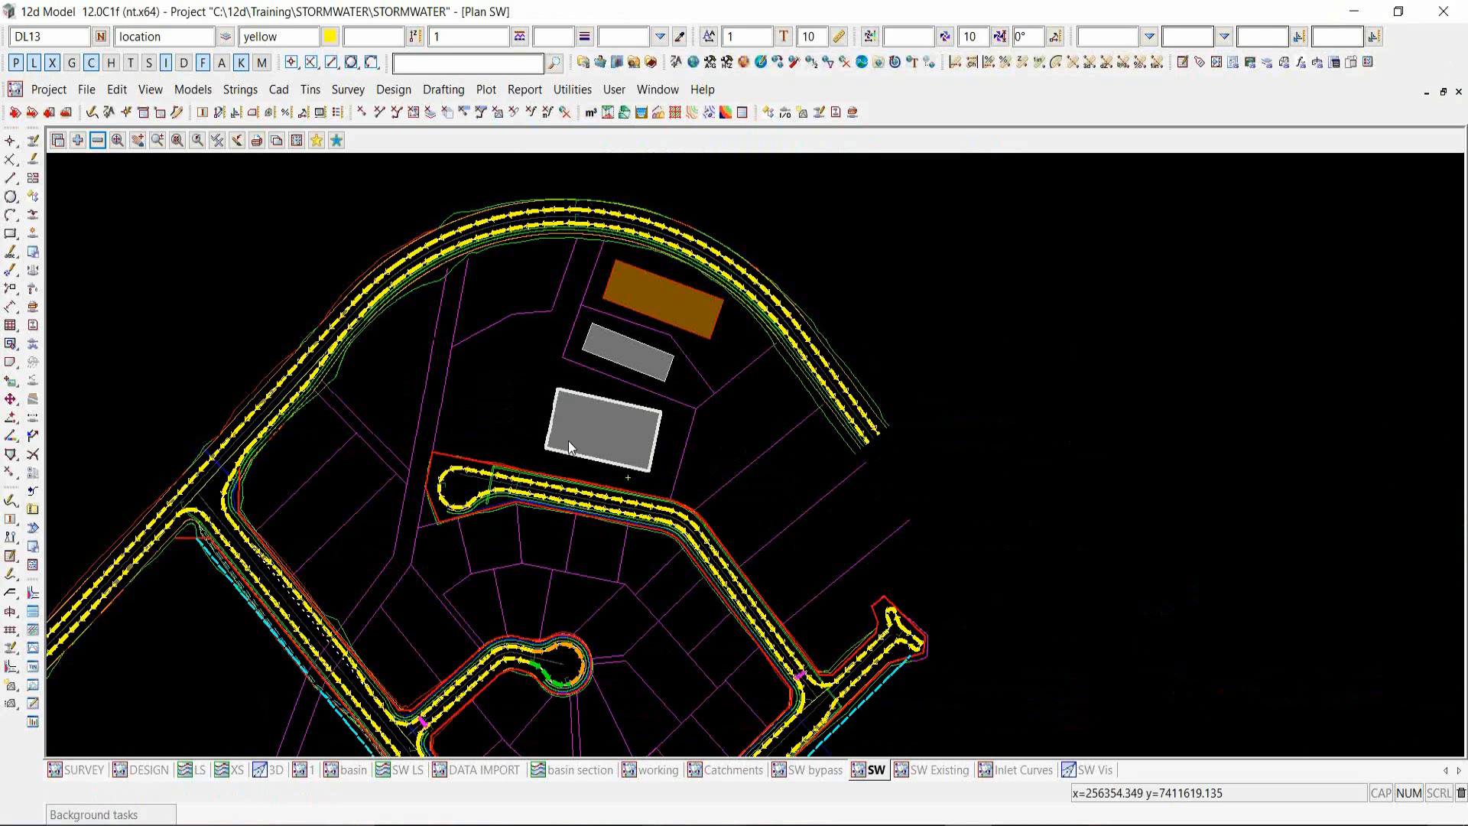
# - Open the 12da Library for data input and select the StorageTank item from its drainage folder
pyautogui.click(86, 90)
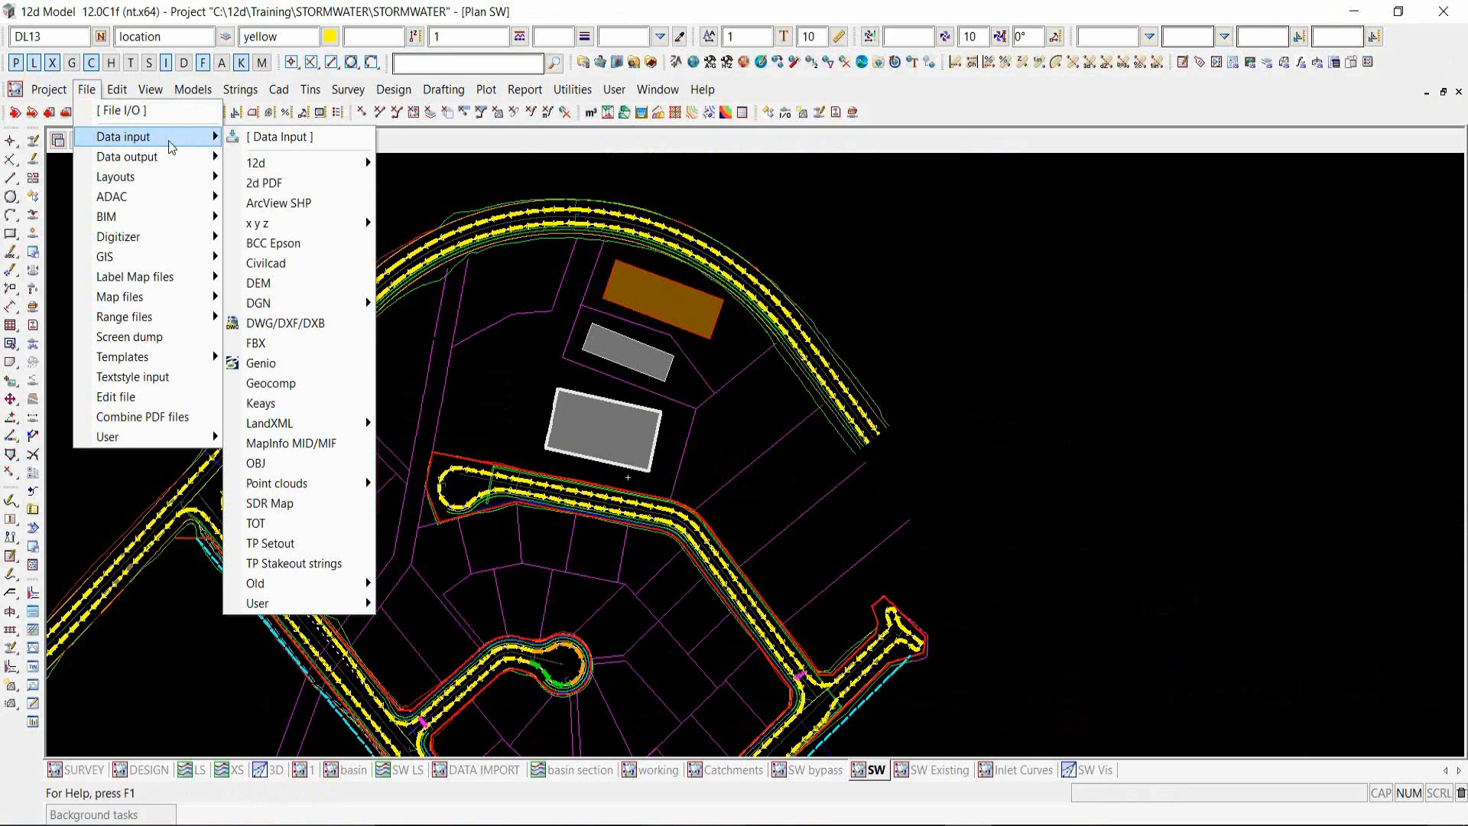
pyautogui.moveTo(184, 136)
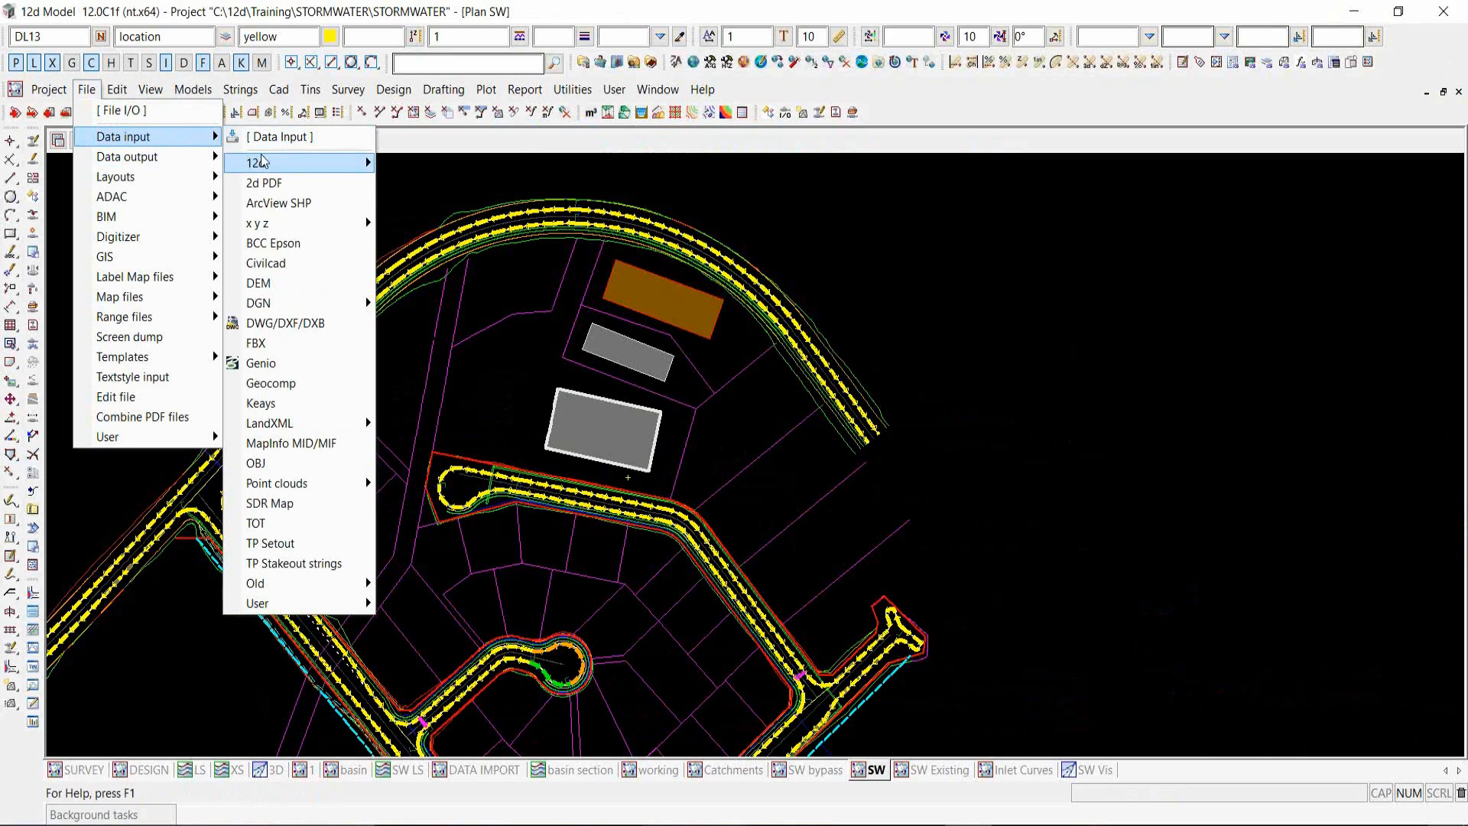
pyautogui.moveTo(266, 163)
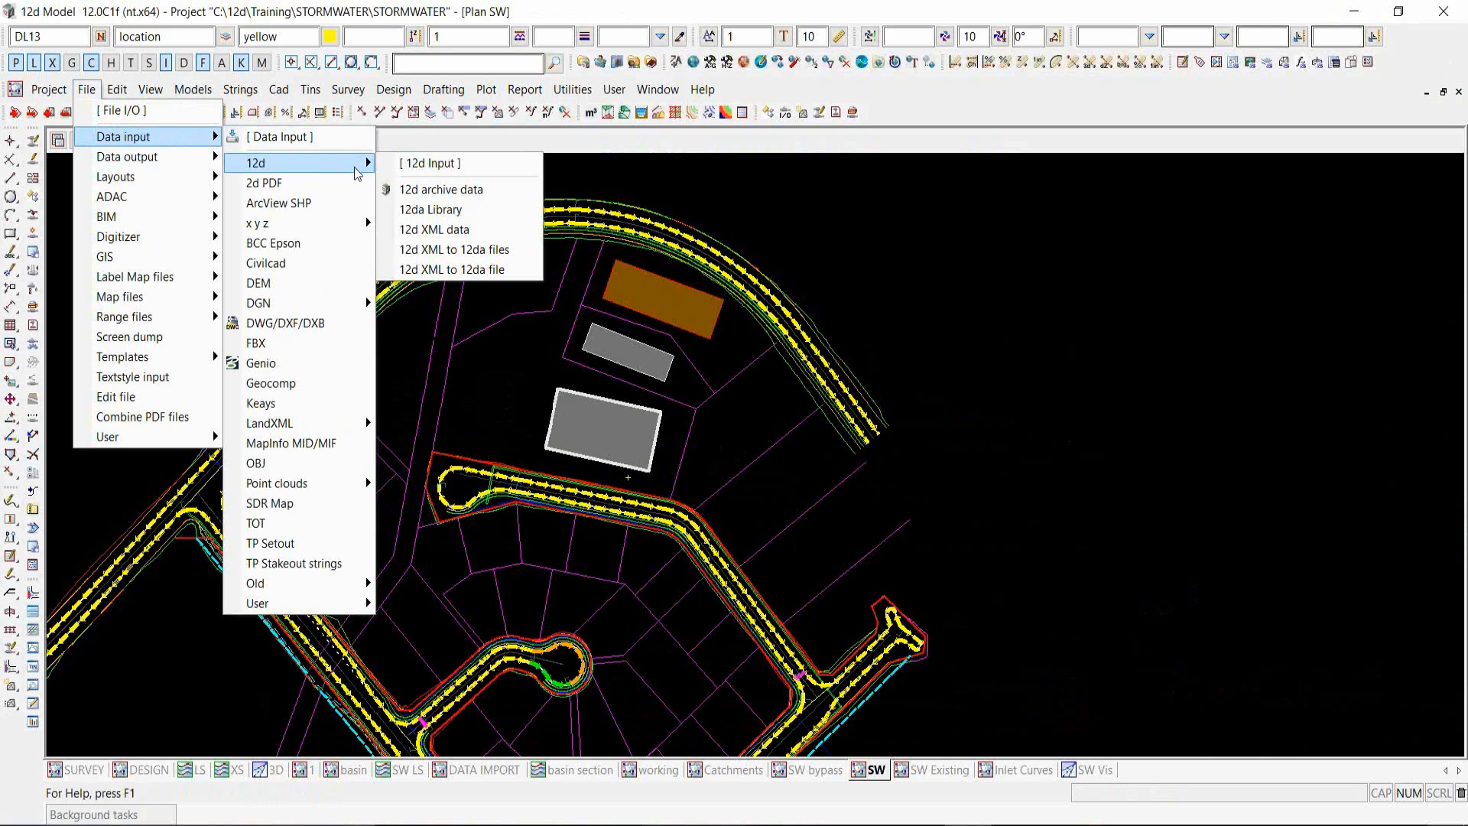
pyautogui.click(454, 210)
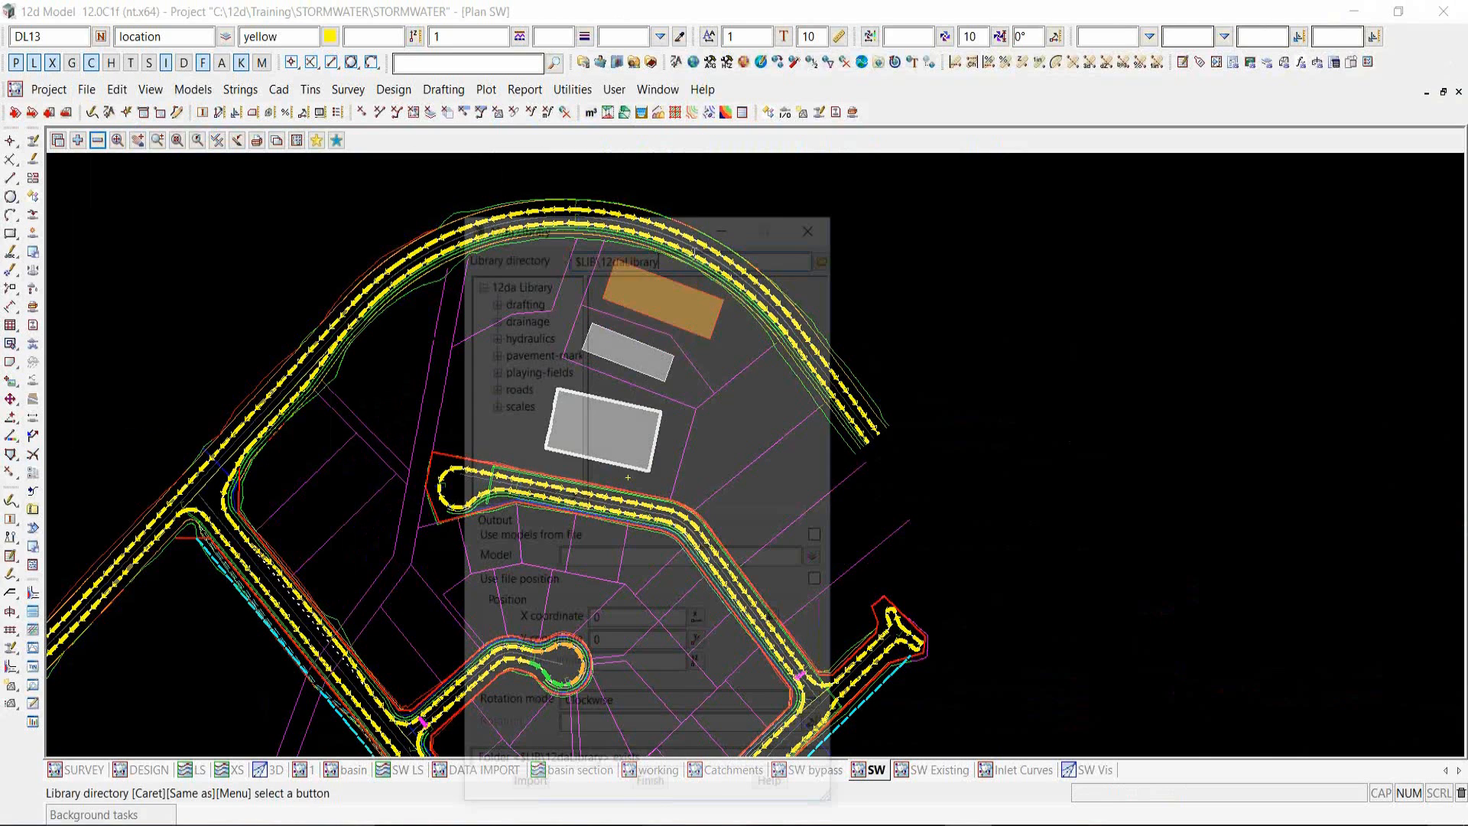
pyautogui.moveTo(620, 221); pyautogui.dragTo(424, 184)
pyautogui.click(296, 275)
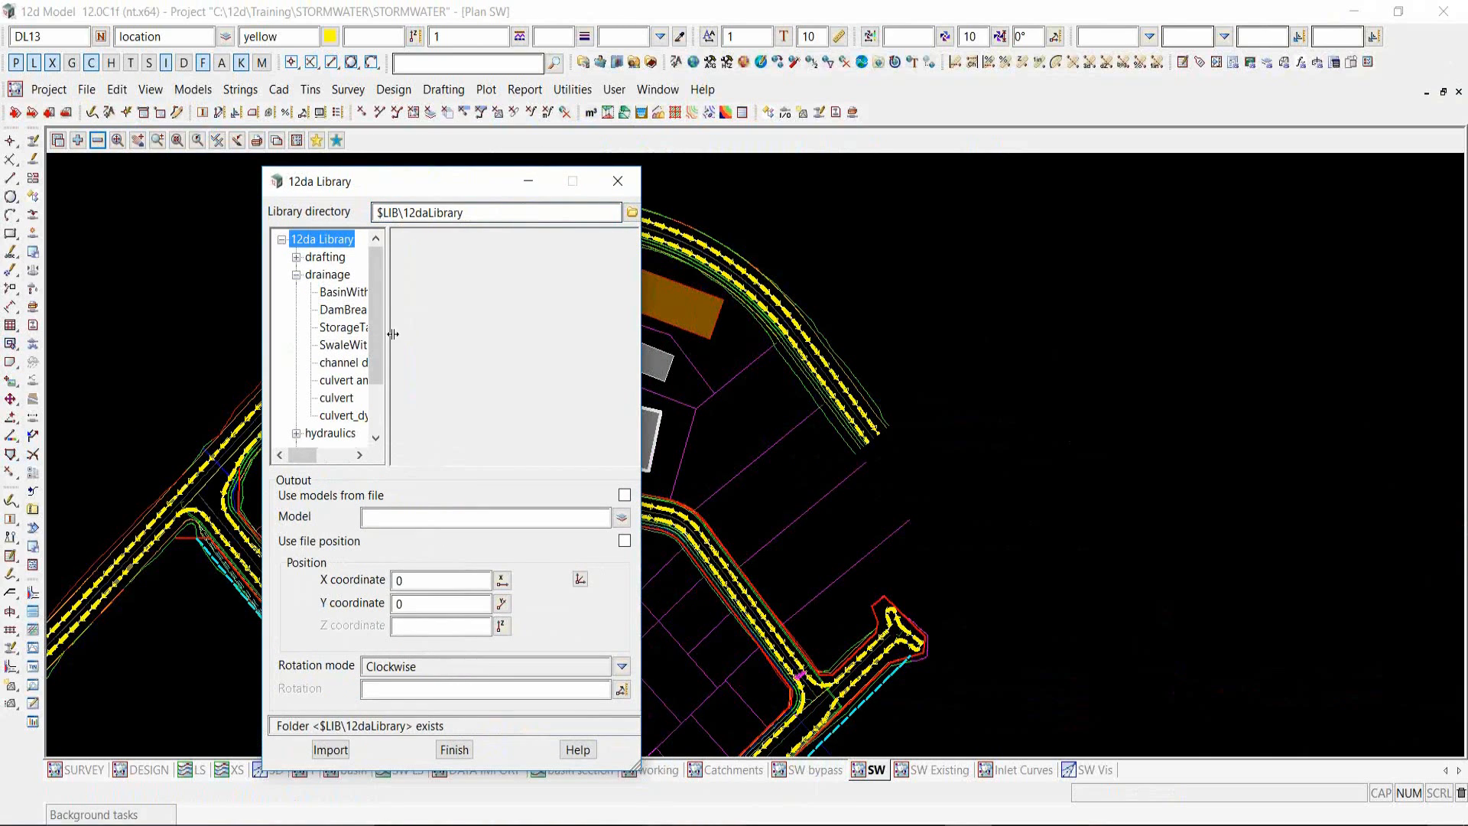
pyautogui.moveTo(389, 331); pyautogui.dragTo(436, 331)
pyautogui.click(367, 329)
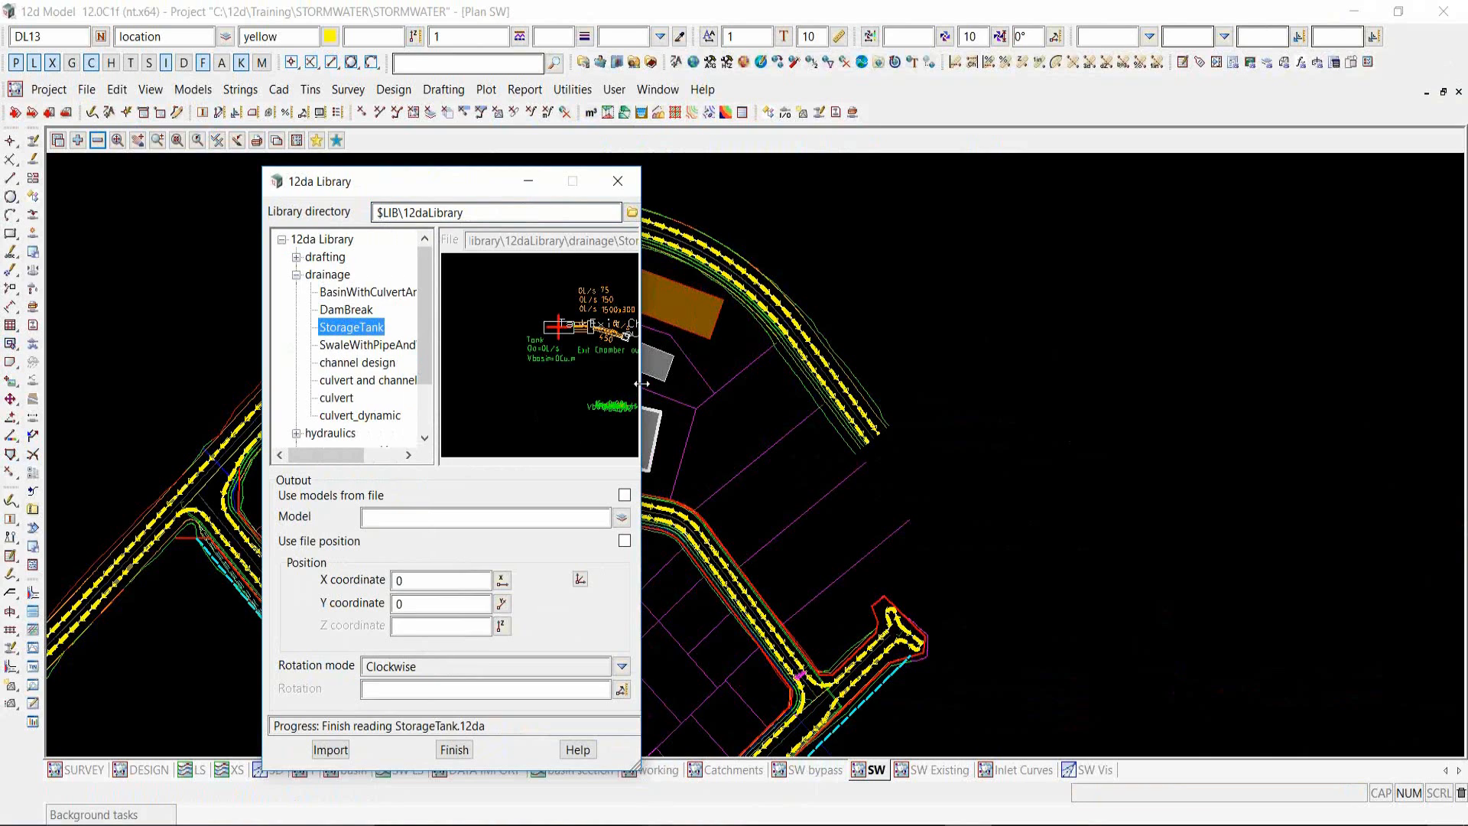
pyautogui.moveTo(641, 383); pyautogui.dragTo(713, 383)
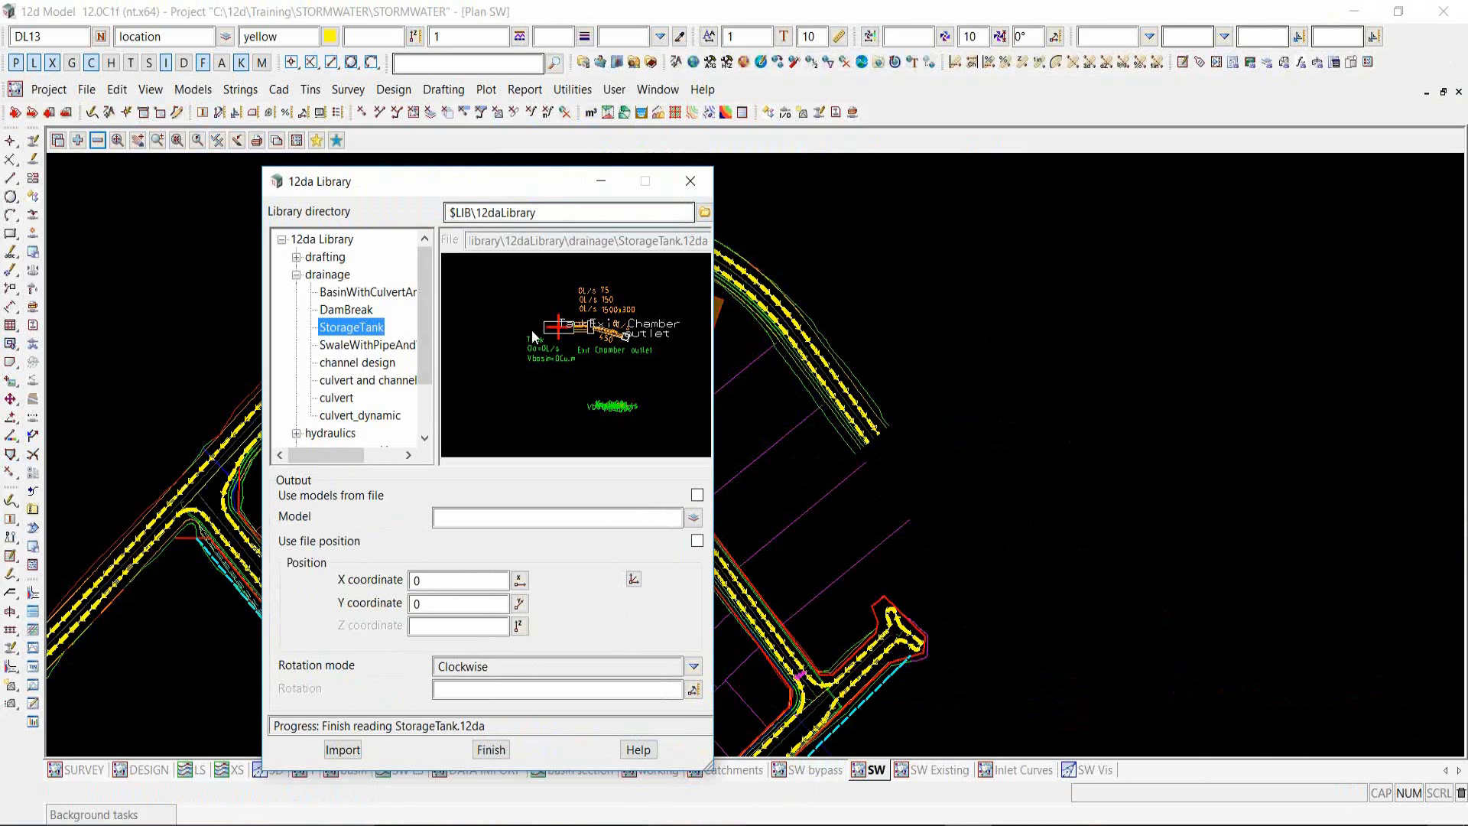
# - Set the import to use the models from the file, with the model prefix Tank
pyautogui.click(697, 496)
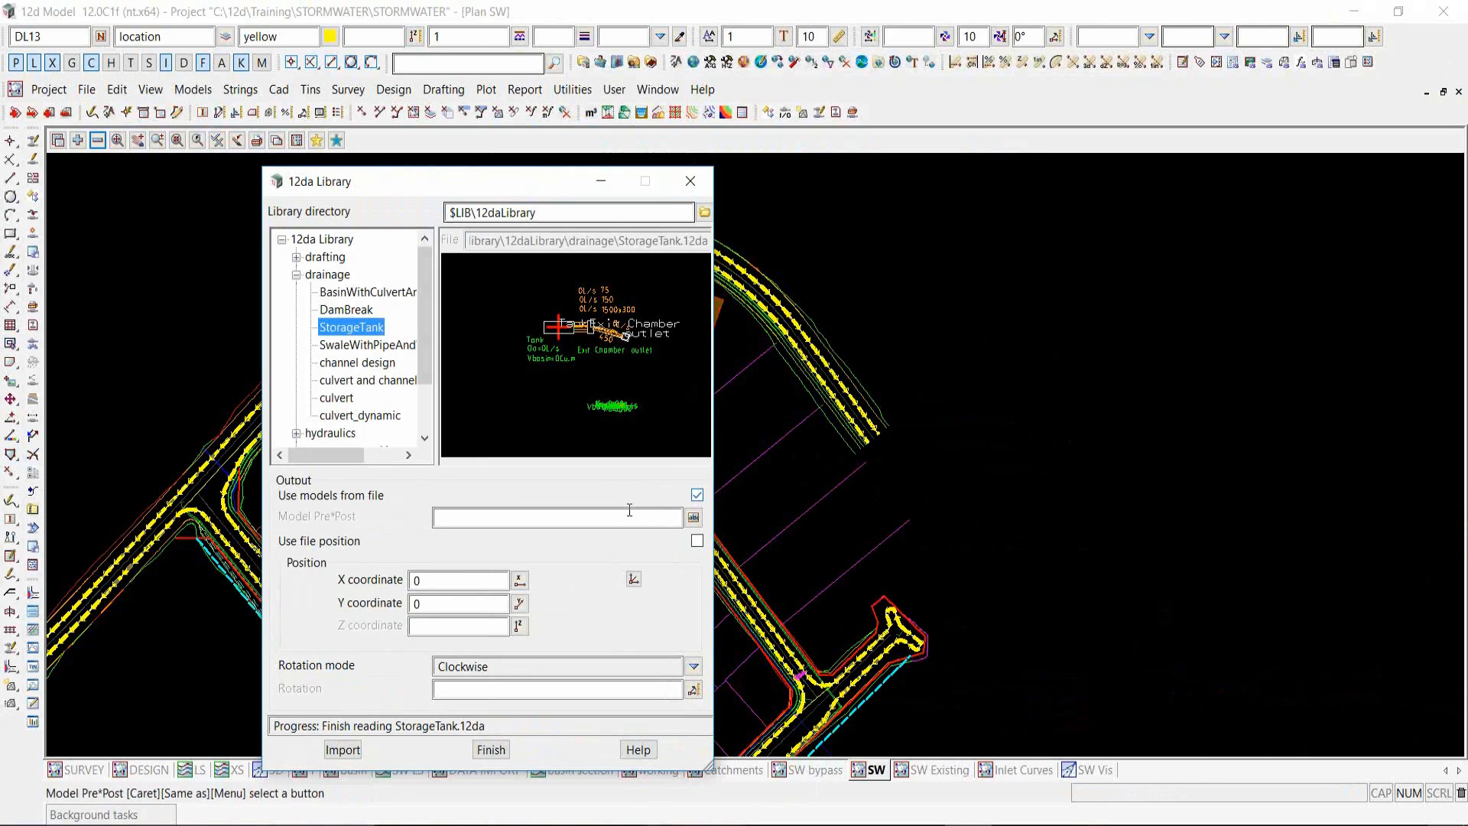
pyautogui.click(510, 517)
pyautogui.write('Tank')
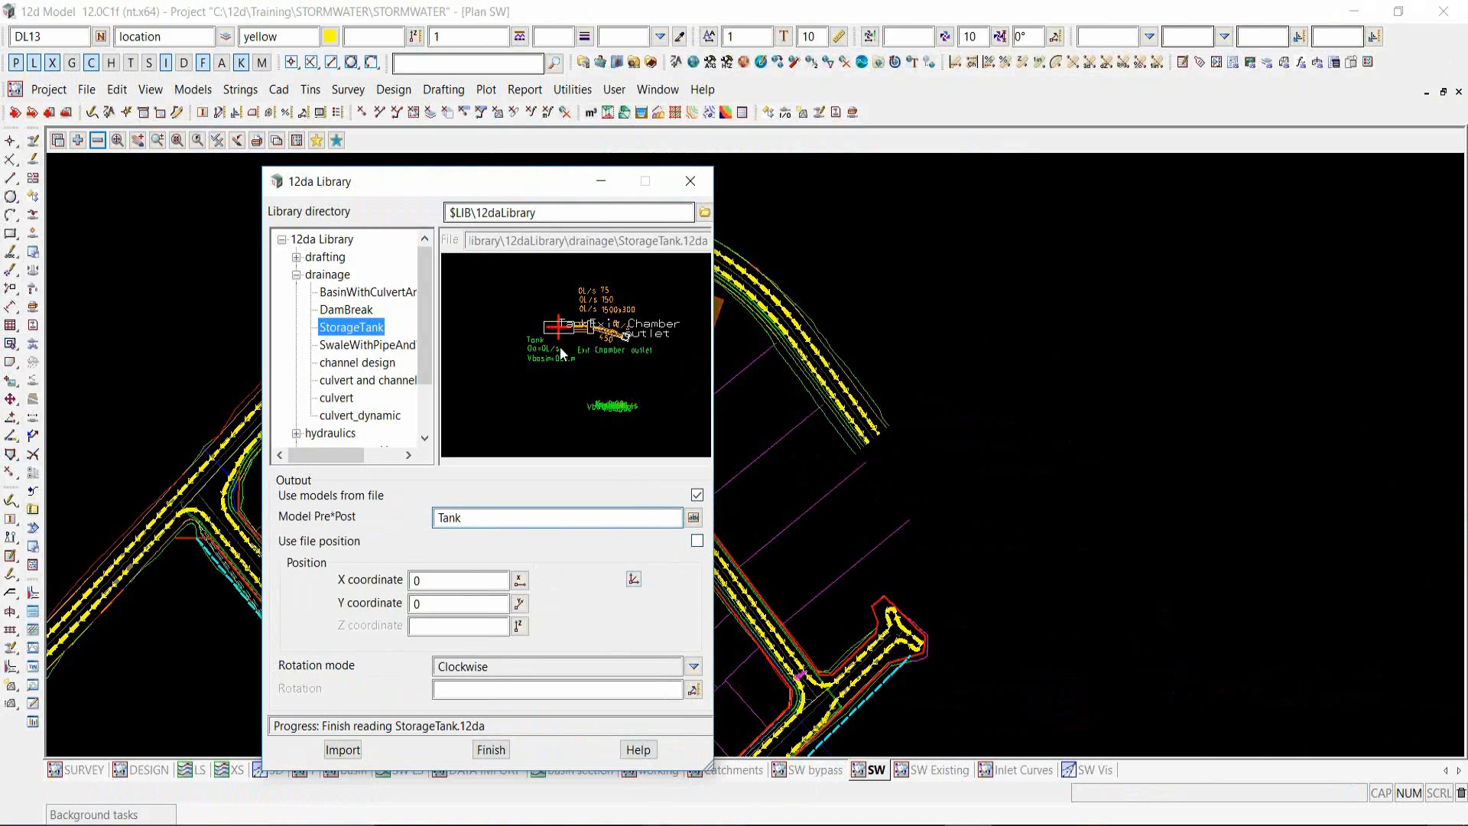
# - Set the import position to the point marker just below the large grey building, near its lower edge
pyautogui.click(634, 579)
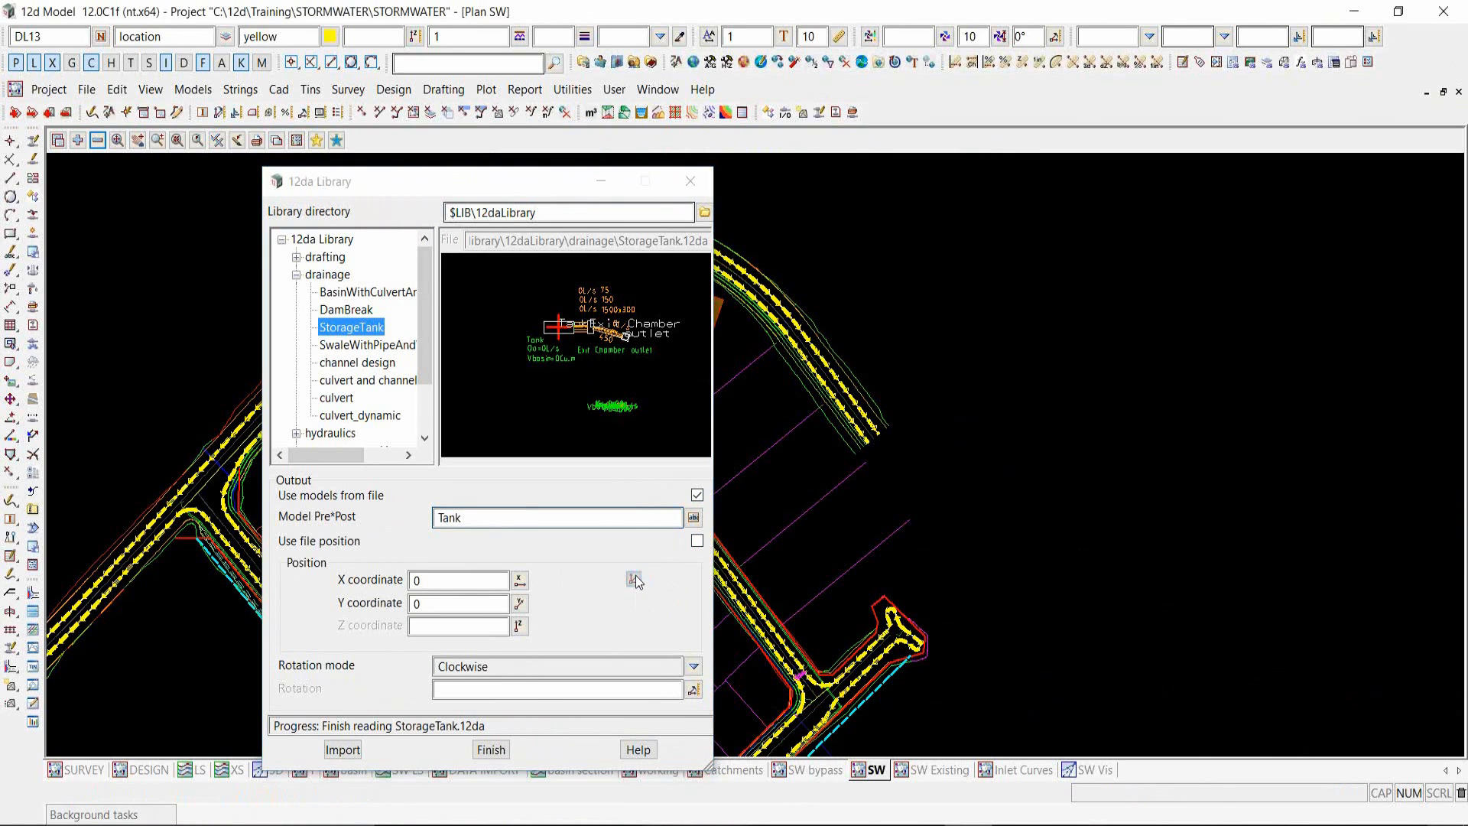
pyautogui.scroll(1, 613, 474)
pyautogui.scroll(3, 617, 480)
pyautogui.click(625, 474)
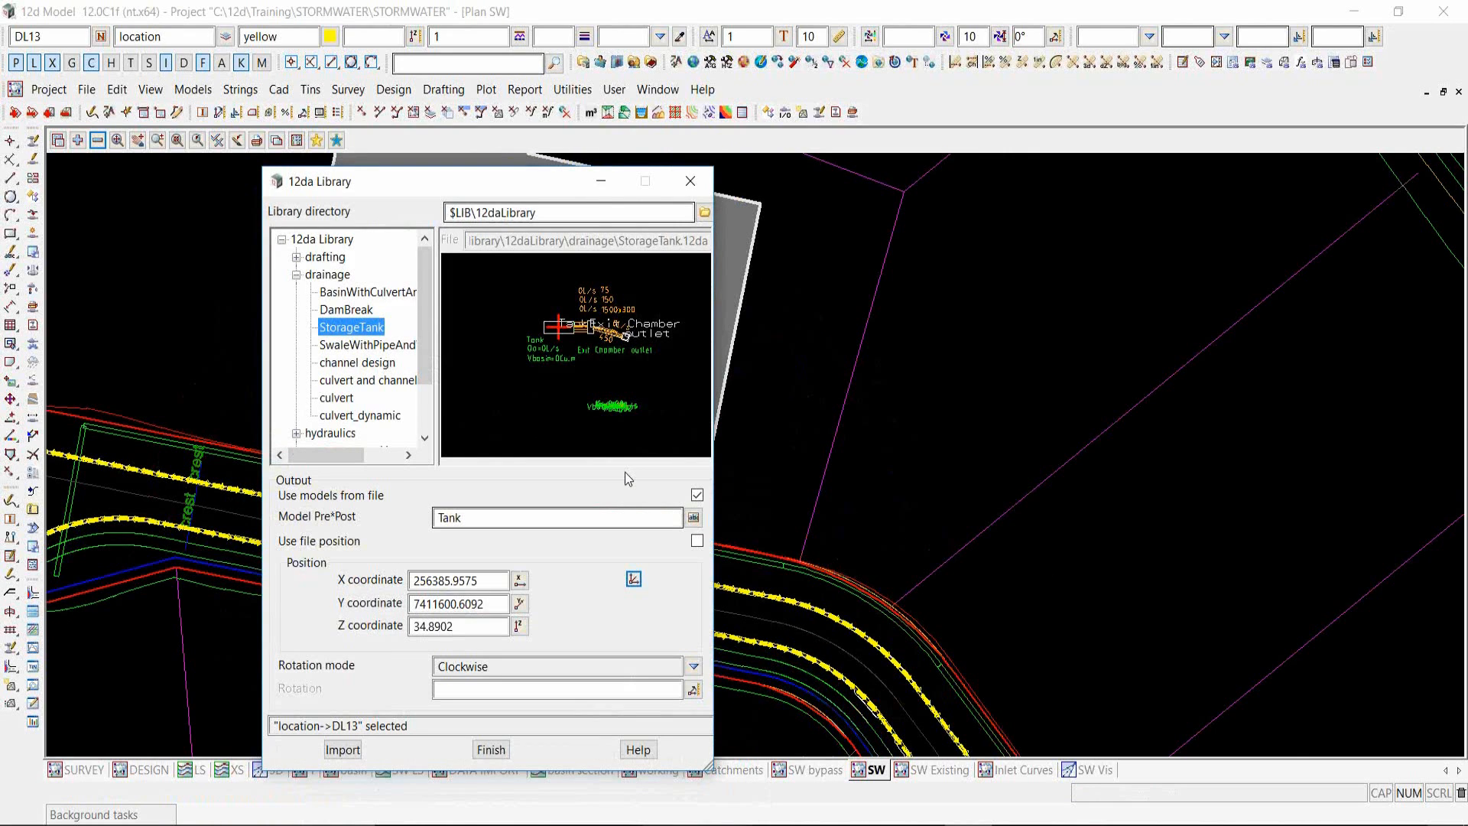
pyautogui.moveTo(486, 183); pyautogui.dragTo(1043, 135)
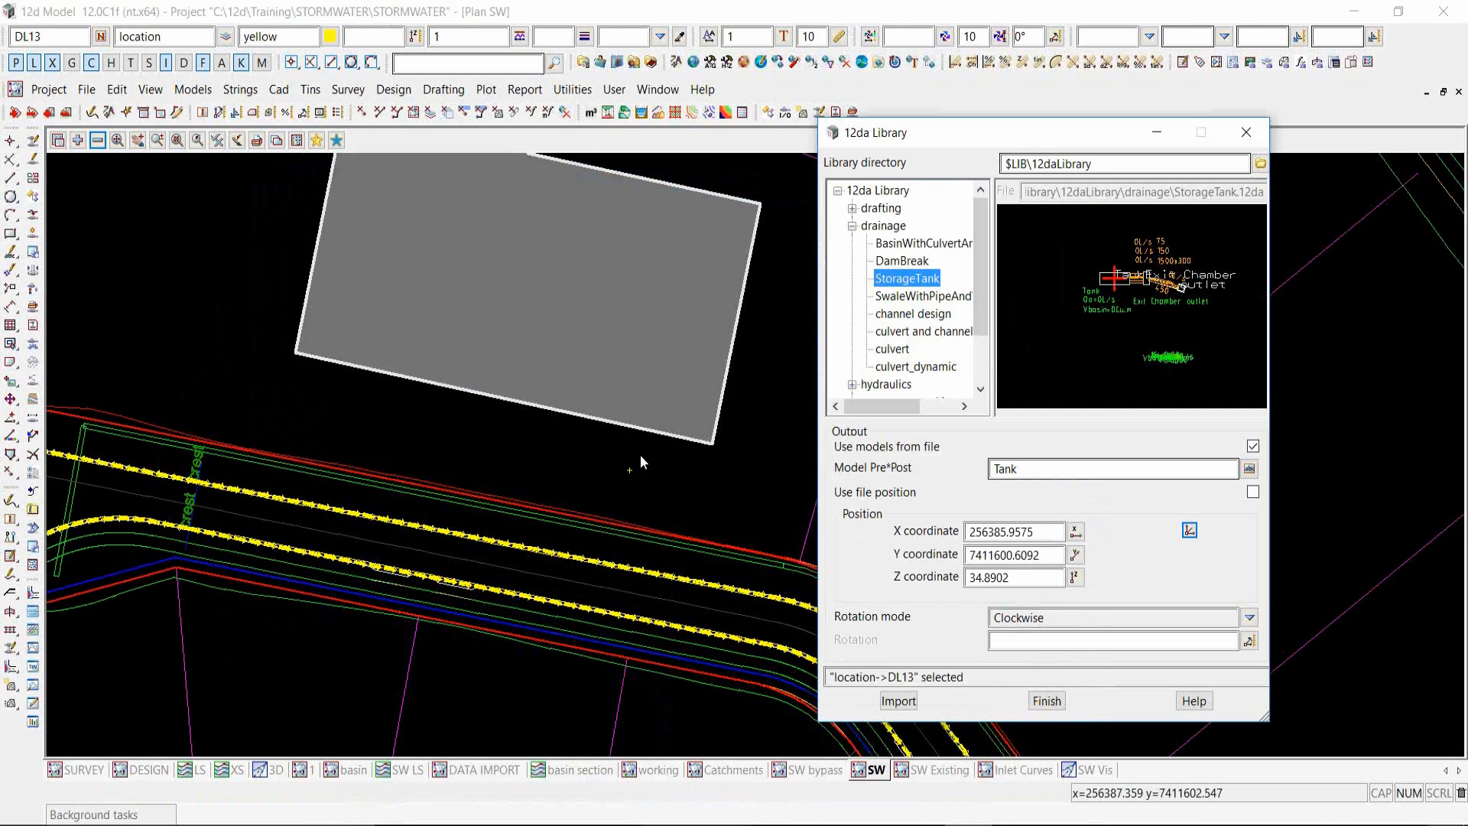
# - Fill in the clockwise rotation by measuring the angle at a point on the large grey building's lower edge
pyautogui.click(1250, 639)
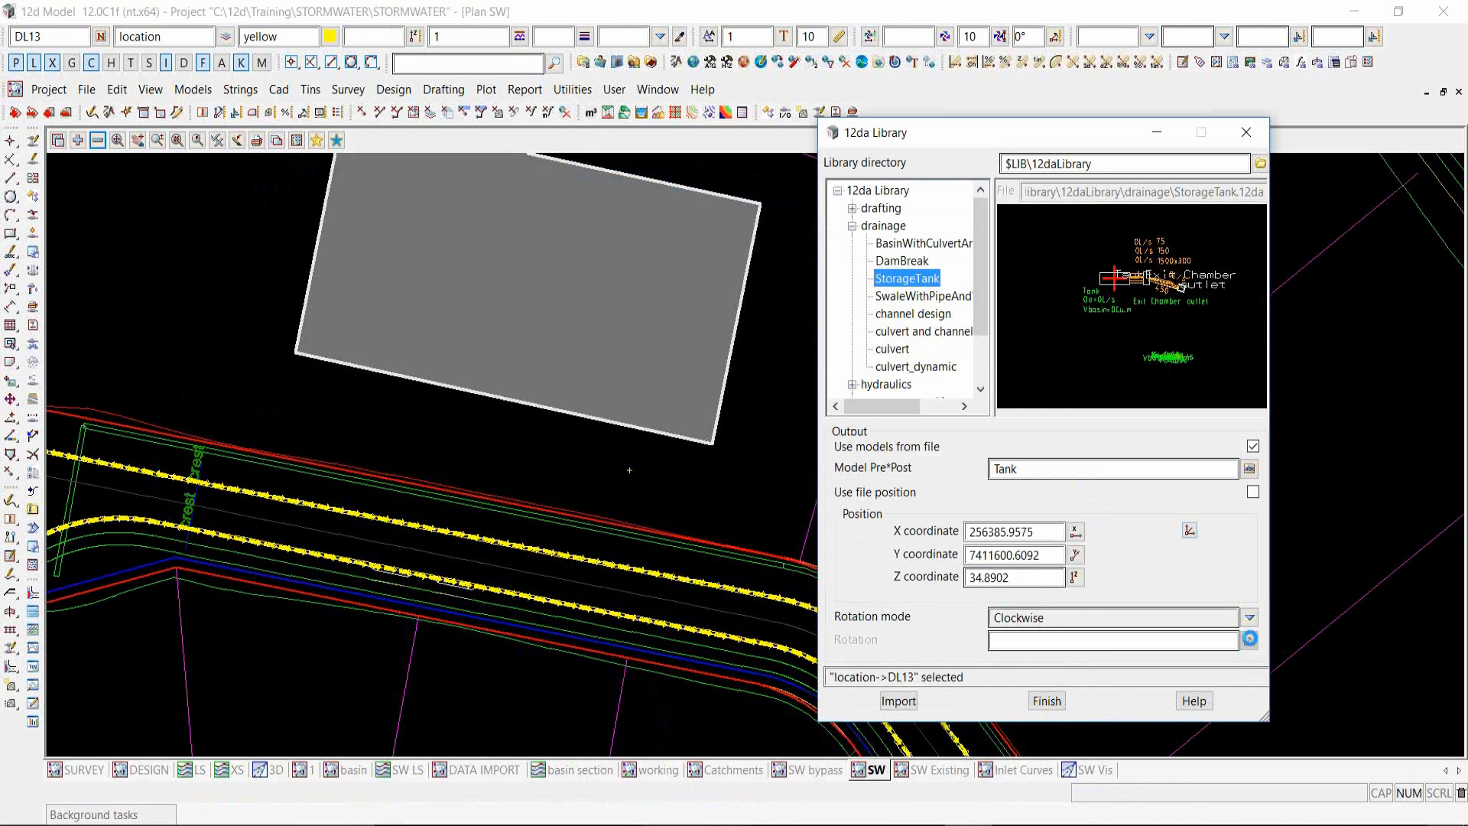
pyautogui.moveTo(1350, 681)
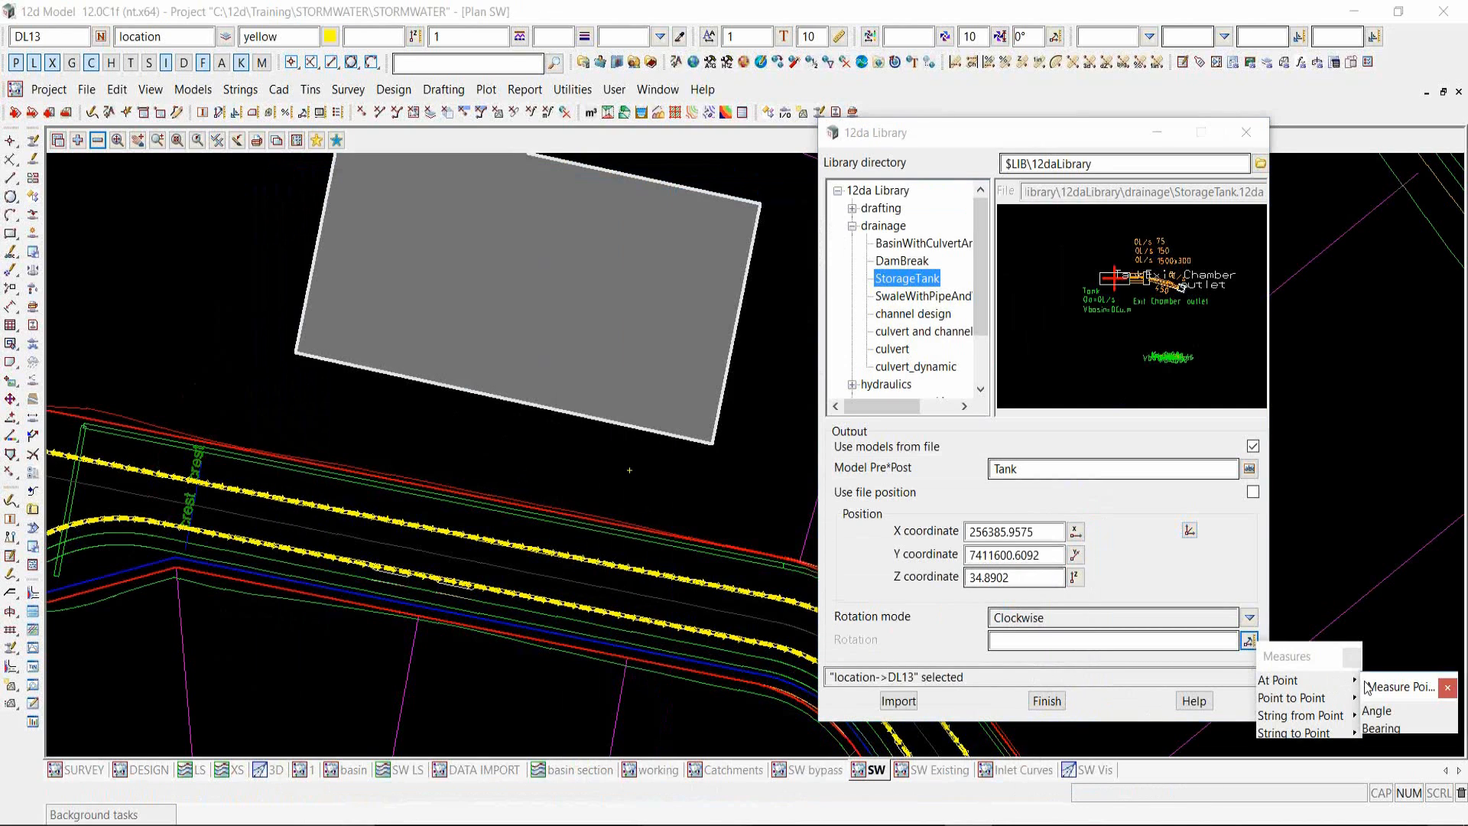
pyautogui.click(1377, 712)
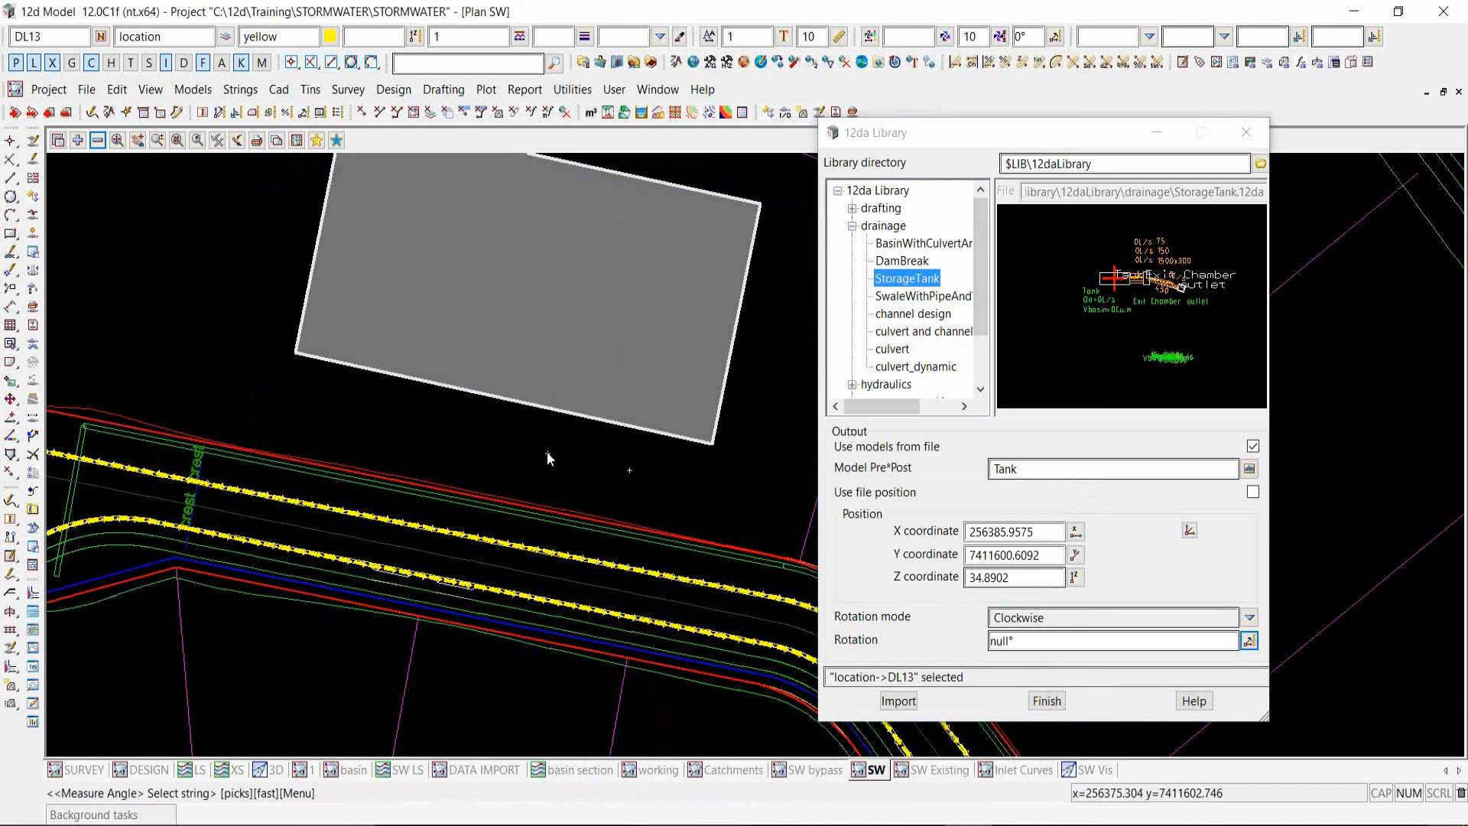
pyautogui.click(535, 409)
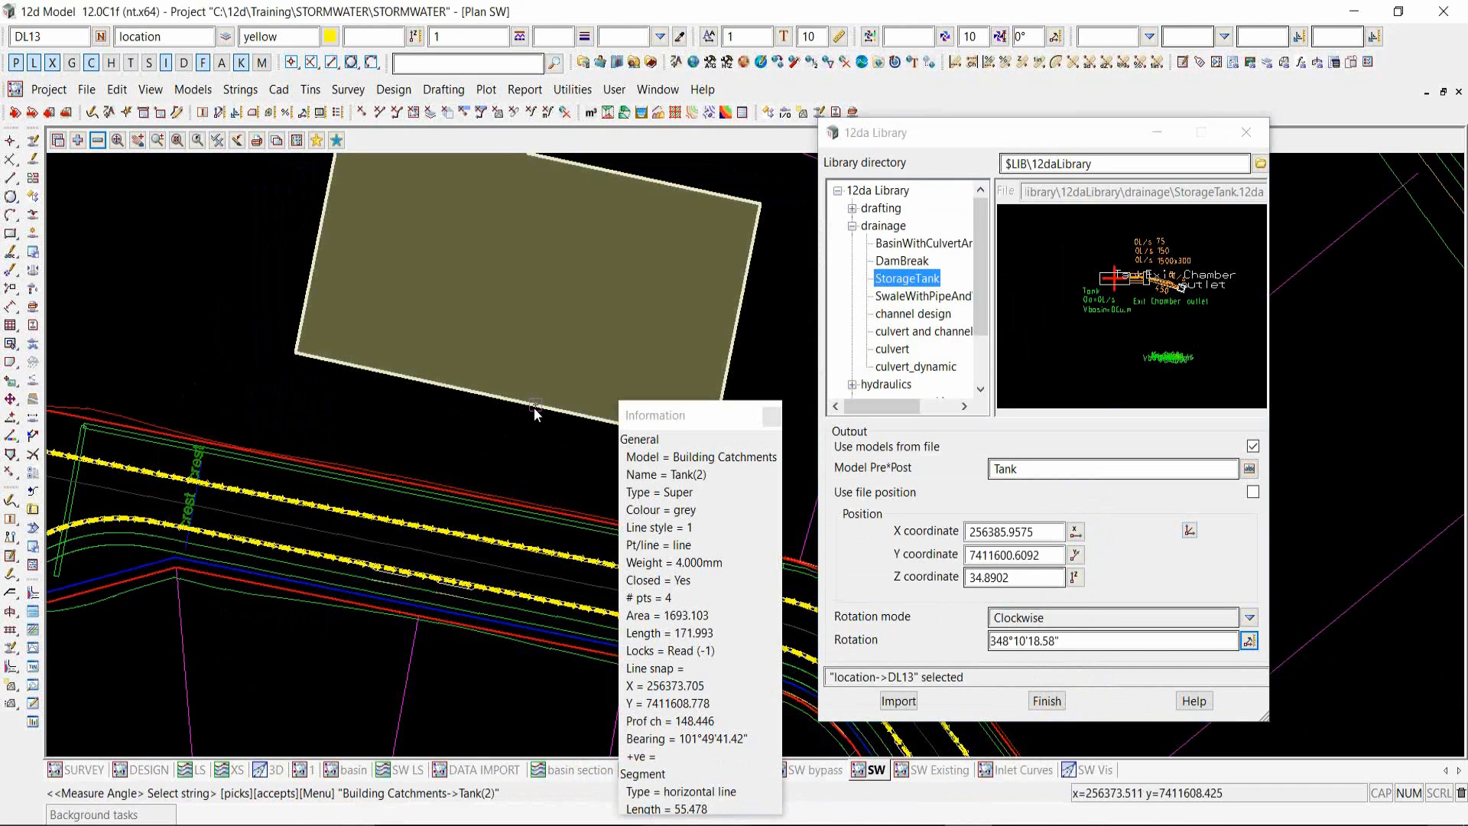
pyautogui.middleClick(534, 407)
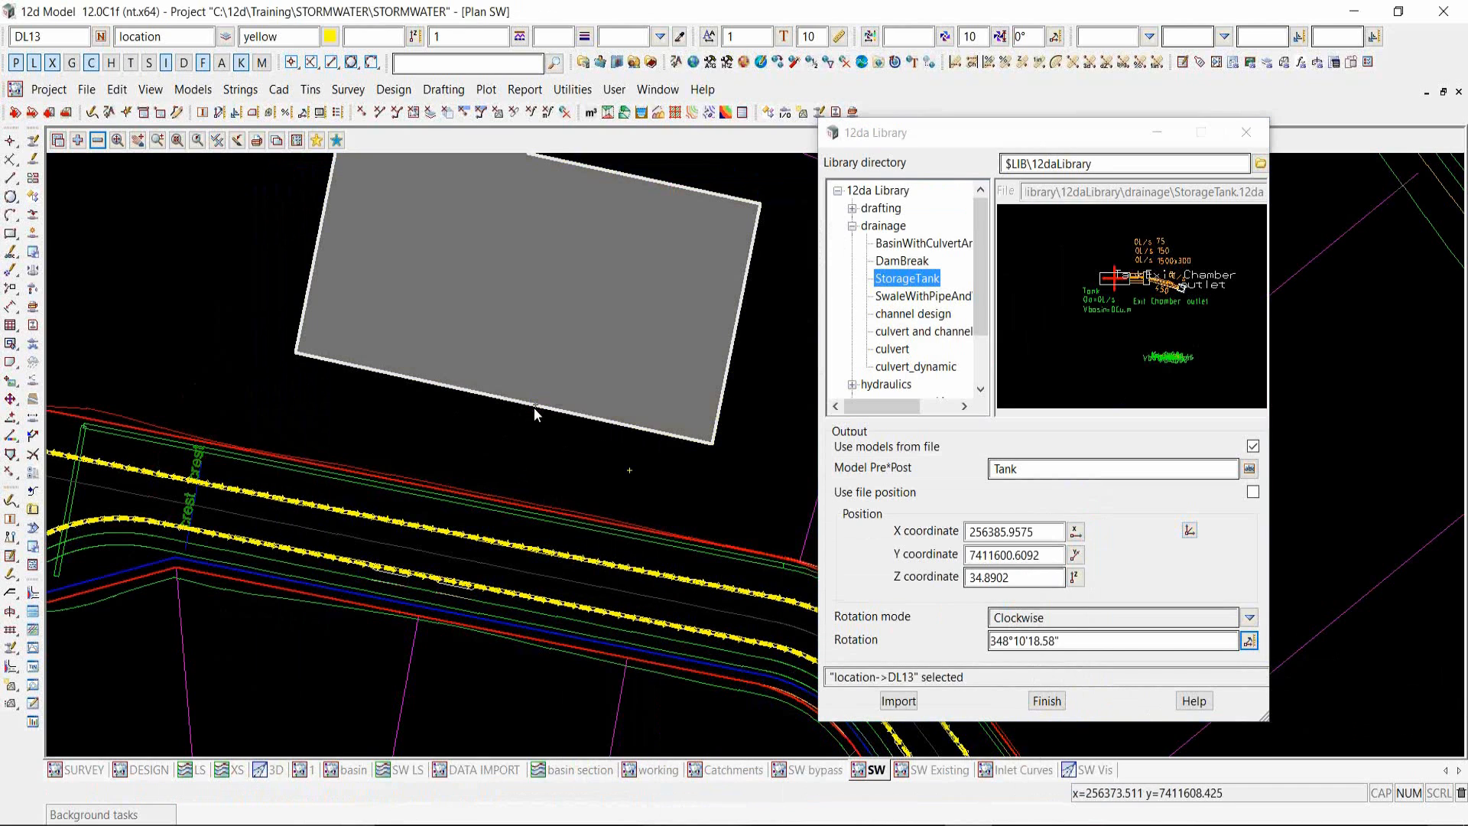
# - Change the rotation to 360 minus the measured angle and import the storage tank
pyautogui.click(1061, 642)
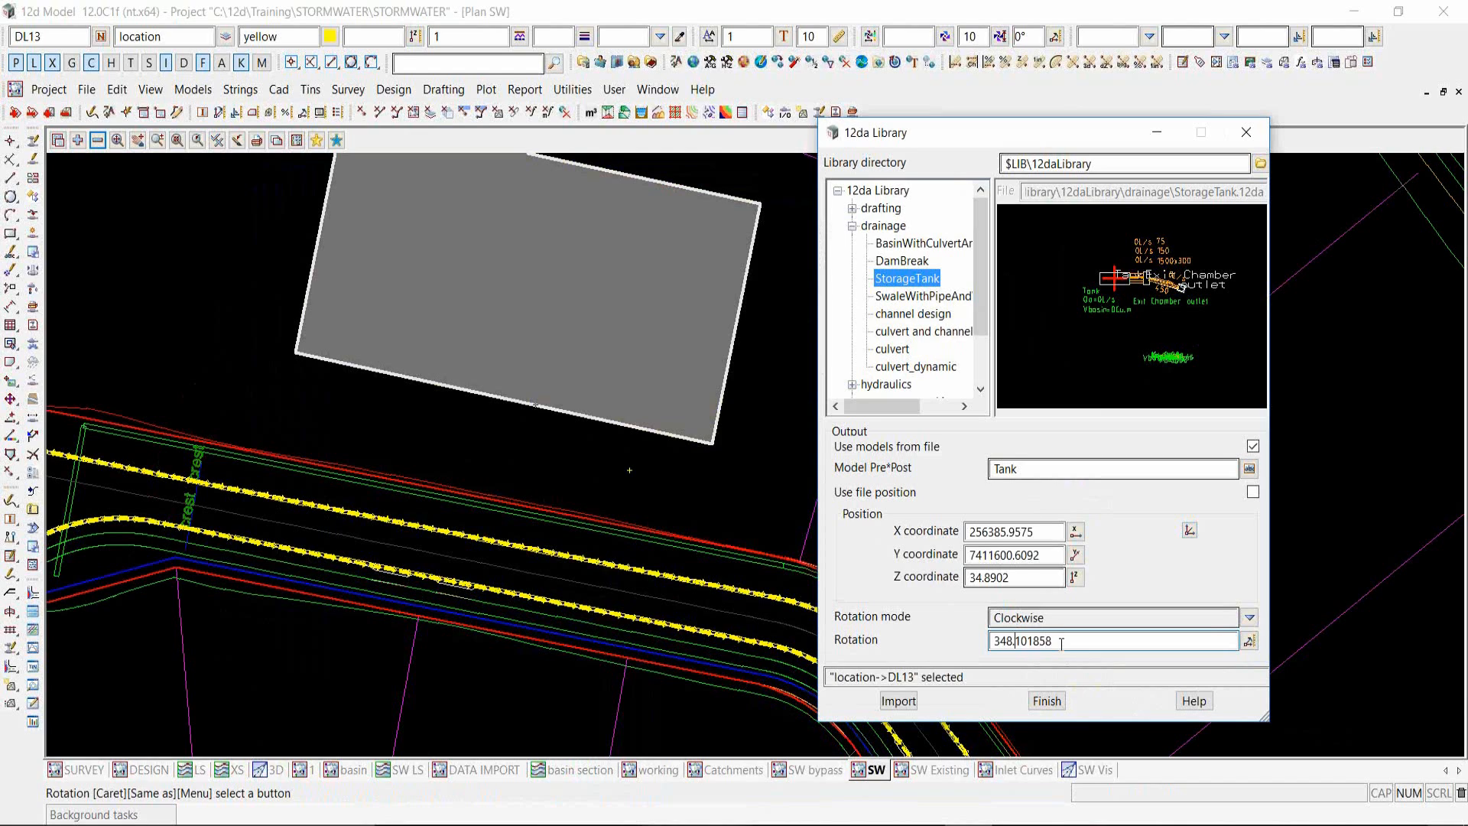
pyautogui.write('360-')
pyautogui.press('Tab')
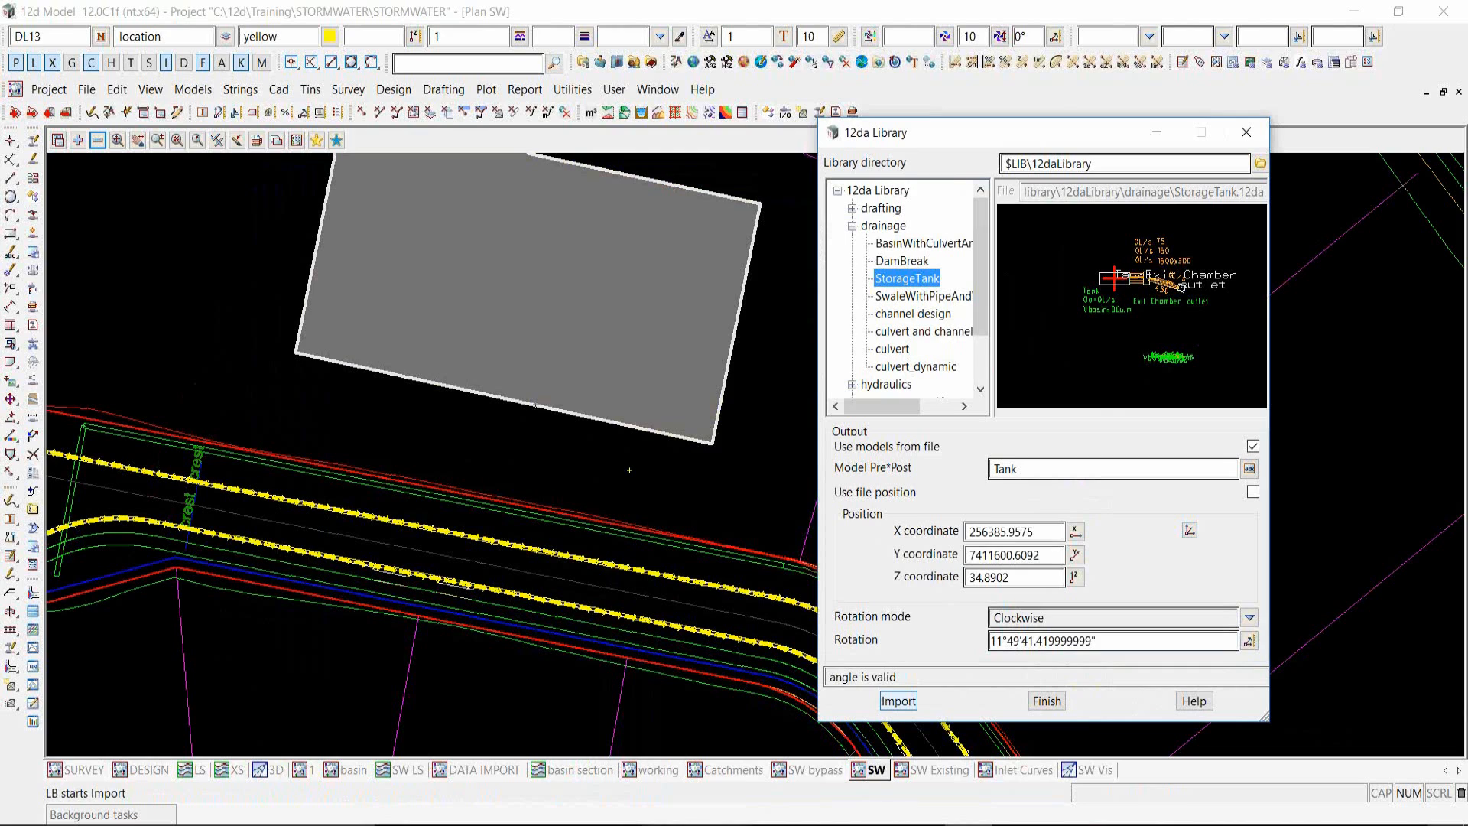
pyautogui.click(898, 701)
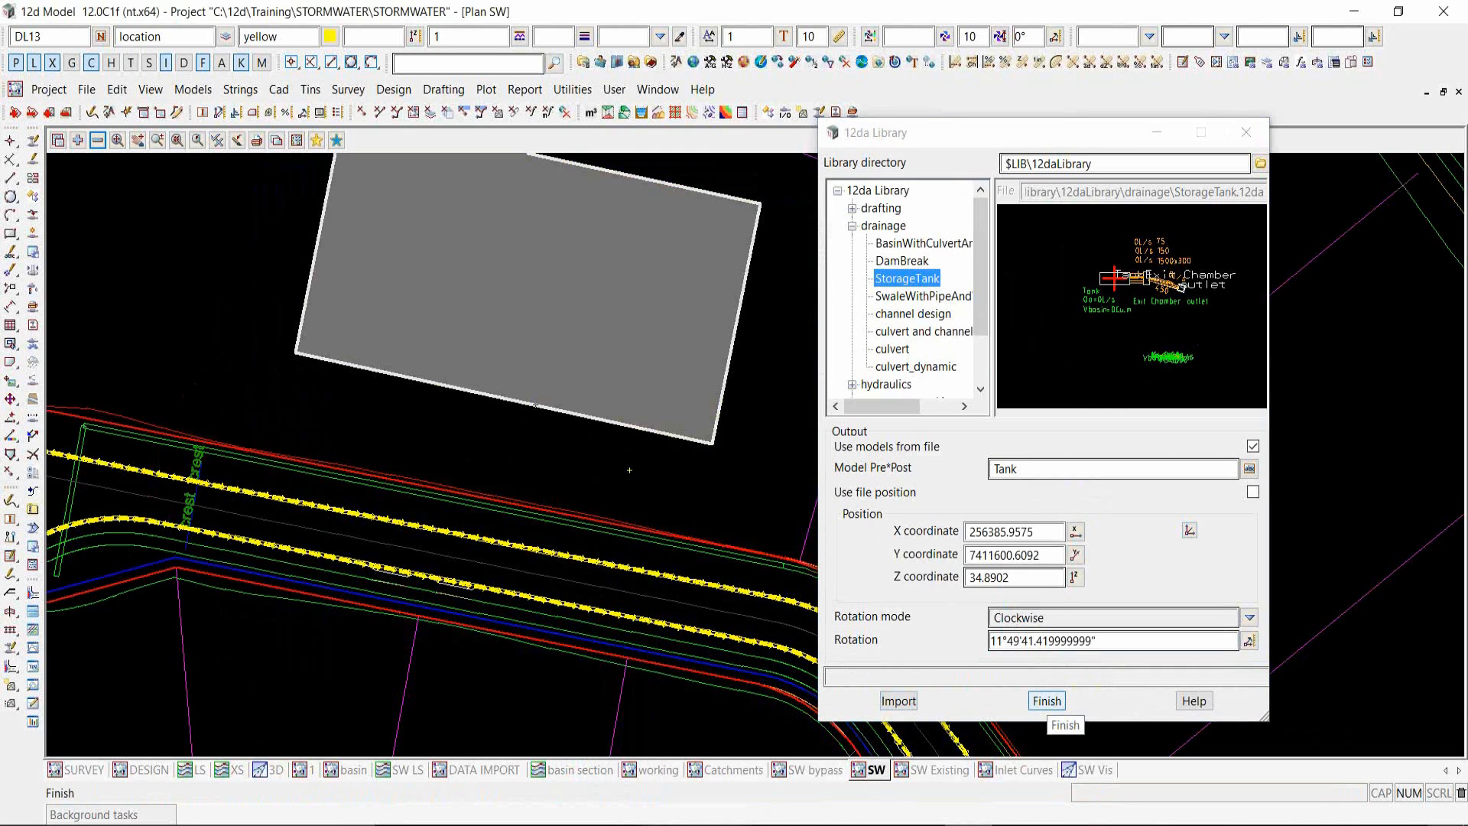
# - Add the model "Tank 12d sw storage tank" to the SW plan view and close the 12da Library
pyautogui.click(1067, 469)
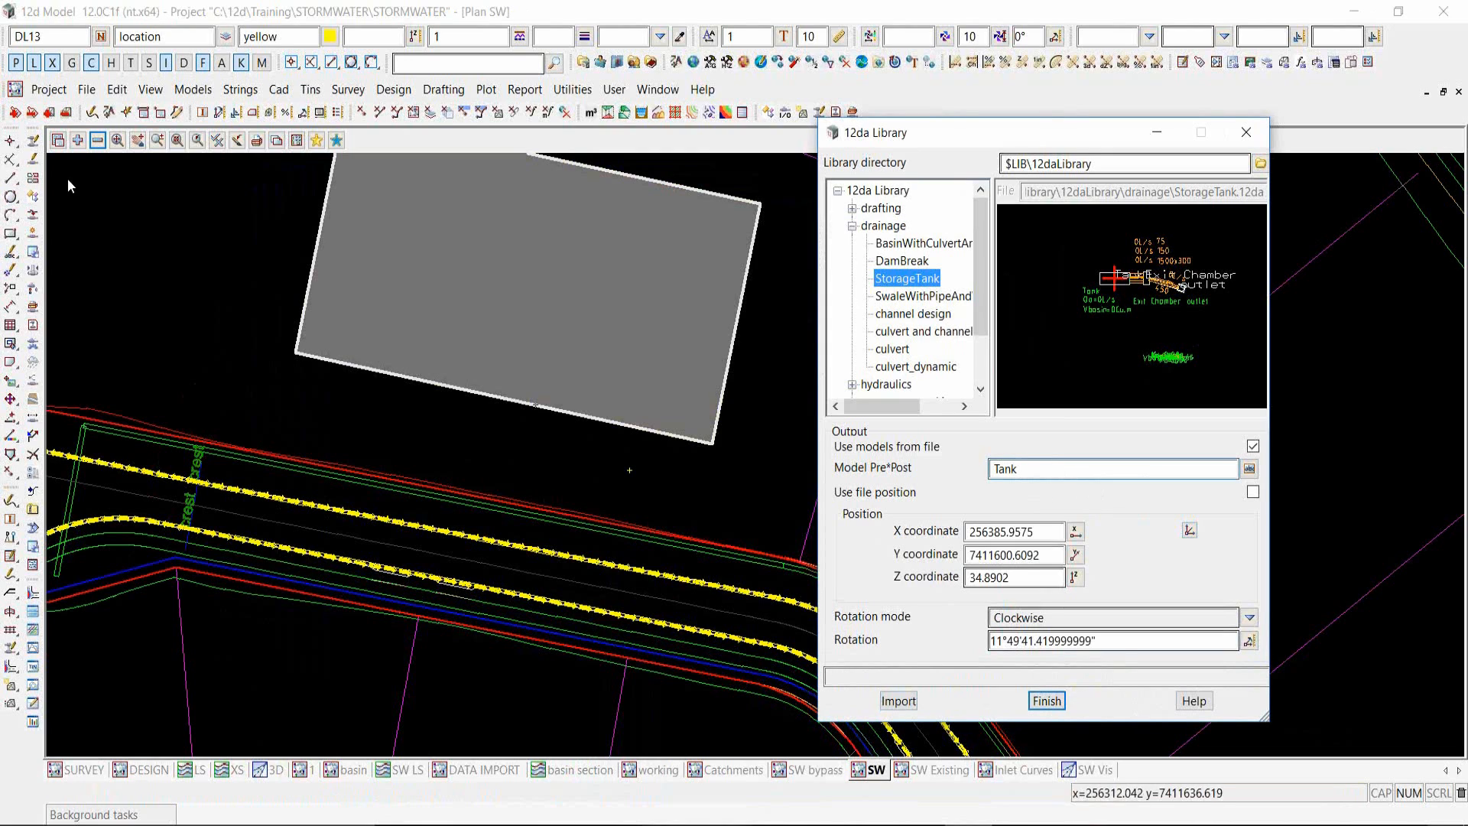
pyautogui.click(79, 142)
pyautogui.write('tank')
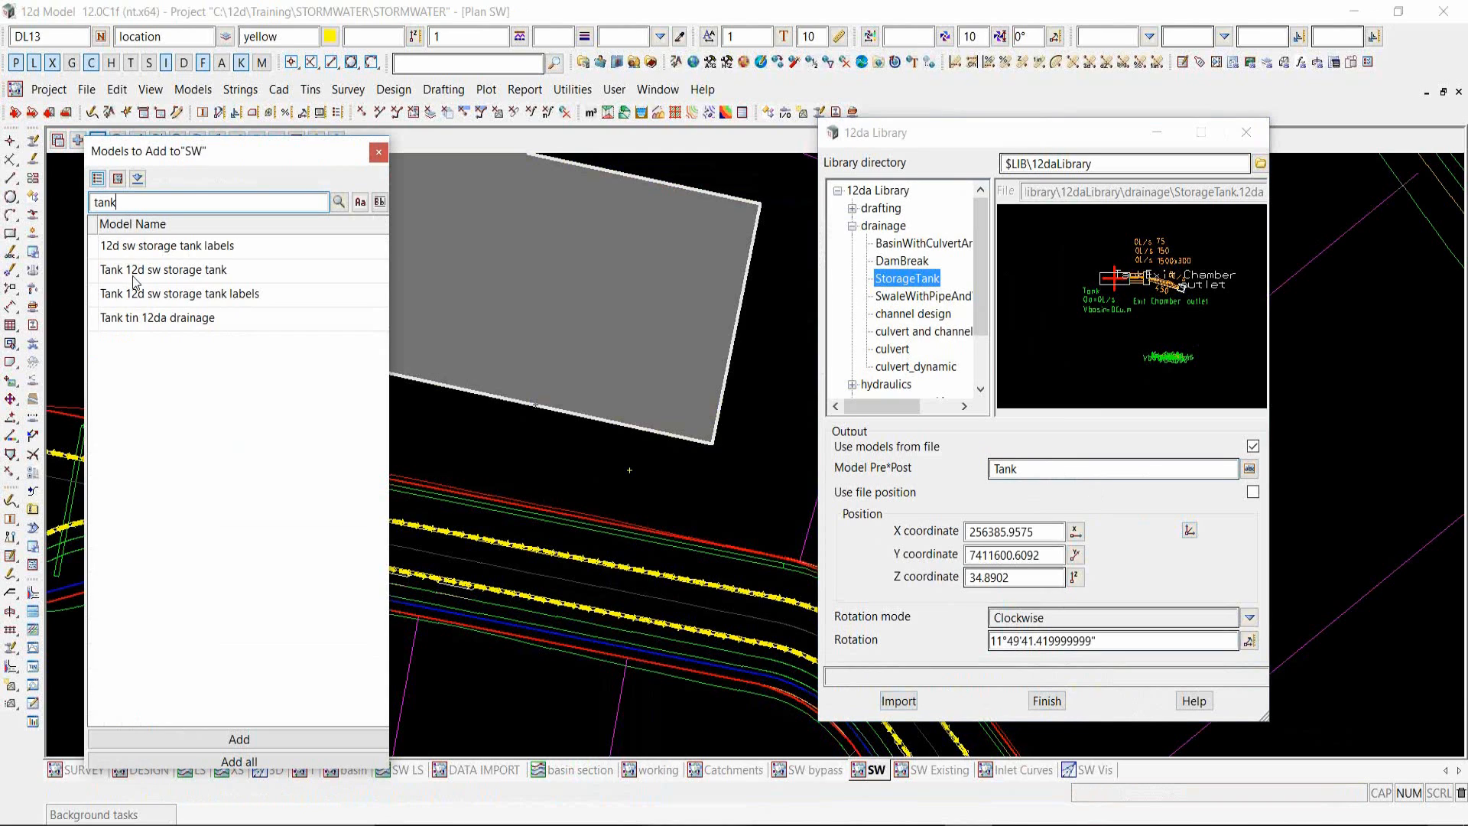
pyautogui.click(175, 278)
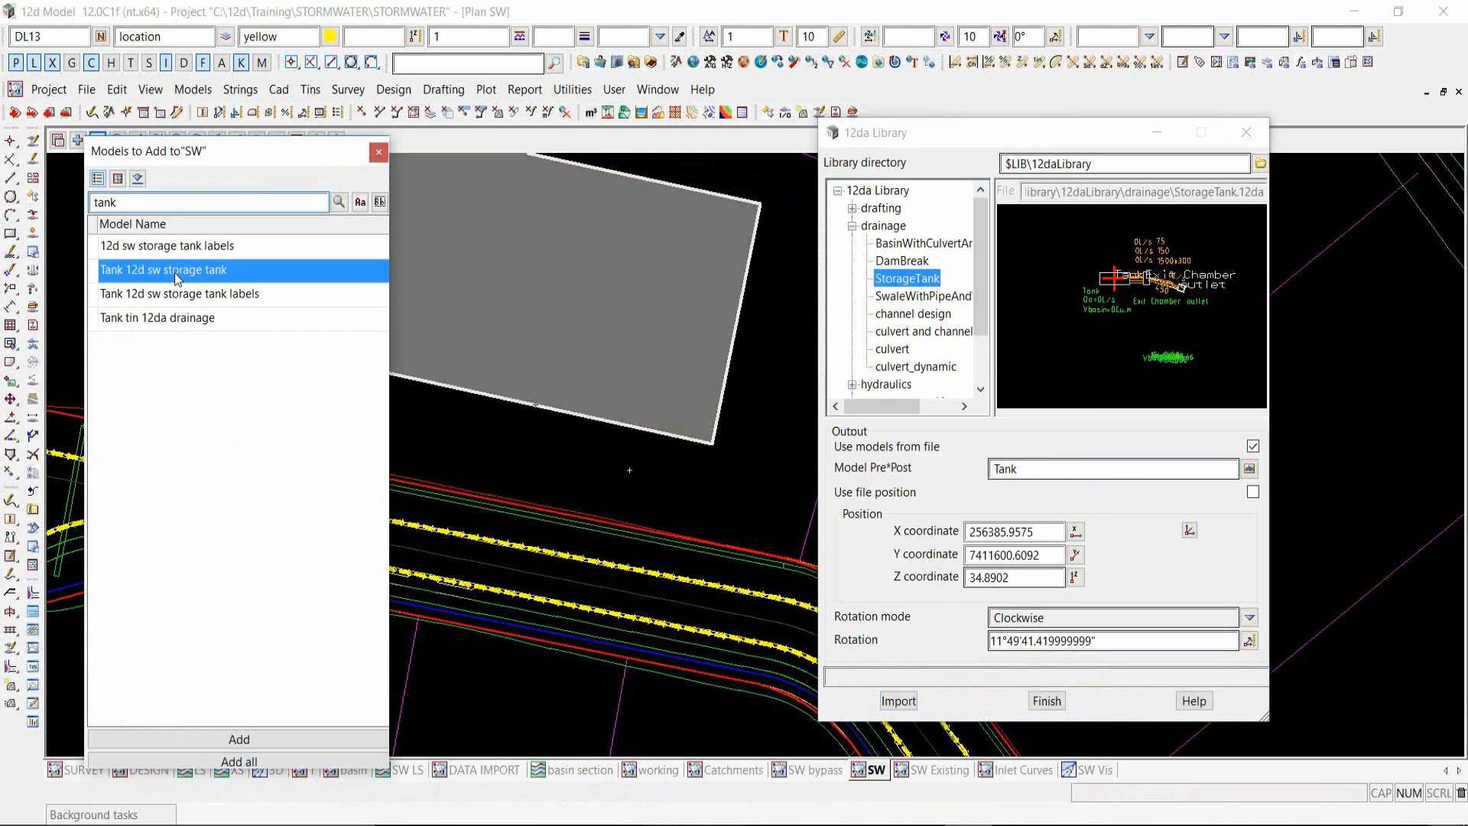
pyautogui.doubleClick(175, 272)
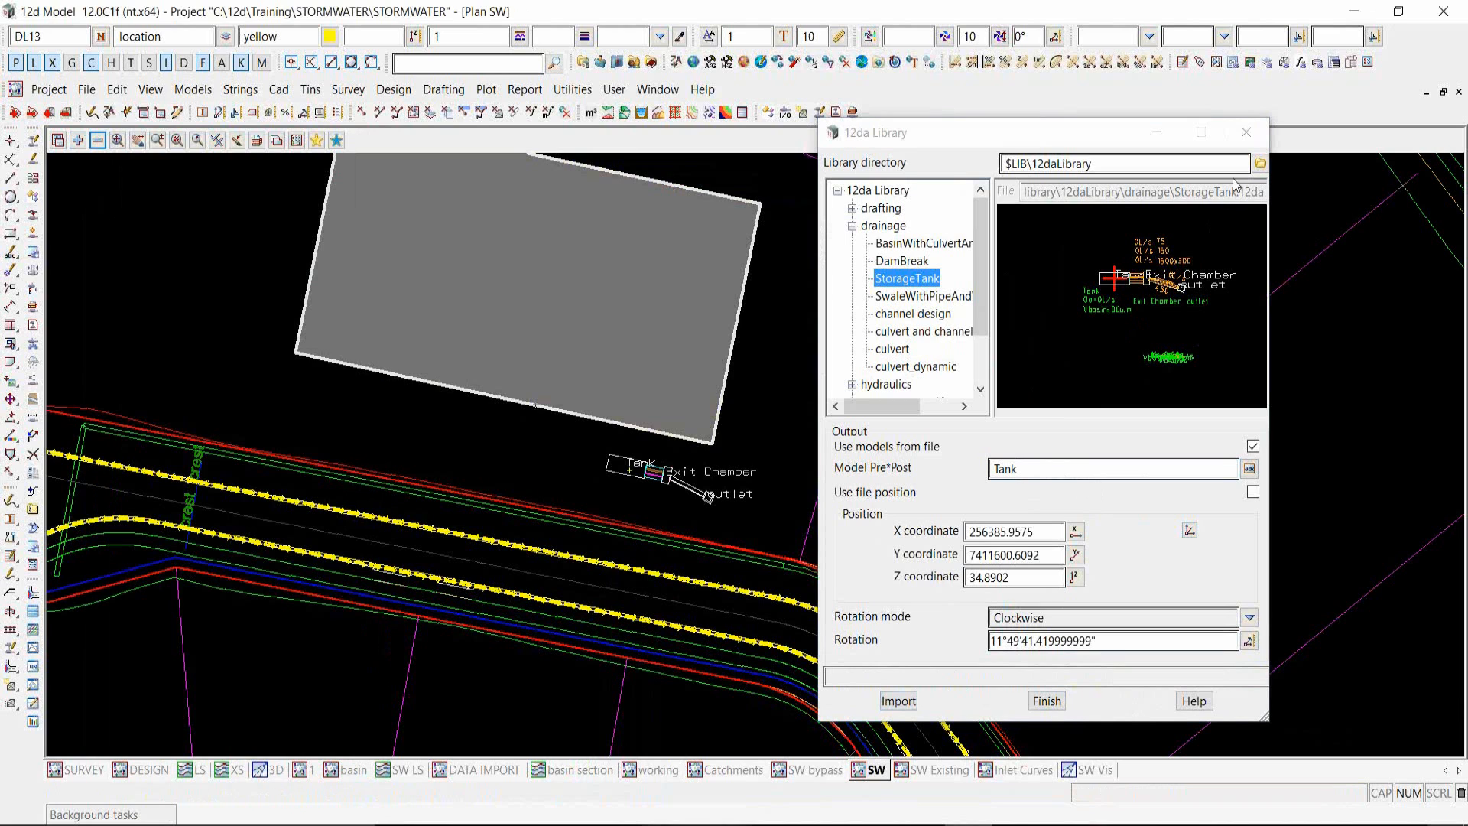
pyautogui.click(1246, 132)
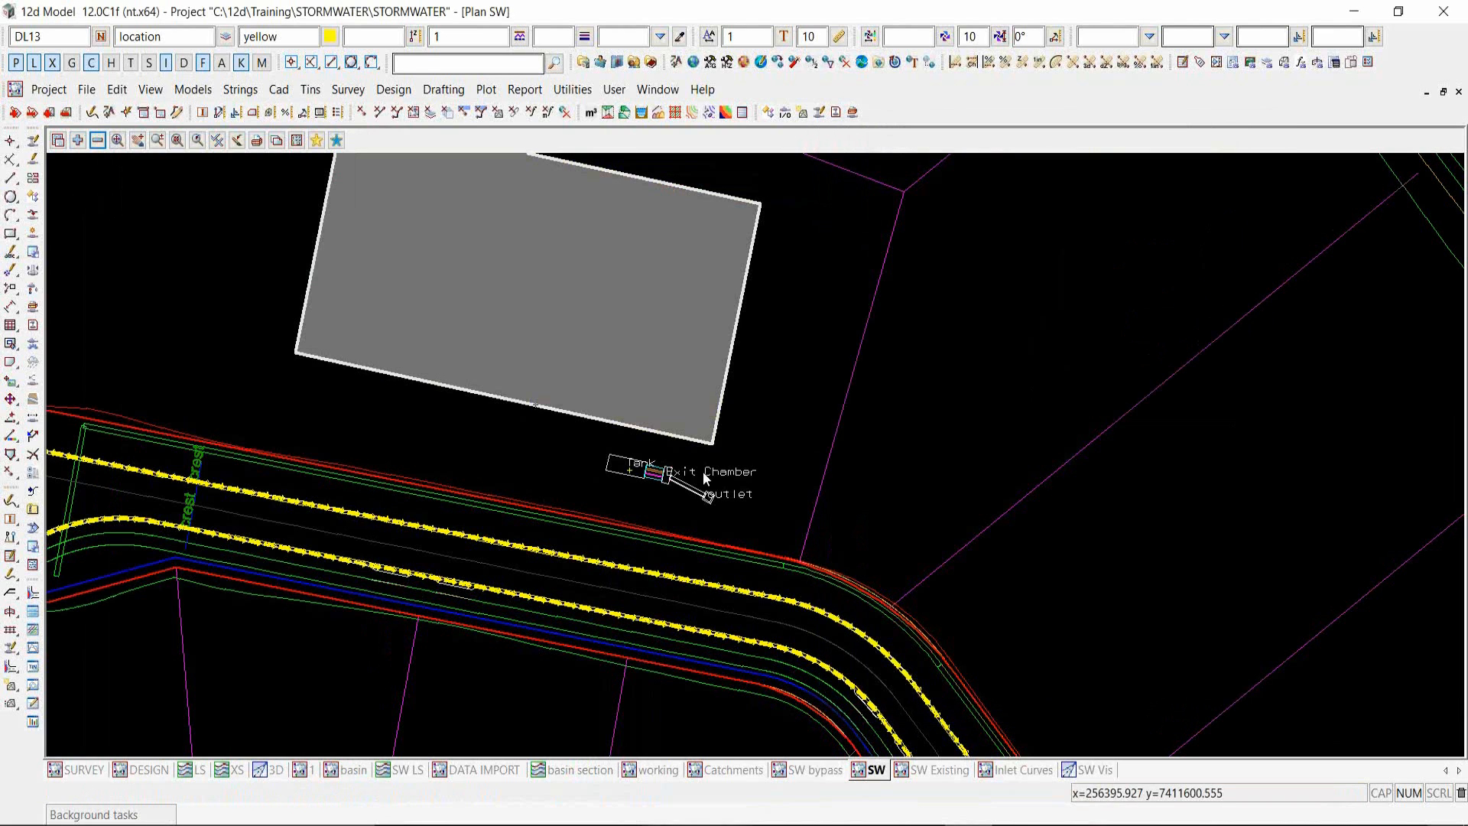
# - Open the Drainage Network Editor and load the imported Tank pit into it
pyautogui.scroll(2, 662, 479)
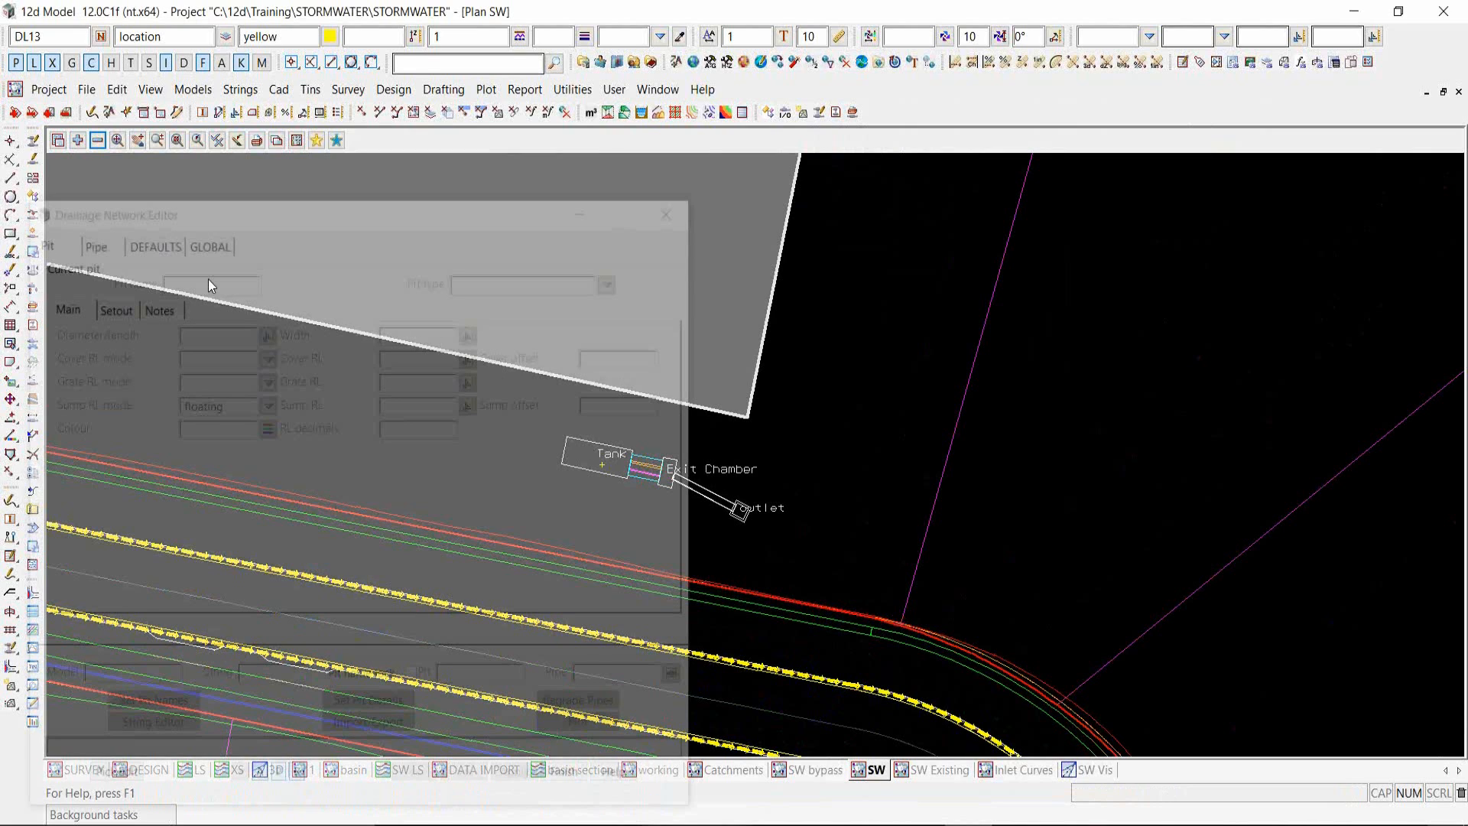
pyautogui.scroll(-2, 1185, 556)
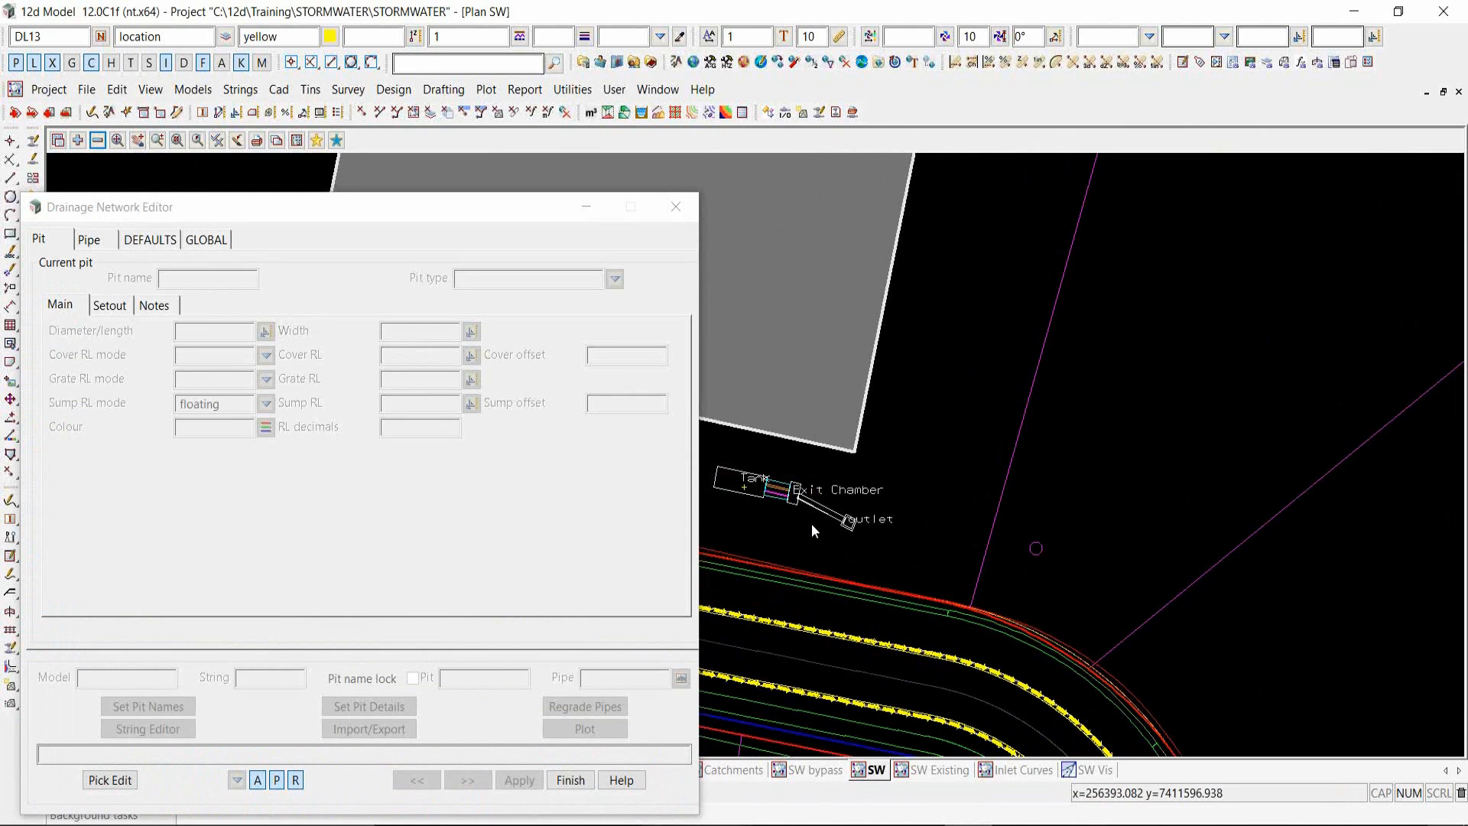
pyautogui.click(748, 482)
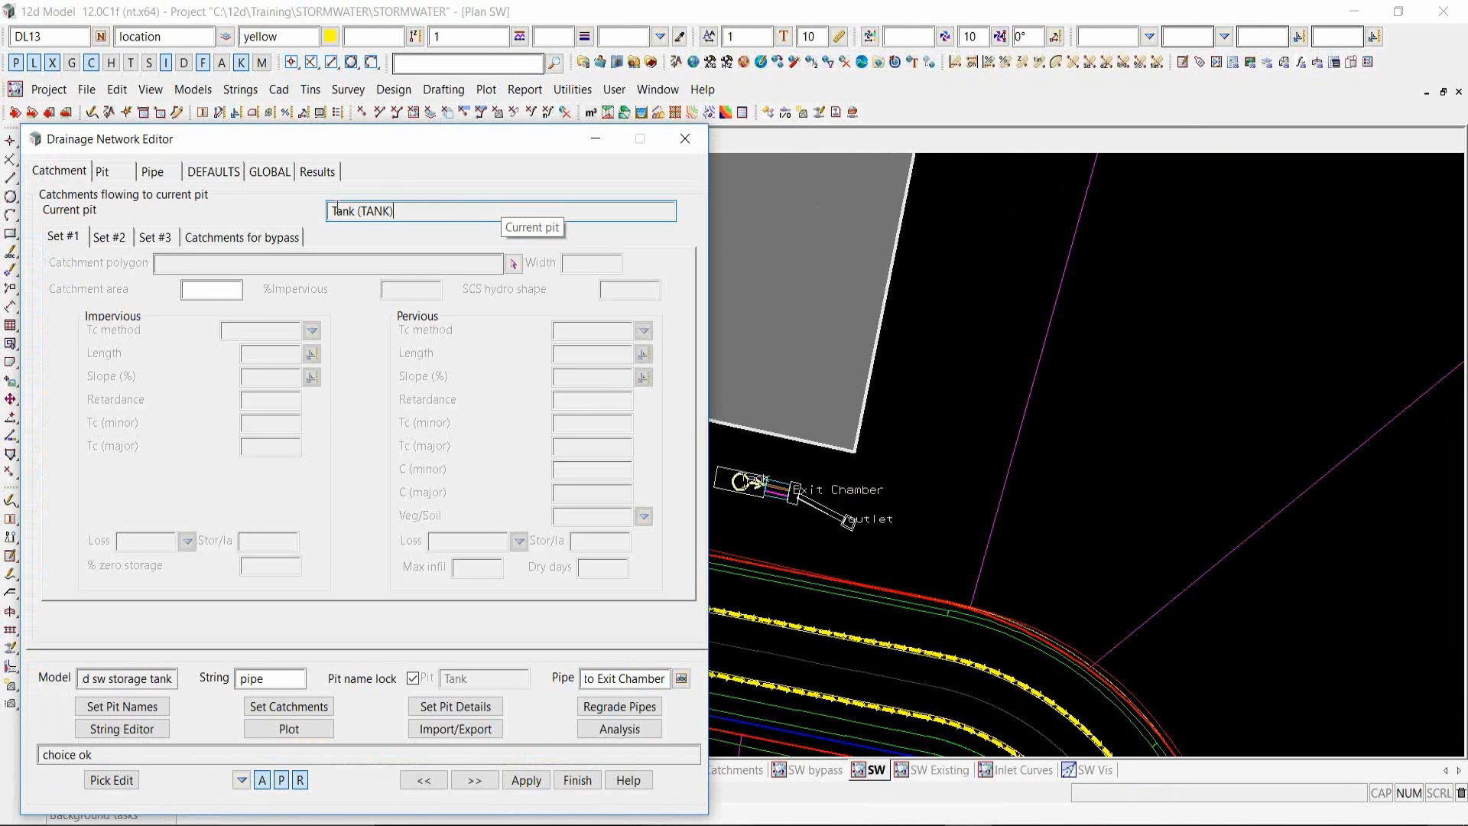
# - In the global drainage data, set the FS tin to combined and the NS tin to SURVEY
pyautogui.click(273, 173)
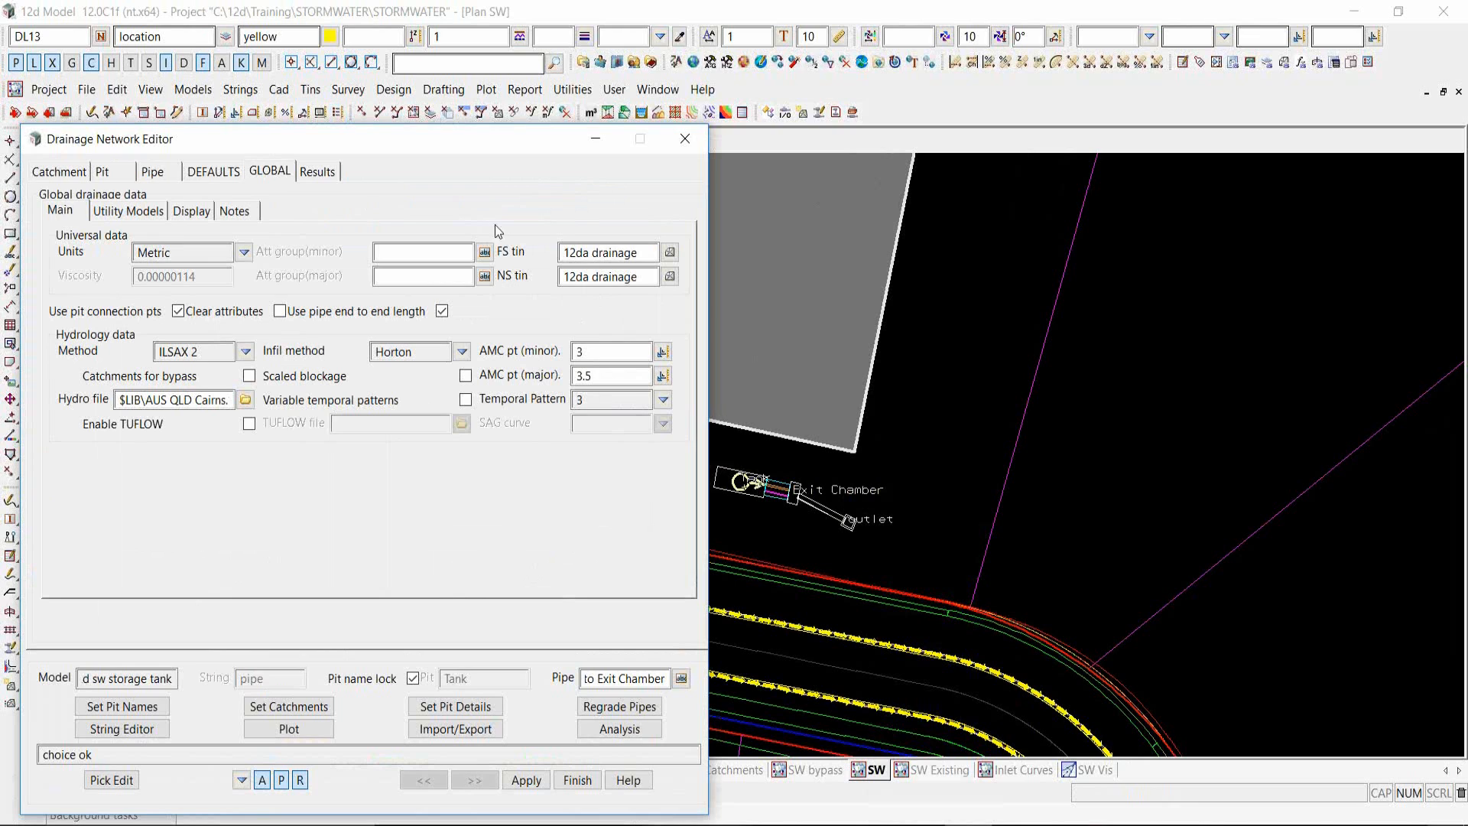
pyautogui.click(671, 253)
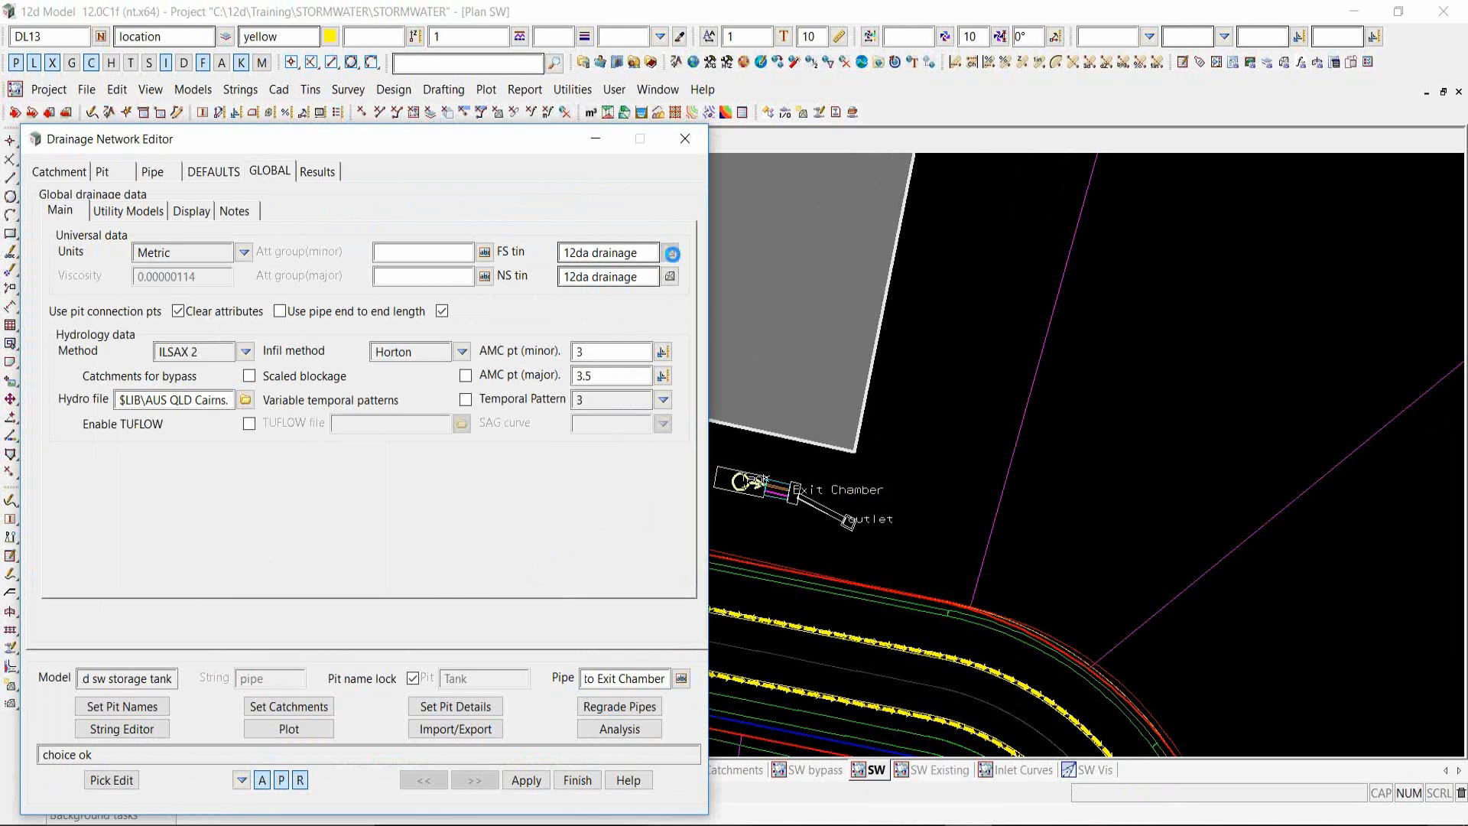
pyautogui.click(725, 425)
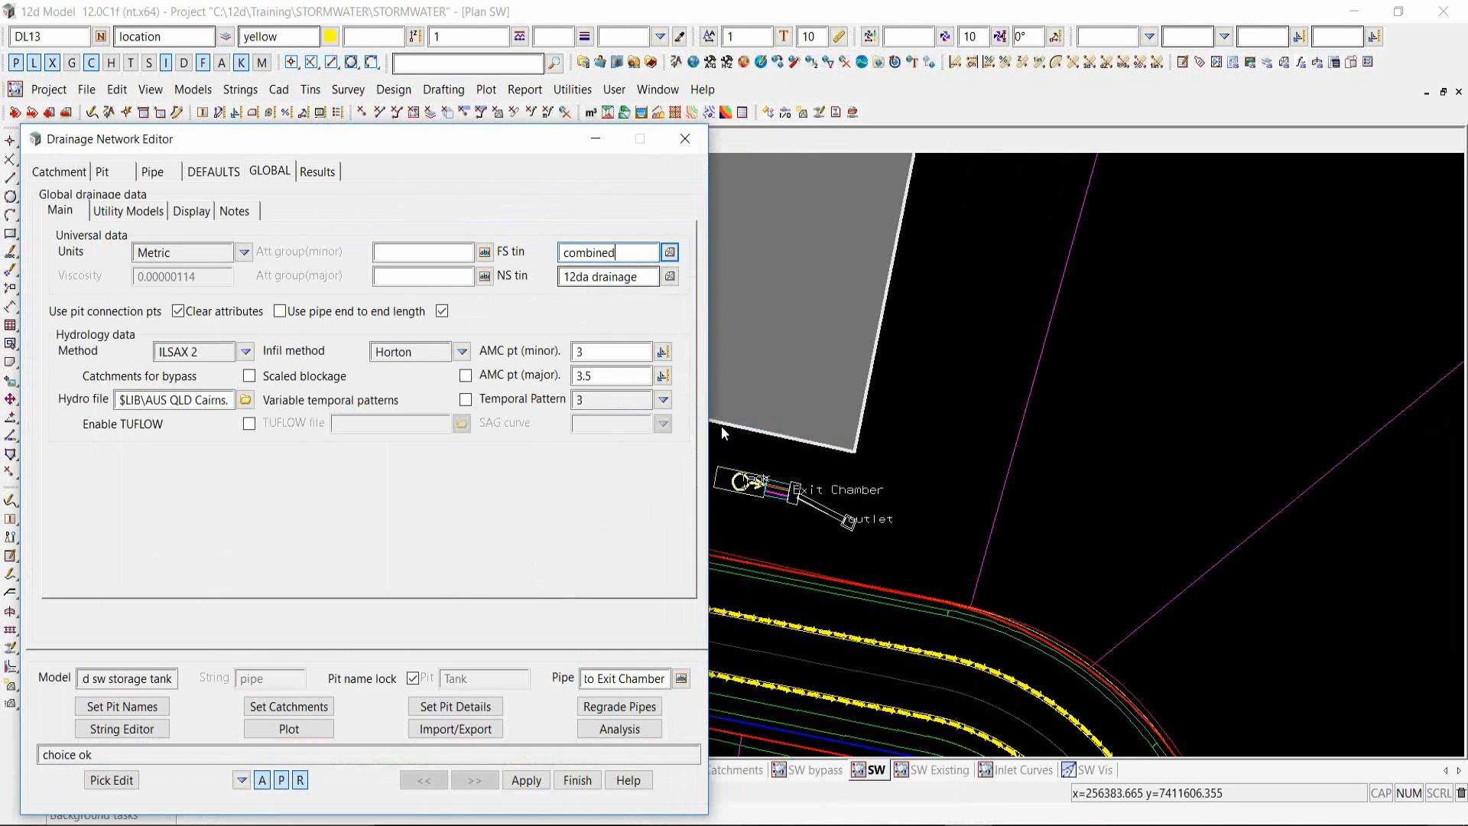
pyautogui.click(670, 276)
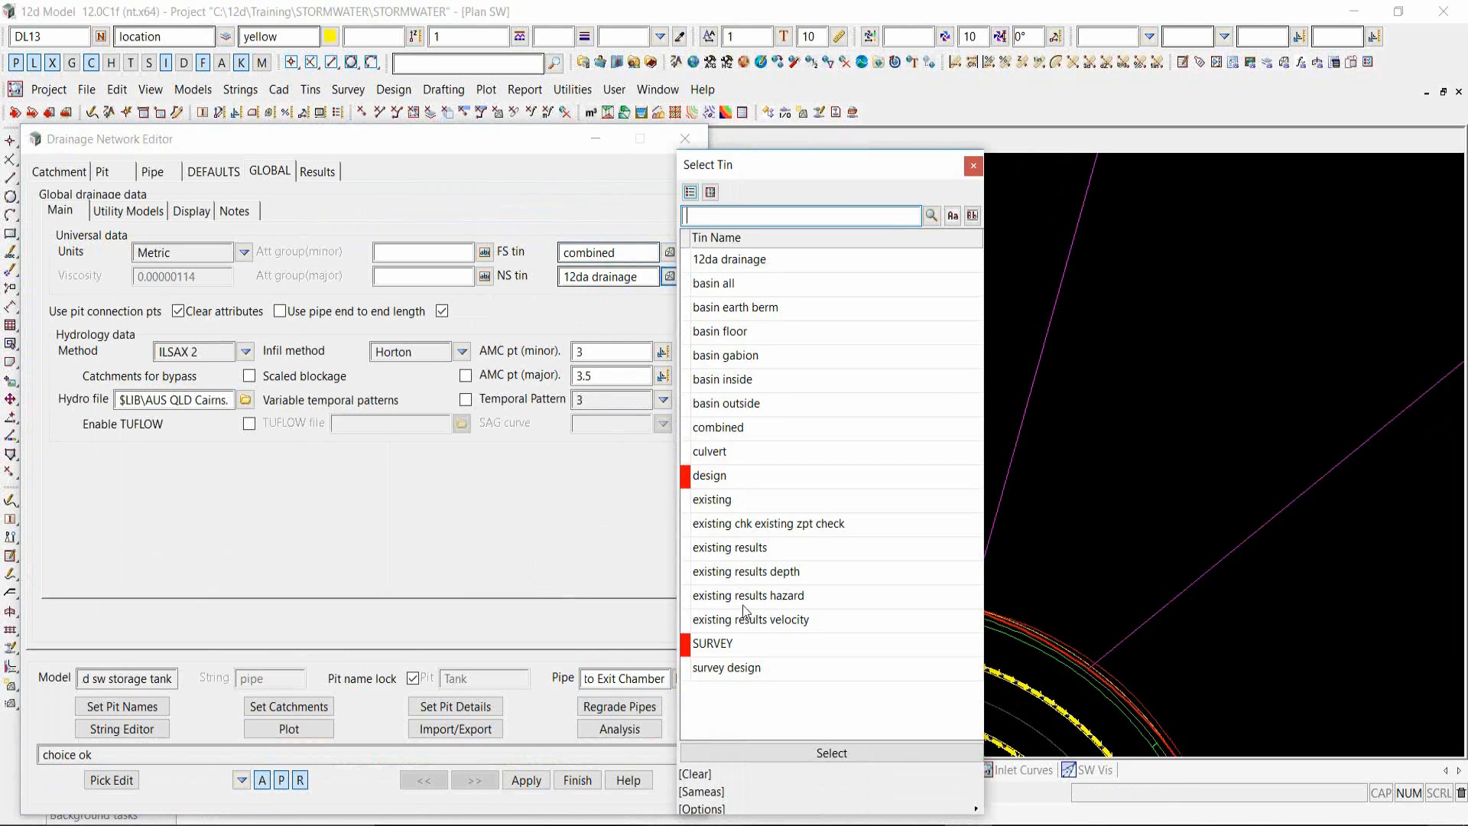
pyautogui.doubleClick(748, 641)
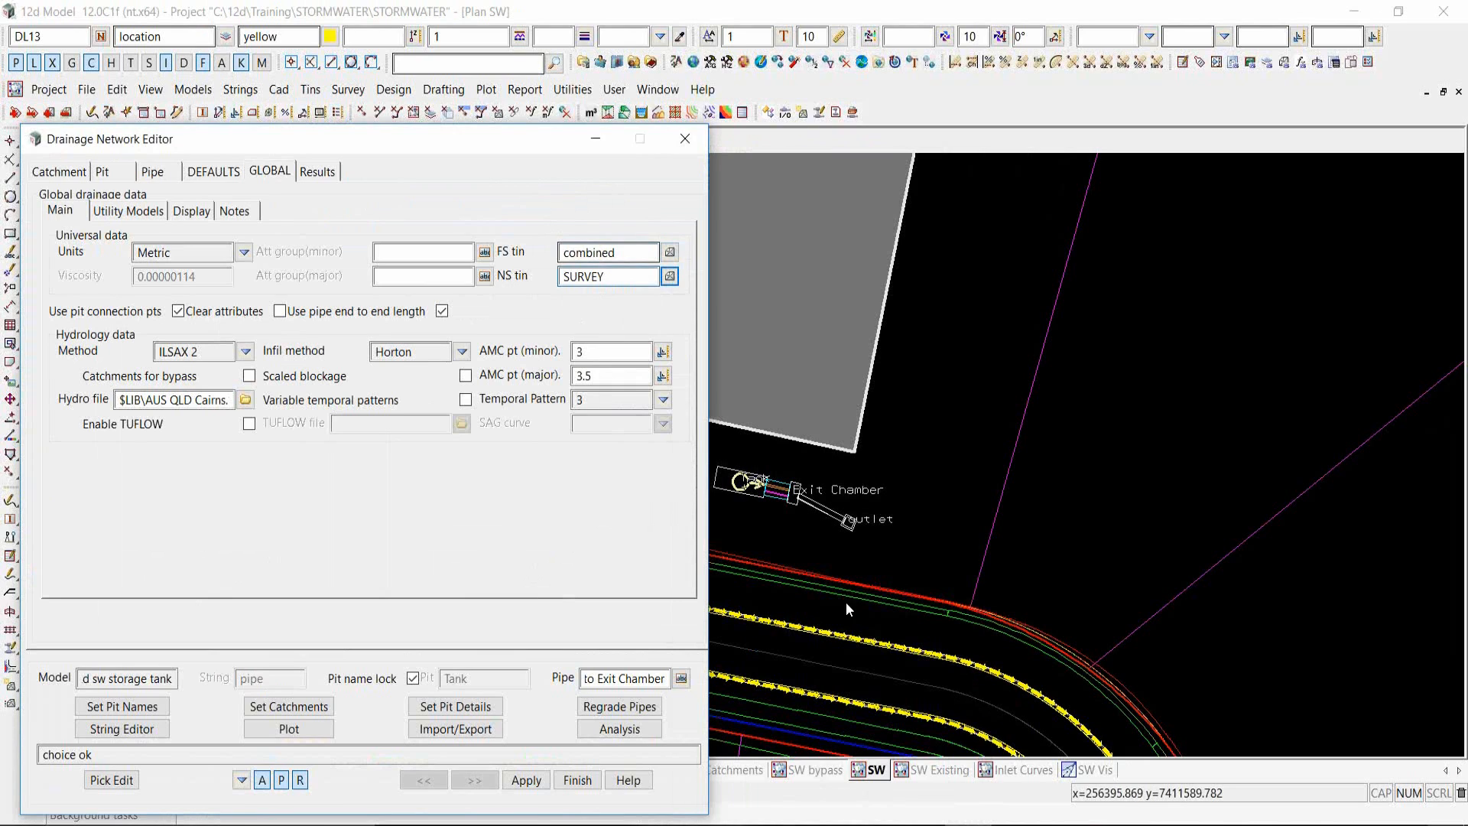
pyautogui.click(670, 277)
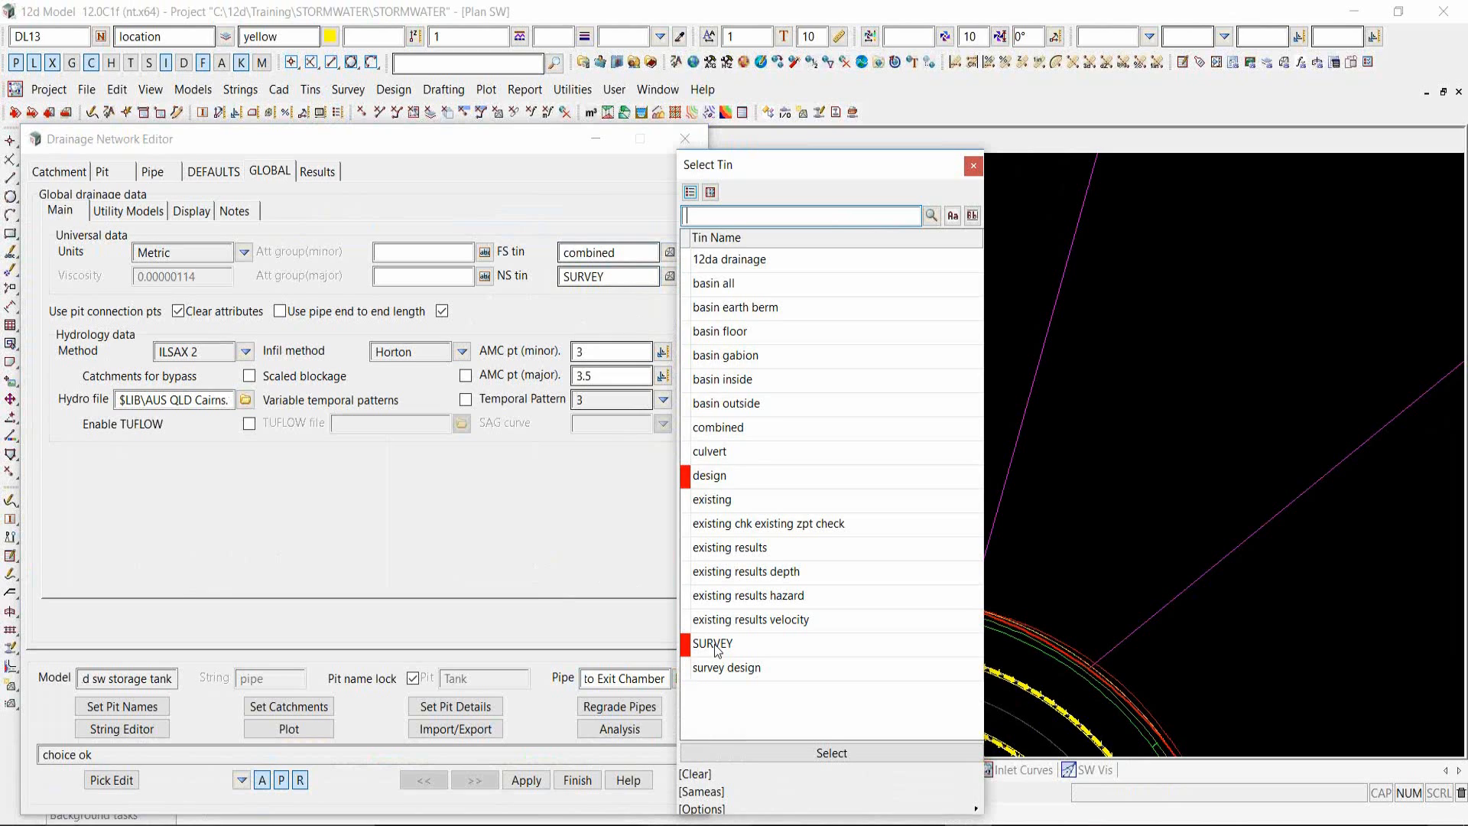
pyautogui.click(974, 166)
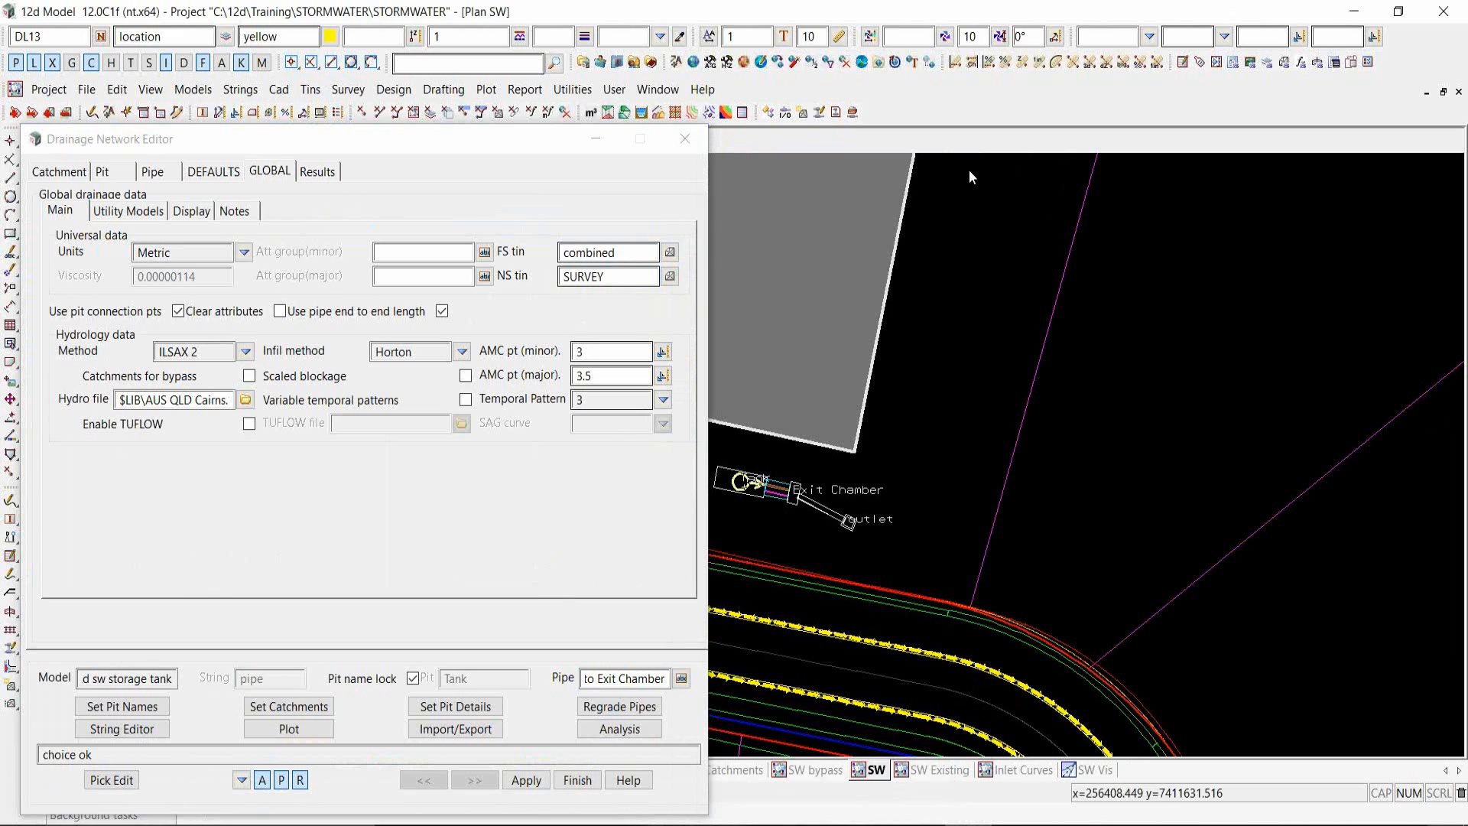
# - Set the pit details and regrade the pipes of the storage tank network
pyautogui.click(472, 706)
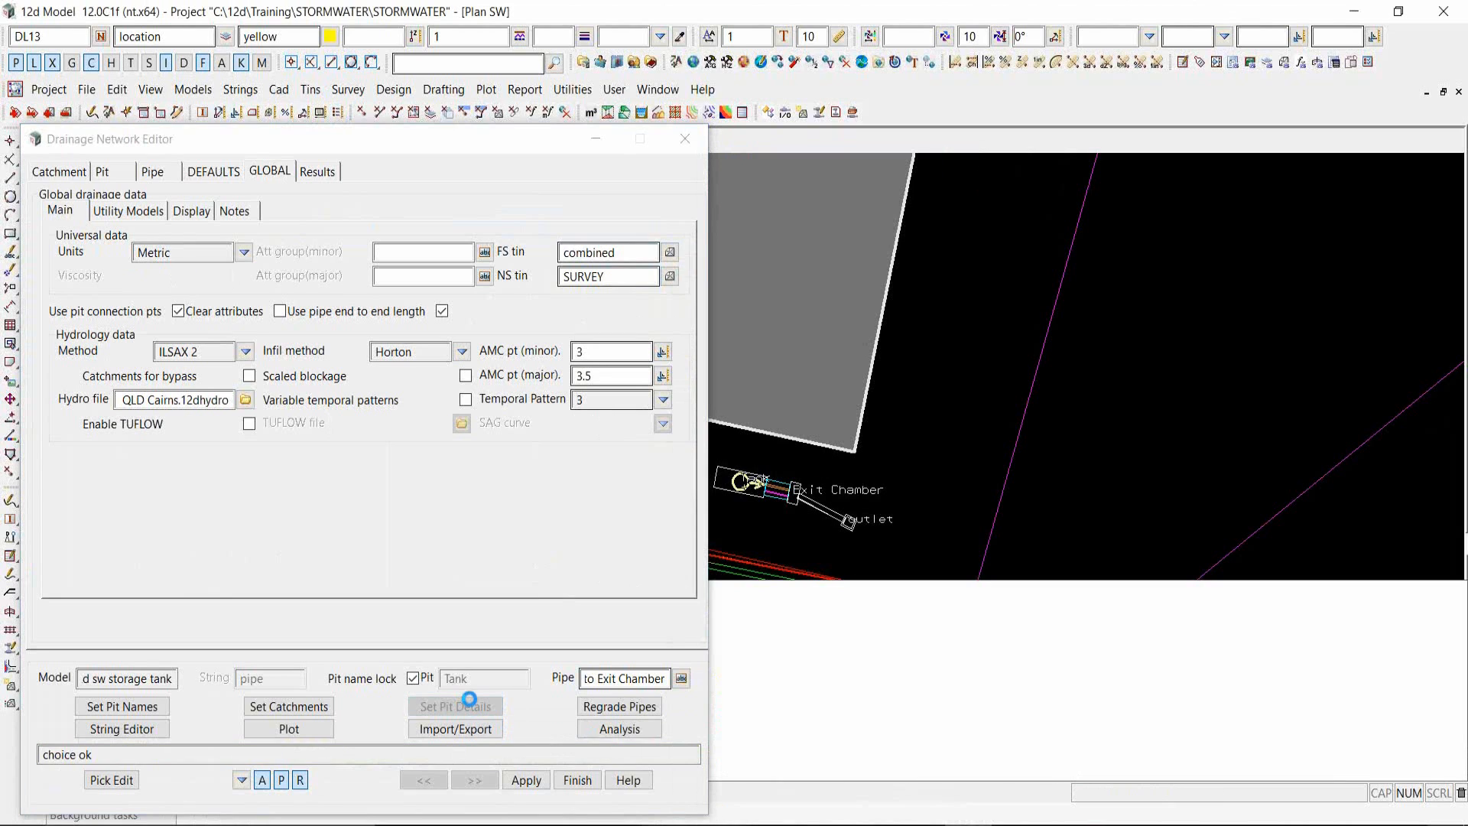
pyautogui.click(597, 706)
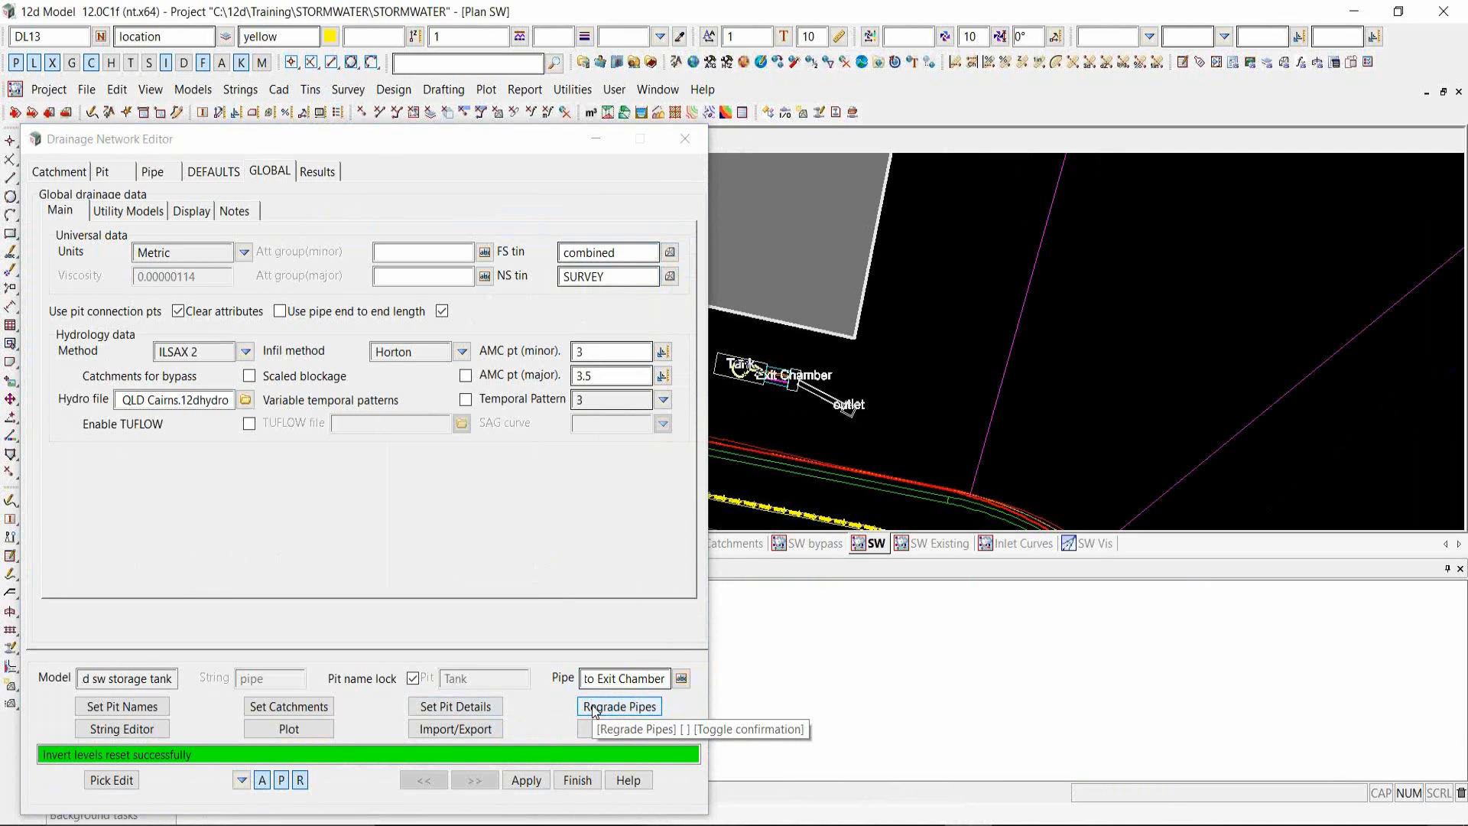
# - Move the editor clear, hide the Output Window, and tile the SW plan and SW LS section views side by side
pyautogui.click(473, 139)
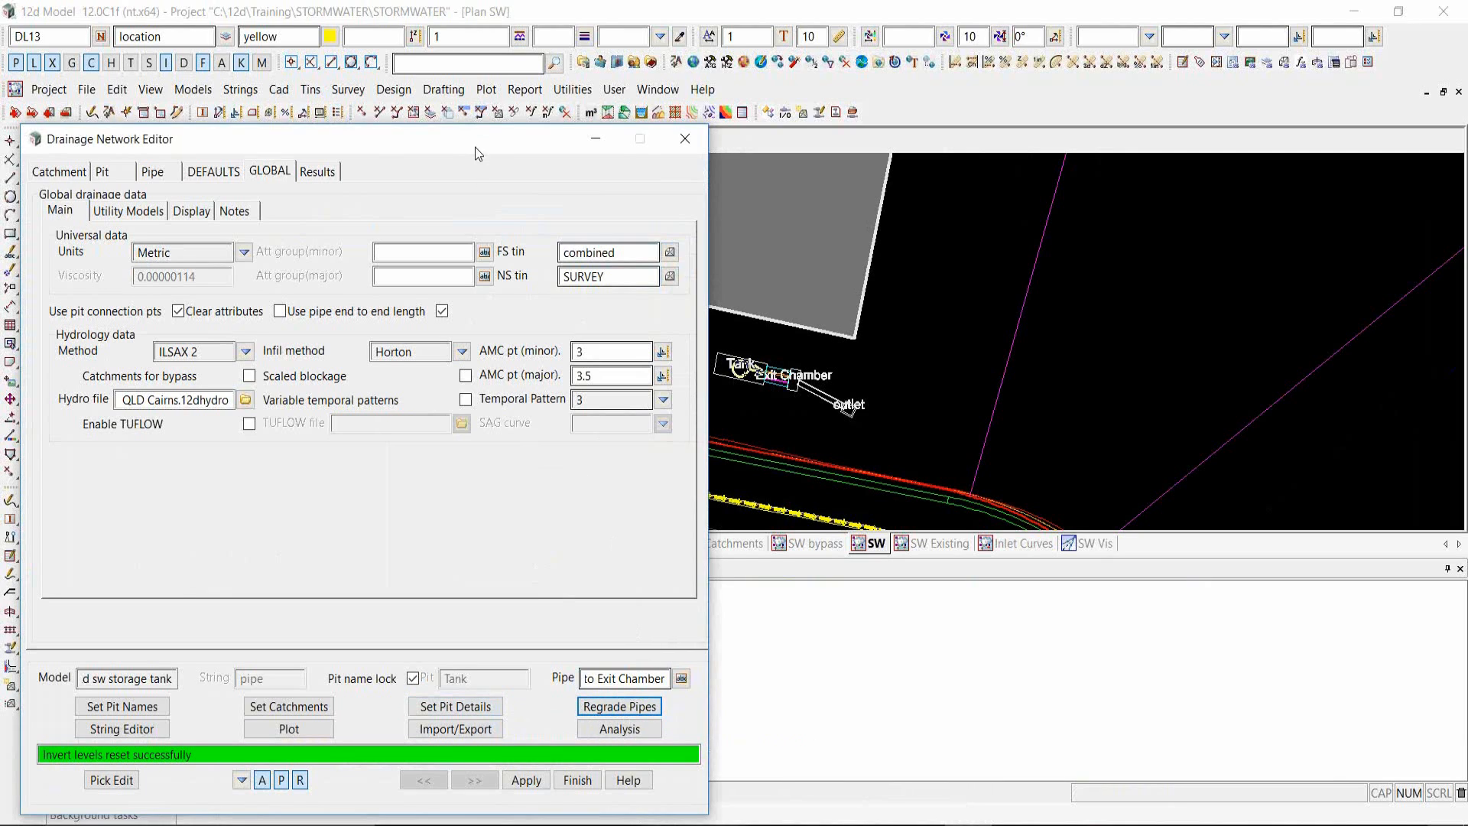
pyautogui.moveTo(475, 147); pyautogui.dragTo(833, 669)
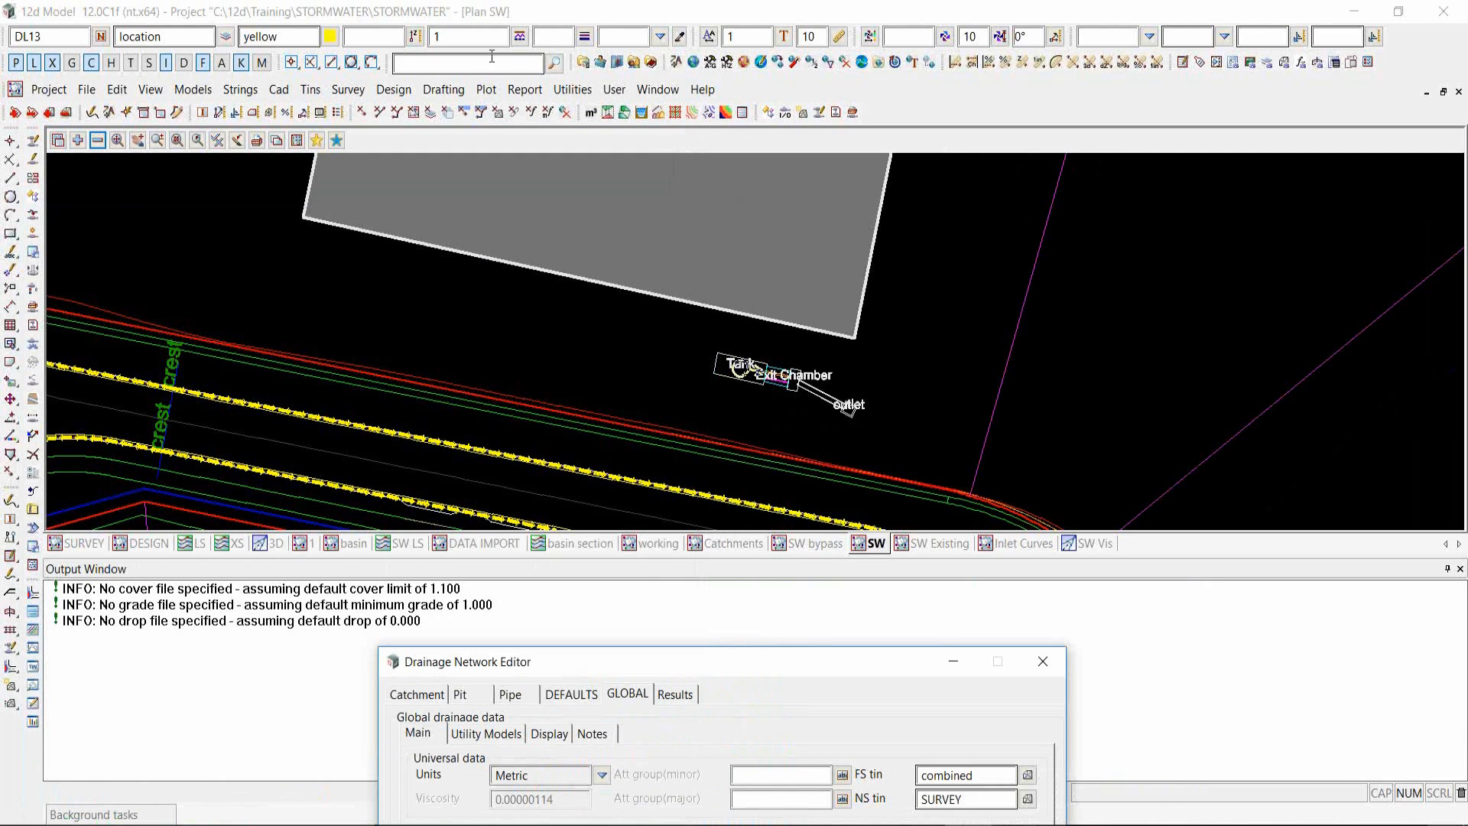
pyautogui.click(658, 89)
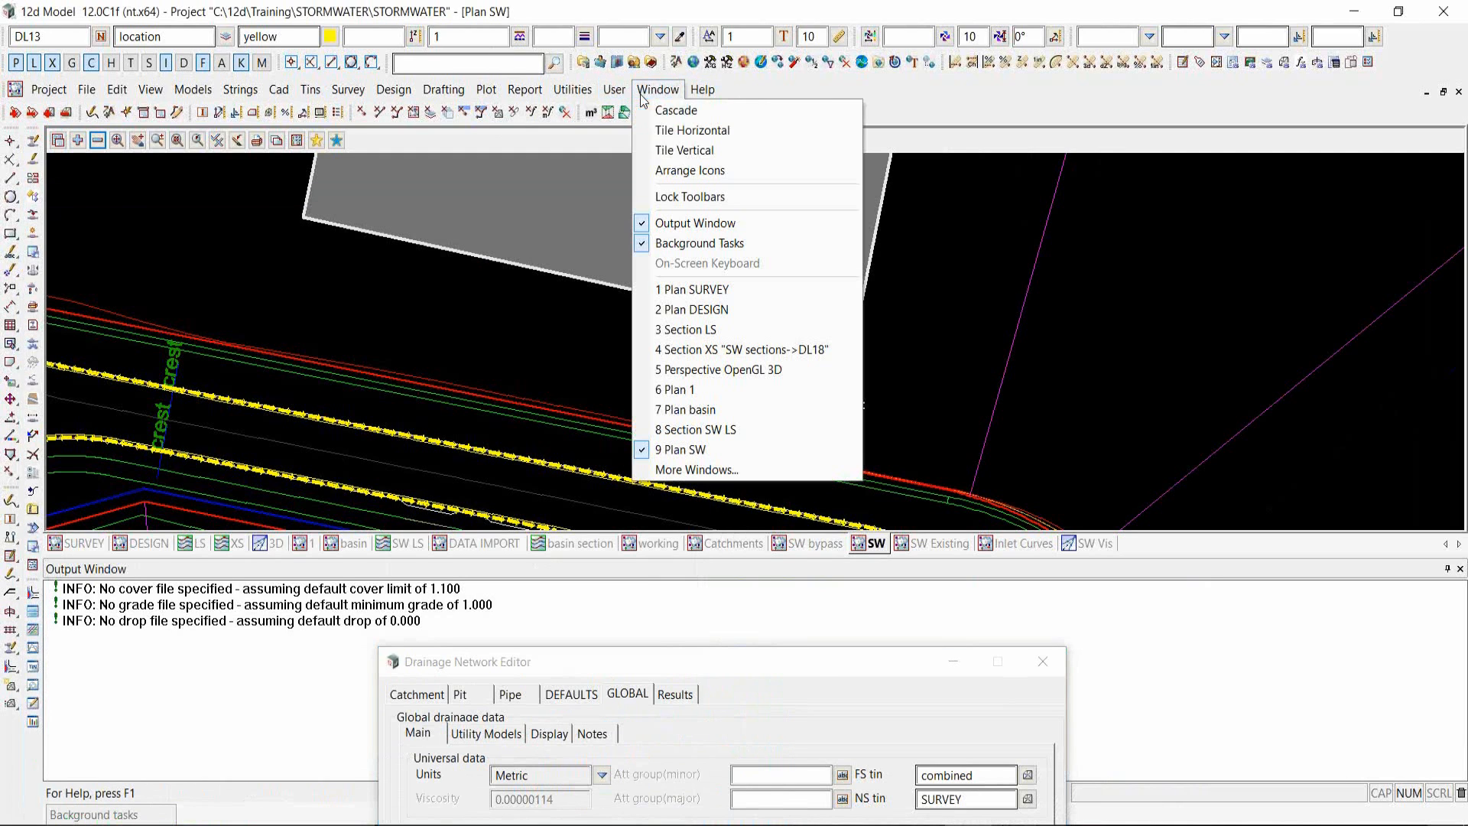
pyautogui.click(683, 152)
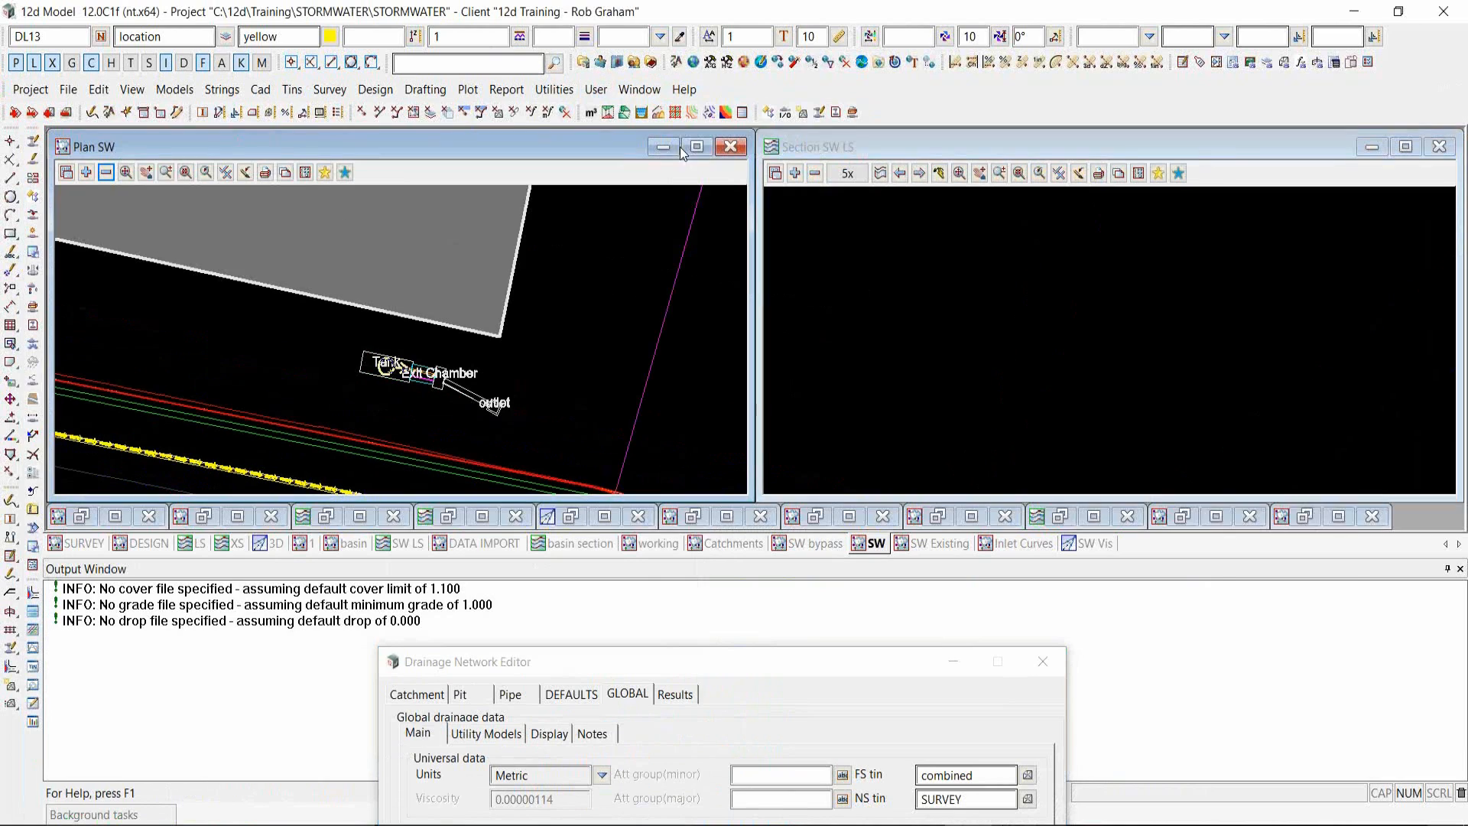
pyautogui.rightClick(1200, 692)
pyautogui.click(1233, 521)
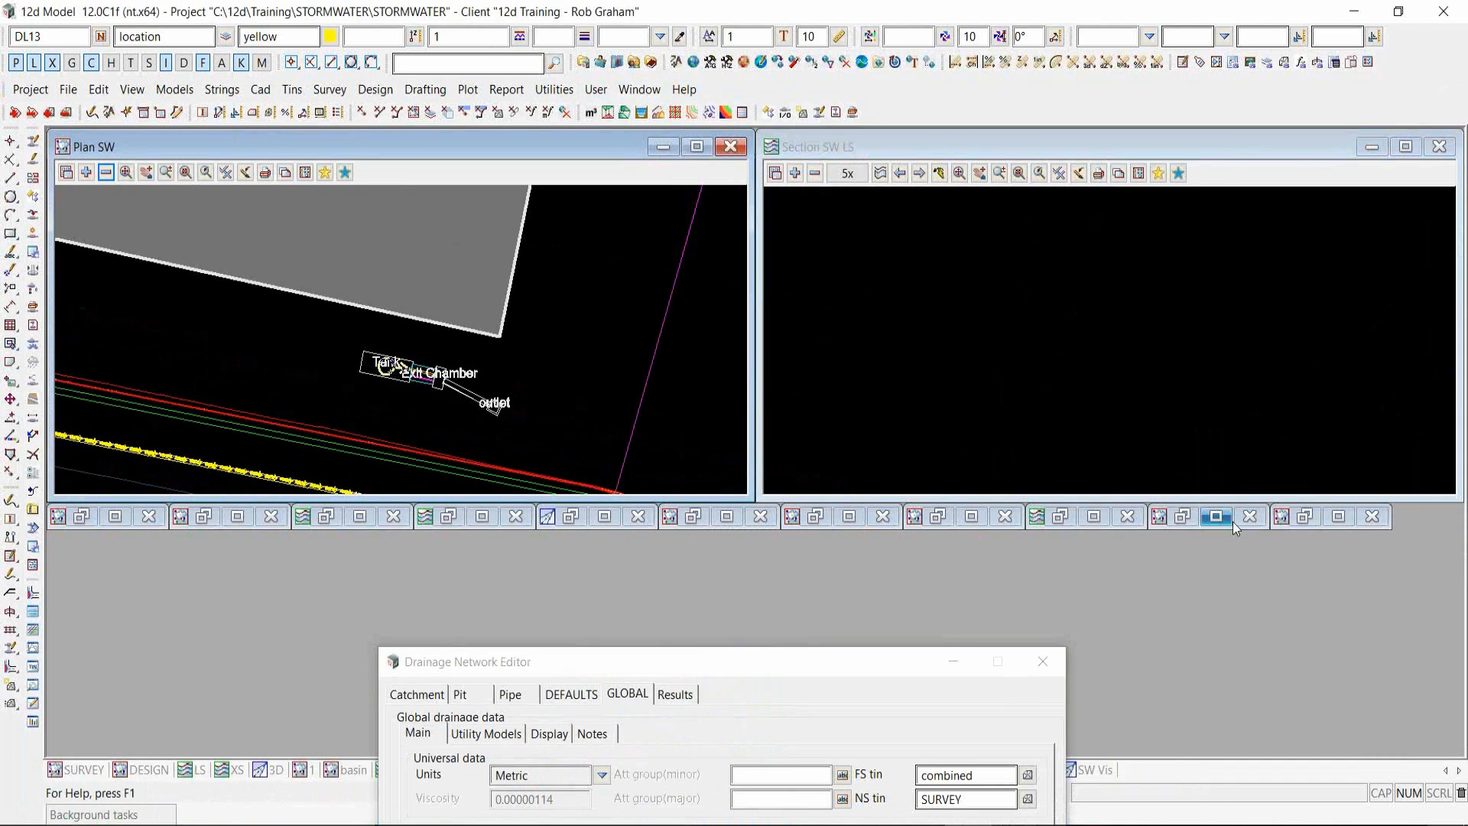
pyautogui.click(642, 89)
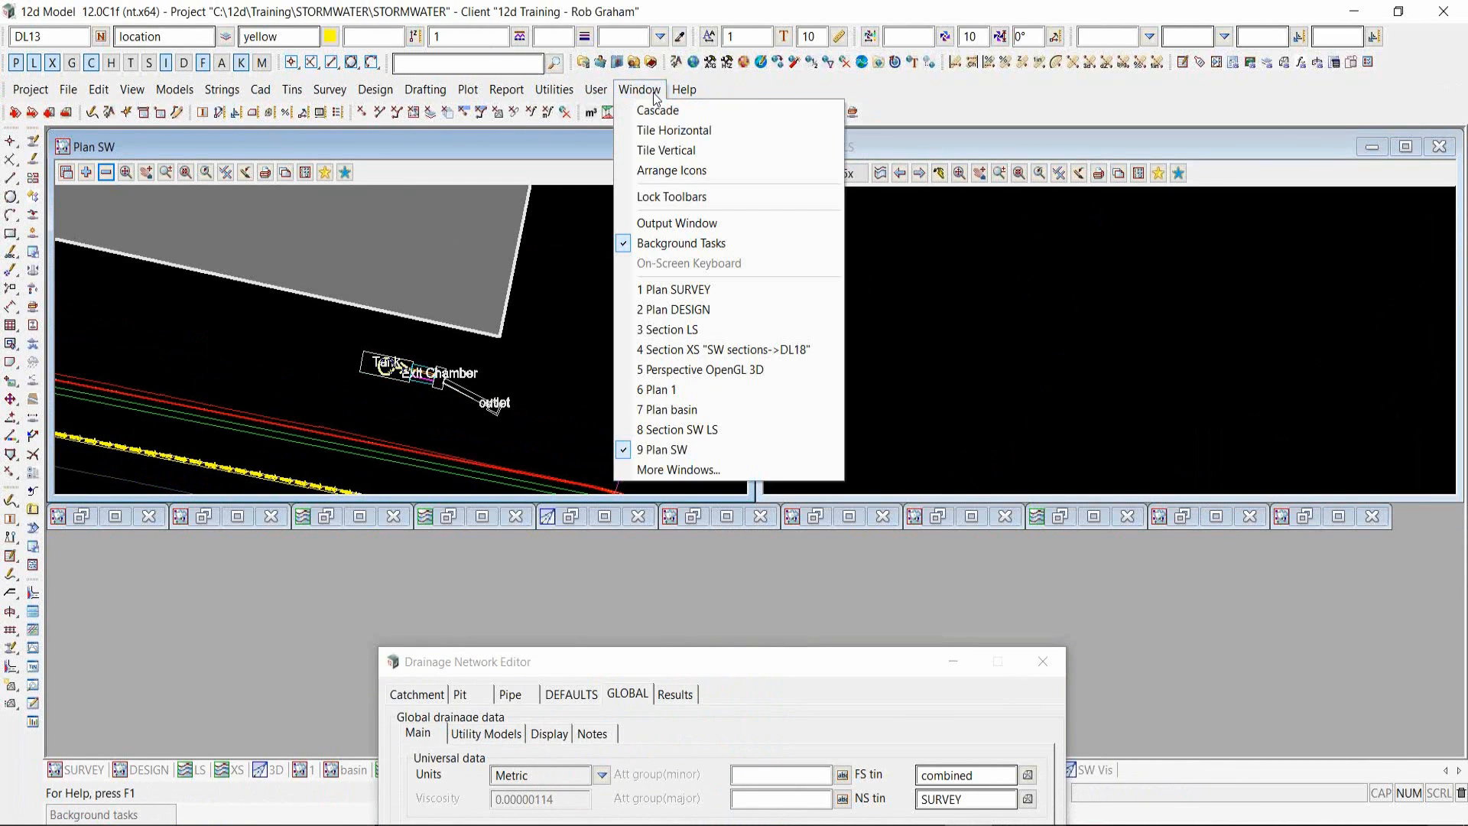
pyautogui.click(671, 153)
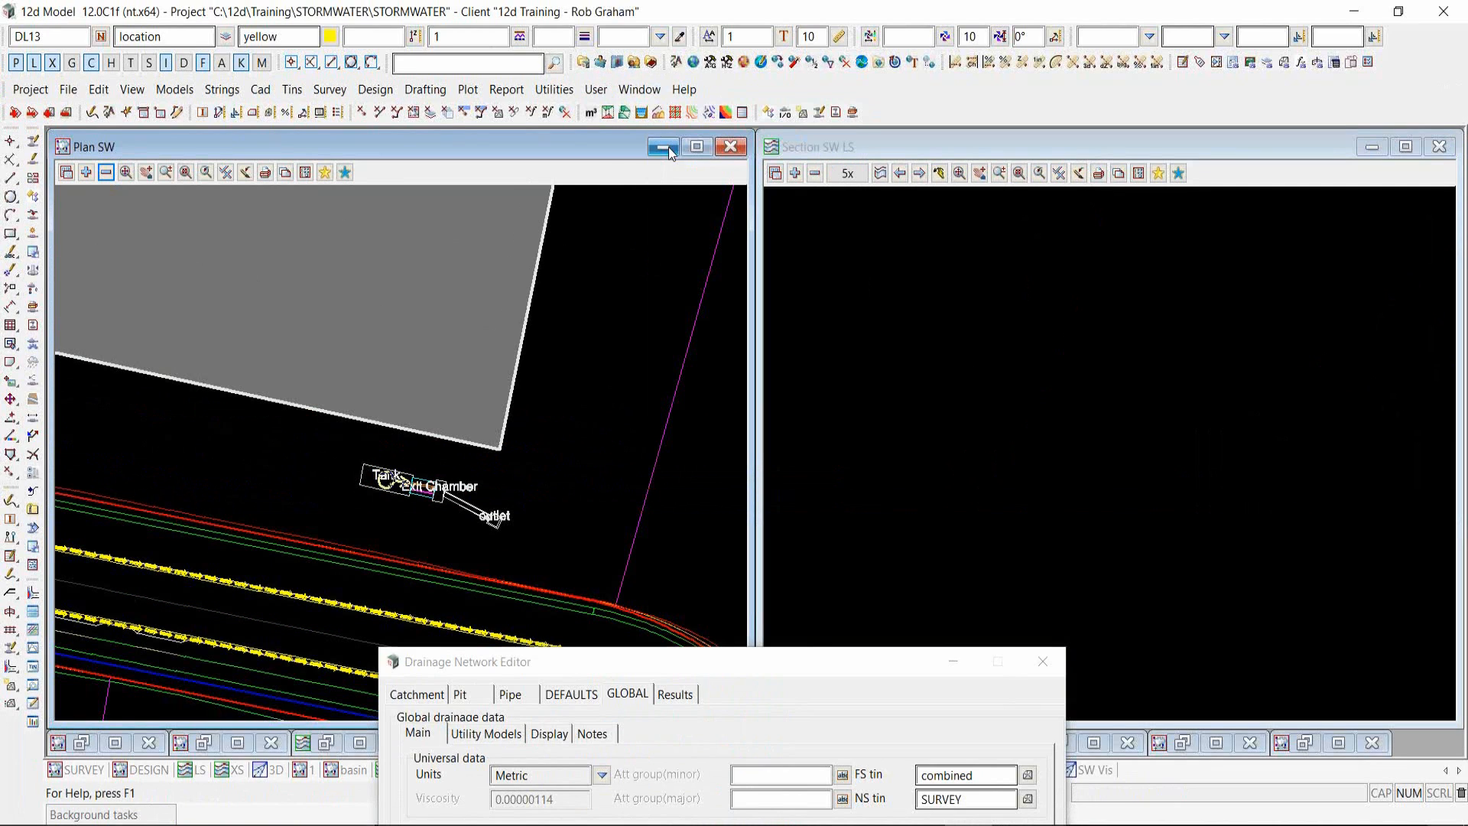
# - Profile the tank's pipe string in the SW LS section view
pyautogui.click(881, 174)
pyautogui.scroll(5, 411, 475)
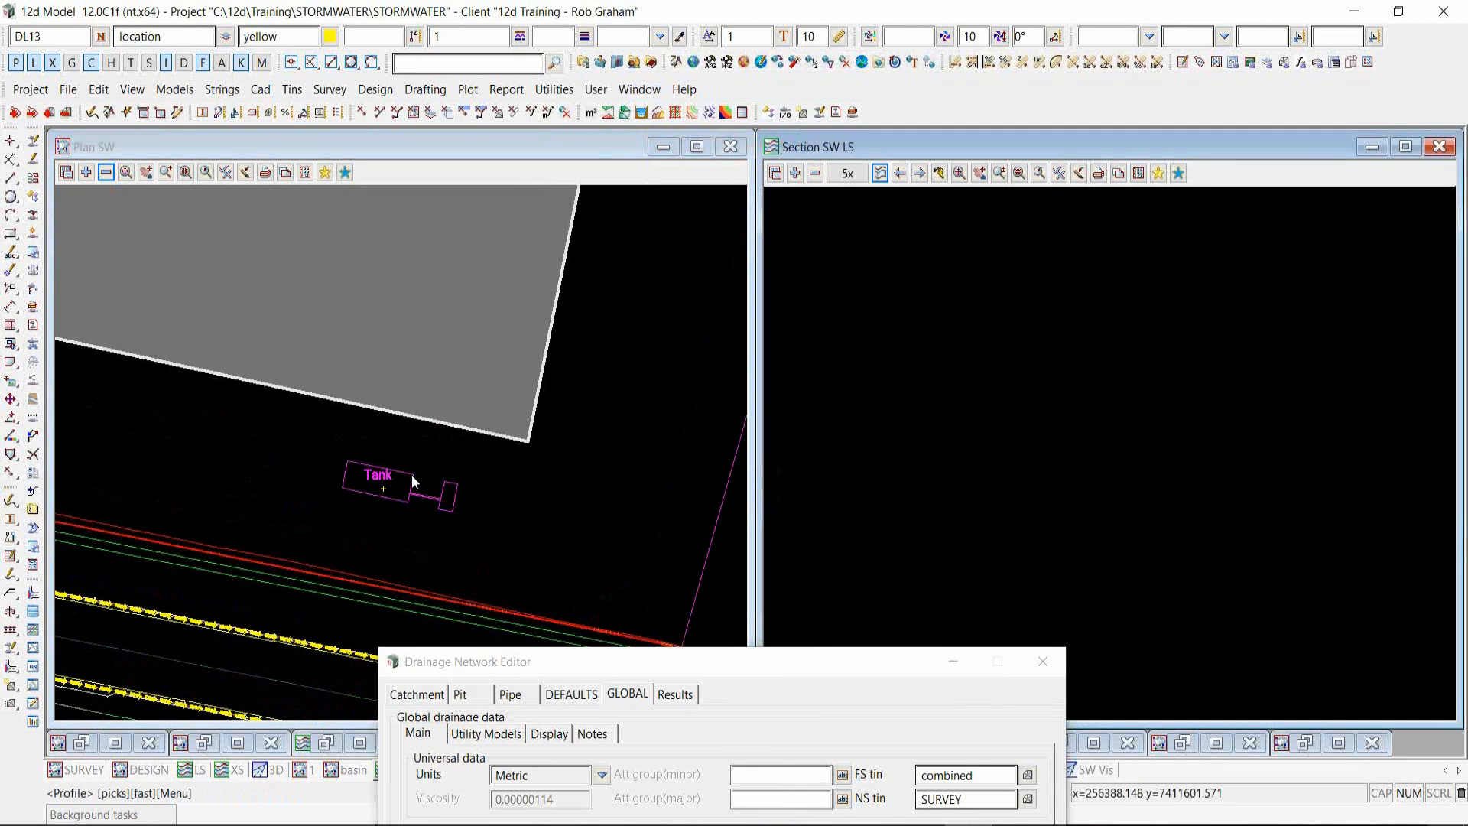
pyautogui.middleClick(368, 493)
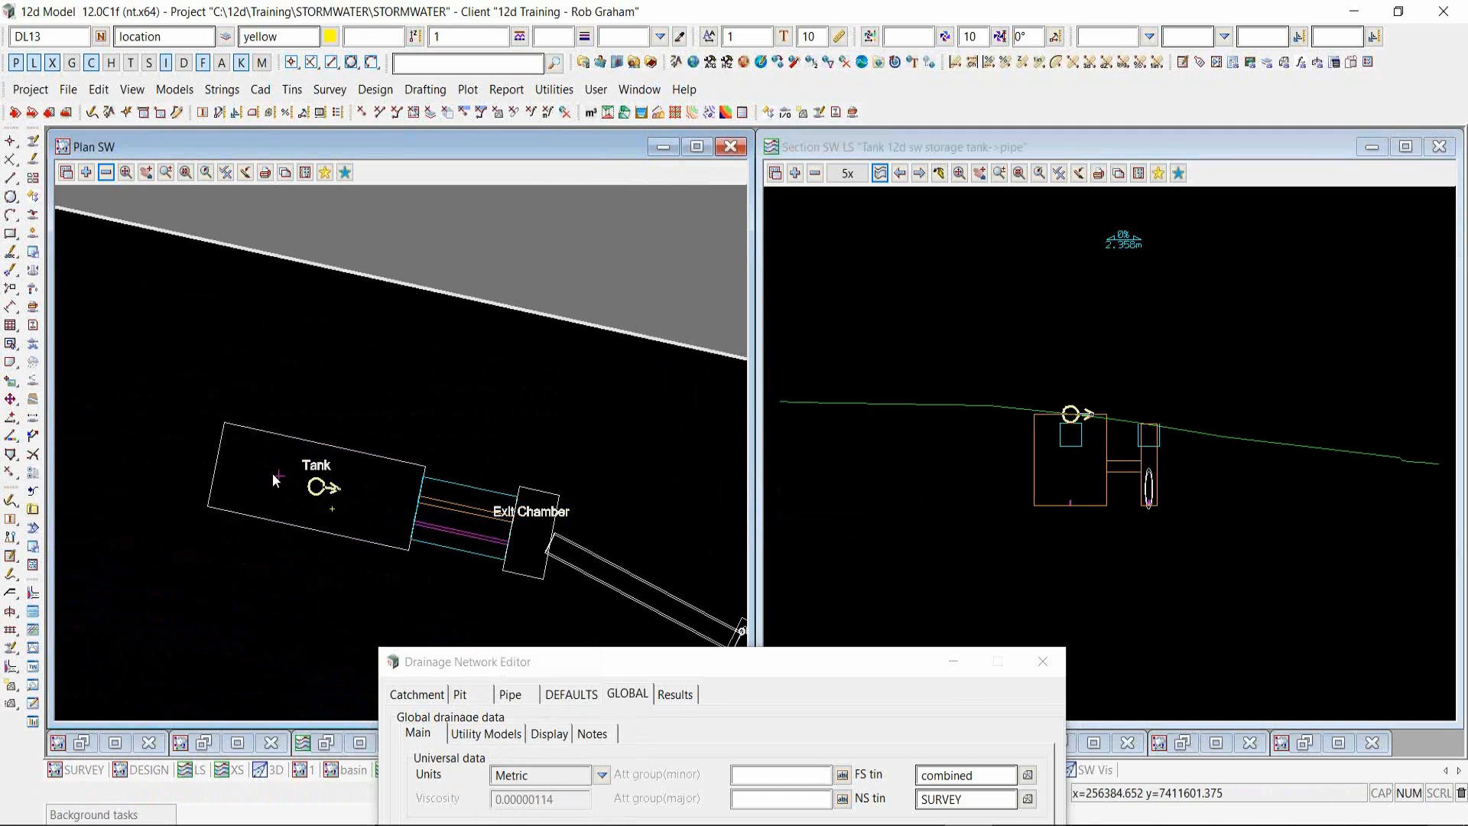
# - Profile the tank's weir string in the SW LS section view, passing over the orifice string
pyautogui.scroll(-2, 302, 476)
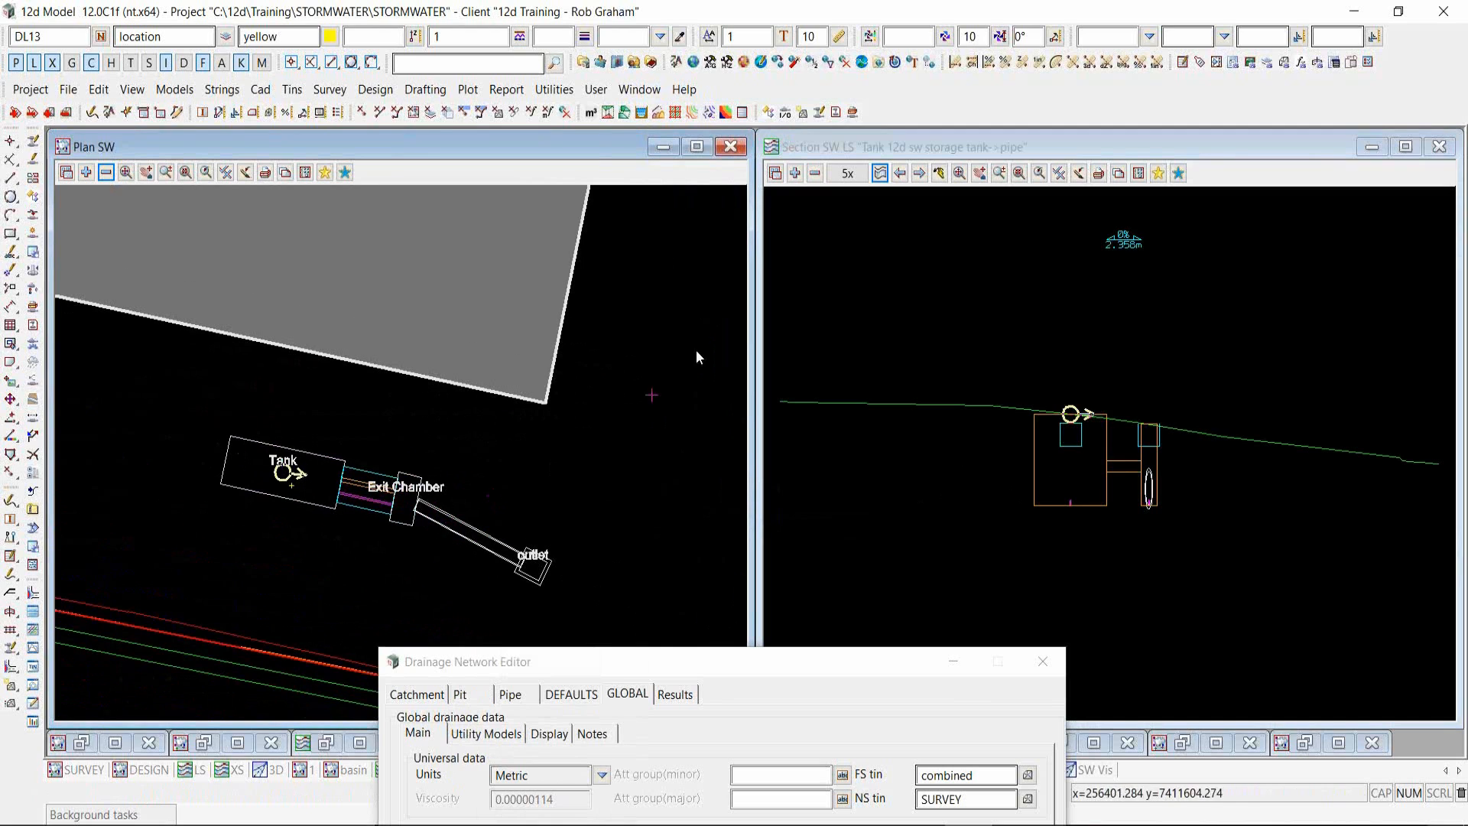
pyautogui.click(859, 197)
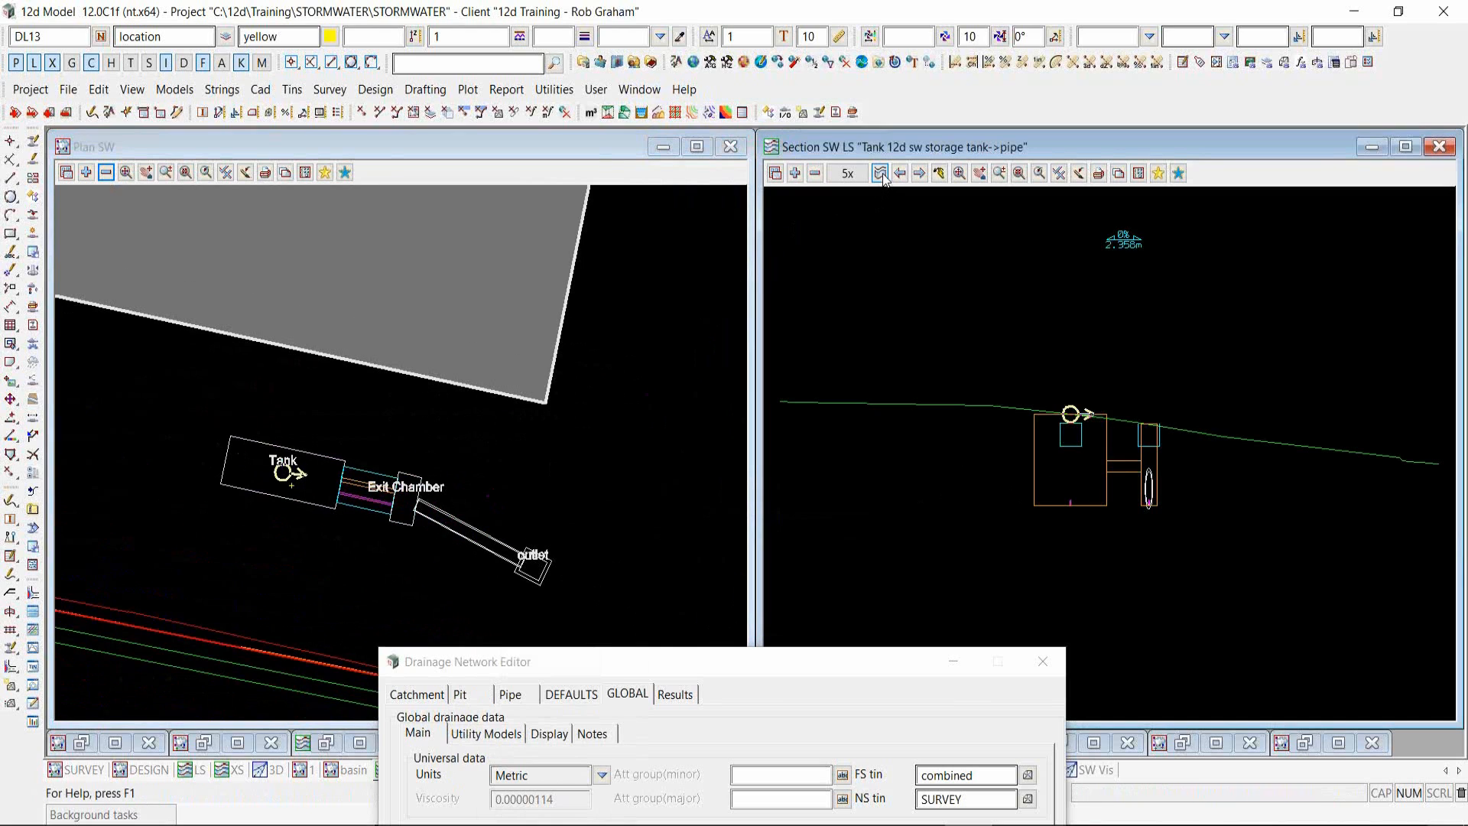
pyautogui.click(311, 484)
pyautogui.click(313, 489)
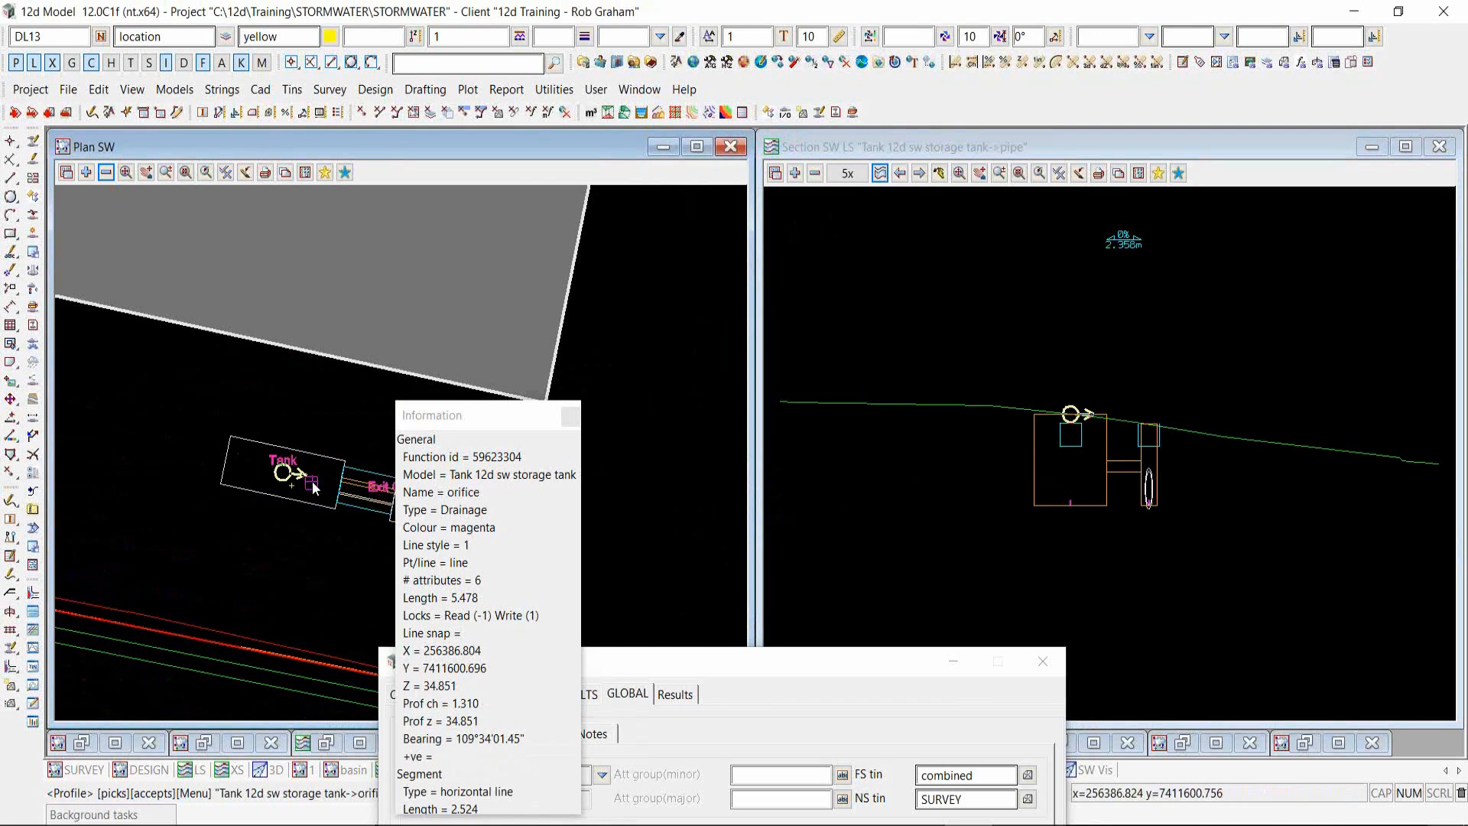
pyautogui.click(313, 489)
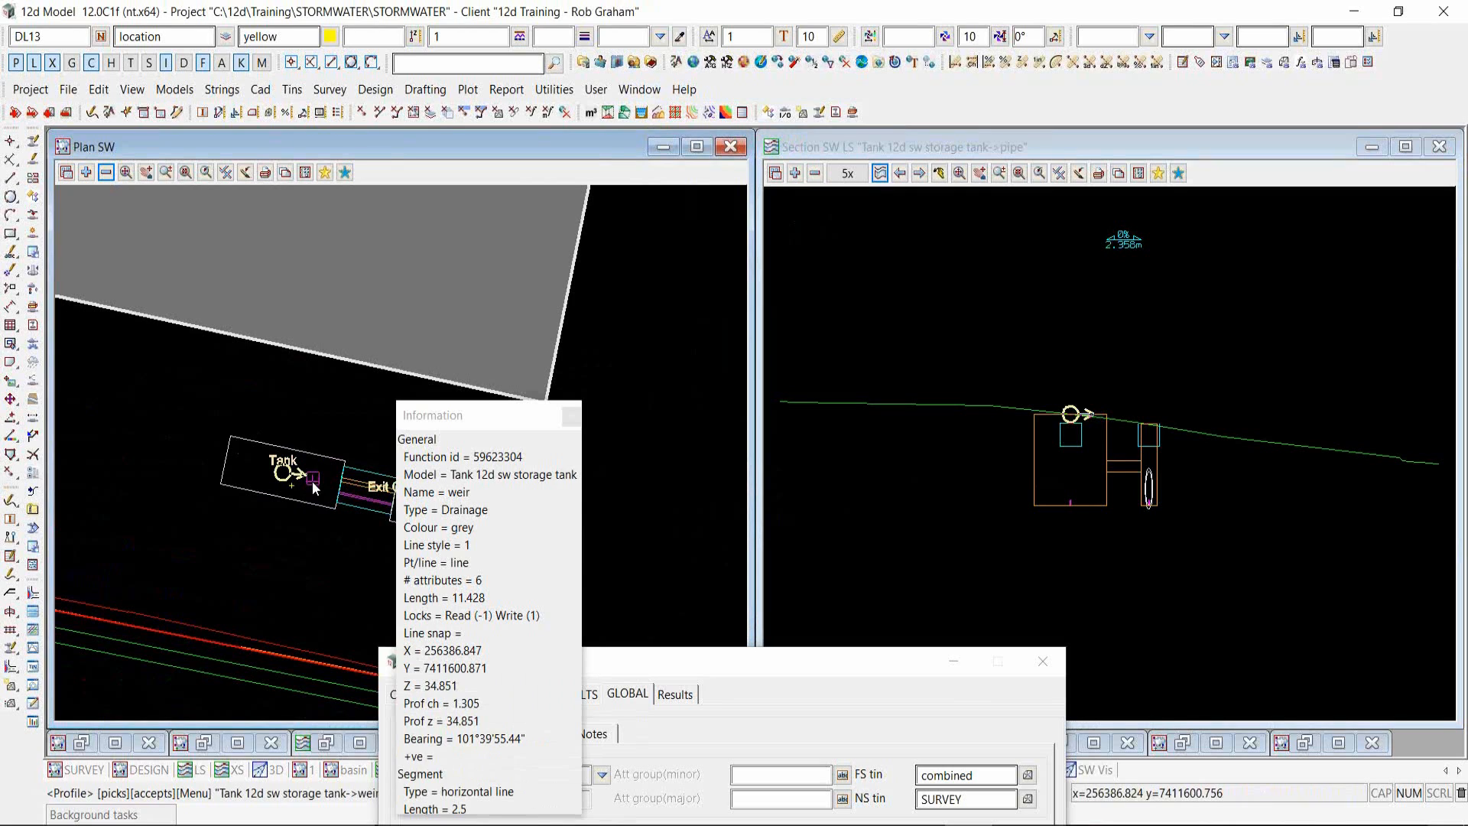
pyautogui.middleClick(313, 490)
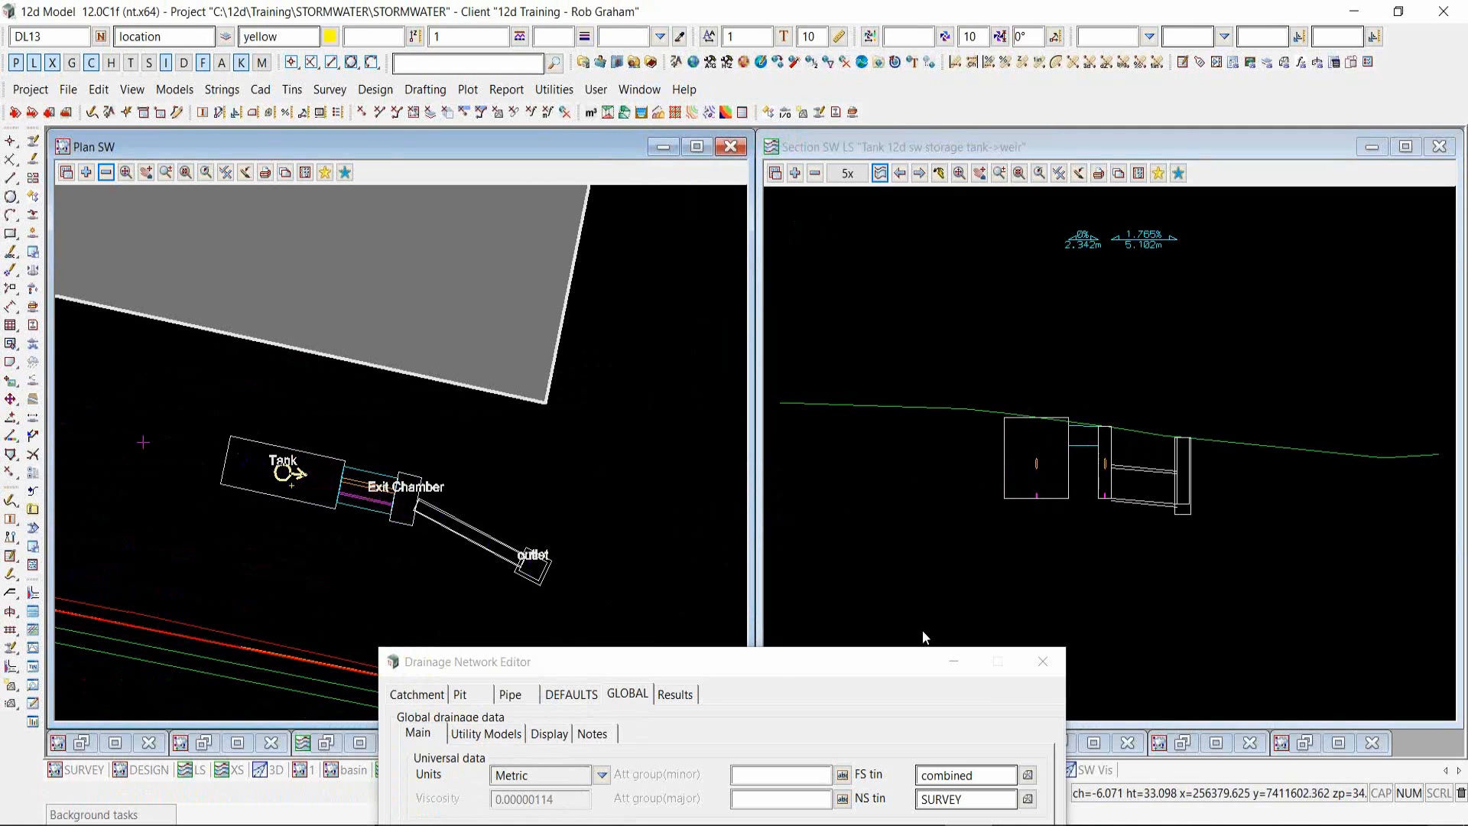
# - Bring the Drainage Network Editor back into full view and load the tank's orifice string by picking it in plan
pyautogui.click(781, 667)
pyautogui.moveTo(782, 667); pyautogui.dragTo(917, 63)
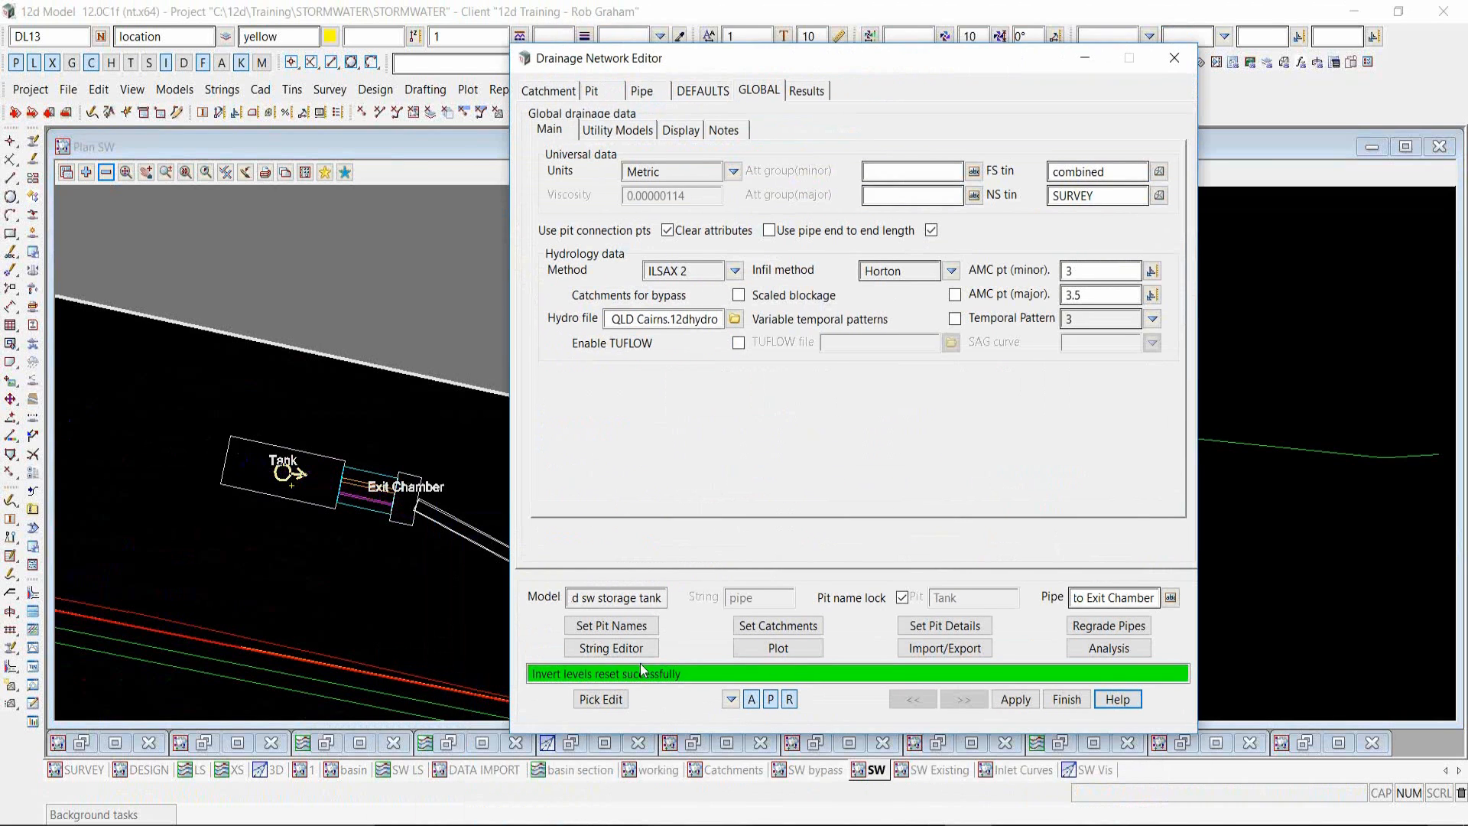
pyautogui.click(617, 692)
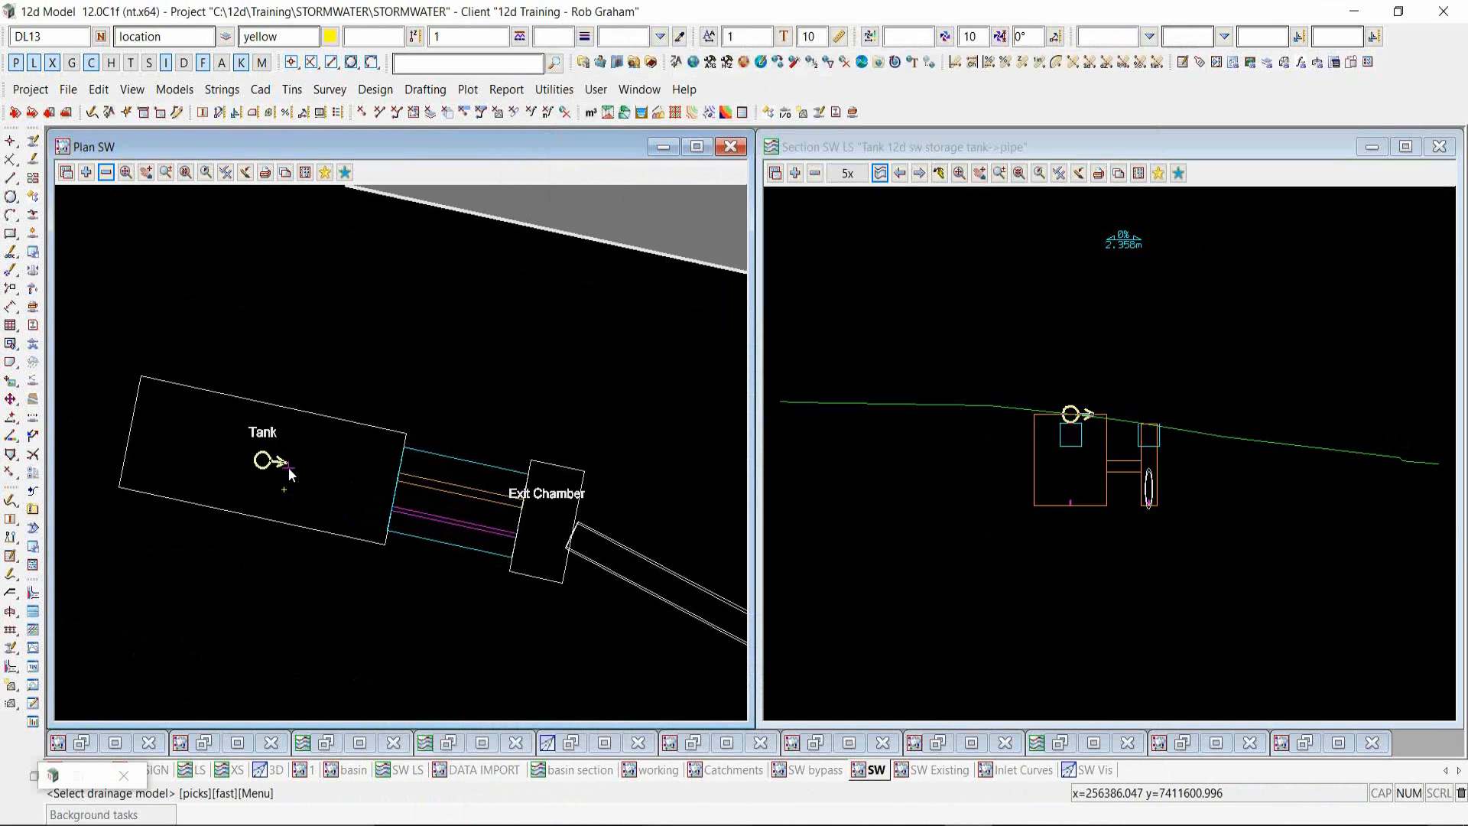
pyautogui.click(289, 470)
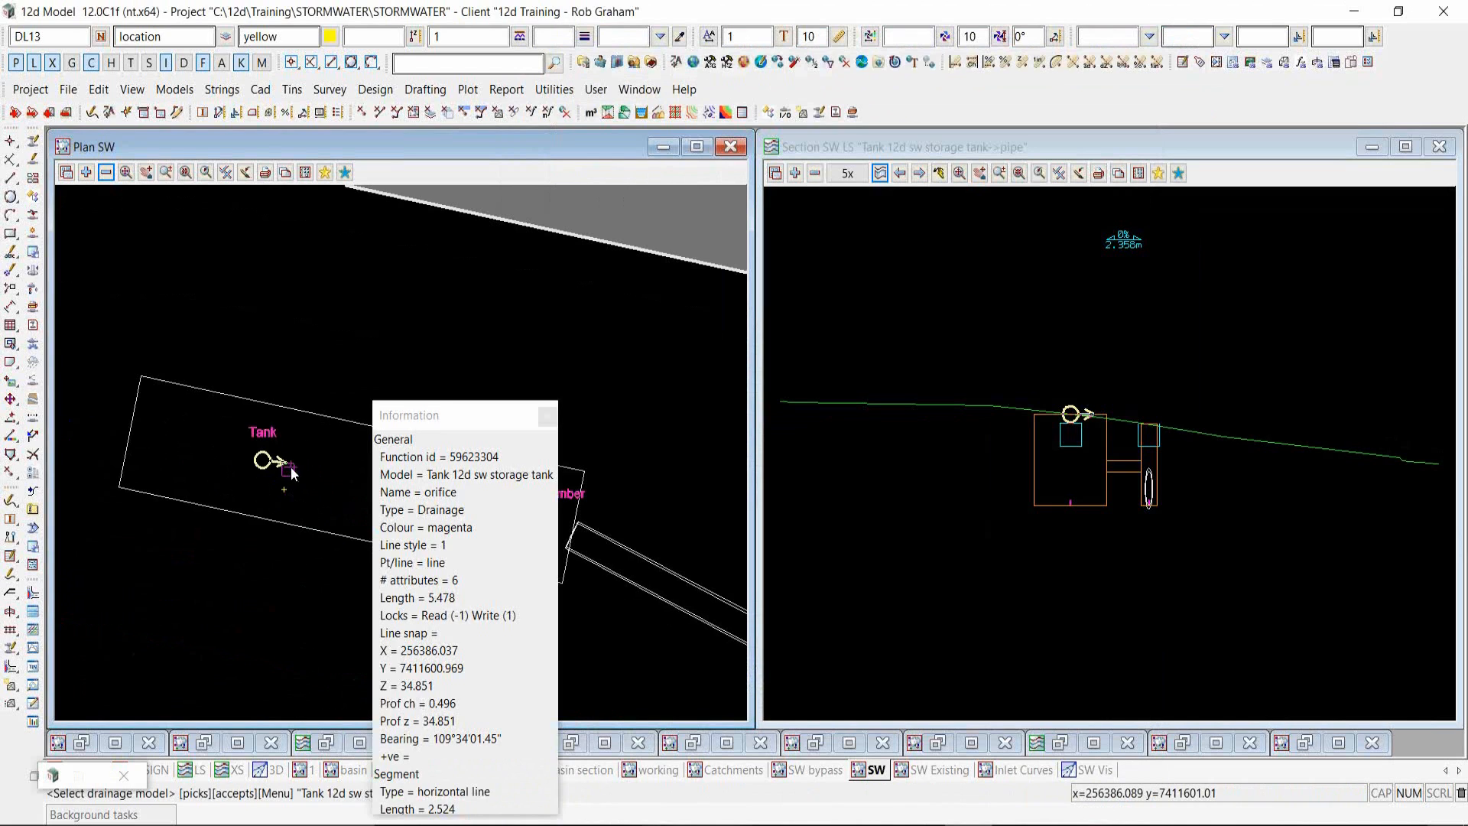
pyautogui.middleClick(290, 474)
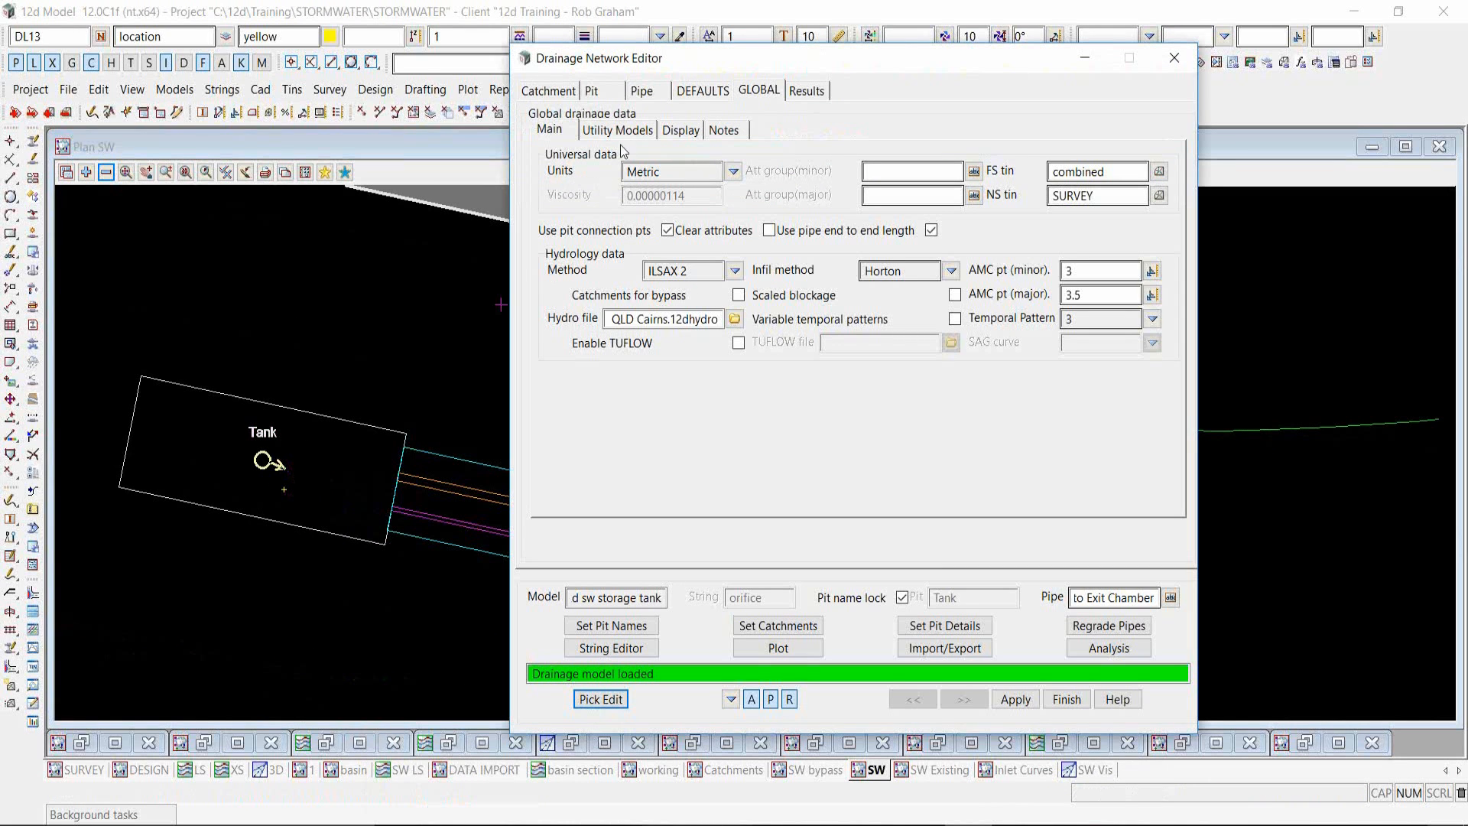
# - Examine the orifice's pipe data, including its diameter, available modes and discharge coefficient
pyautogui.click(650, 89)
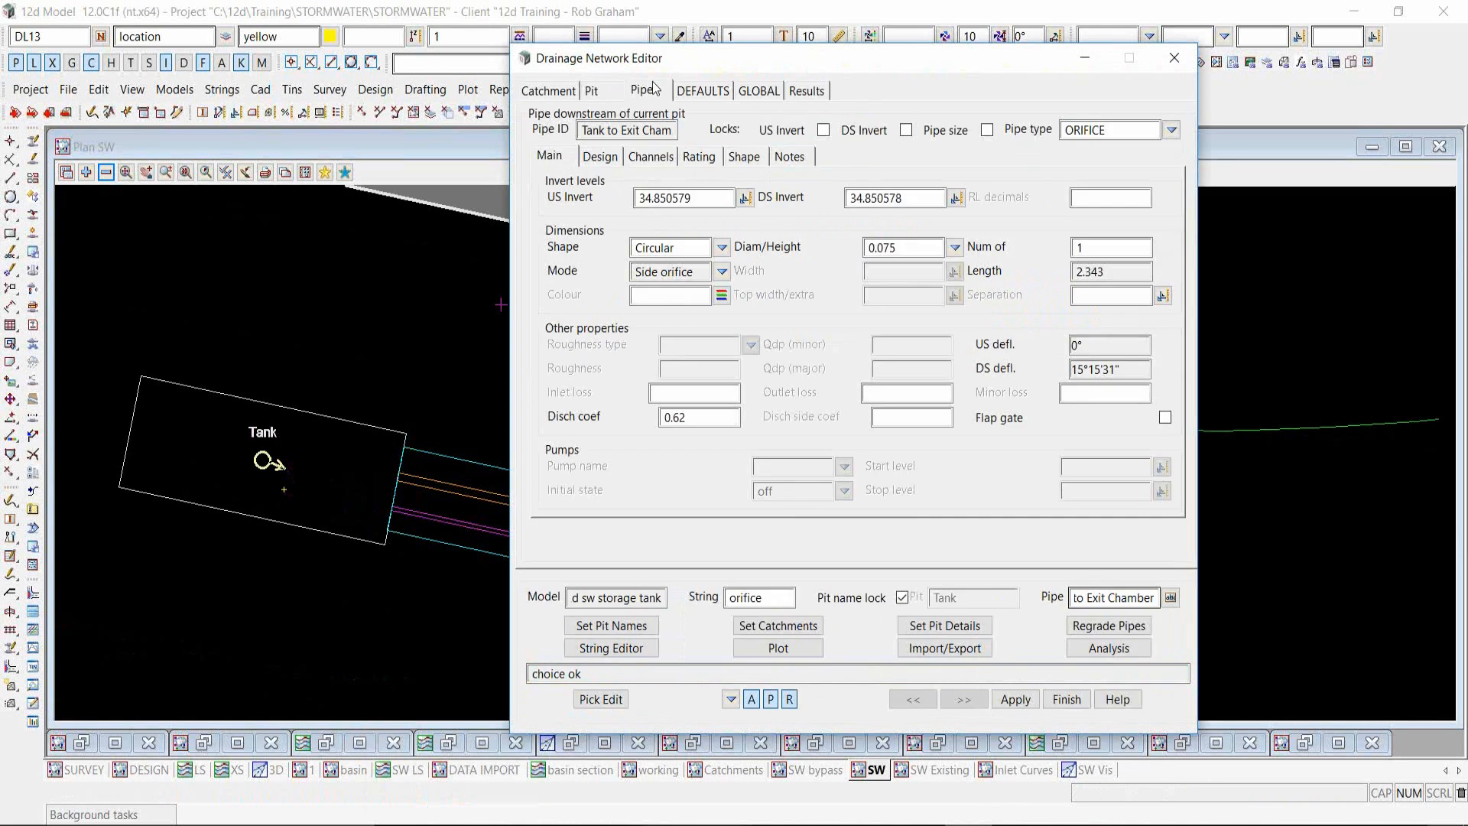
pyautogui.click(910, 253)
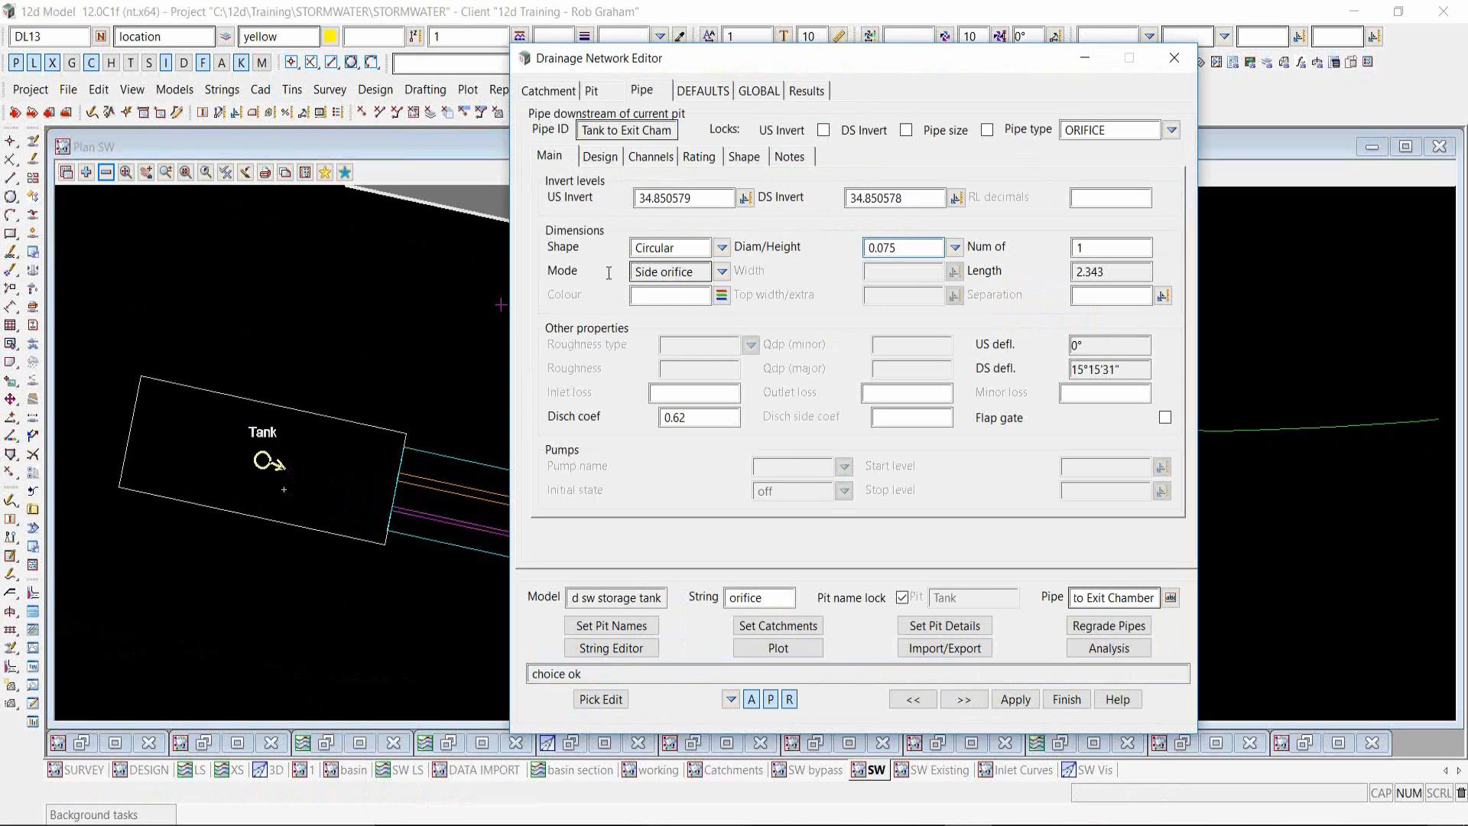
pyautogui.click(724, 274)
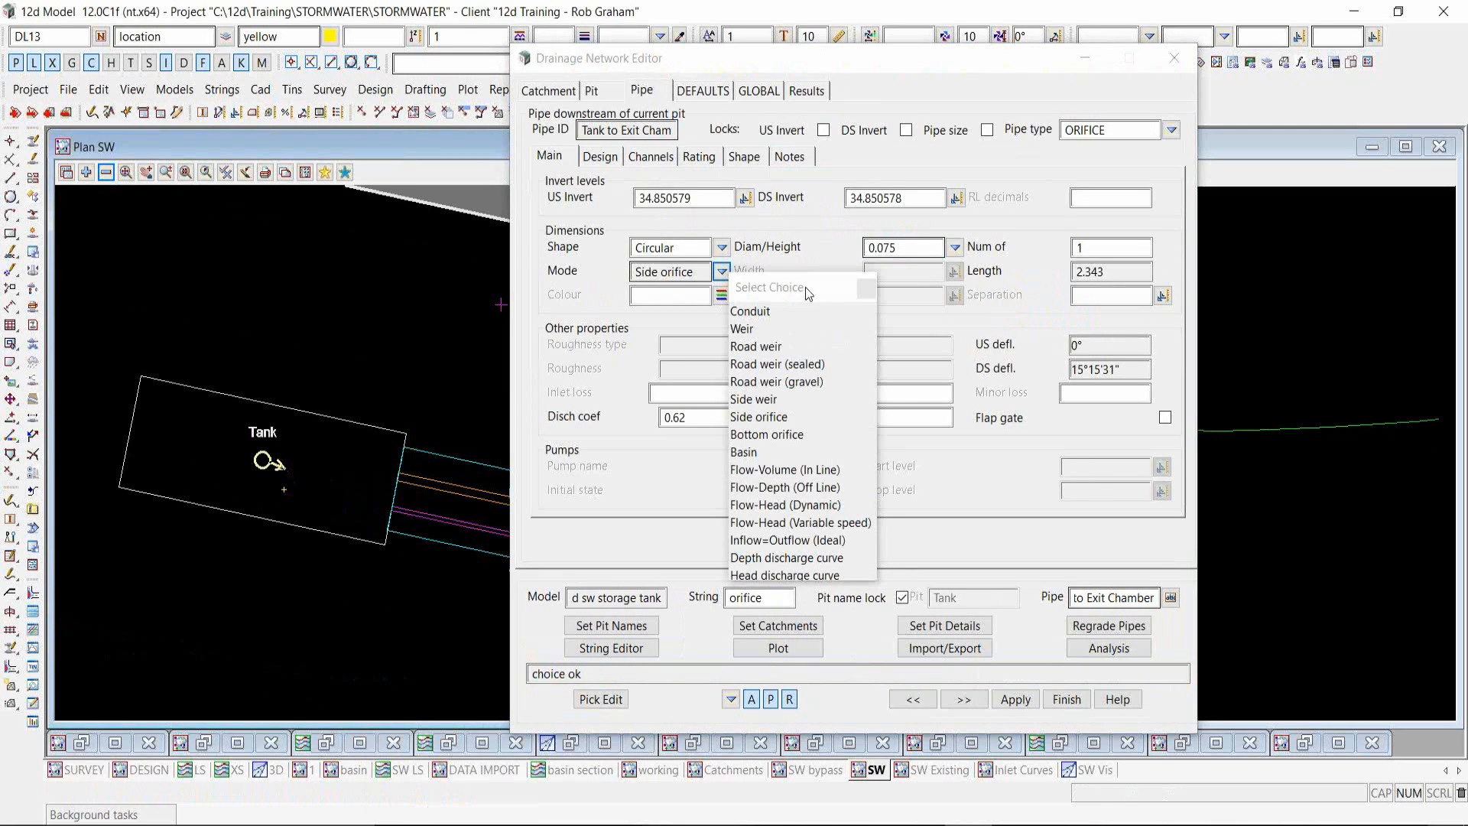
pyautogui.click(866, 289)
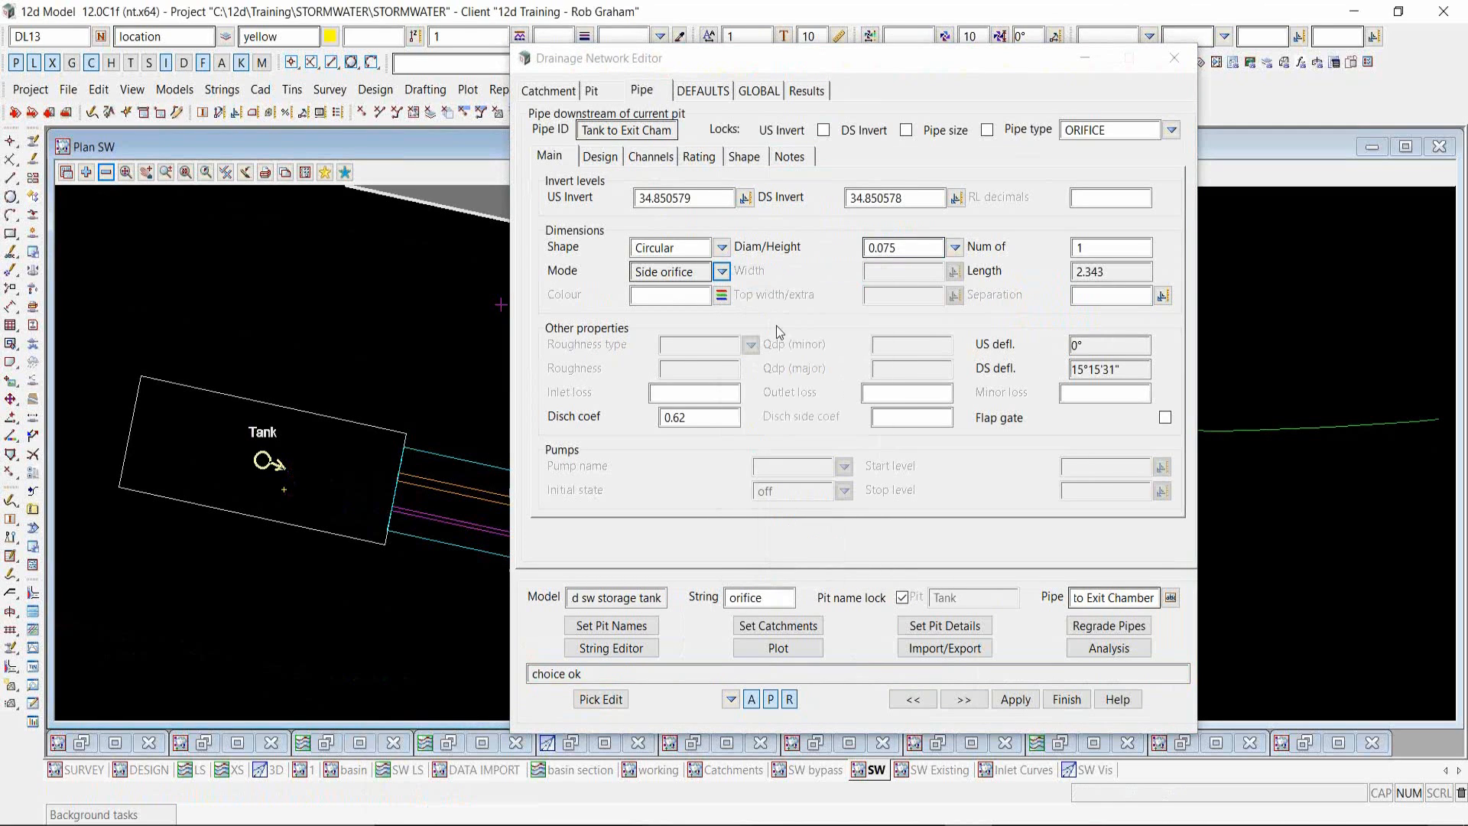
pyautogui.click(722, 415)
pyautogui.click(700, 416)
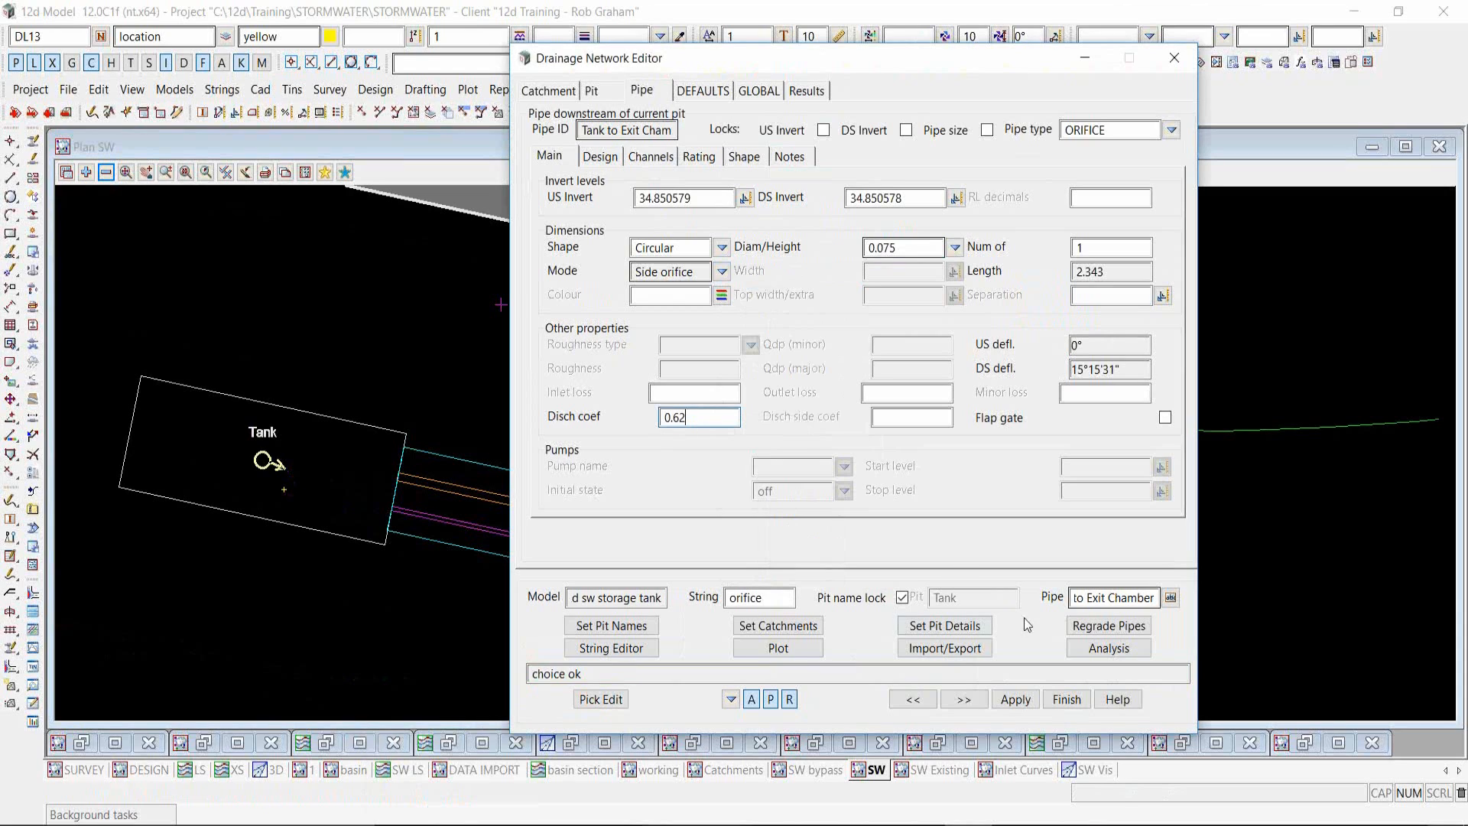
# - Rename the pipe of the orifice string to "orifice"
pyautogui.moveTo(1086, 597); pyautogui.dragTo(1156, 598)
pyautogui.press('BackSpace')
pyautogui.press('BackSpace')
pyautogui.press('BackSpace')
pyautogui.press('BackSpace')
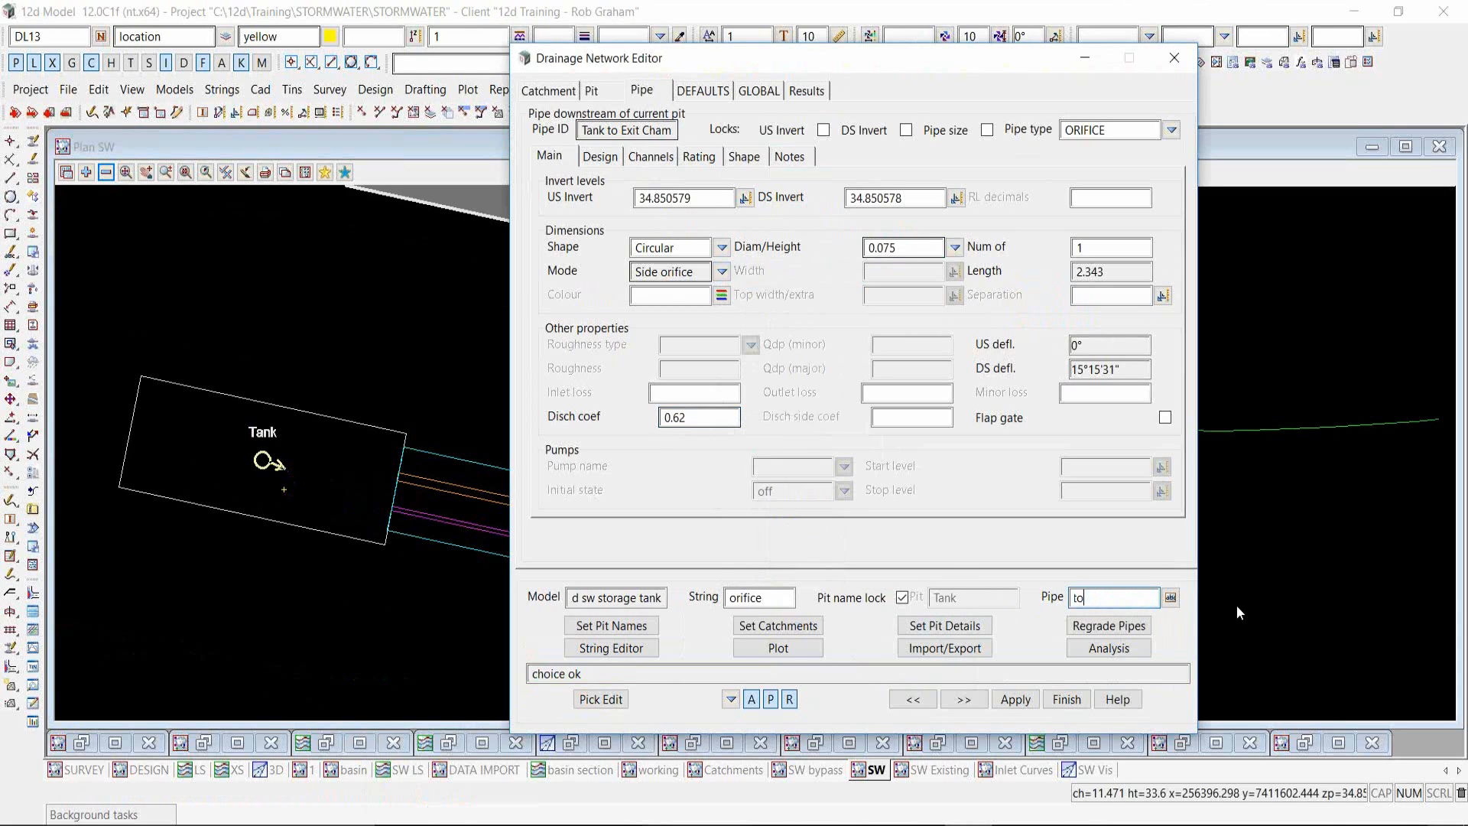
pyautogui.write('orifice')
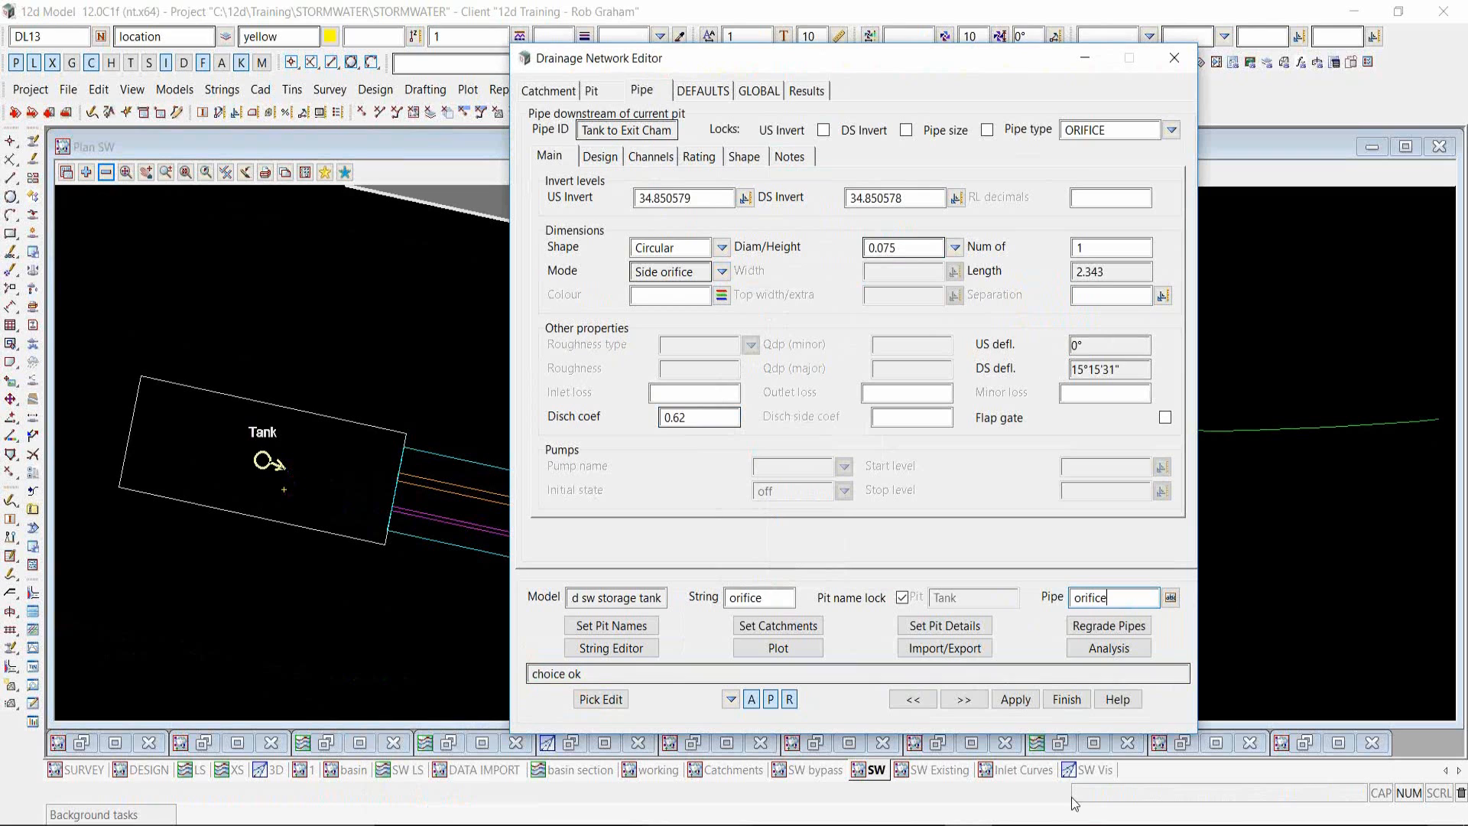
# - Load the tank's pipe string into the editor by picking it in plan, passing over the weir string
pyautogui.click(605, 700)
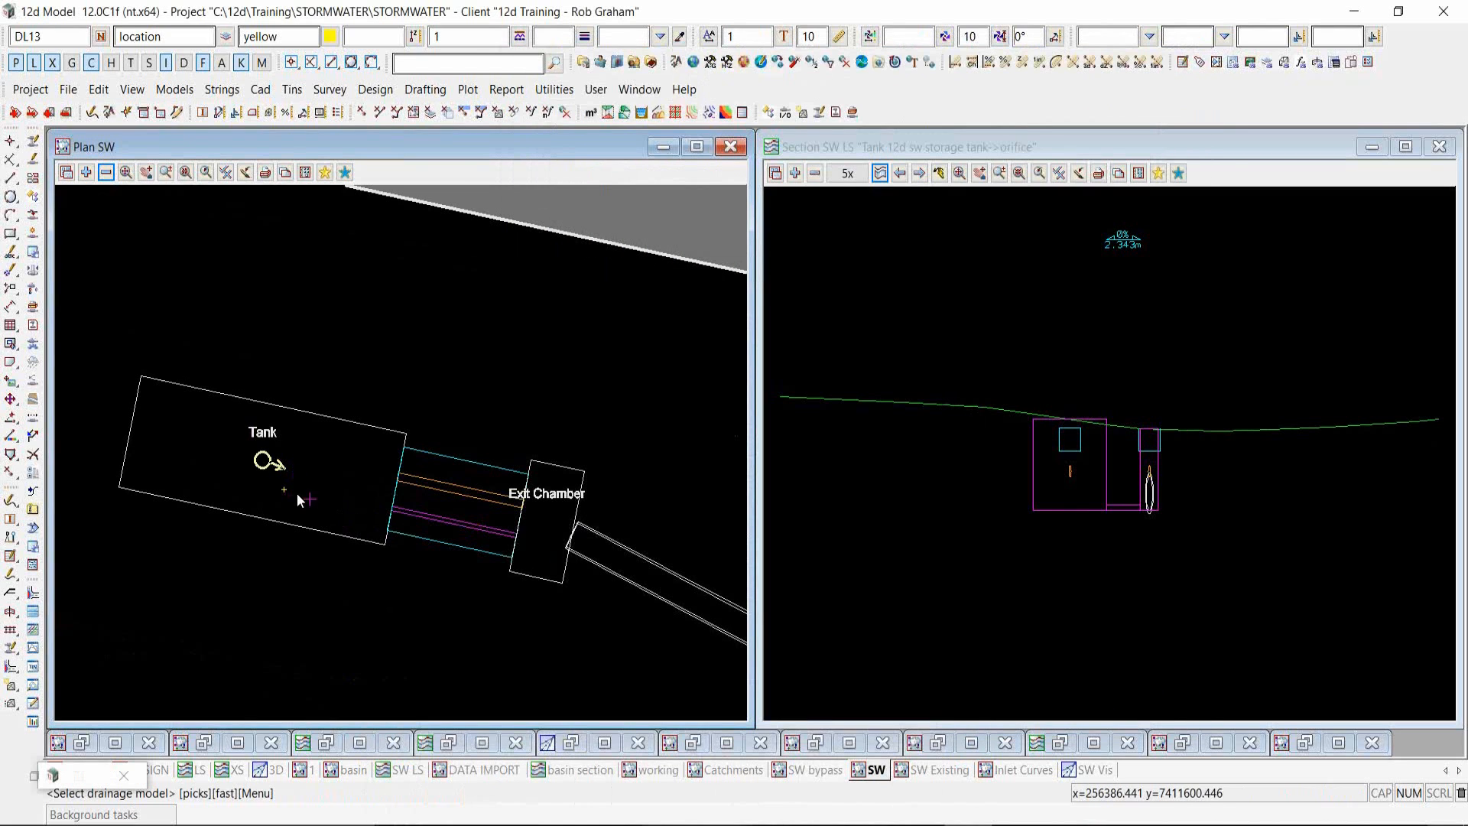
pyautogui.click(297, 470)
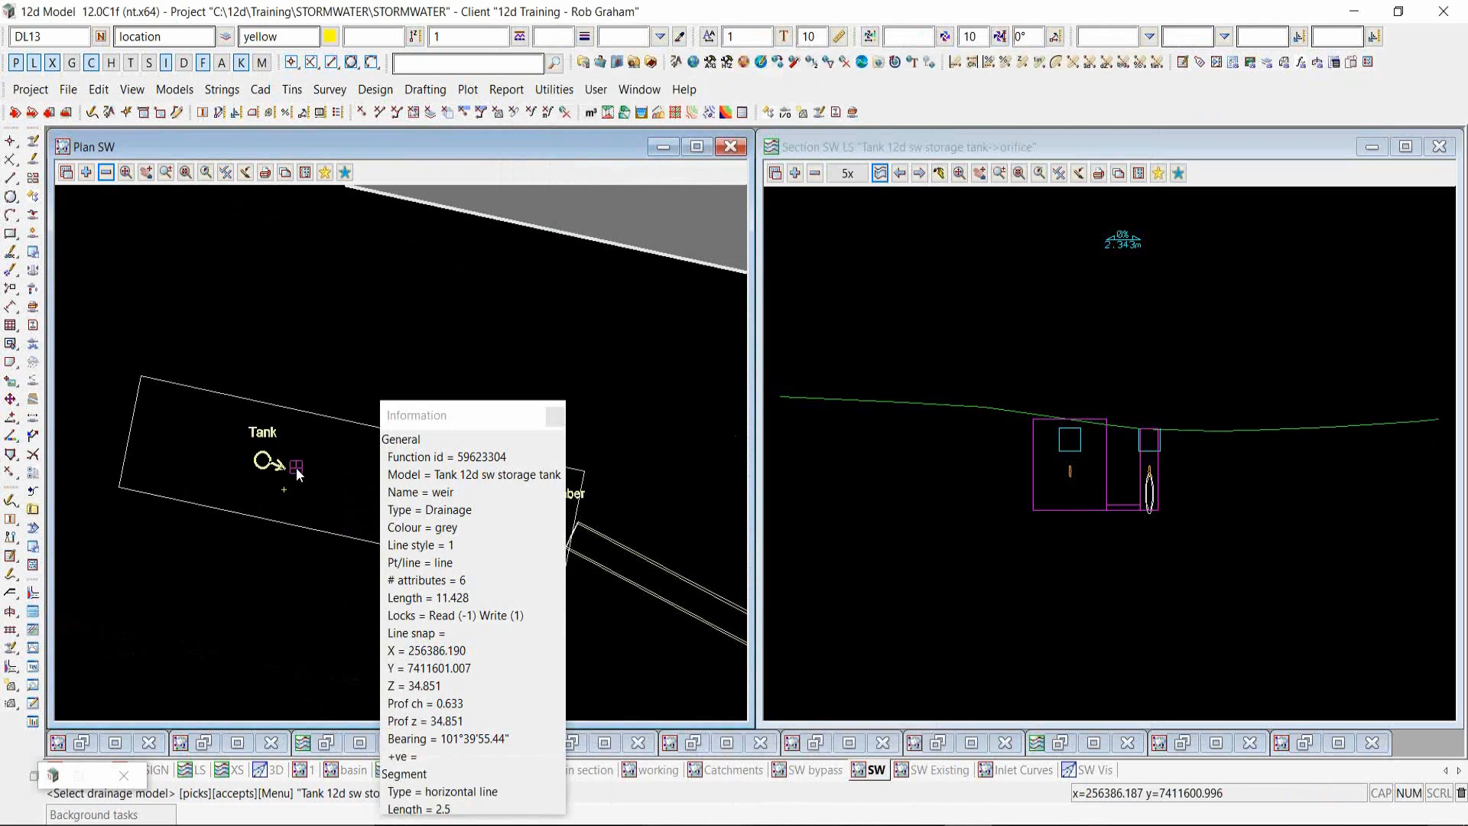
pyautogui.click(297, 470)
pyautogui.middleClick(297, 468)
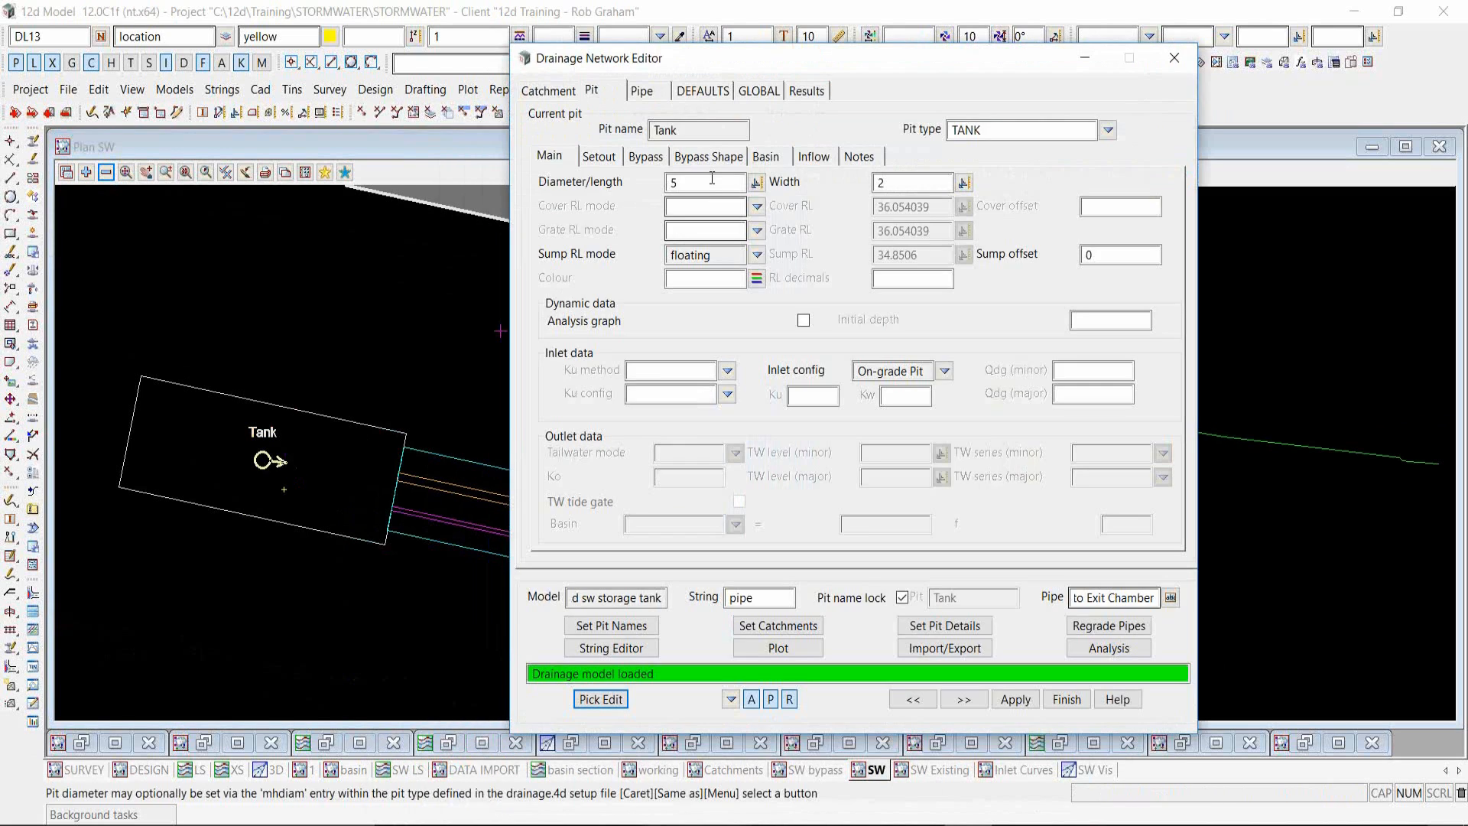
# - Uncover the section view, rename the pipe of the pipe string to "pipe" and open its pipe data
pyautogui.moveTo(806, 75); pyautogui.dragTo(499, 73)
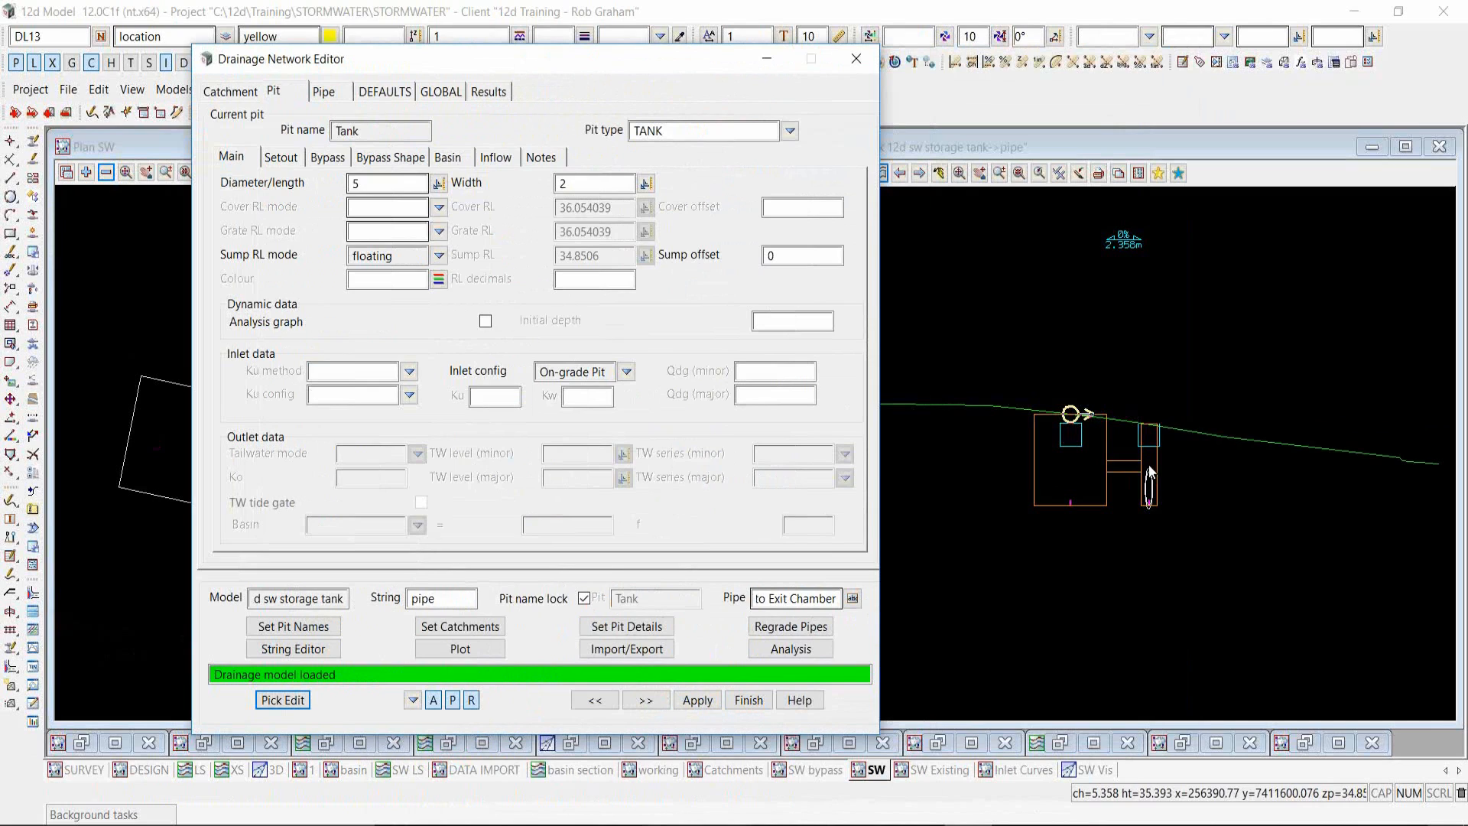
pyautogui.moveTo(820, 599); pyautogui.dragTo(633, 603)
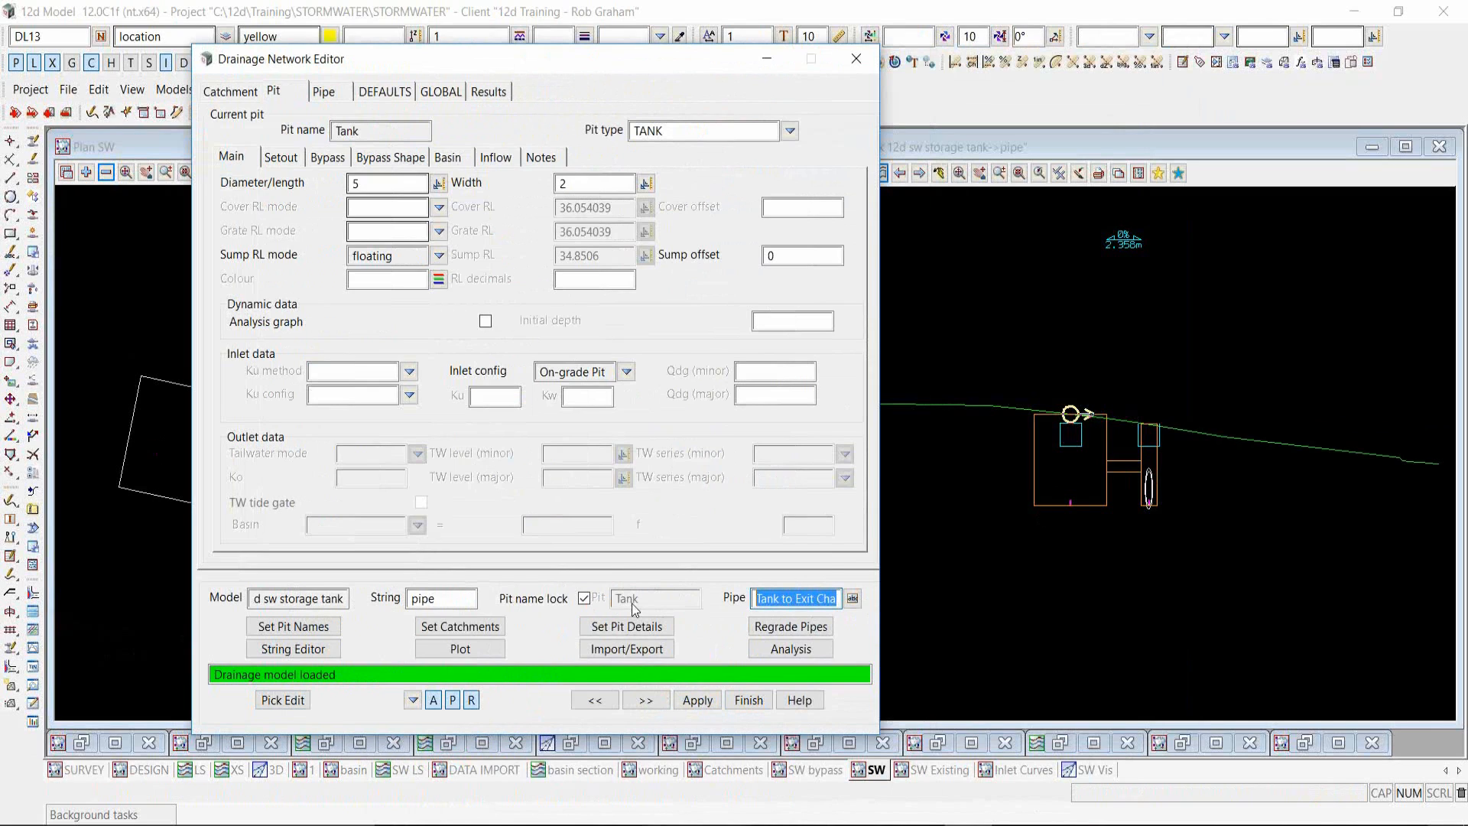
pyautogui.write('ber')
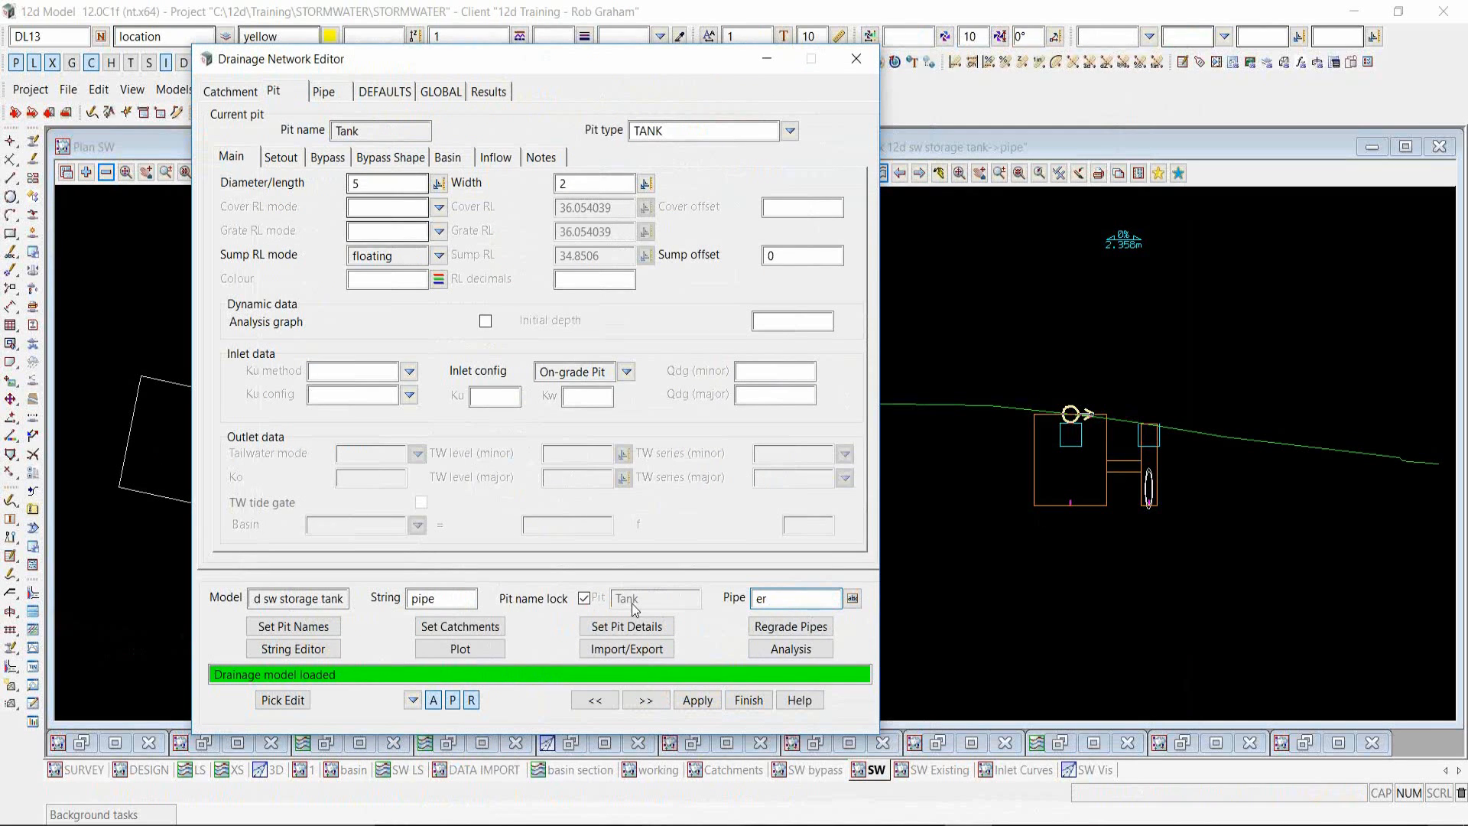
pyautogui.write('pipe')
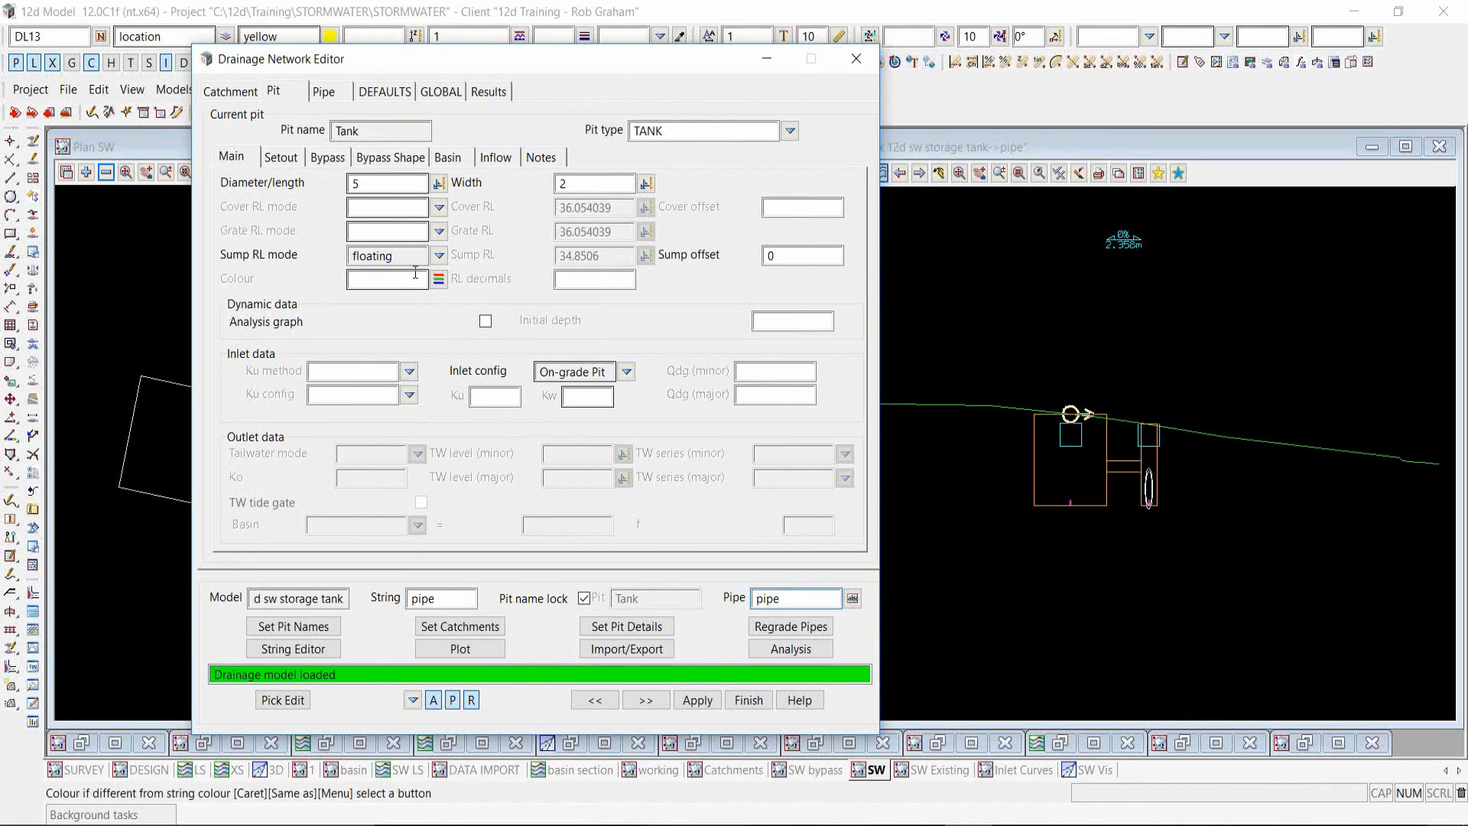
pyautogui.click(325, 93)
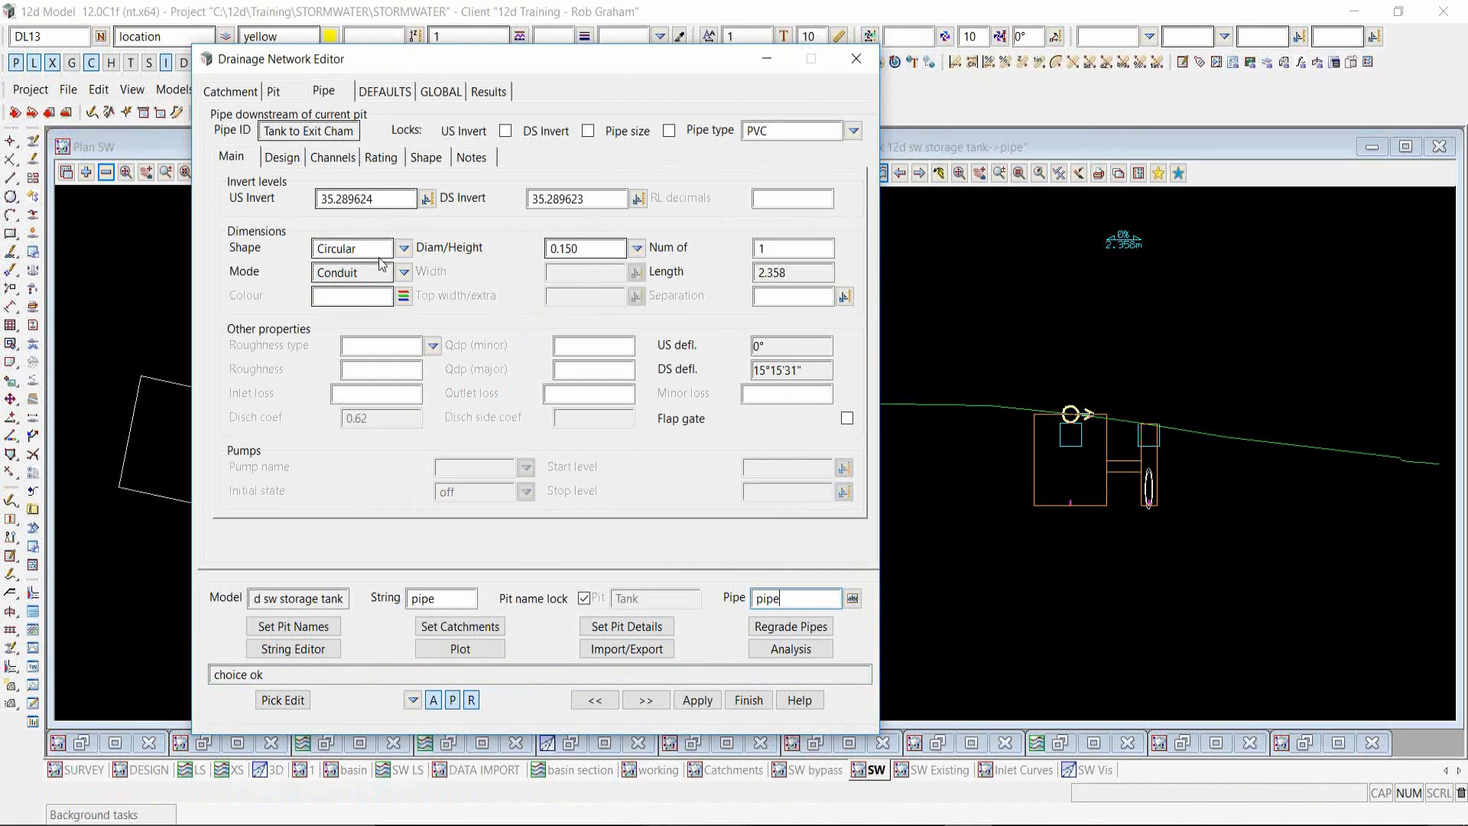
# - Load the tank's weir string into the editor by picking it in plan
pyautogui.click(608, 246)
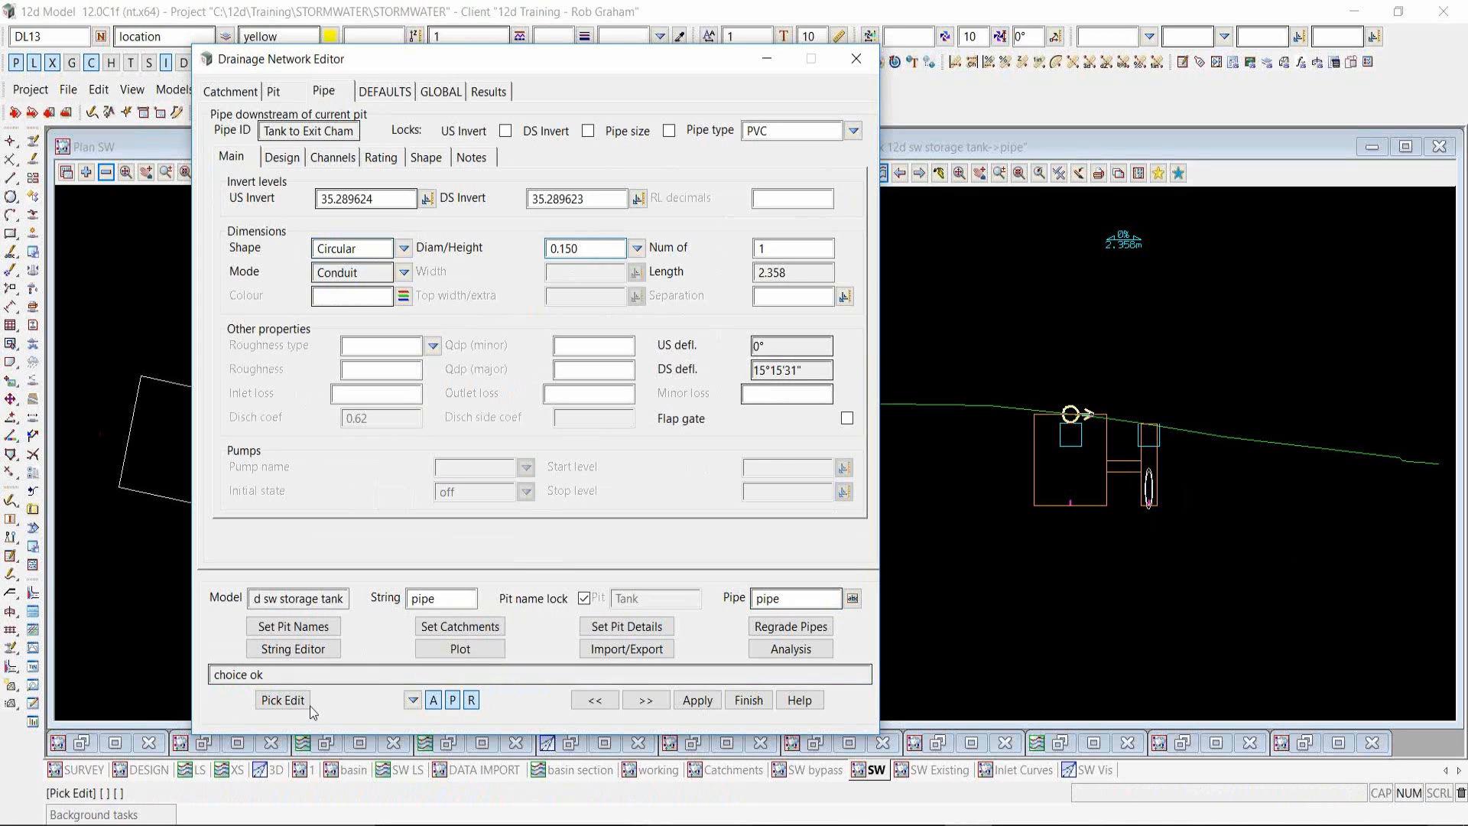
pyautogui.click(269, 700)
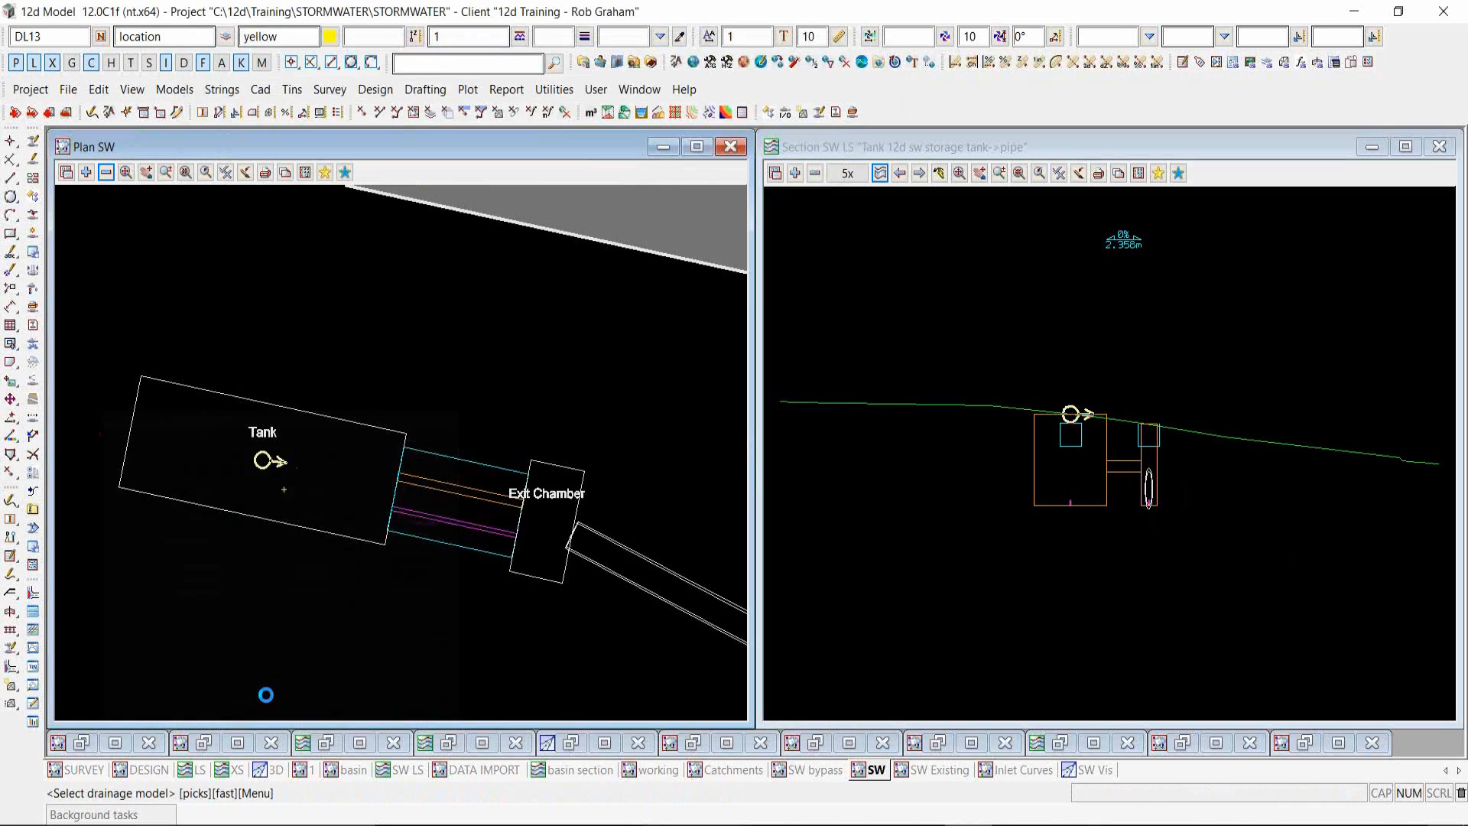
pyautogui.click(316, 472)
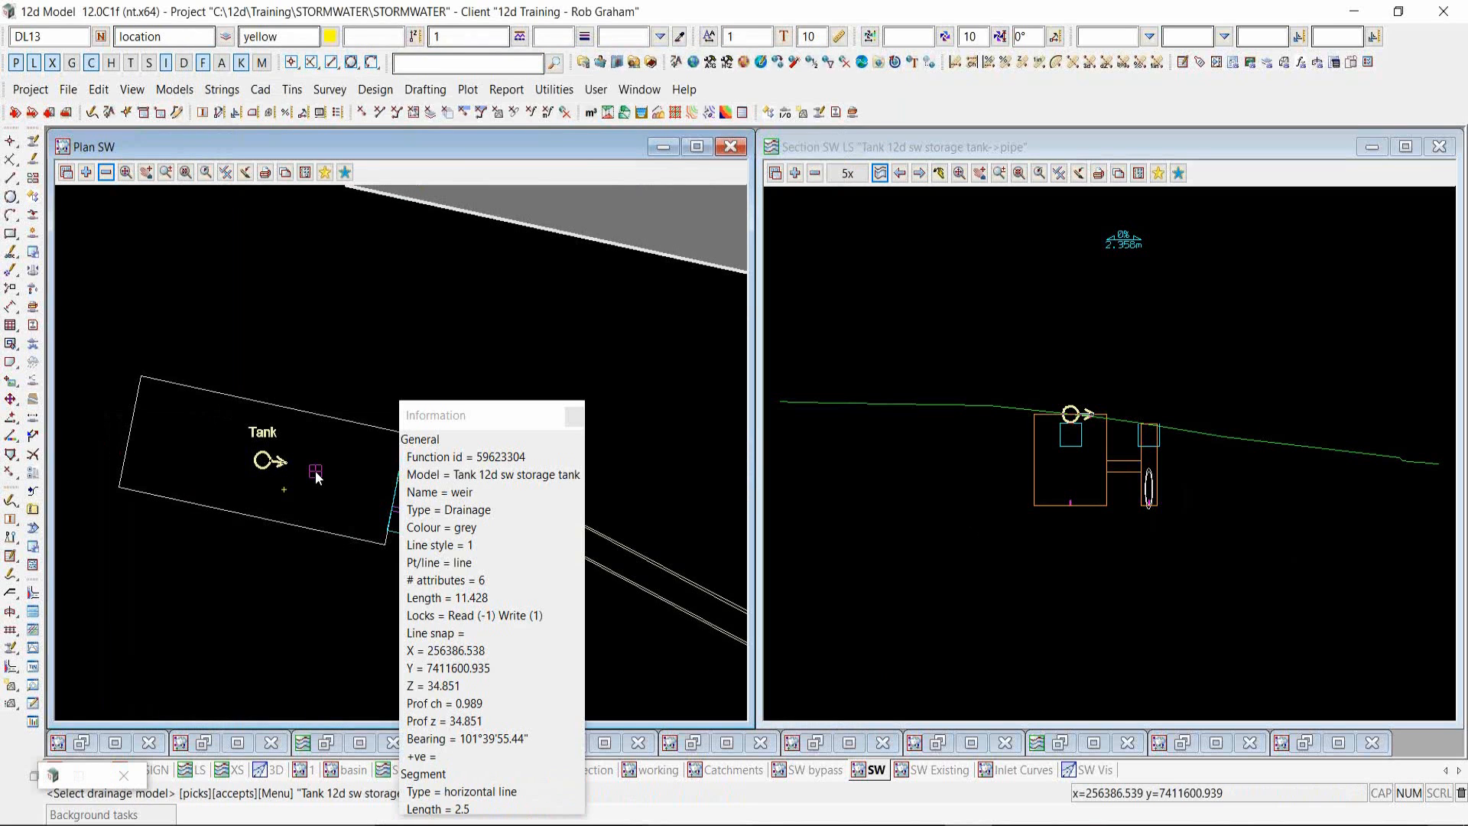
pyautogui.click(316, 474)
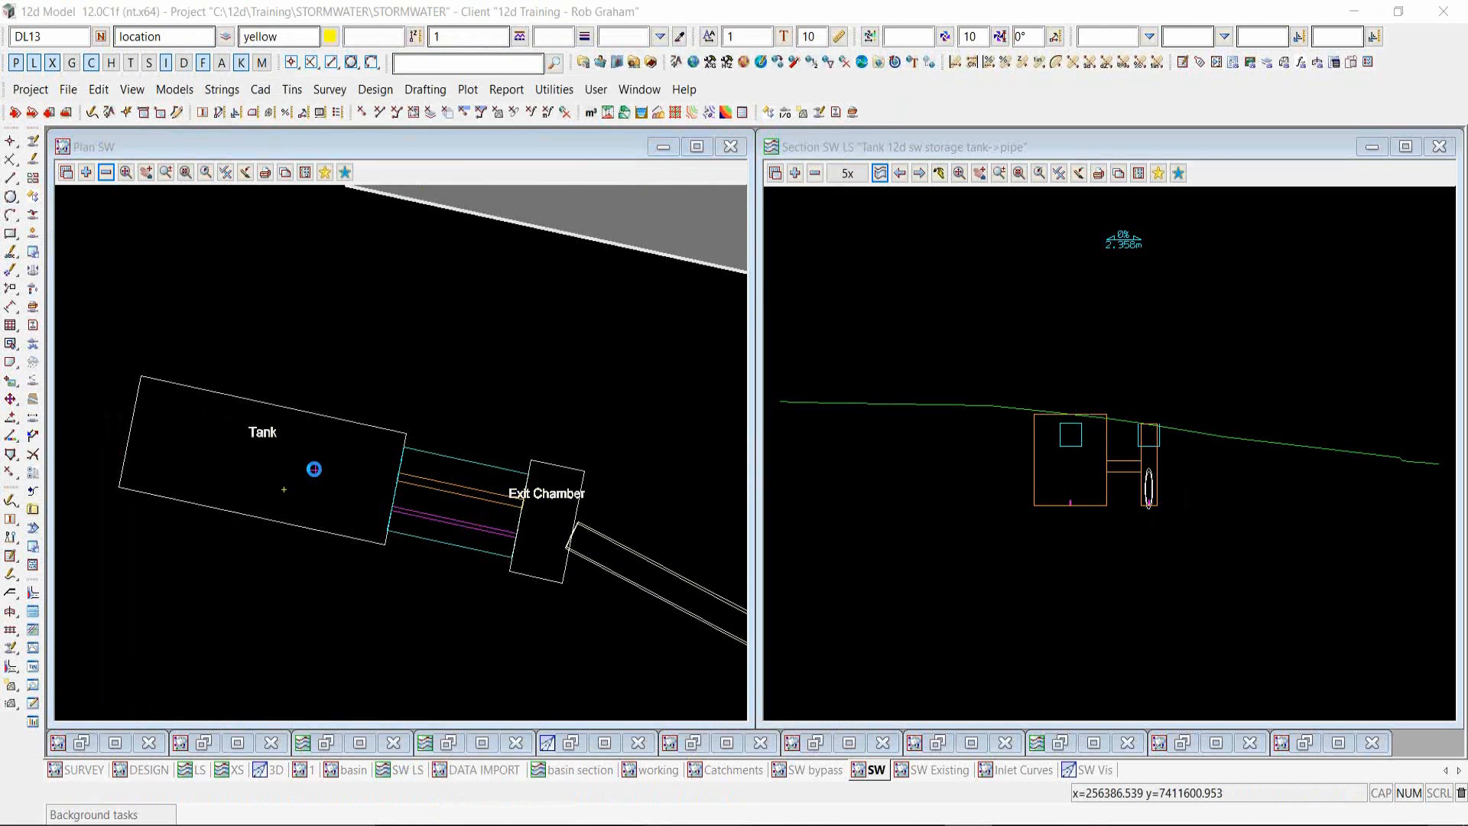
pyautogui.click(313, 469)
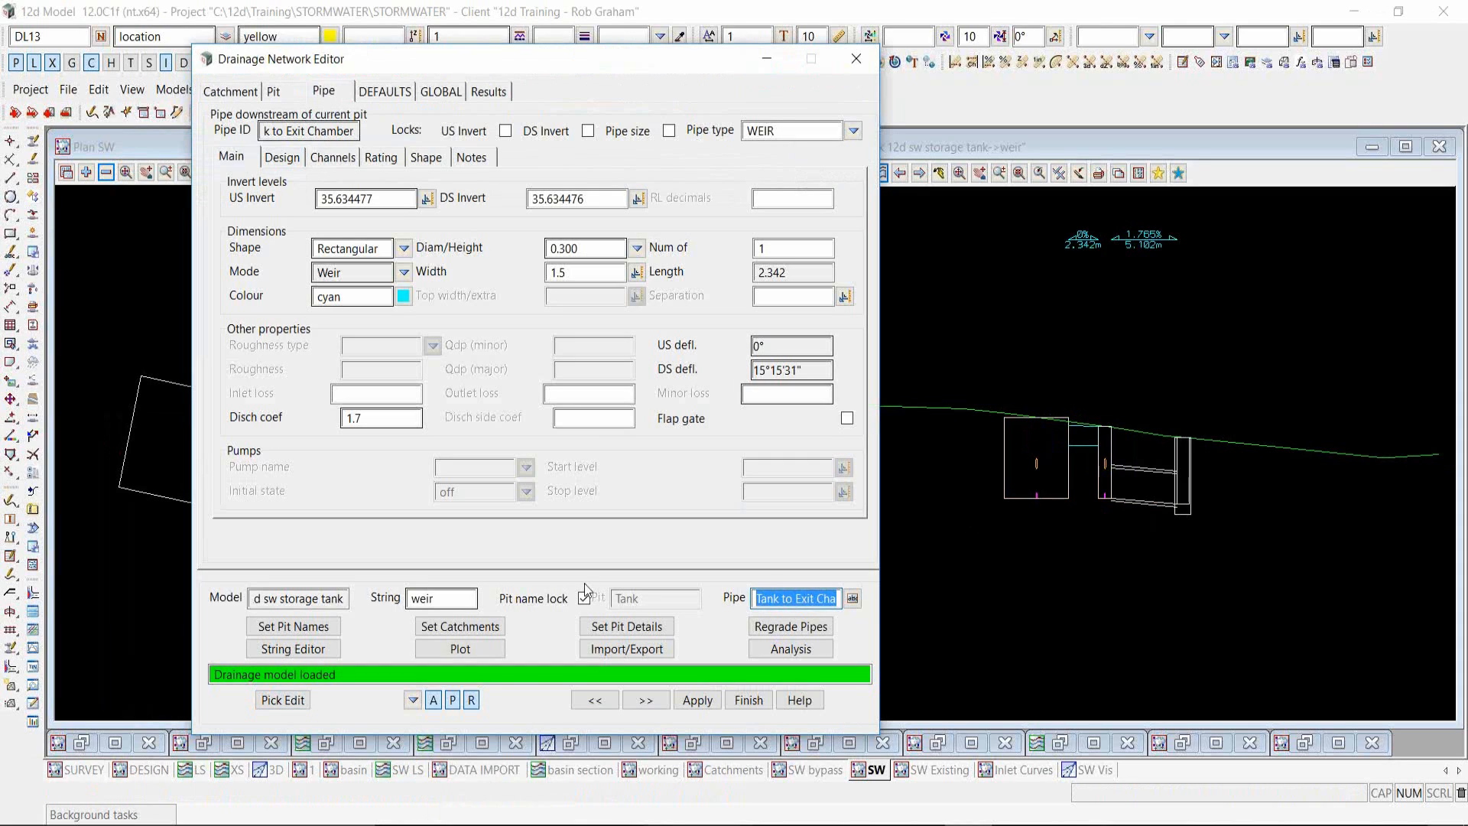
# - Rename the pipe of the weir string to "weir" and examine the weir's width and height
pyautogui.press('Delete')
pyautogui.press('Delete')
pyautogui.press('Delete')
pyautogui.press('Delete')
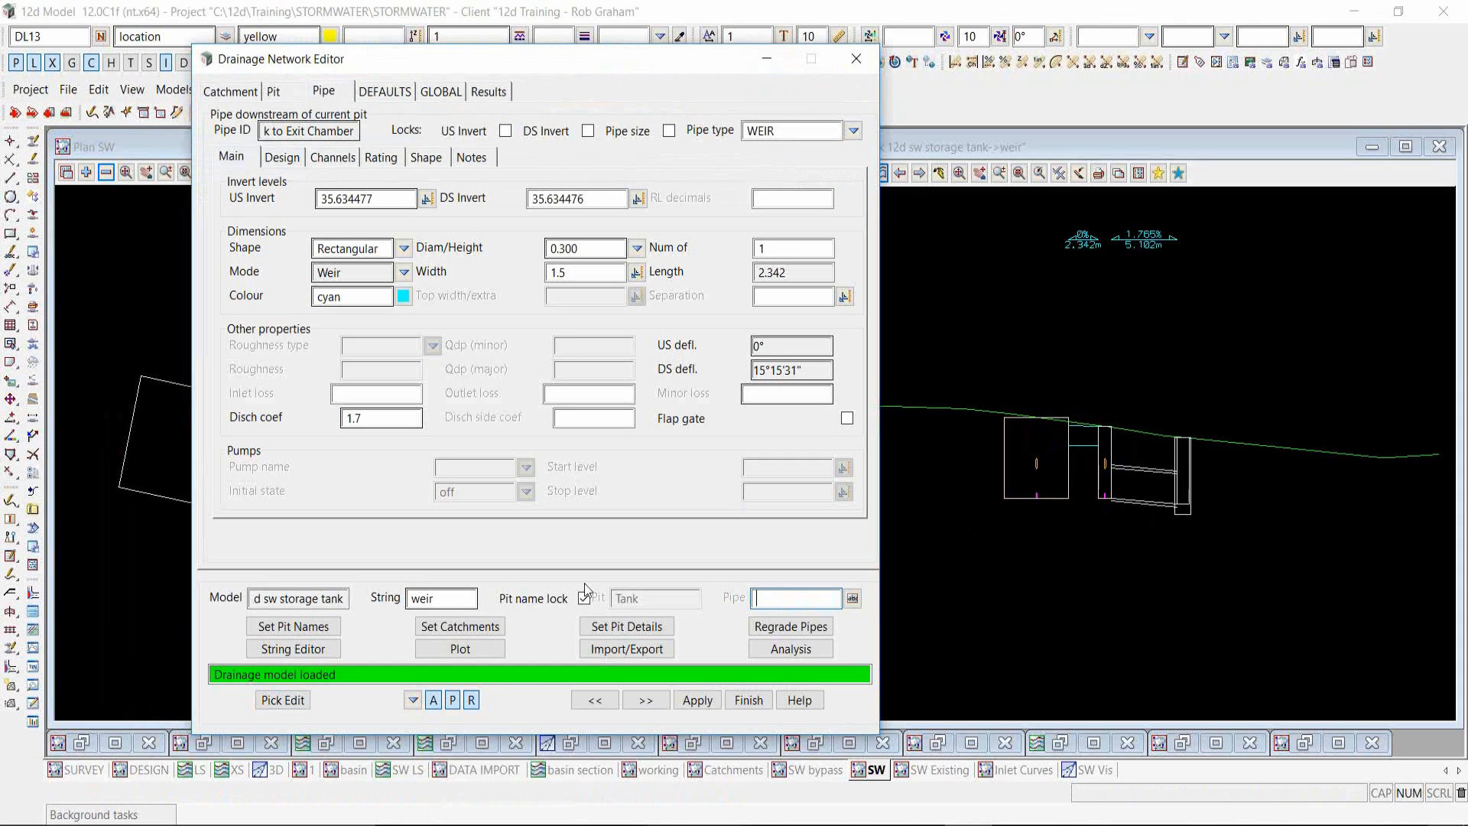
pyautogui.write('weir')
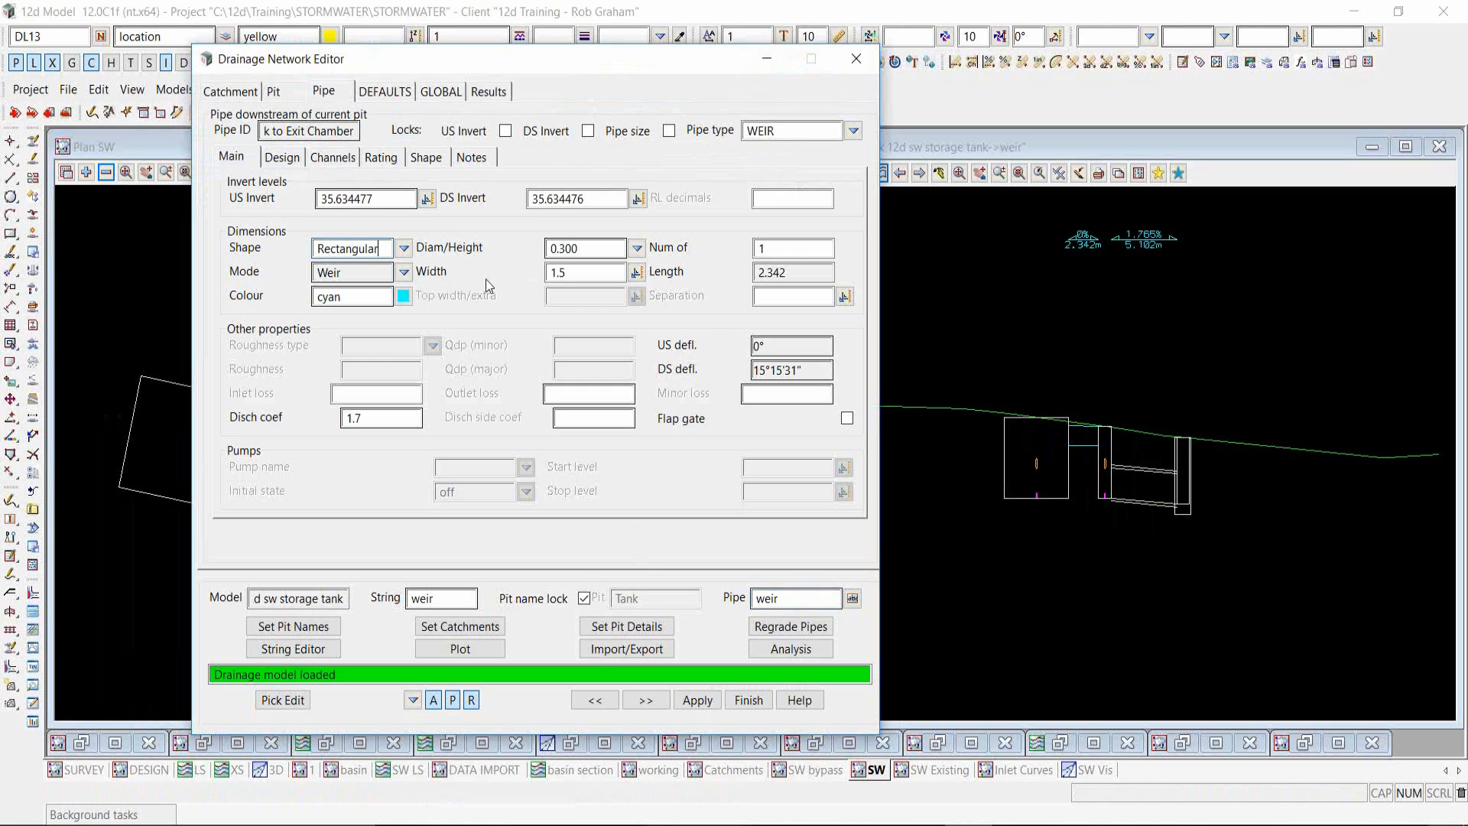
pyautogui.click(598, 273)
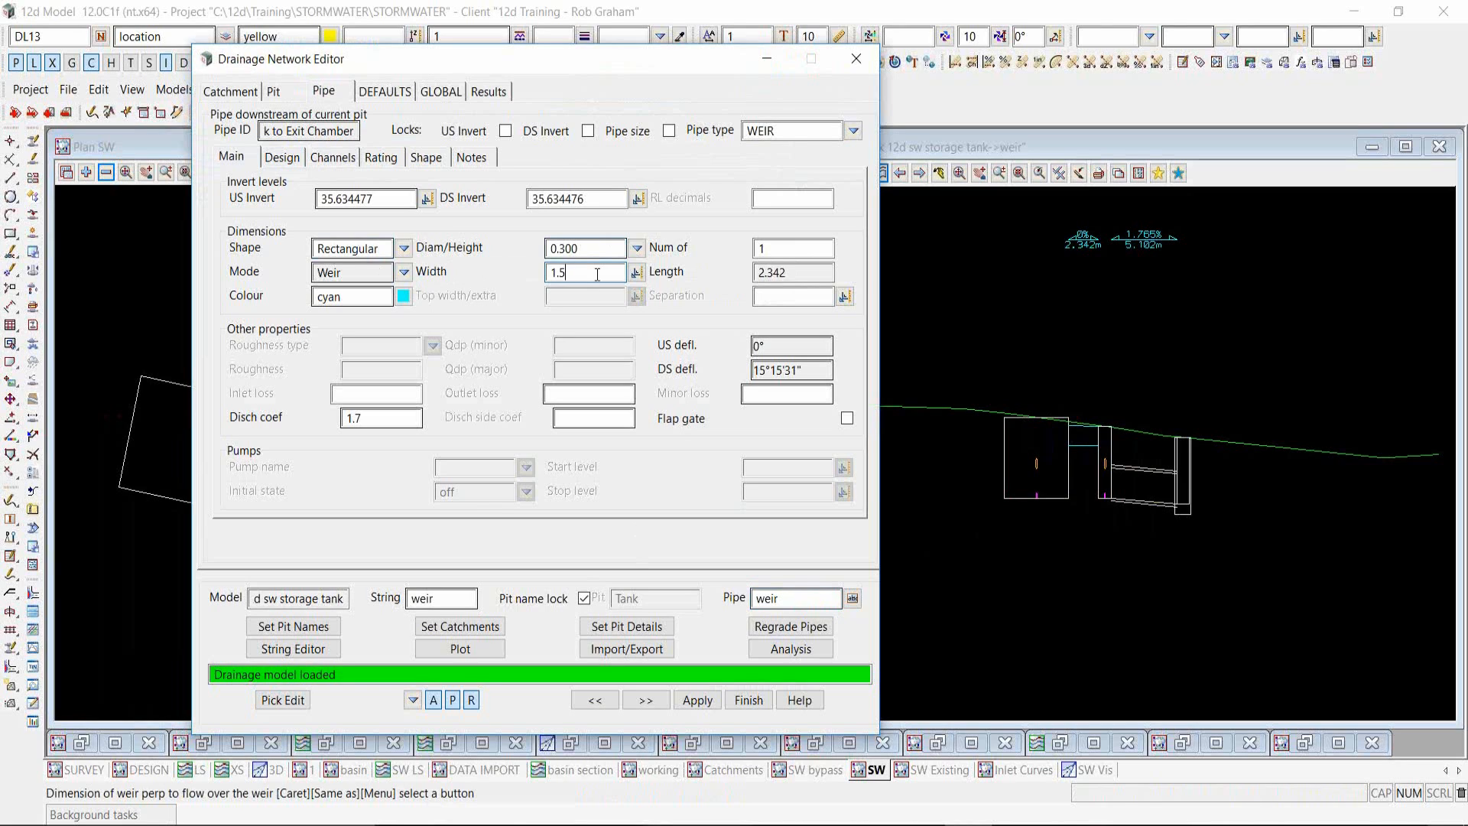
pyautogui.click(599, 249)
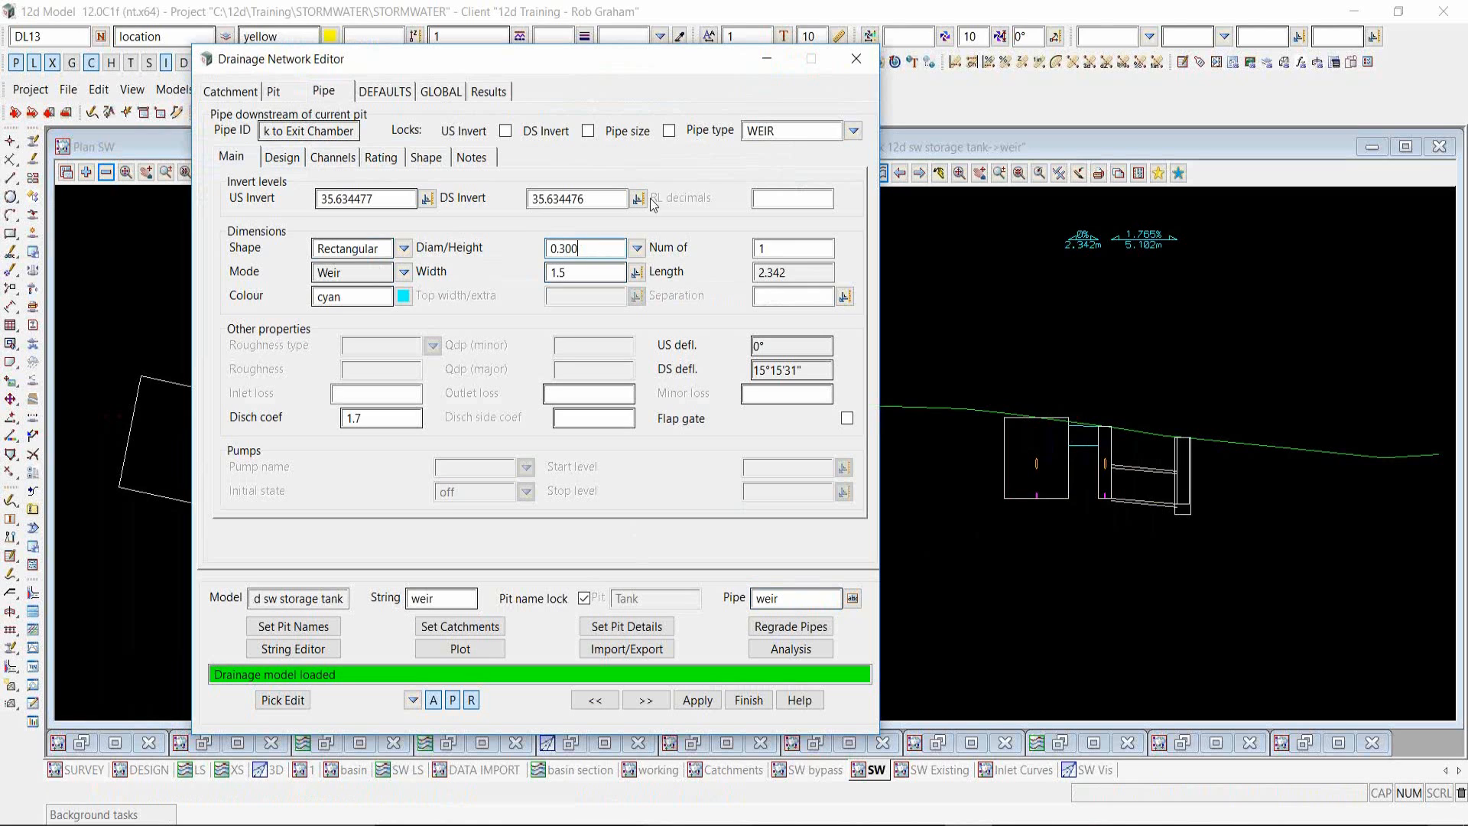
# - Uncover the plan view and assign Buildings.catchments as the catchment file in the global utility models
pyautogui.moveTo(615, 49); pyautogui.dragTo(1080, 53)
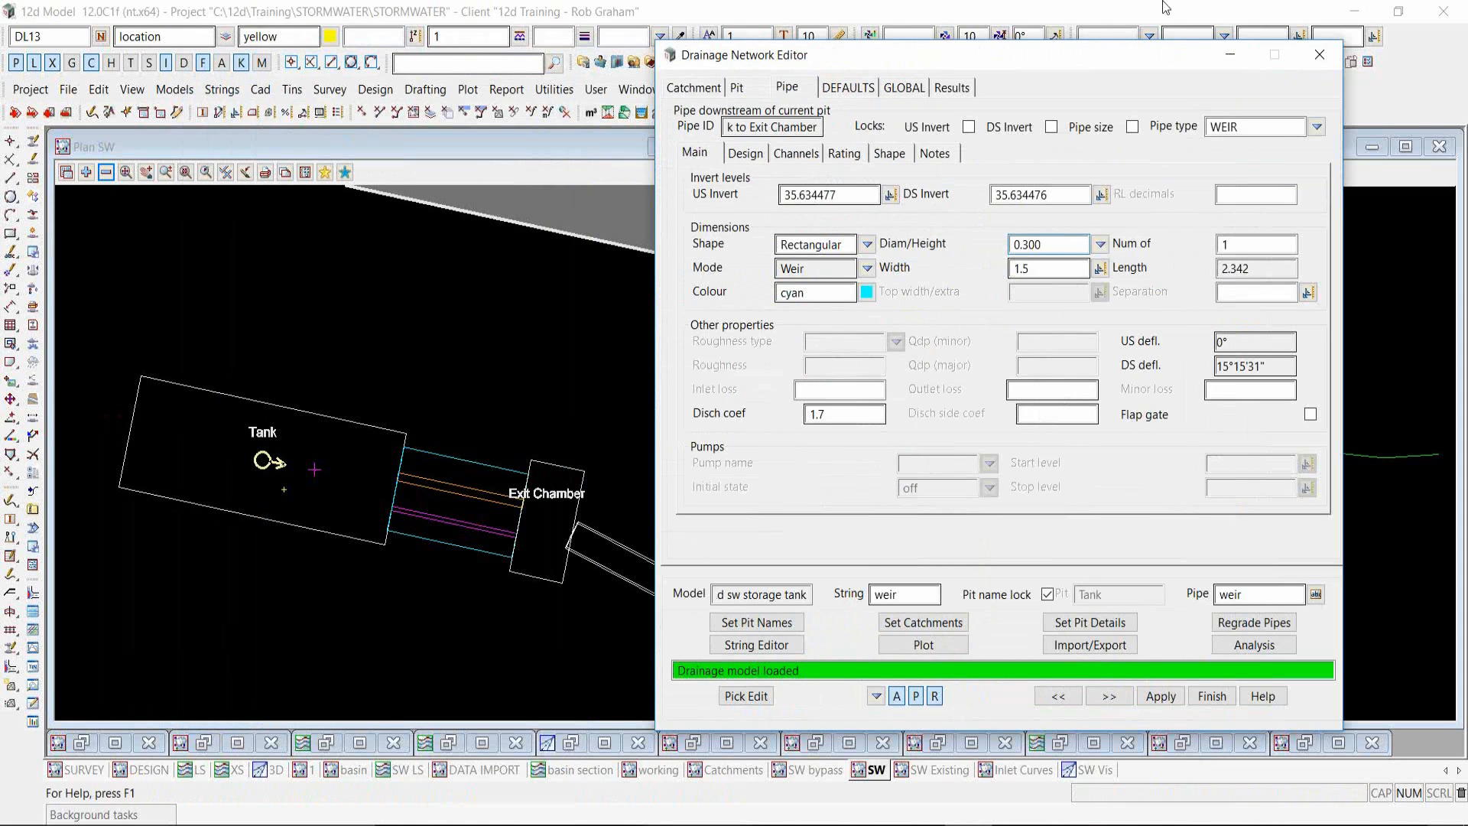
pyautogui.click(922, 88)
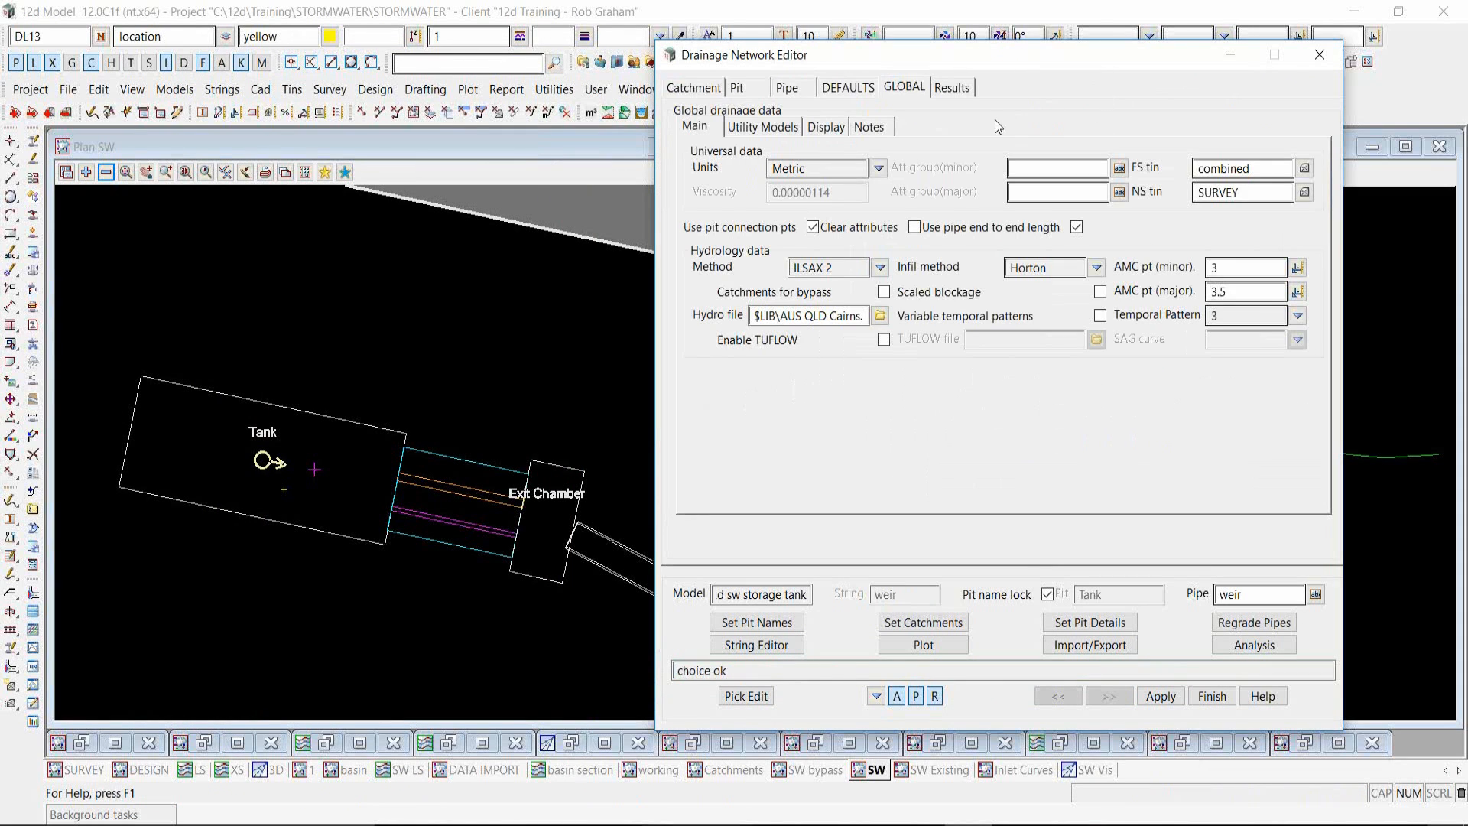
pyautogui.click(791, 130)
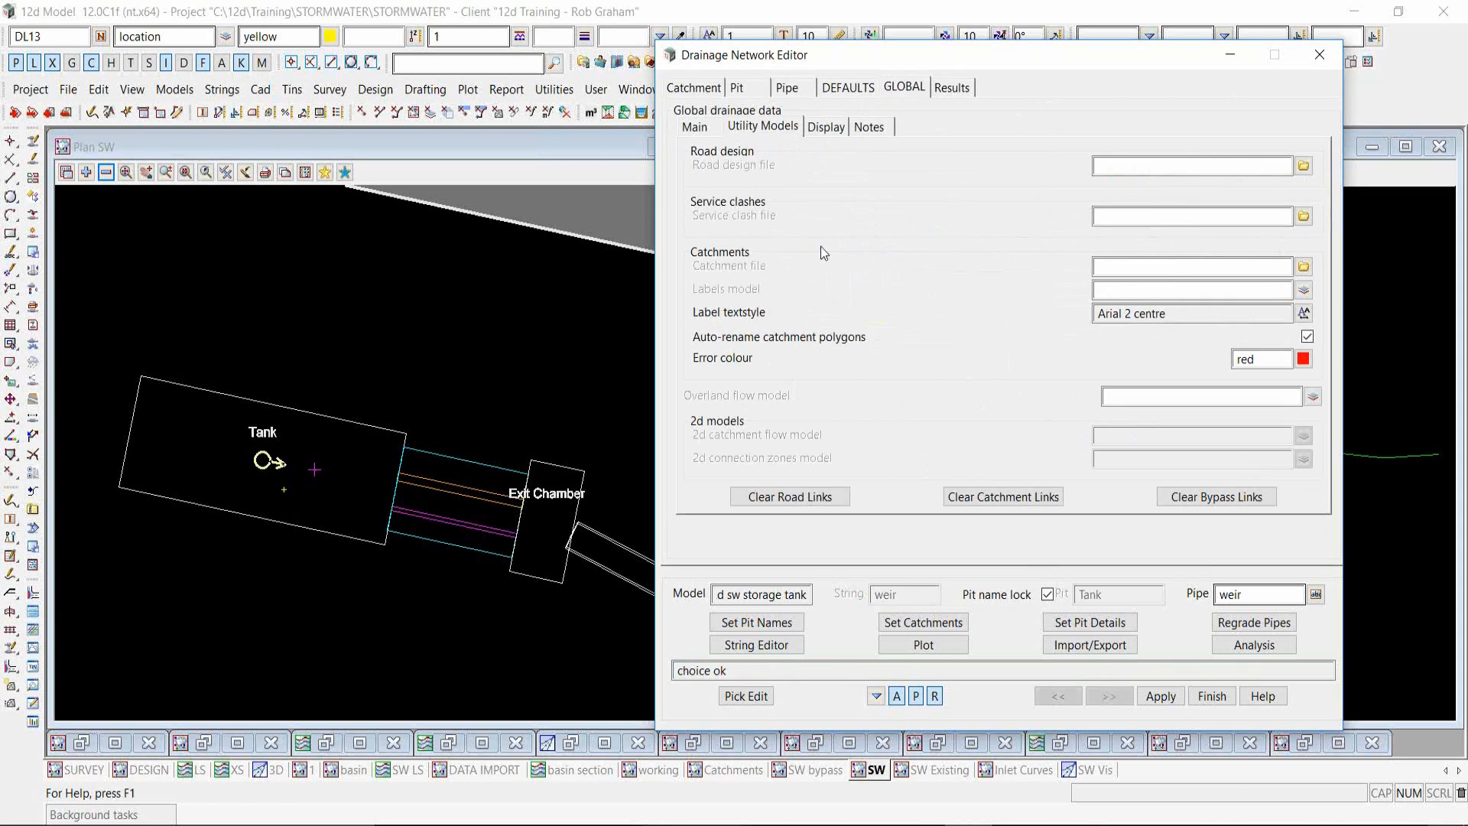
pyautogui.click(1304, 267)
pyautogui.click(1308, 320)
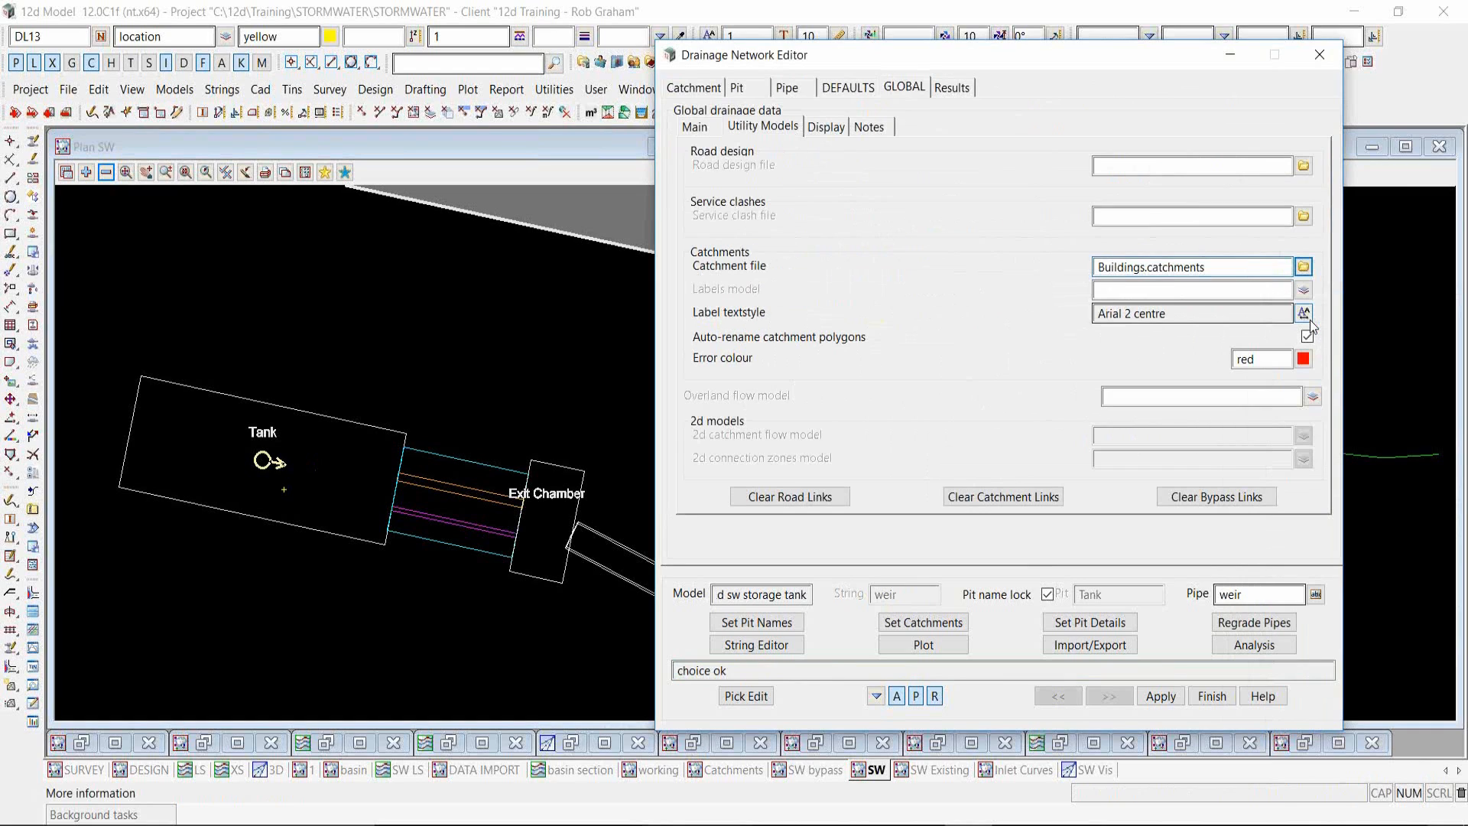
# - Open Buildings.catchments for viewing, compare its catchment polygon model with the building in plan, and close it
pyautogui.click(1313, 268)
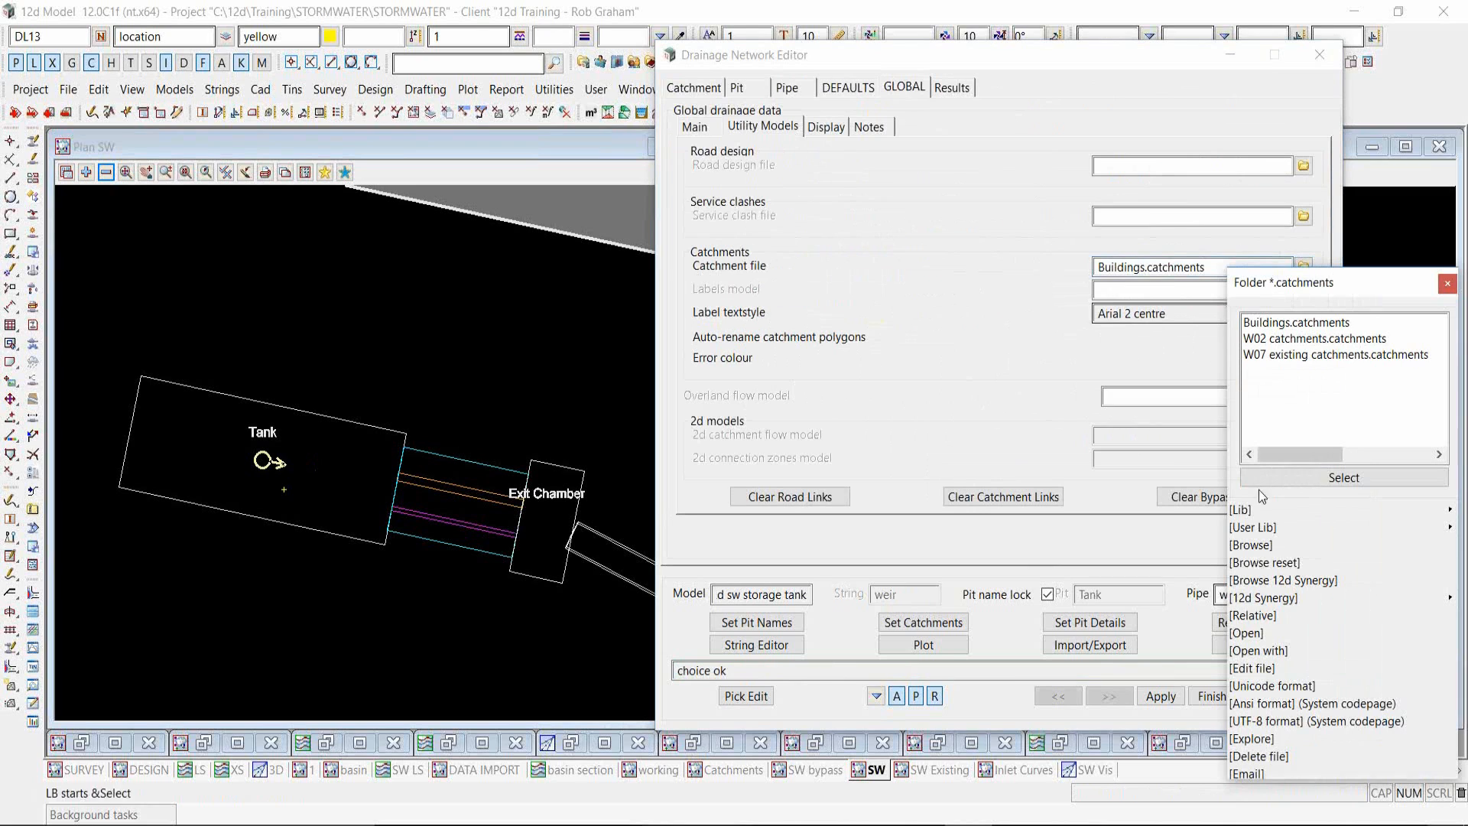
pyautogui.click(1270, 635)
pyautogui.moveTo(1262, 469); pyautogui.dragTo(1049, 469)
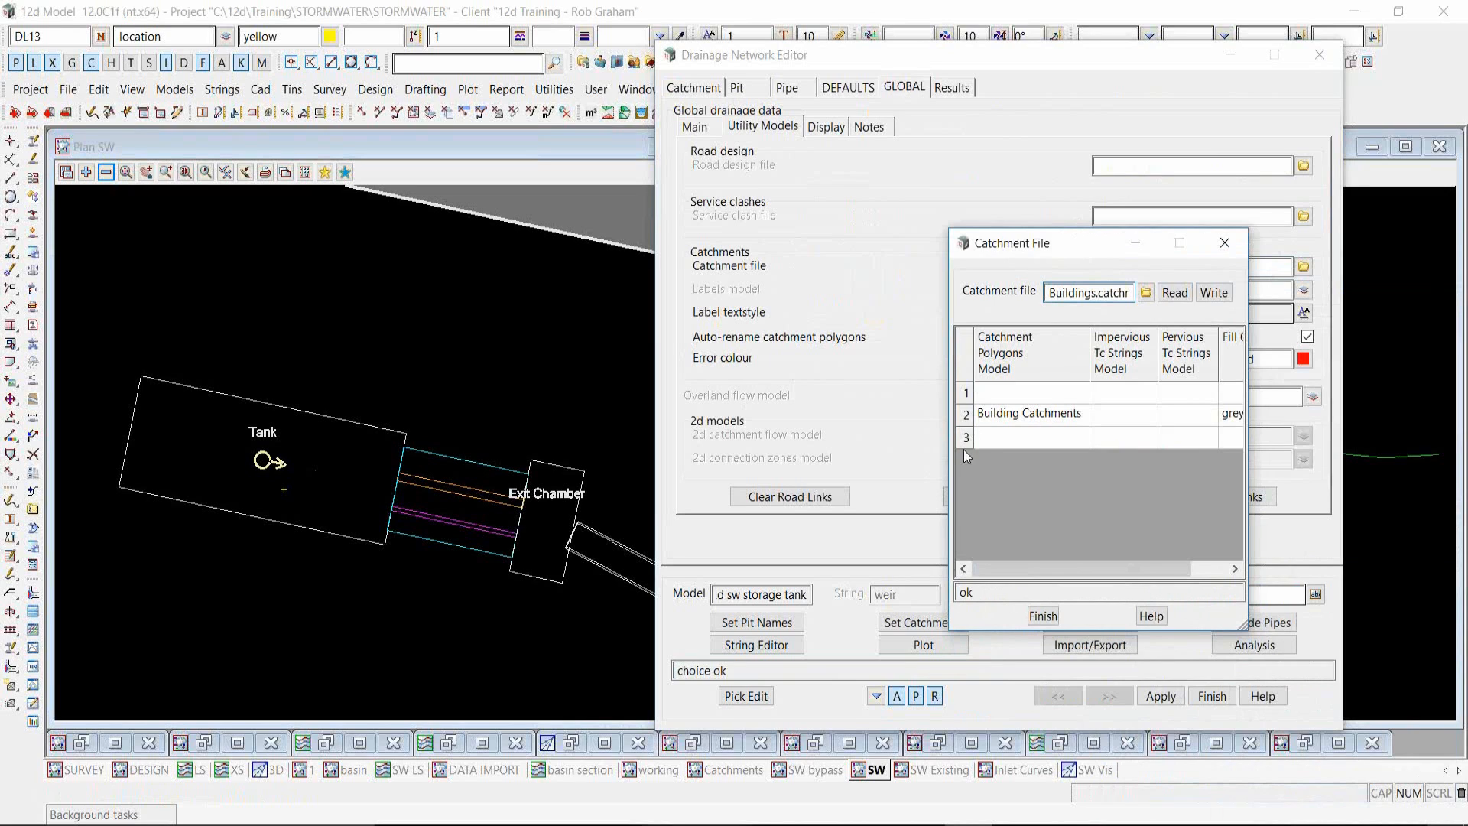
pyautogui.click(488, 364)
pyautogui.scroll(-3, 436, 384)
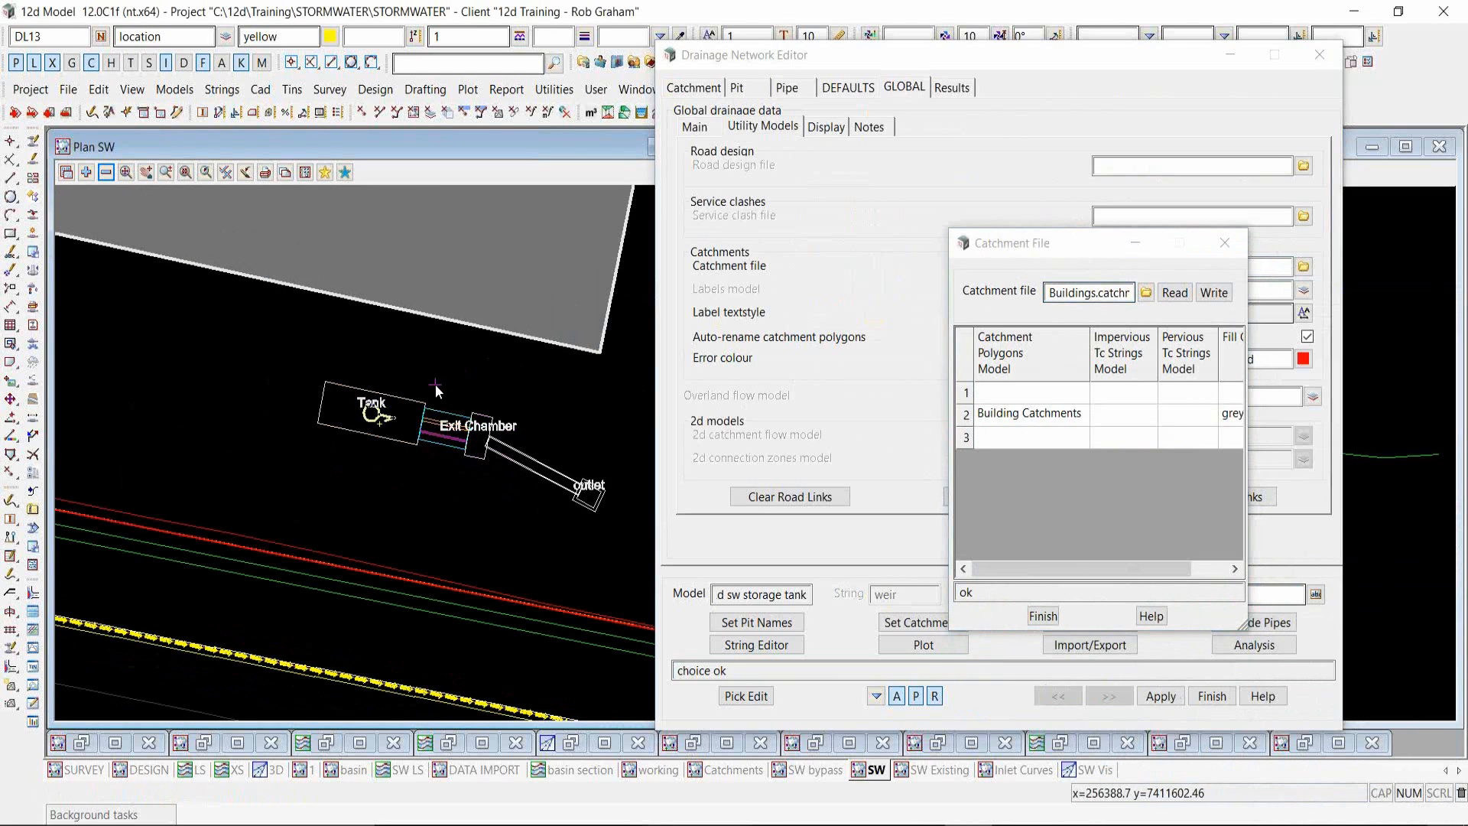
pyautogui.scroll(-2, 436, 383)
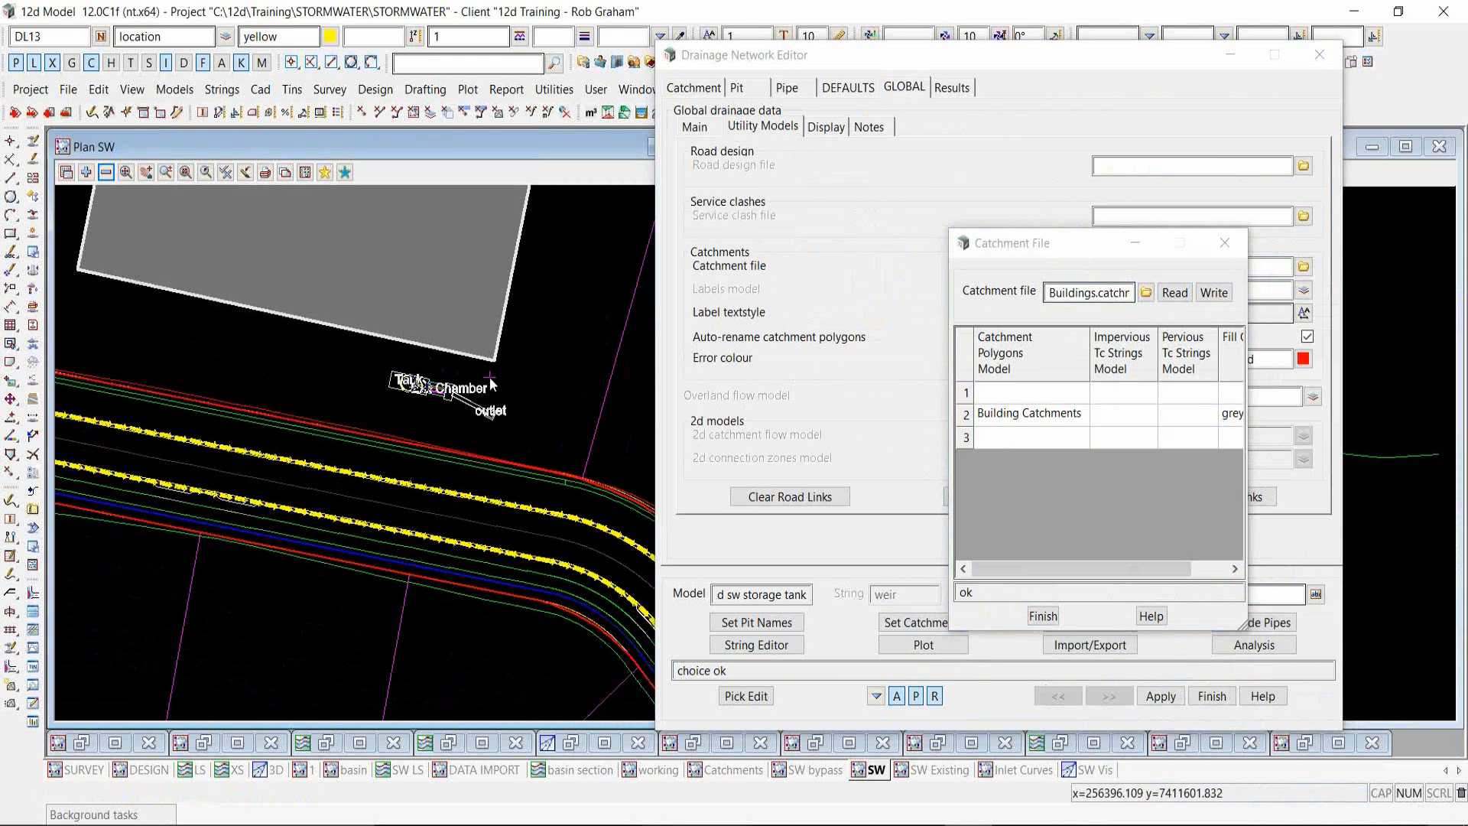
pyautogui.click(1228, 244)
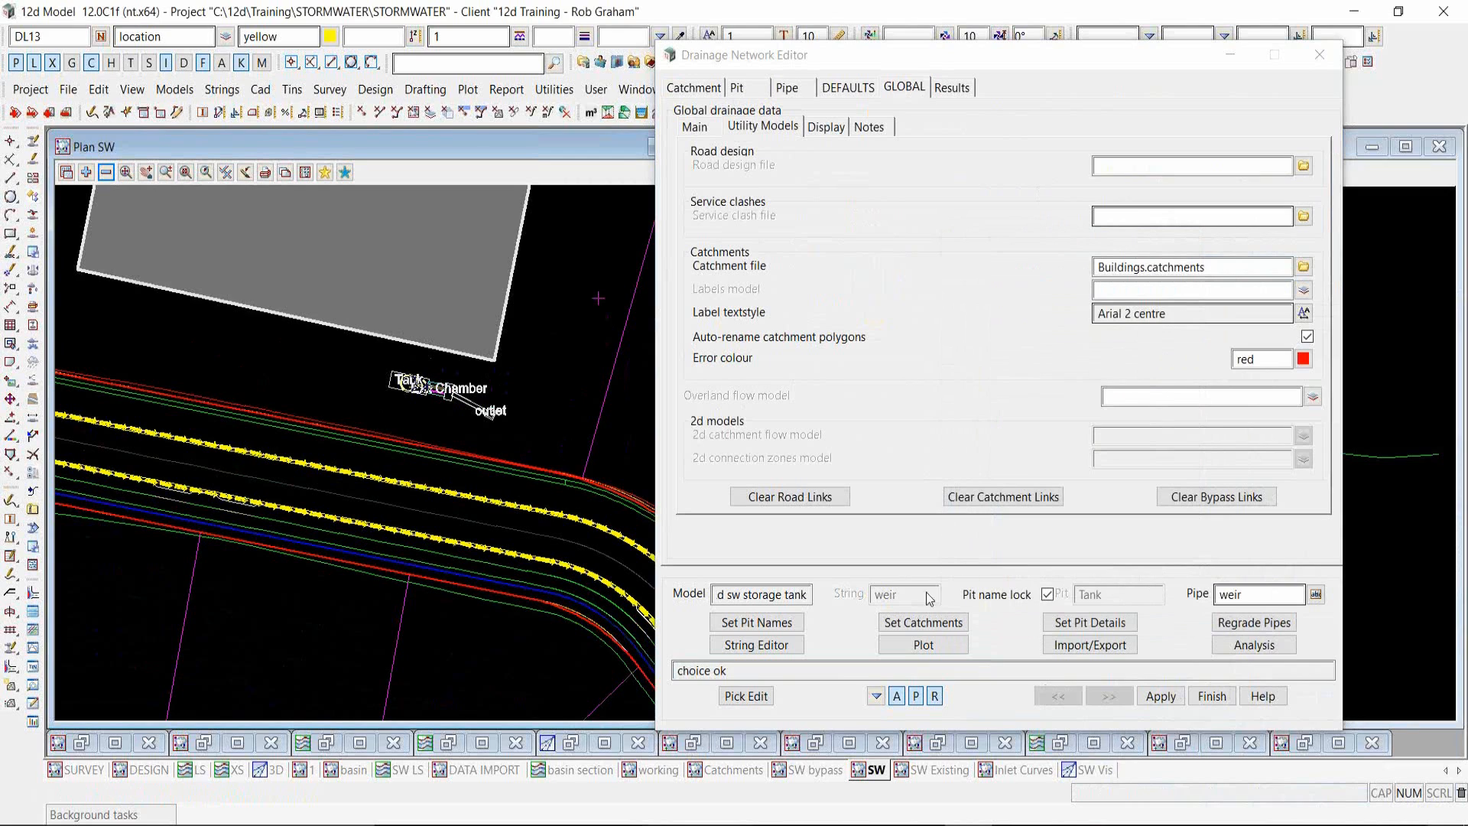
# - Try to set the catchments, and change the tank pit's Ku method to Direct
pyautogui.click(946, 624)
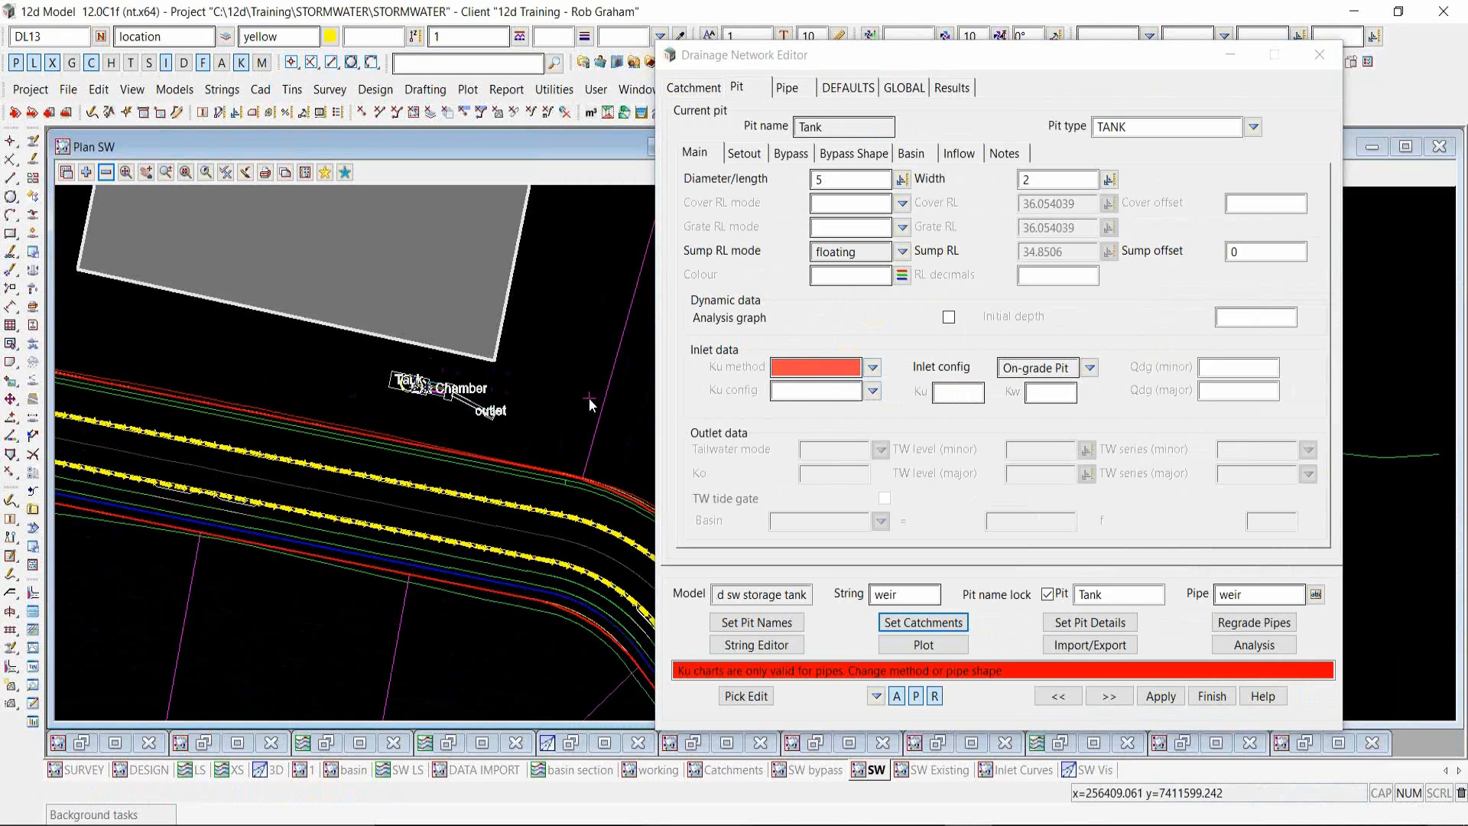
pyautogui.click(876, 370)
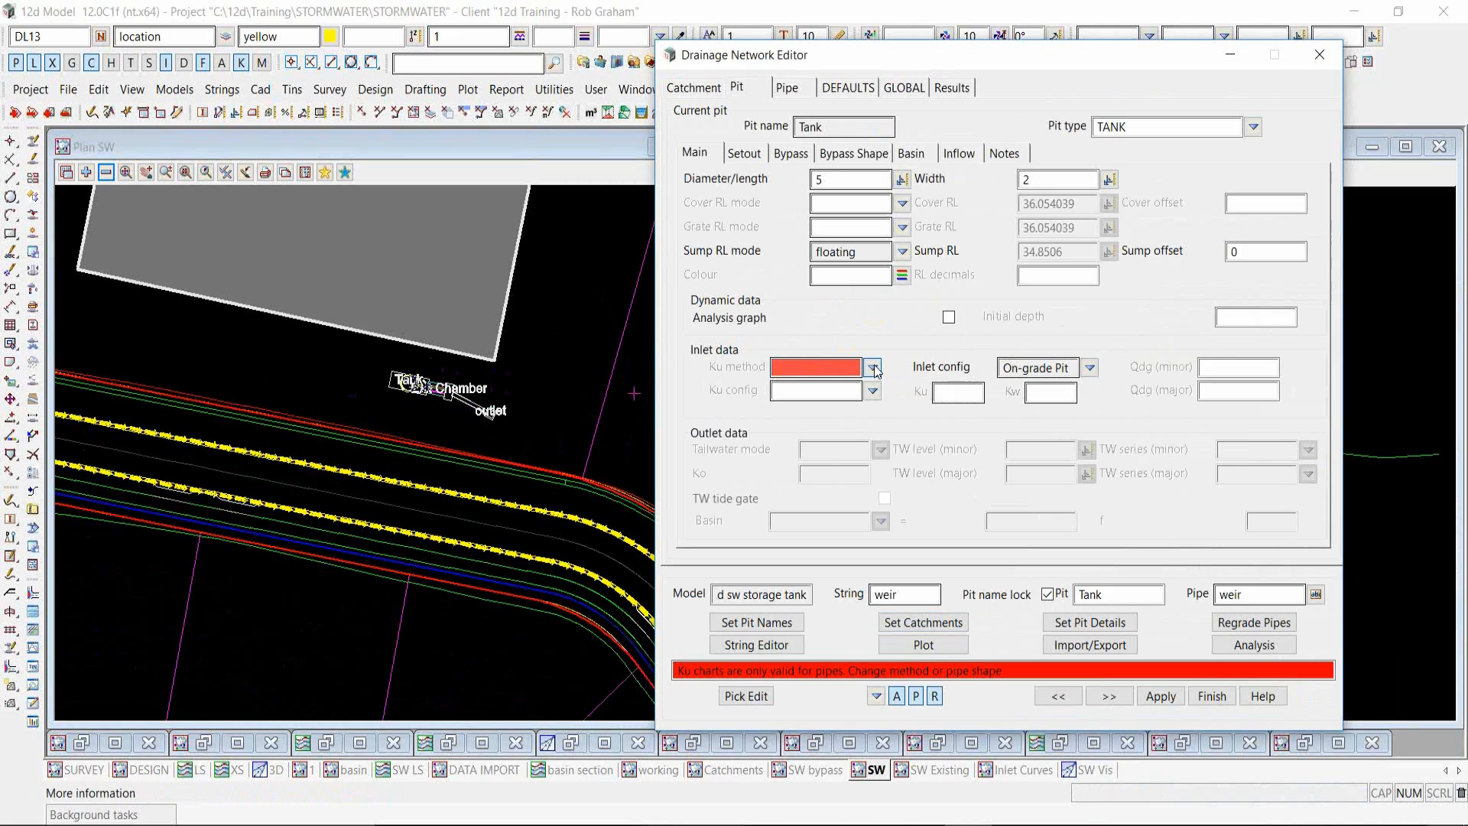
pyautogui.click(876, 370)
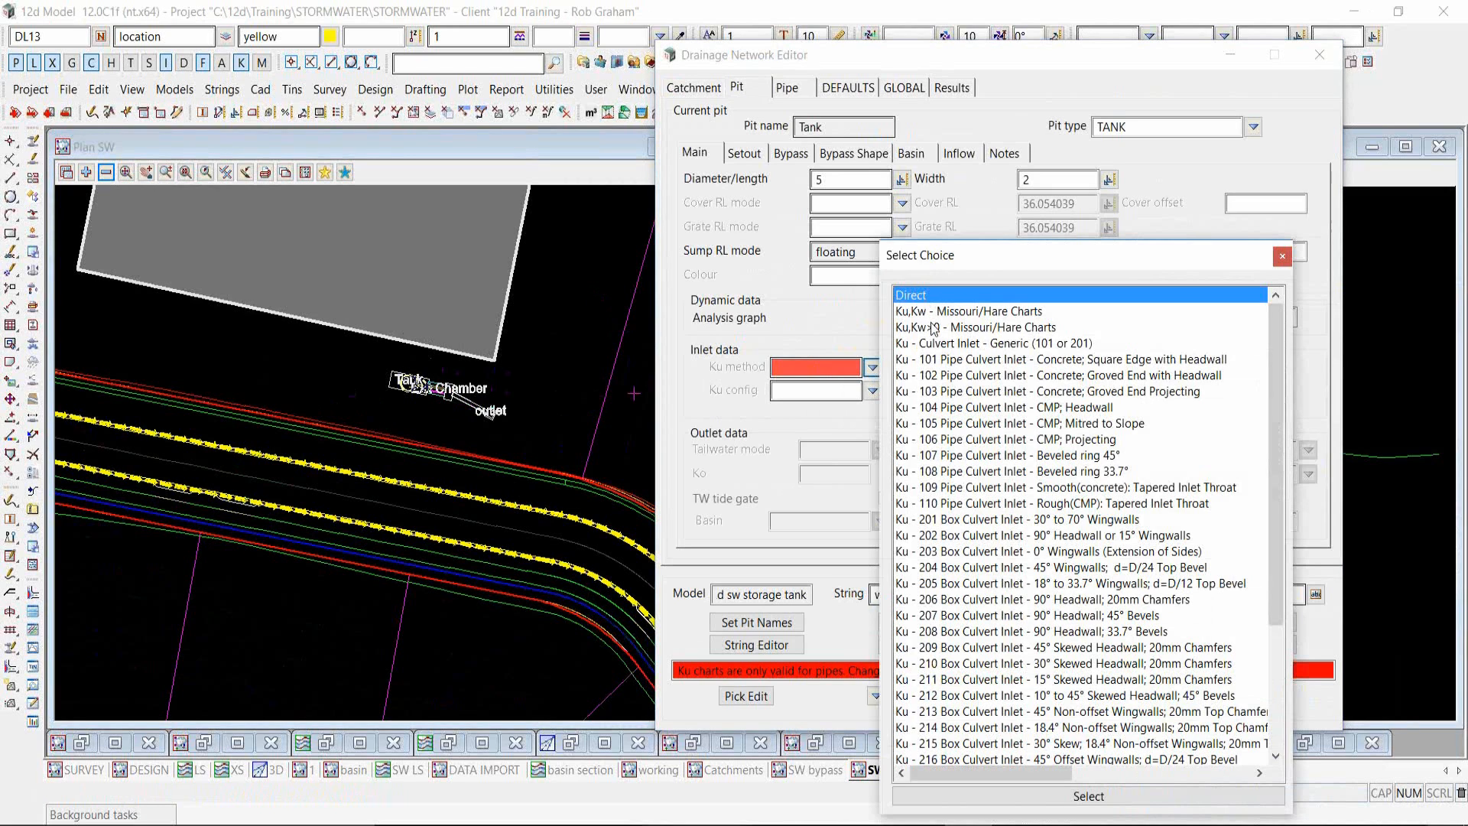
pyautogui.doubleClick(939, 297)
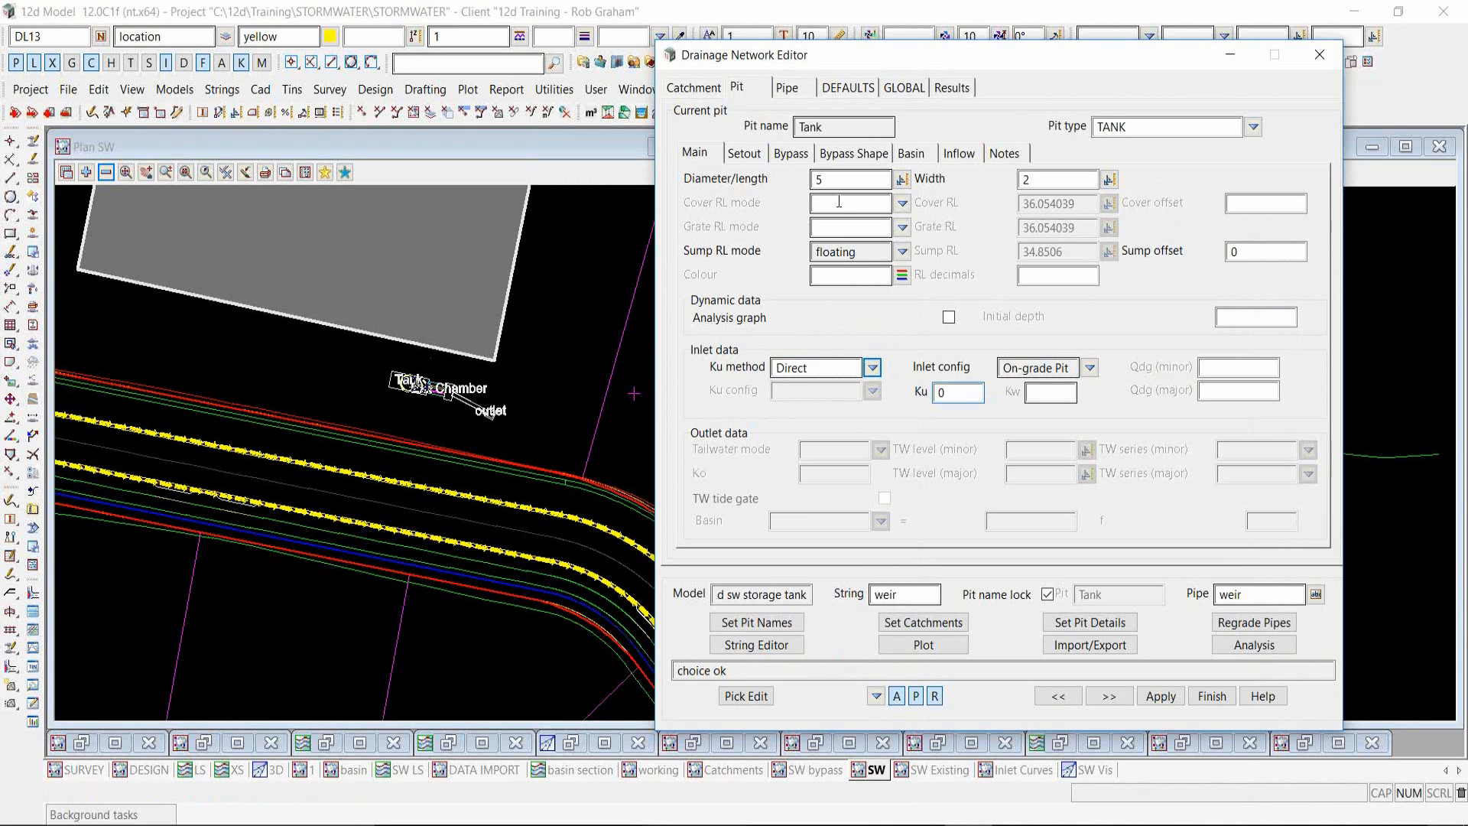
# - Assign the grey building polygon to the tank as its set #2 catchment and set the catchments
pyautogui.click(690, 95)
pyautogui.click(750, 151)
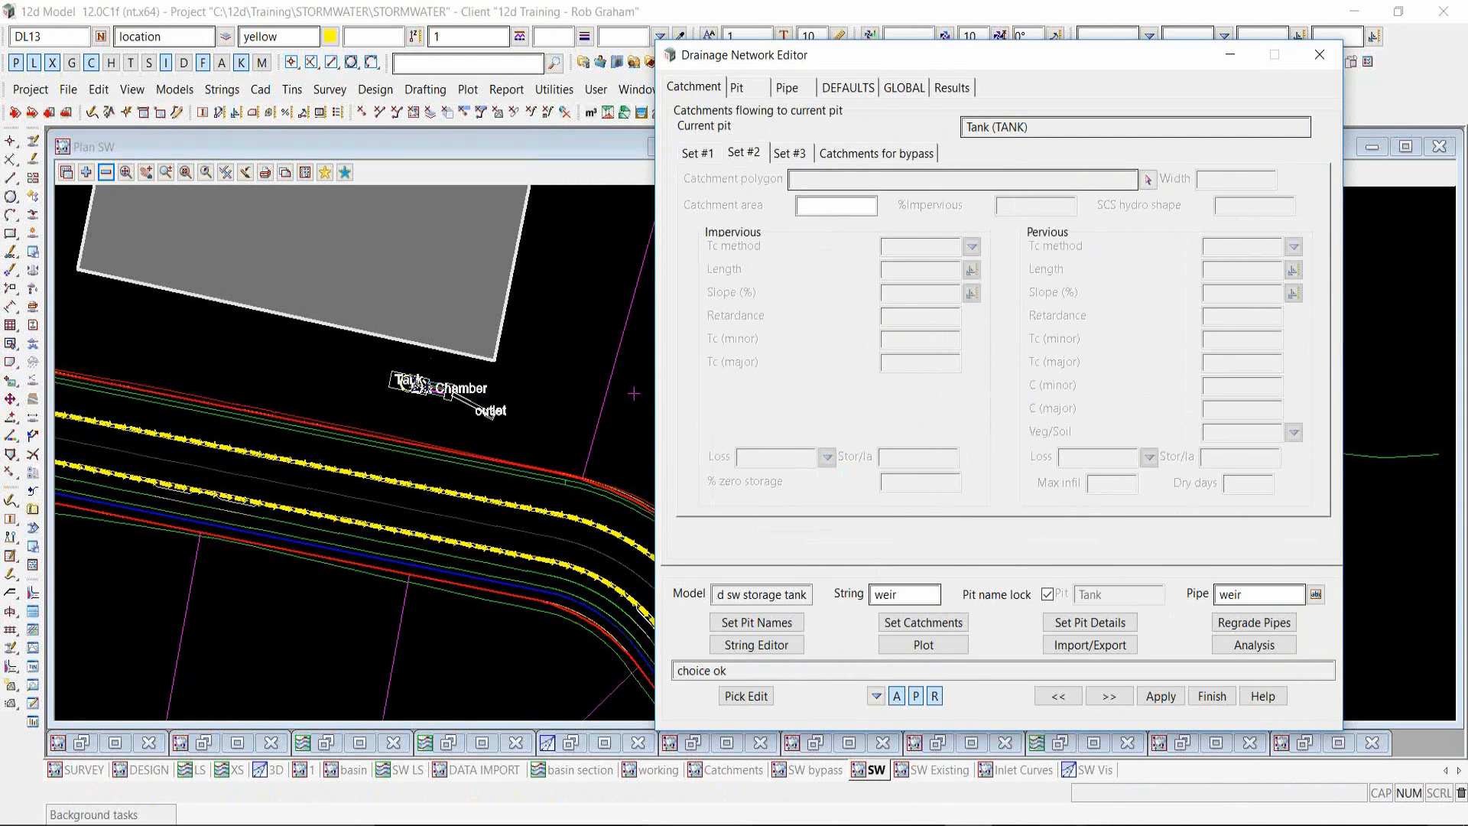
pyautogui.click(932, 630)
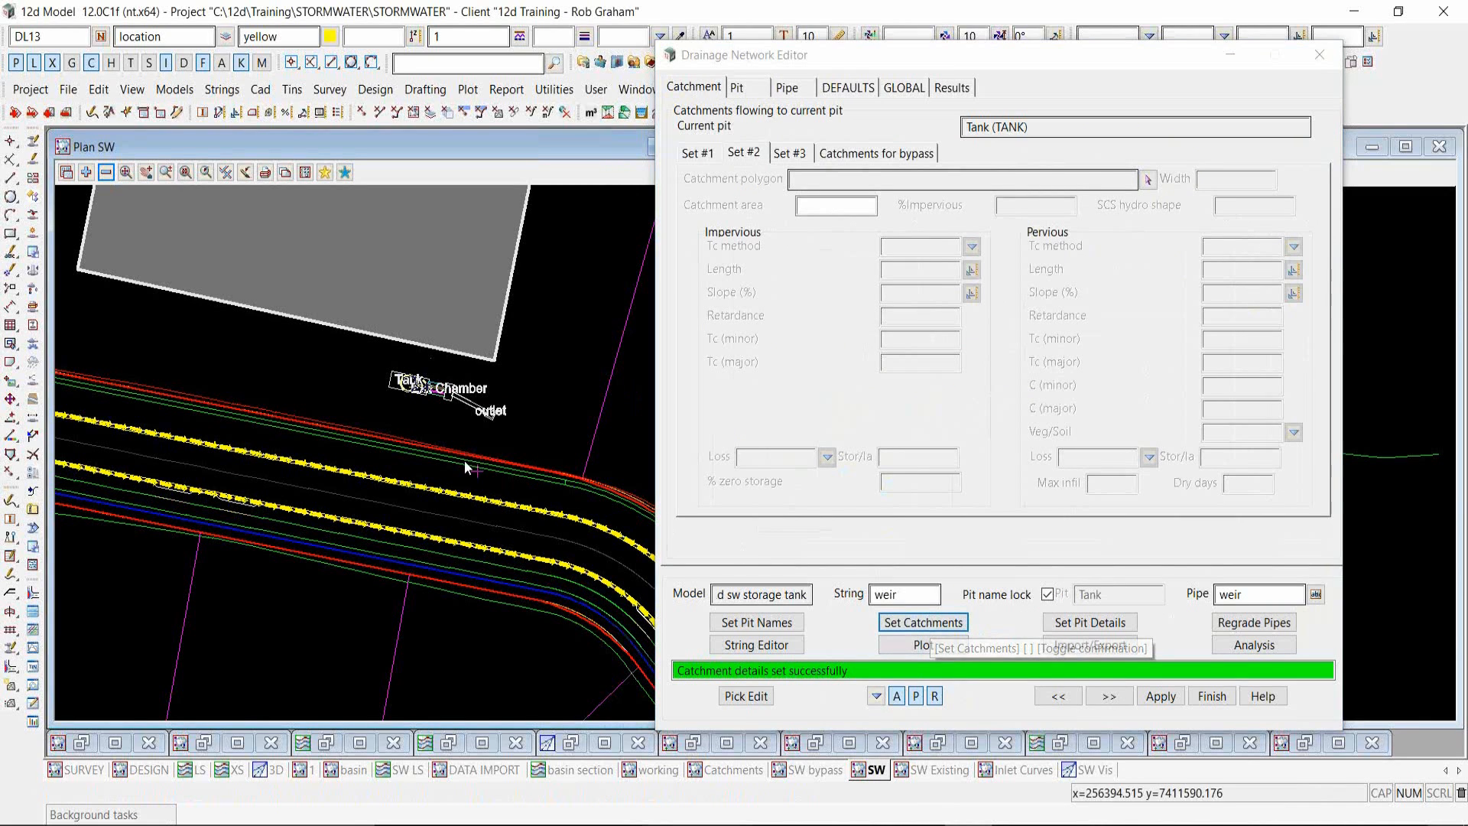
pyautogui.scroll(-2, 369, 392)
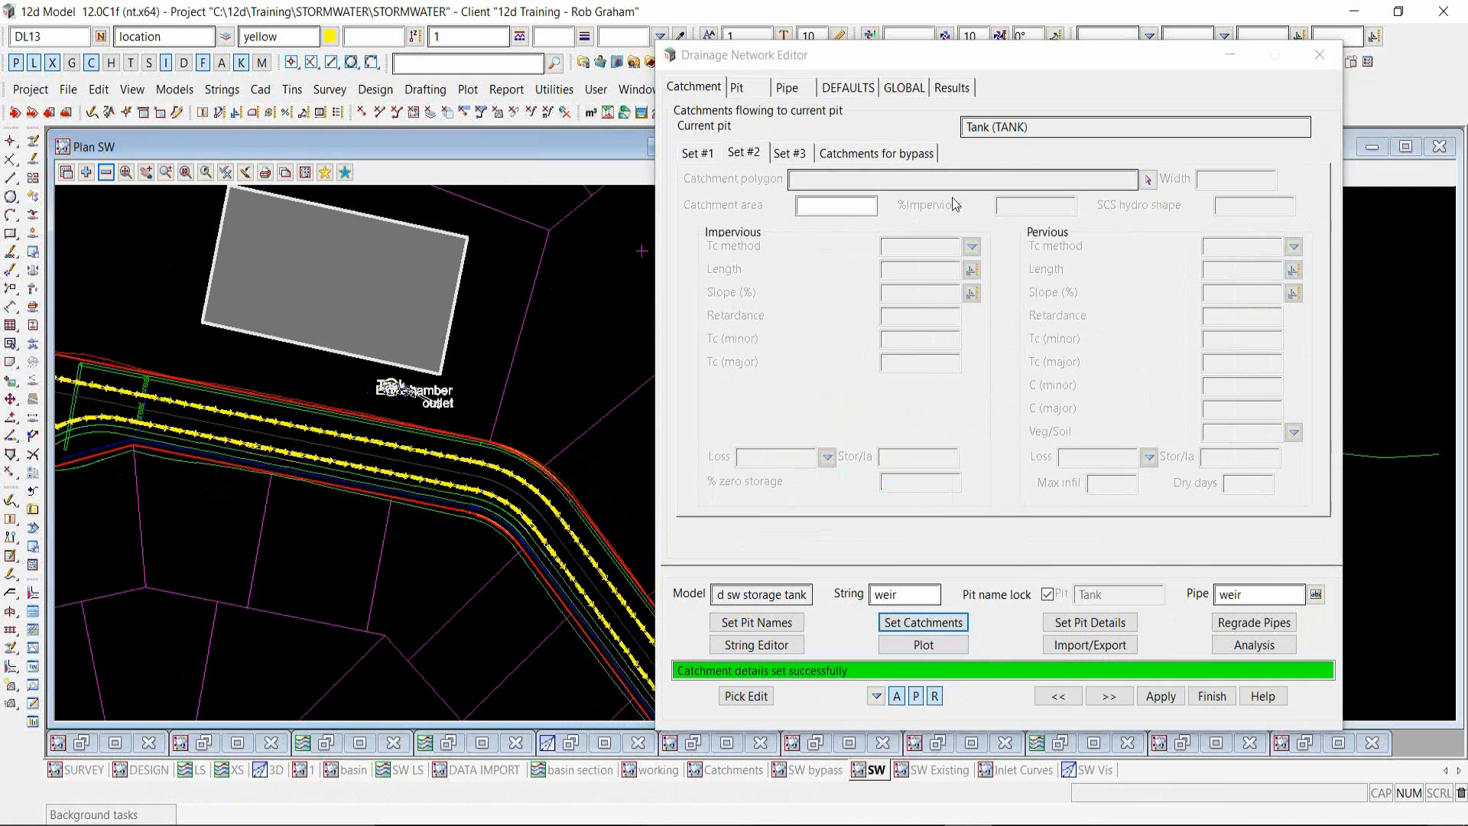
pyautogui.click(1148, 181)
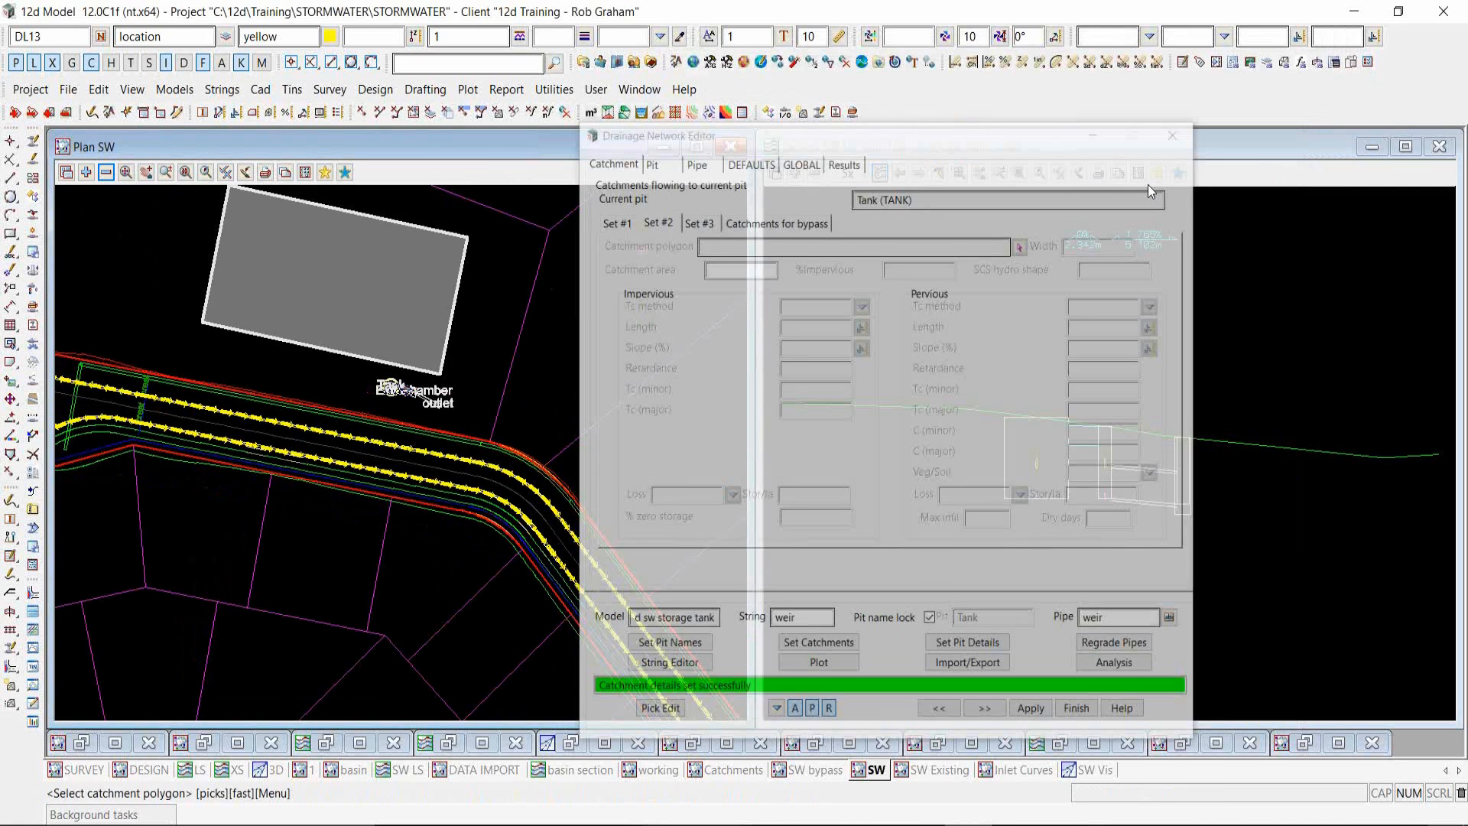
pyautogui.click(460, 319)
pyautogui.click(915, 625)
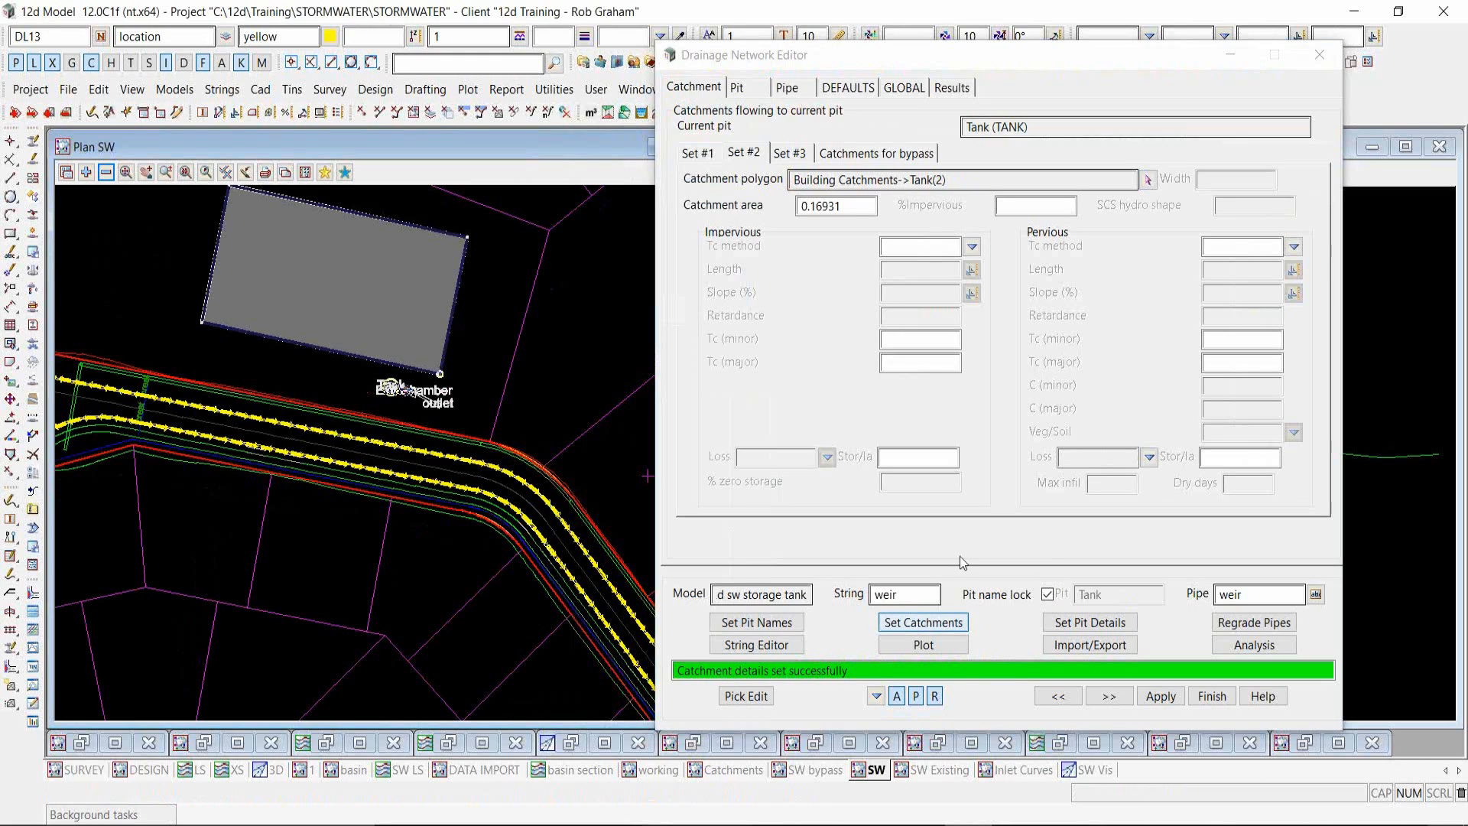
# - Review the global drainage data for the hydrology method, hydro file and temporal pattern settings
pyautogui.click(904, 88)
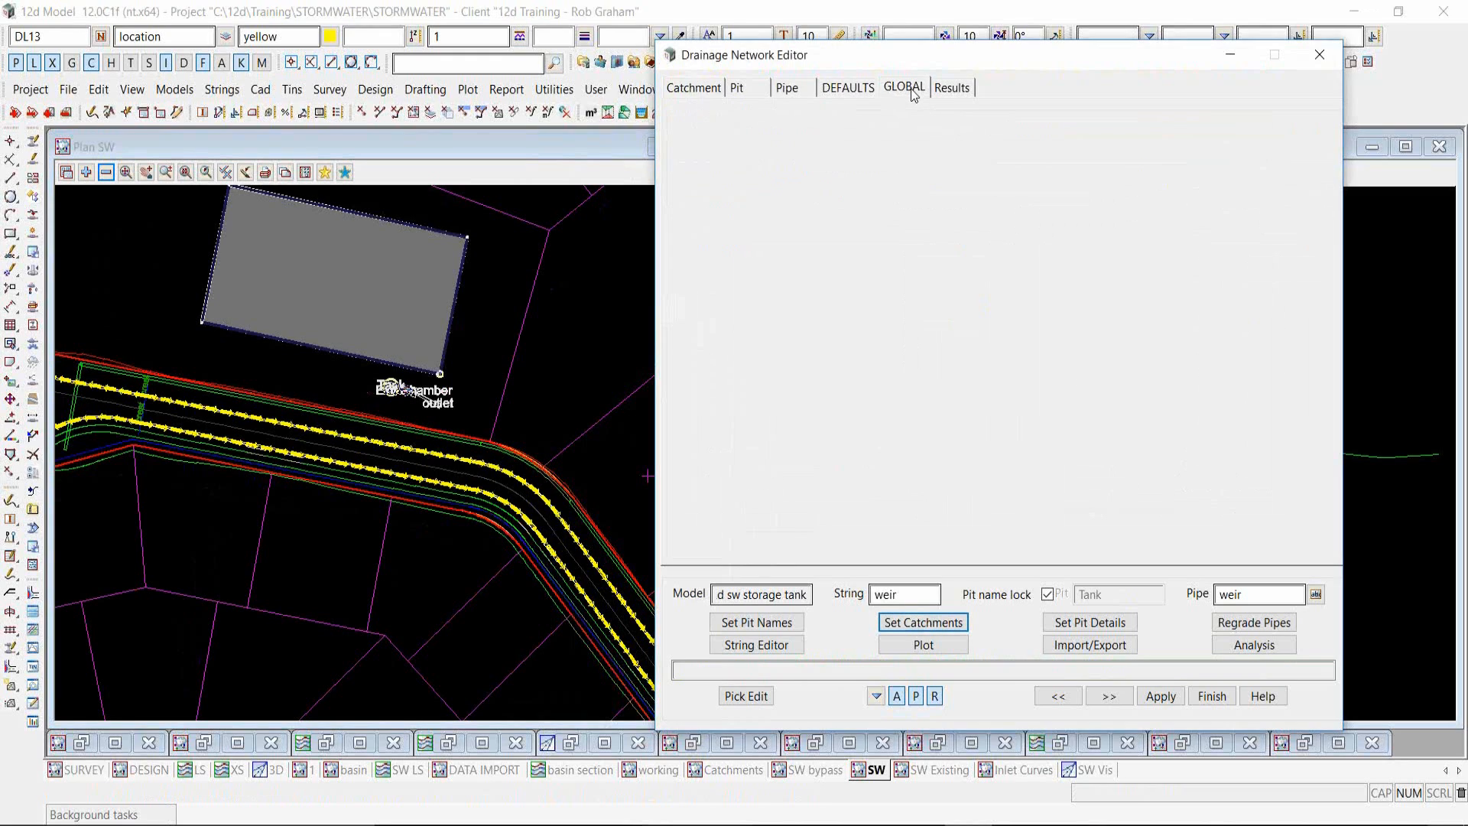
pyautogui.click(697, 128)
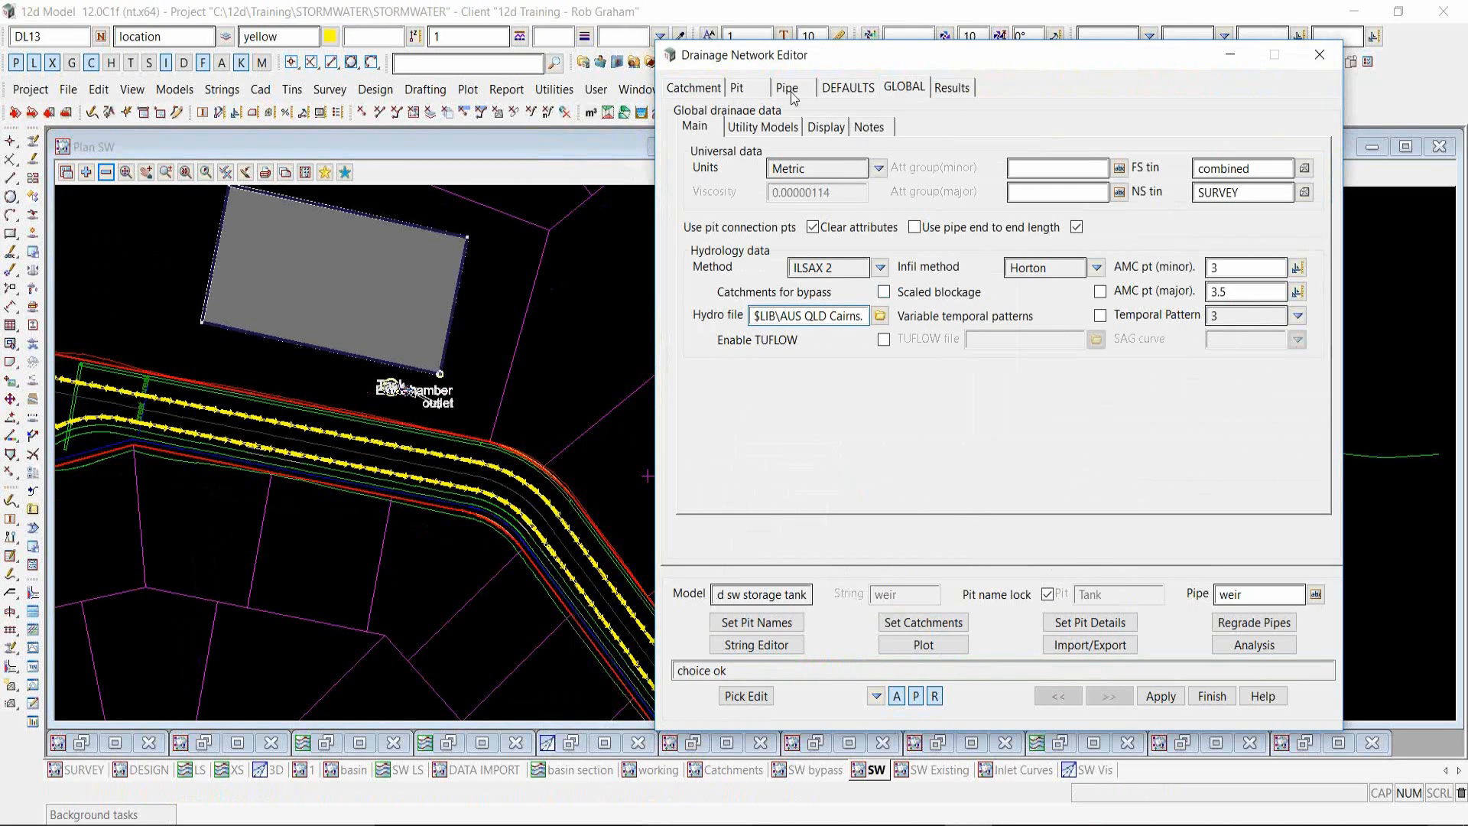
# - Use the tank pit's diameter/length field to calculate the required storage from .17*10000, scaled down to 59.5
pyautogui.click(750, 90)
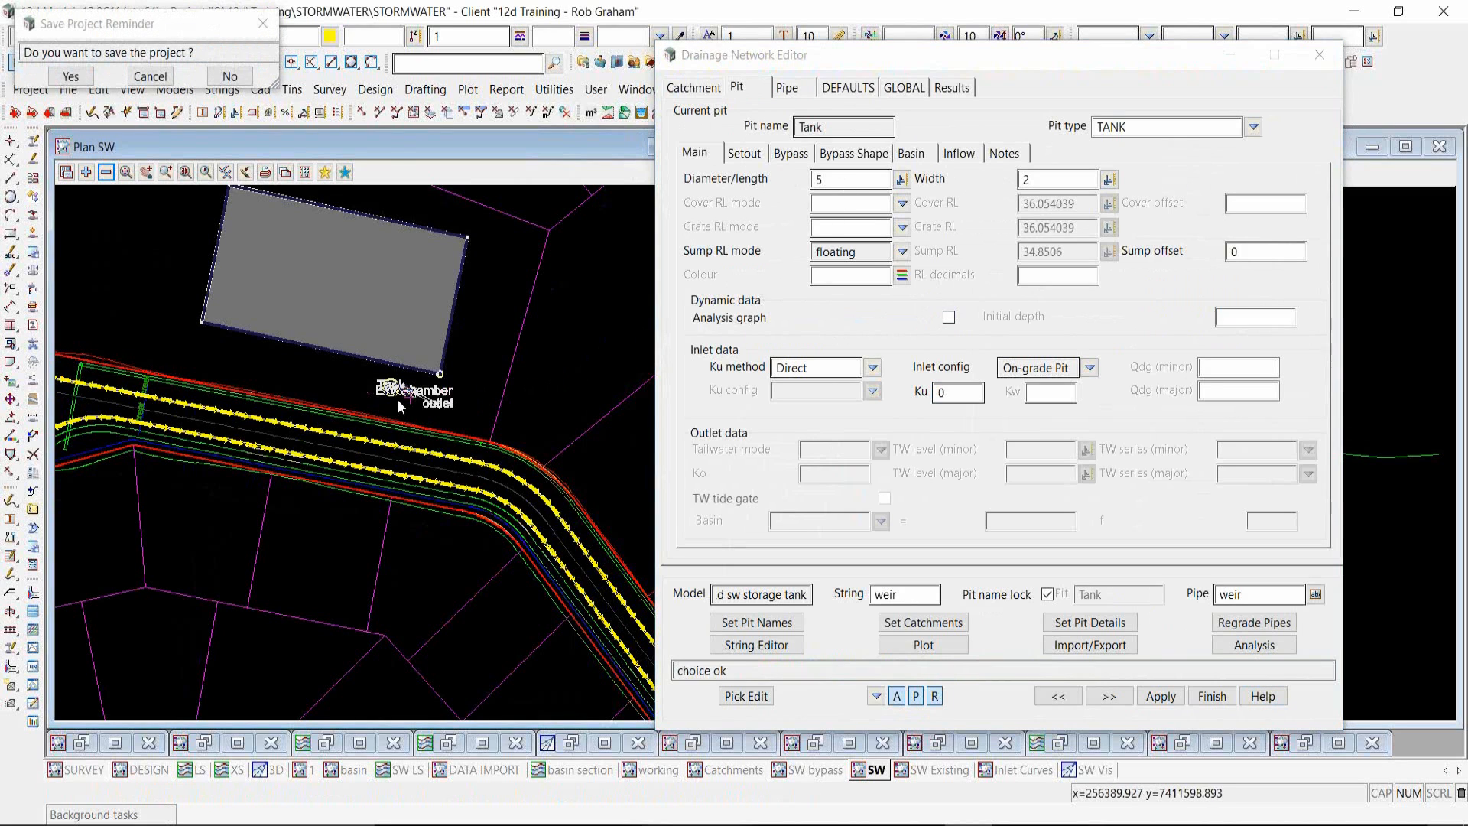
pyautogui.scroll(2, 398, 399)
pyautogui.scroll(2, 415, 400)
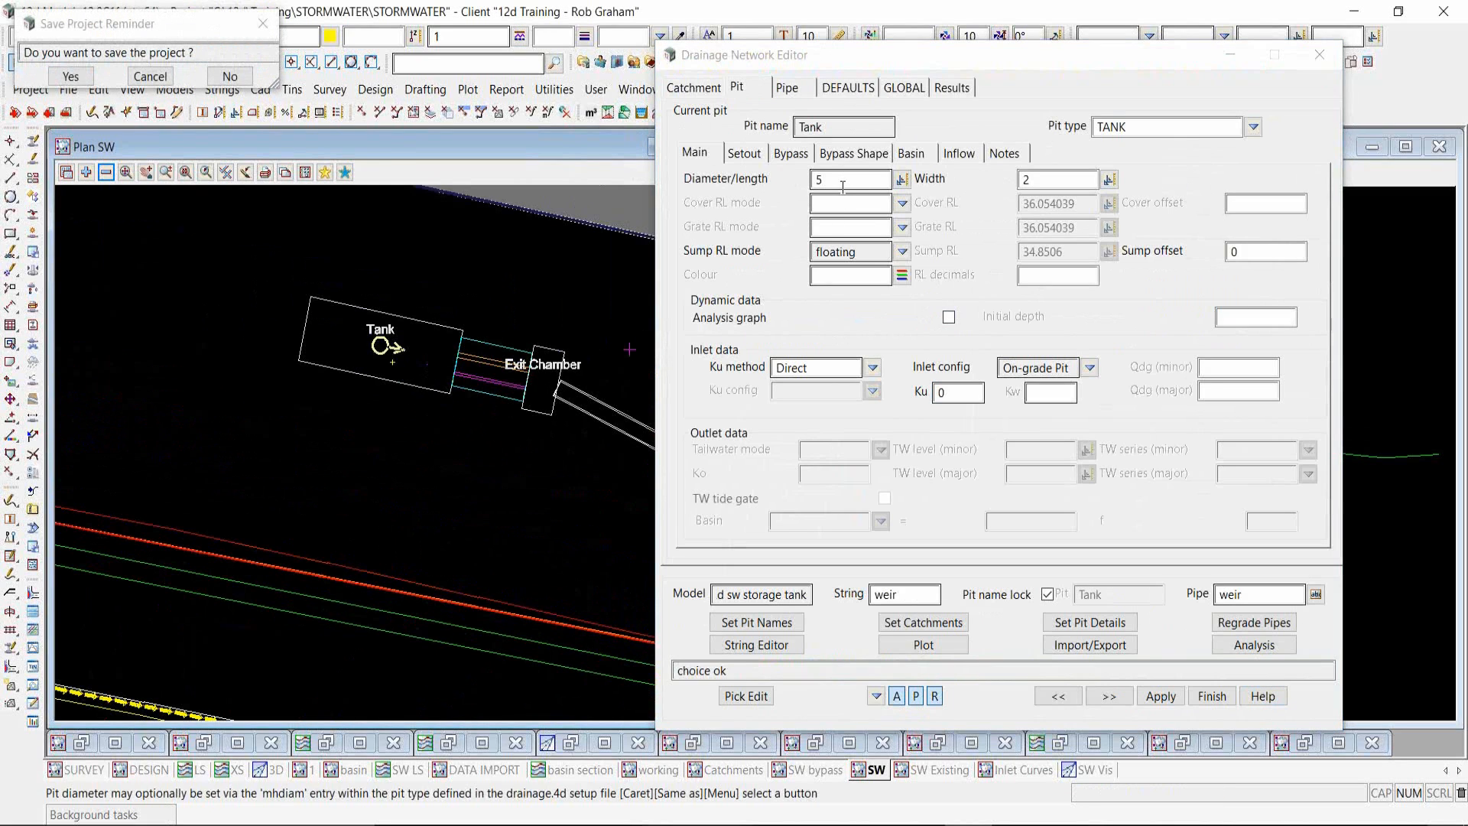
pyautogui.click(844, 184)
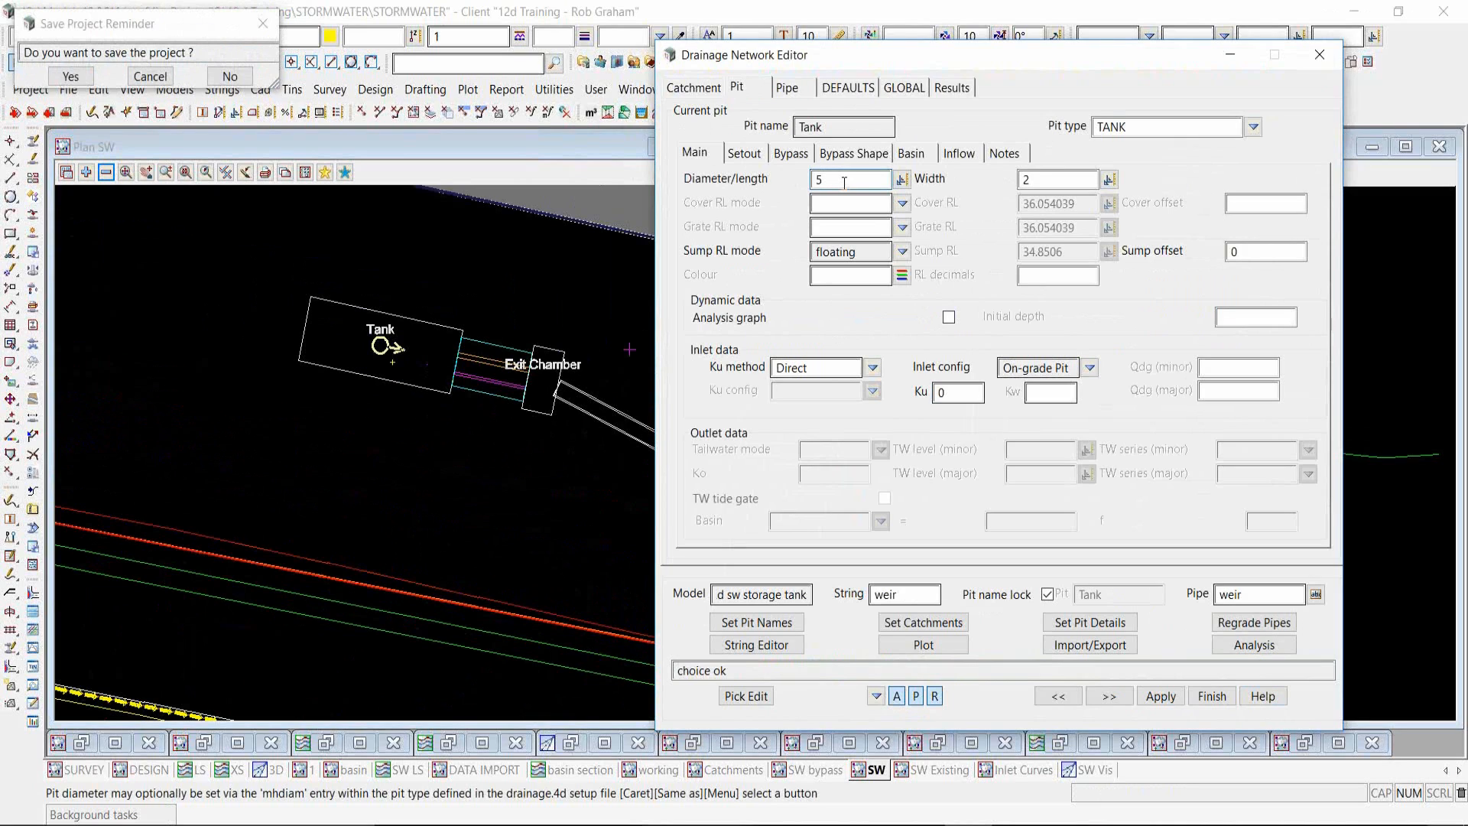
pyautogui.press('BackSpace')
pyautogui.write('.17*10000')
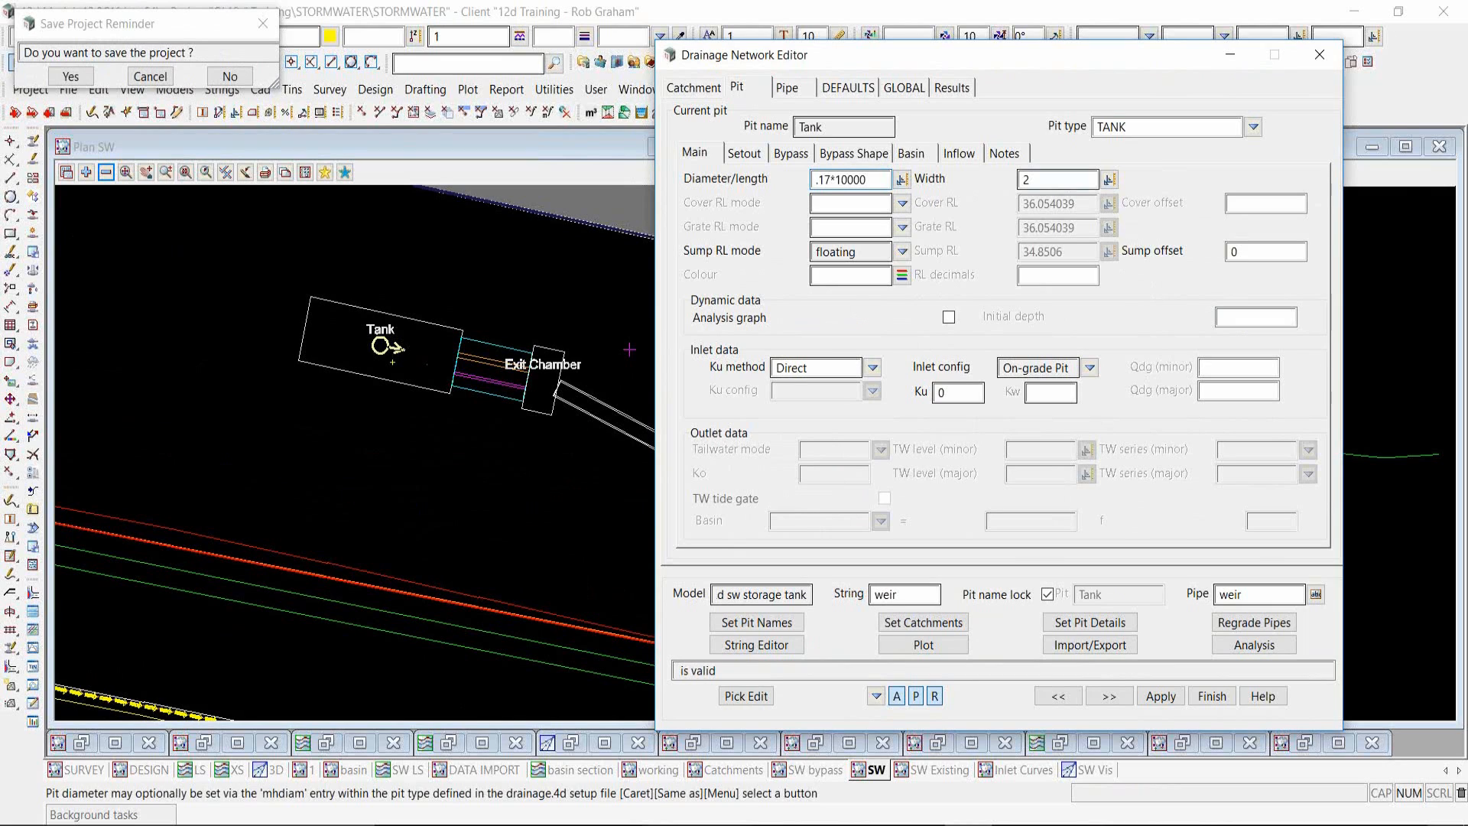
pyautogui.press('Tab')
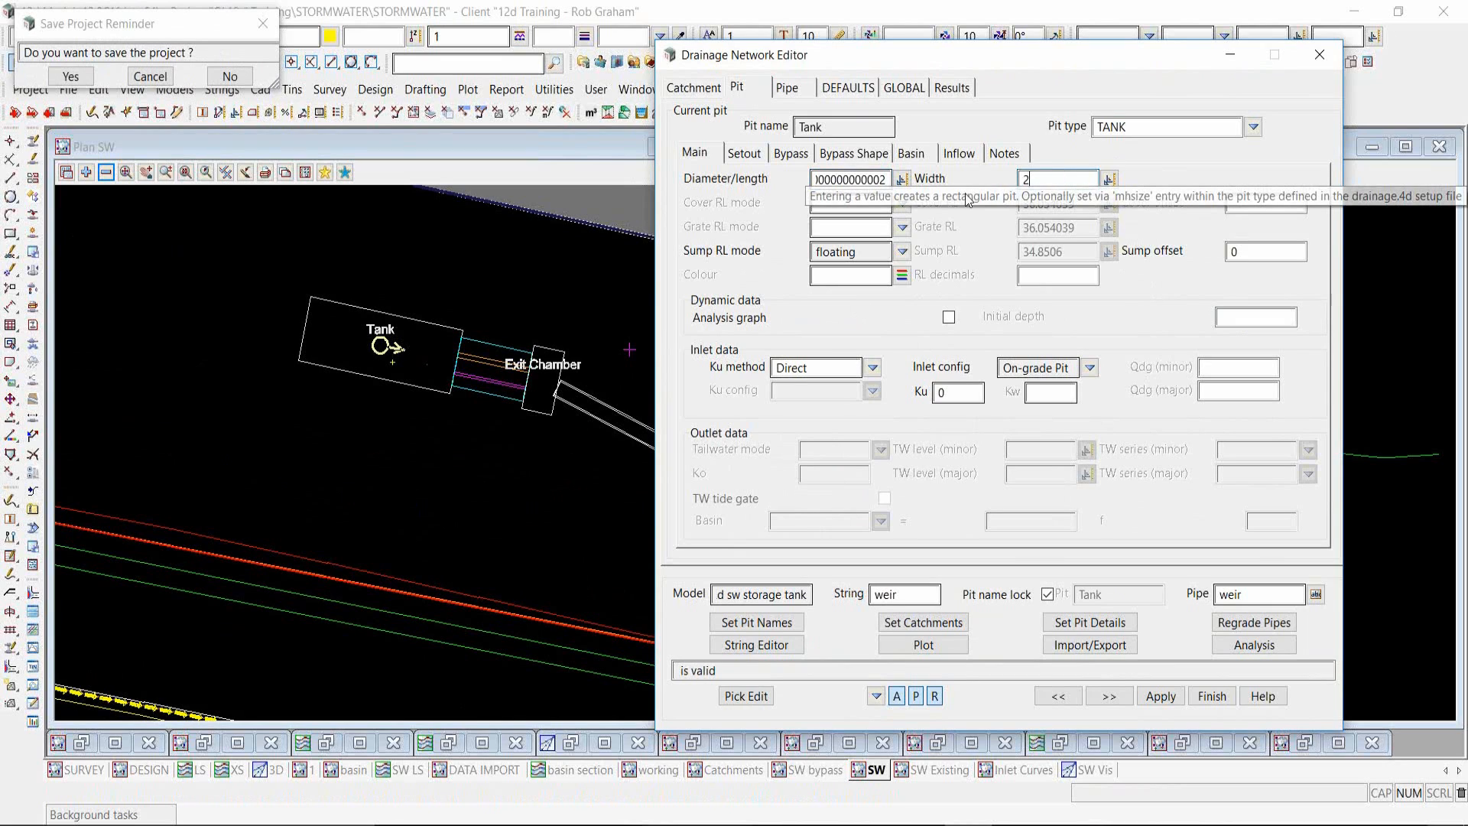
pyautogui.click(883, 182)
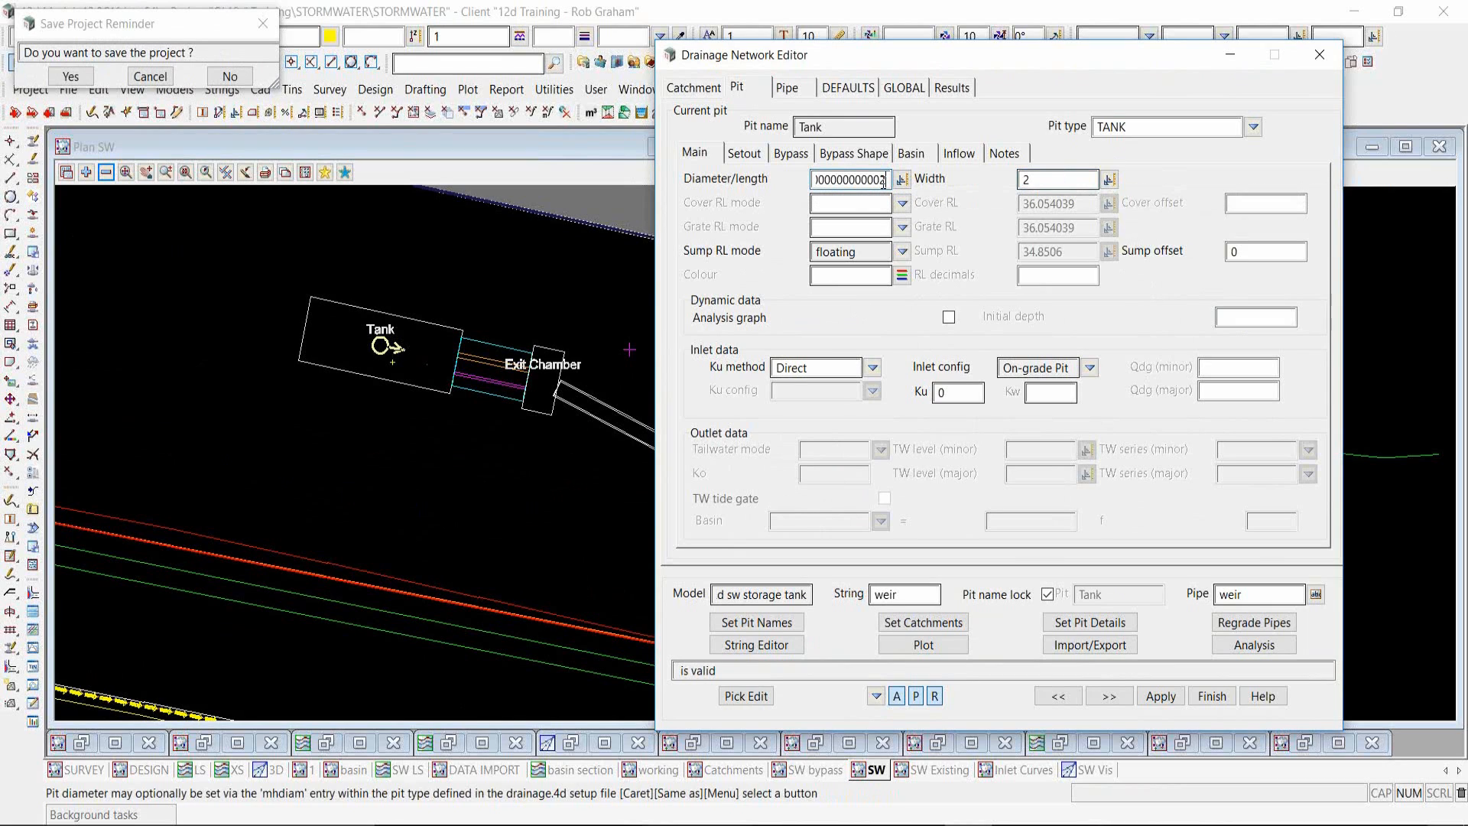
pyautogui.write('*.03')
pyautogui.press('Tab')
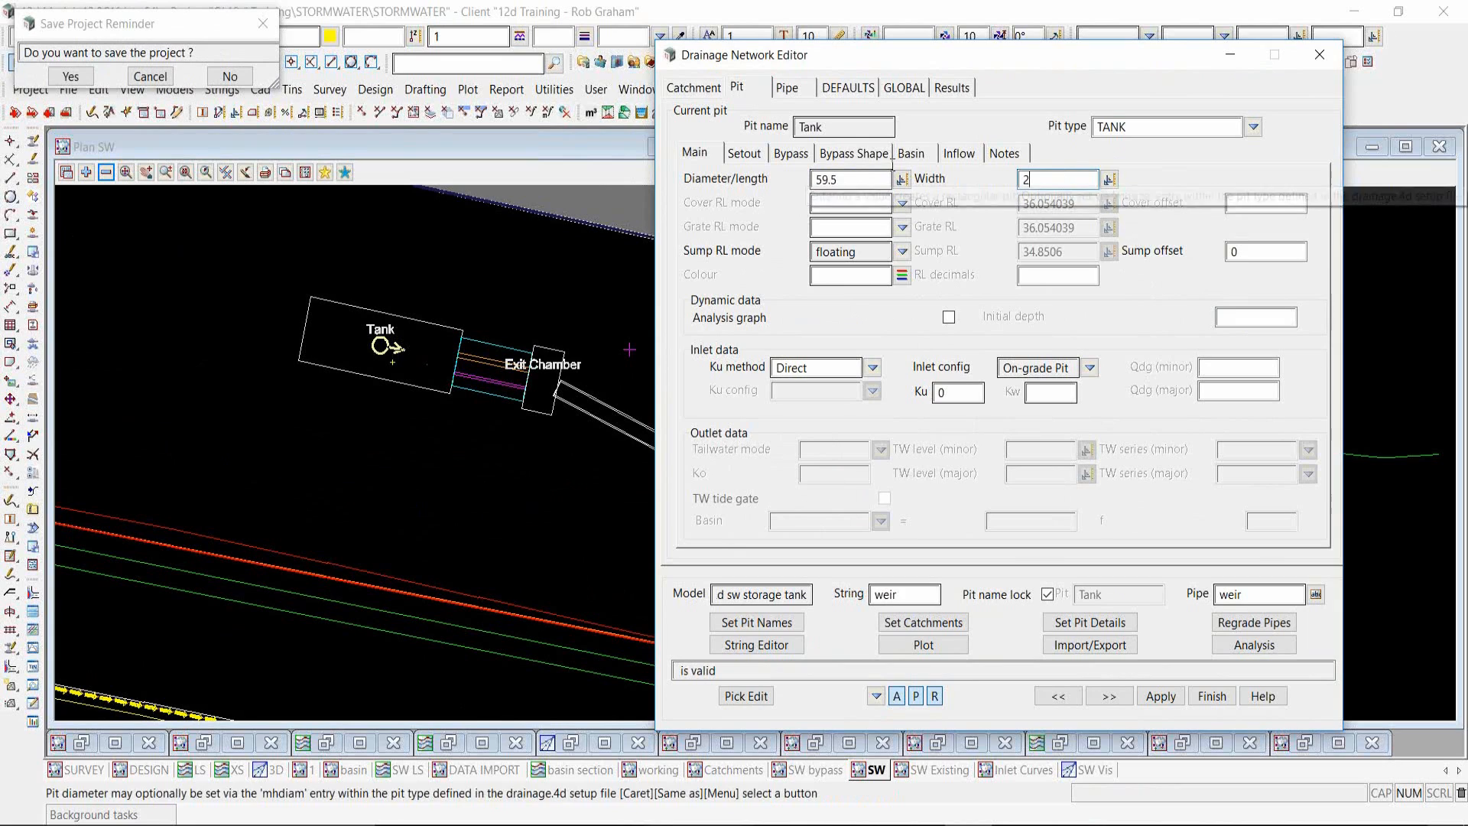
# - Set the tank pit's diameter/length to 30
pyautogui.click(880, 181)
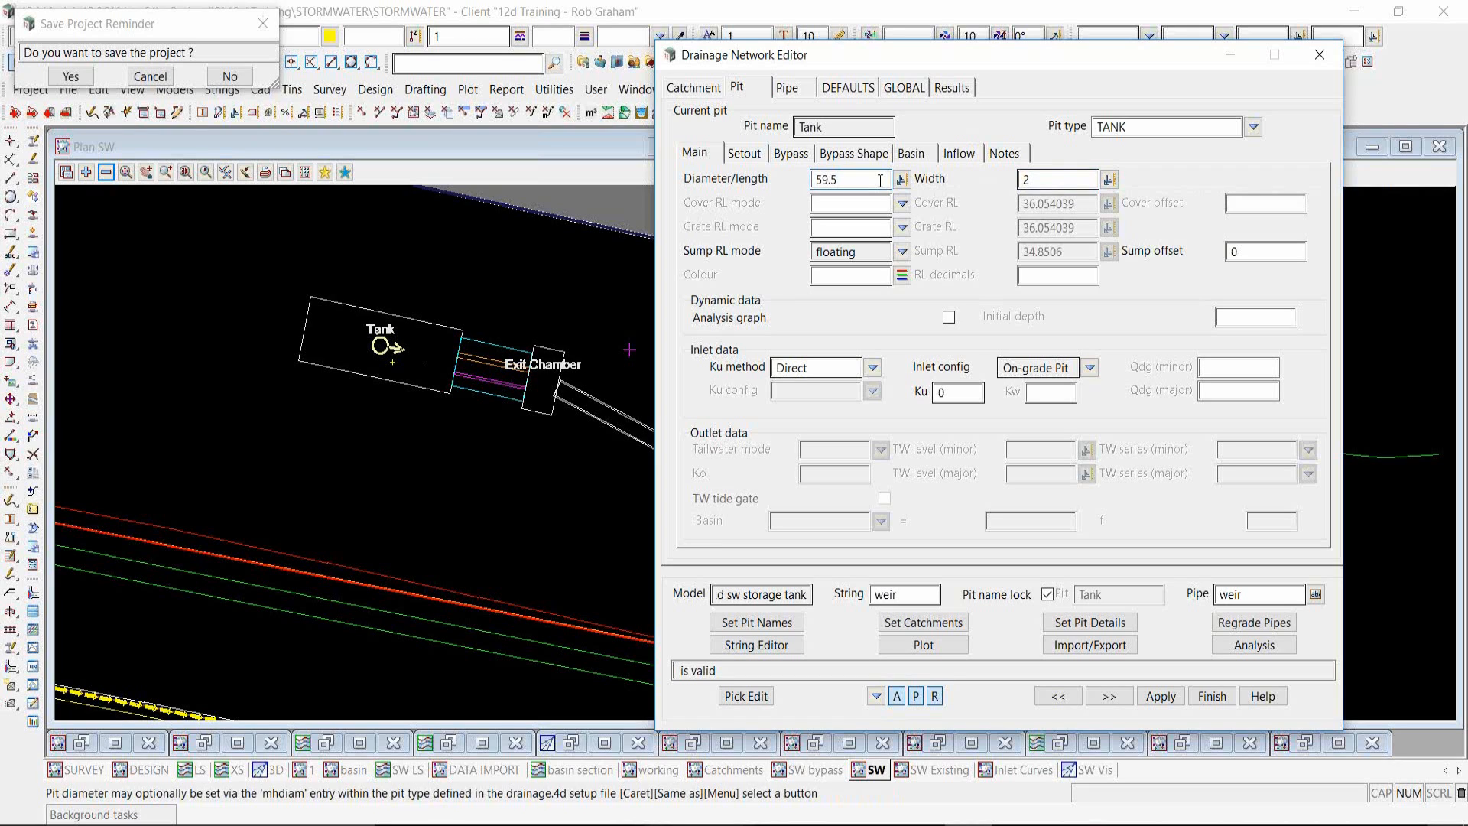
pyautogui.press('BackSpace')
pyautogui.press('BackSpace')
pyautogui.press('BackSpace')
pyautogui.press('BackSpace')
pyautogui.write('30')
# - Load the pipe from the exit chamber to the outlet for editing and change its mode to Conduit
pyautogui.click(753, 696)
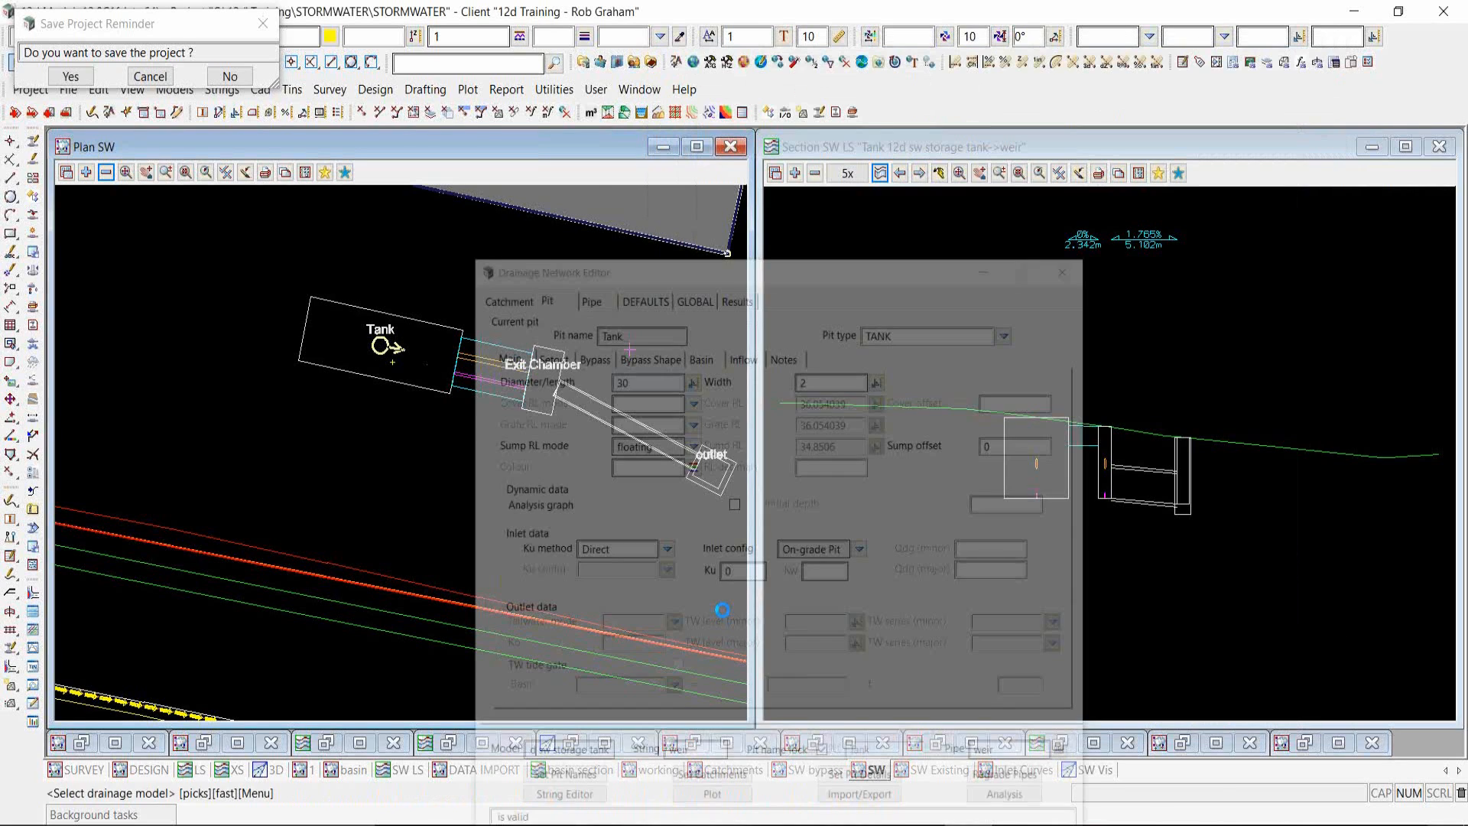
pyautogui.click(570, 402)
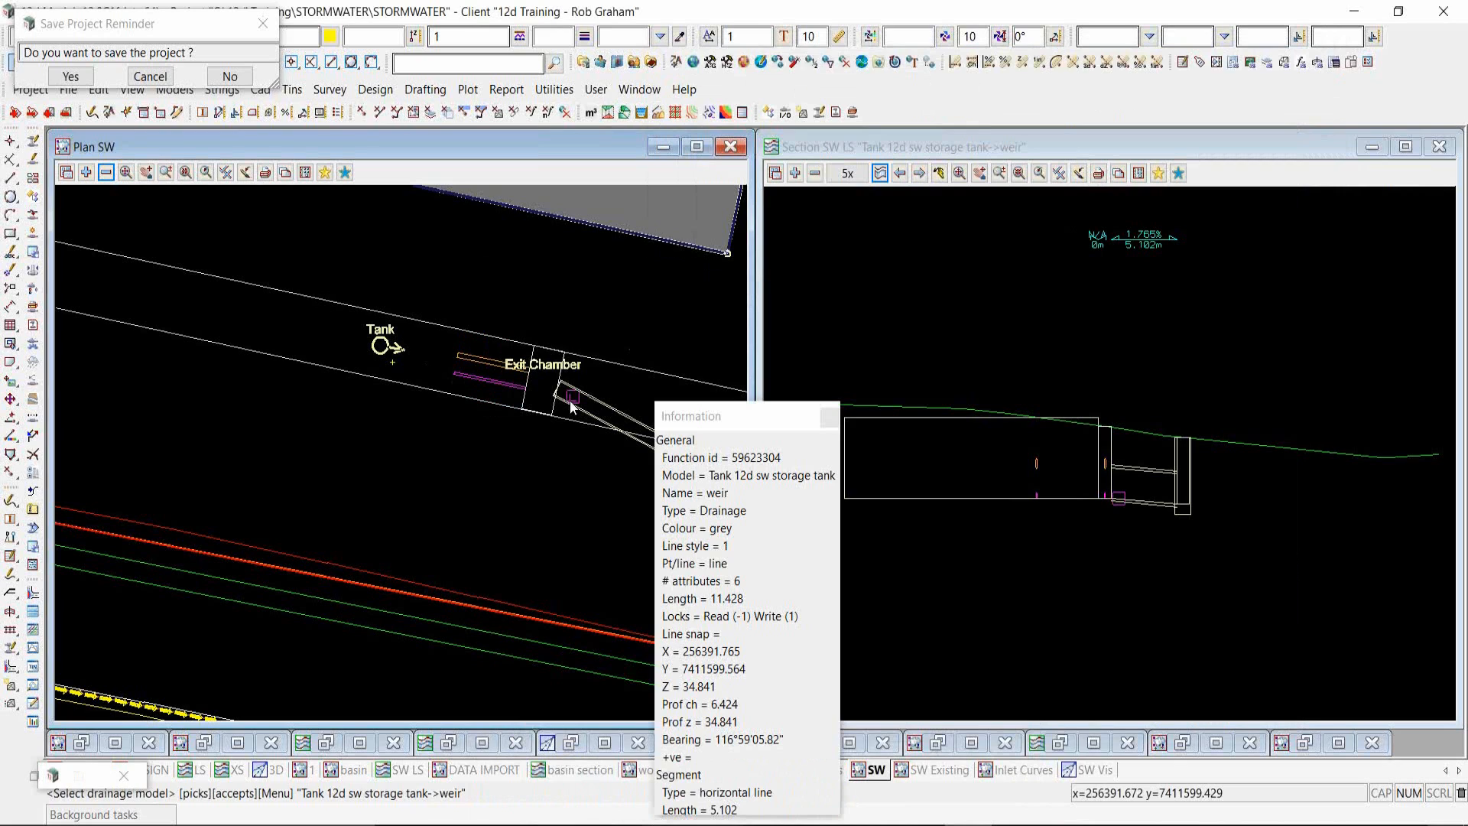
pyautogui.middleClick(571, 401)
pyautogui.scroll(-2, 363, 396)
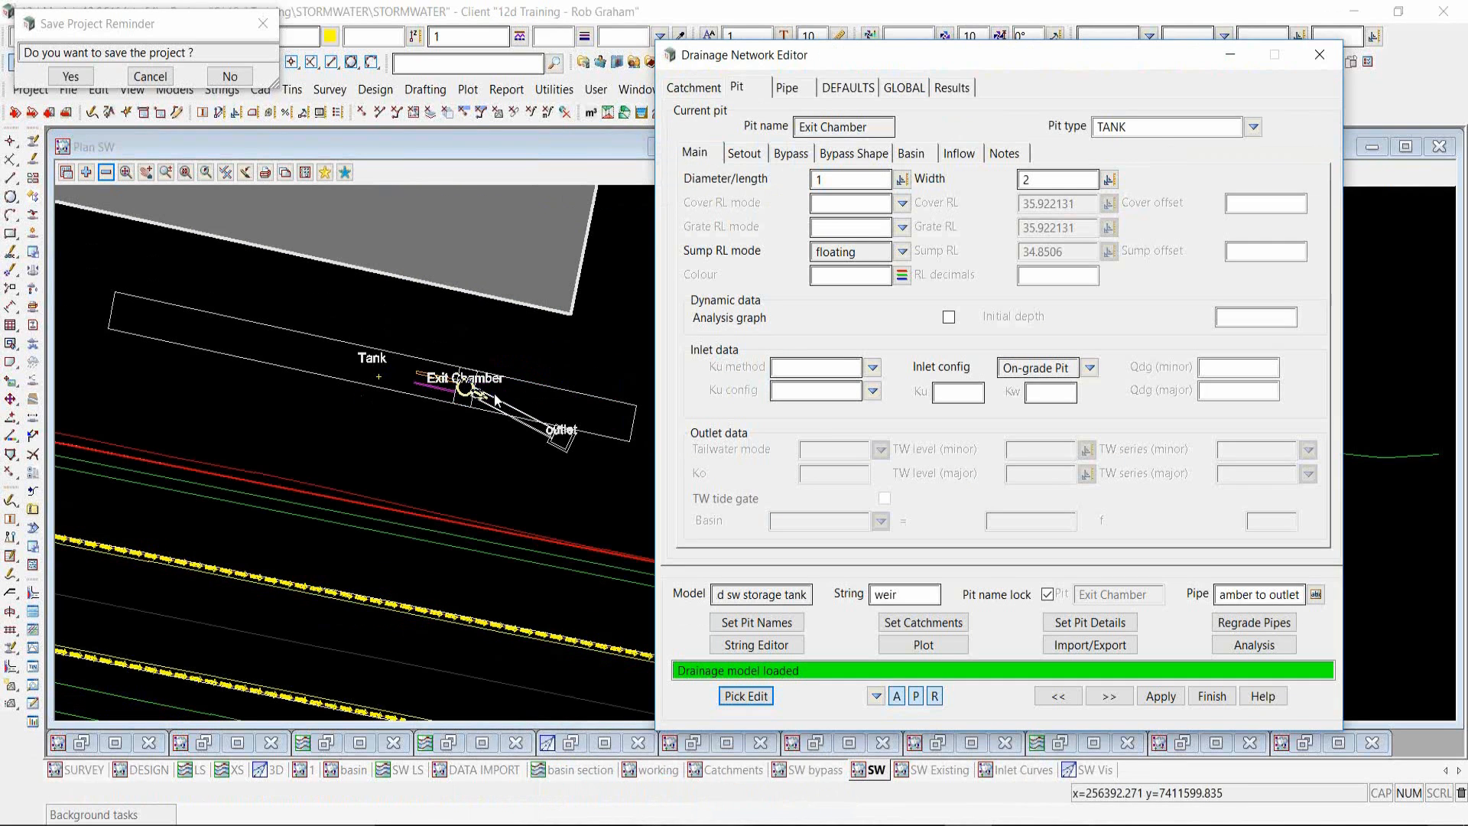
pyautogui.click(787, 86)
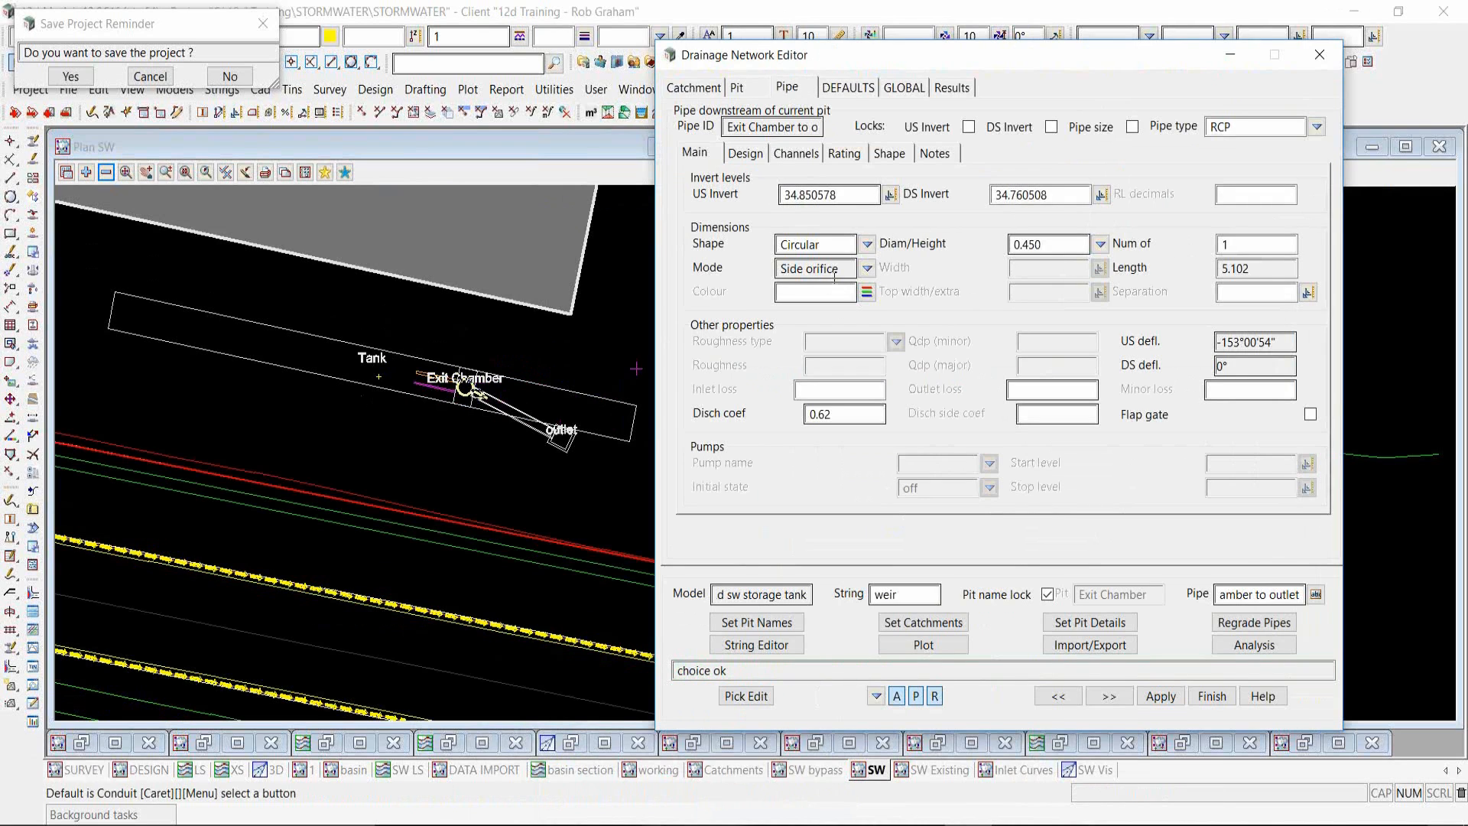
pyautogui.click(837, 270)
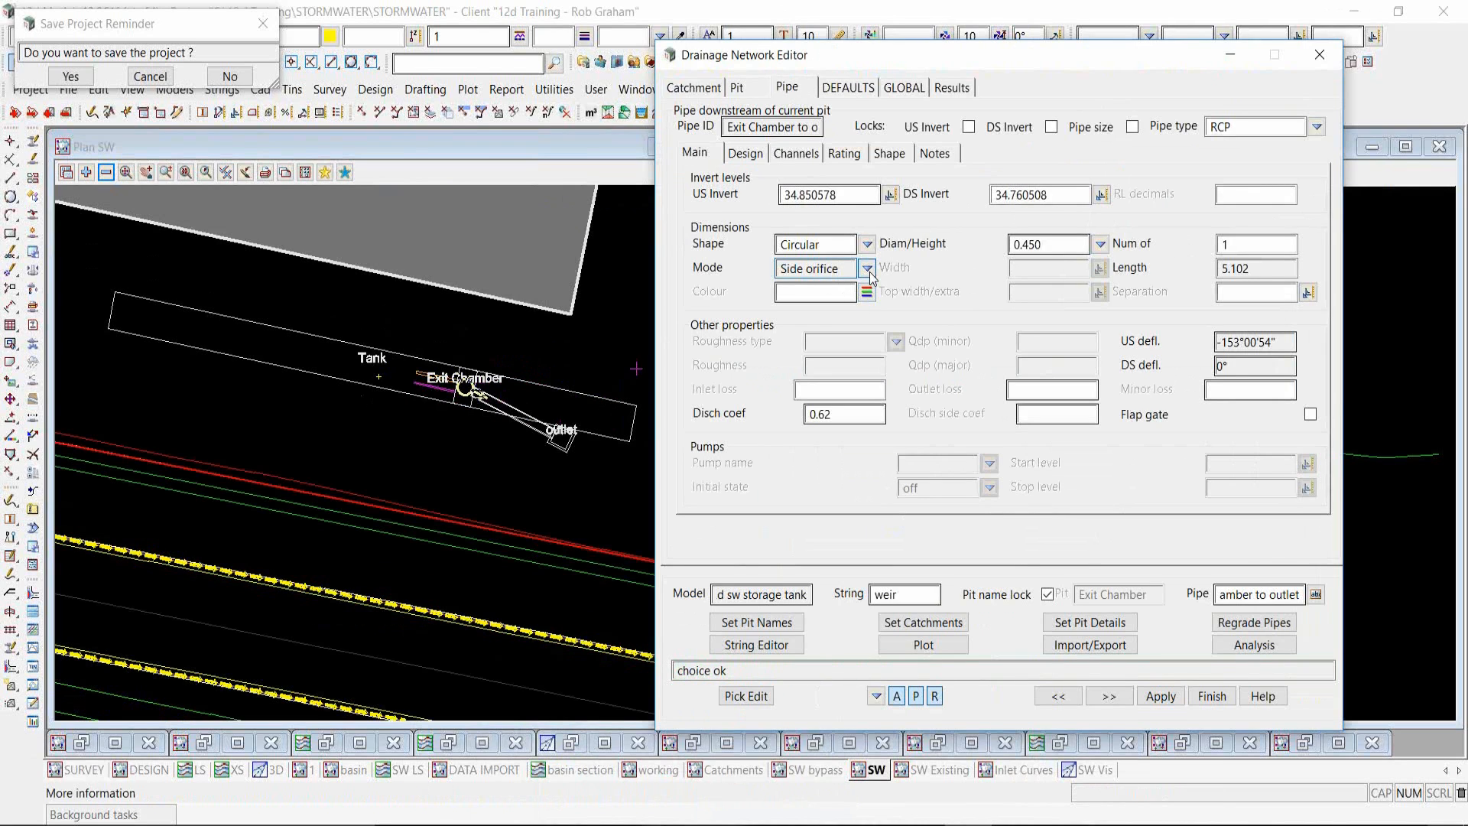
pyautogui.click(867, 269)
pyautogui.click(897, 308)
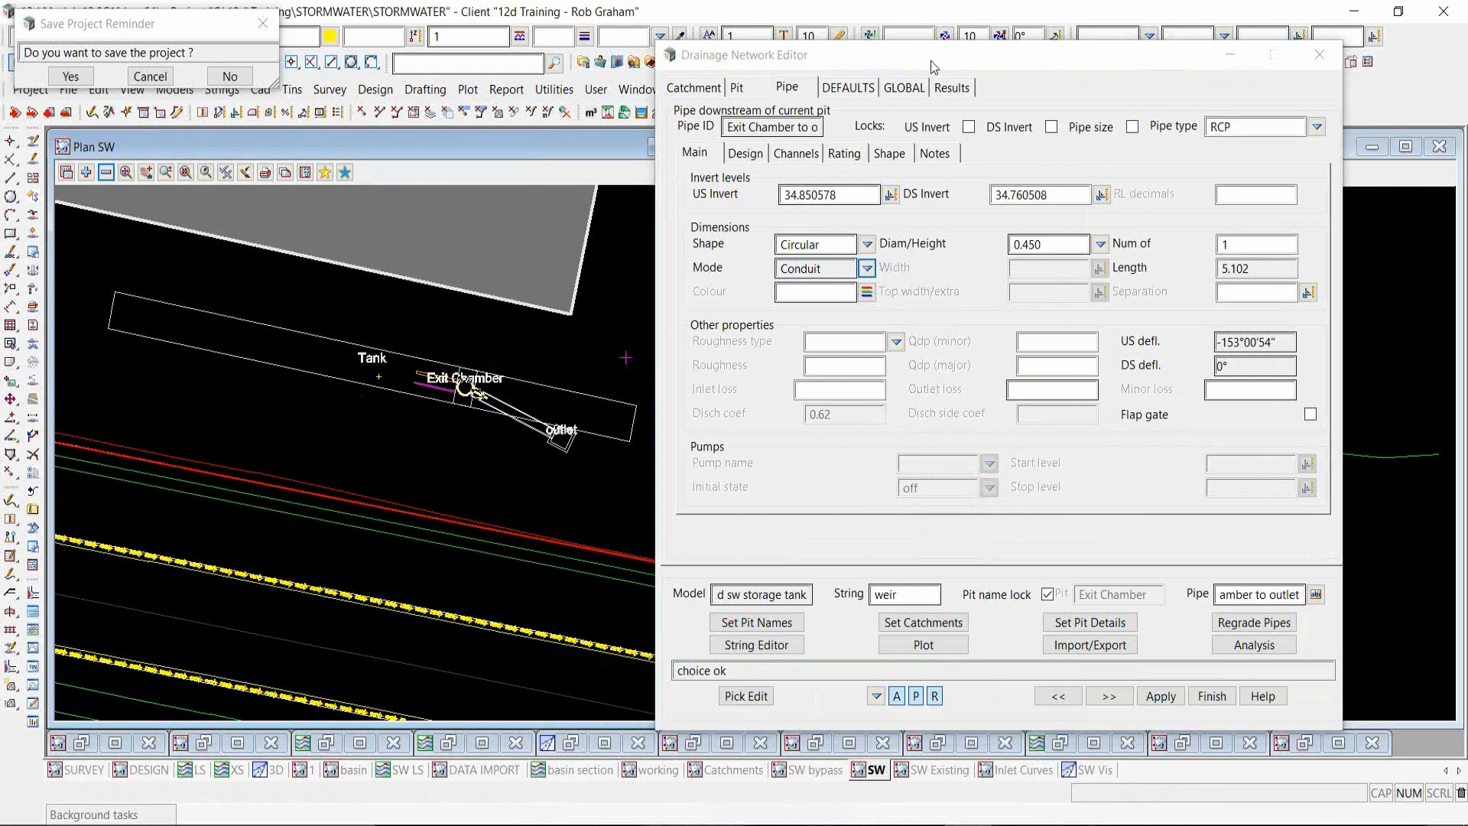
# - Compare the lengthened tank with the building in plan and finish the network editing
pyautogui.moveTo(930, 61); pyautogui.dragTo(769, 544)
pyautogui.moveTo(986, 514); pyautogui.dragTo(1108, 31)
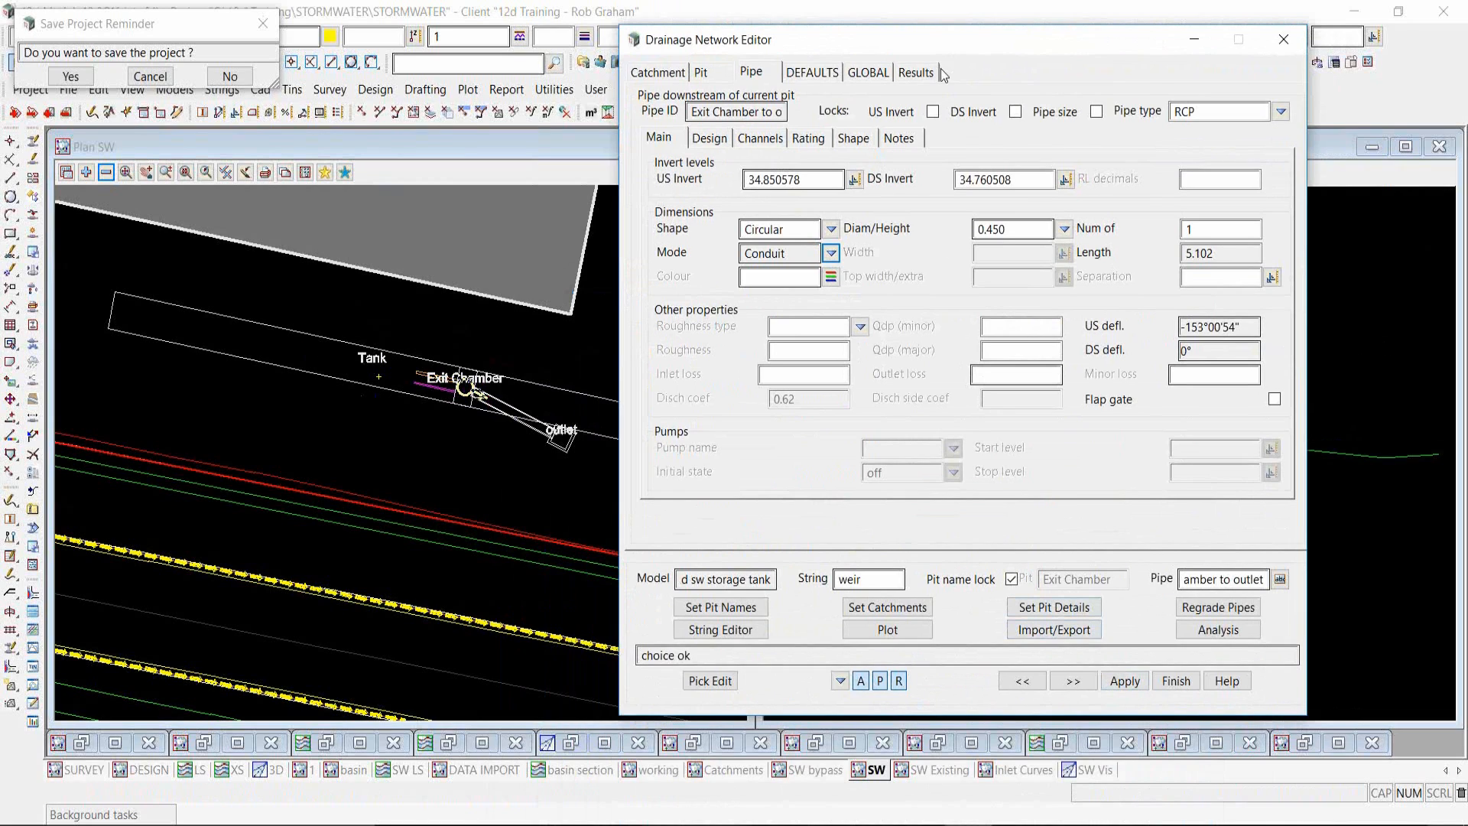
pyautogui.click(352, 461)
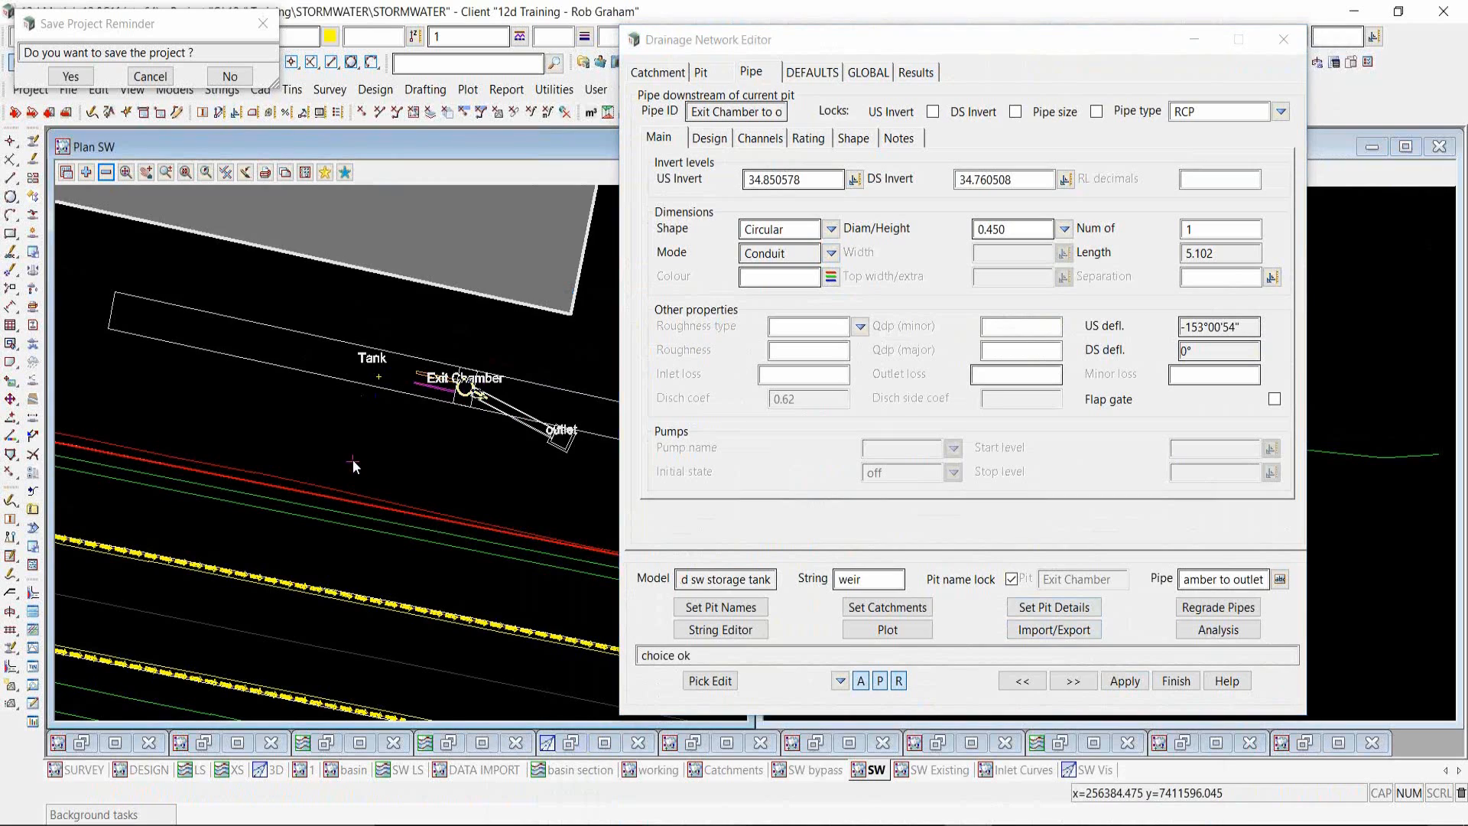
pyautogui.scroll(-2, 282, 404)
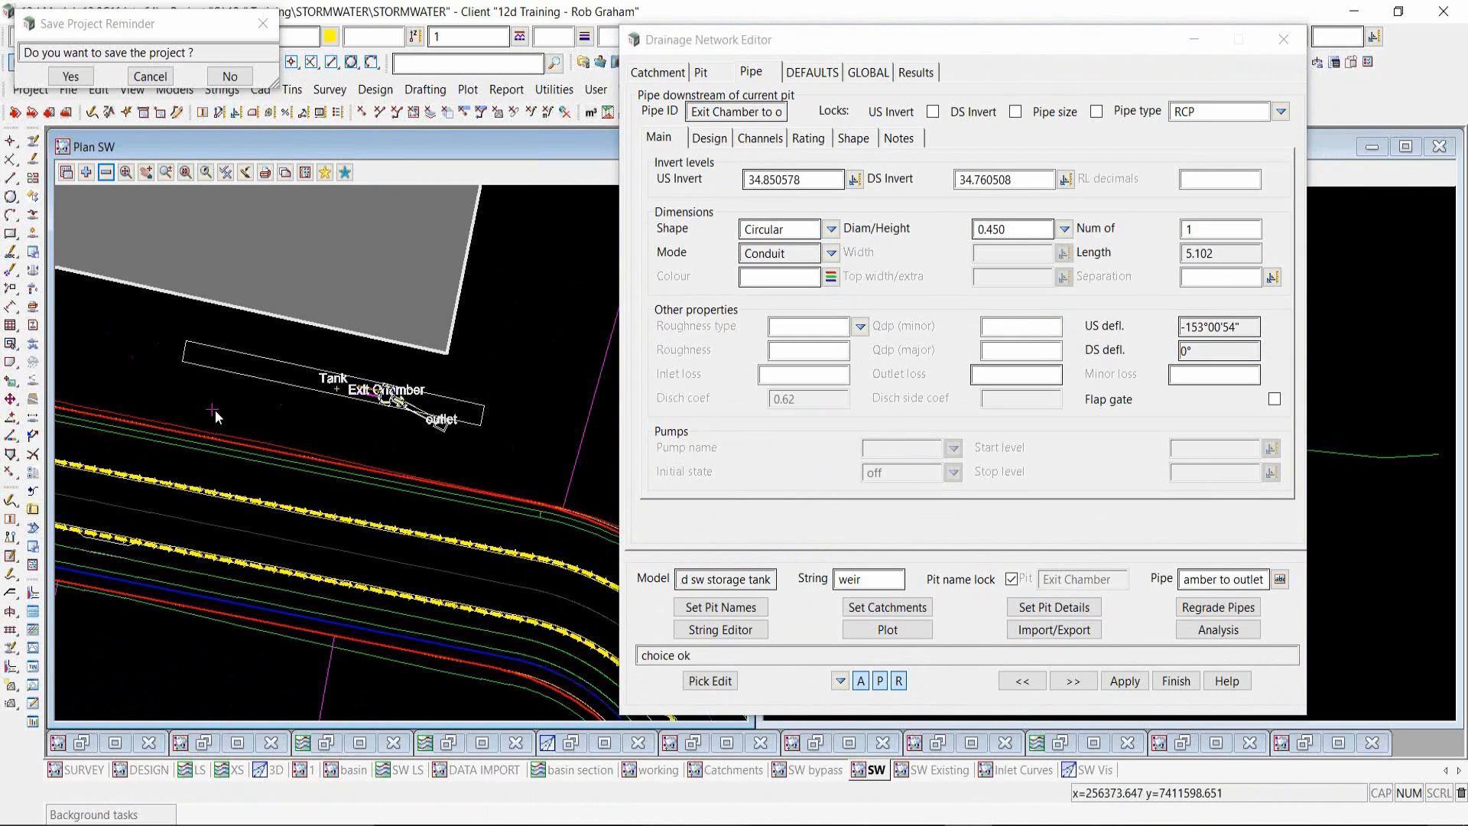
pyautogui.scroll(-2, 208, 397)
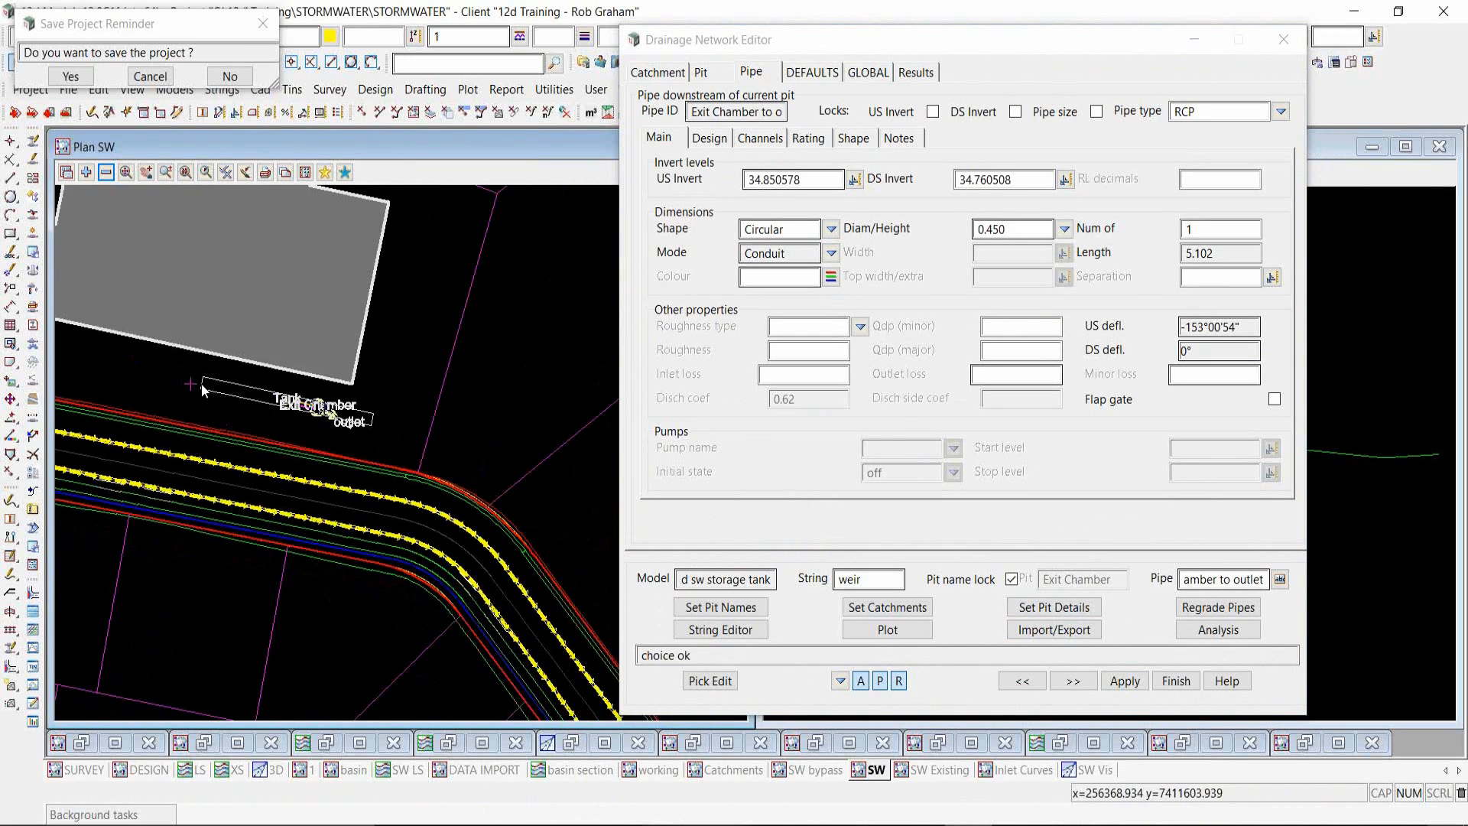
pyautogui.click(1182, 690)
pyautogui.click(1180, 687)
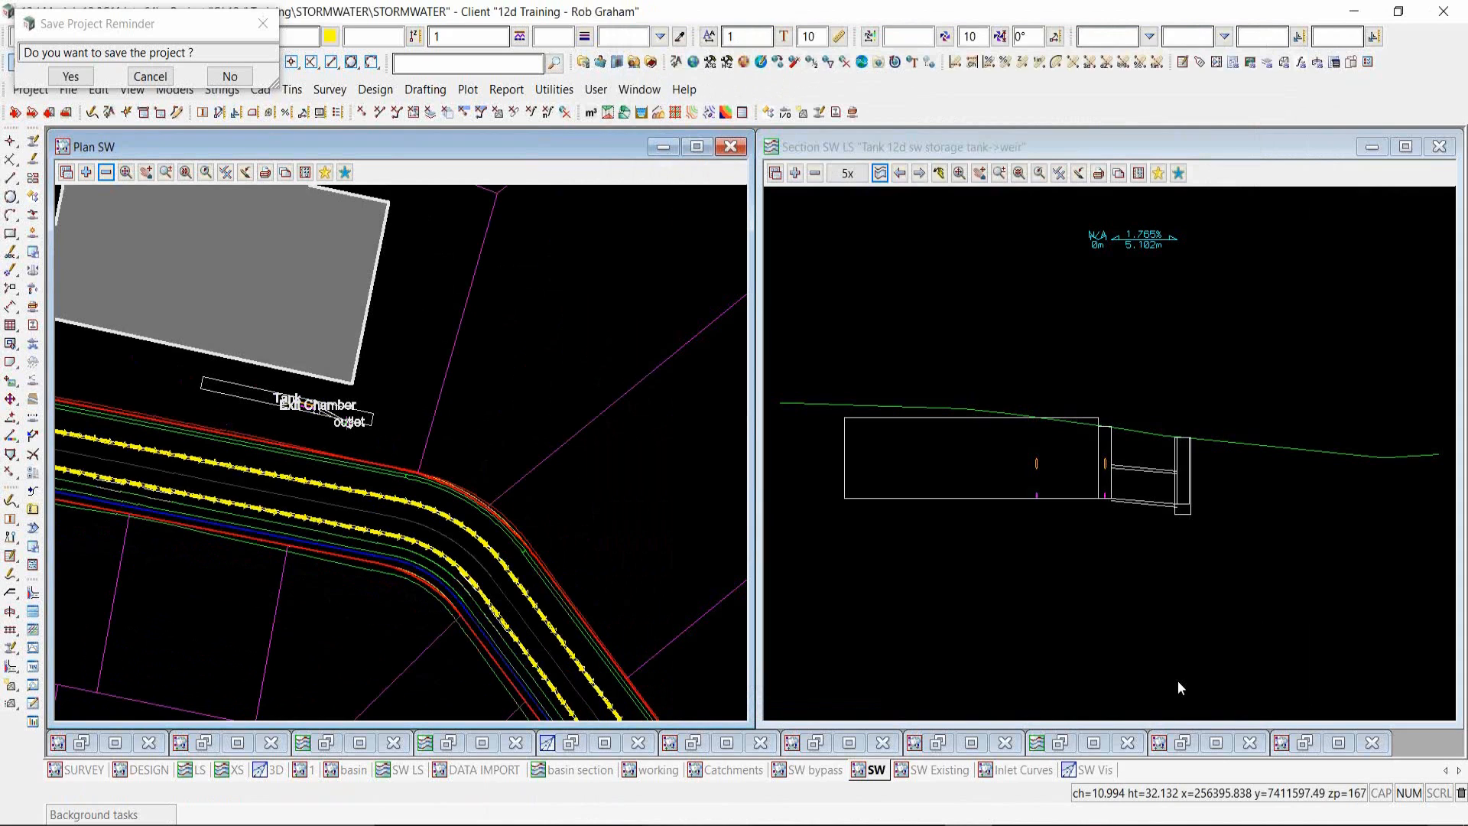
# - Start a translation and select the tank pit's vertex with a rectangle, using Vertices inside and processing only the selected vertices
pyautogui.scroll(2, 1008, 340)
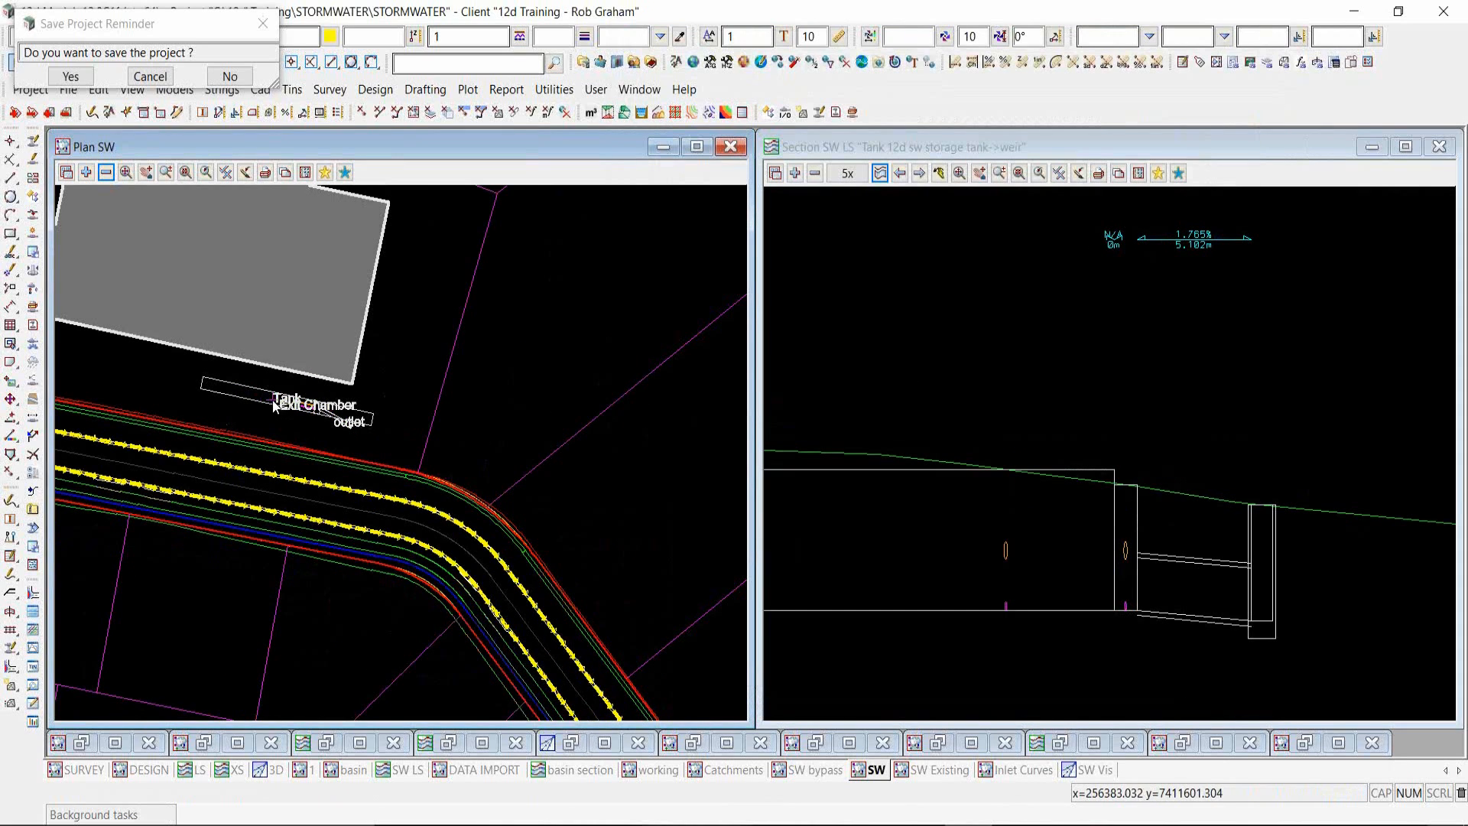
pyautogui.scroll(2, 274, 404)
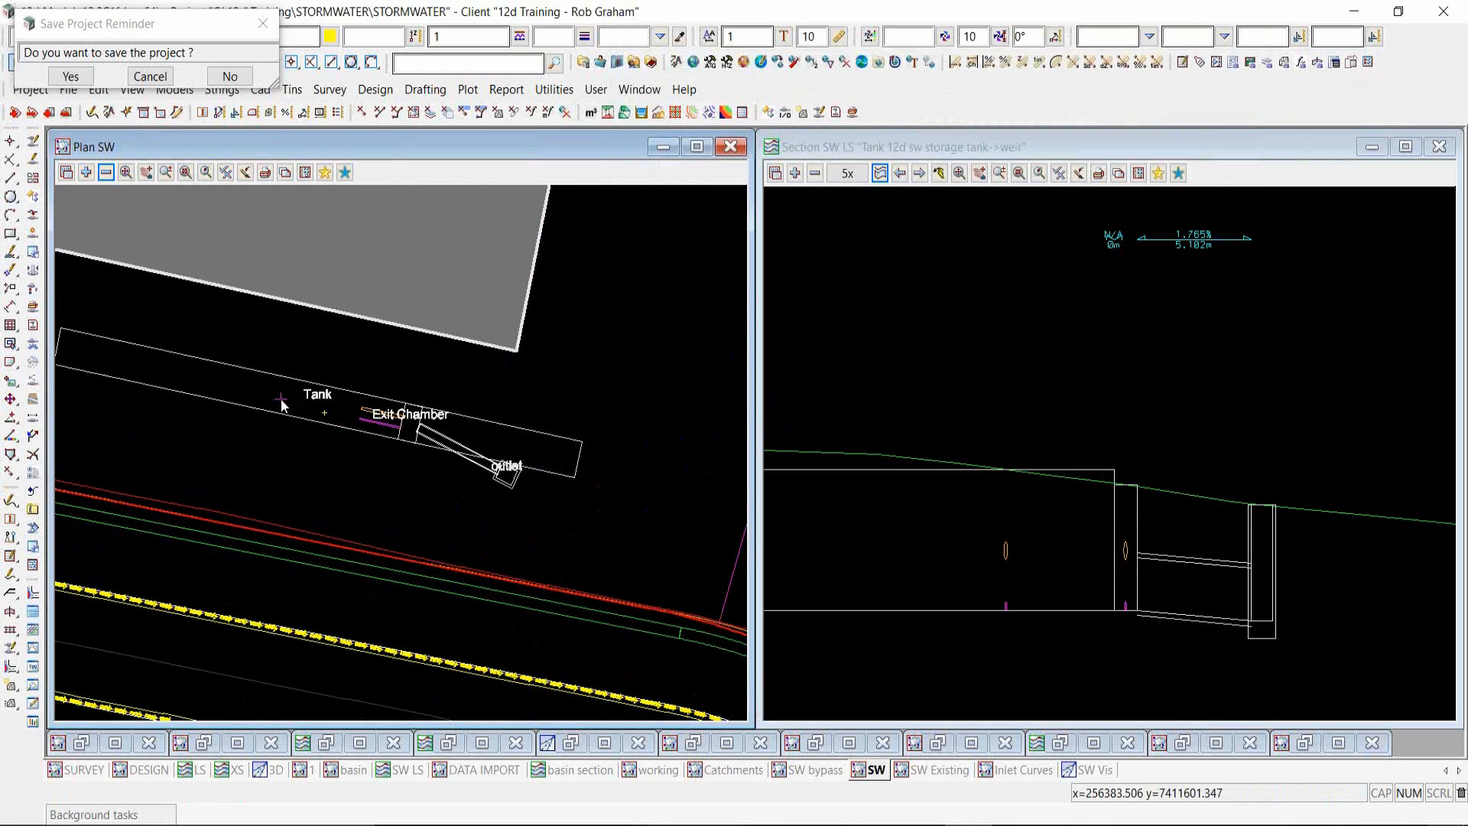
pyautogui.click(554, 90)
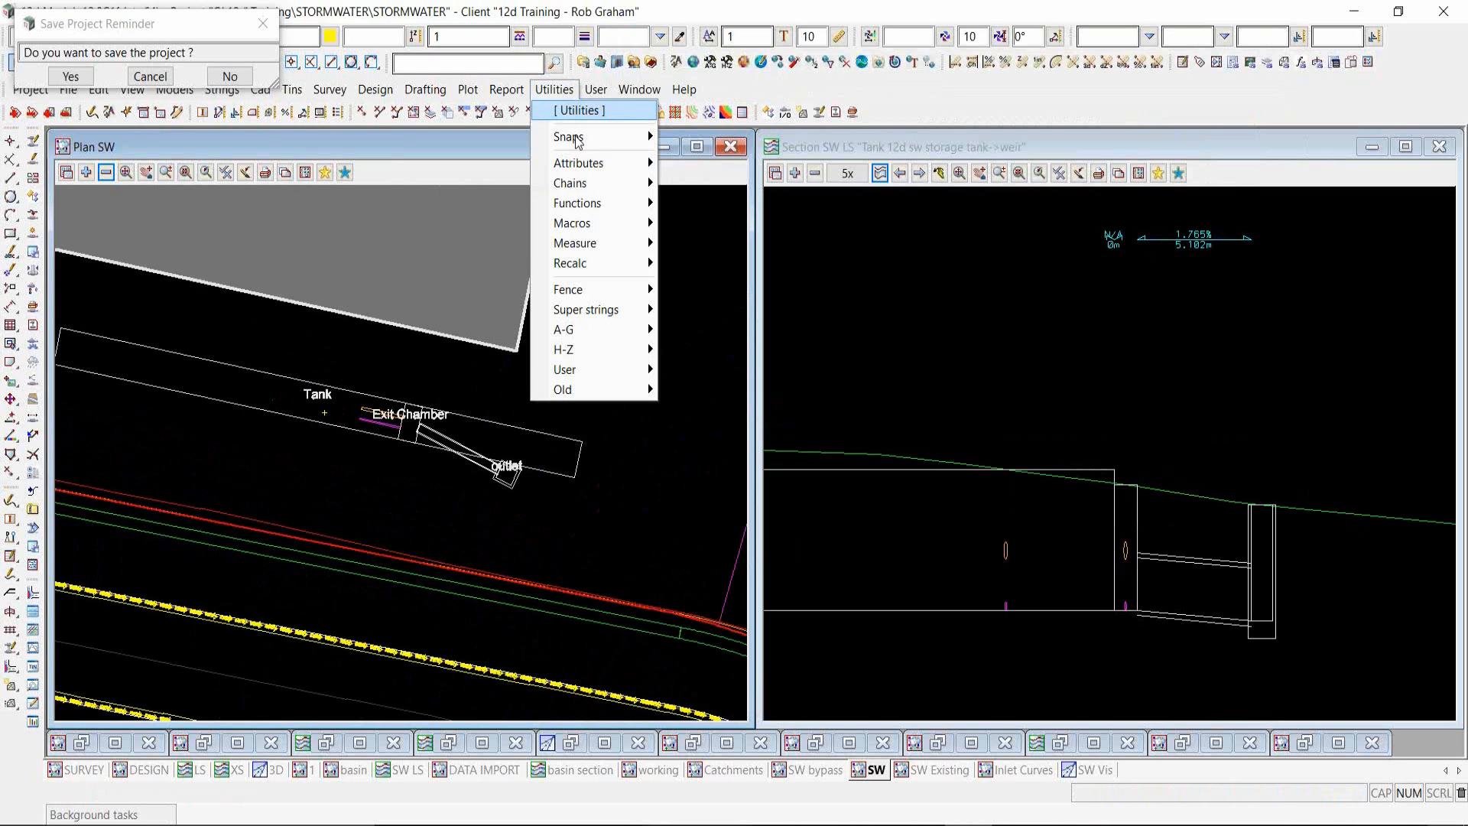
pyautogui.moveTo(642, 348)
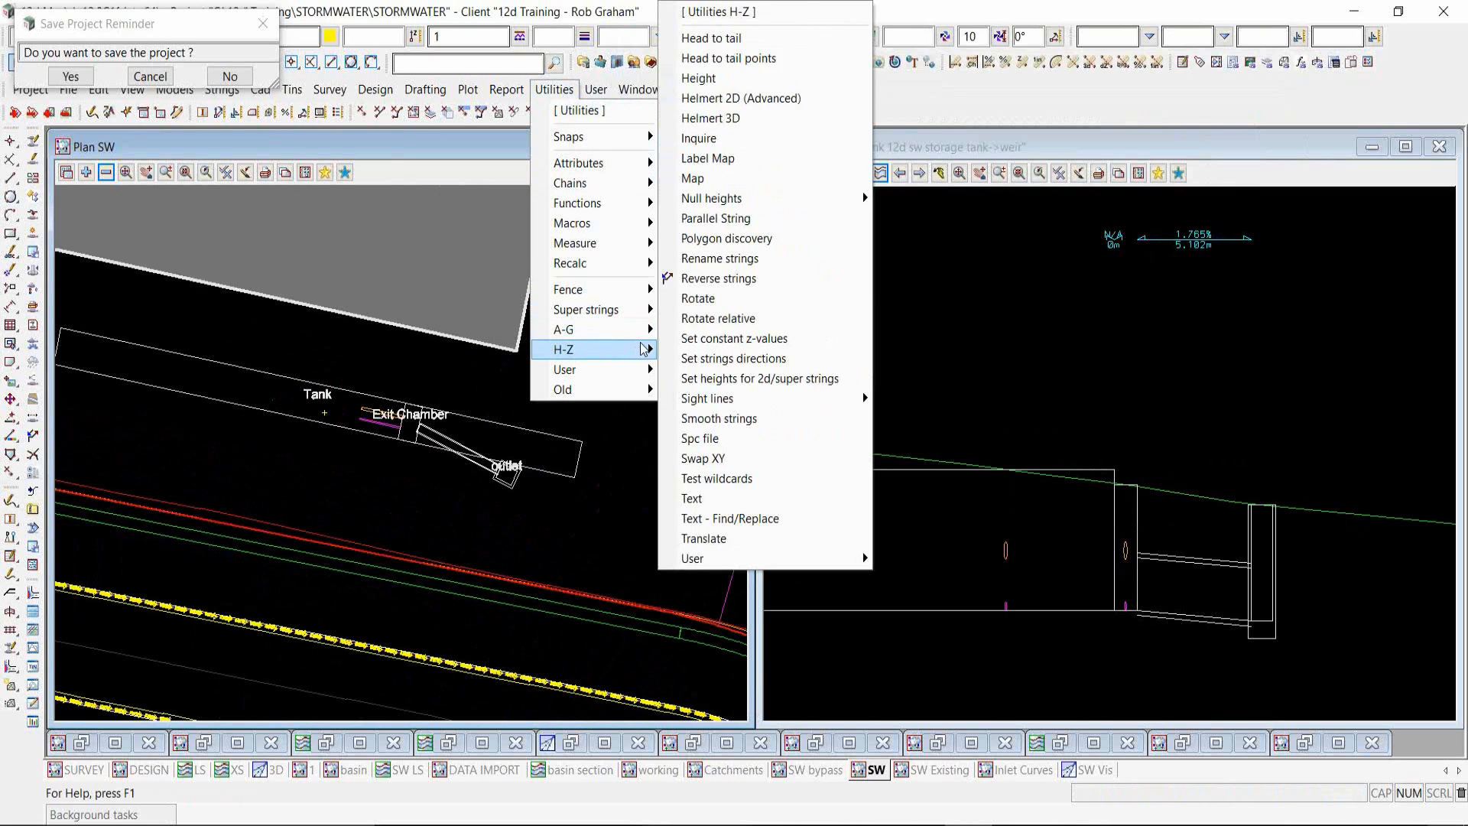
pyautogui.click(742, 538)
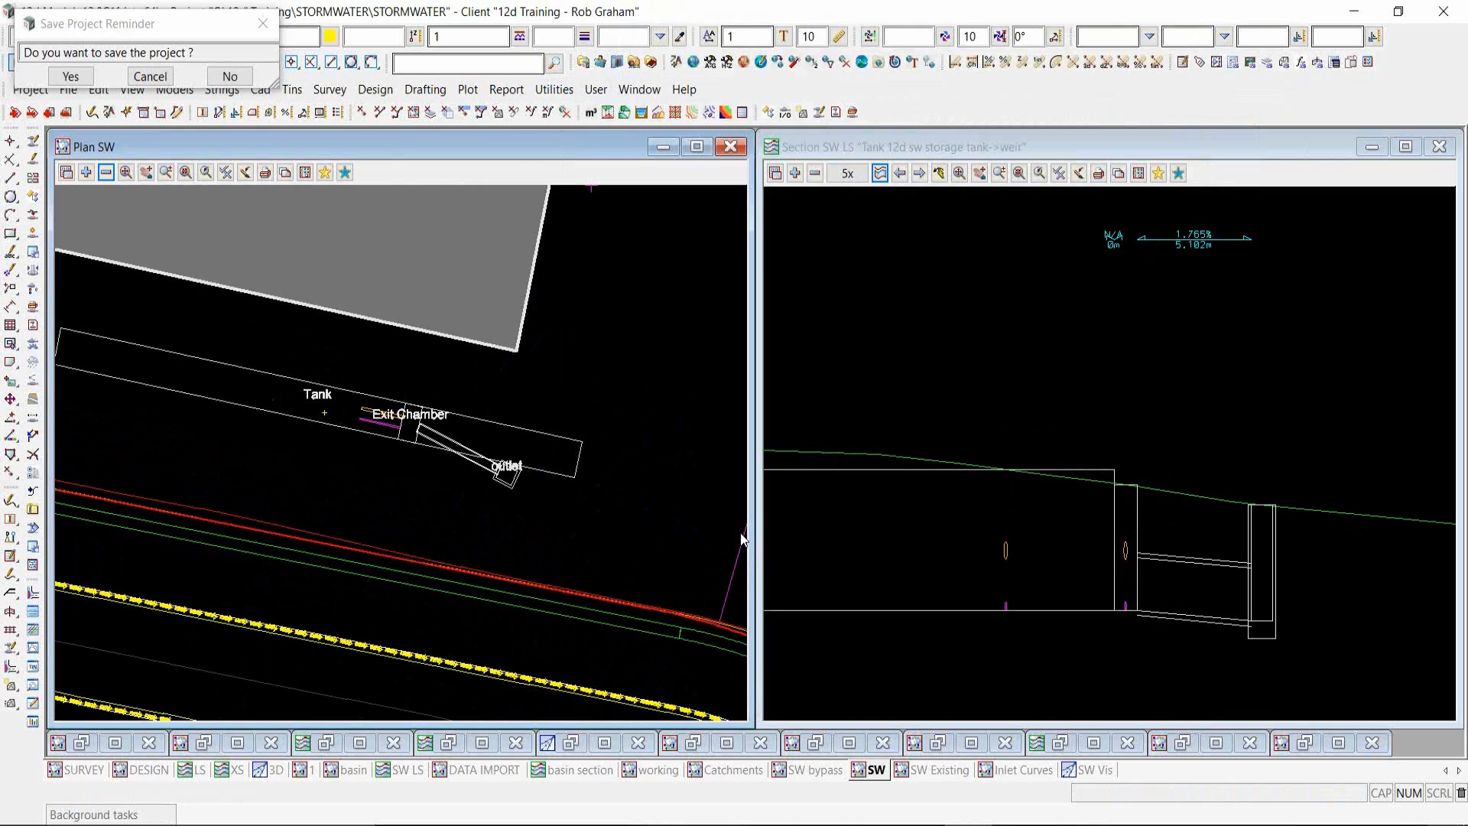
pyautogui.moveTo(790, 496); pyautogui.dragTo(728, 162)
pyautogui.click(792, 209)
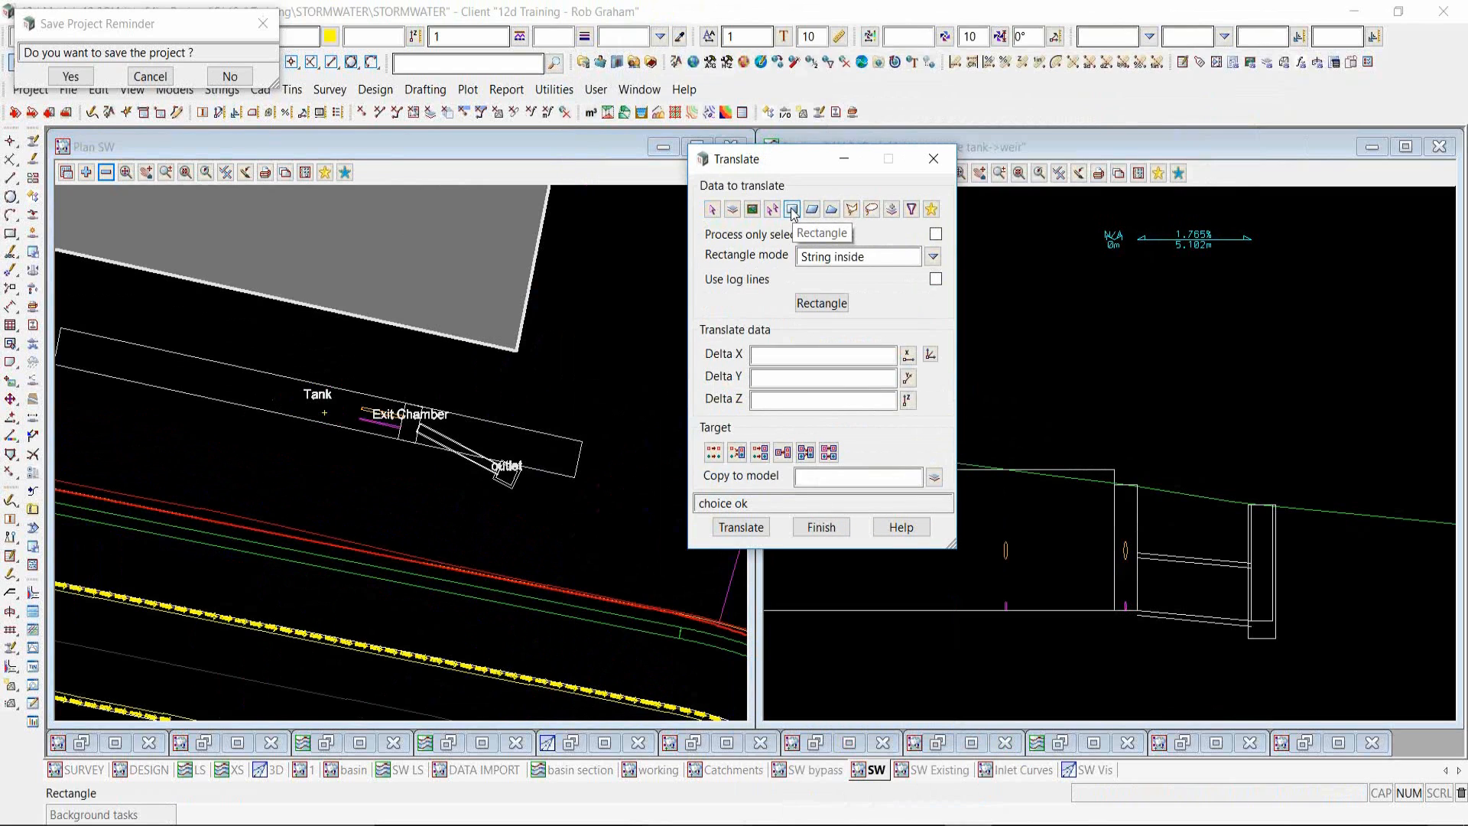
pyautogui.click(892, 232)
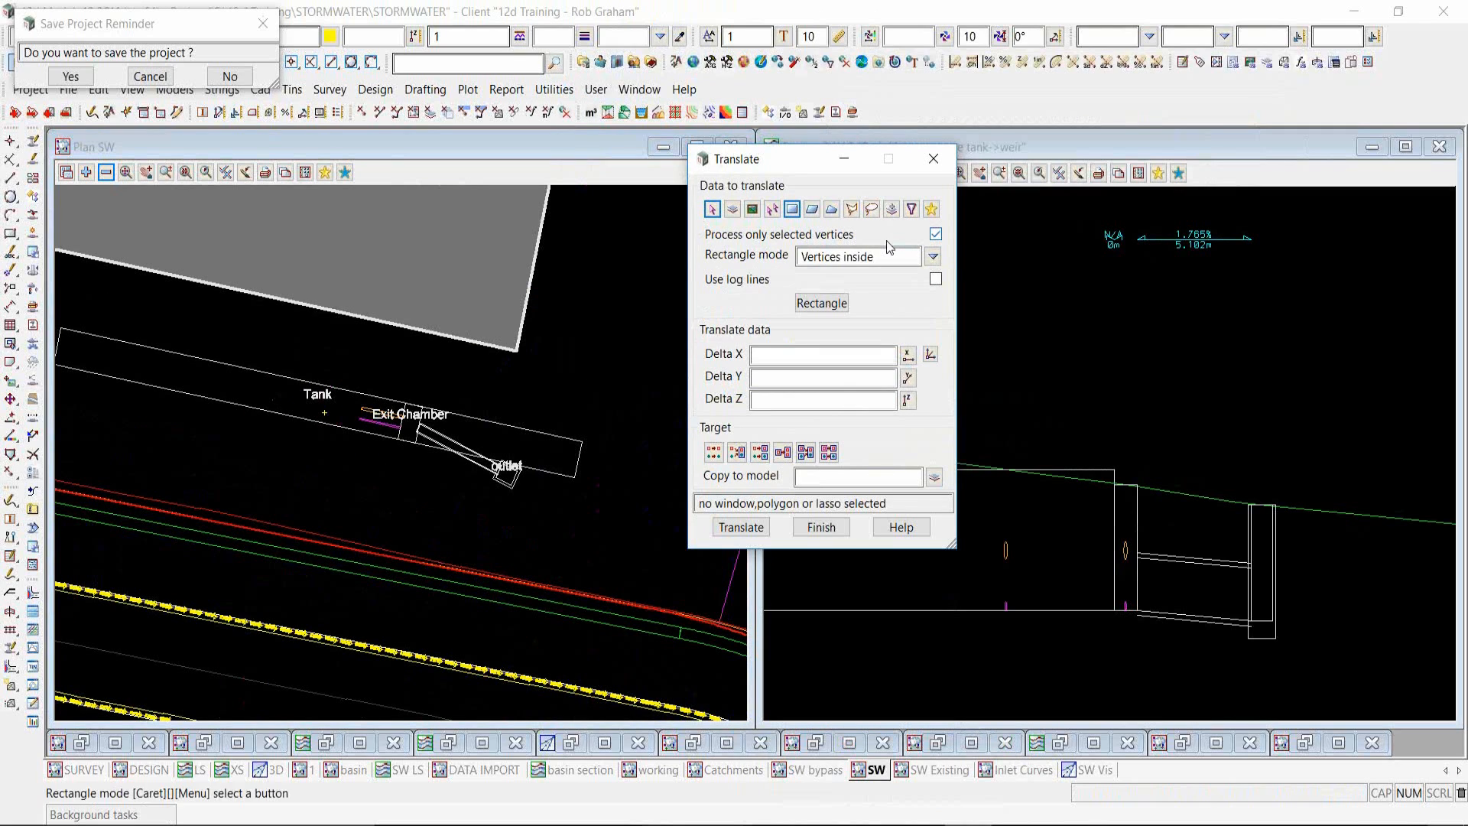
pyautogui.click(838, 303)
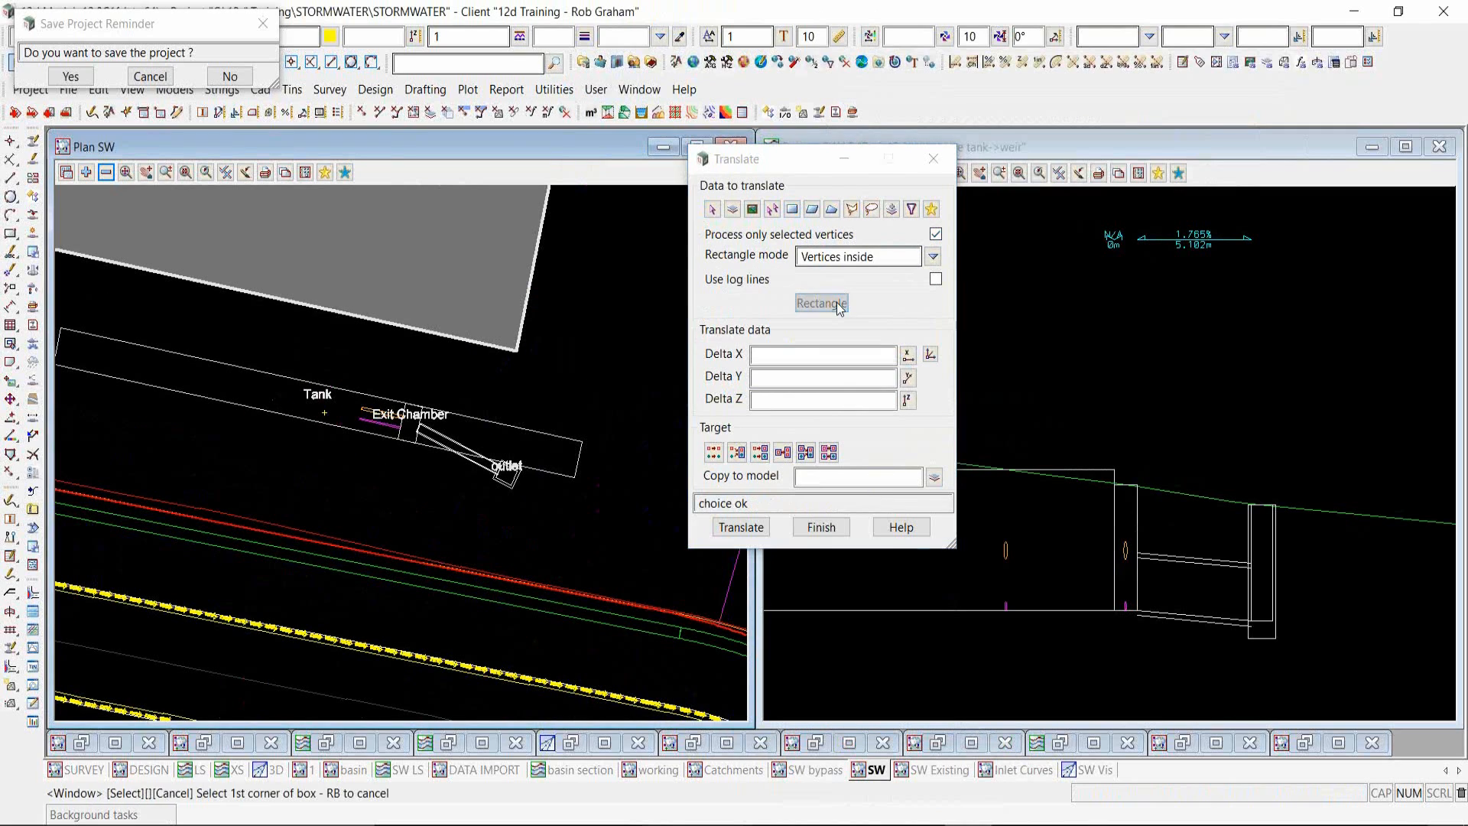
pyautogui.click(292, 391)
pyautogui.click(334, 415)
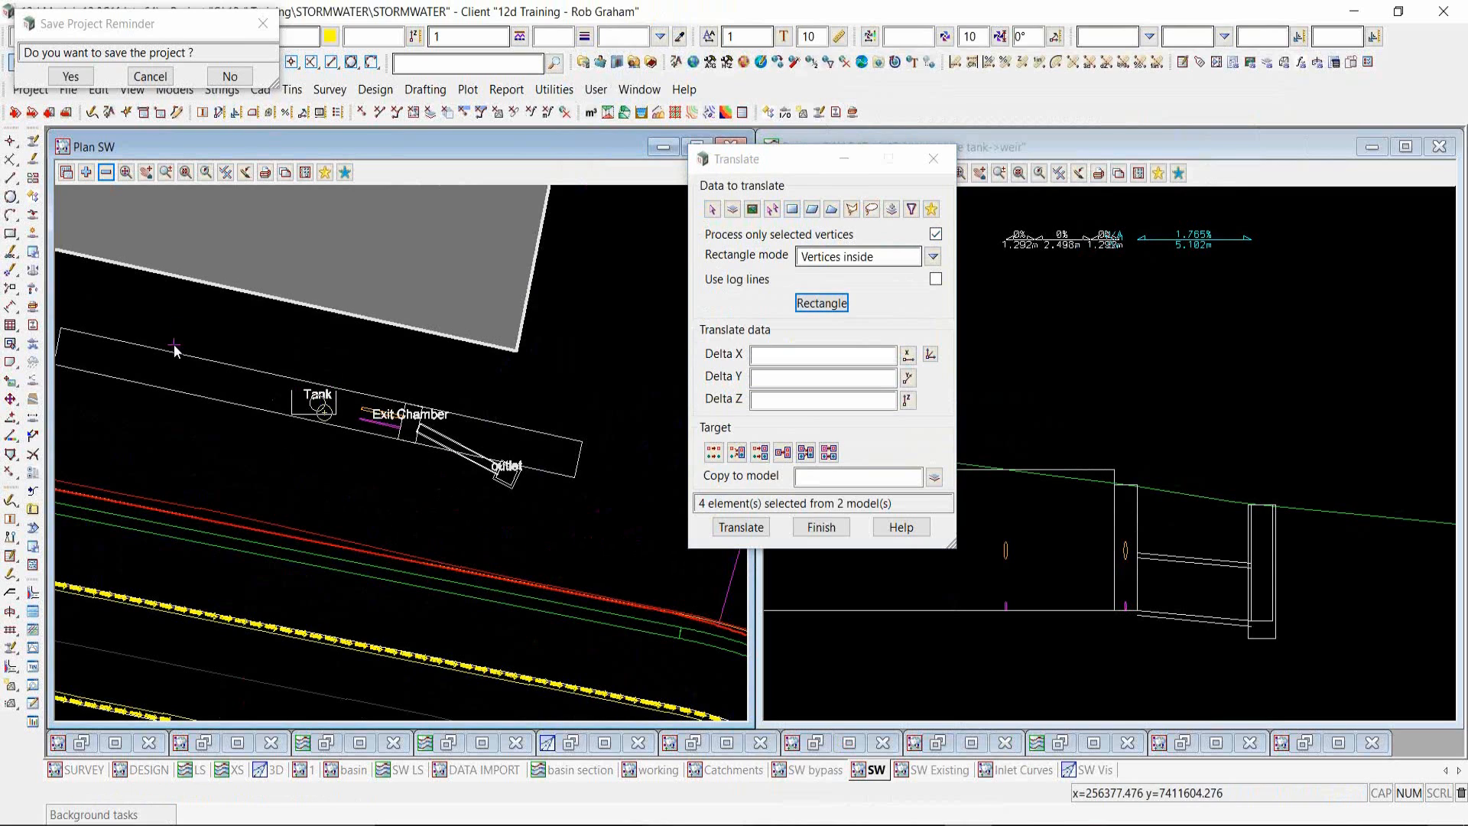
pyautogui.click(106, 179)
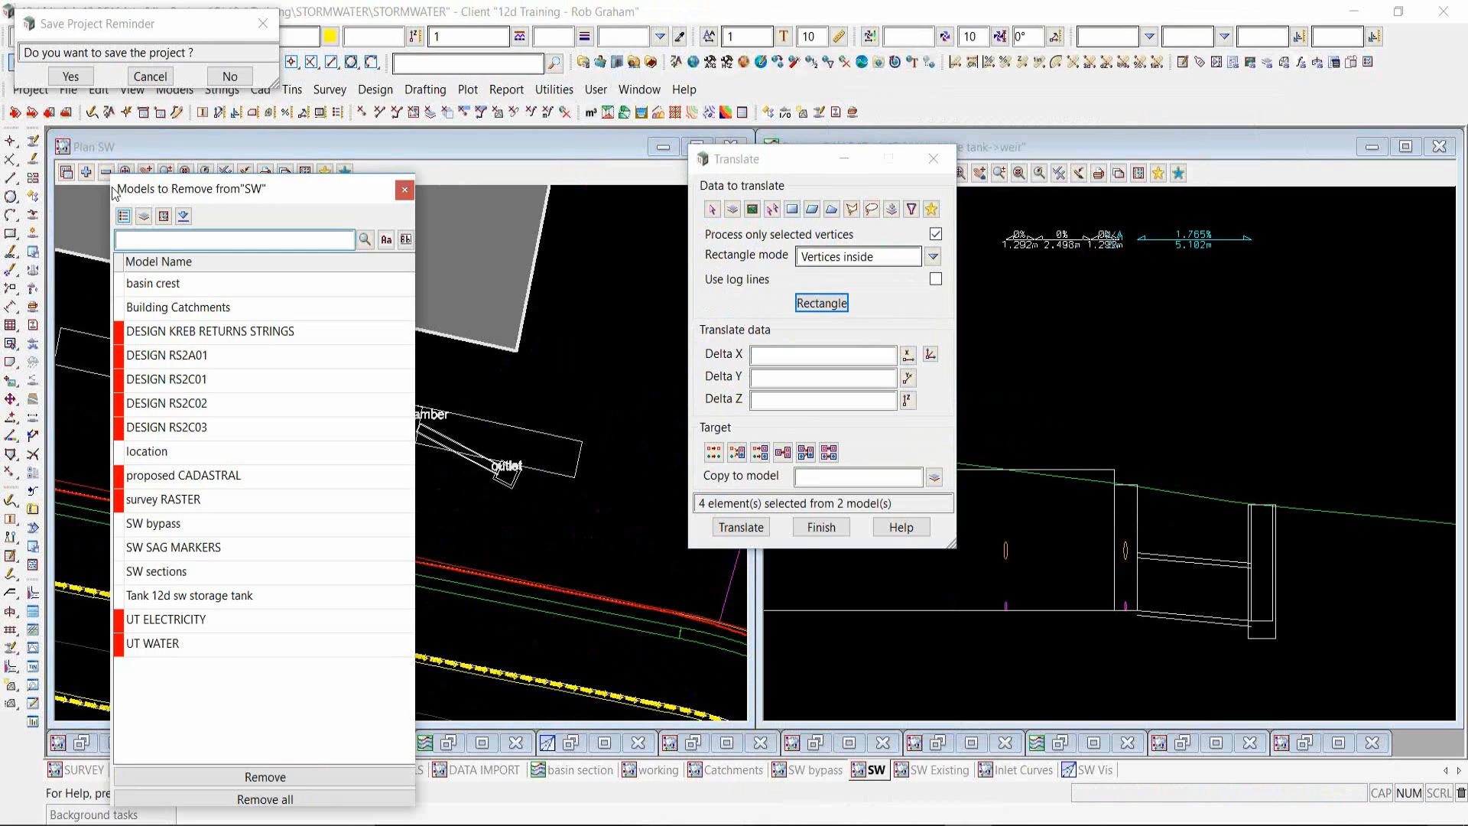
pyautogui.click(412, 194)
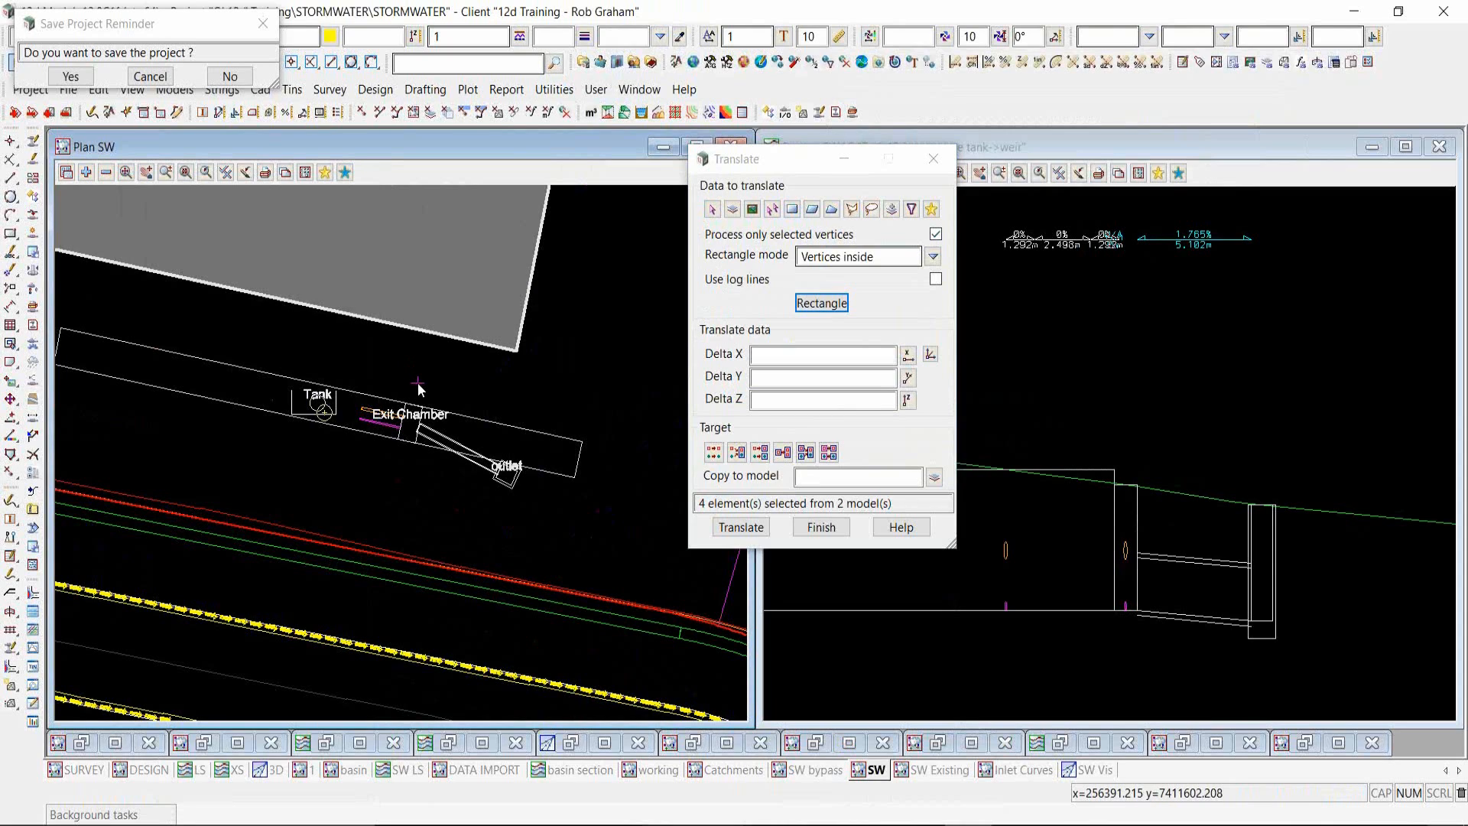
# - Target replacement of the original data and define the translation from the tank's outlet-end midpoint to just upstream of the exit chamber pipes, about -12.60 X, 2.65 Y
pyautogui.click(714, 452)
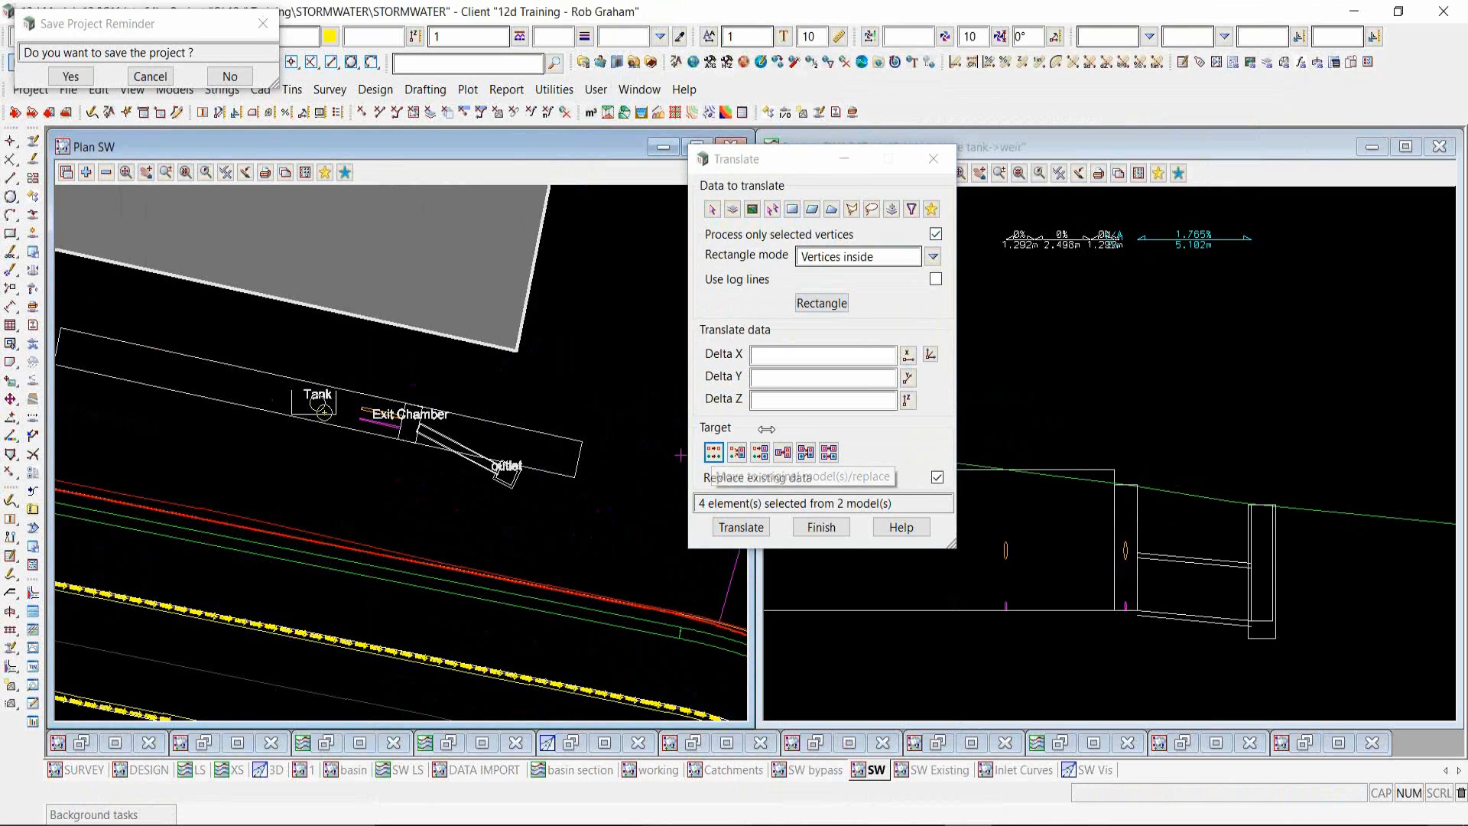
pyautogui.click(931, 354)
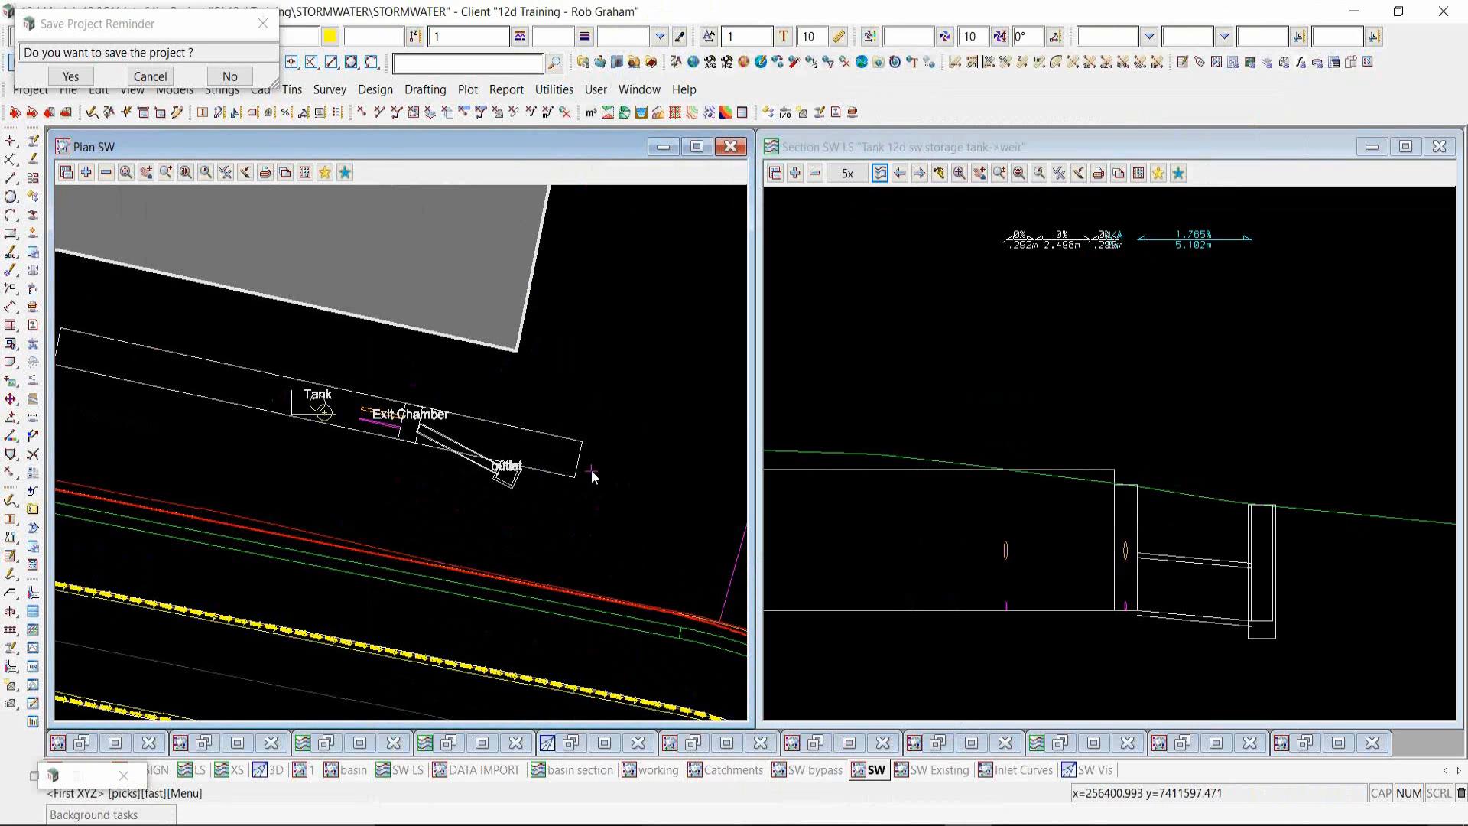
pyautogui.scroll(4, 591, 469)
pyautogui.click(573, 459)
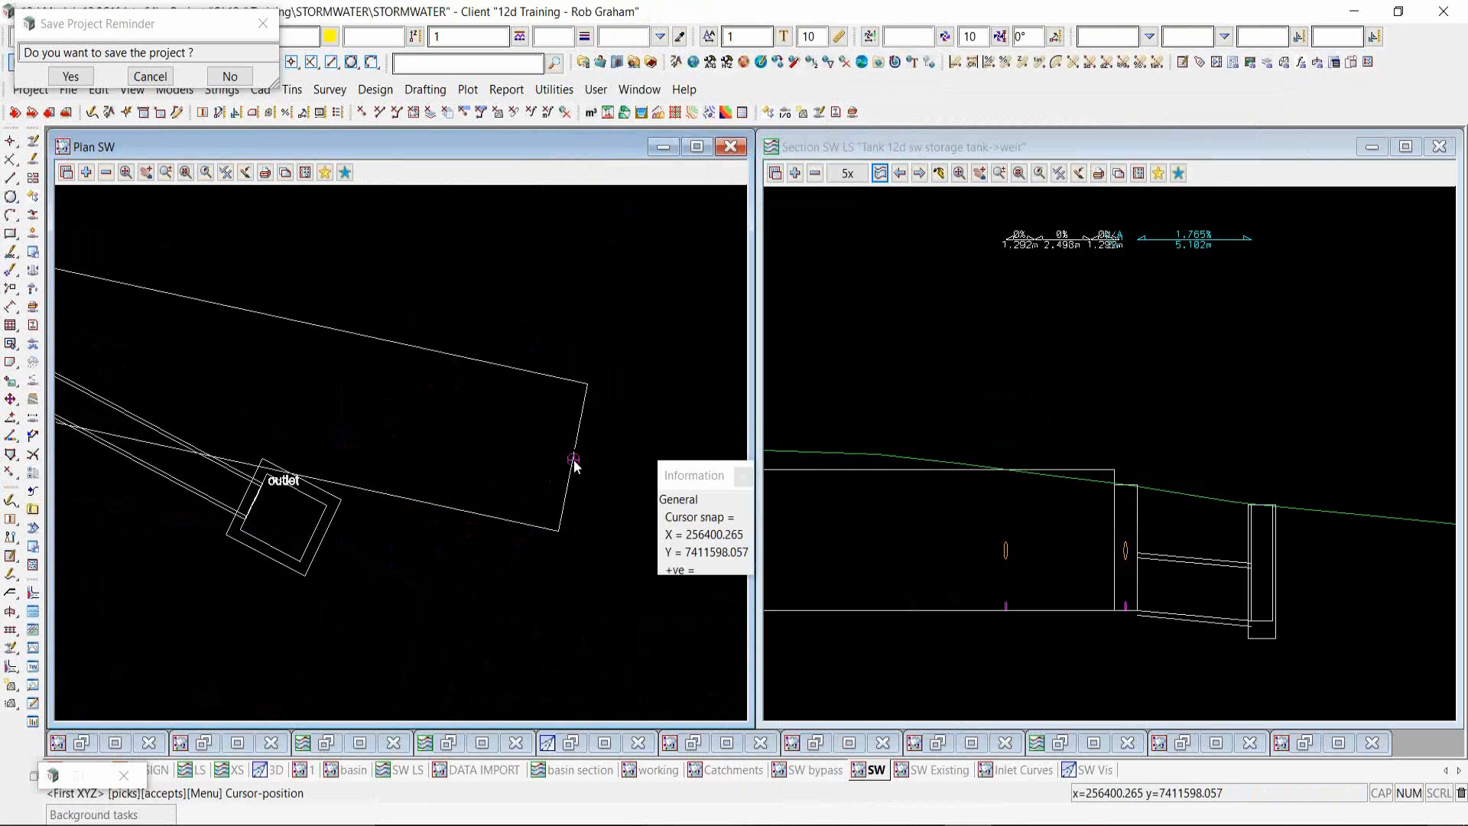
pyautogui.middleClick(574, 462)
pyautogui.scroll(-4, 654, 506)
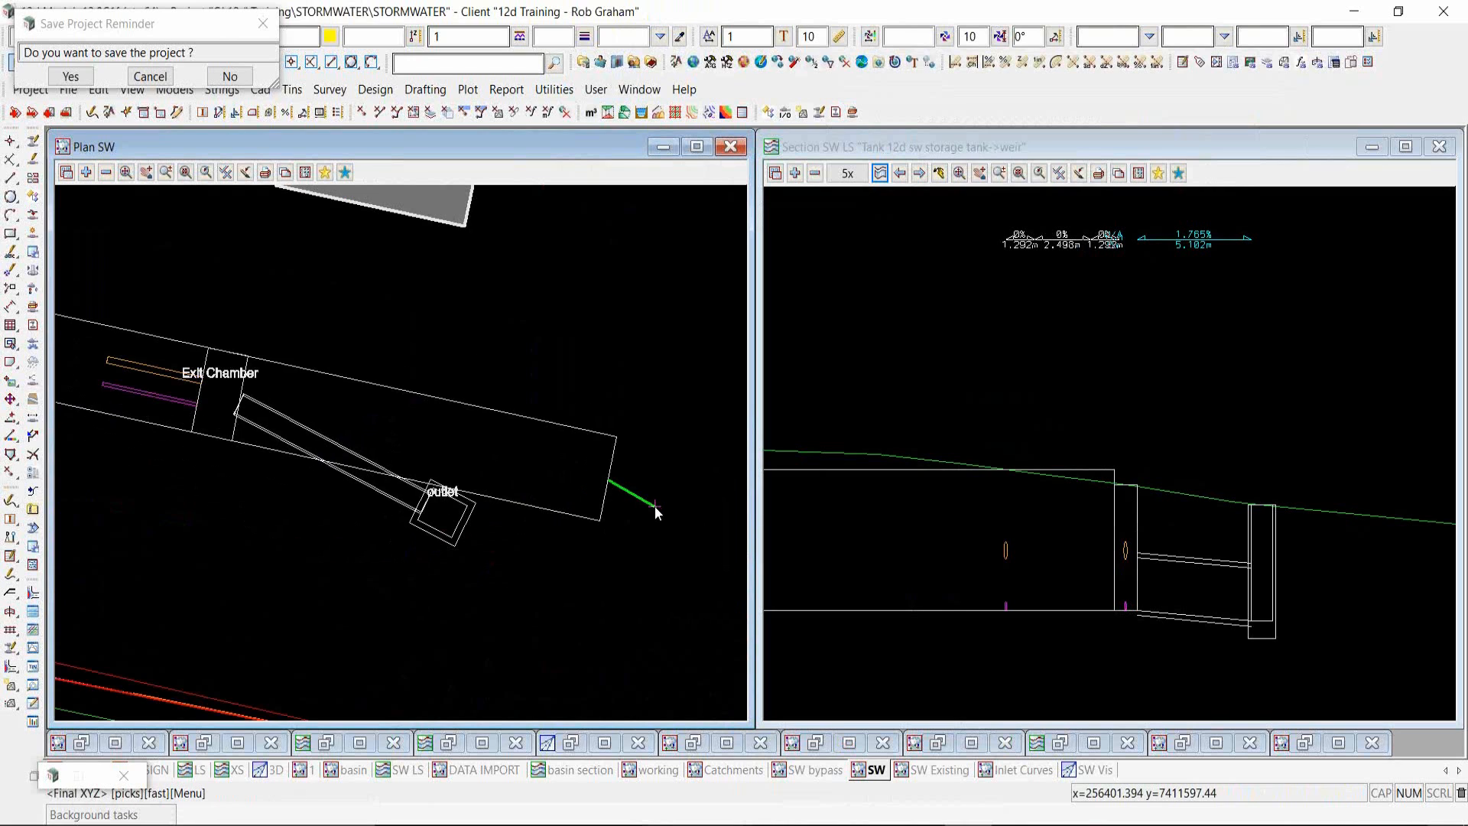
pyautogui.scroll(-2, 660, 508)
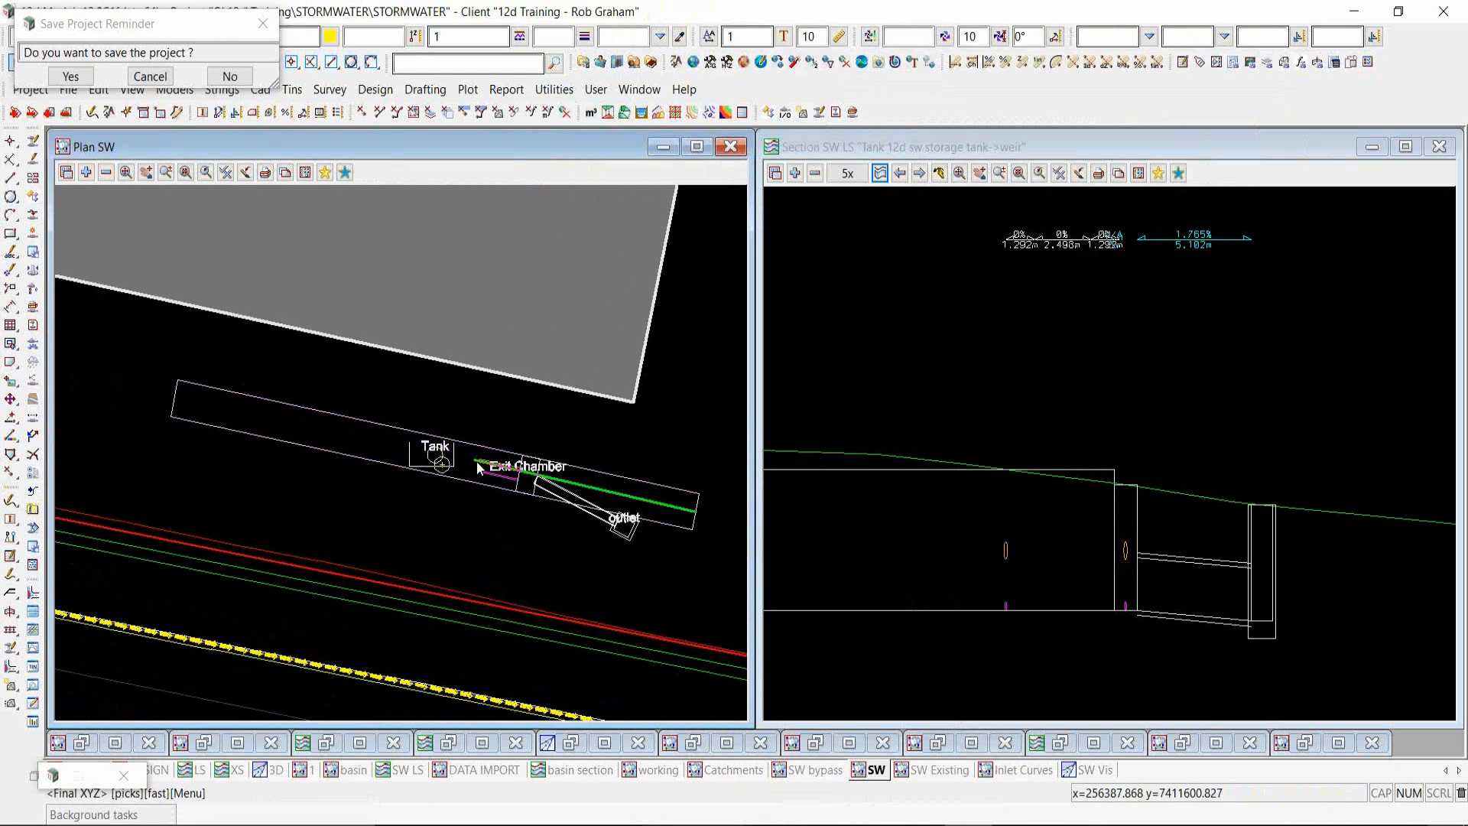
pyautogui.scroll(4, 476, 461)
pyautogui.click(449, 461)
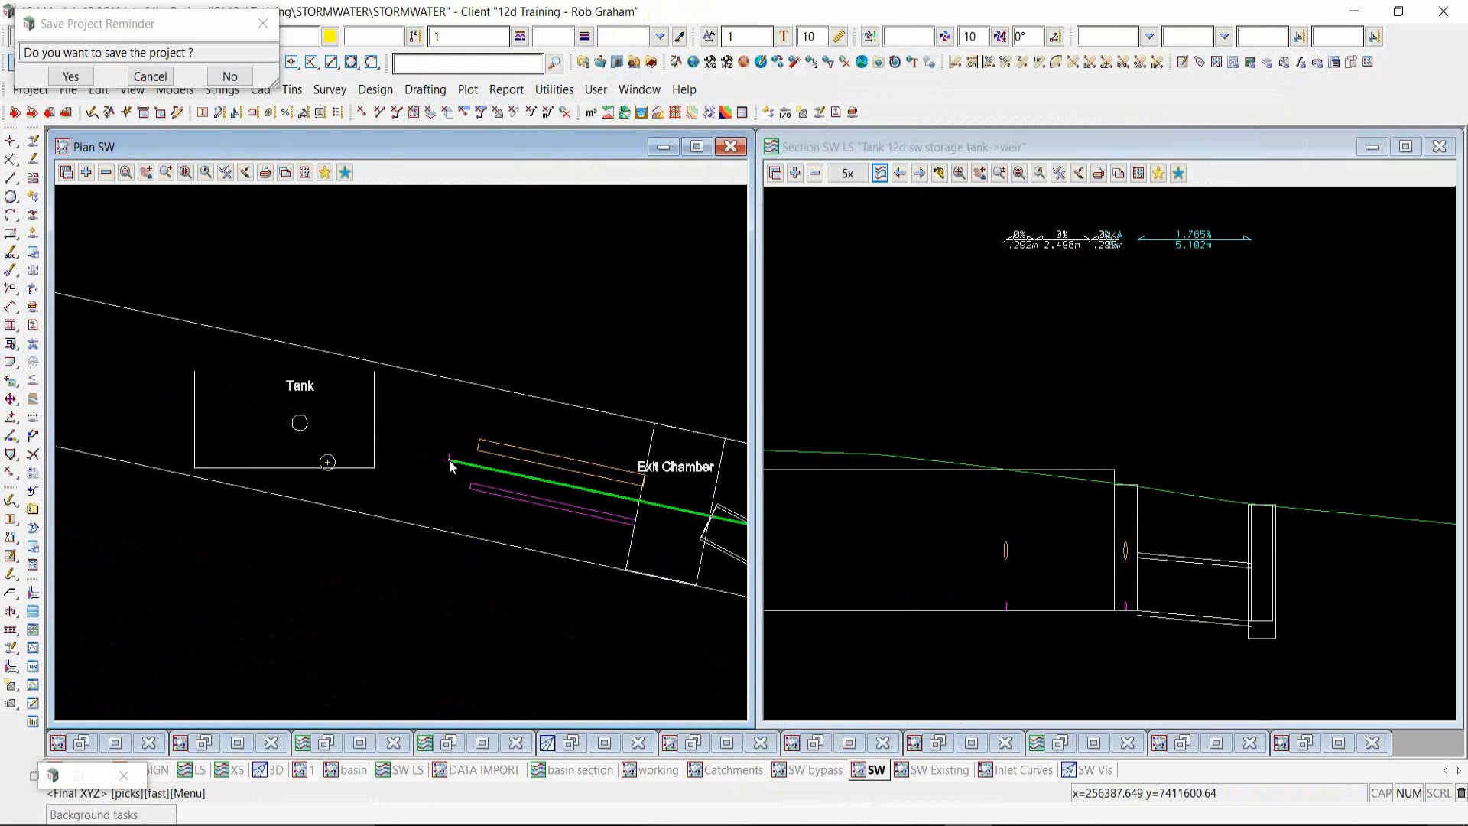
pyautogui.middleClick(439, 460)
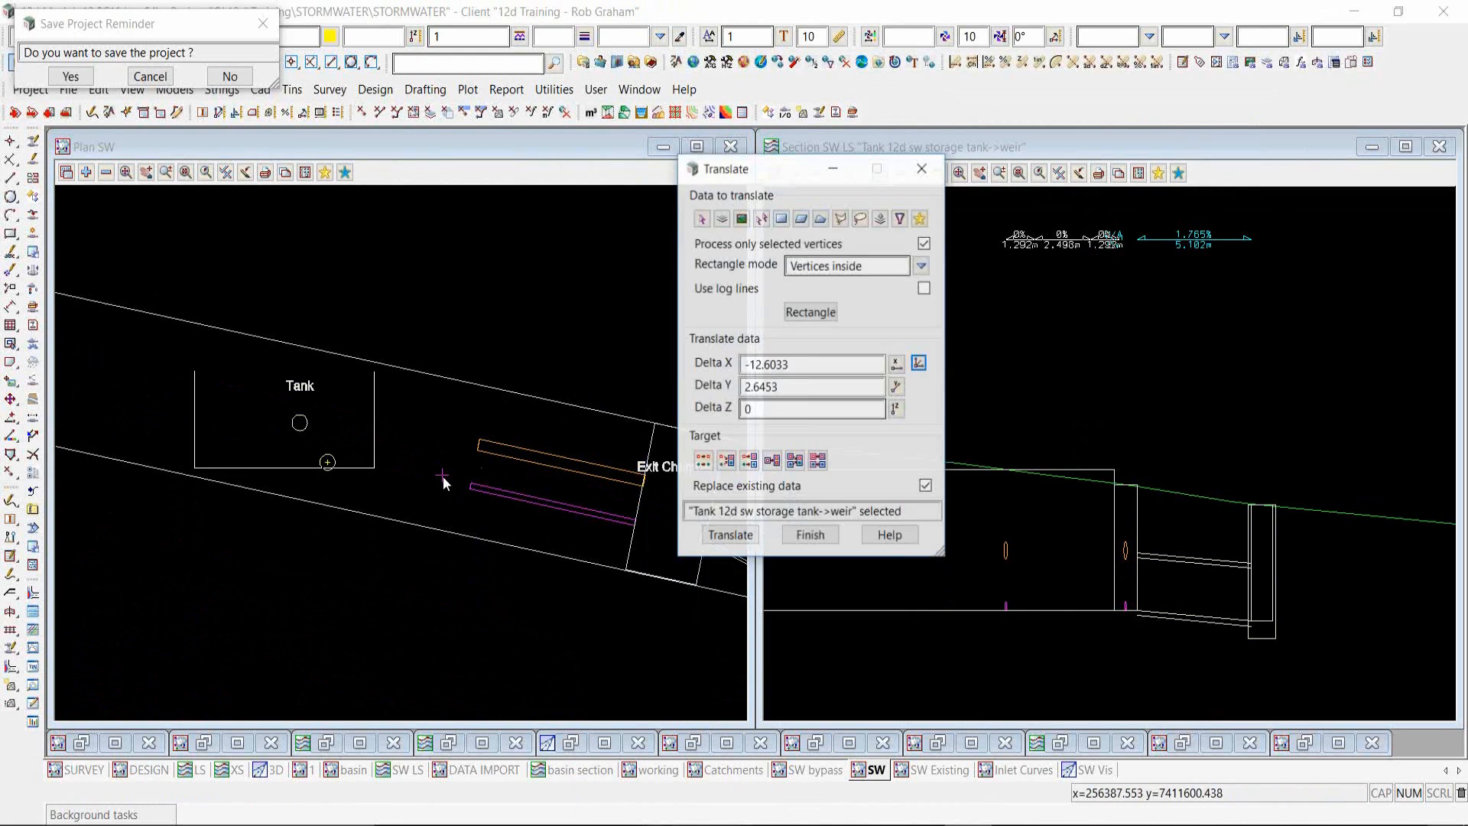
# - Run the translation on the selected tank vertex and finish the Translate command
pyautogui.click(739, 528)
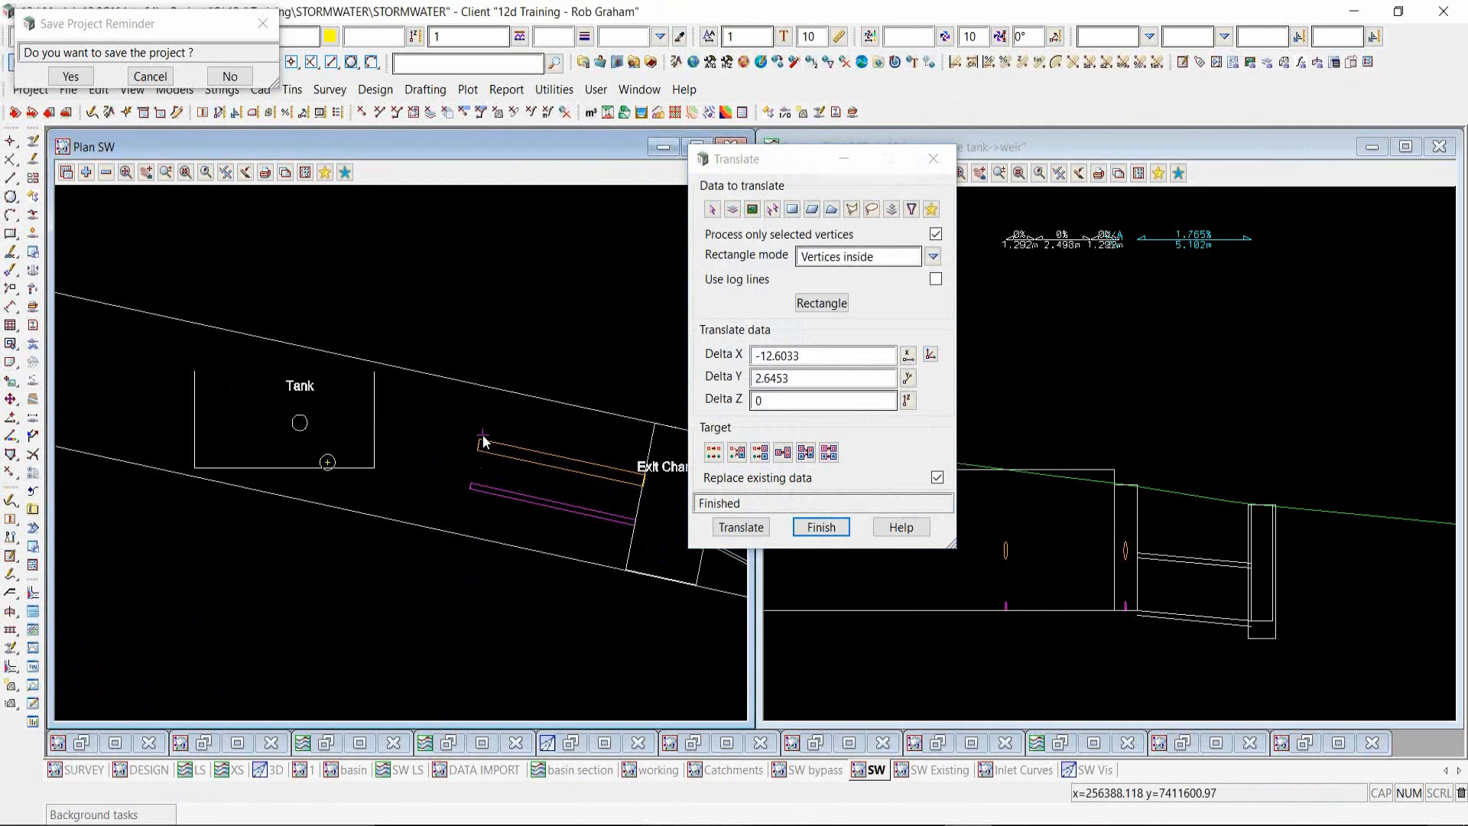
pyautogui.scroll(-3, 484, 441)
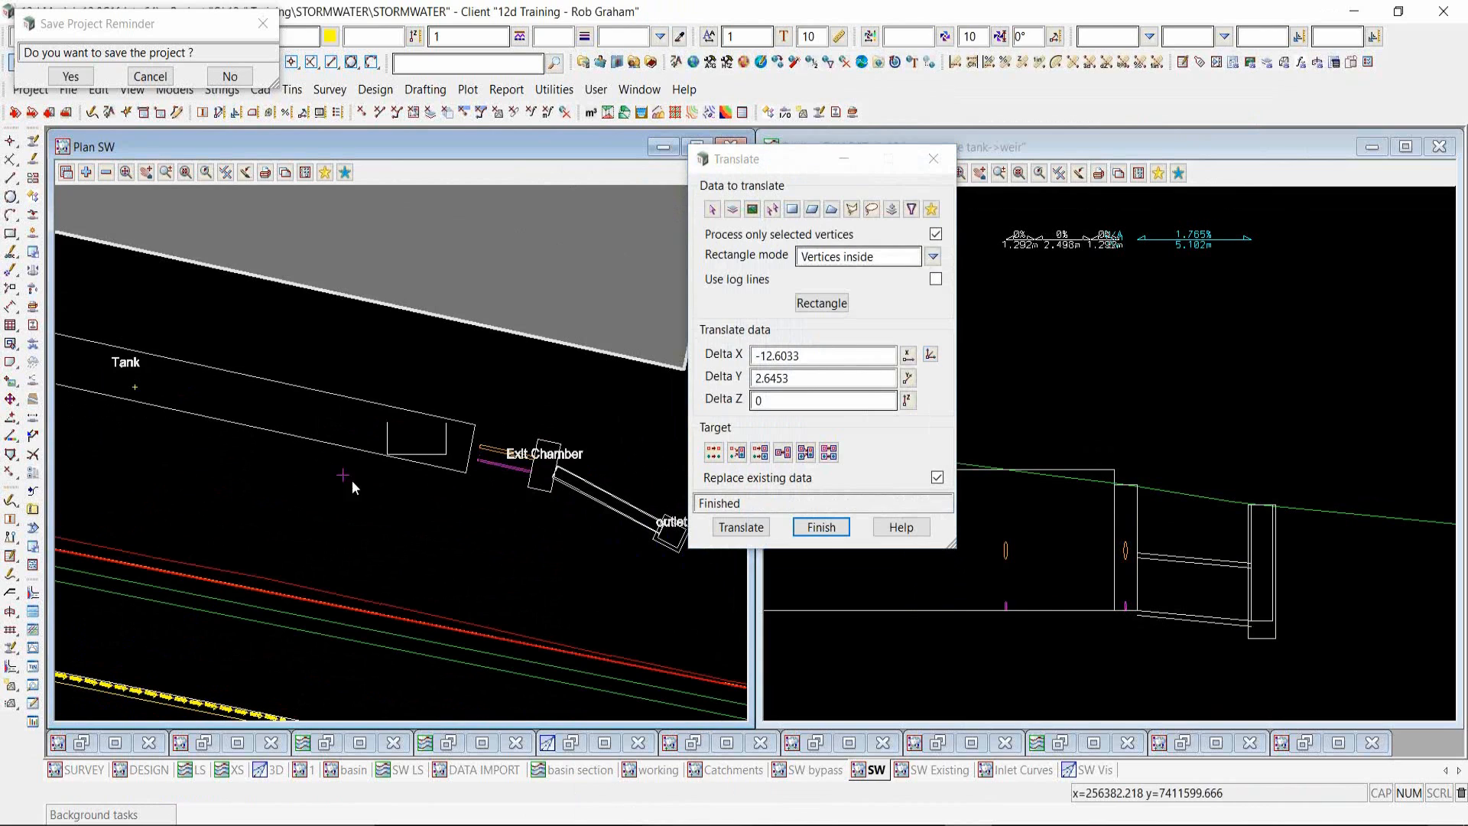
pyautogui.click(822, 528)
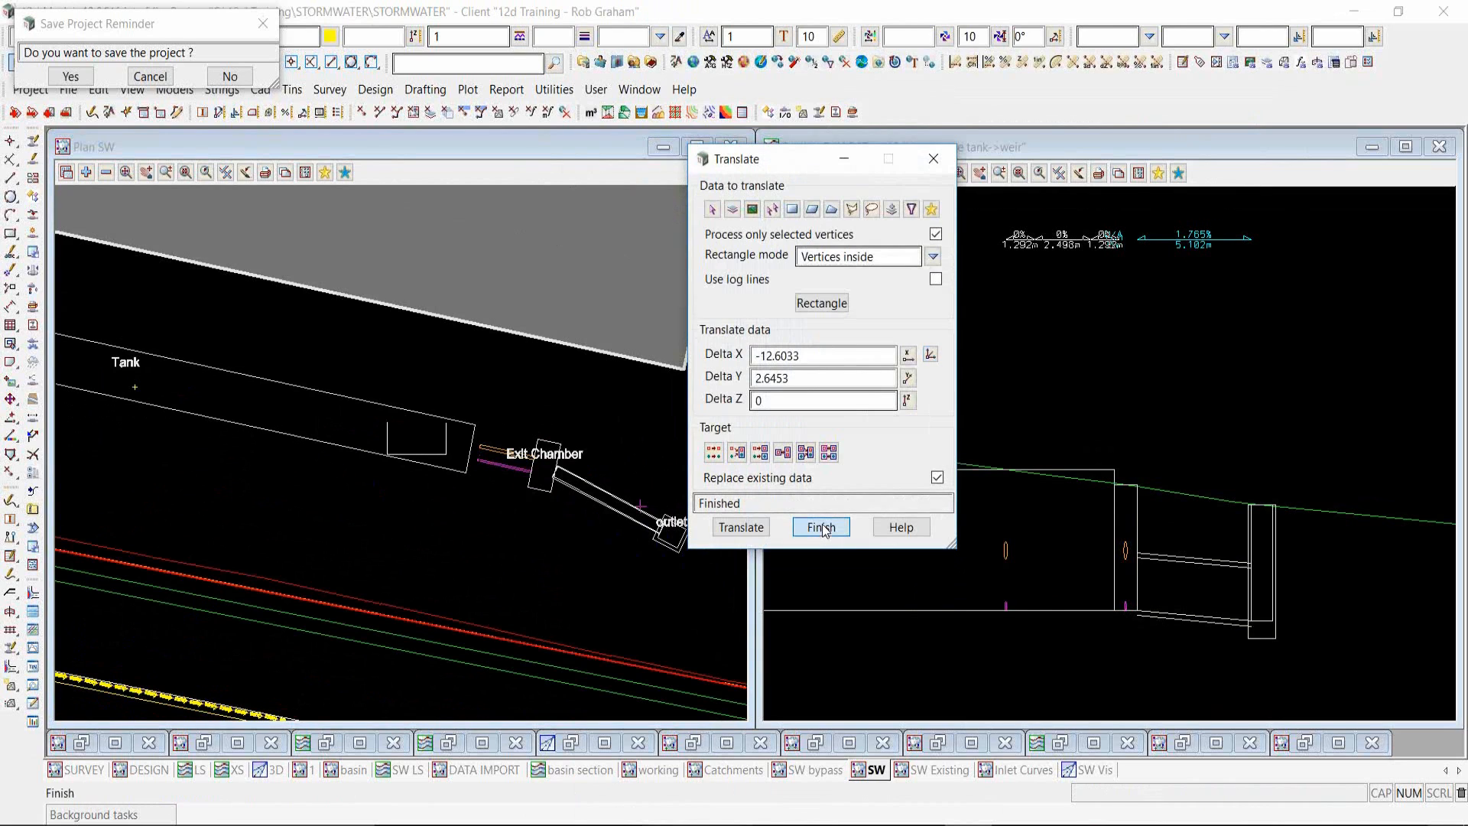
pyautogui.click(822, 528)
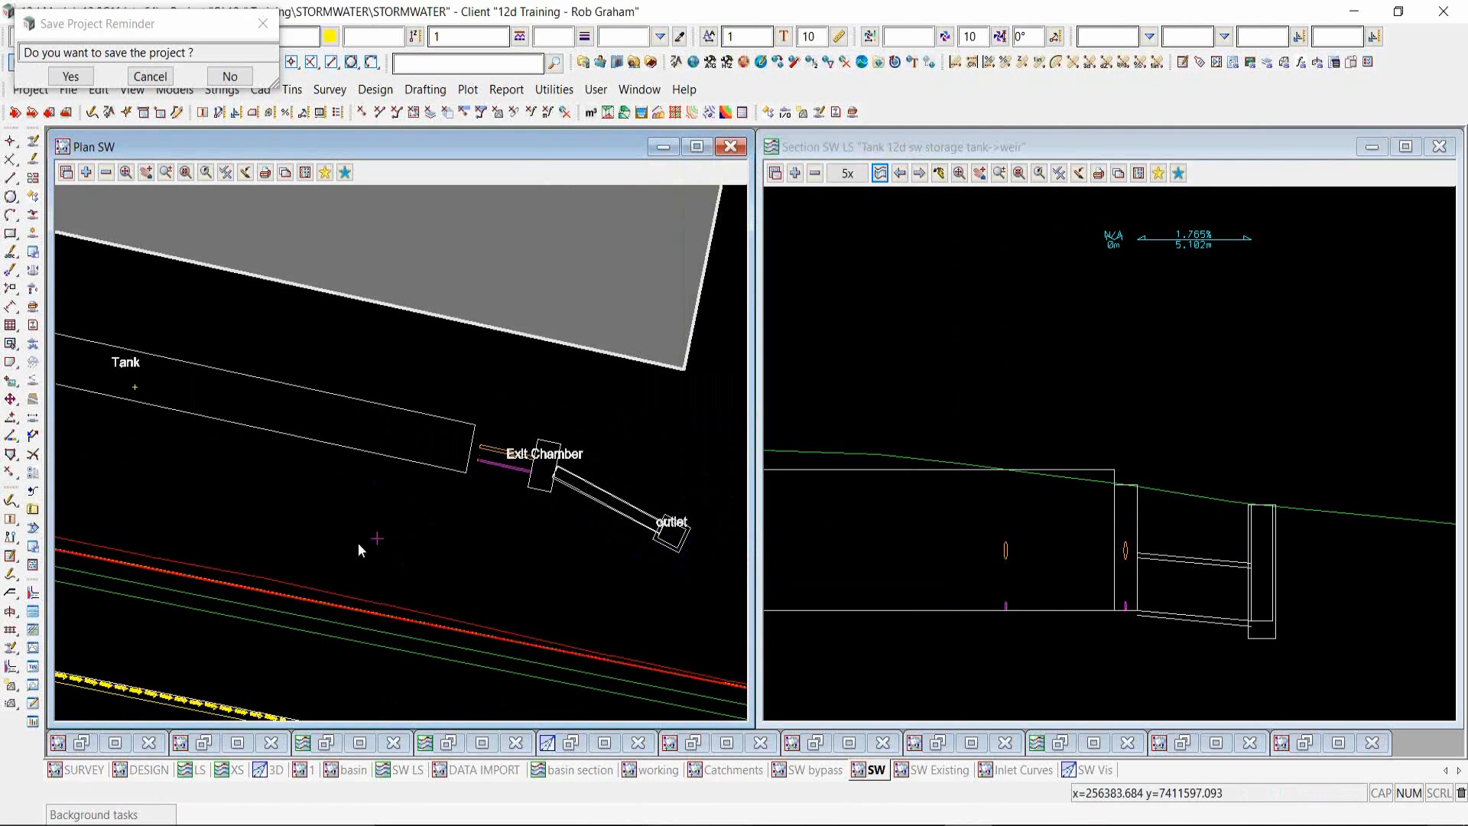
# - Reopen the drainage network for editing from the Tank pit and apply the edits to refresh the network after the move
pyautogui.click(11, 647)
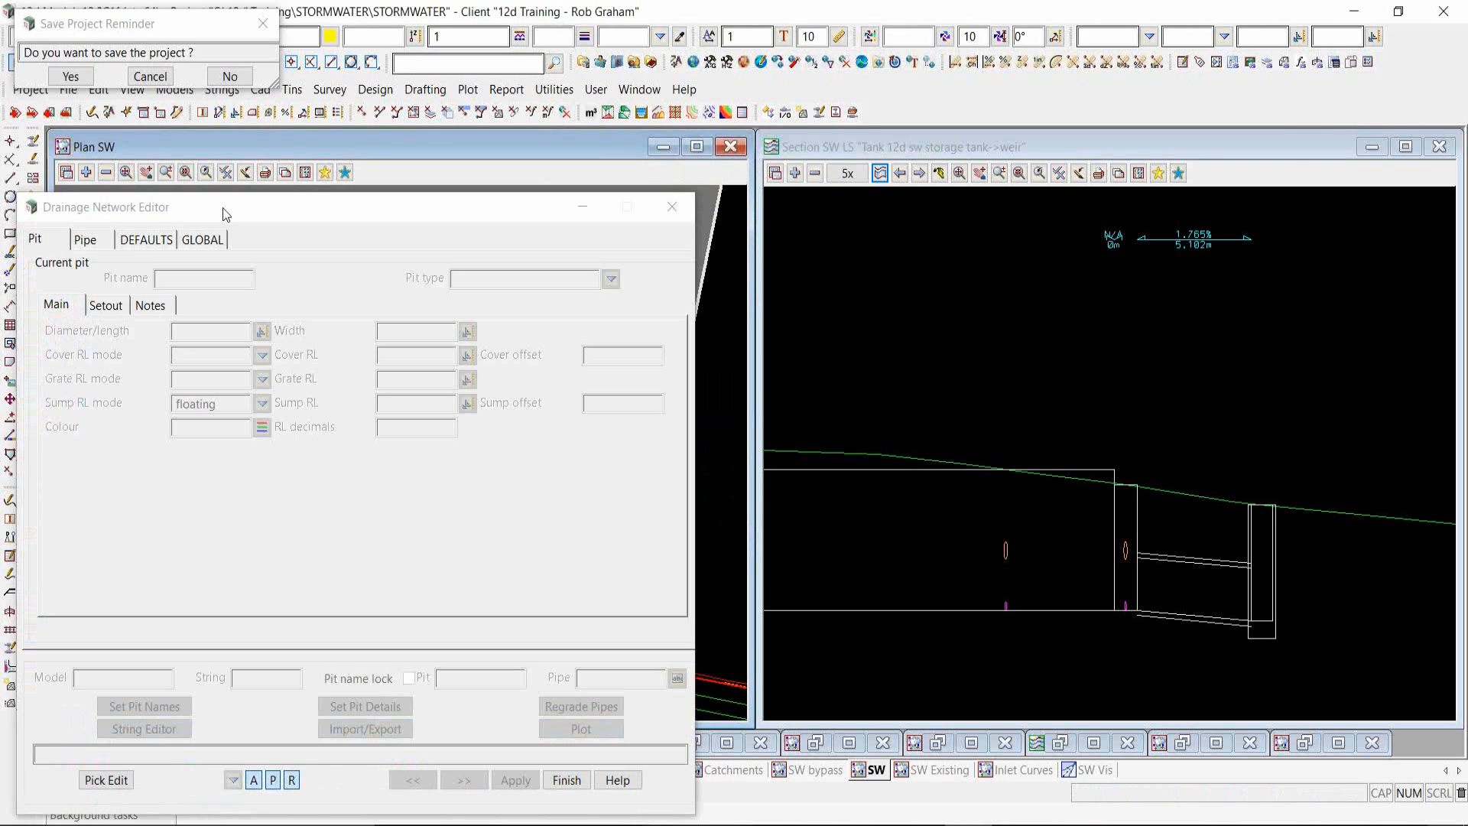
pyautogui.moveTo(227, 214); pyautogui.dragTo(806, 132)
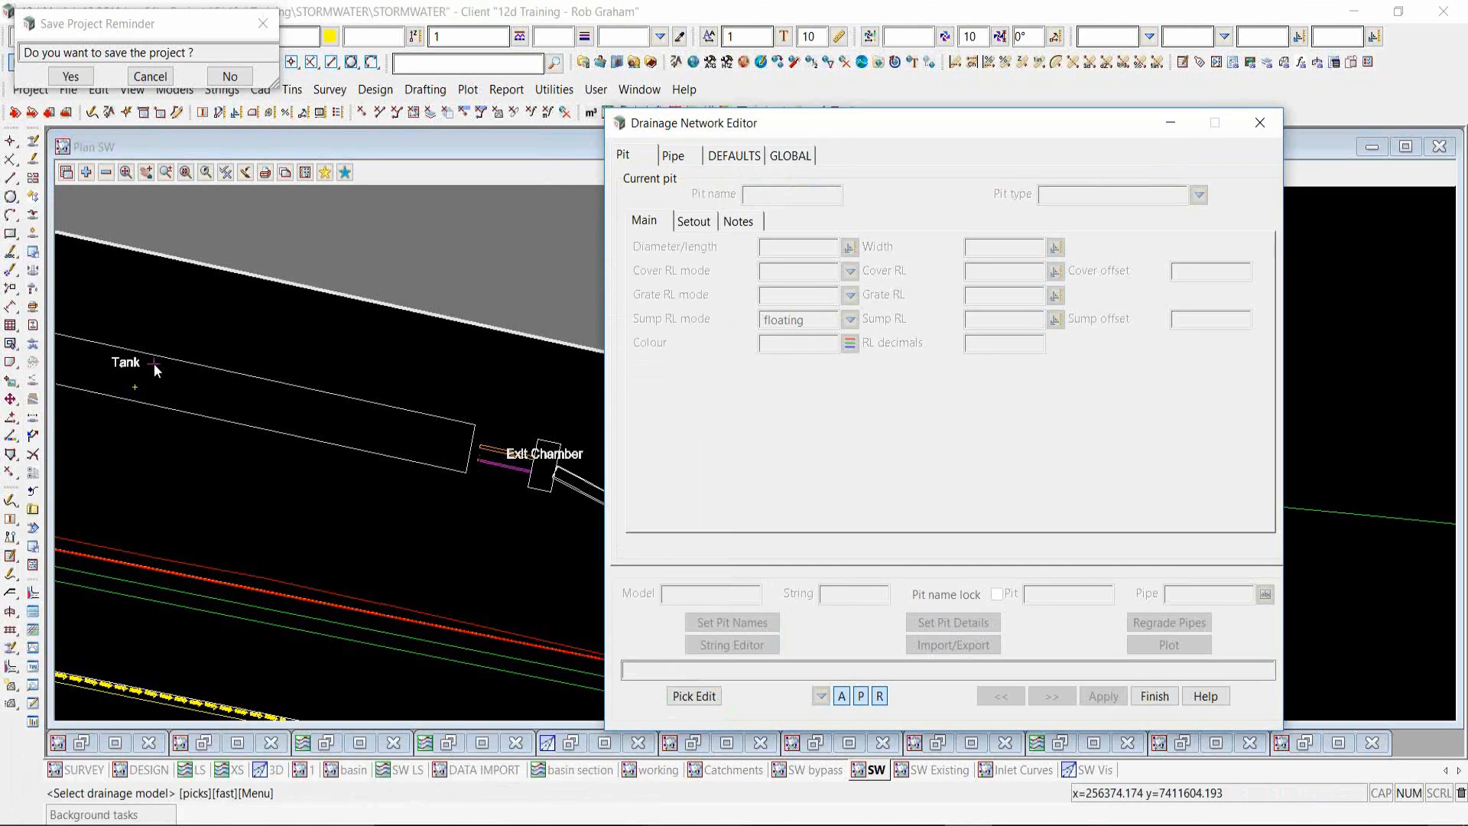
pyautogui.click(154, 364)
pyautogui.middleClick(147, 372)
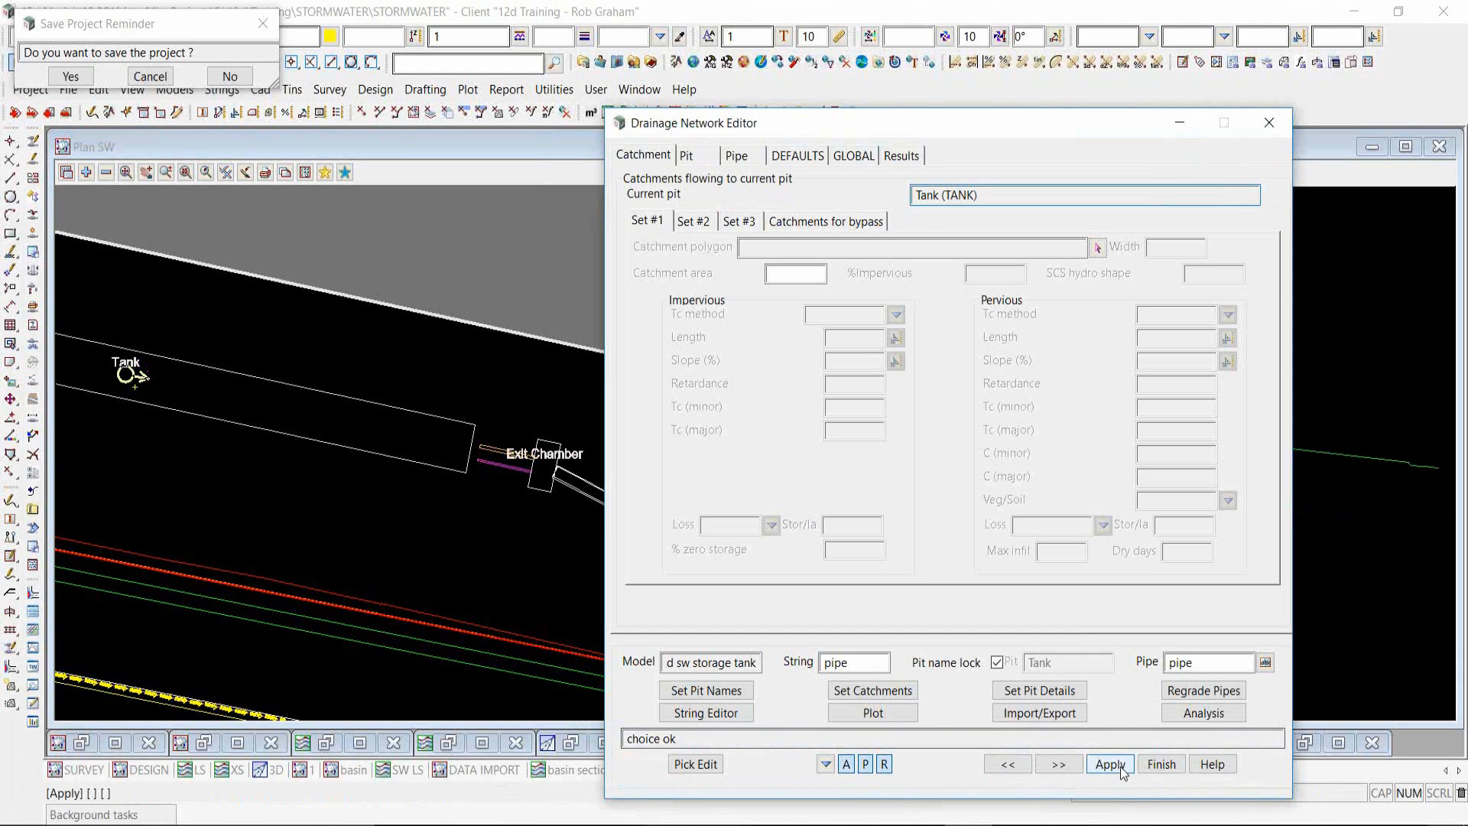
pyautogui.click(1111, 764)
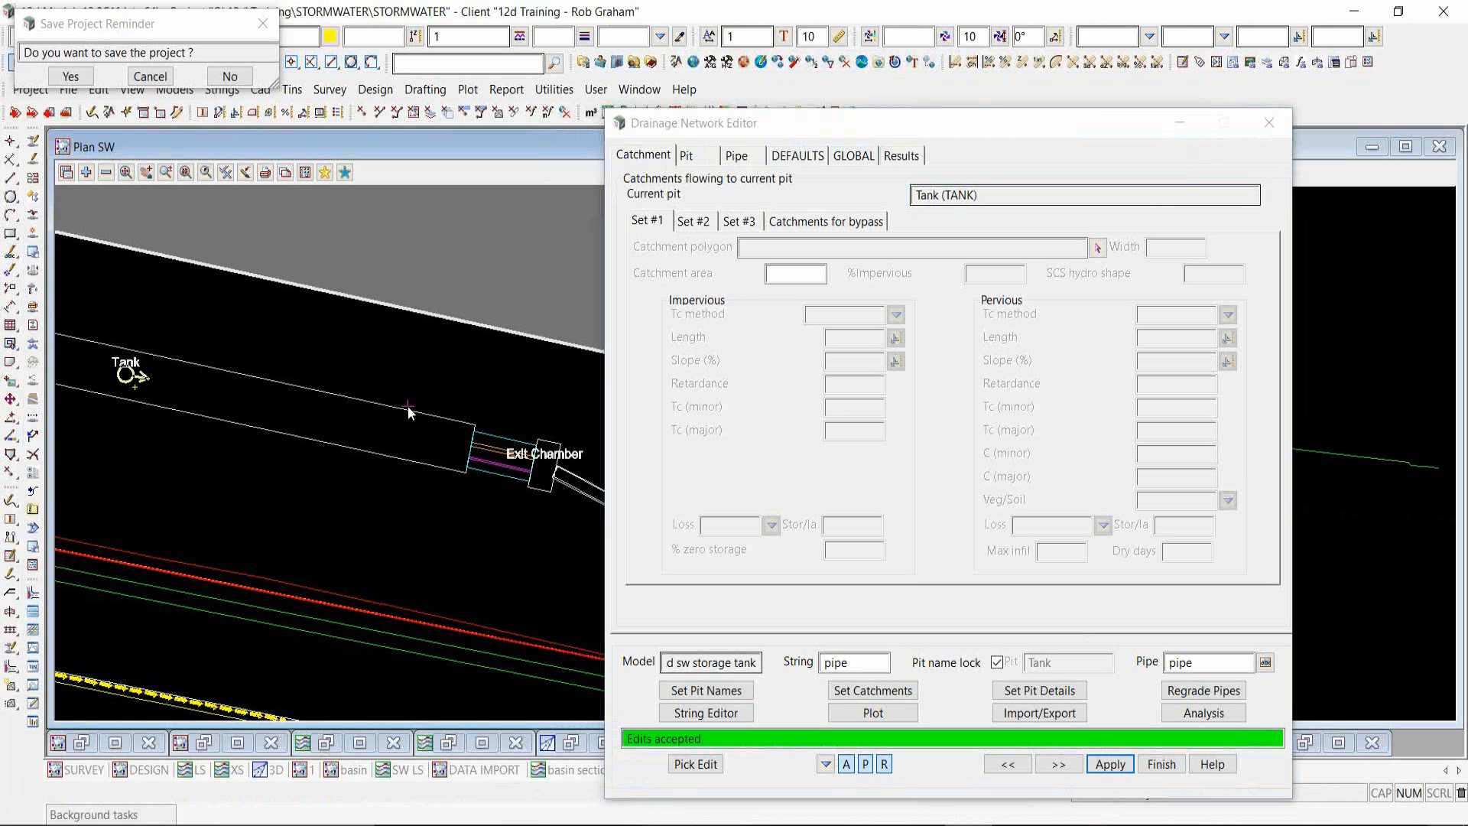
# - Set the percentage impervious of the Tank pit's second catchment set to 0
pyautogui.click(654, 156)
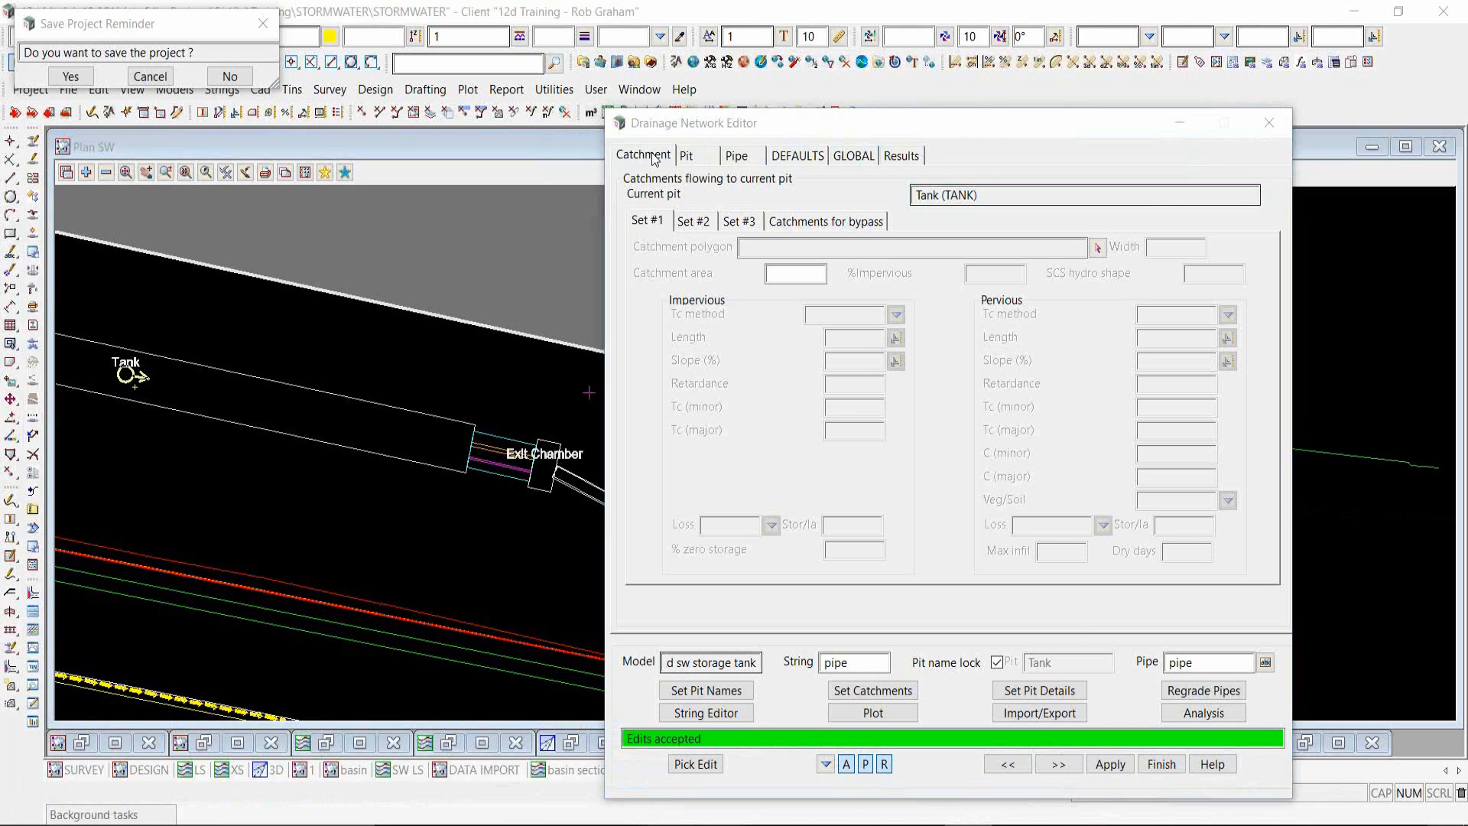
pyautogui.click(715, 223)
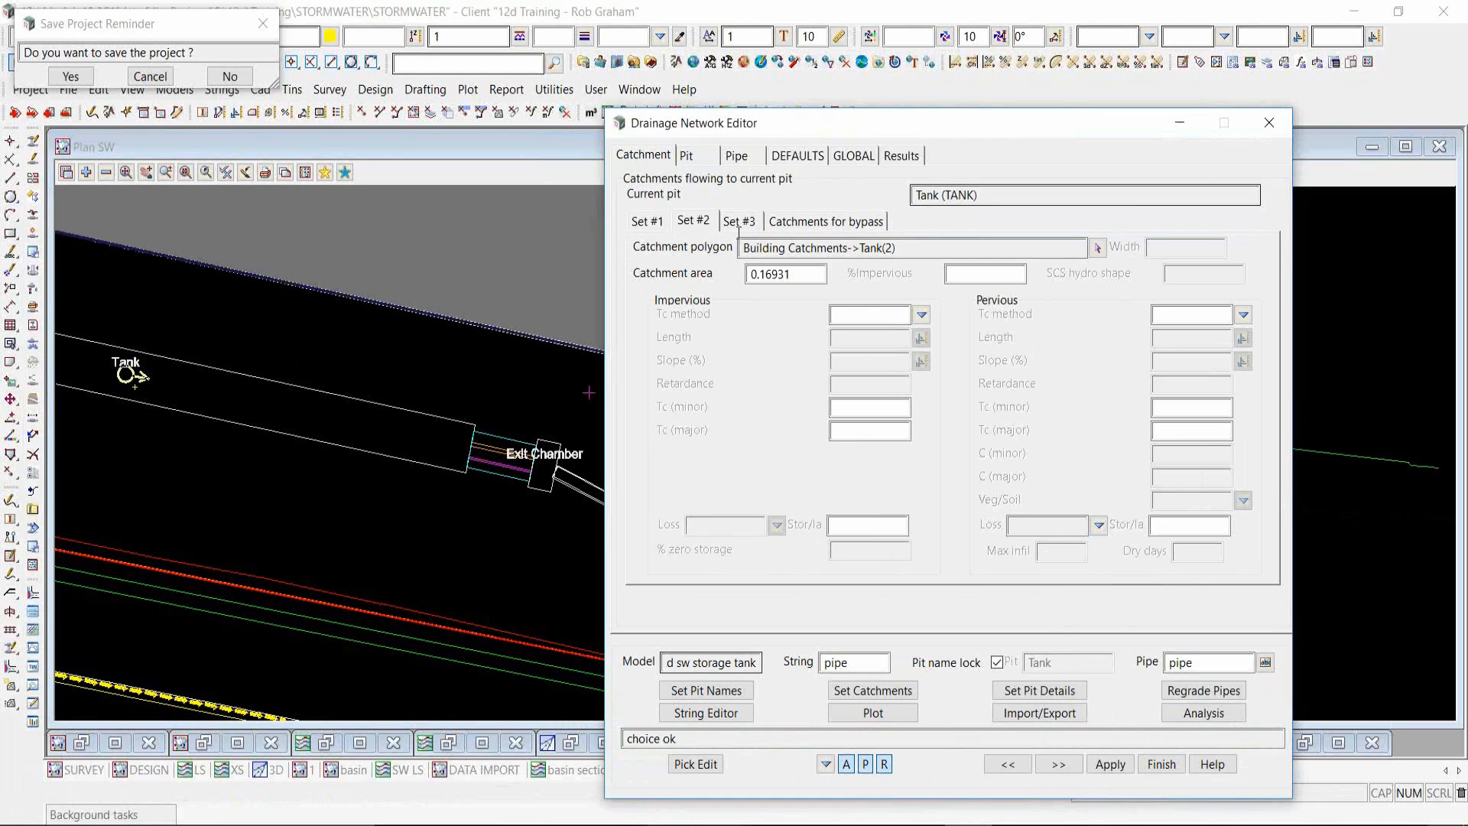
pyautogui.click(997, 276)
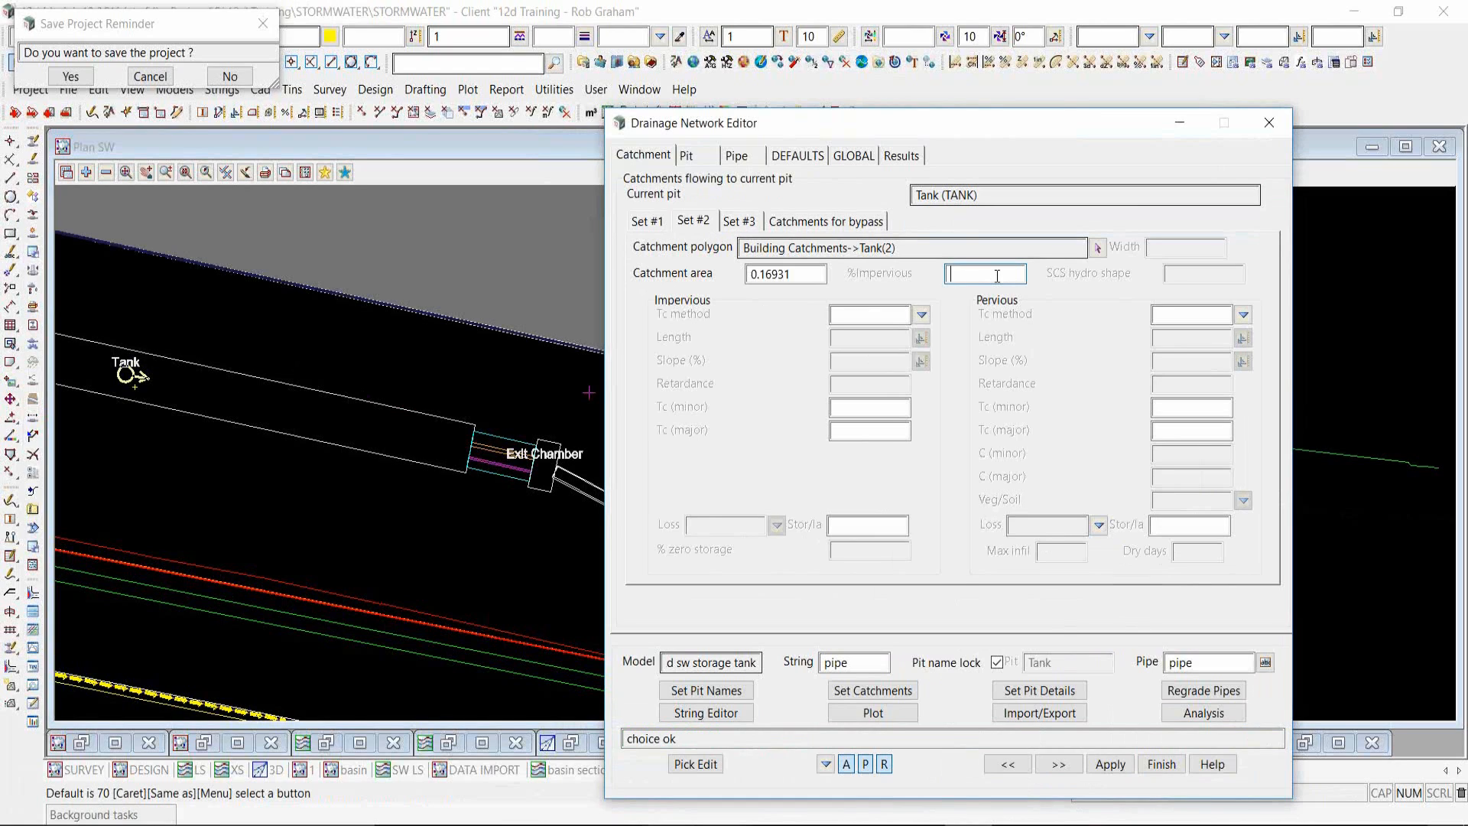
pyautogui.write('0')
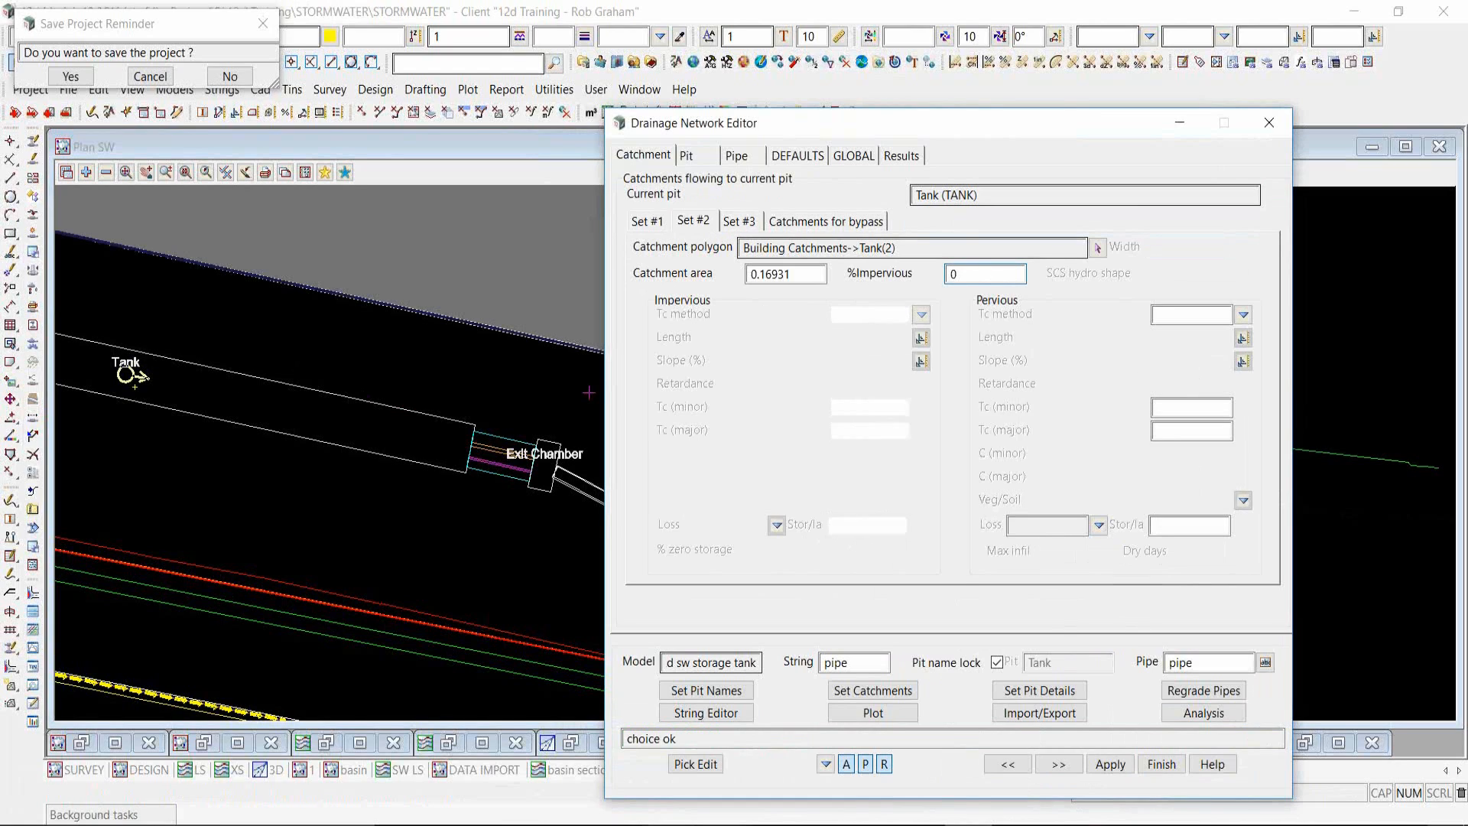
pyautogui.press('Tab')
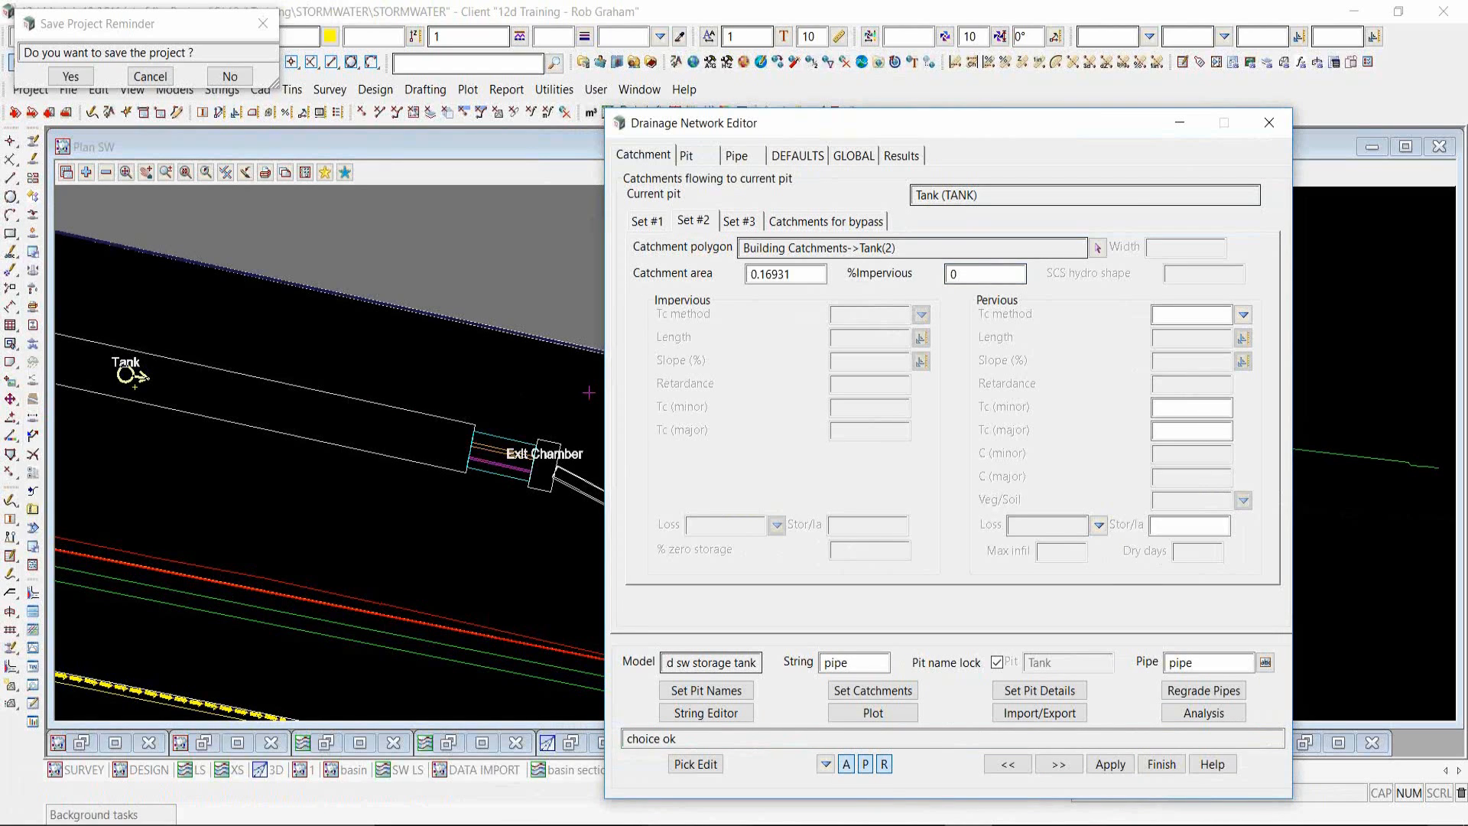
# - Give the second catchment set's pervious area the C-Slow infiltration loss and a Stor/Ia value of 10
pyautogui.click(1099, 527)
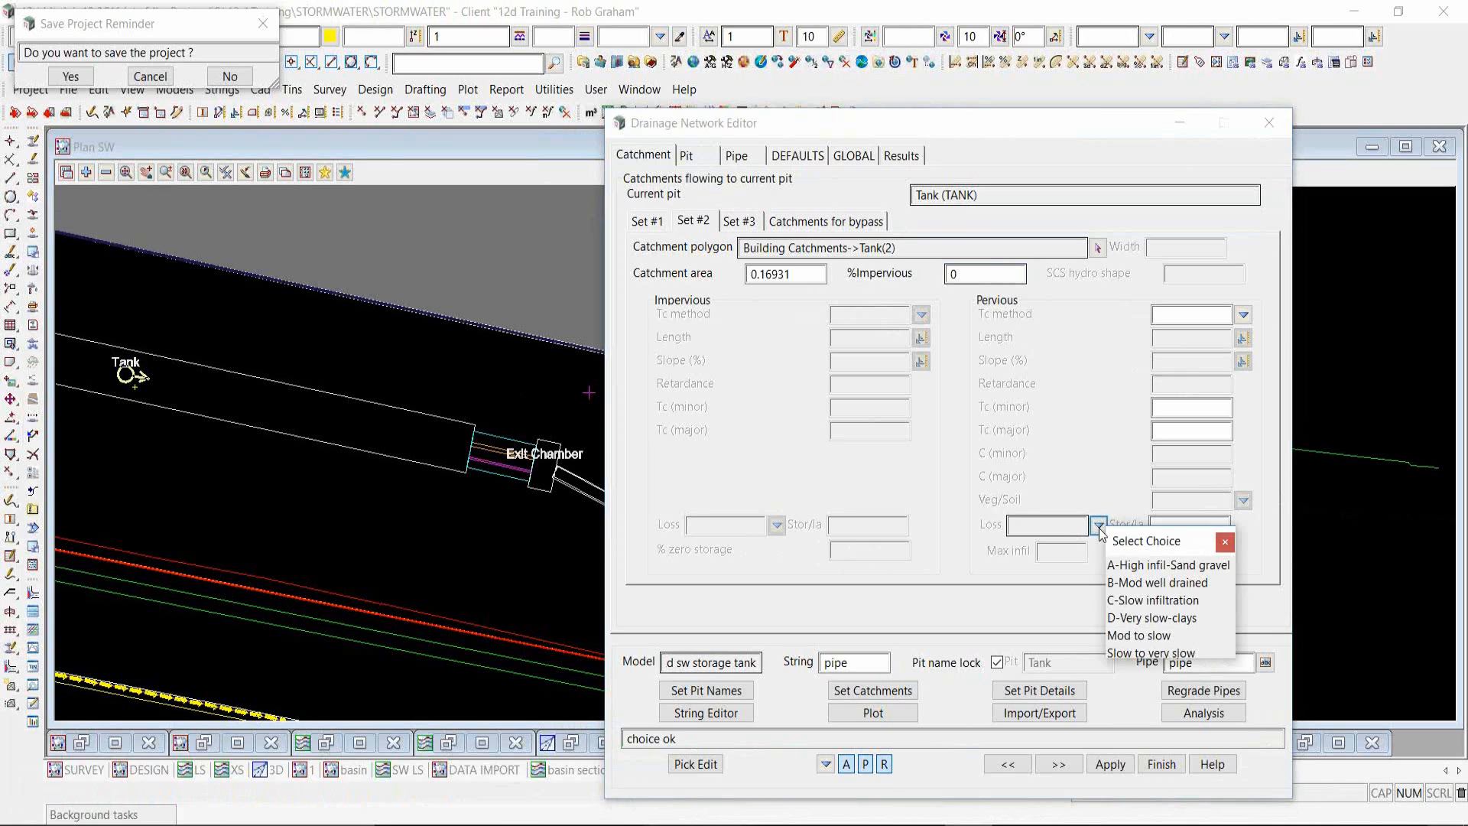
pyautogui.click(1180, 601)
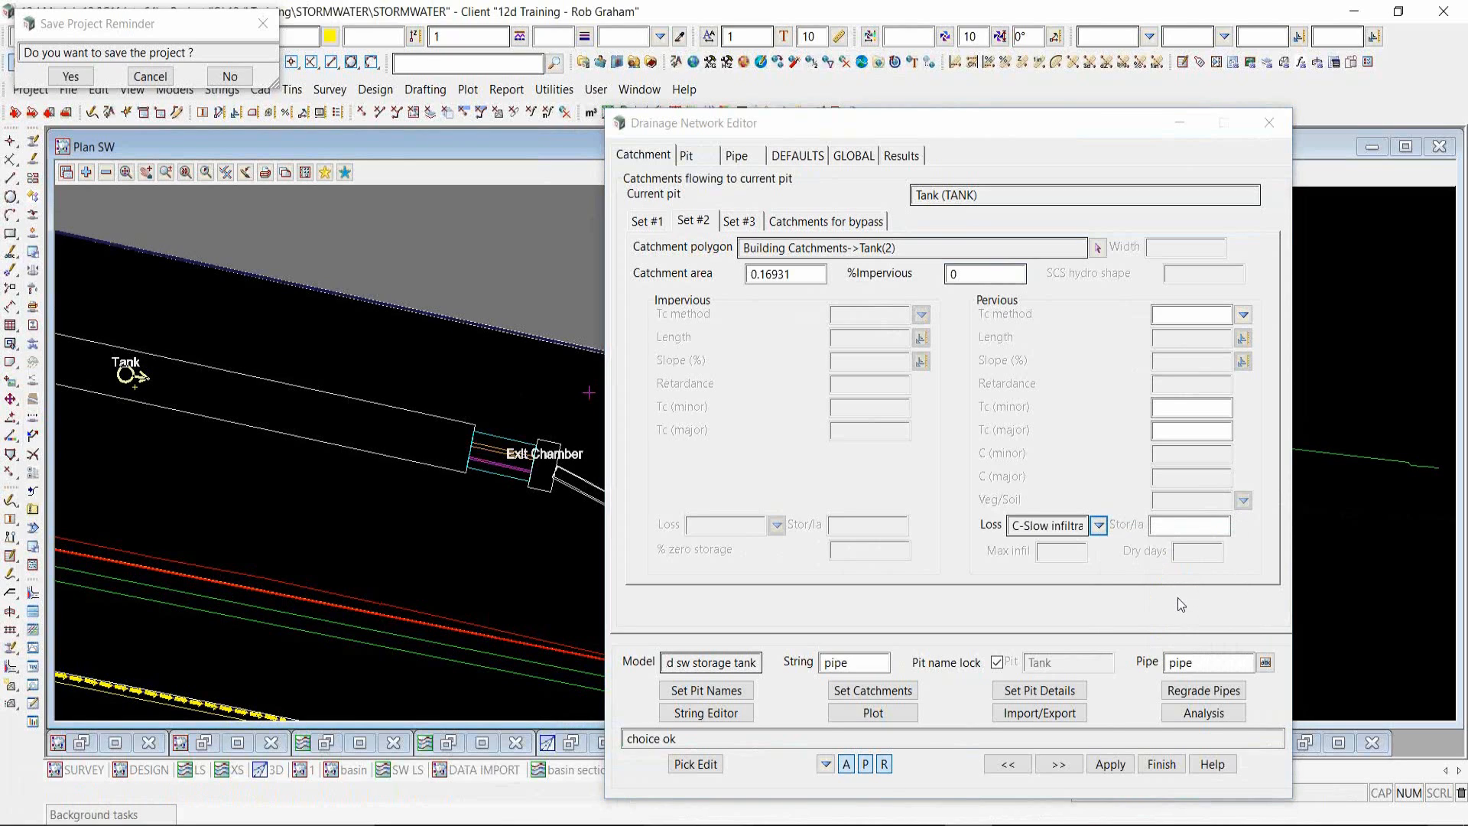
pyautogui.click(1189, 526)
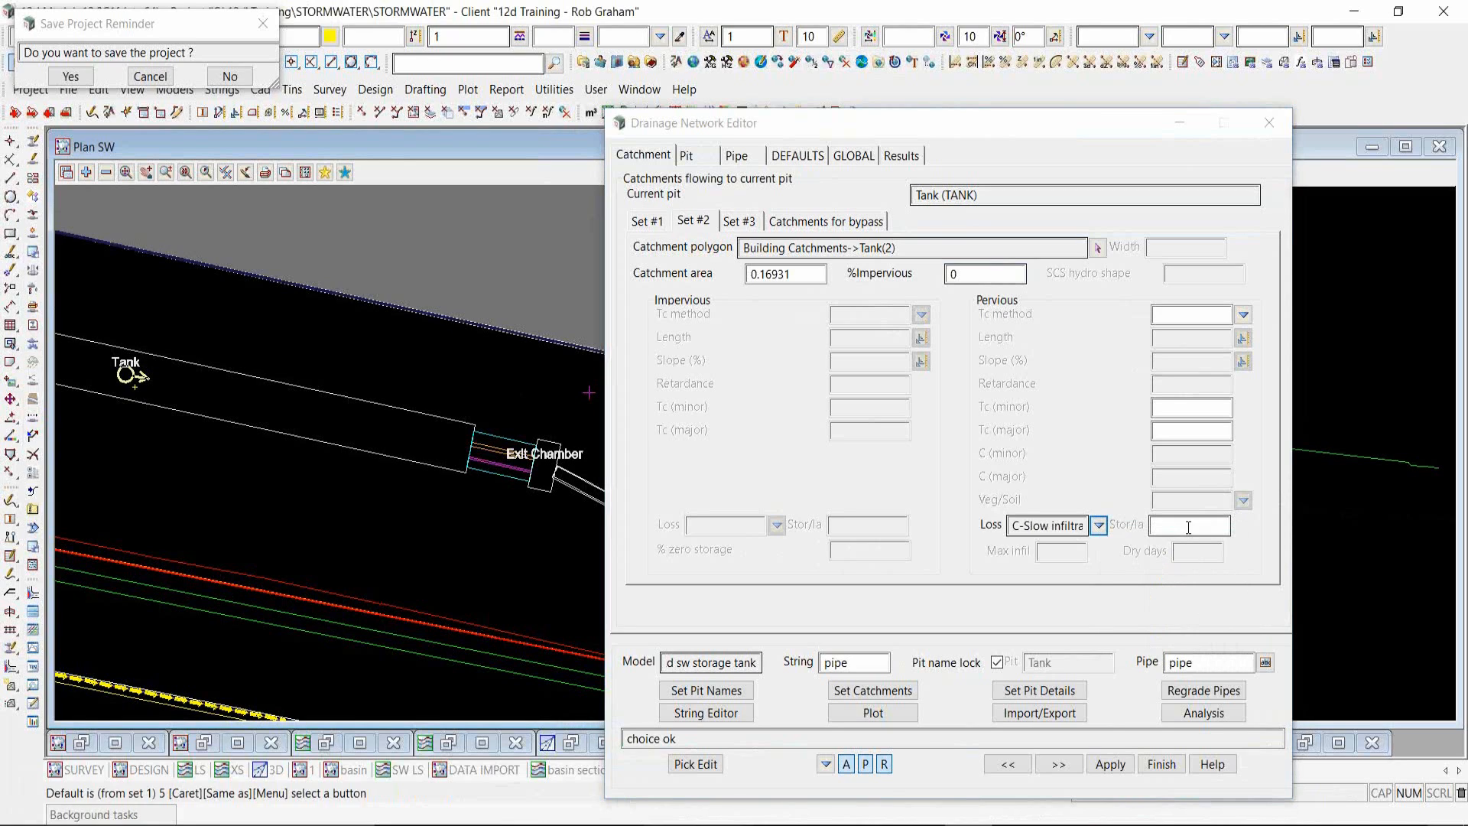
pyautogui.write('10')
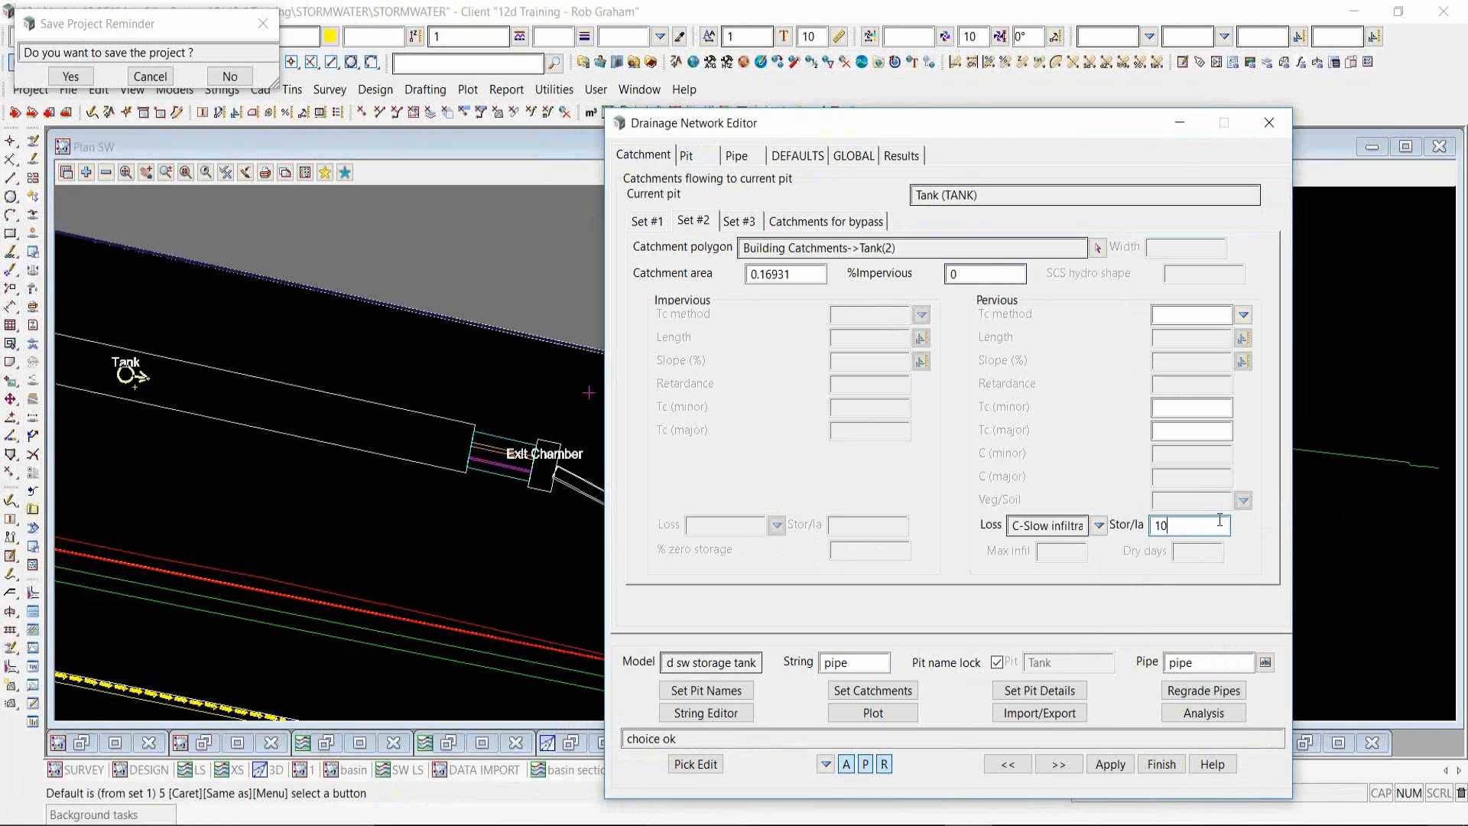
pyautogui.click(1208, 432)
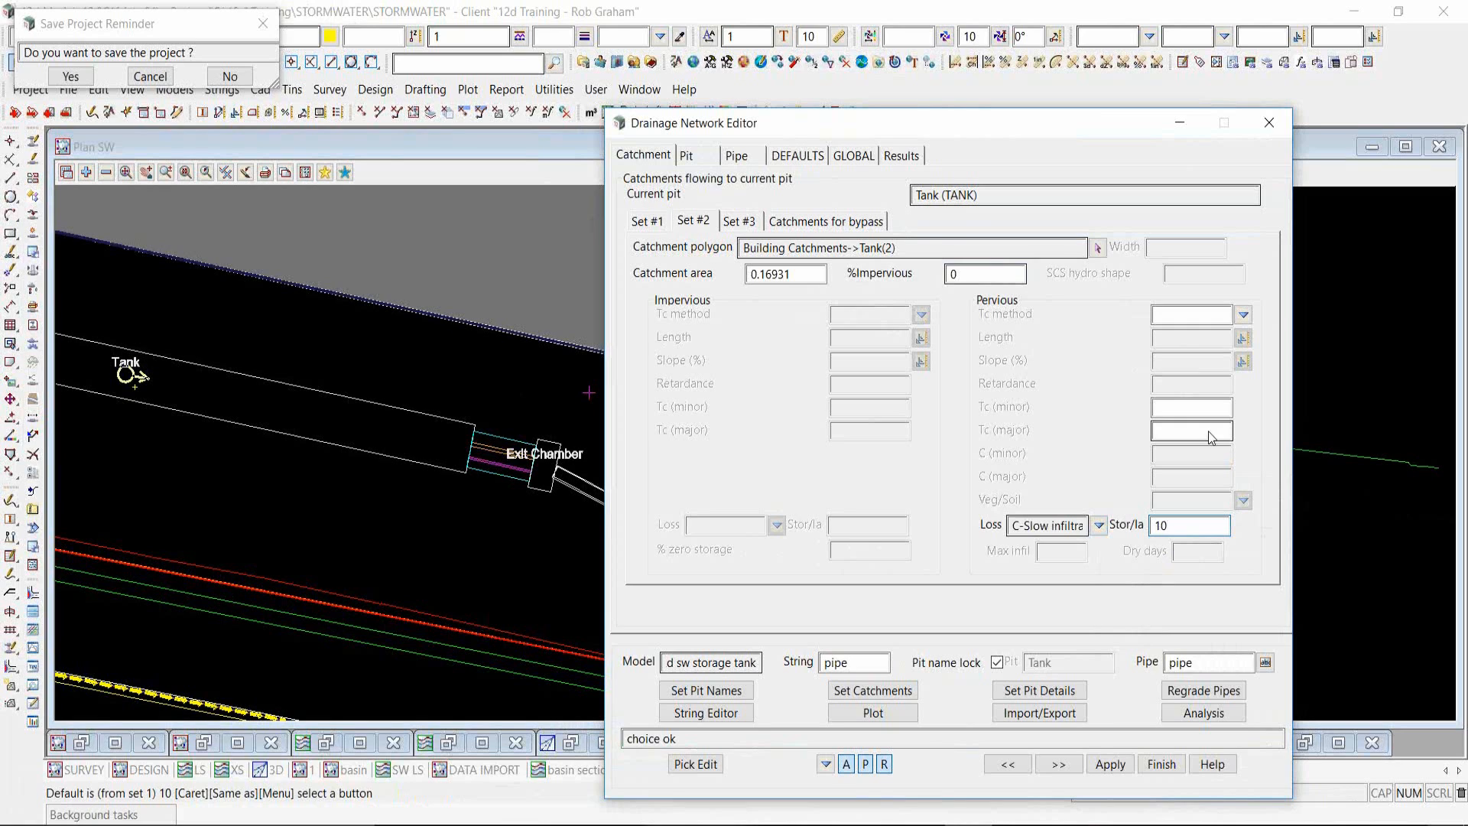
# - Open the network analysis settings and choose AUS QLD Cairns.12dhydro as the hydro file
pyautogui.click(1193, 712)
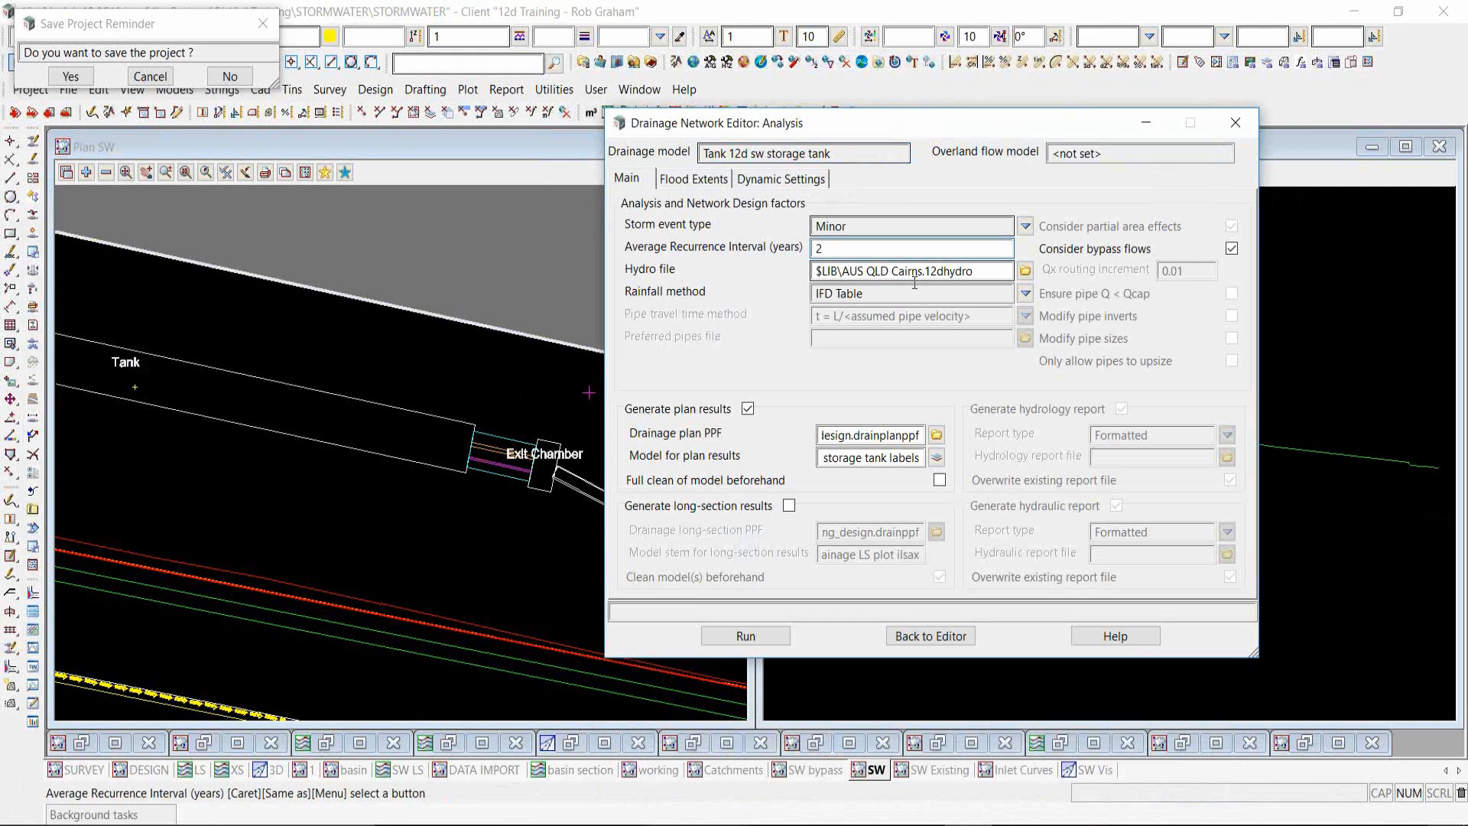
pyautogui.click(911, 270)
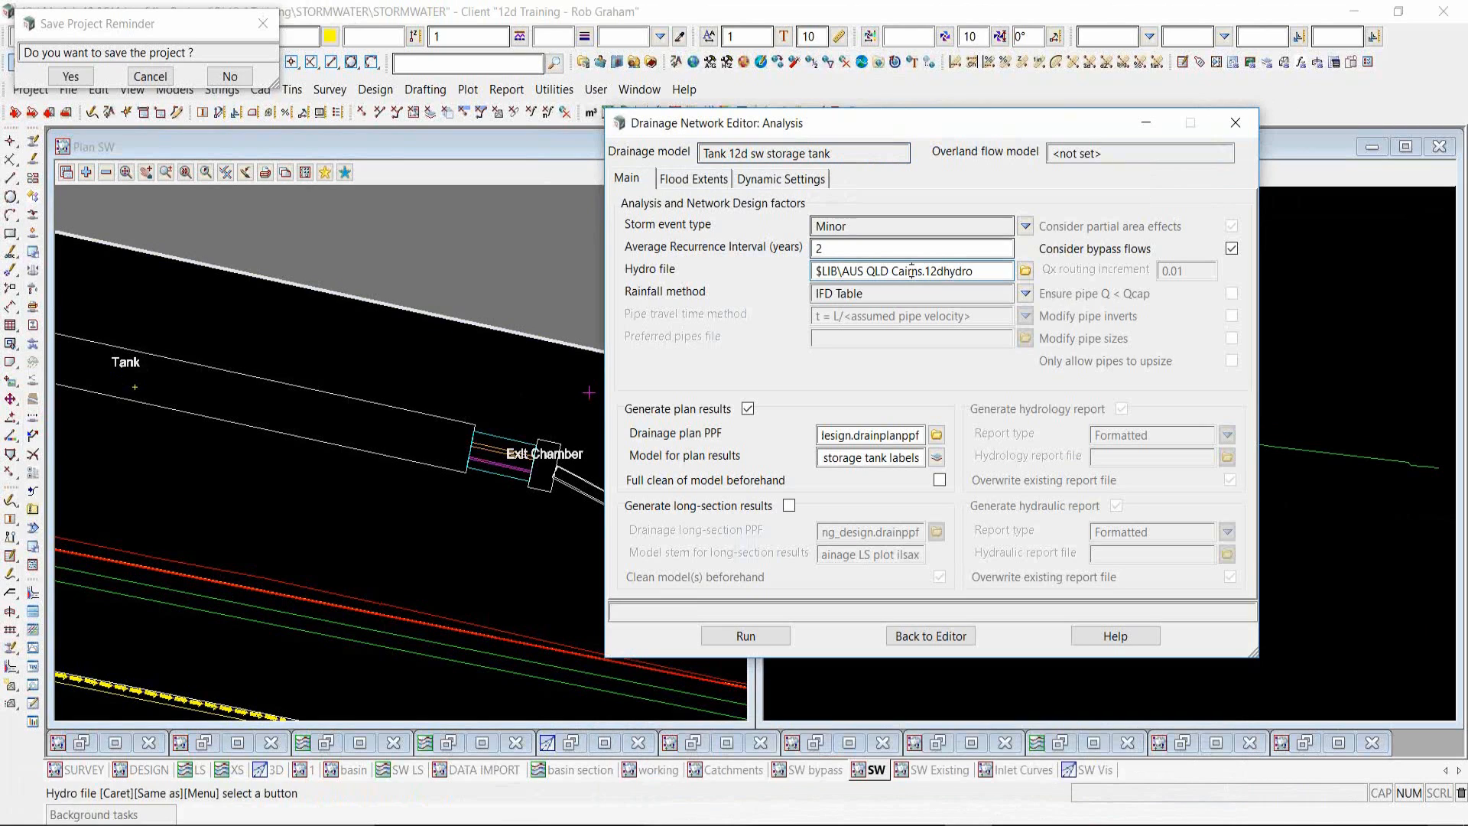
pyautogui.click(1026, 272)
pyautogui.click(1071, 344)
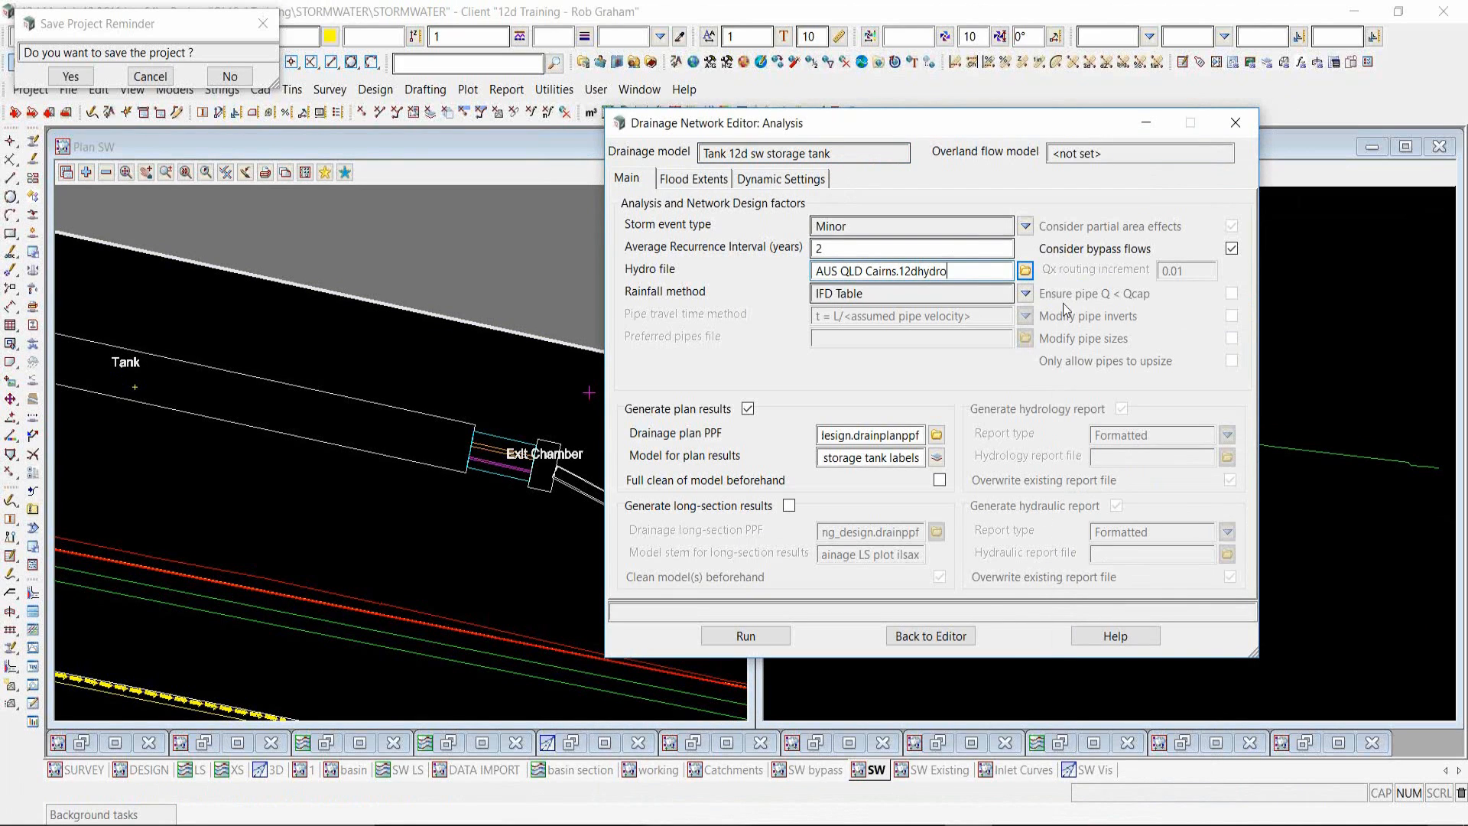
# - Open the Cairns hydro file and examine which temporal pattern storms are set to run
pyautogui.rightClick(1025, 271)
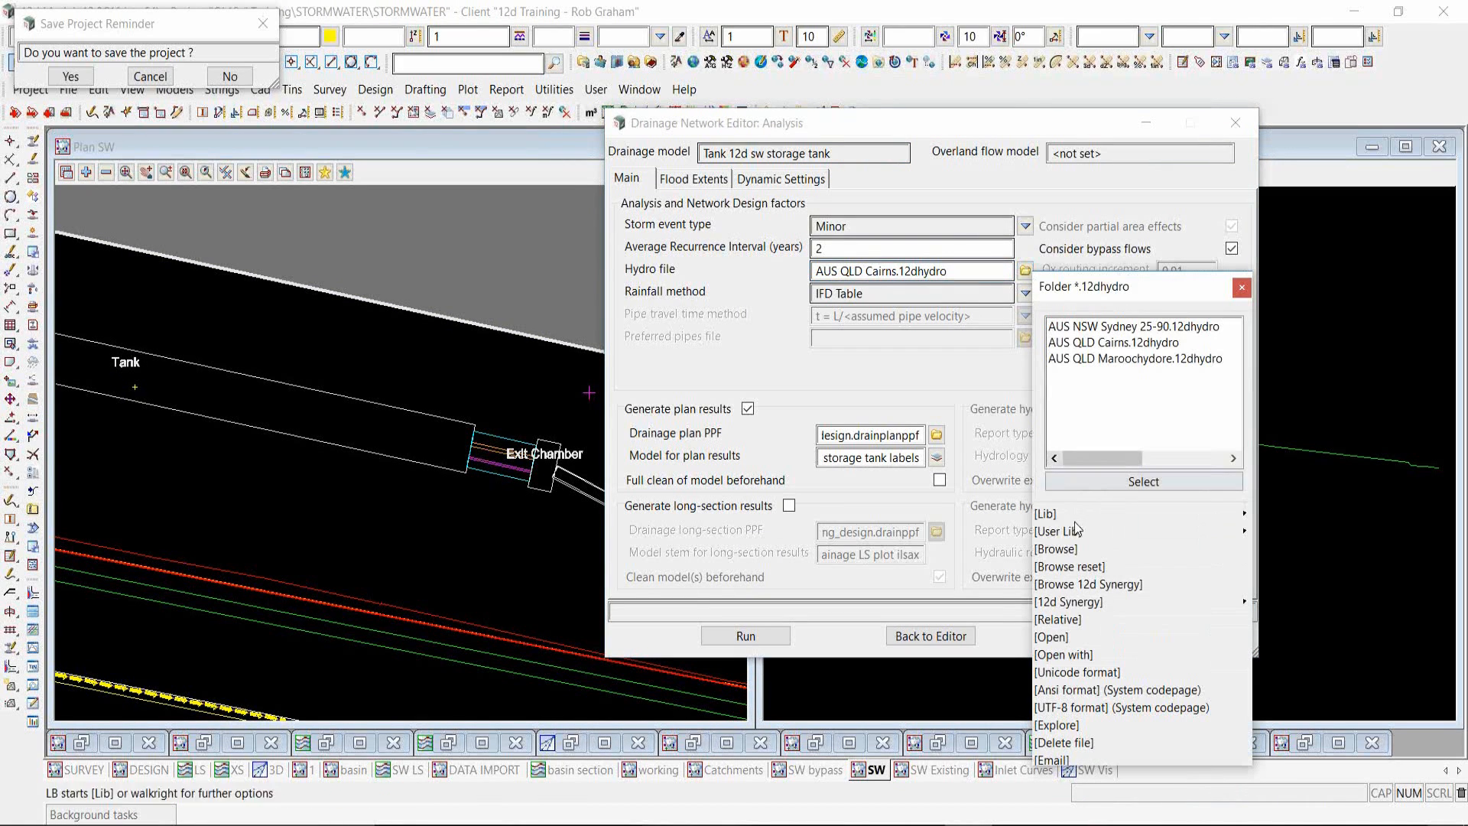
pyautogui.click(1053, 641)
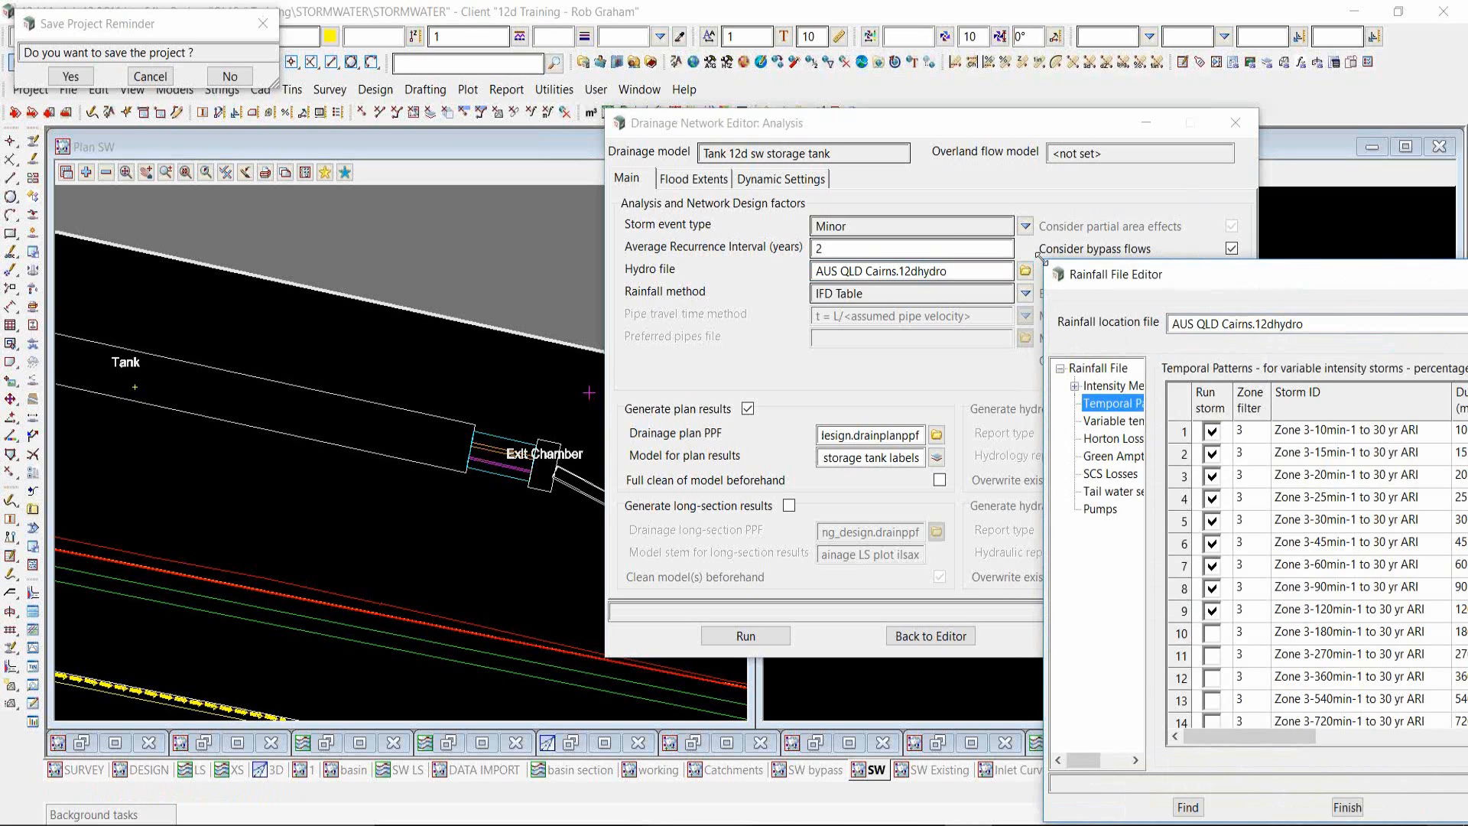
pyautogui.moveTo(1045, 261); pyautogui.dragTo(616, 165)
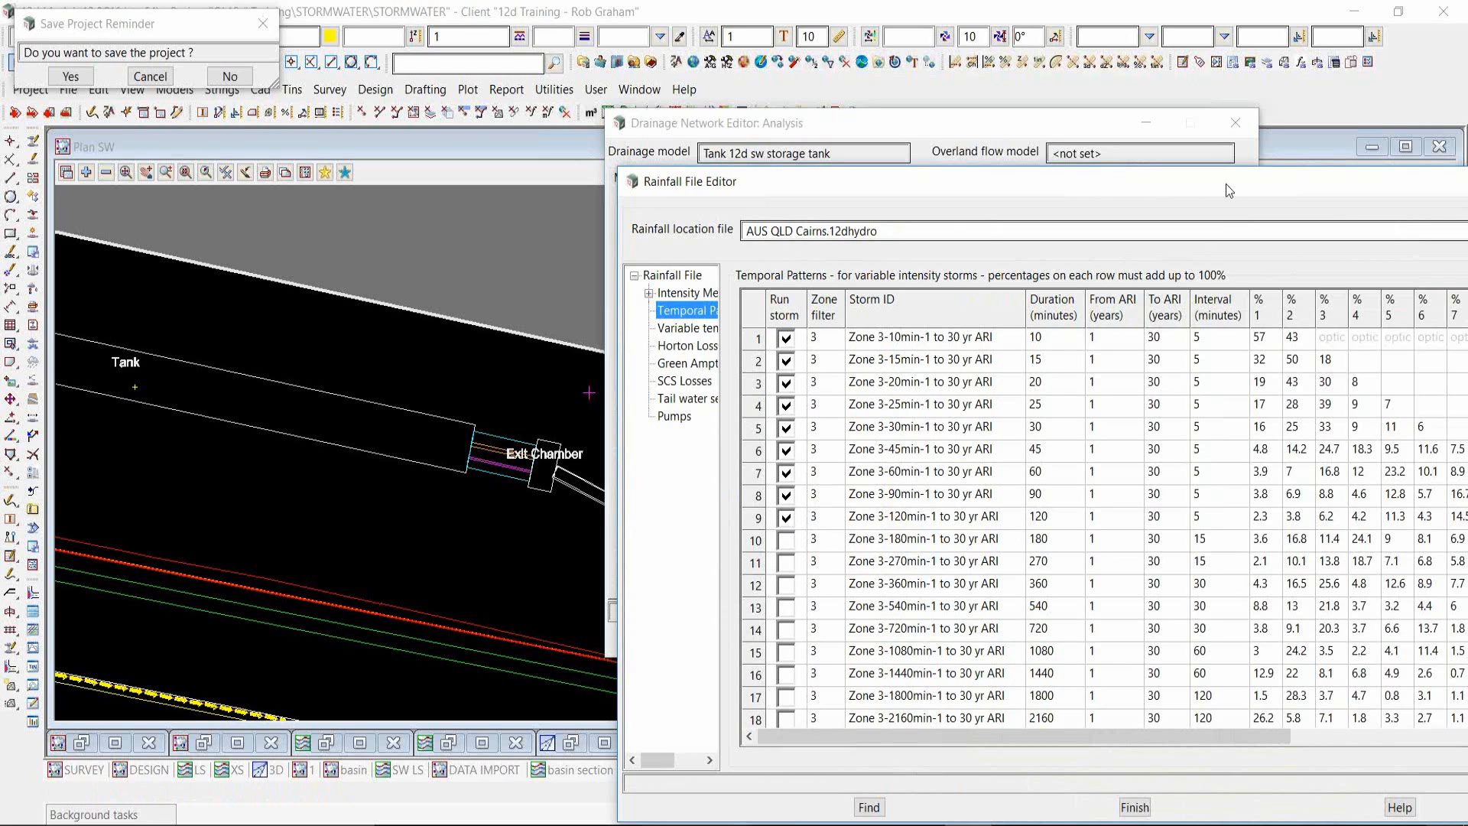
pyautogui.moveTo(1226, 184); pyautogui.dragTo(1189, 185)
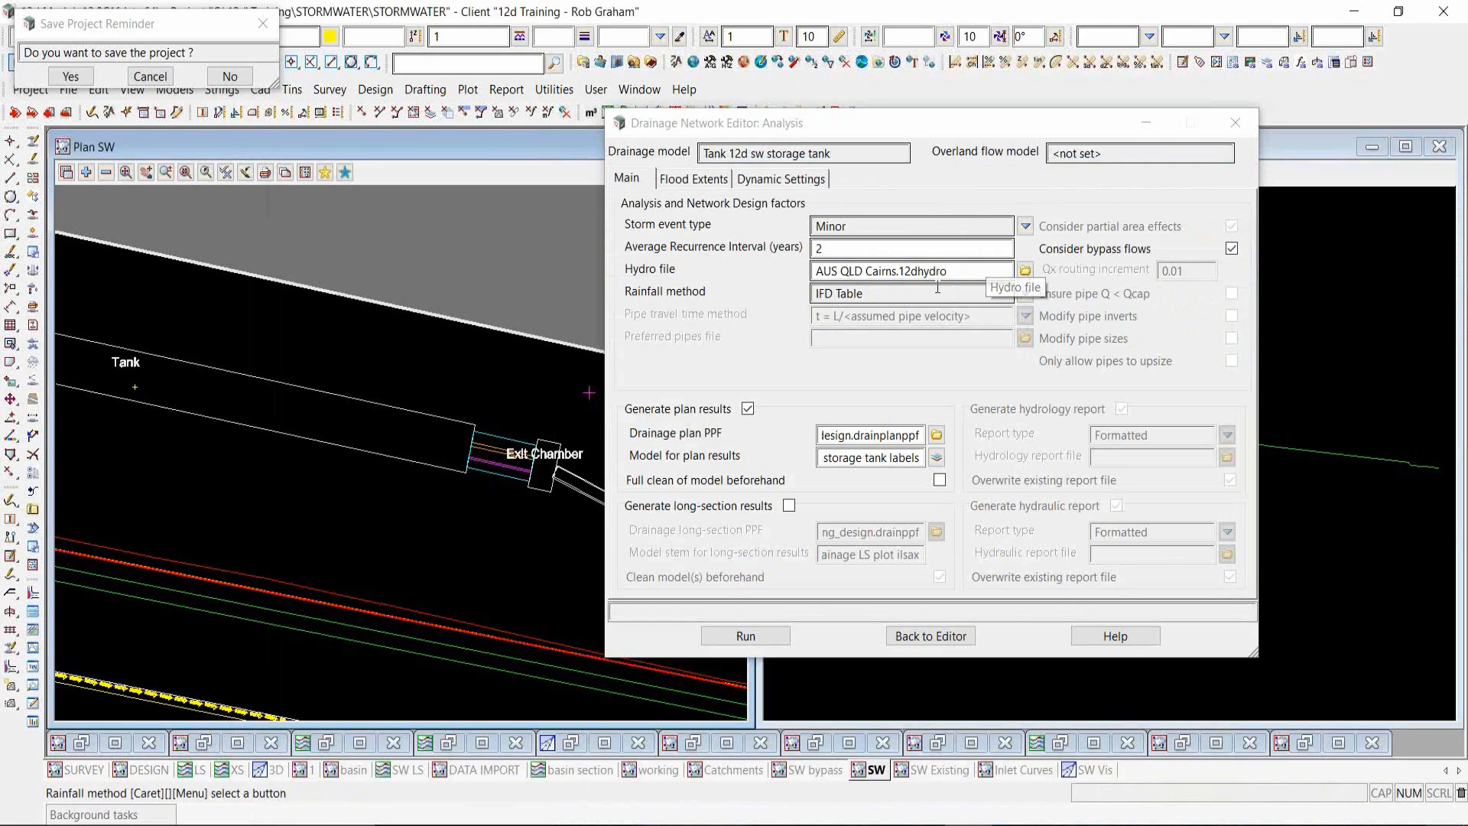
# - Run the Minor storm analysis with a 2-year average recurrence interval and return to the network editor
pyautogui.click(854, 253)
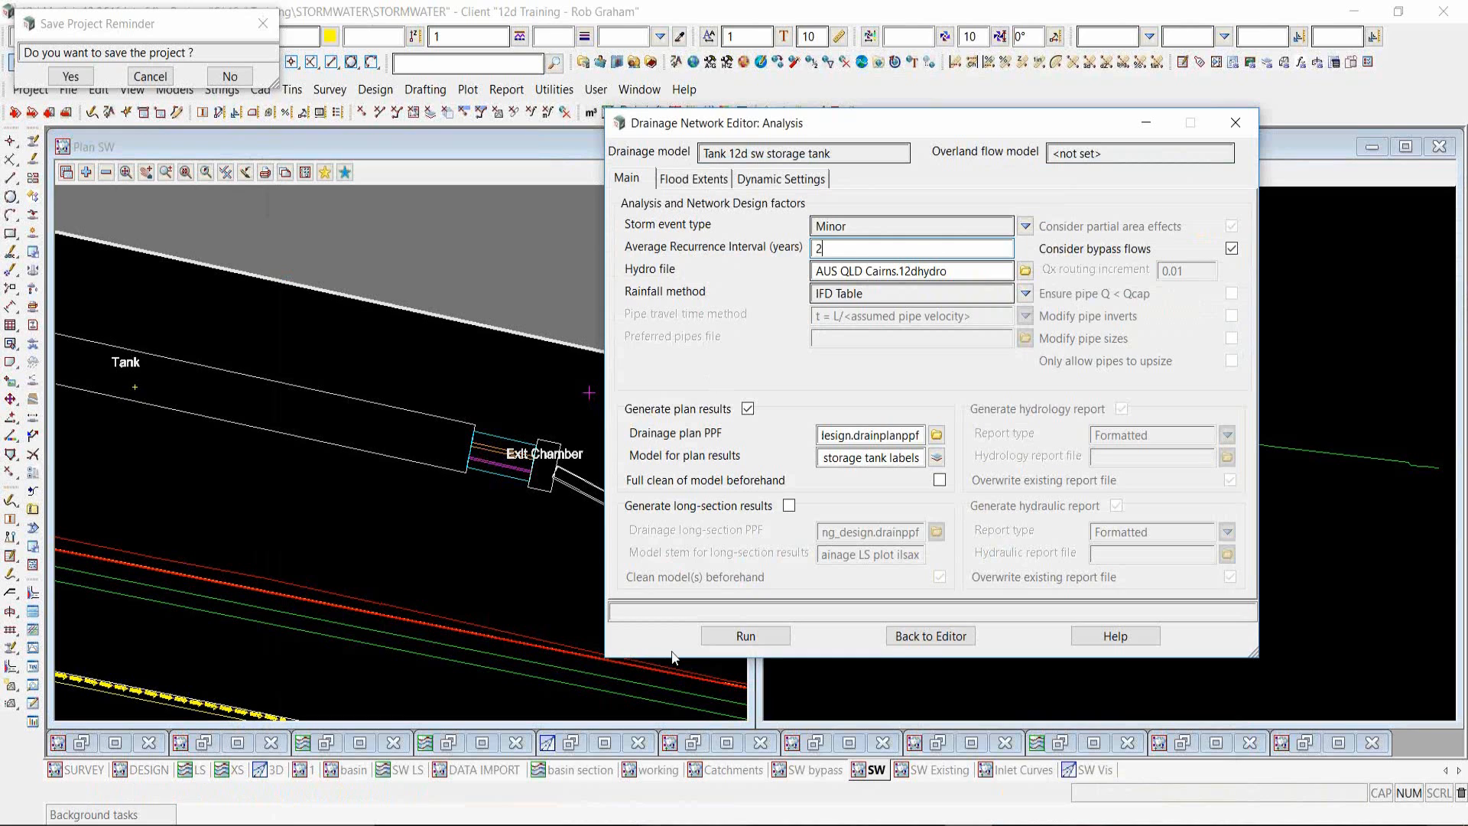
pyautogui.click(753, 637)
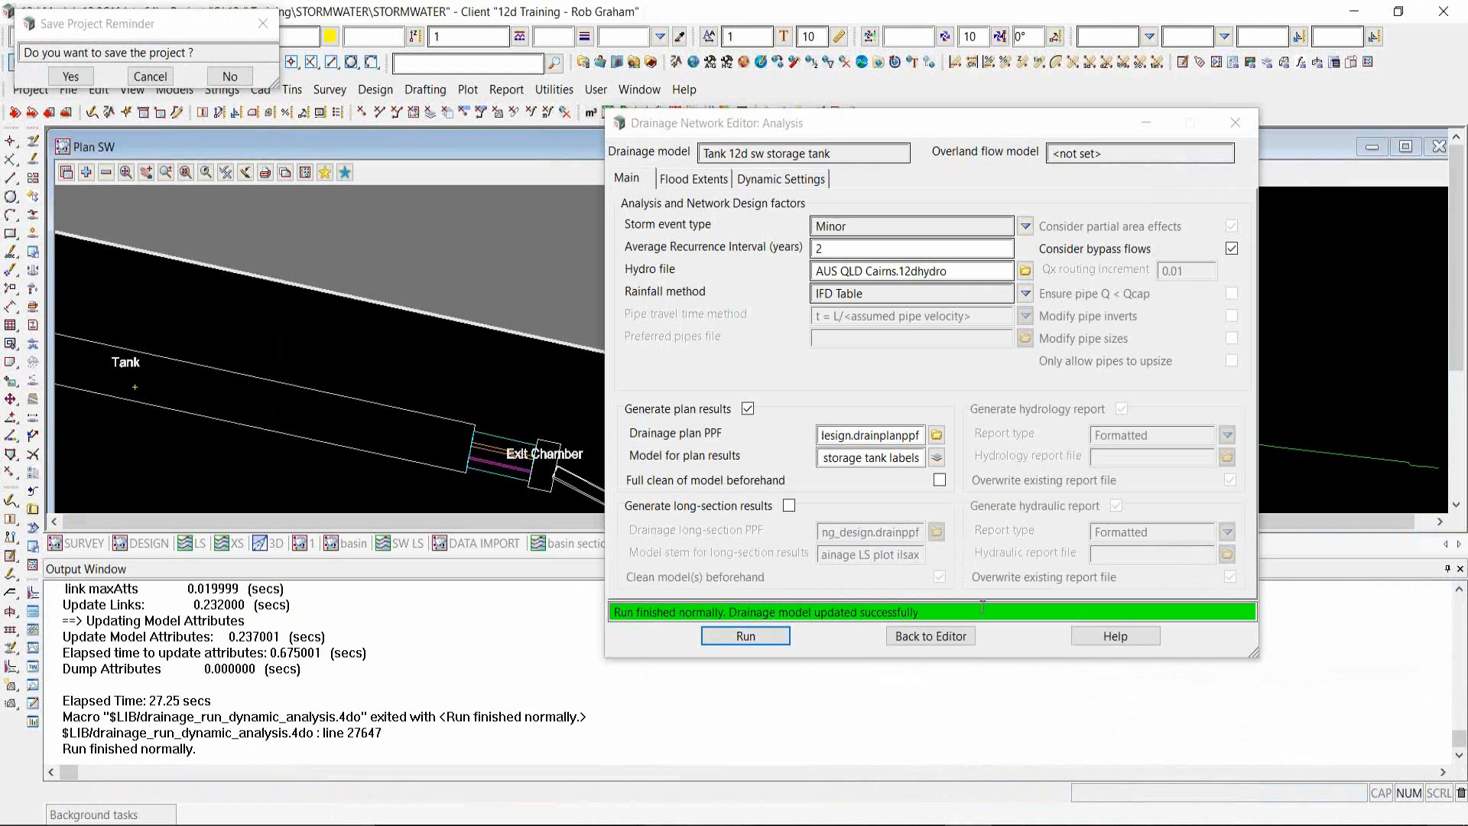
pyautogui.click(949, 644)
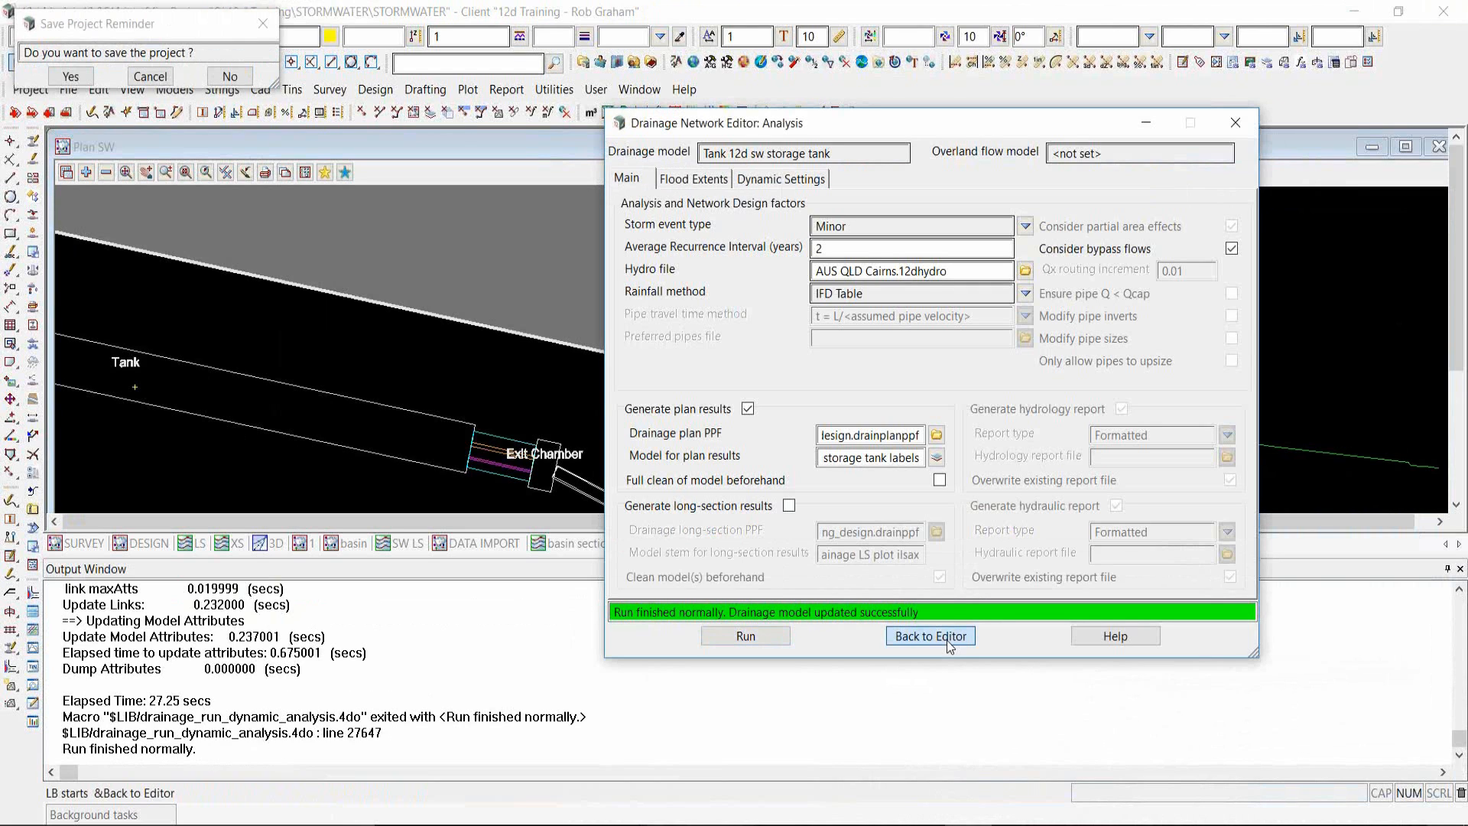
# - Graph the tank's catchment flow for all design storms of the Minor event, and close the graph after viewing
pyautogui.click(949, 645)
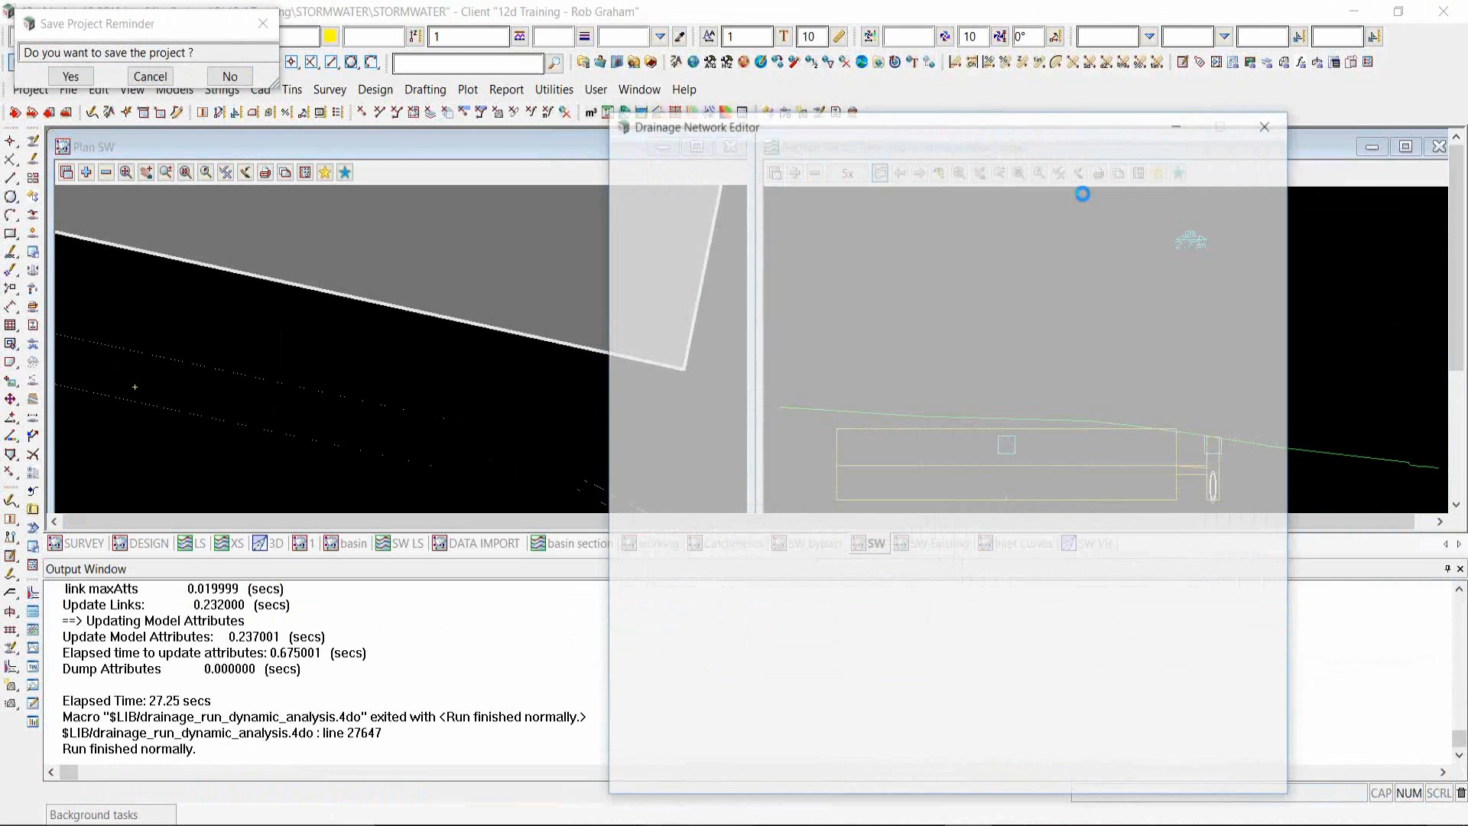
pyautogui.rightClick(492, 651)
pyautogui.click(534, 485)
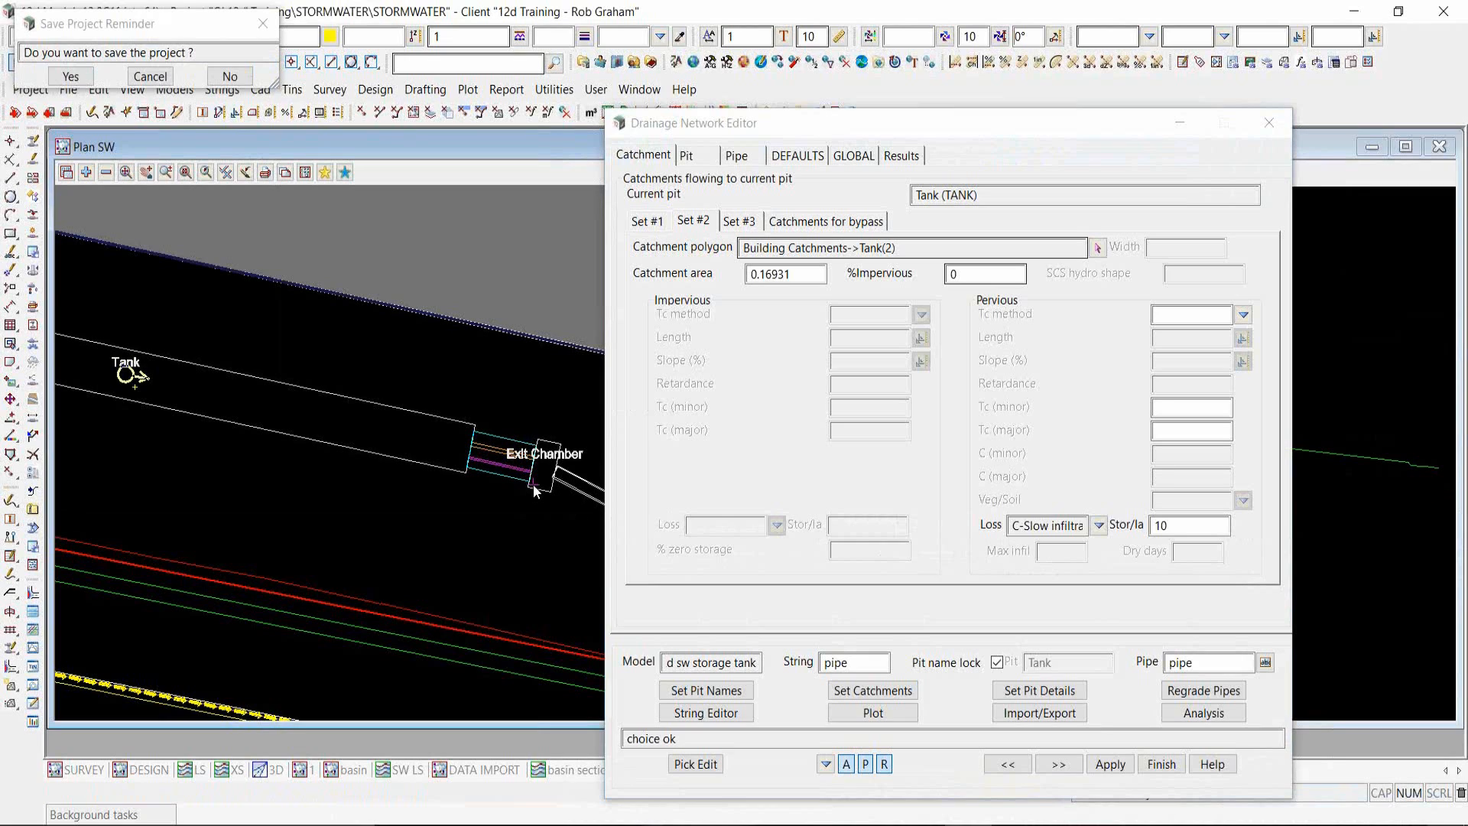
pyautogui.click(902, 156)
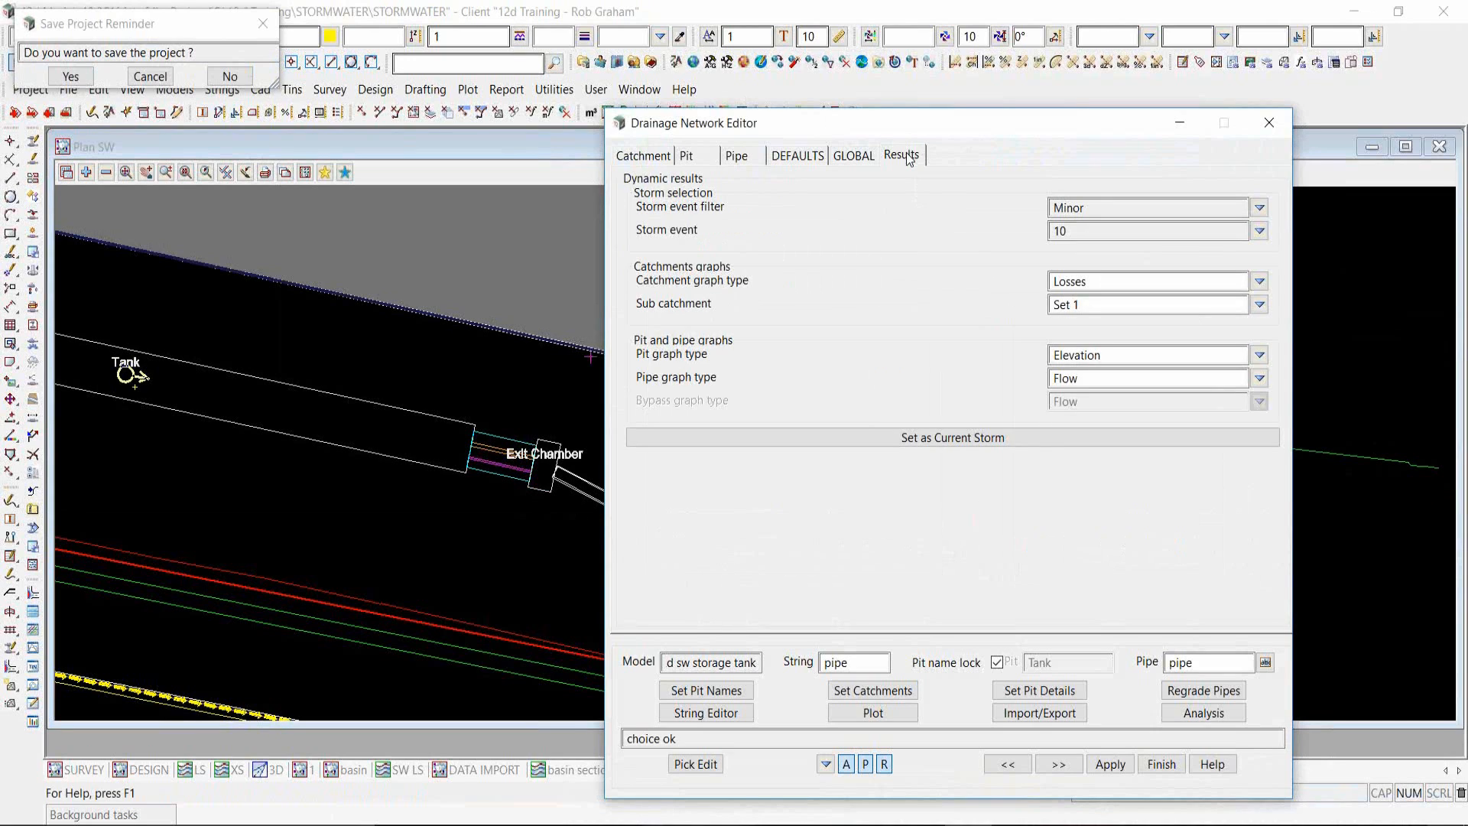
pyautogui.click(1259, 230)
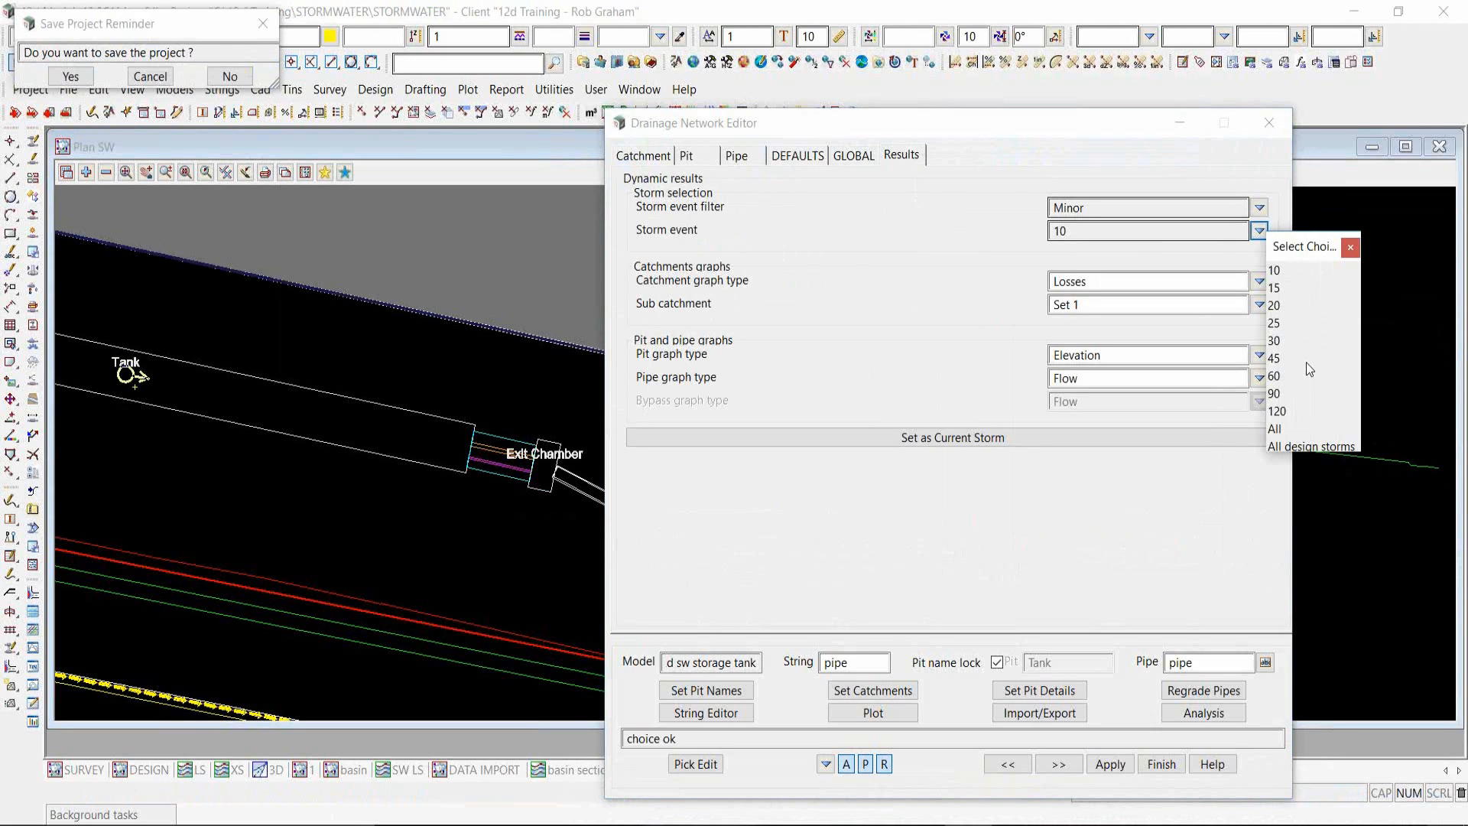
pyautogui.click(1323, 447)
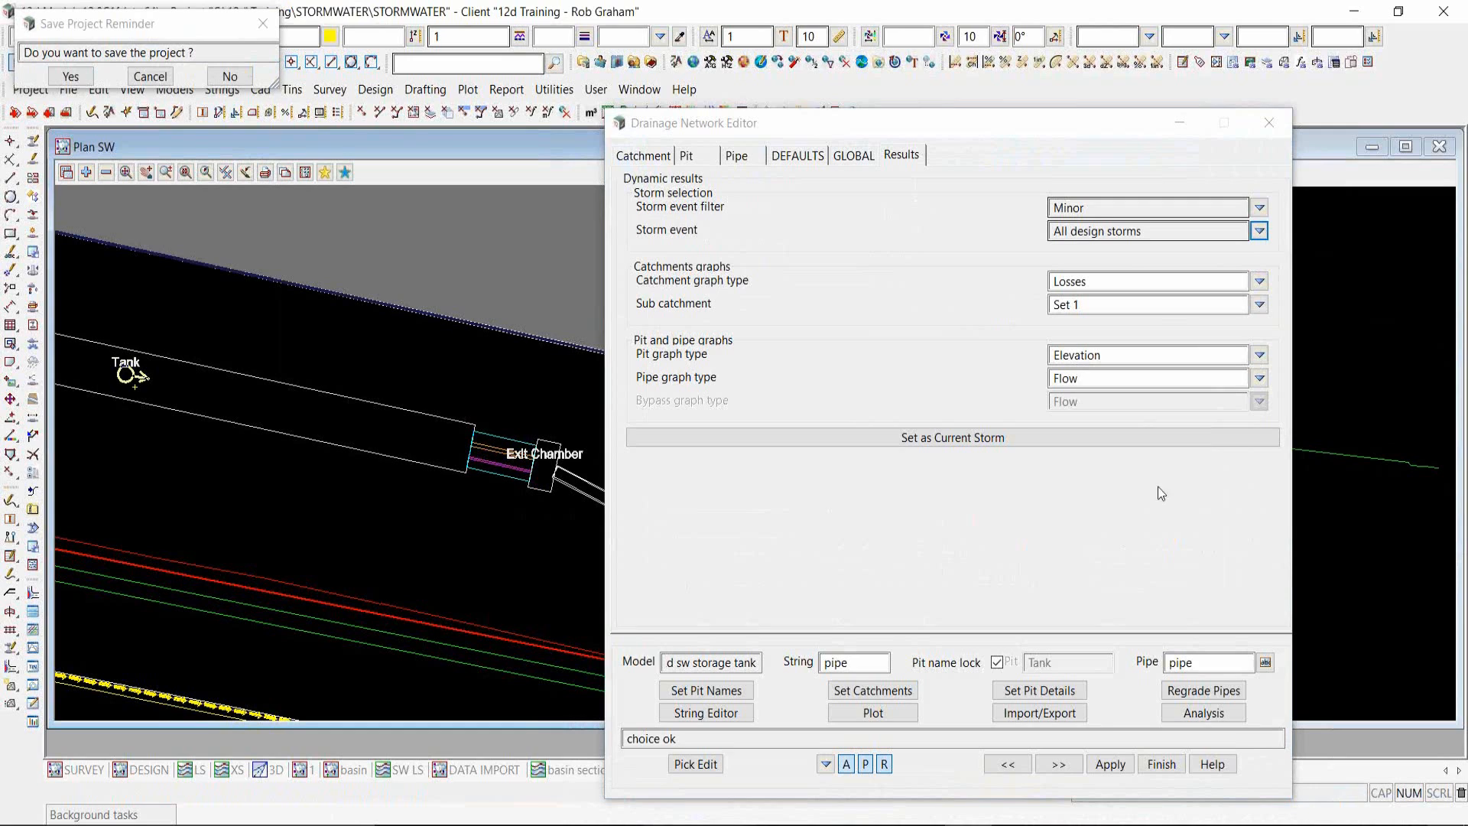
pyautogui.click(1260, 356)
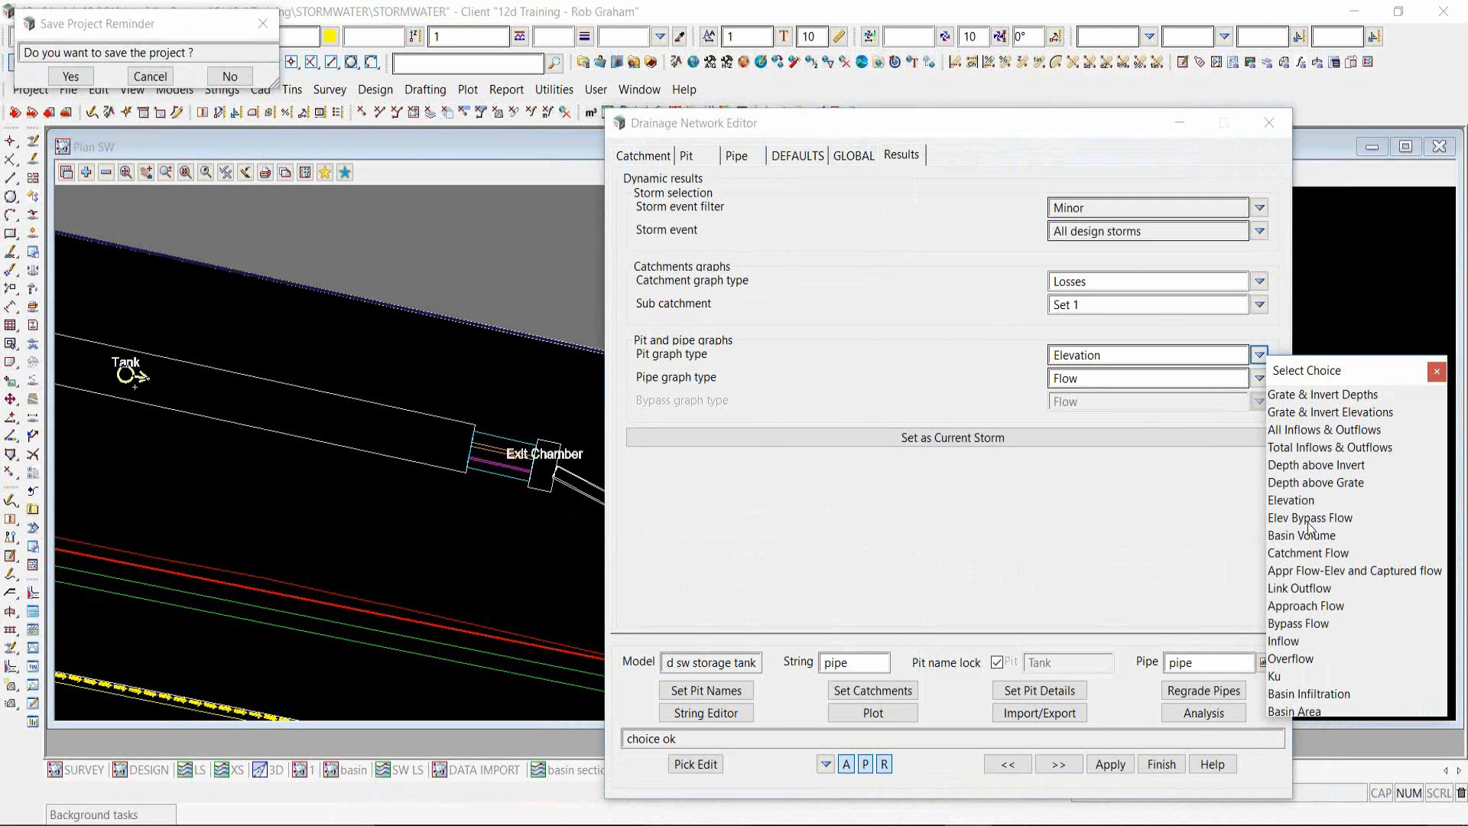
pyautogui.click(1317, 552)
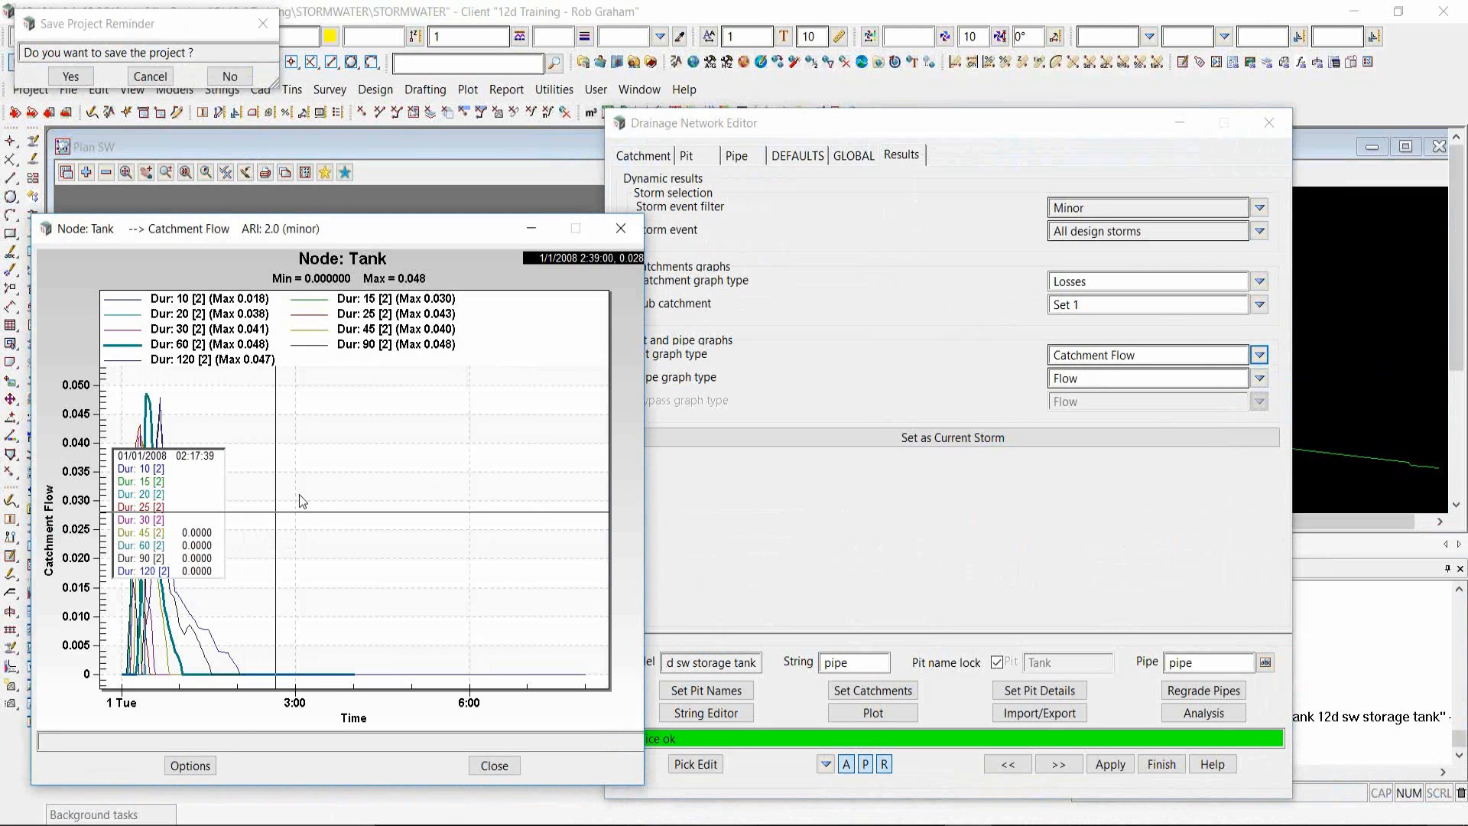
pyautogui.click(626, 229)
# - Set the global graph display size to 1200 wide by 800 high and apply the edits
pyautogui.click(853, 155)
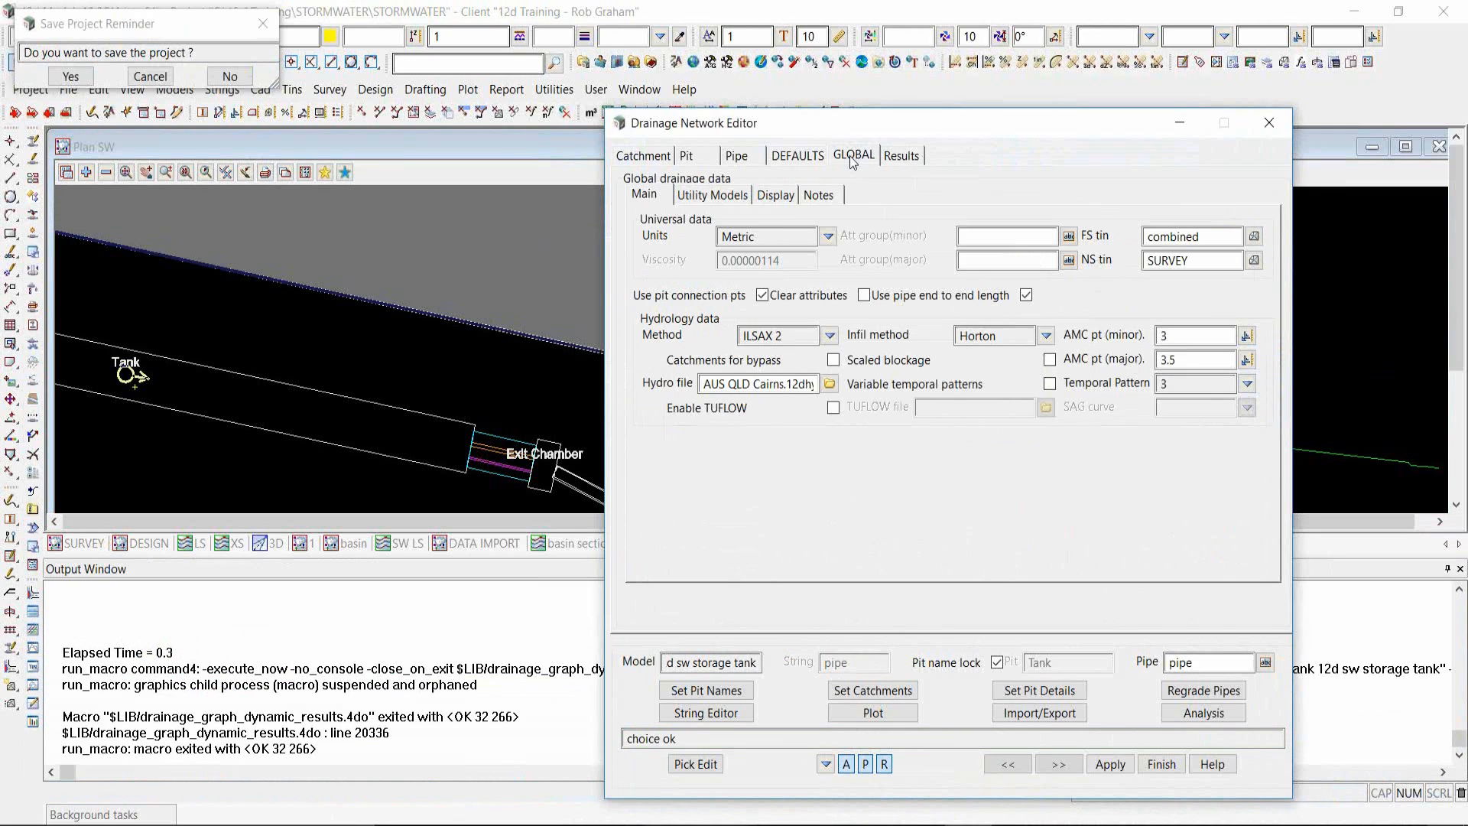
pyautogui.click(775, 195)
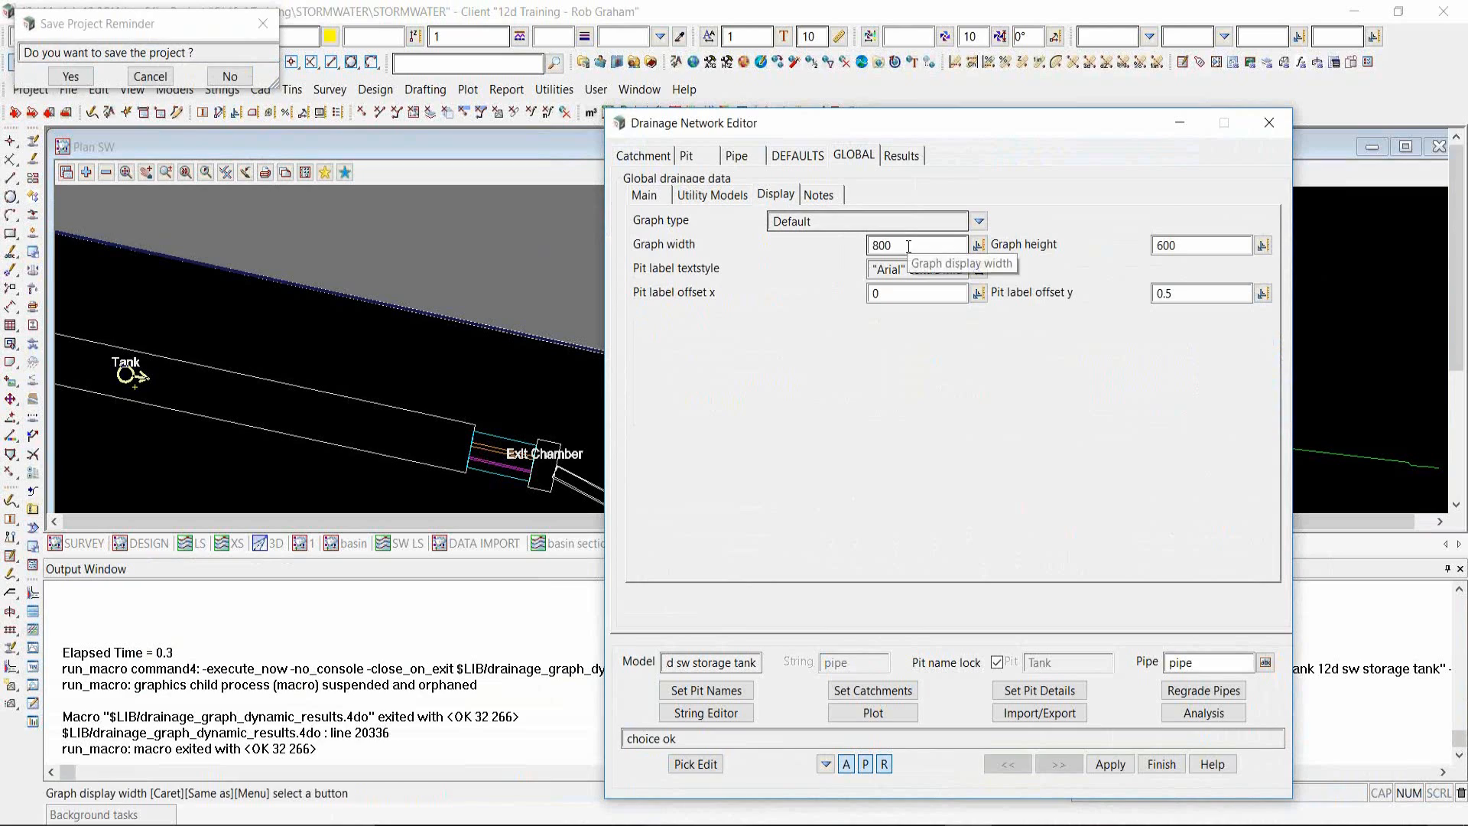
pyautogui.press('Tab')
pyautogui.write('1200')
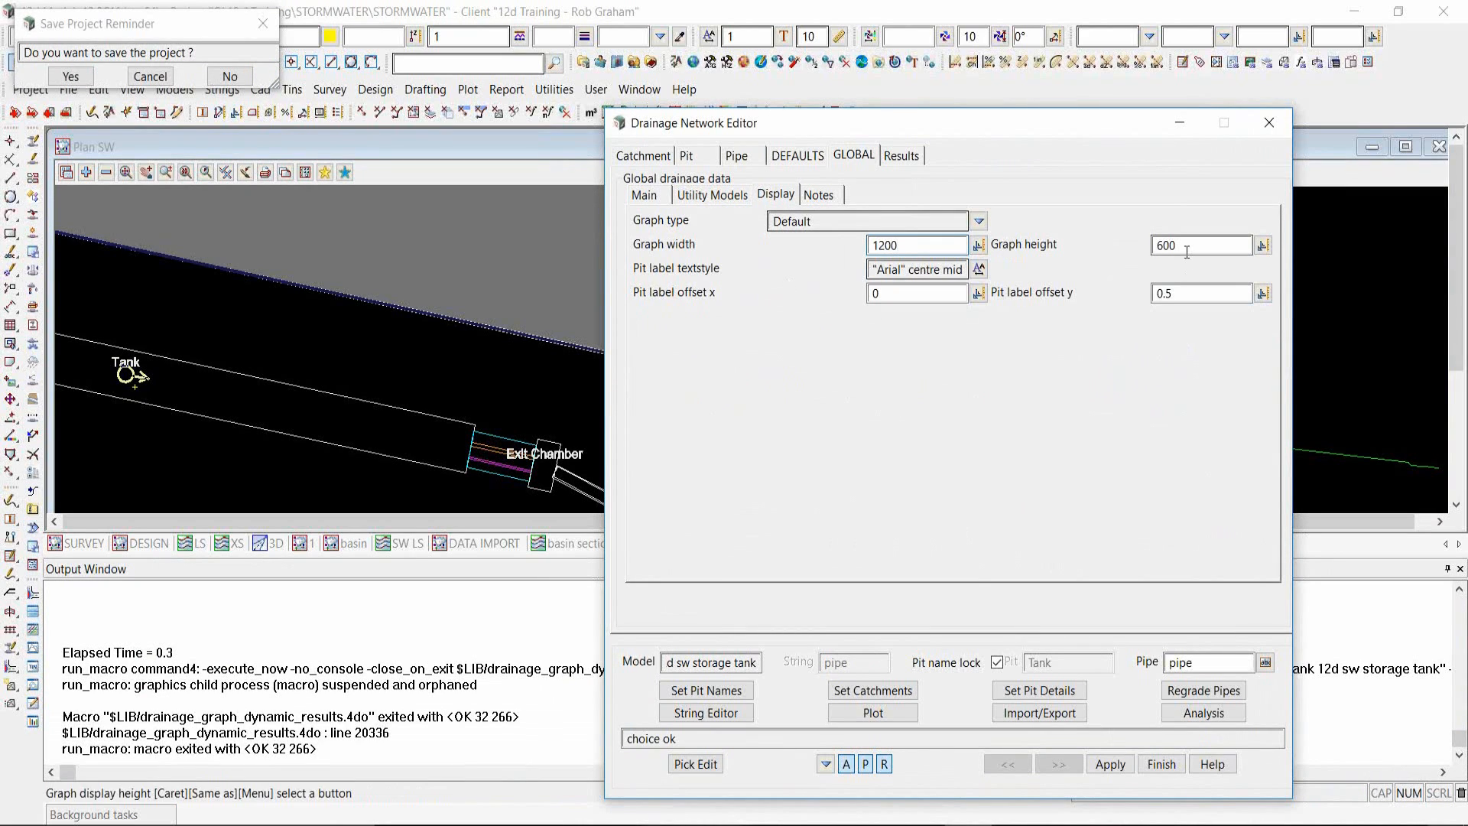
pyautogui.press('Tab')
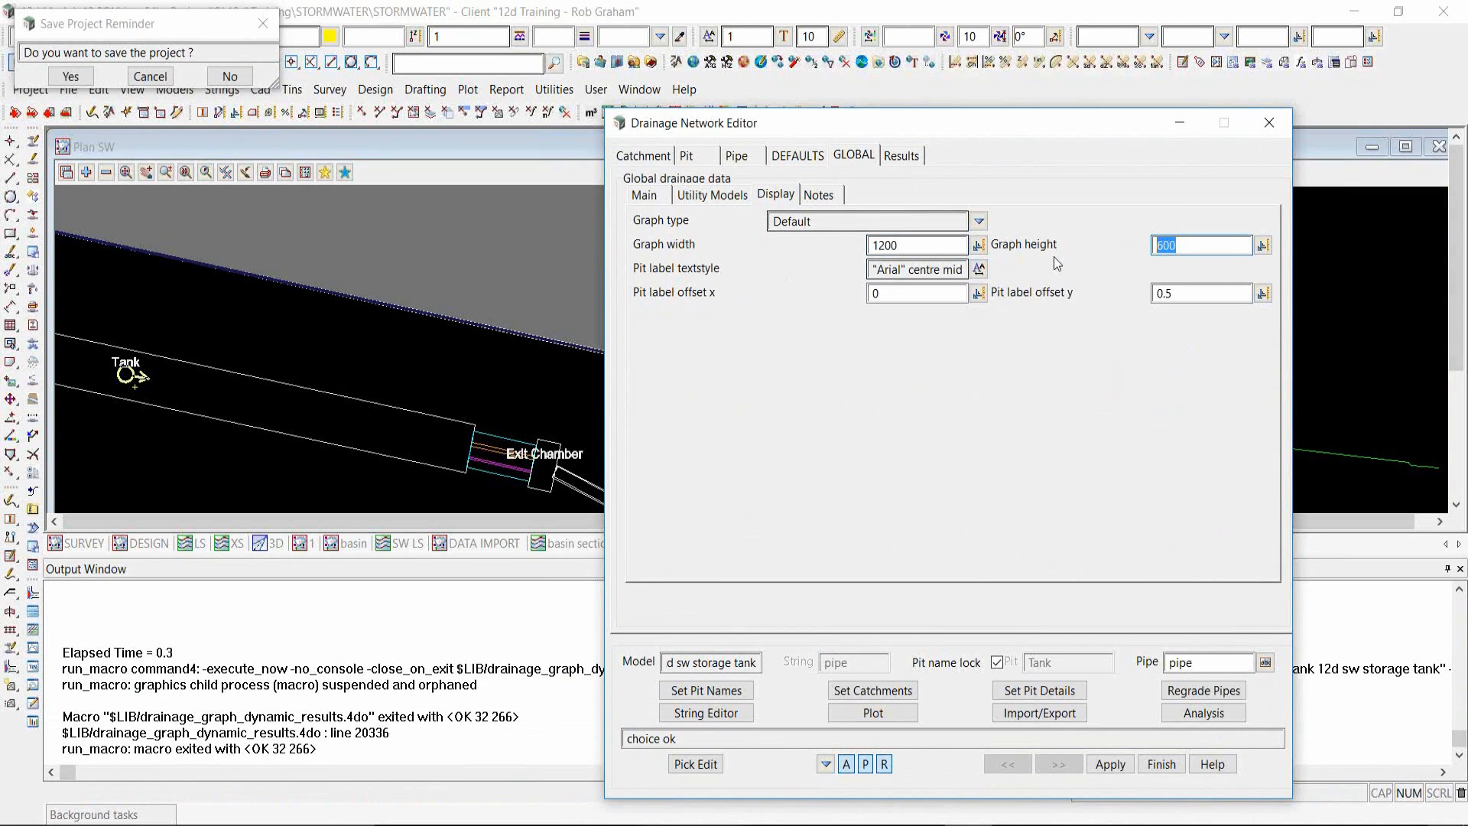
pyautogui.write('800')
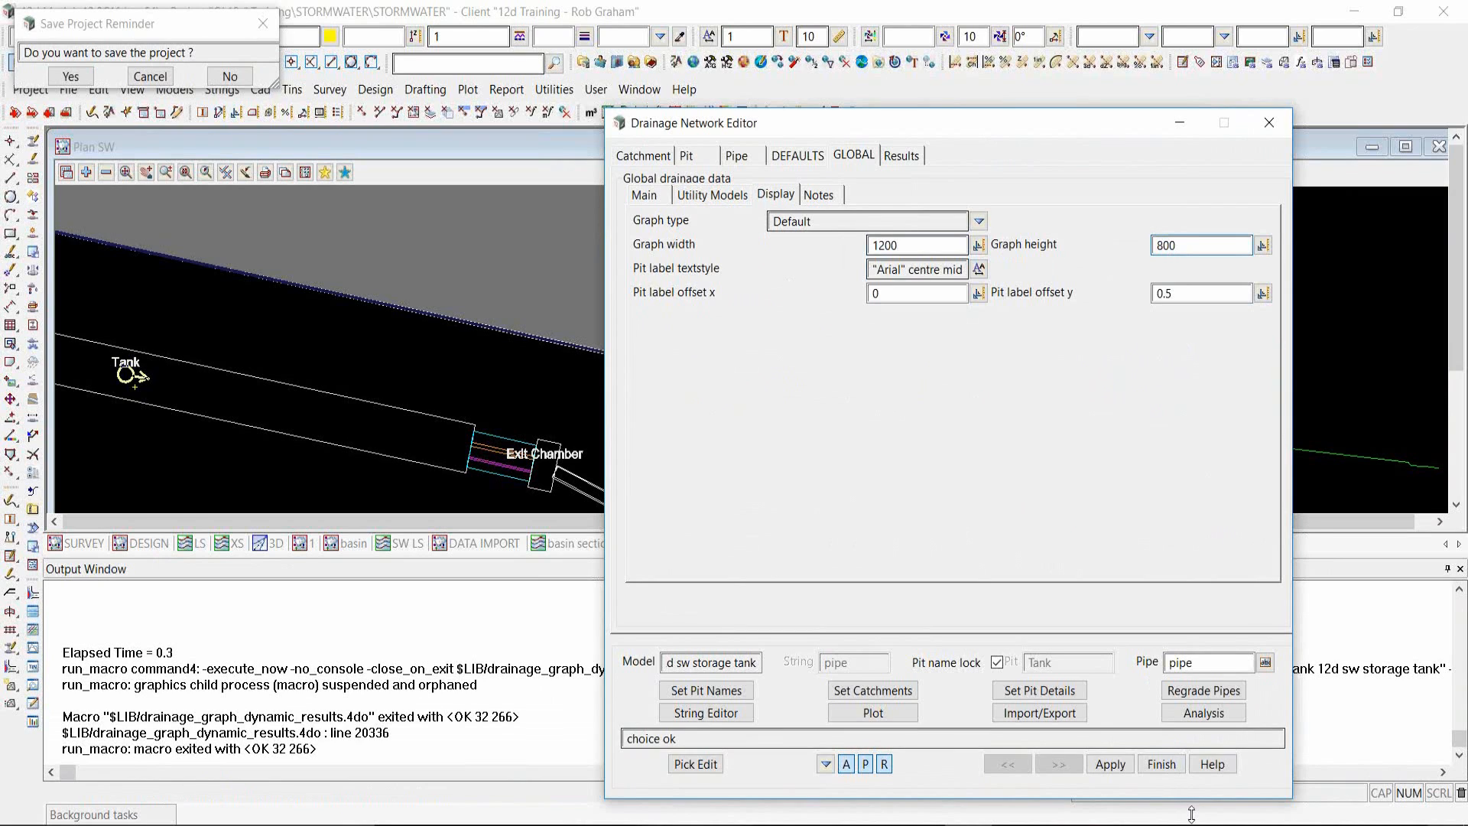
pyautogui.click(1110, 764)
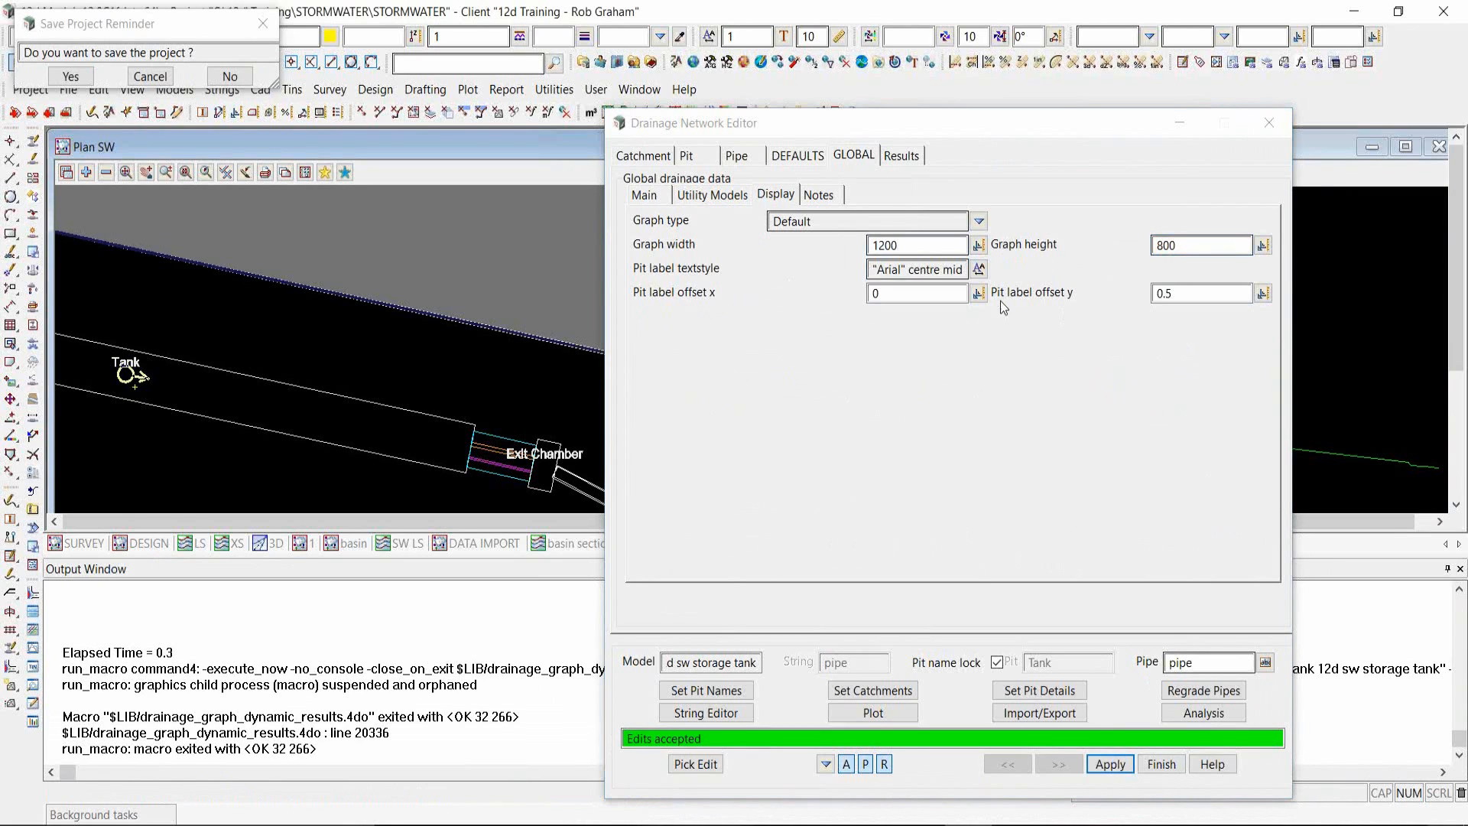
# - Reopen the tank's catchment flow graph, enlarge the area around the storm peaks to compare durations, and close it
pyautogui.click(901, 156)
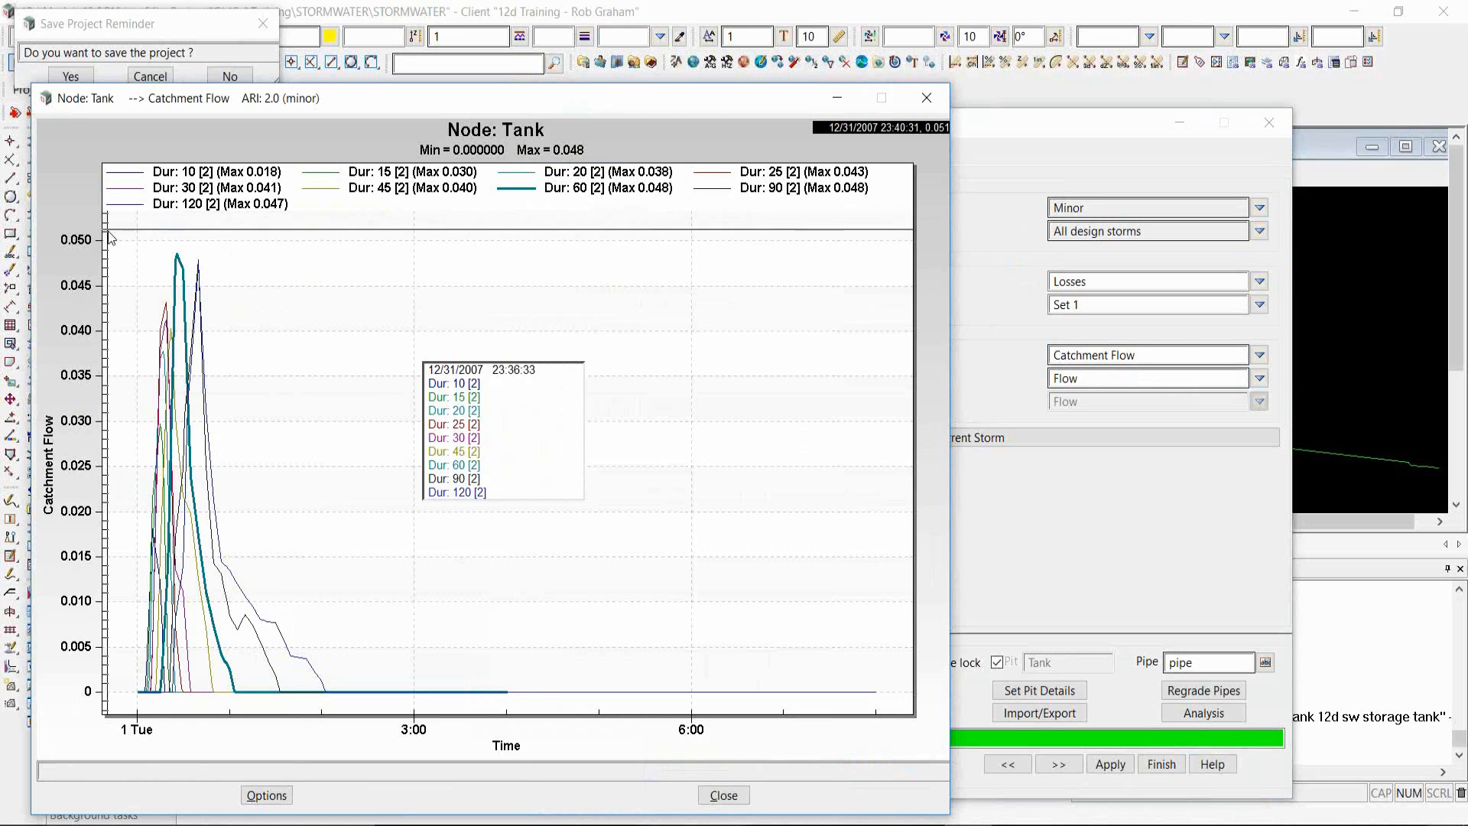
pyautogui.moveTo(110, 237); pyautogui.dragTo(274, 696)
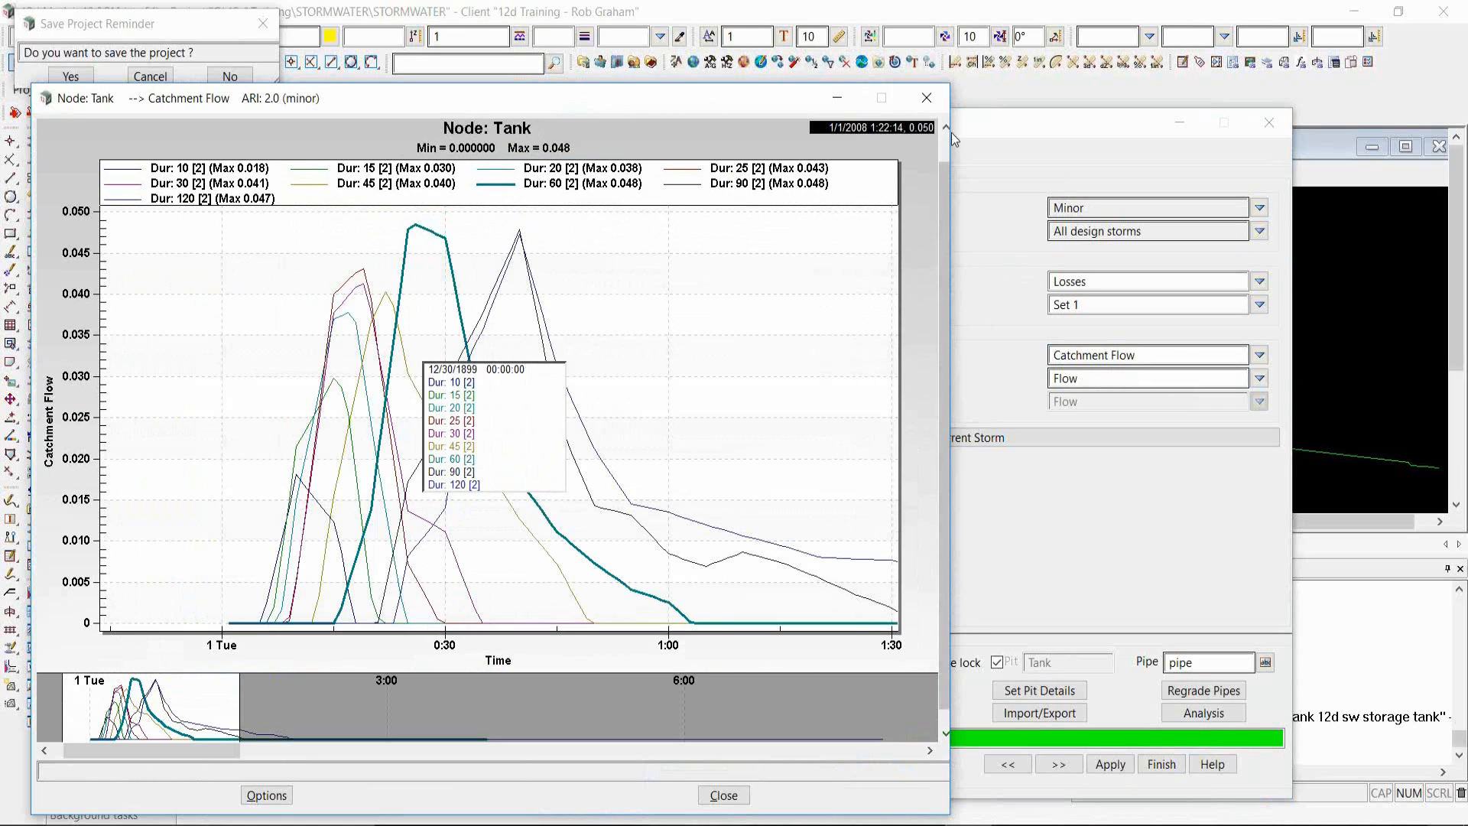
pyautogui.click(934, 99)
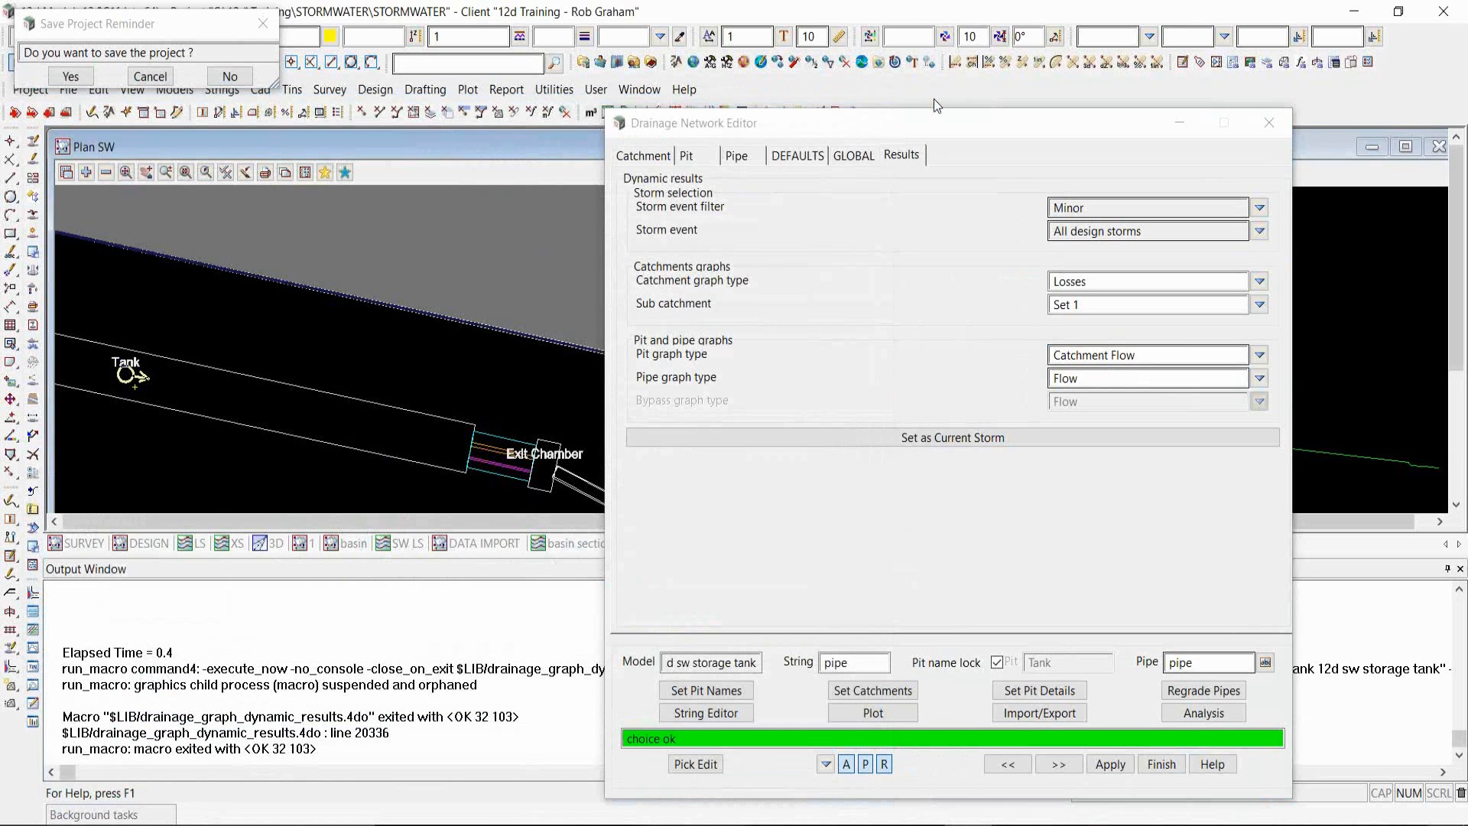
# - Make the tank's second catchment set 100% impervious with an impervious Stor/Ia value of 2
pyautogui.click(662, 158)
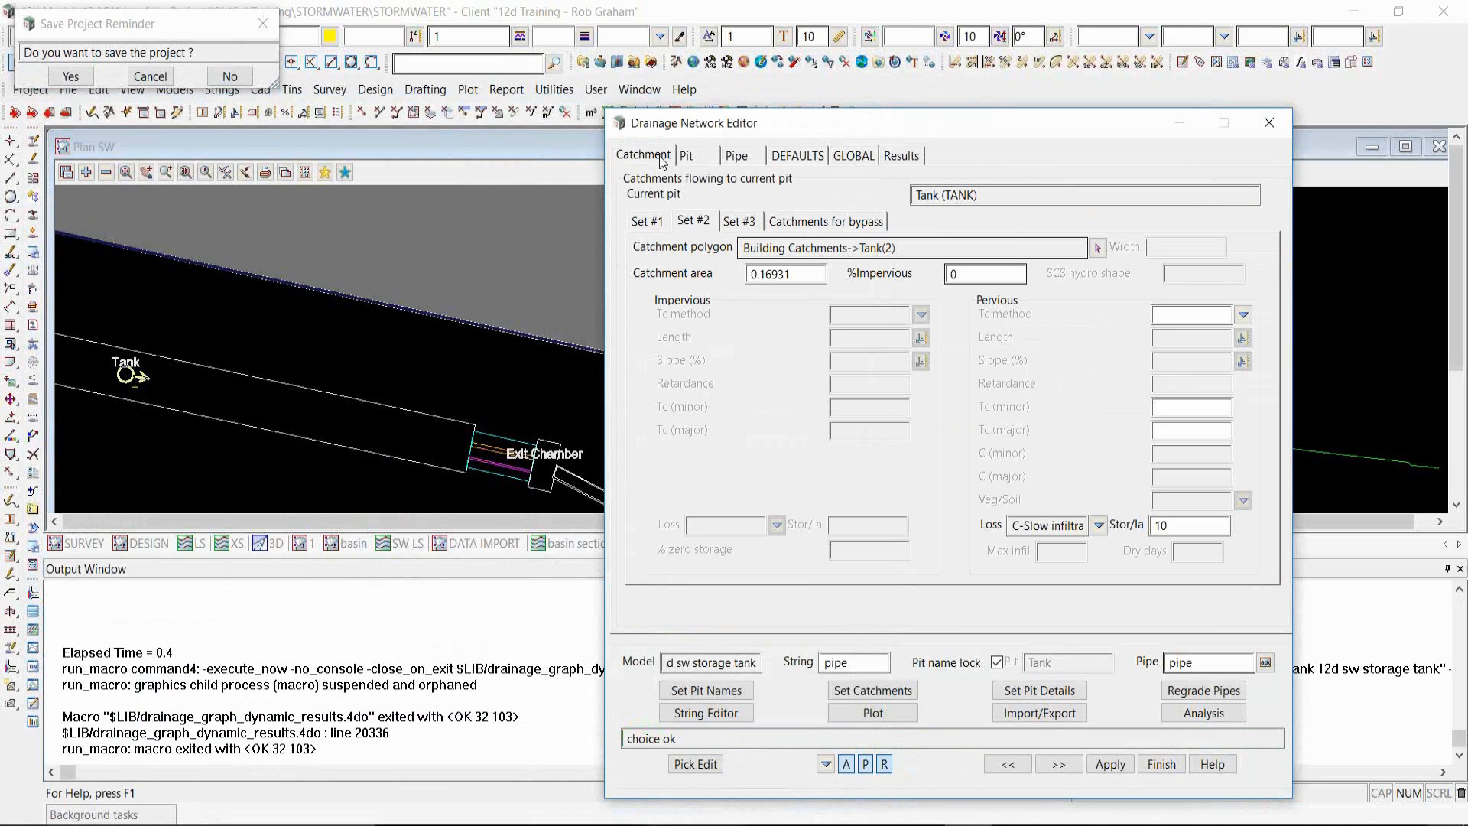
pyautogui.doubleClick(956, 274)
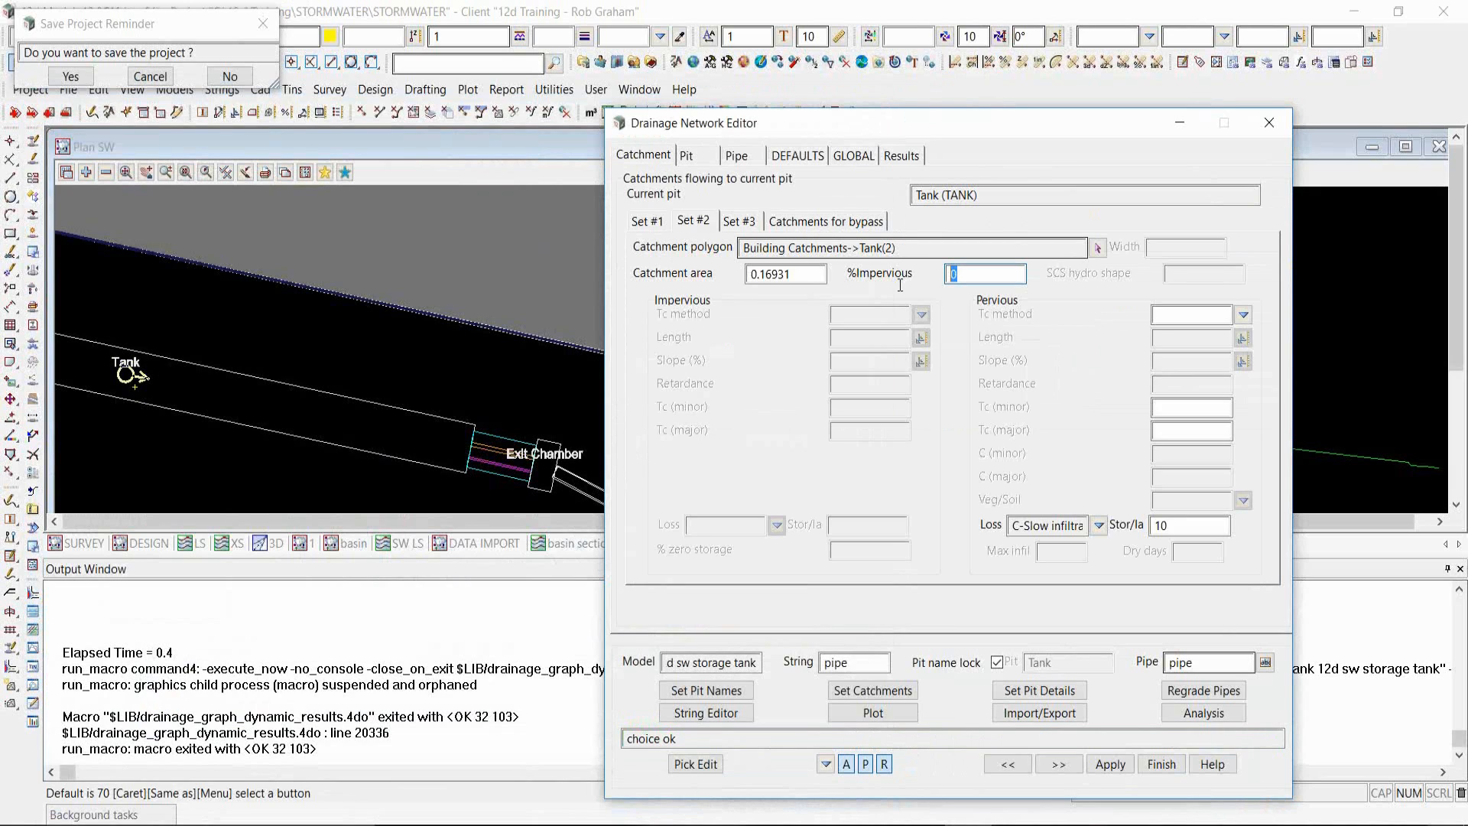
pyautogui.write('100')
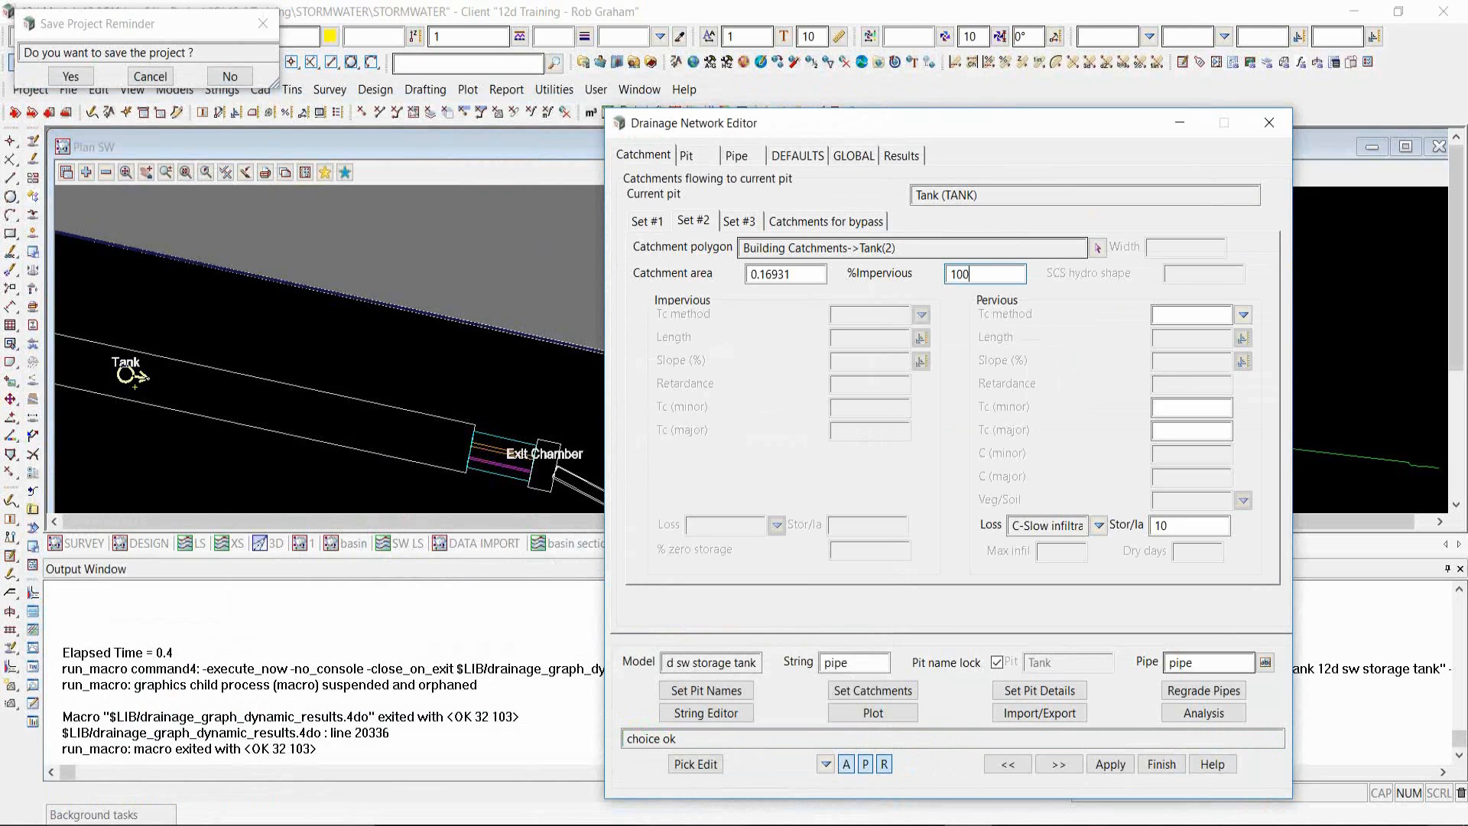
pyautogui.press('Tab')
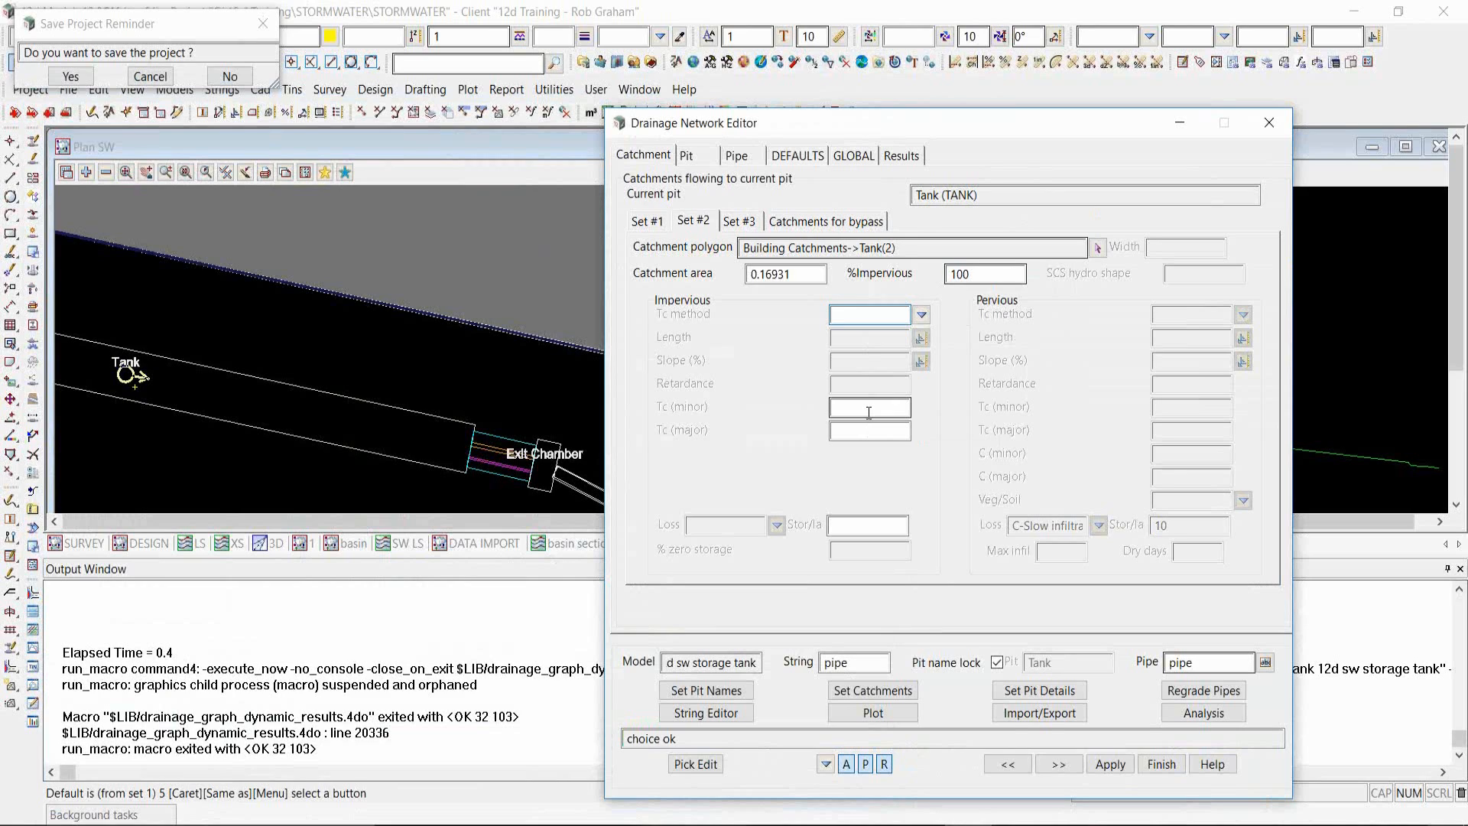
pyautogui.click(857, 526)
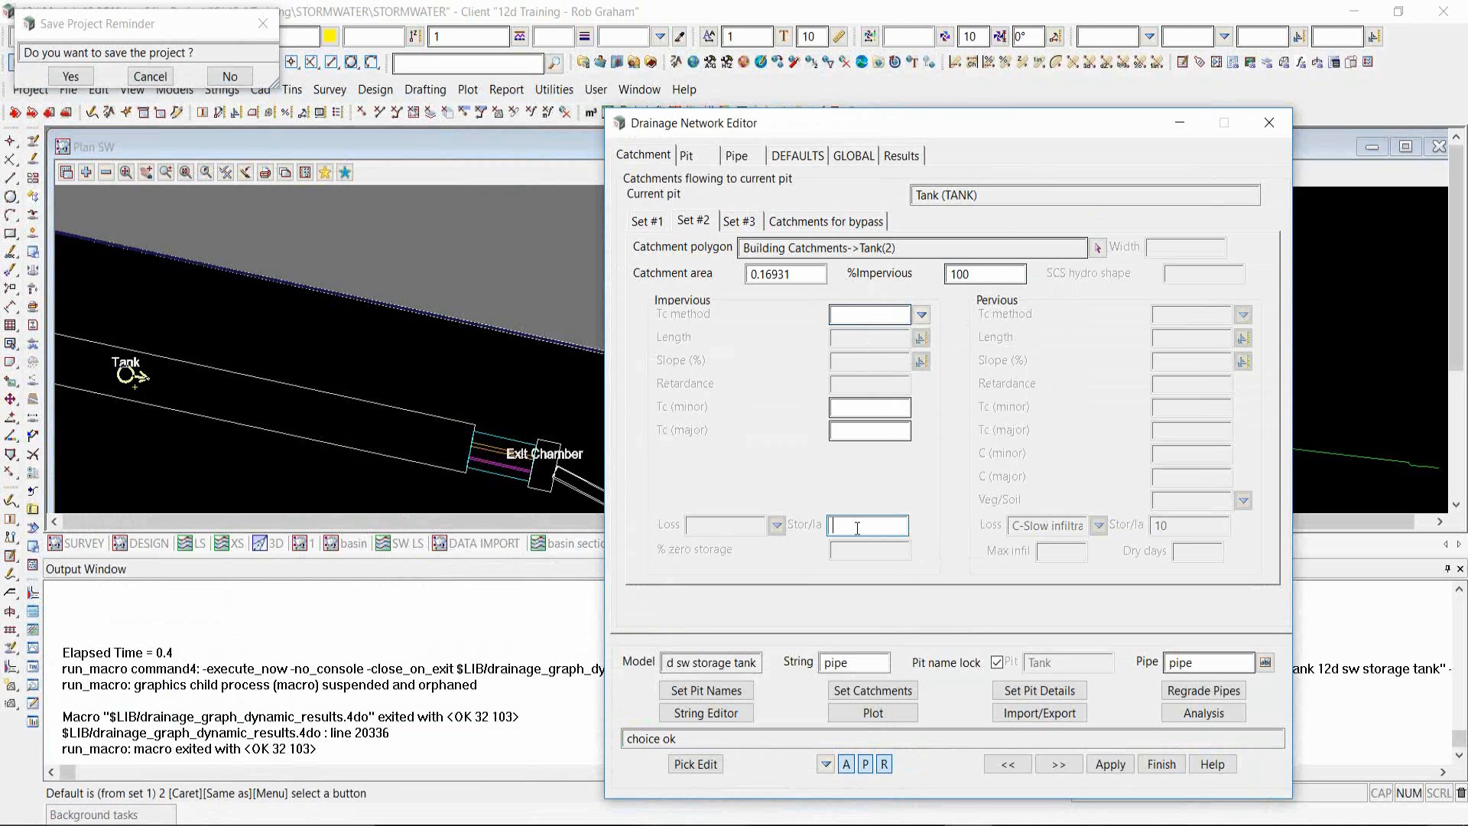
pyautogui.write('2')
# - Rerun the Minor 2-year analysis with the revised catchment and return to the network editor
pyautogui.click(1239, 715)
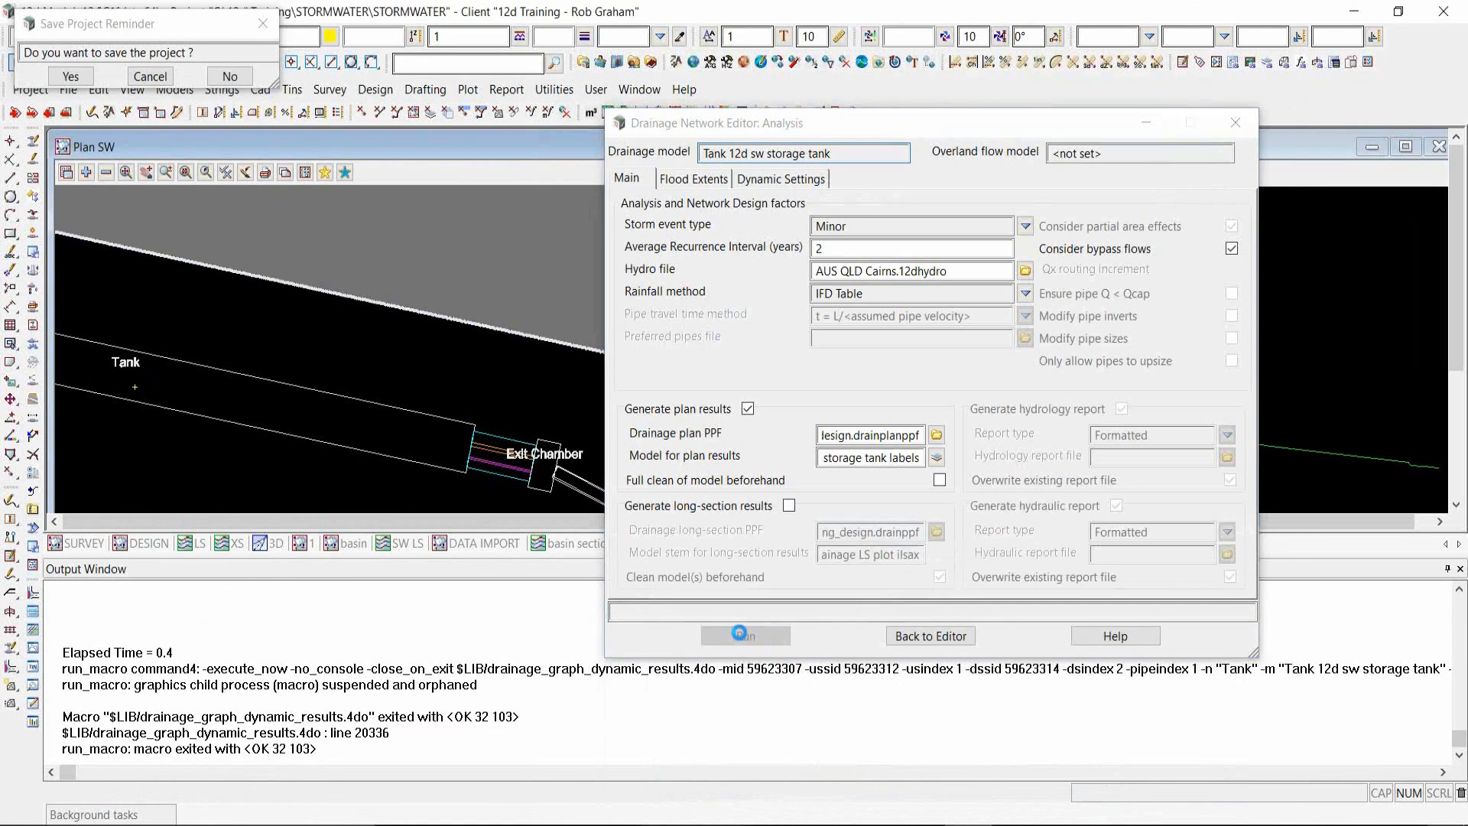
pyautogui.click(739, 635)
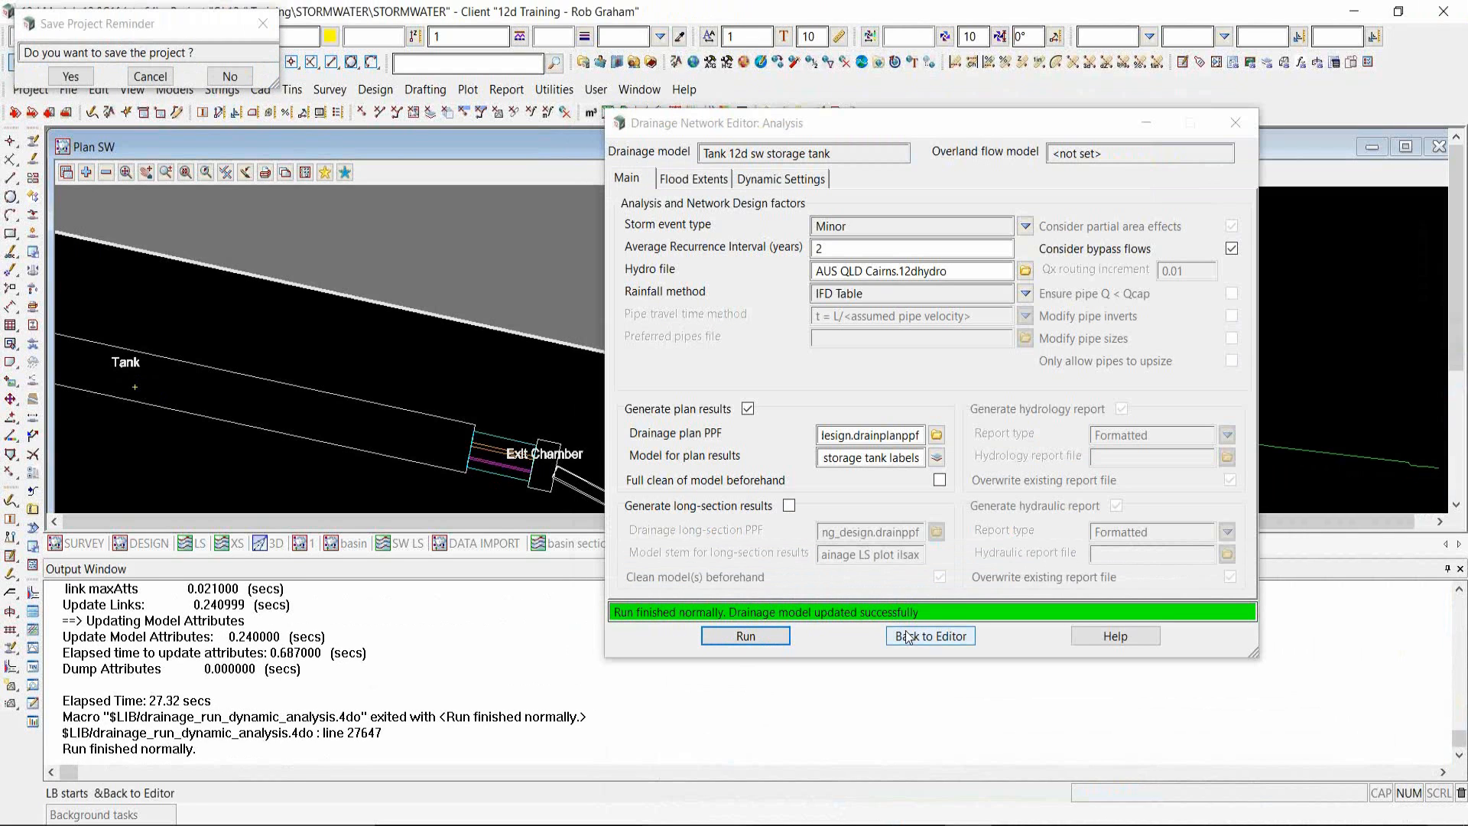
pyautogui.click(907, 637)
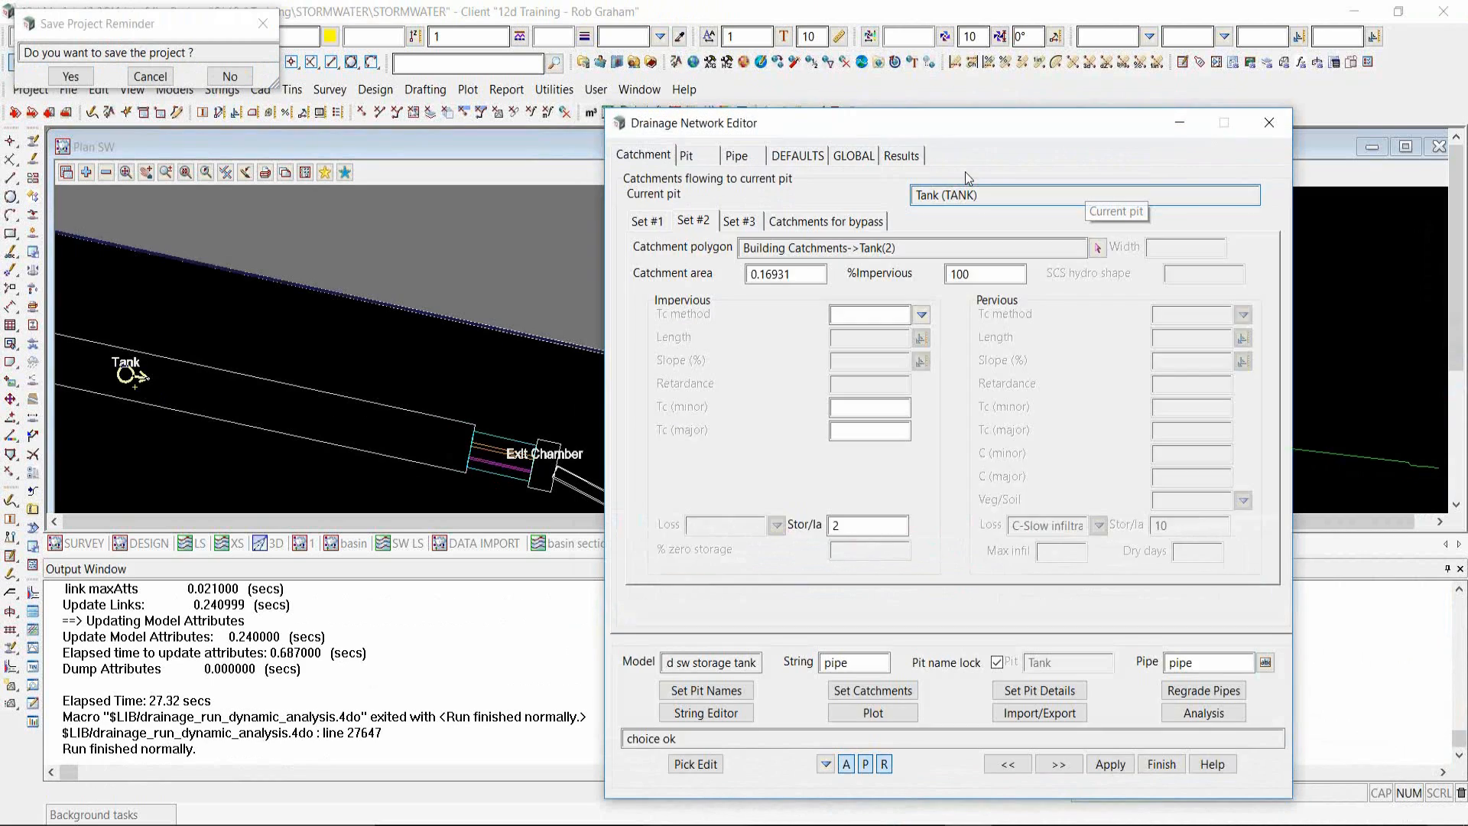
# - Set the results to cover all design storms and move the network editor clear of the long section view
pyautogui.click(901, 156)
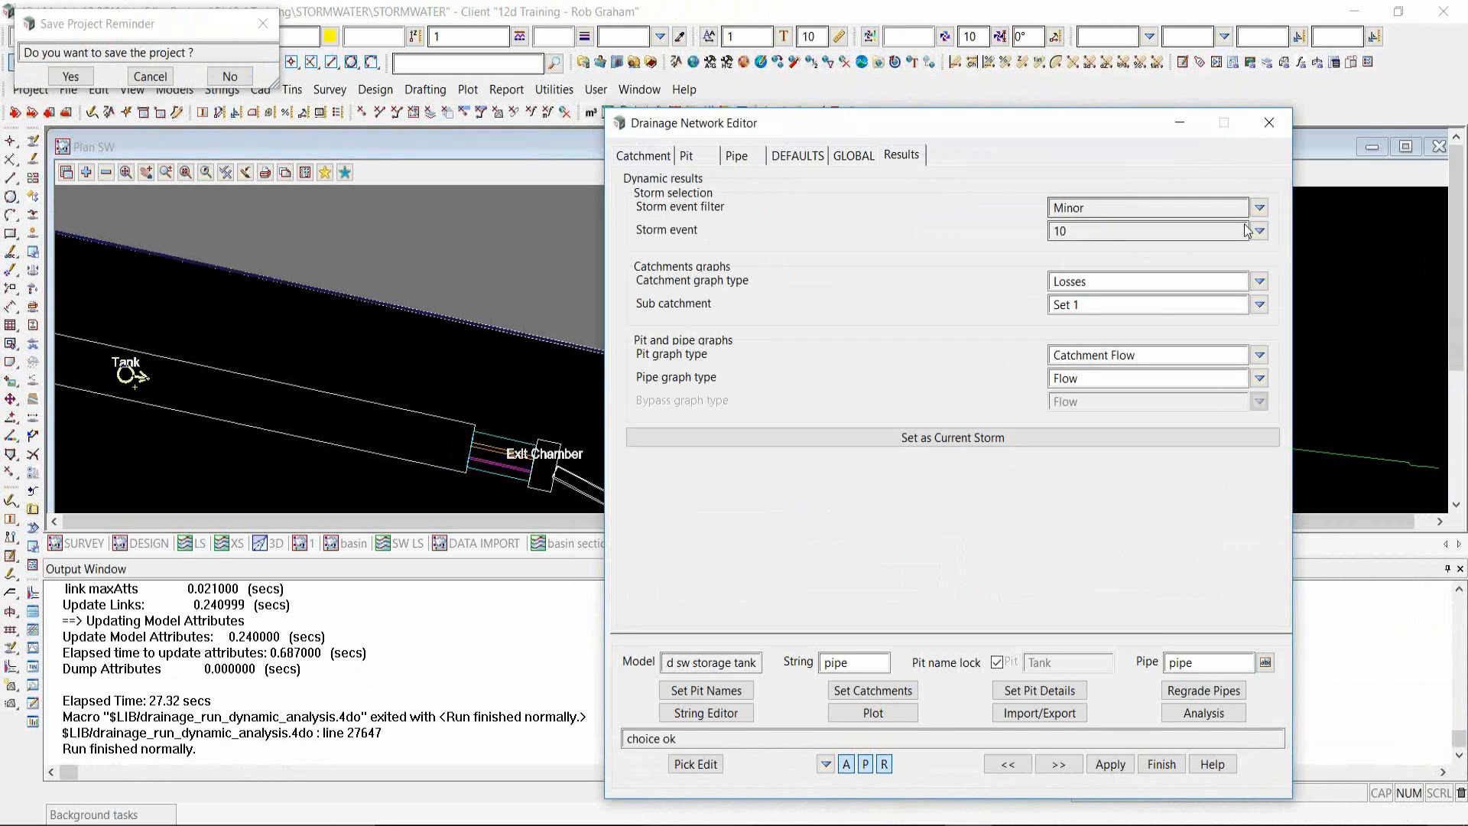
pyautogui.click(1259, 231)
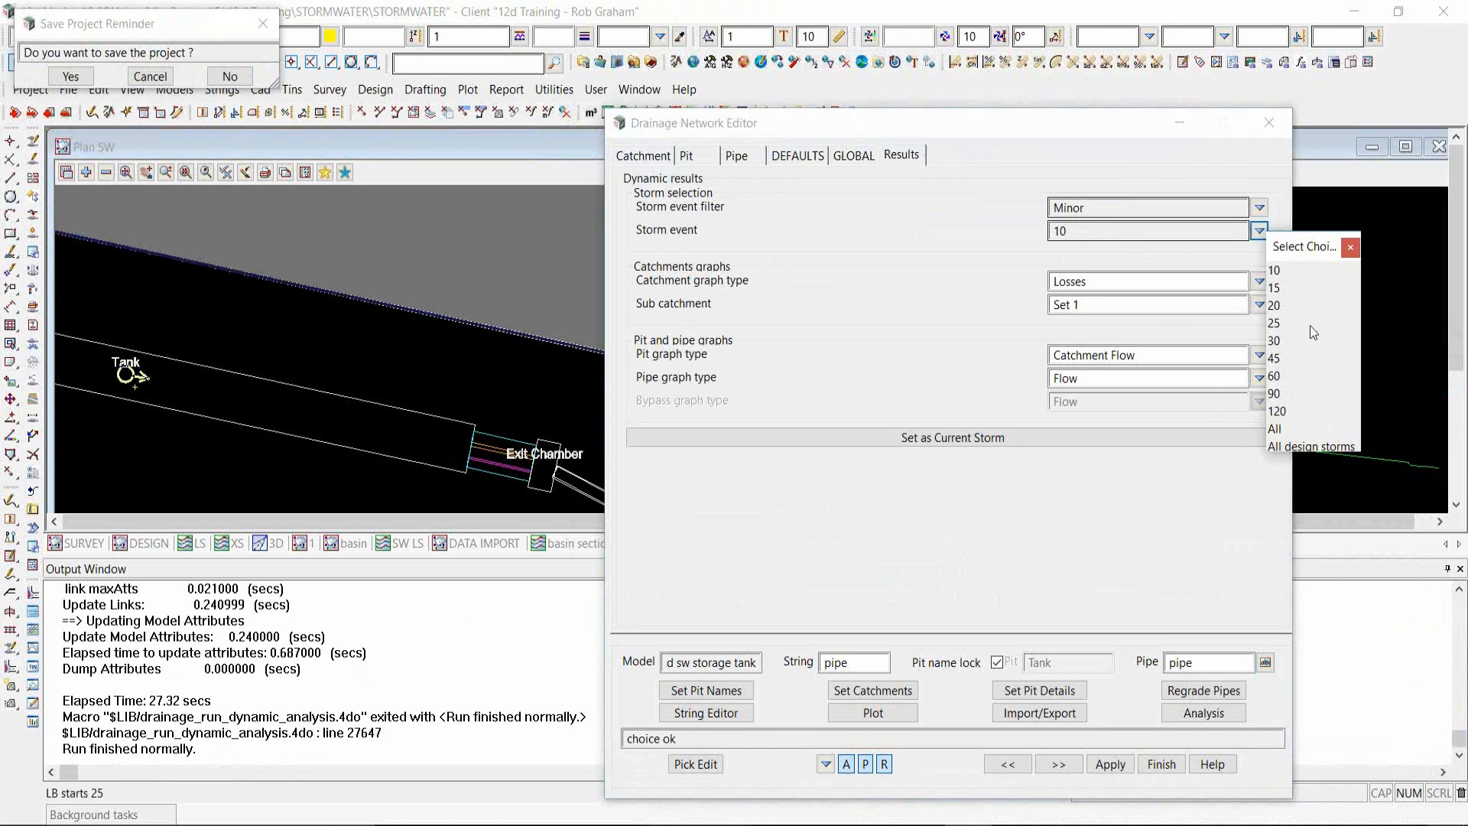
pyautogui.click(1330, 445)
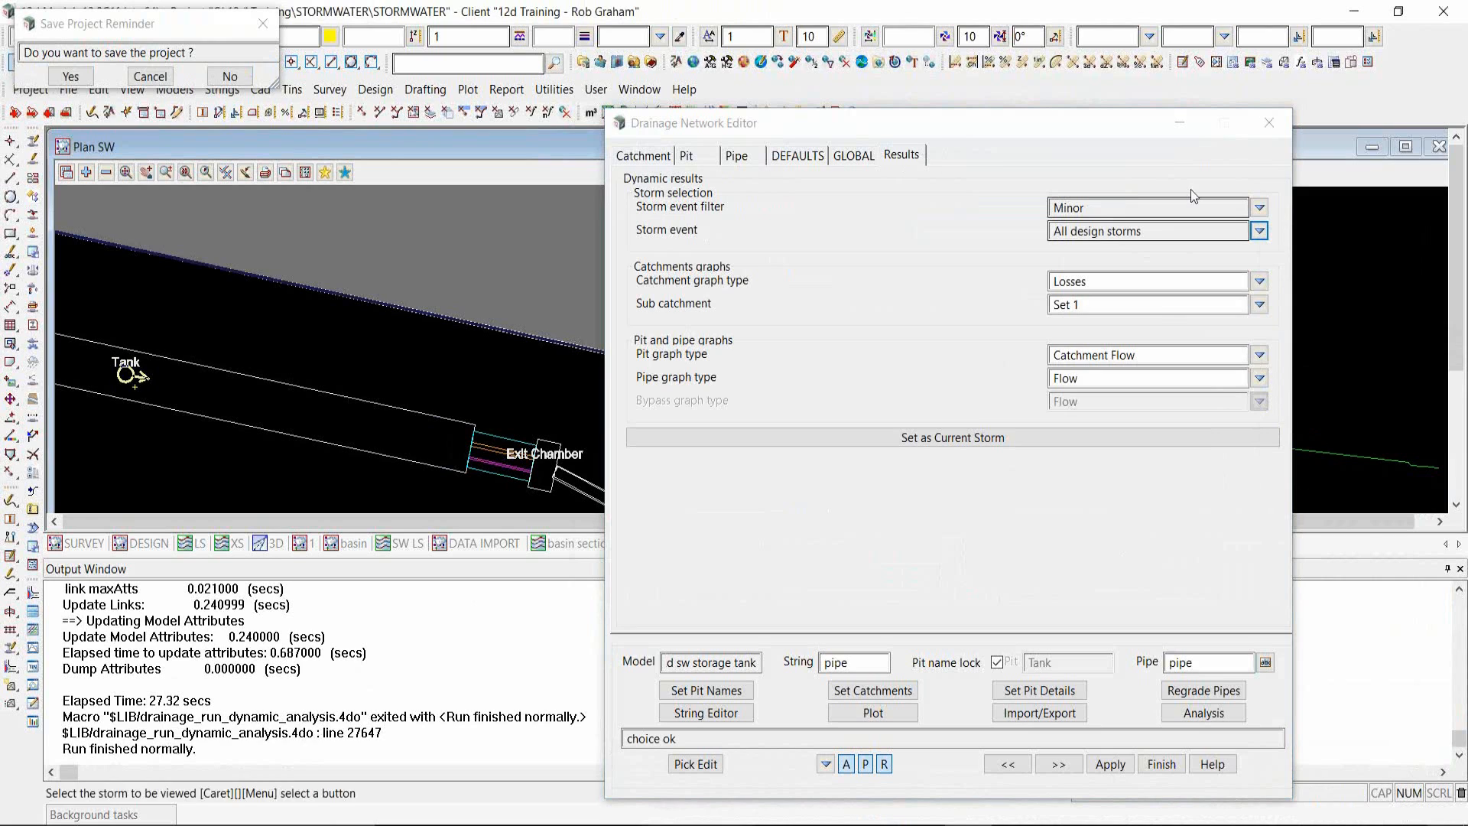
pyautogui.moveTo(1077, 127); pyautogui.dragTo(643, 82)
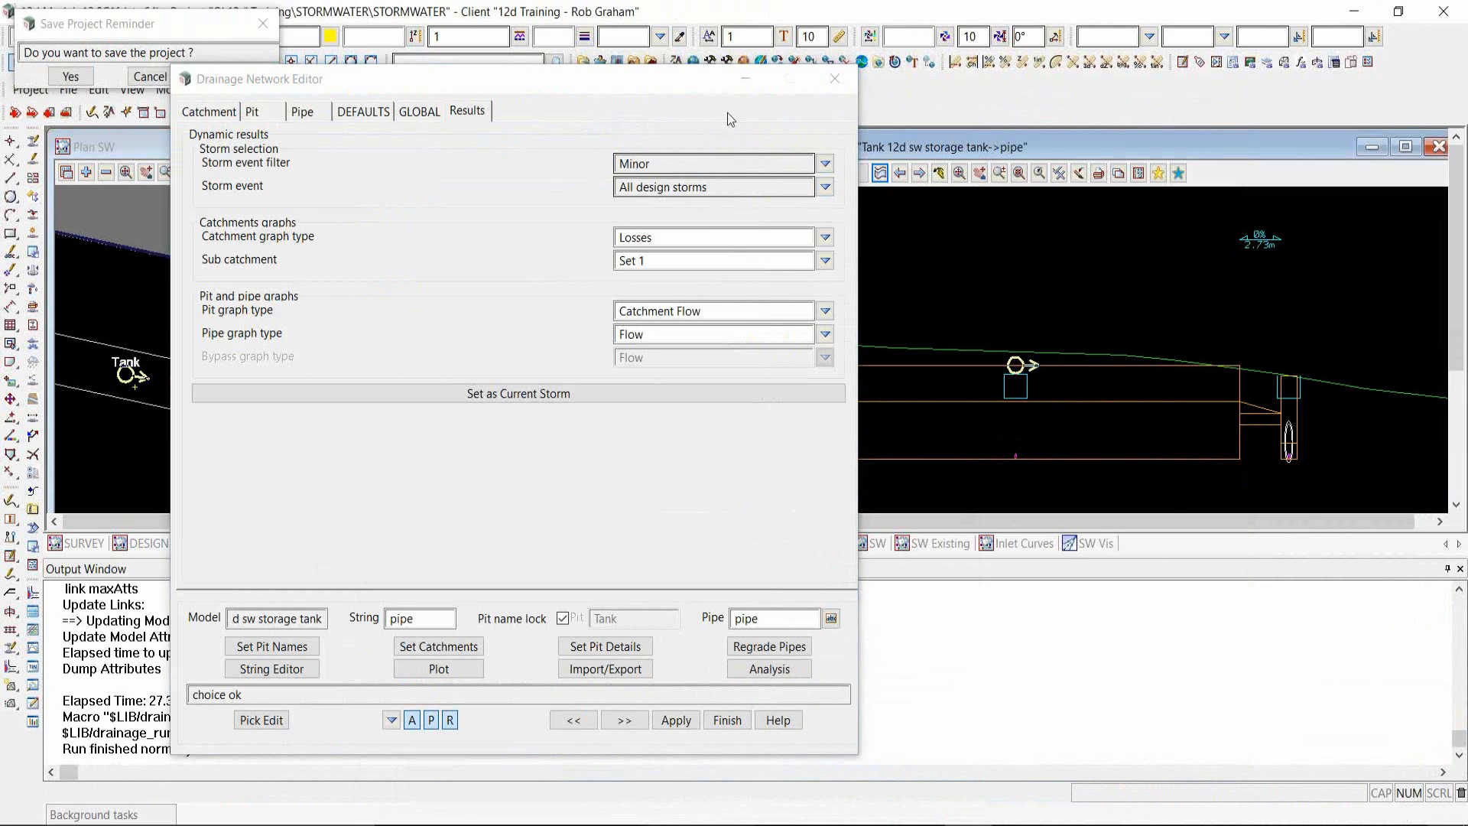
pyautogui.click(671, 81)
pyautogui.moveTo(672, 81); pyautogui.dragTo(494, 95)
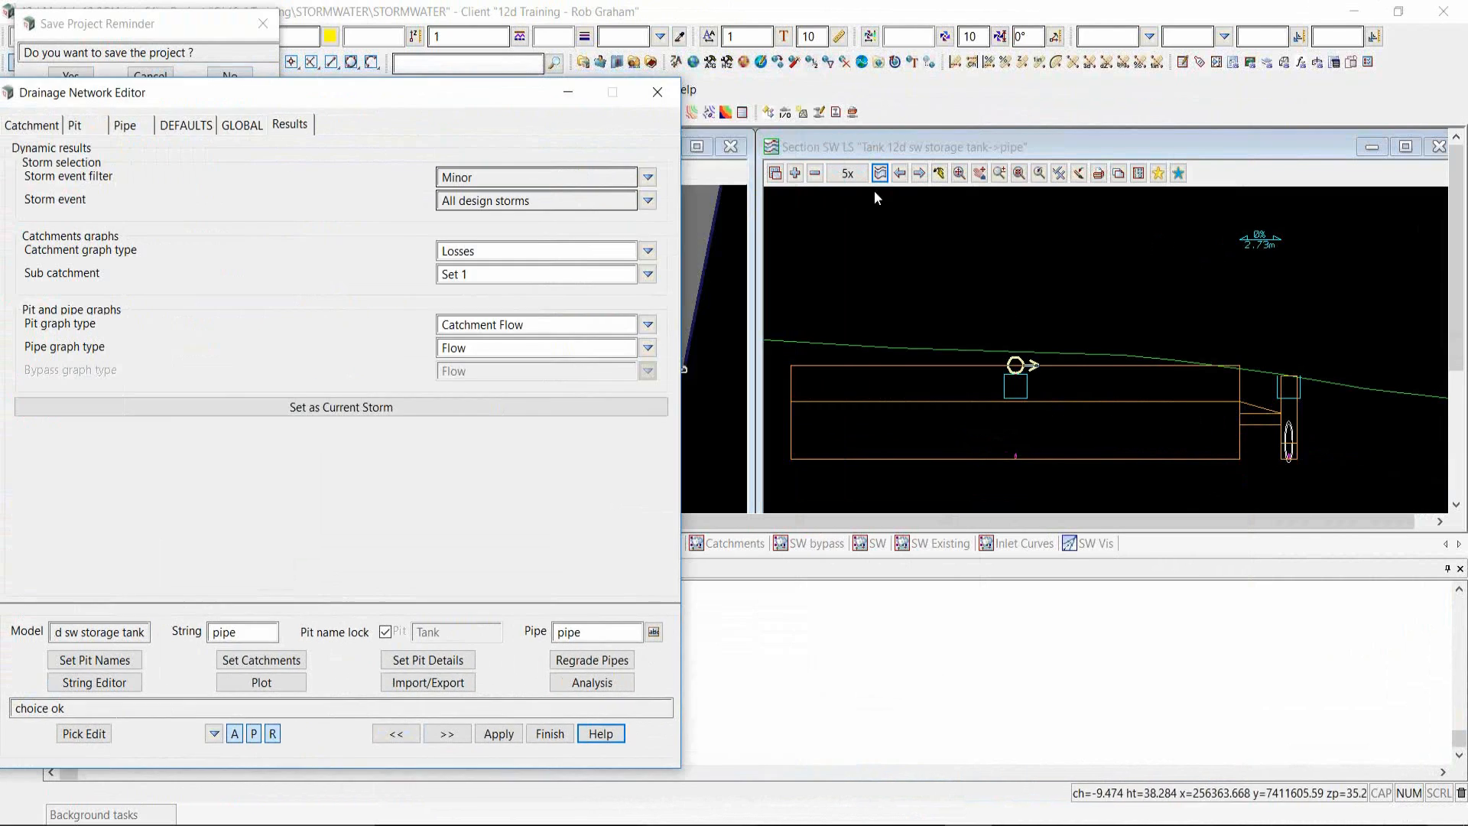
# - Set the HGL colour to yellow in the SW LS section view's drainage annotation settings
pyautogui.click(775, 173)
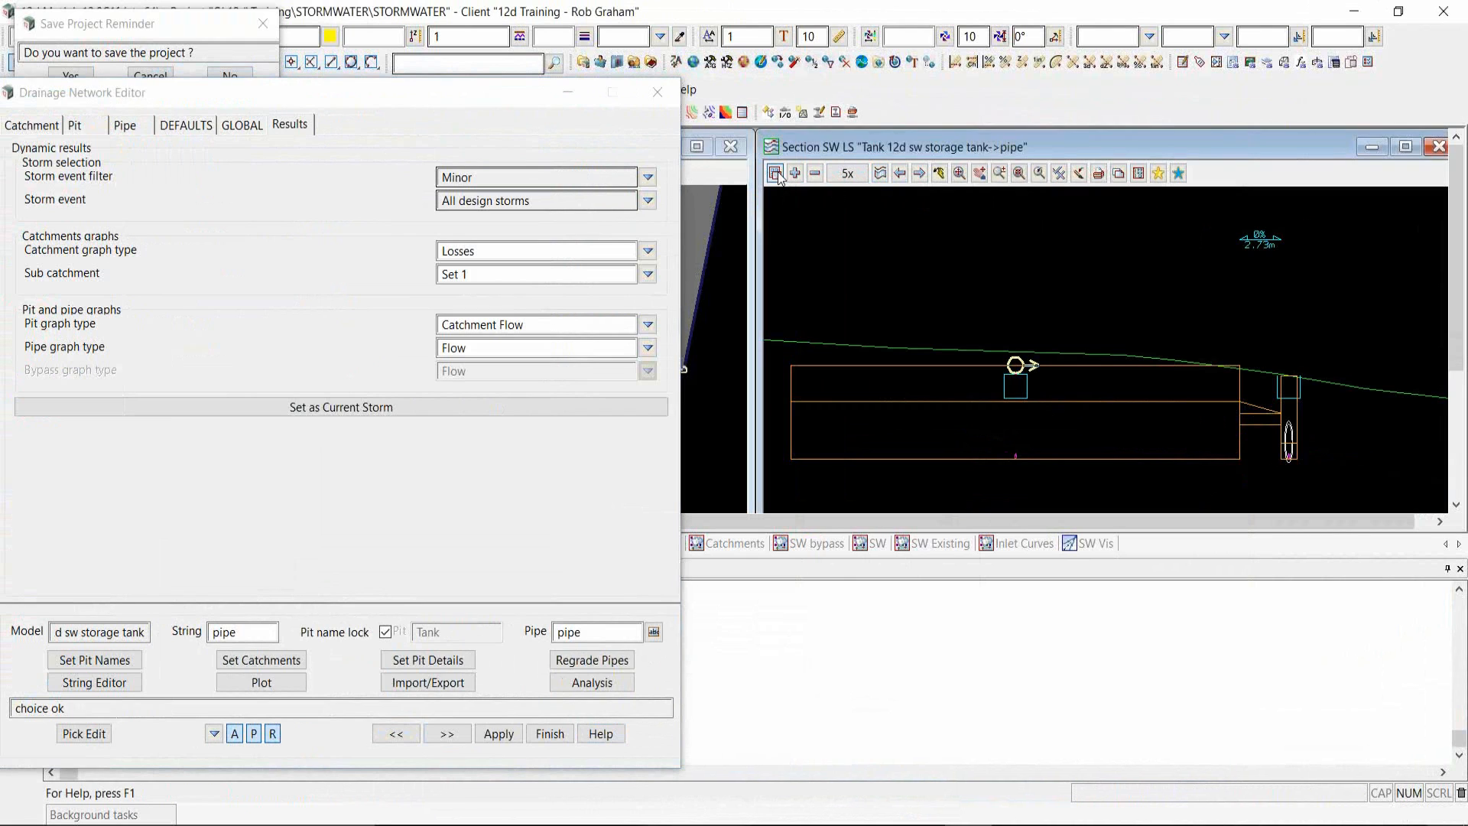
pyautogui.moveTo(870, 235)
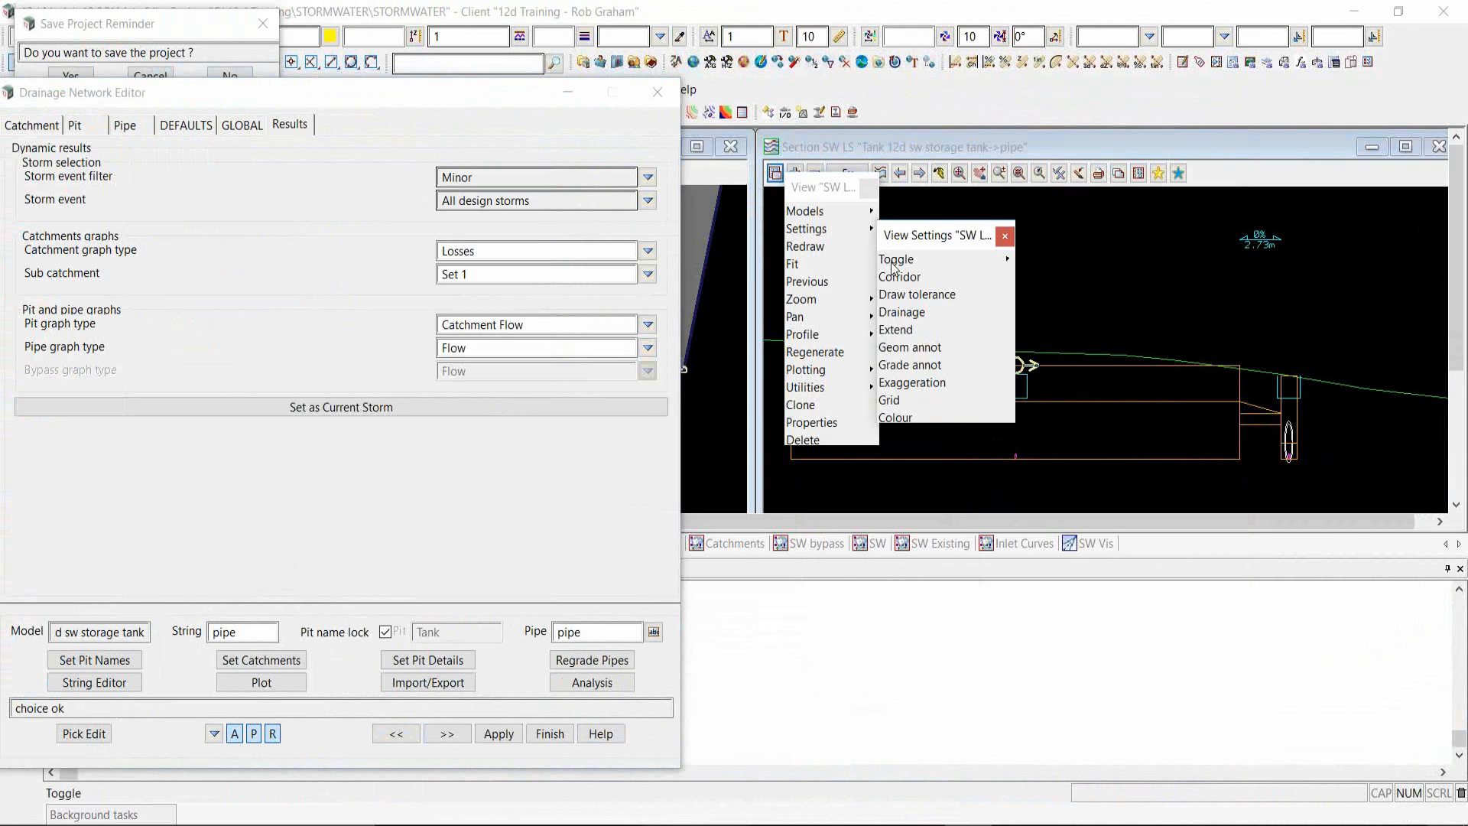
pyautogui.click(901, 313)
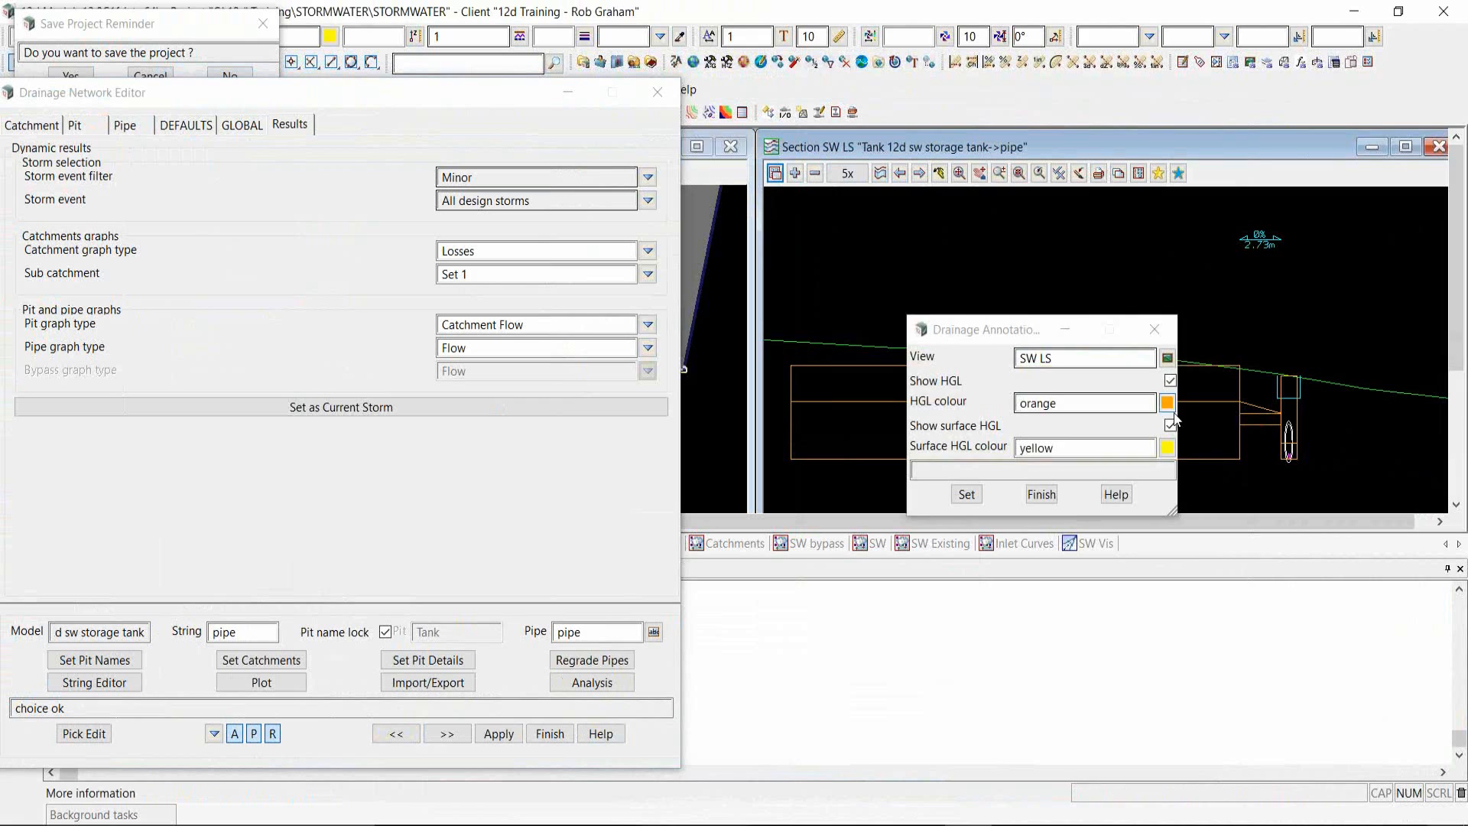
pyautogui.click(1167, 404)
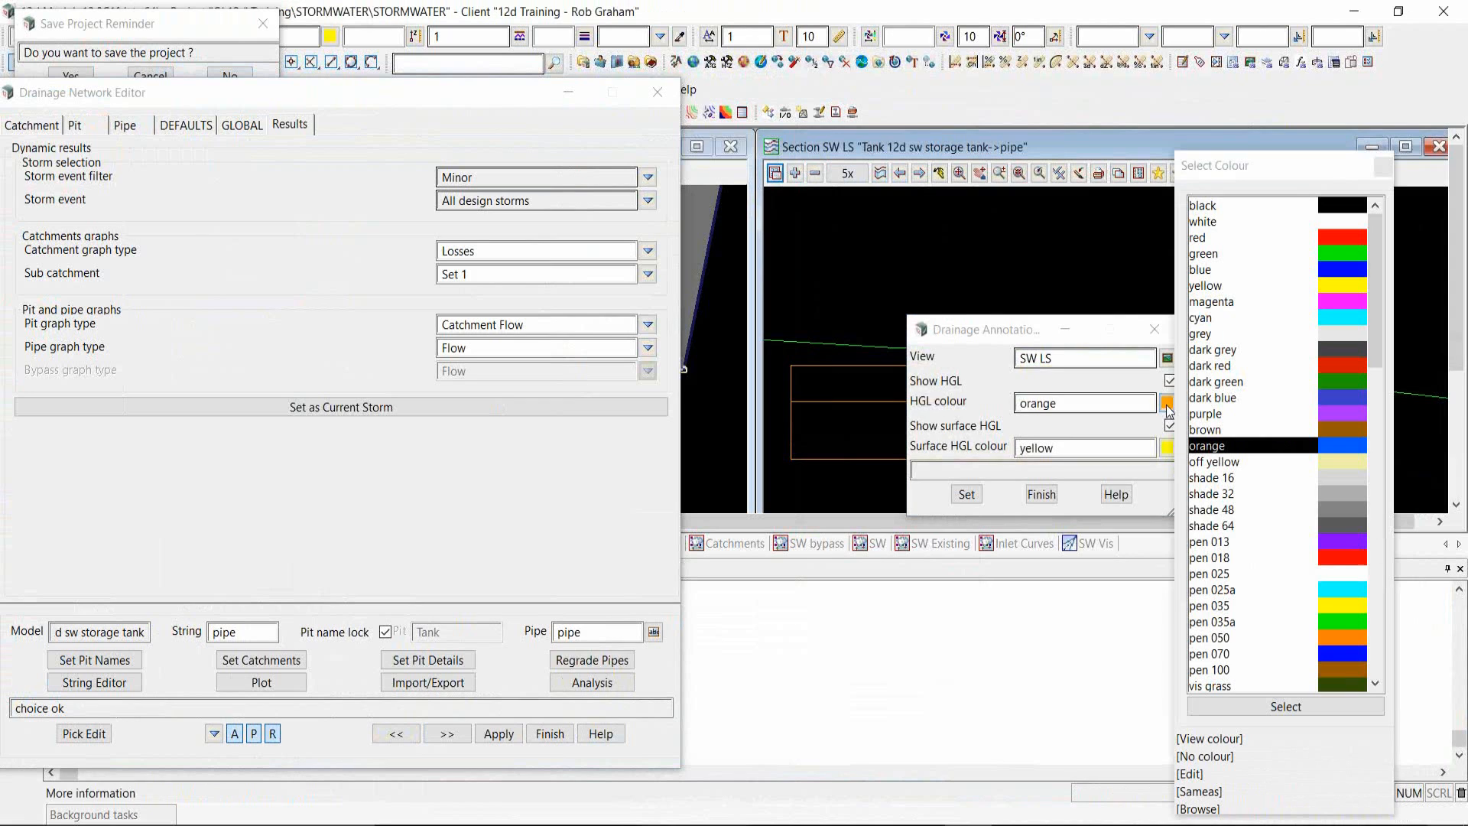
pyautogui.doubleClick(1255, 286)
pyautogui.click(967, 494)
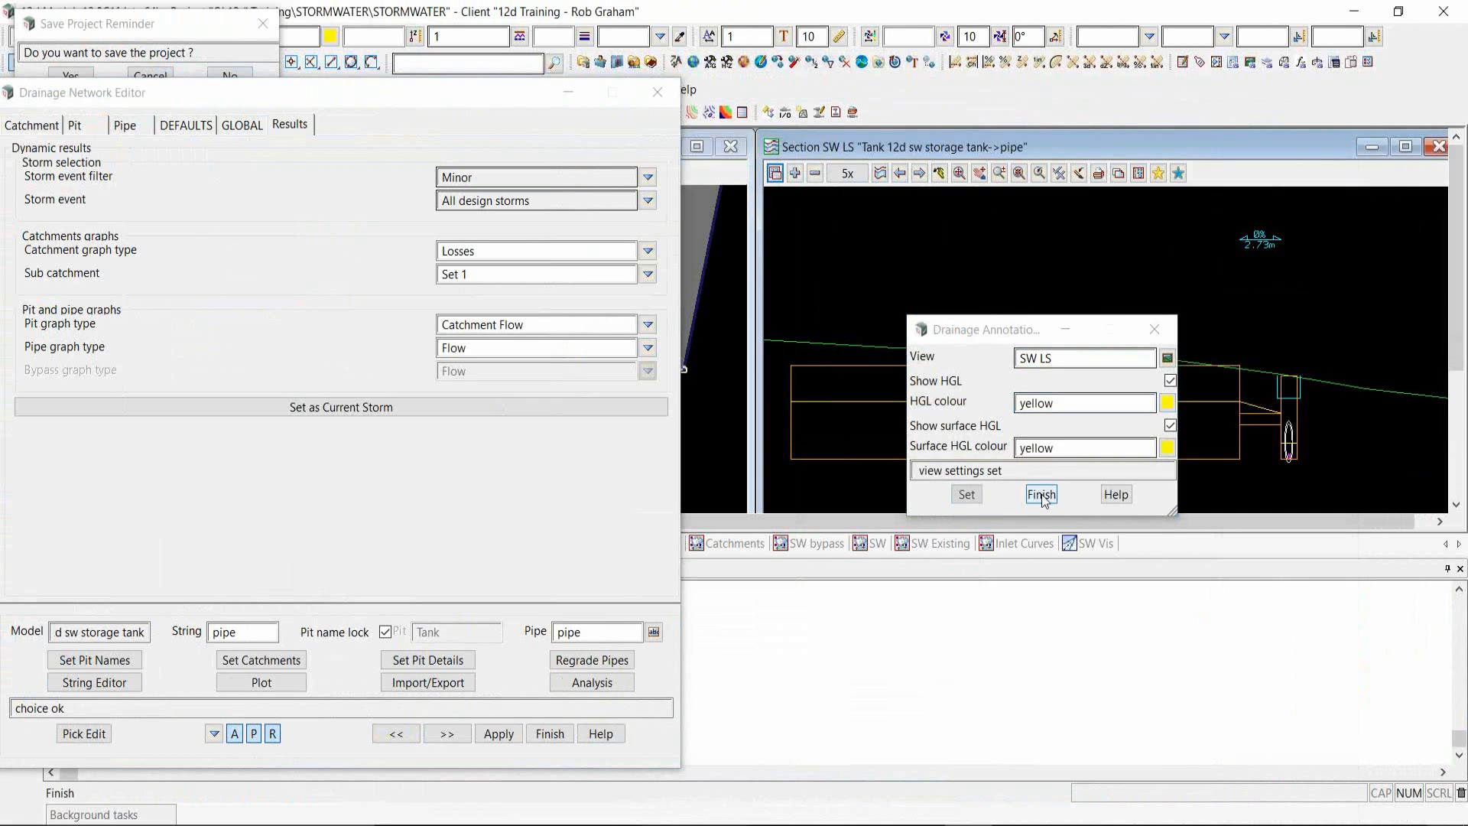
pyautogui.click(1041, 494)
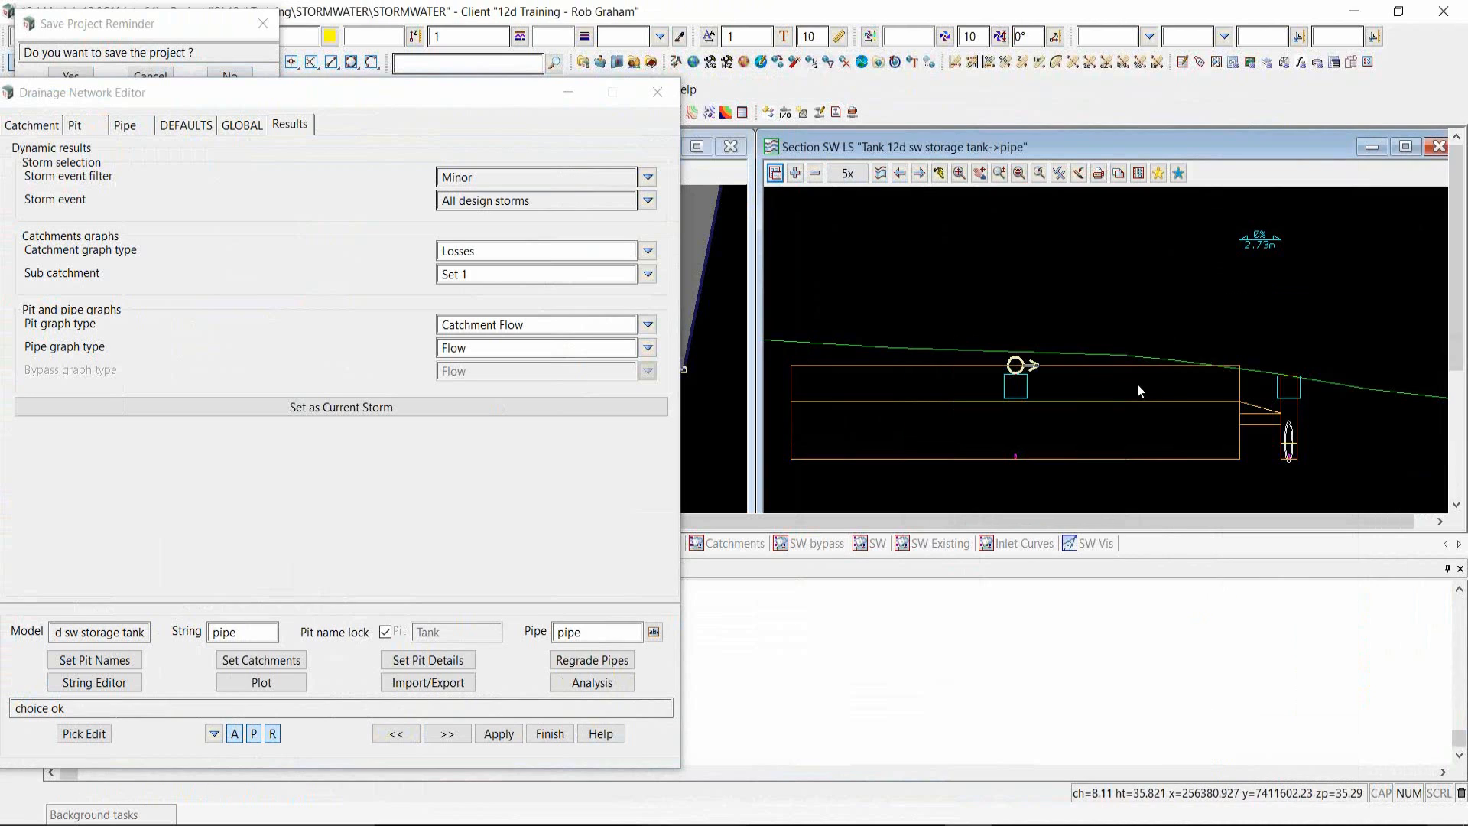
# - Move the network editor aside and graph the tank's water elevation for all the minor design storms
pyautogui.click(459, 99)
pyautogui.moveTo(475, 103); pyautogui.dragTo(1203, 32)
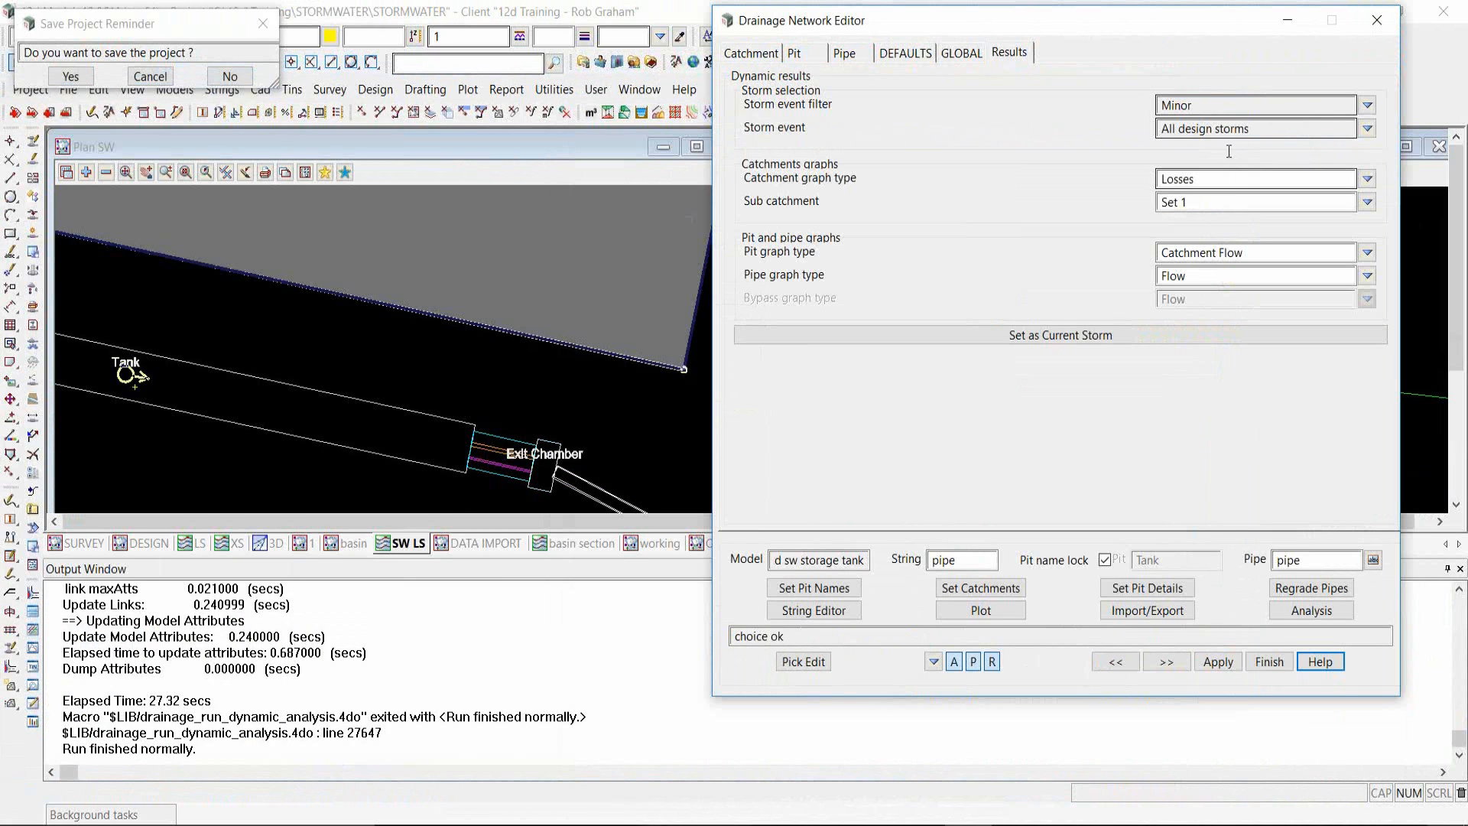
pyautogui.click(1368, 253)
pyautogui.click(1246, 672)
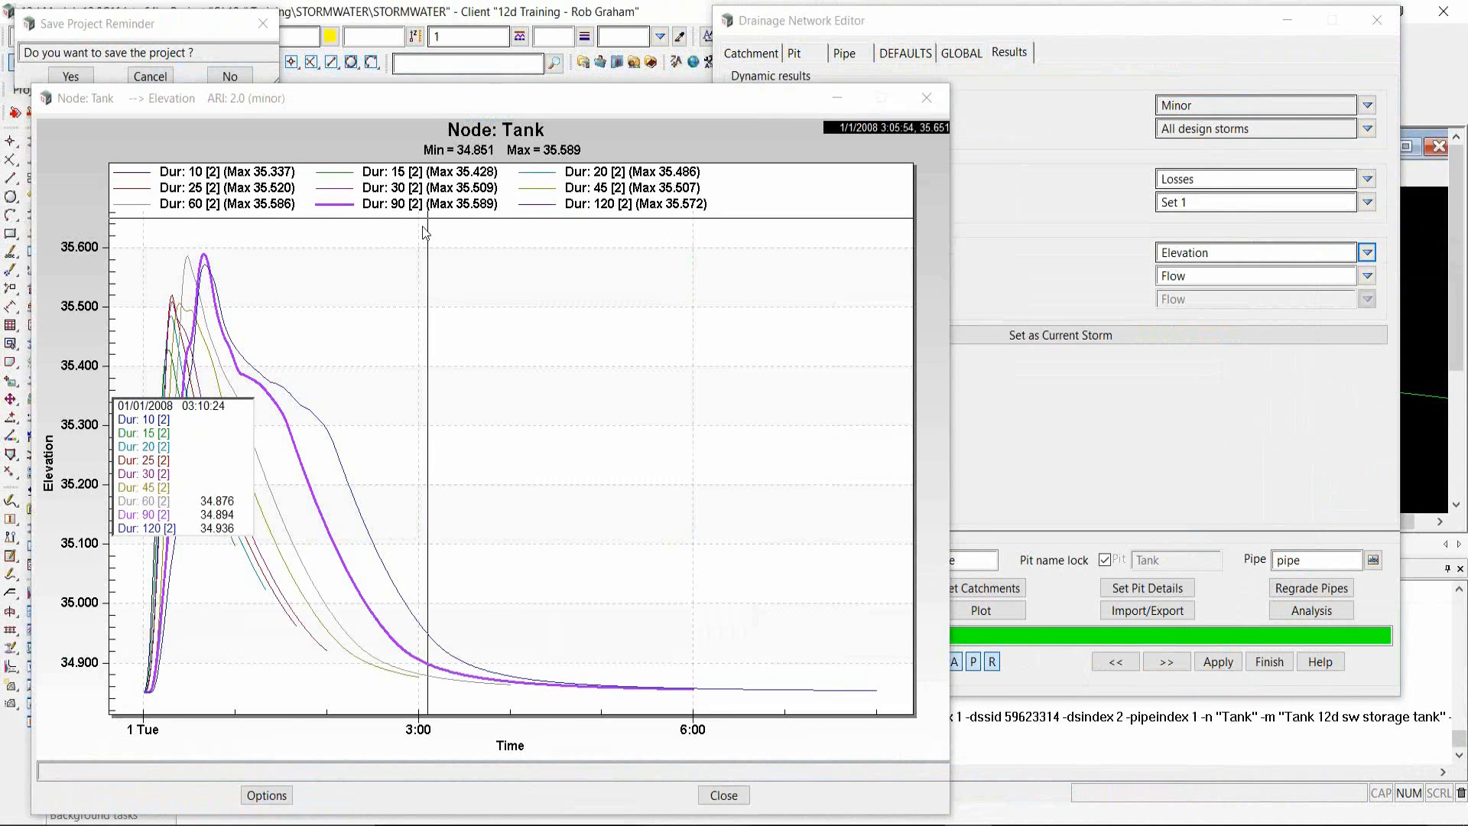
pyautogui.click(925, 98)
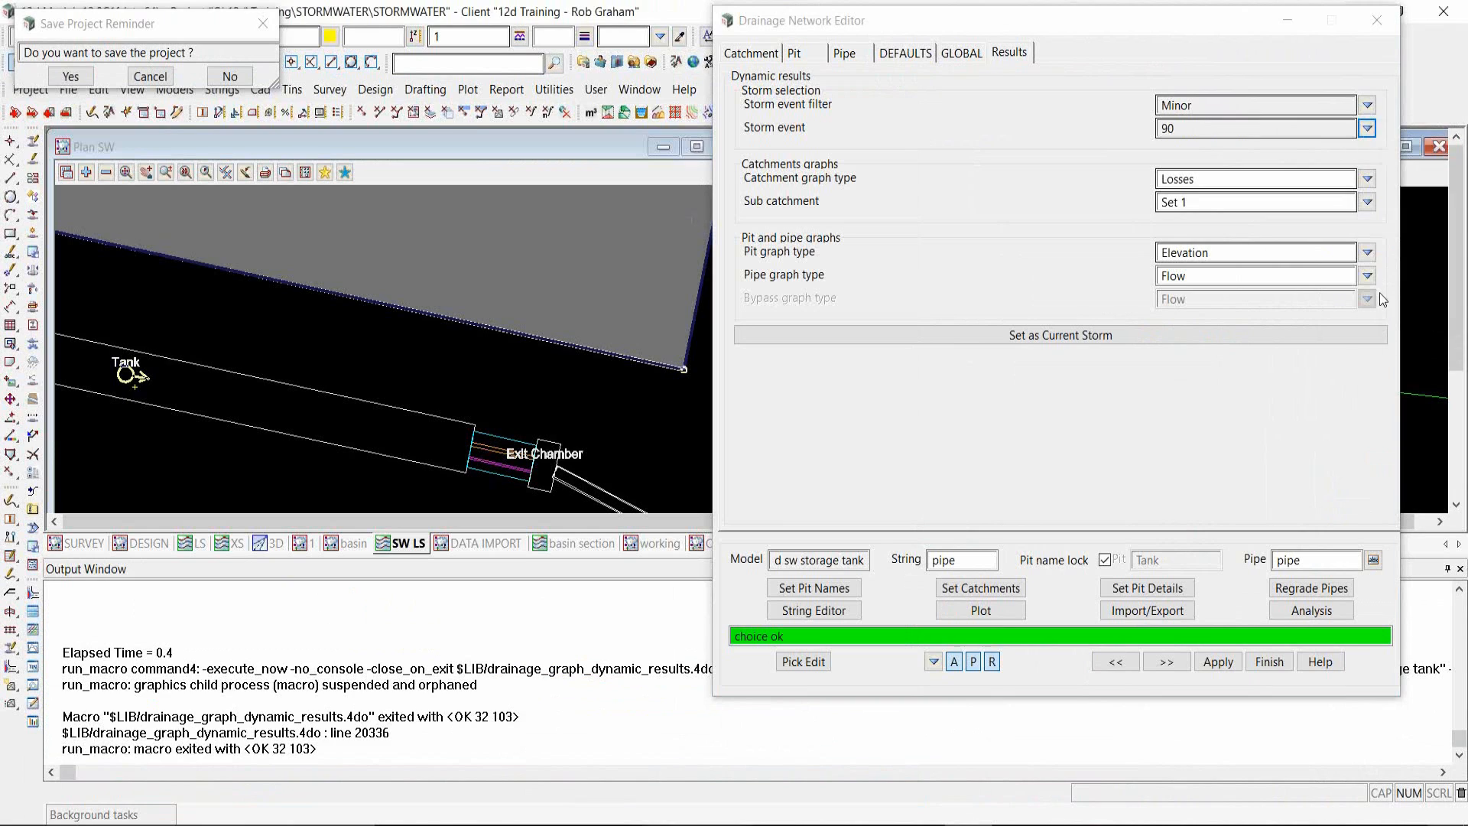
# - Graph the tank's total inflows and outflows for the 90-minute minor storm and review the curves
pyautogui.click(1368, 253)
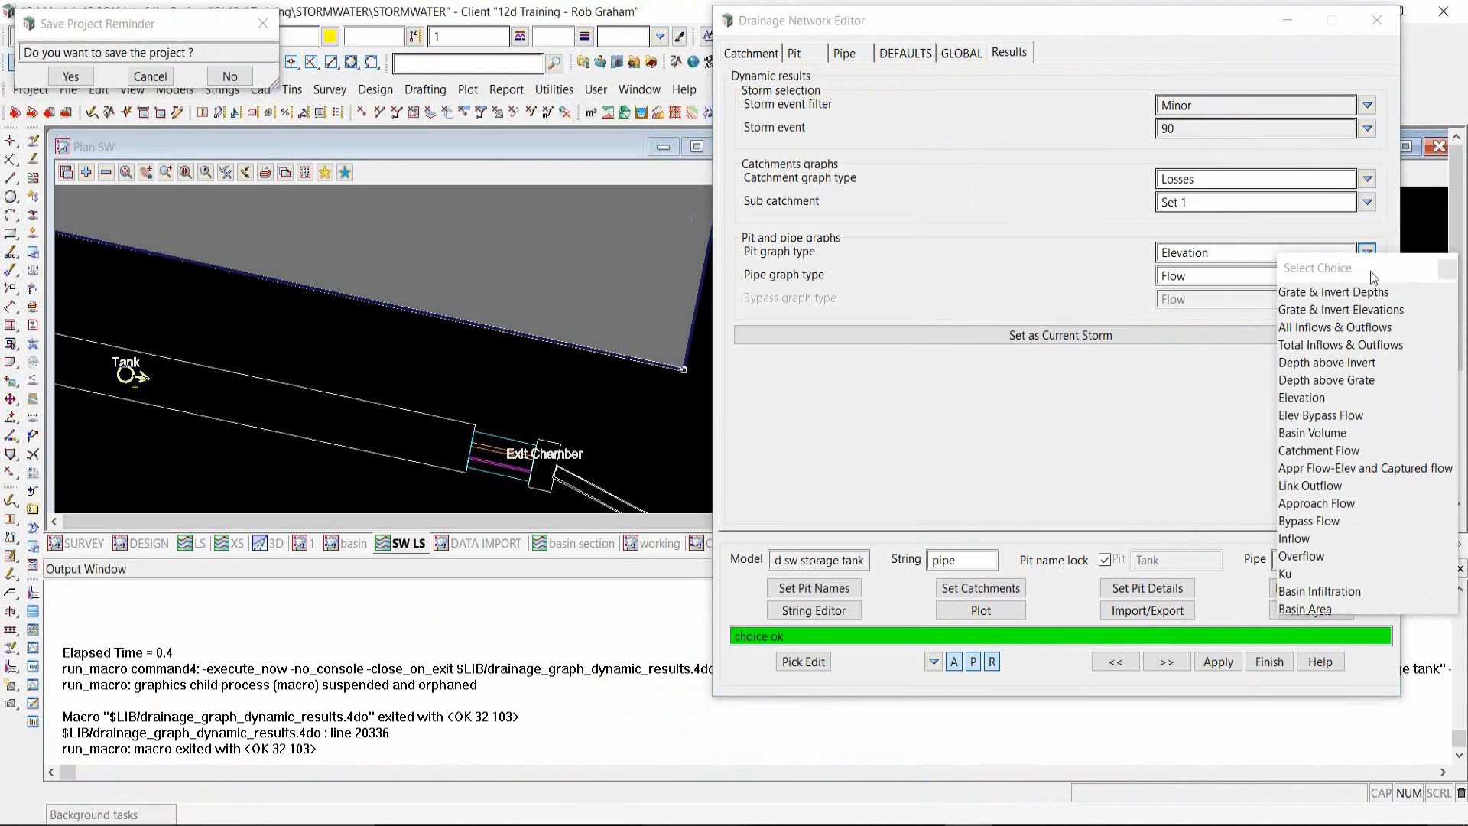
pyautogui.click(1355, 345)
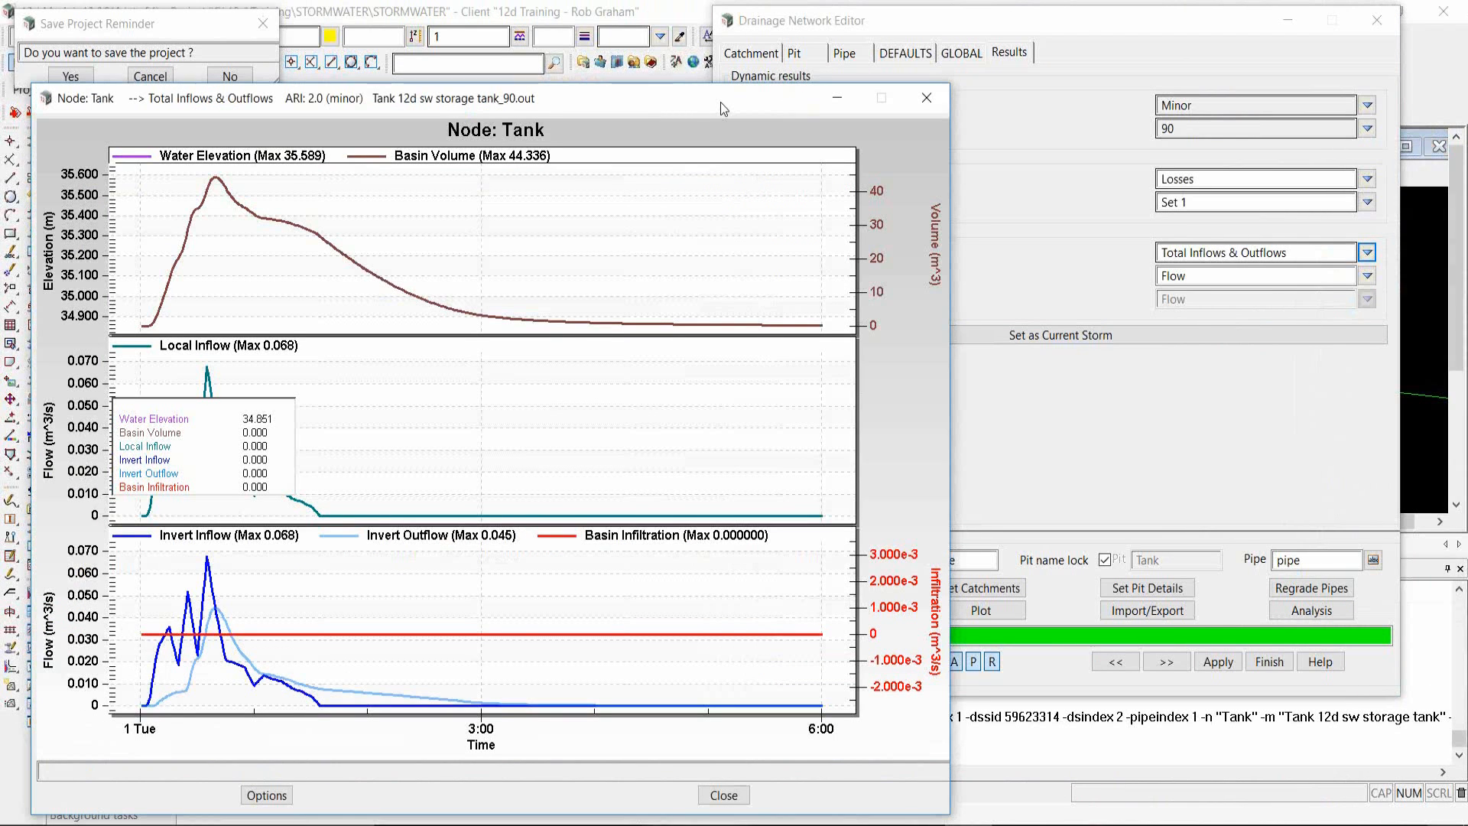
pyautogui.moveTo(721, 102); pyautogui.dragTo(870, 76)
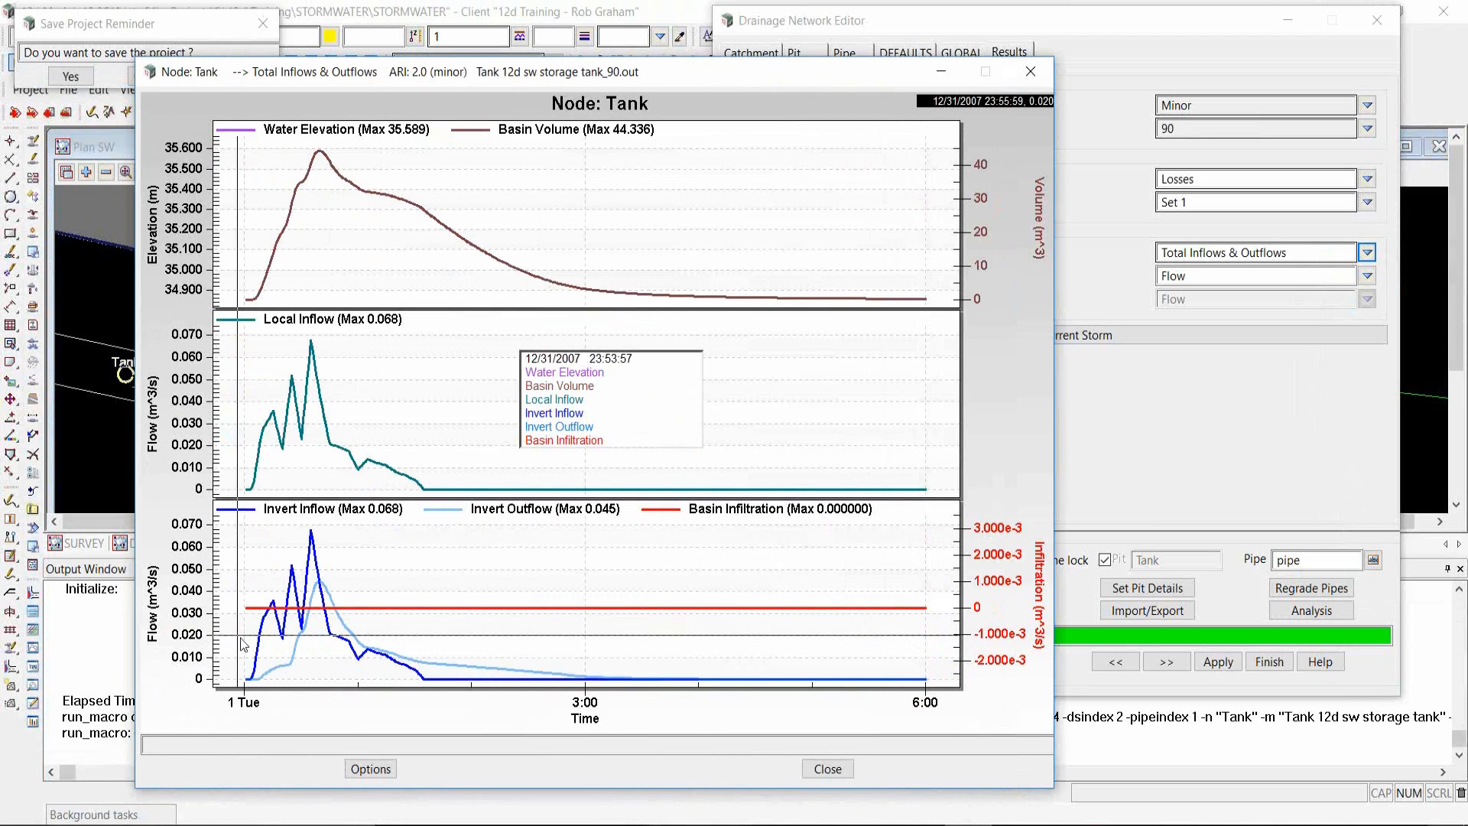
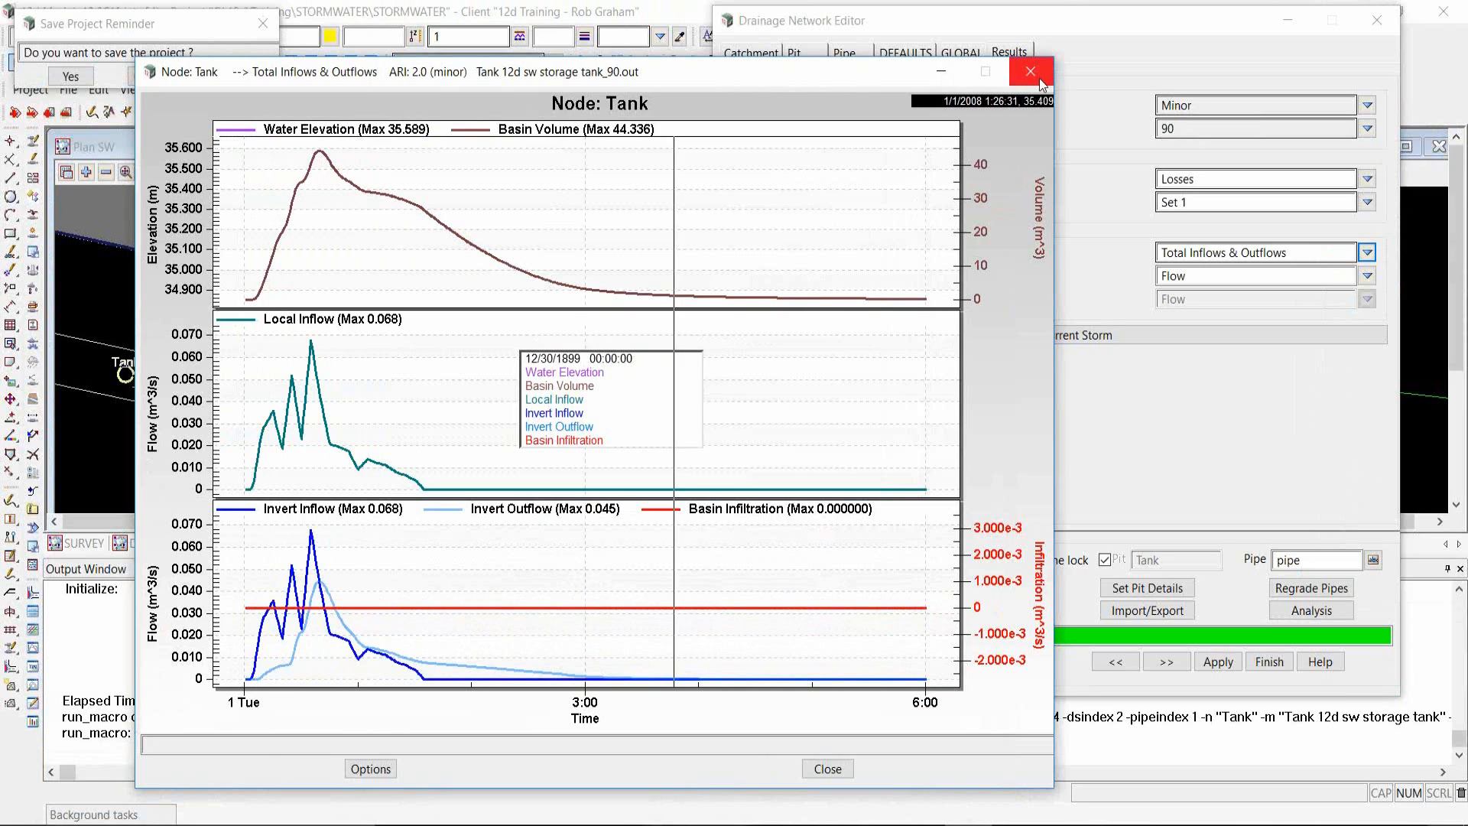
pyautogui.click(1043, 76)
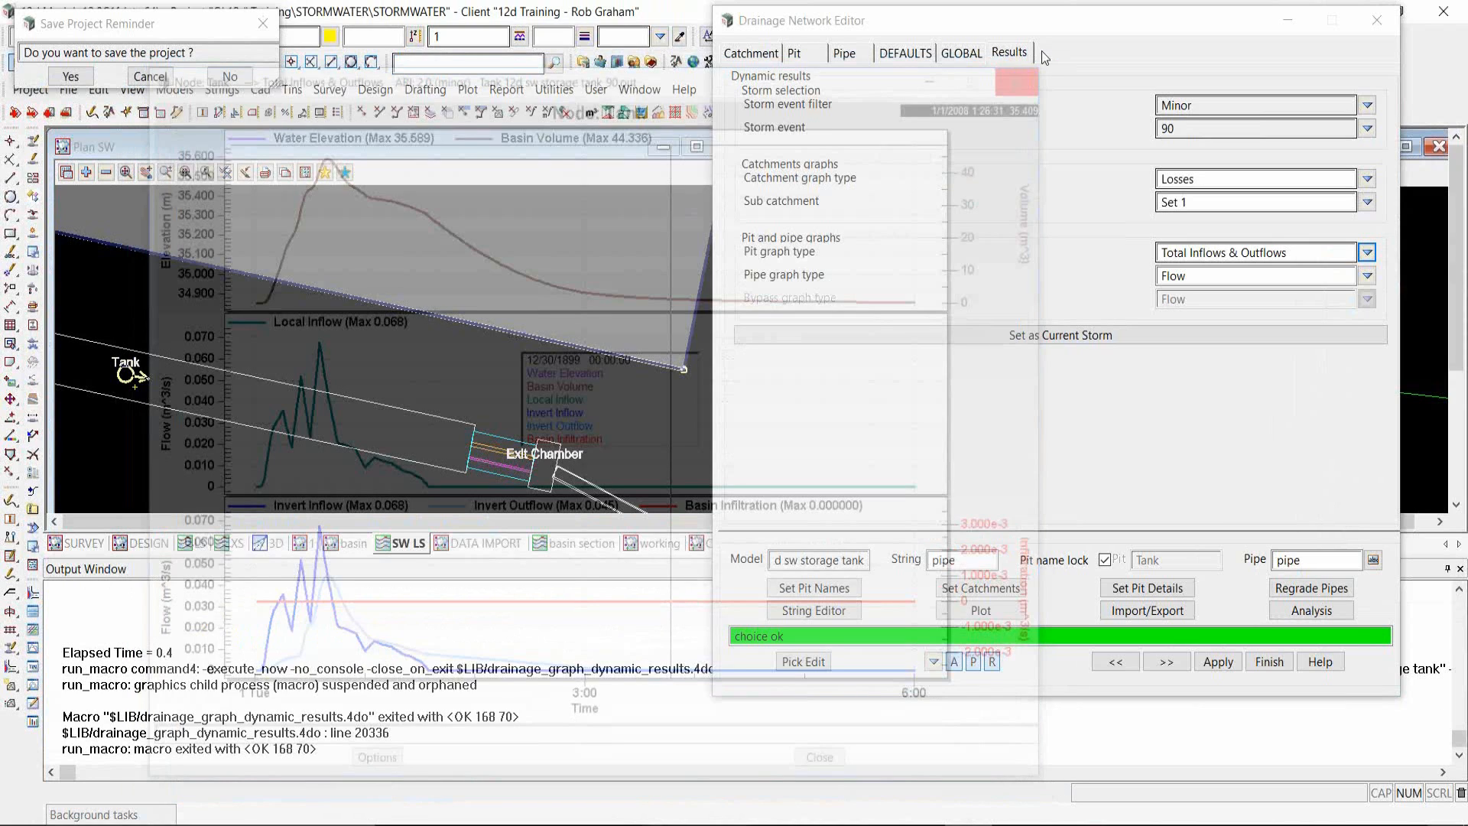
# - Move the network editor clear of the section view and load the tank's weir string to view its long section
pyautogui.moveTo(1081, 20); pyautogui.dragTo(483, 122)
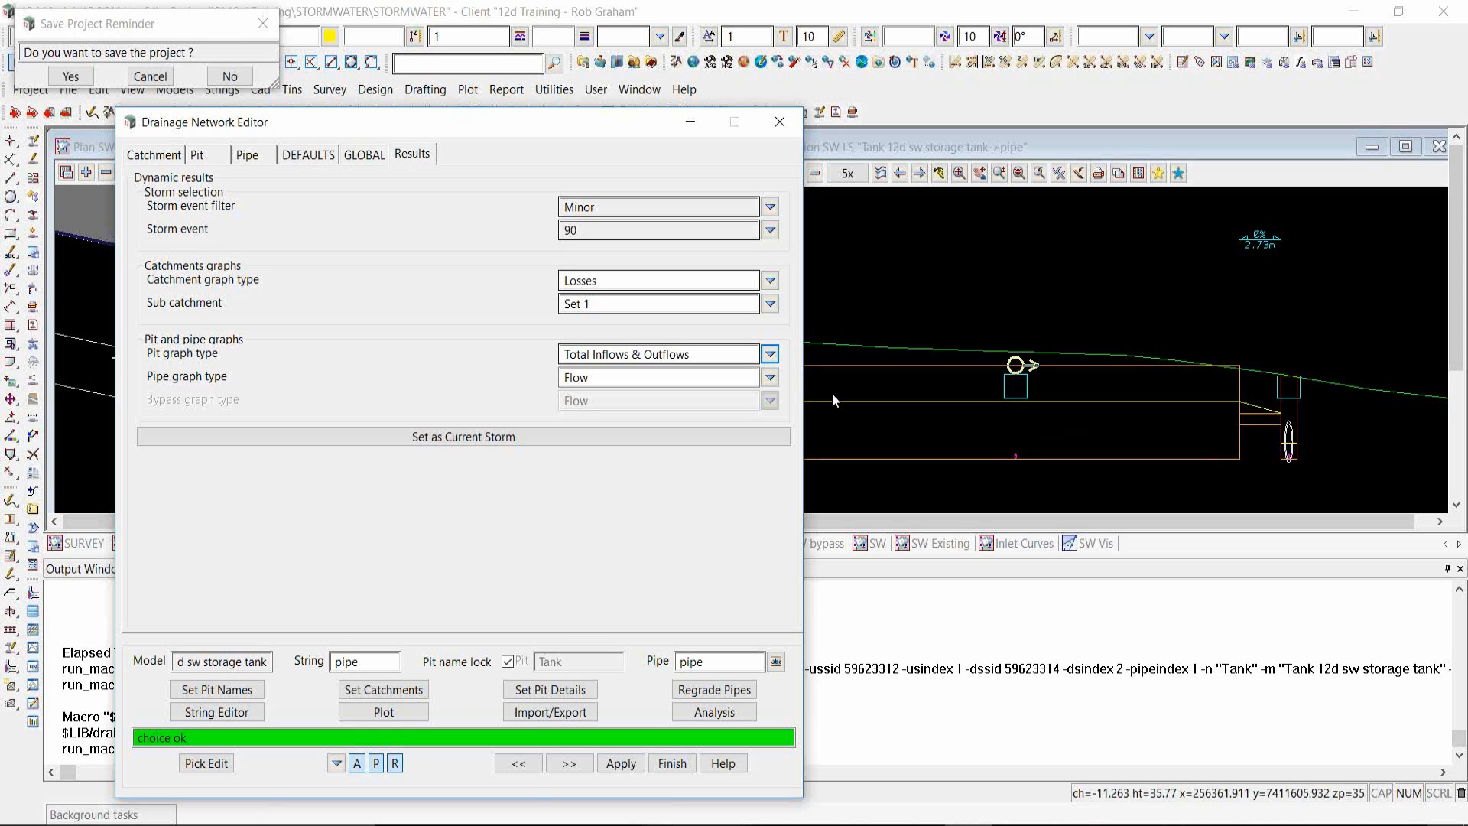
pyautogui.click(201, 768)
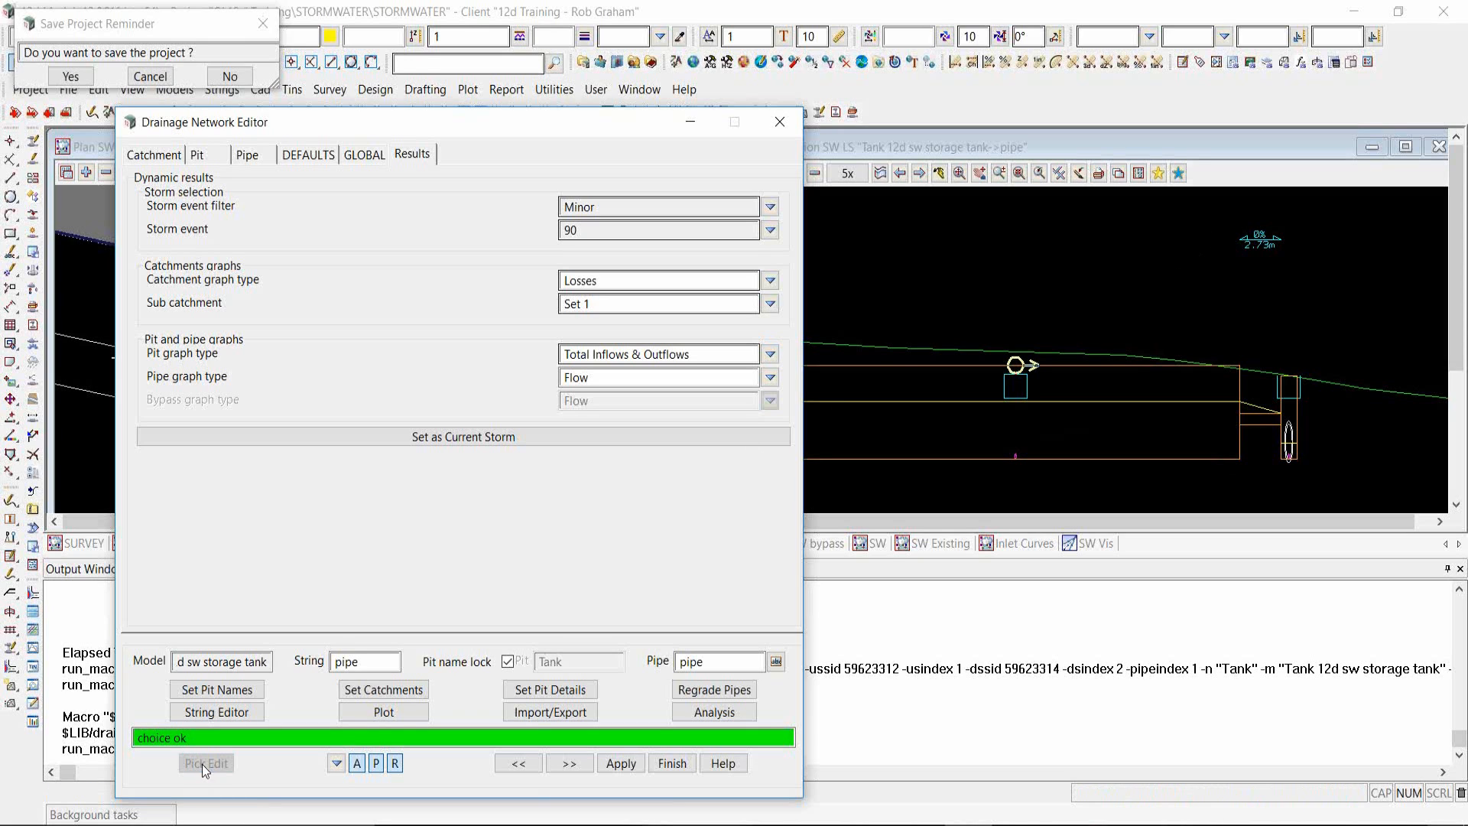
pyautogui.click(202, 764)
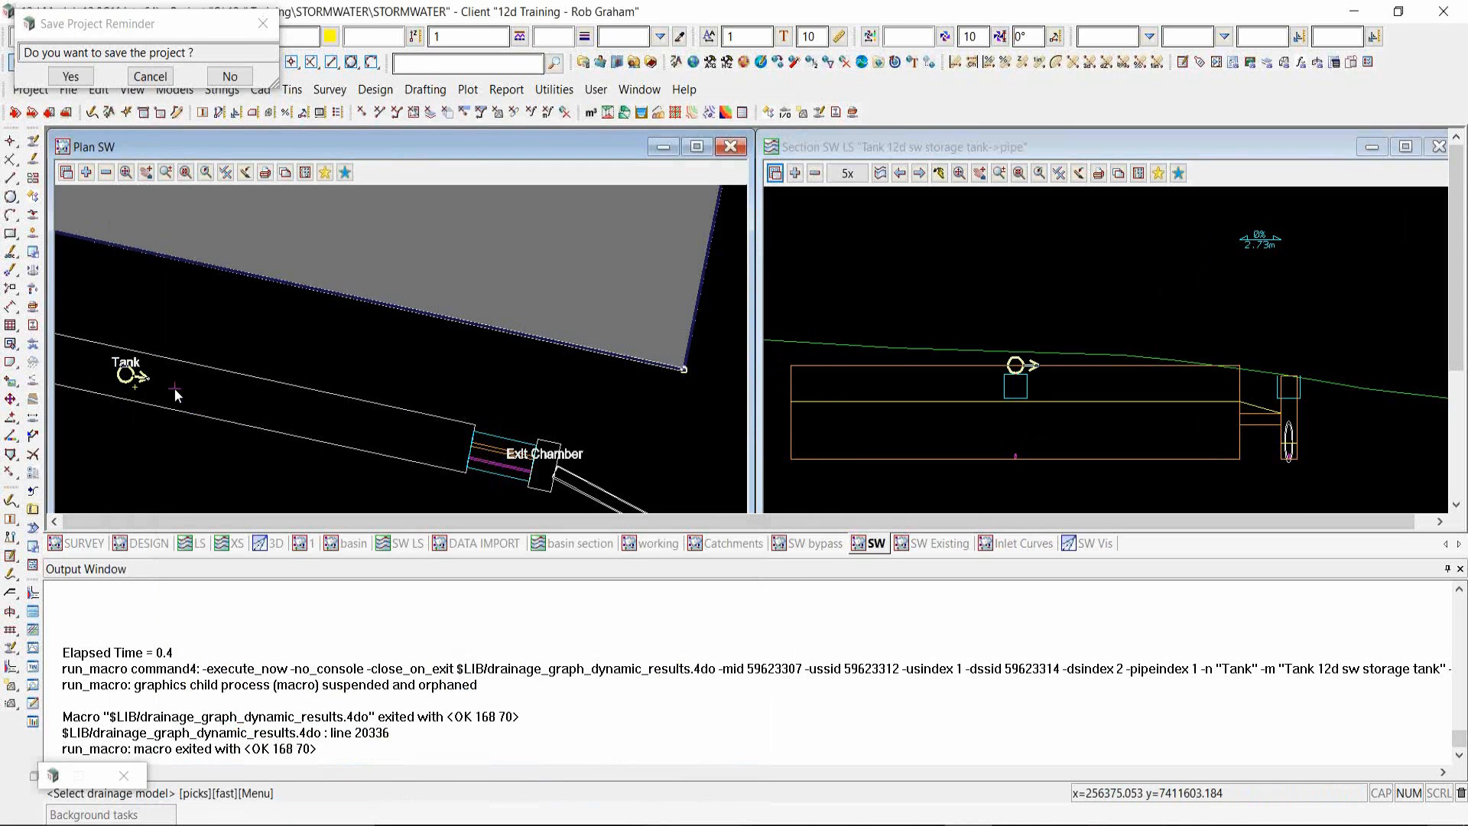
pyautogui.click(174, 389)
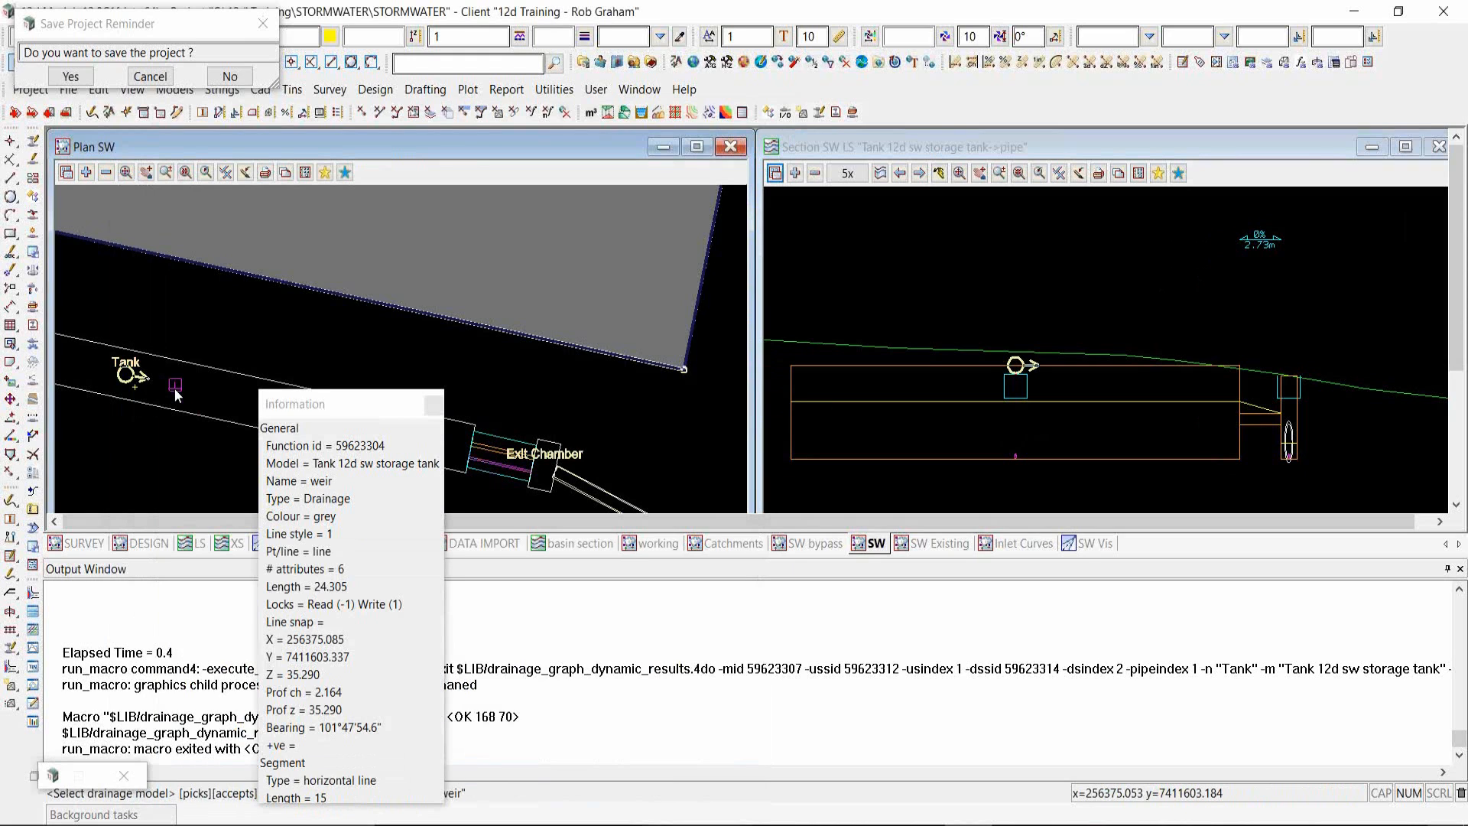
pyautogui.middleClick(175, 389)
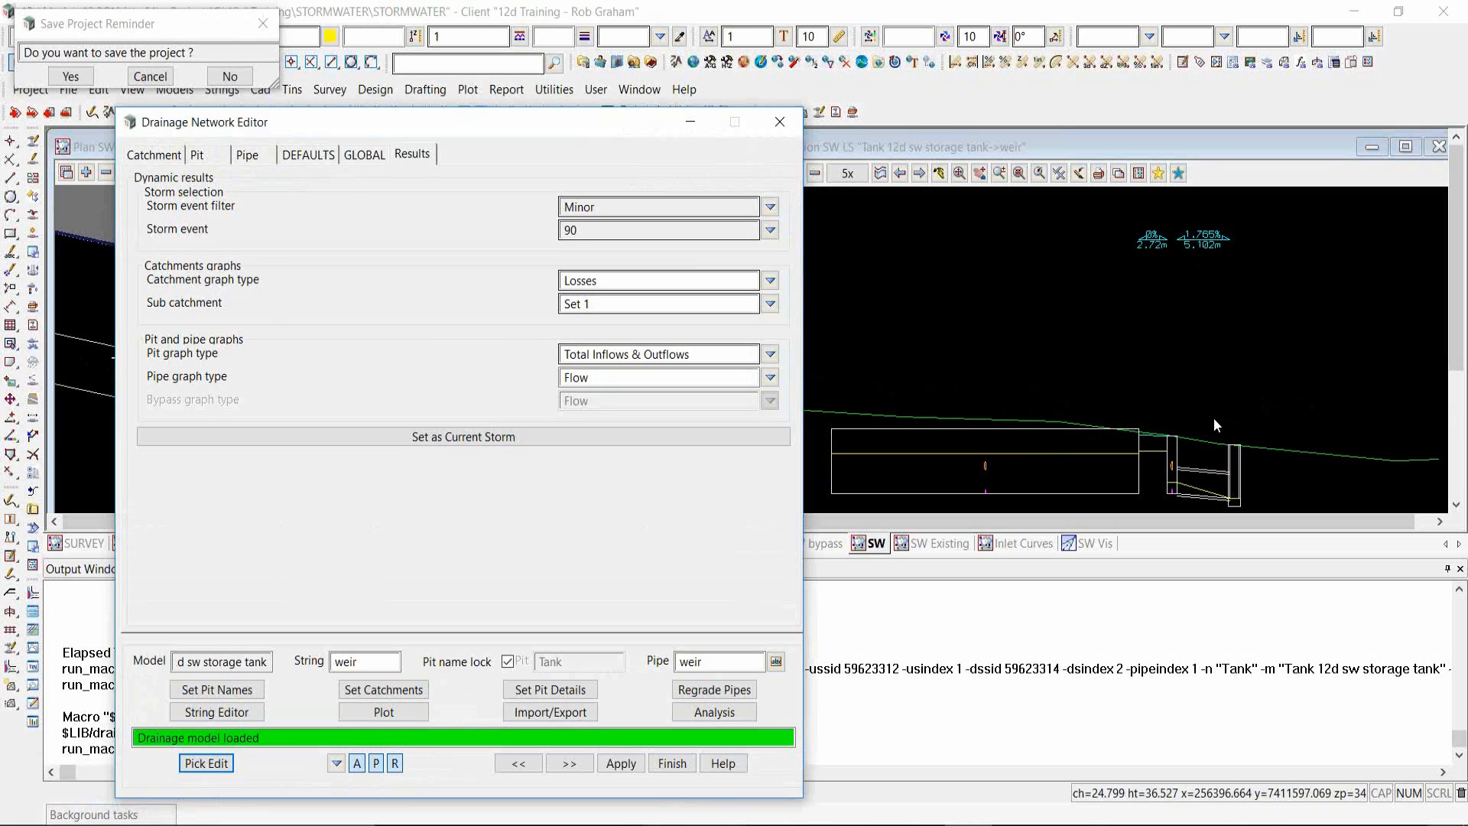
# - Load the orifice string, set its align drop to 0.45 and regrade the pipes, saving the project
pyautogui.click(222, 767)
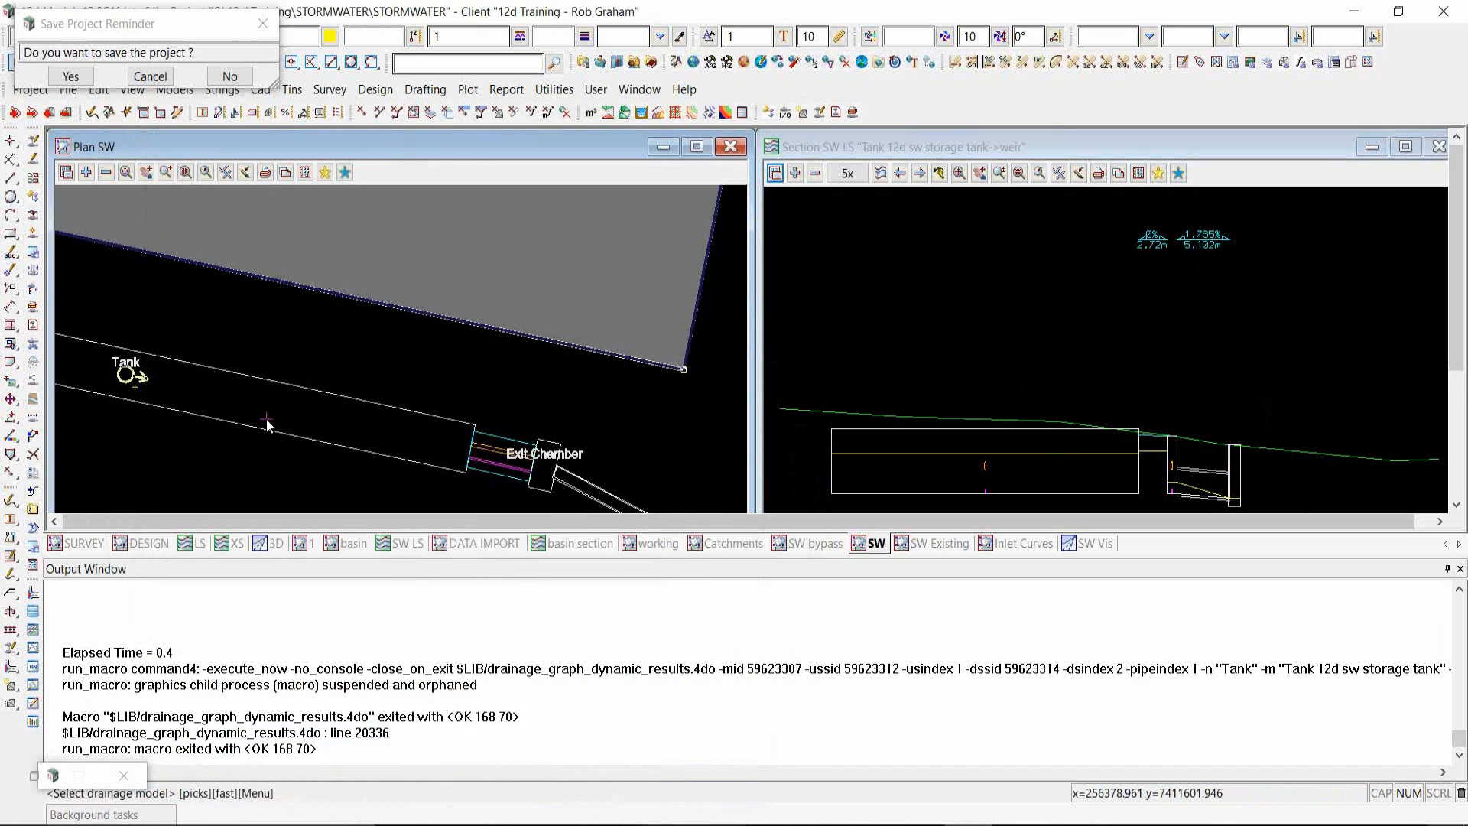
pyautogui.click(270, 413)
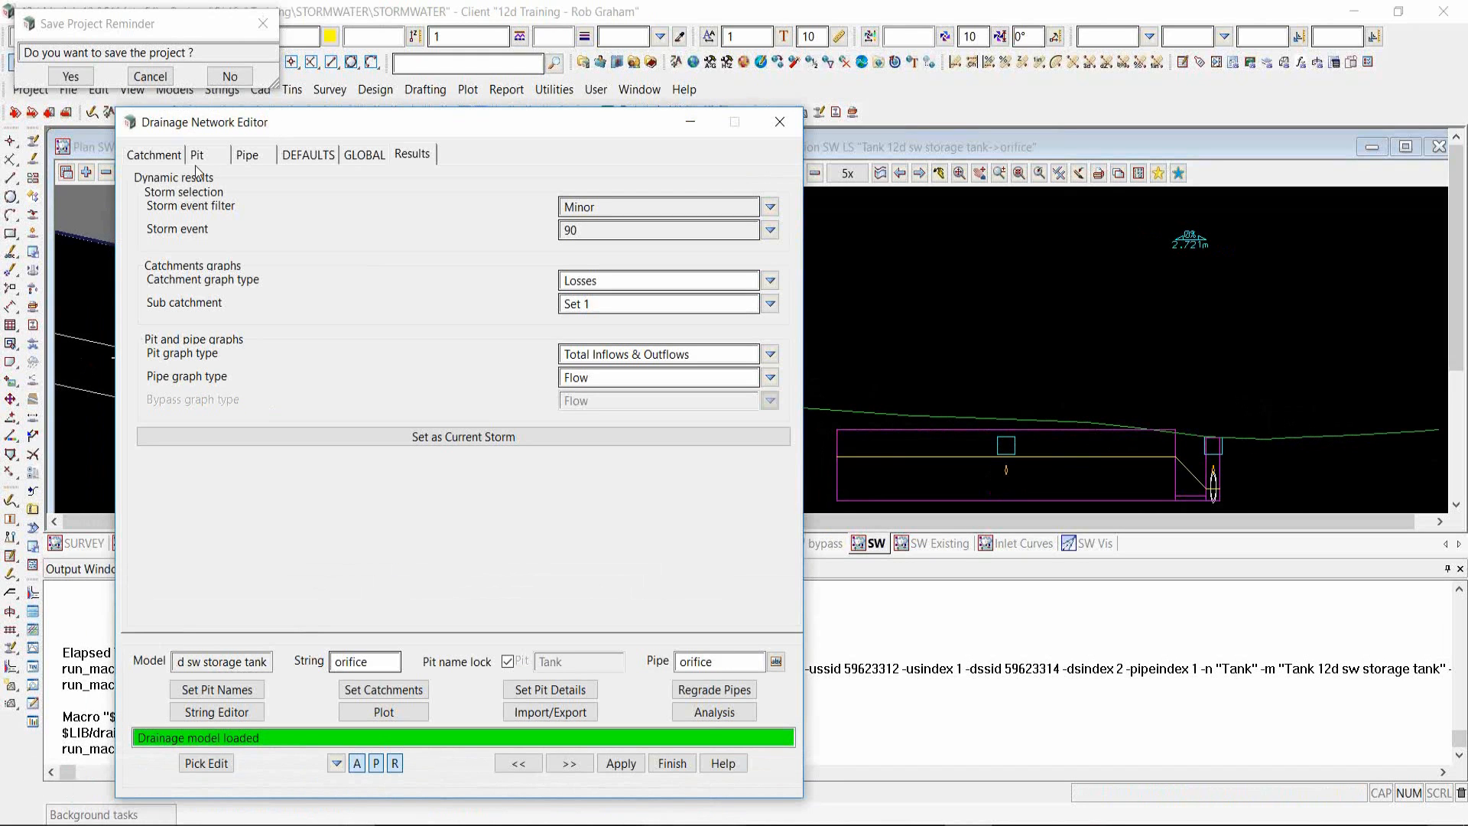
pyautogui.click(244, 155)
pyautogui.click(205, 221)
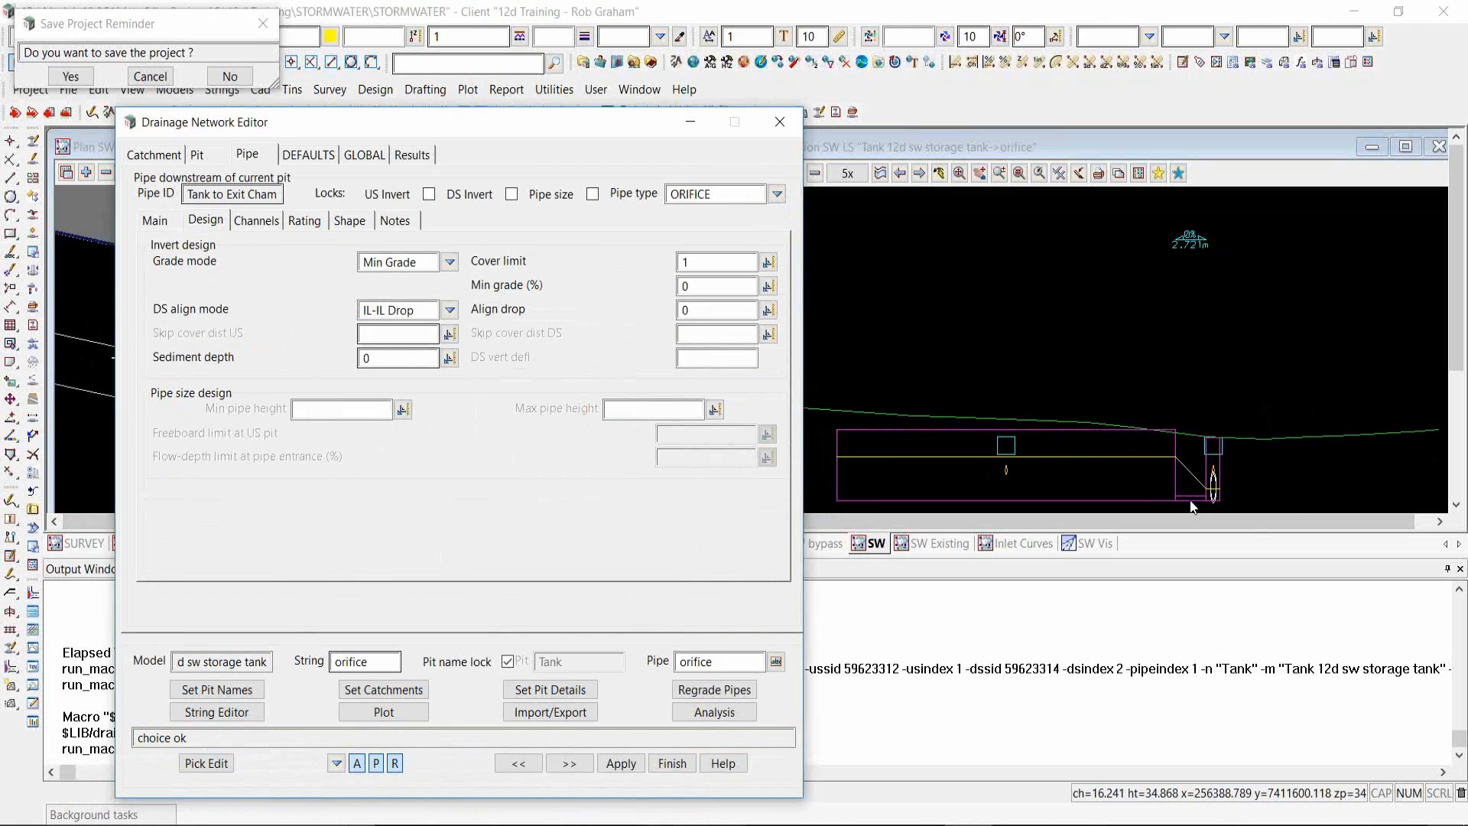
pyautogui.moveTo(718, 314); pyautogui.dragTo(654, 325)
pyautogui.write('.45')
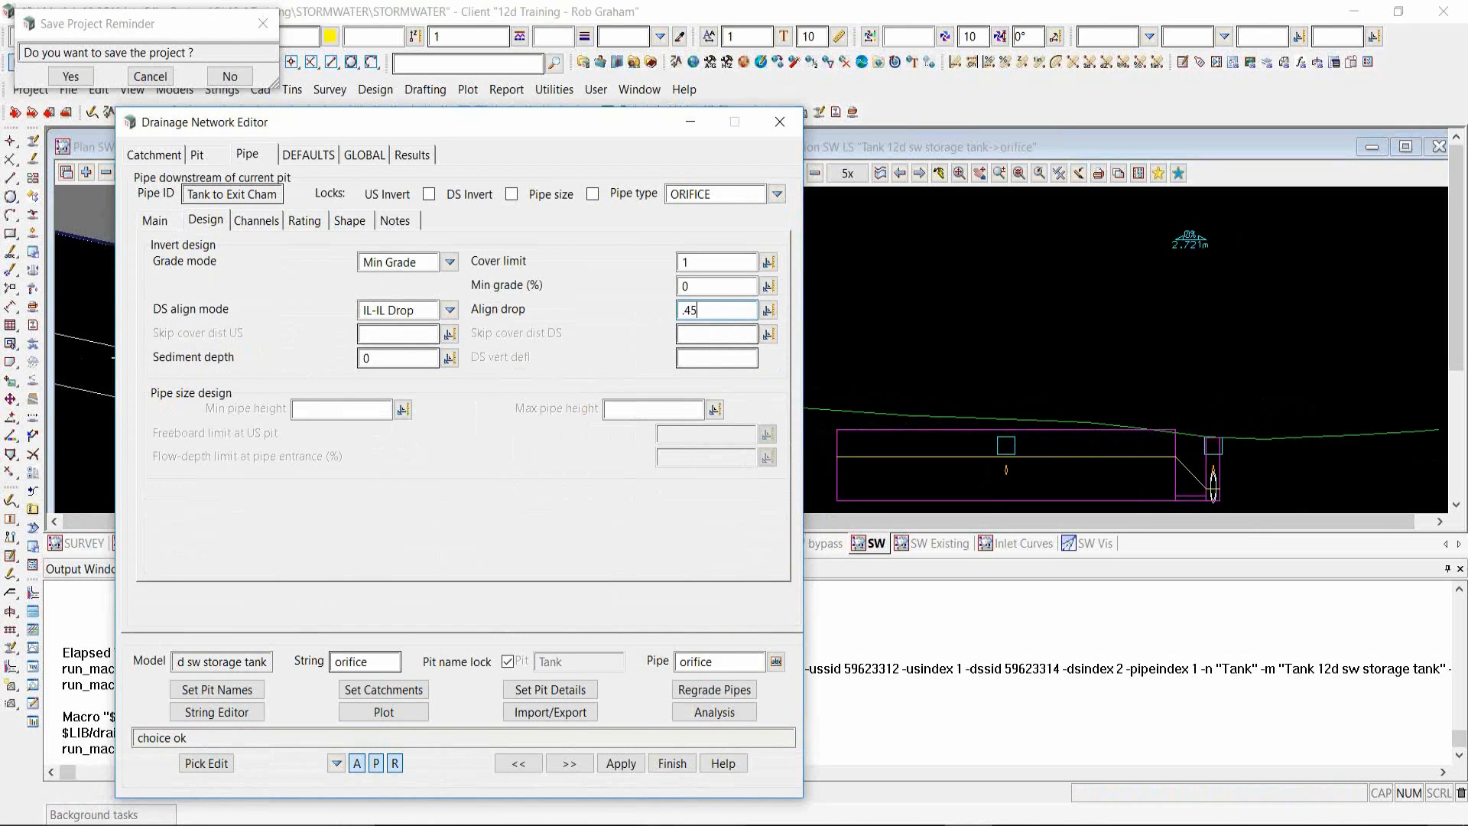
pyautogui.click(704, 692)
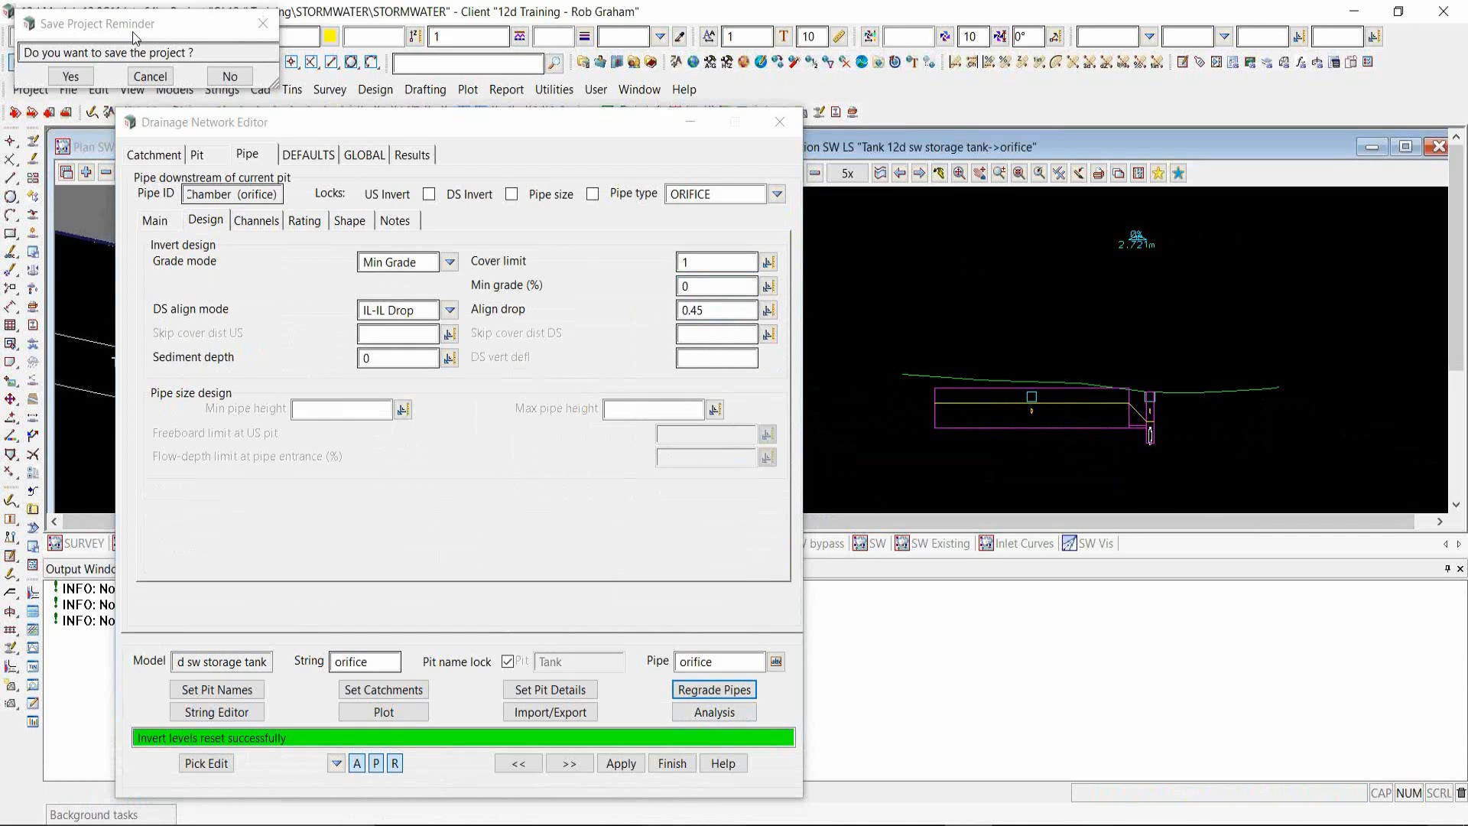
pyautogui.click(60, 82)
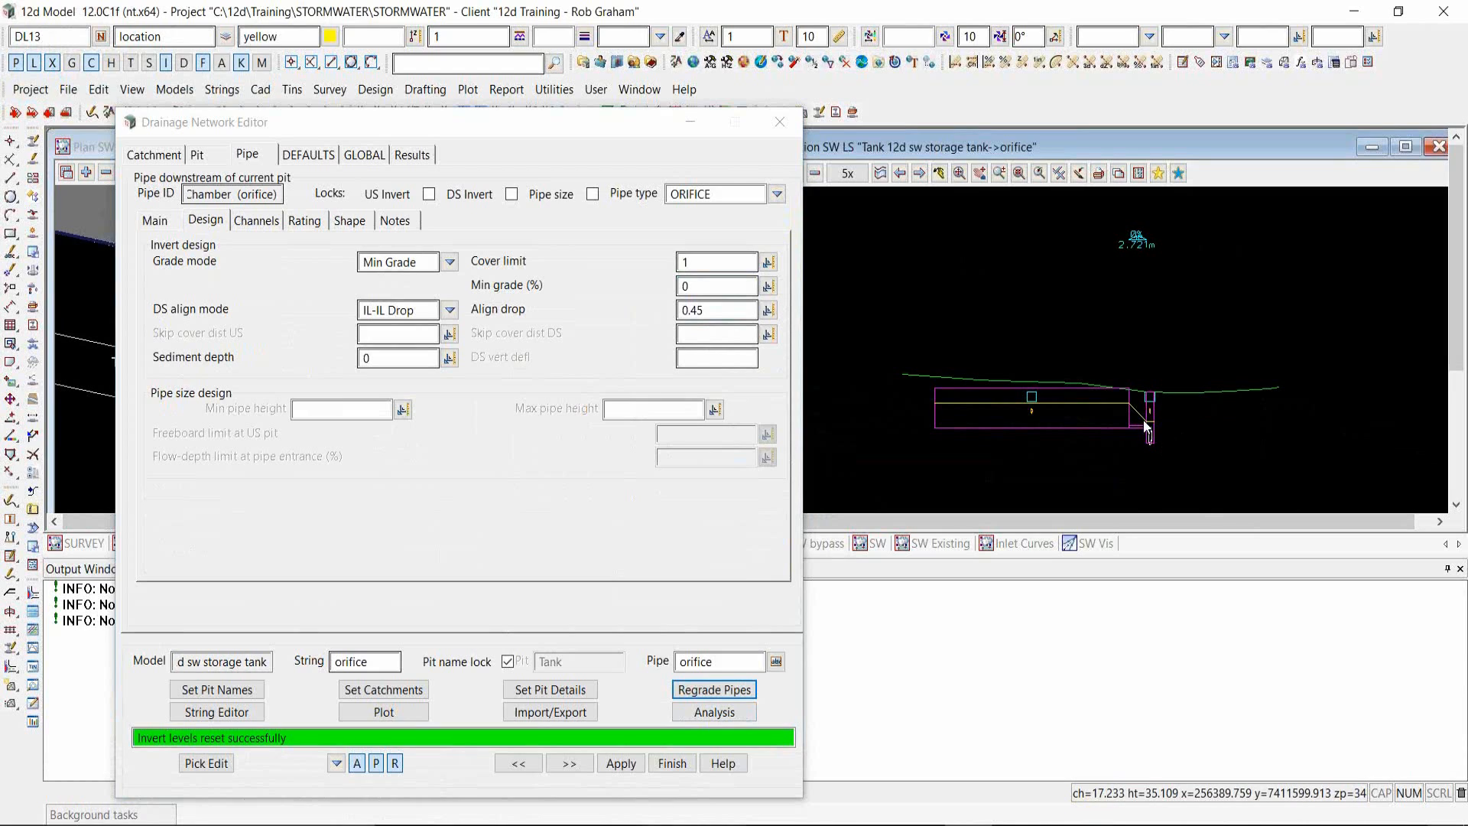
# - Graph all individual inflows and outflows at the tank for the 90-minute minor storm
pyautogui.click(417, 156)
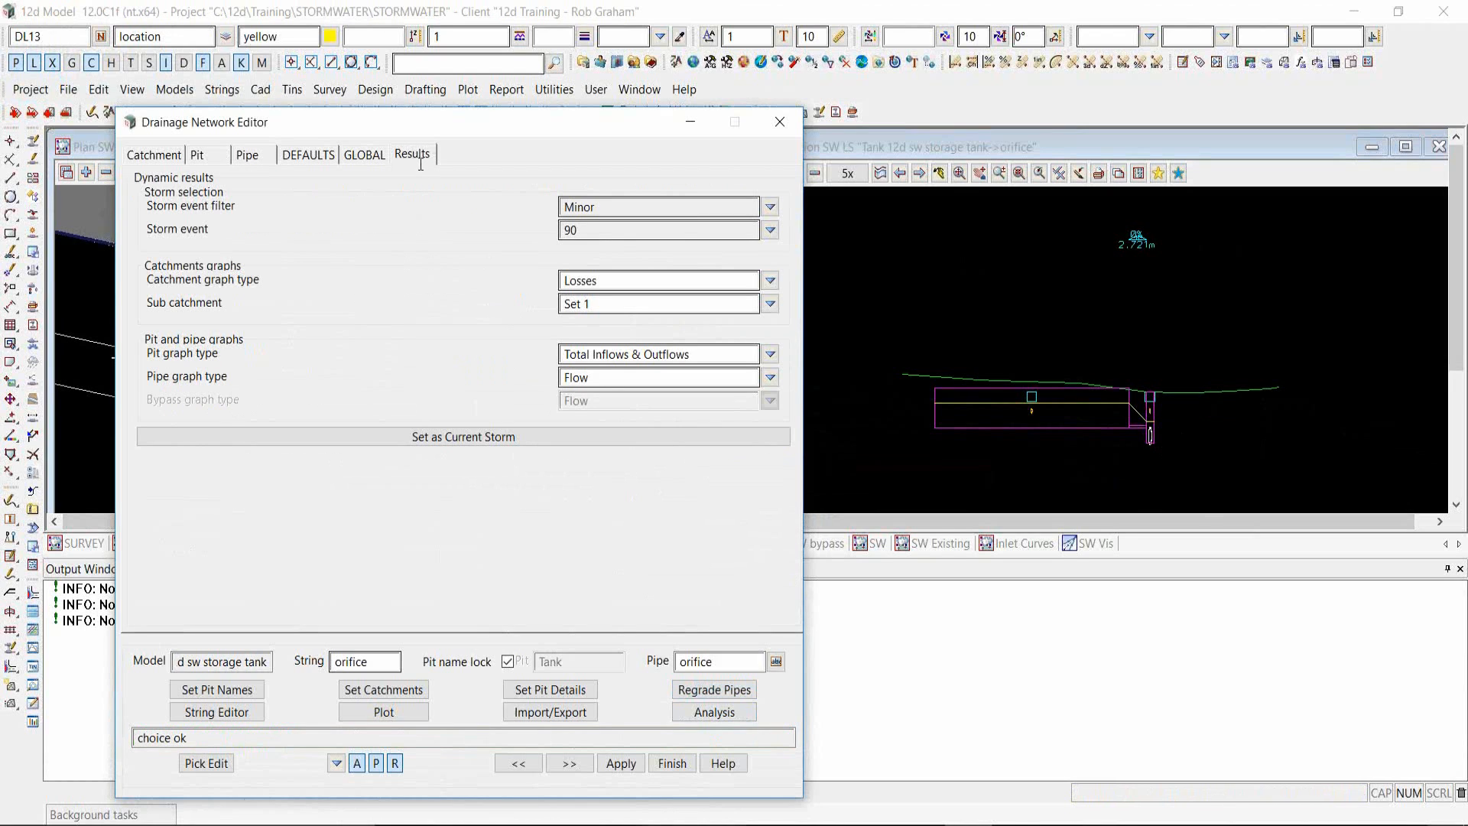
pyautogui.click(738, 232)
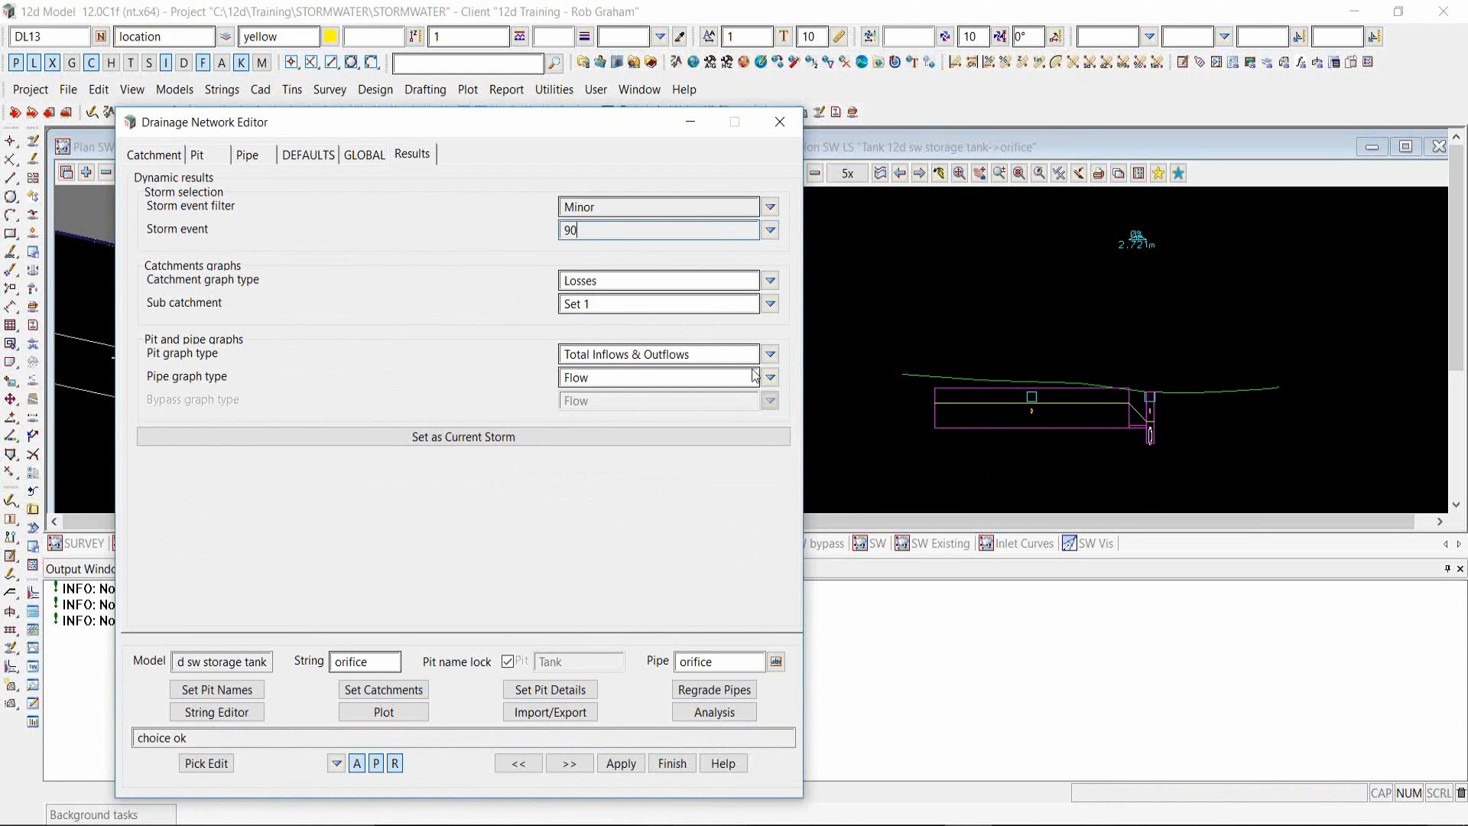
pyautogui.click(630, 352)
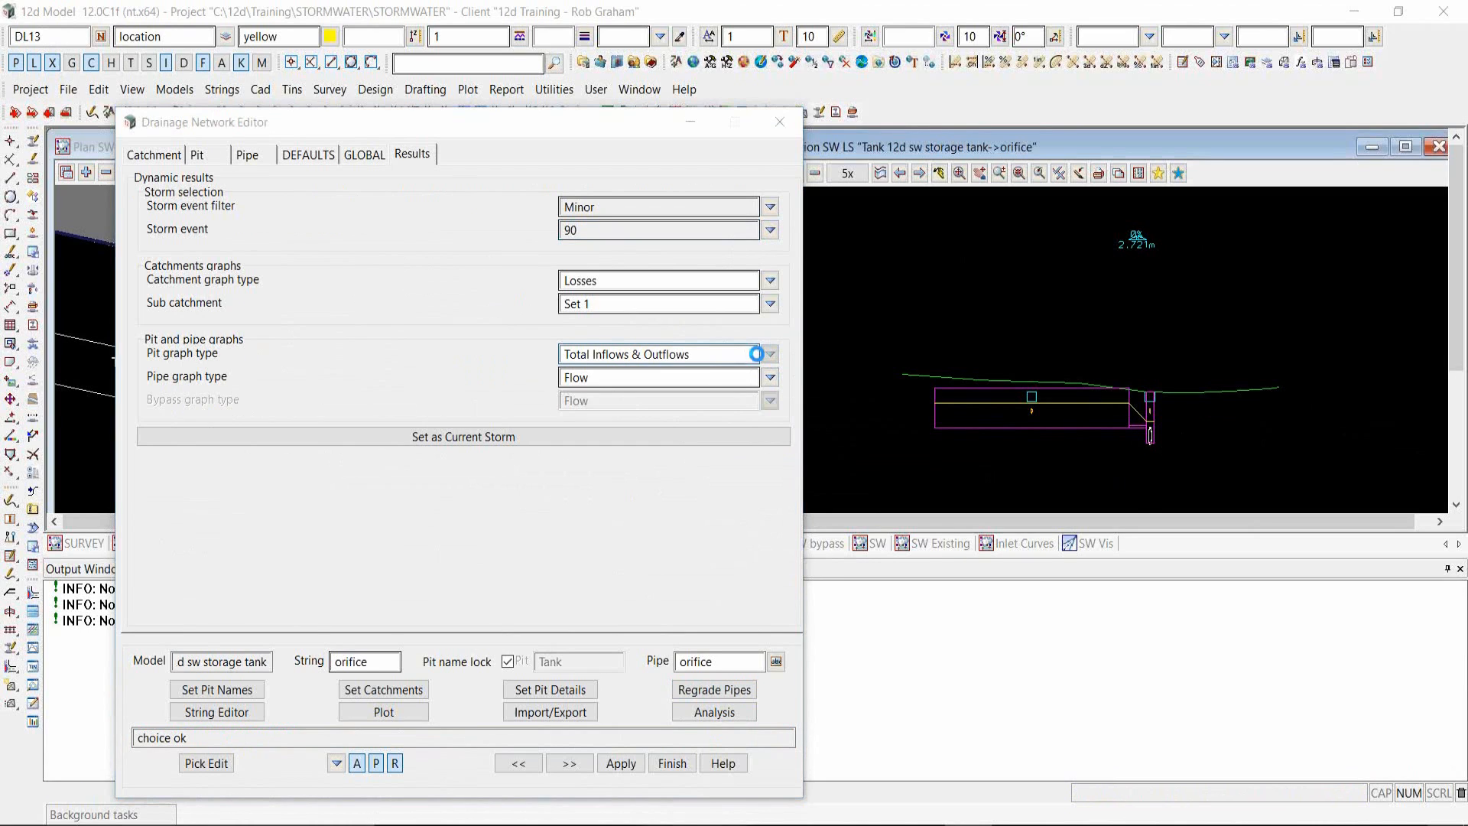
pyautogui.click(770, 354)
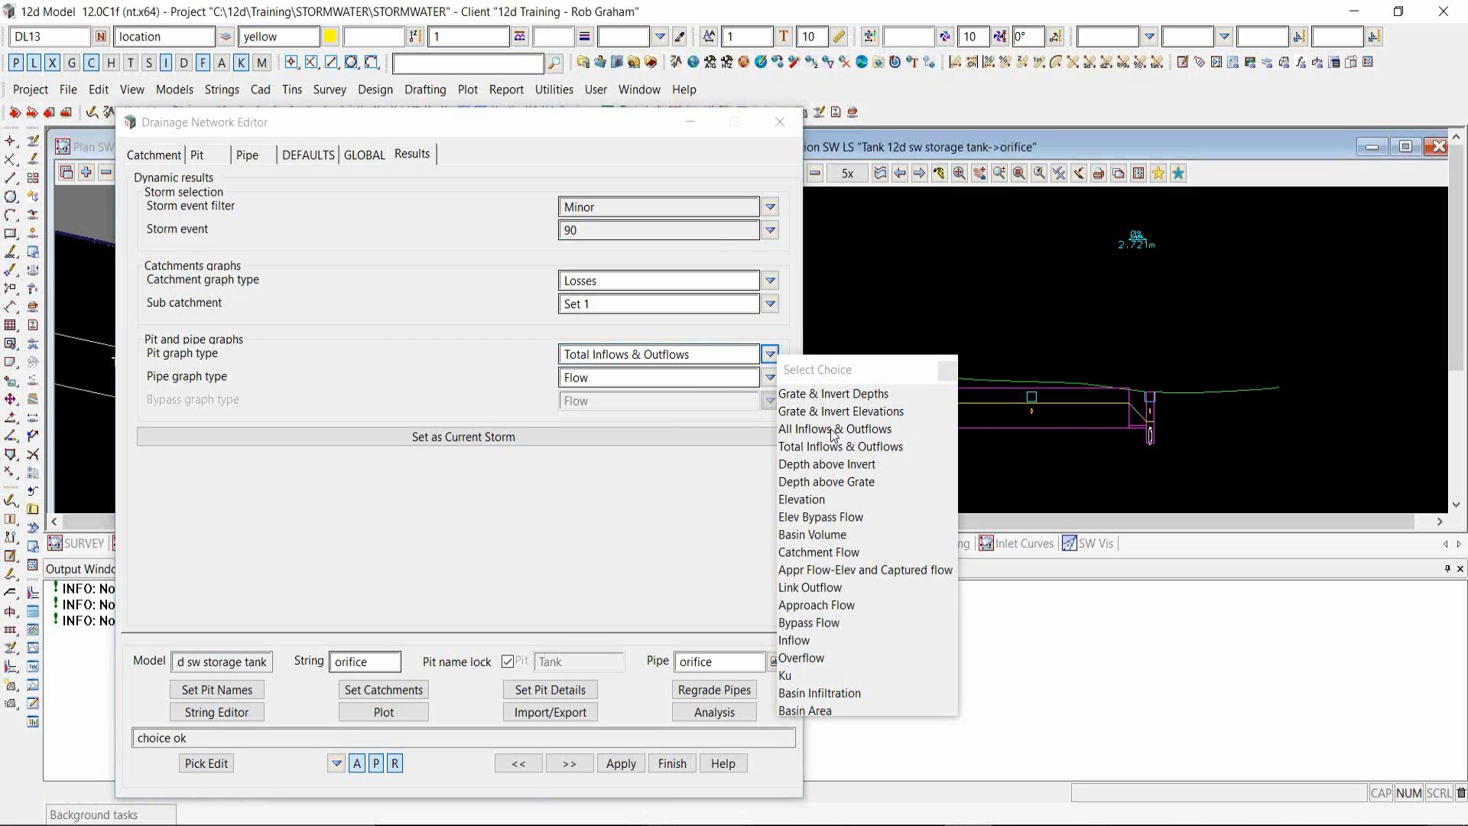
pyautogui.click(832, 430)
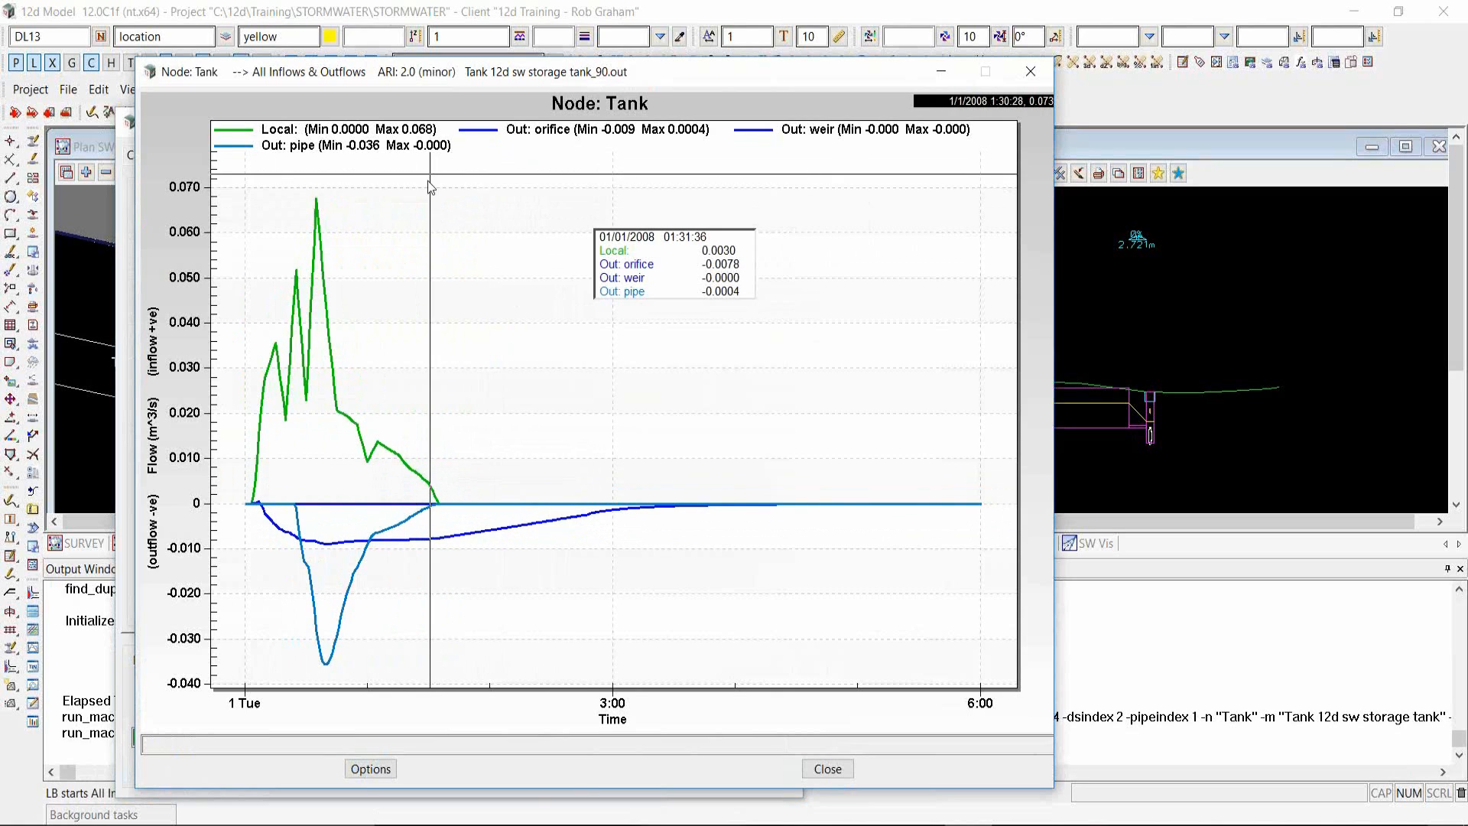
pyautogui.click(1030, 76)
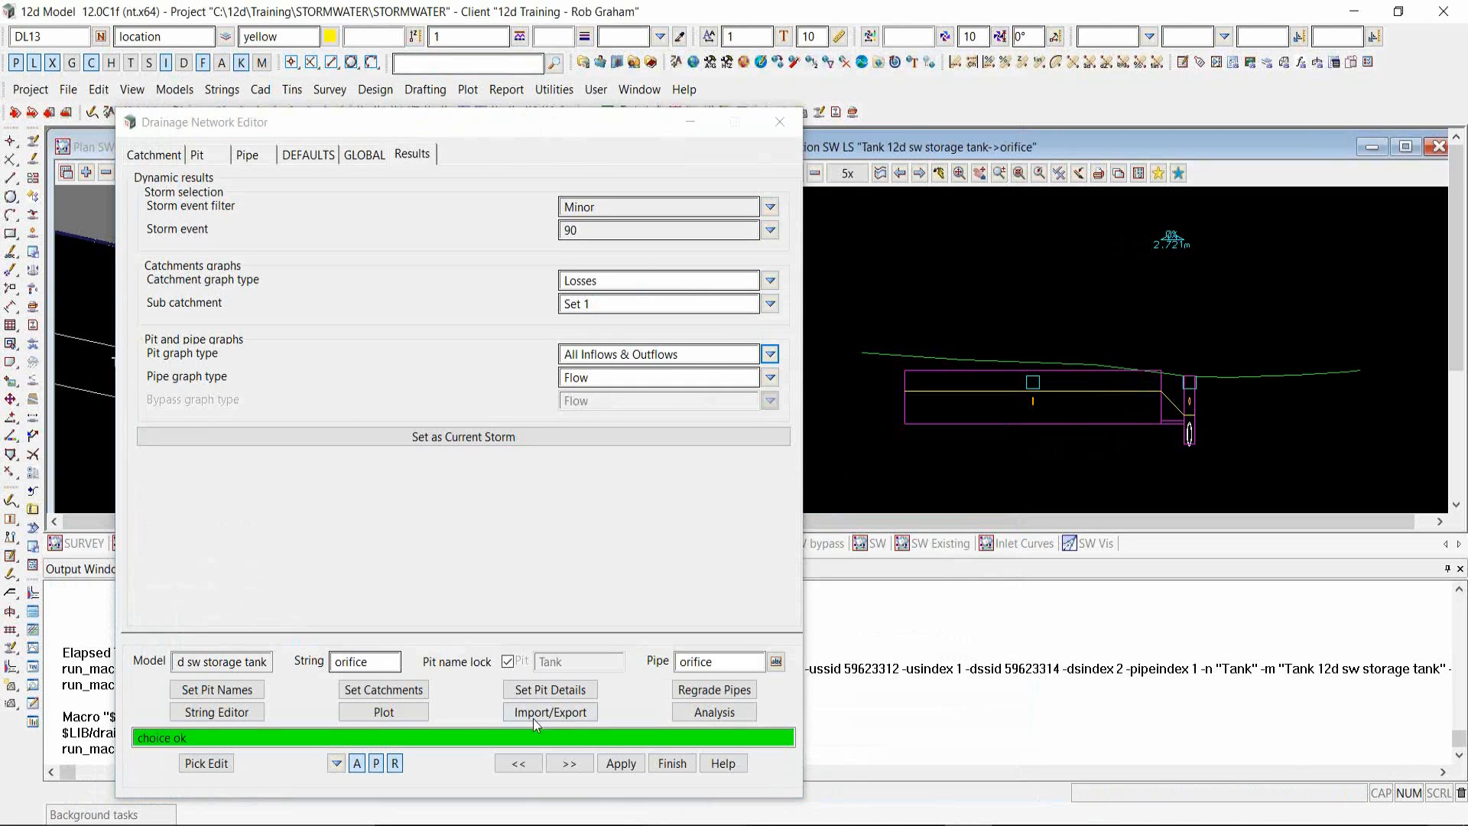
# - Set the diameter of the orifice between the tank and exit chamber to 0.125
pyautogui.click(750, 659)
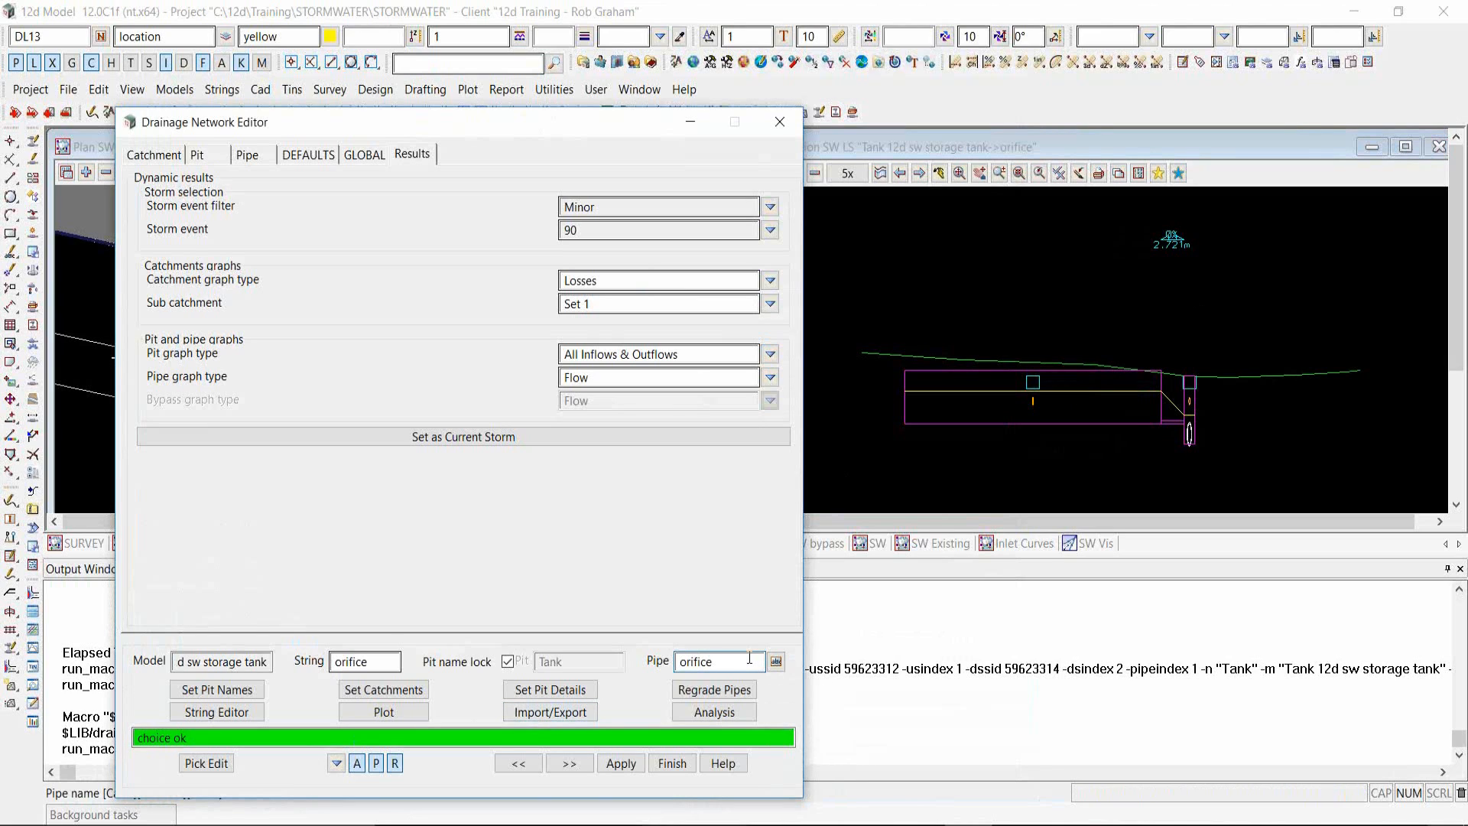
pyautogui.click(249, 155)
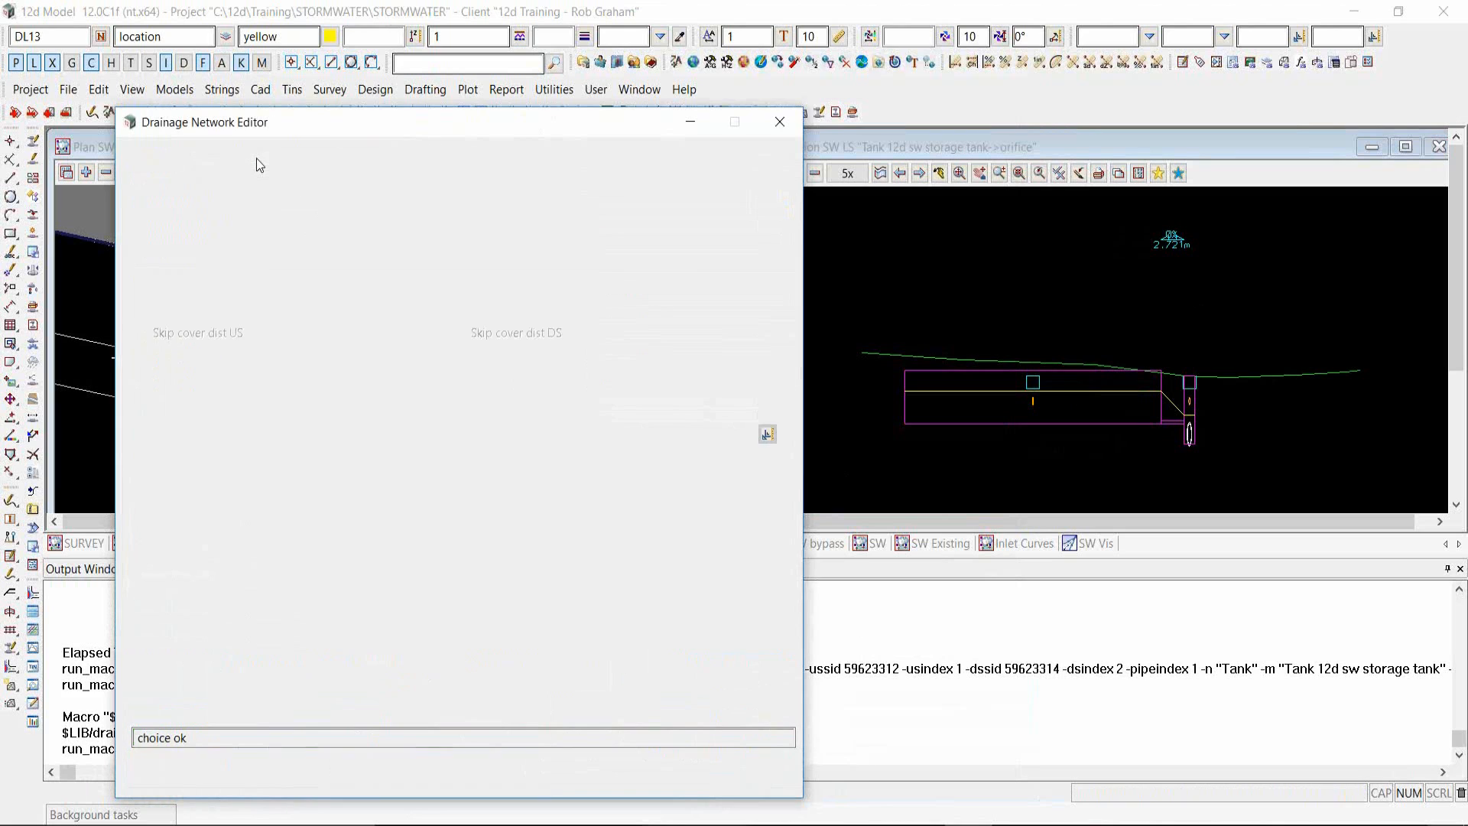
pyautogui.click(157, 220)
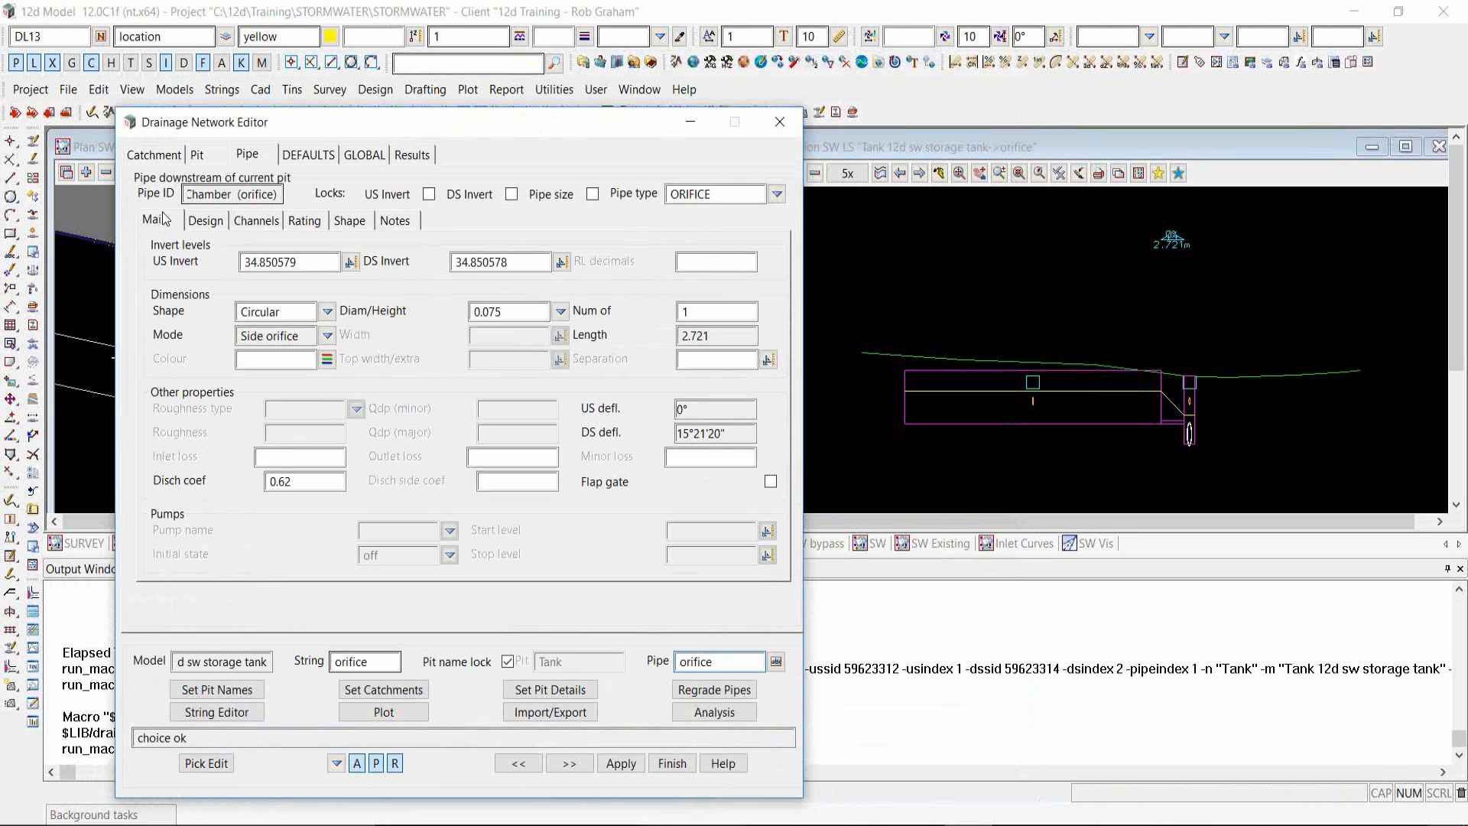
pyautogui.click(521, 312)
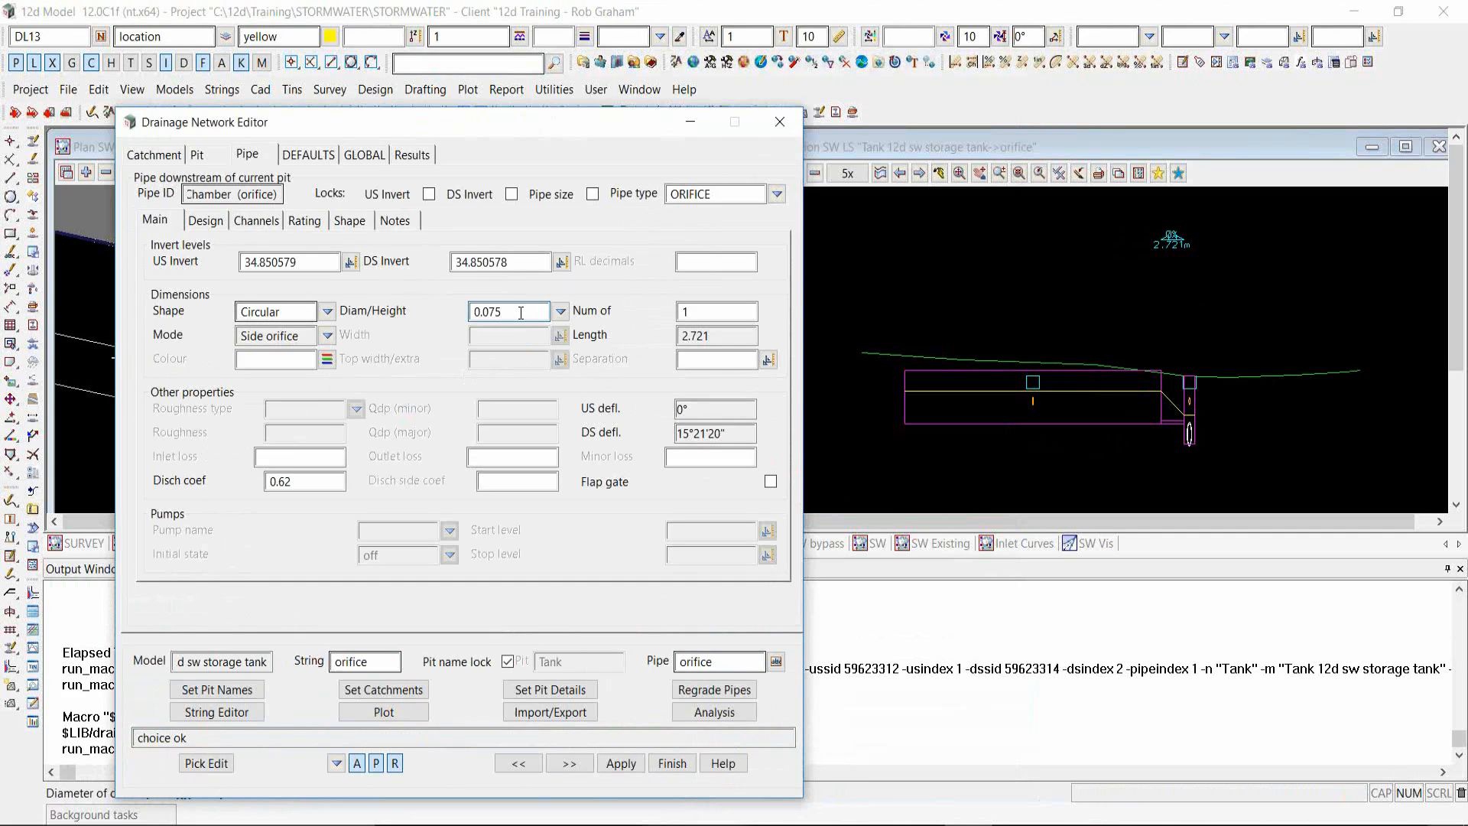
pyautogui.press('BackSpace')
pyautogui.press('BackSpace')
pyautogui.press('BackSpace')
pyautogui.write('.125')
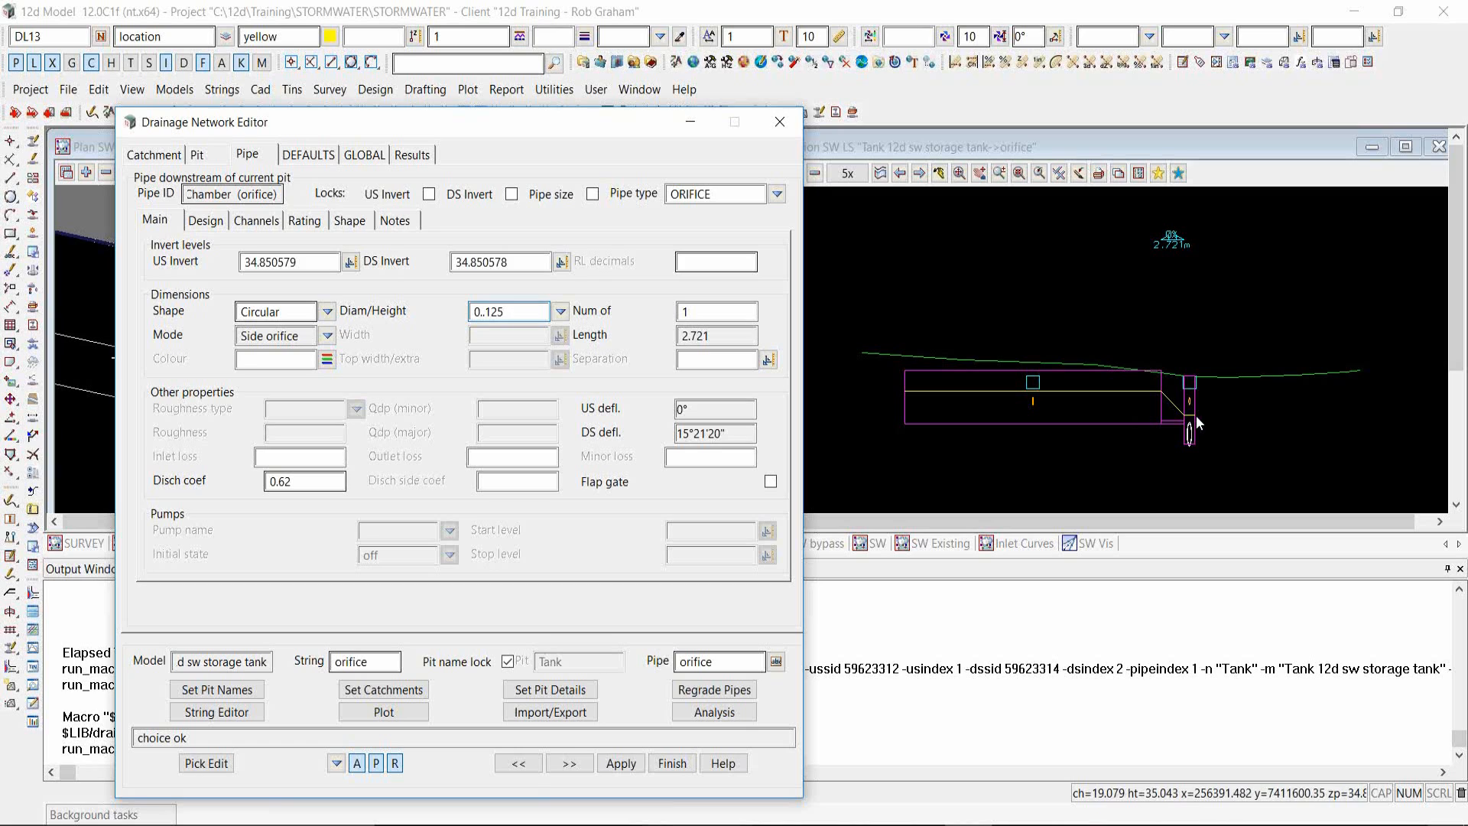
# - Load the PVC pipe string between the tank and exit chamber and clear its existing diameter value
pyautogui.click(205, 765)
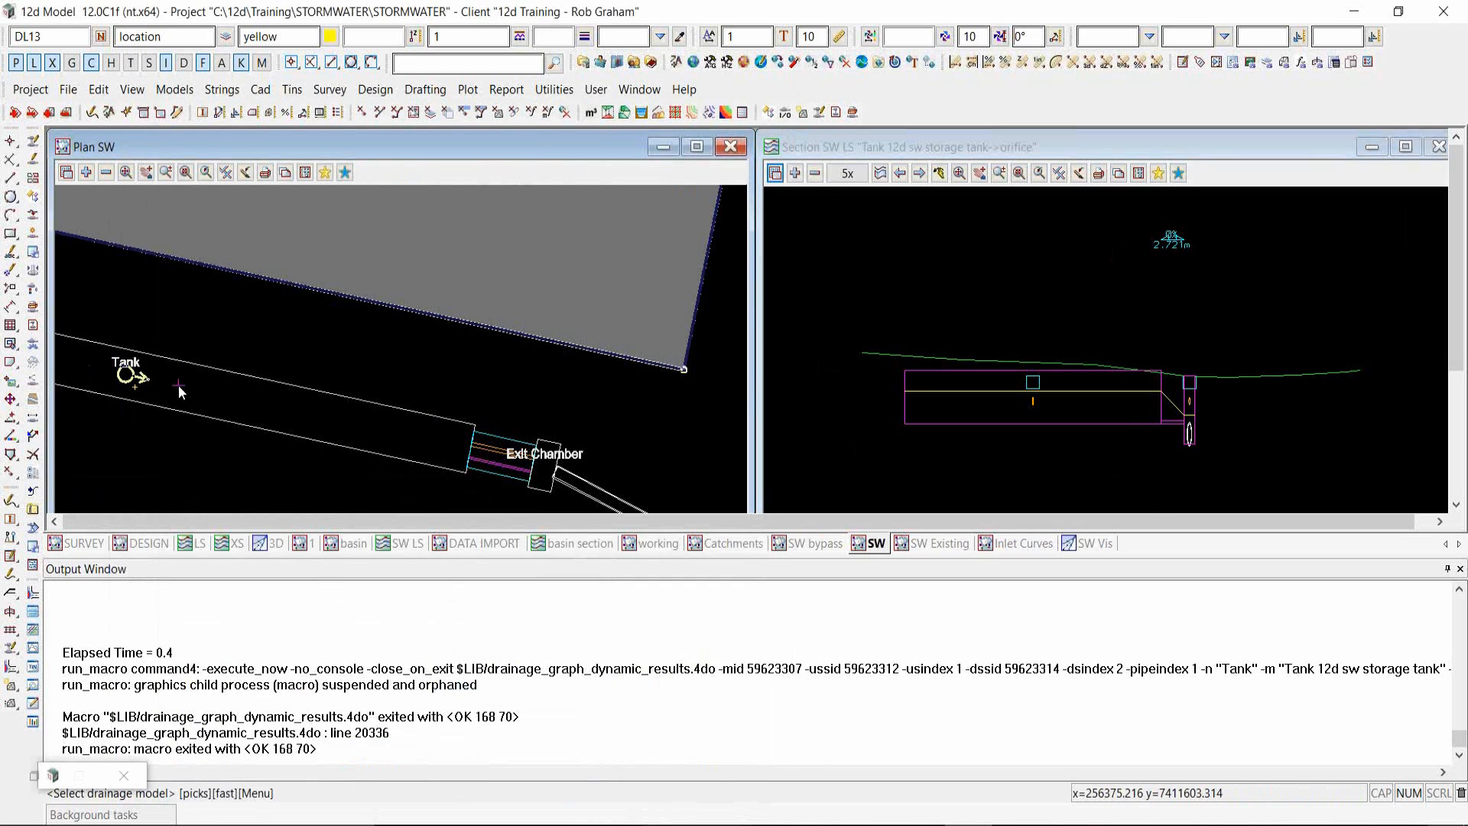
pyautogui.click(178, 384)
pyautogui.click(179, 388)
pyautogui.middleClick(178, 388)
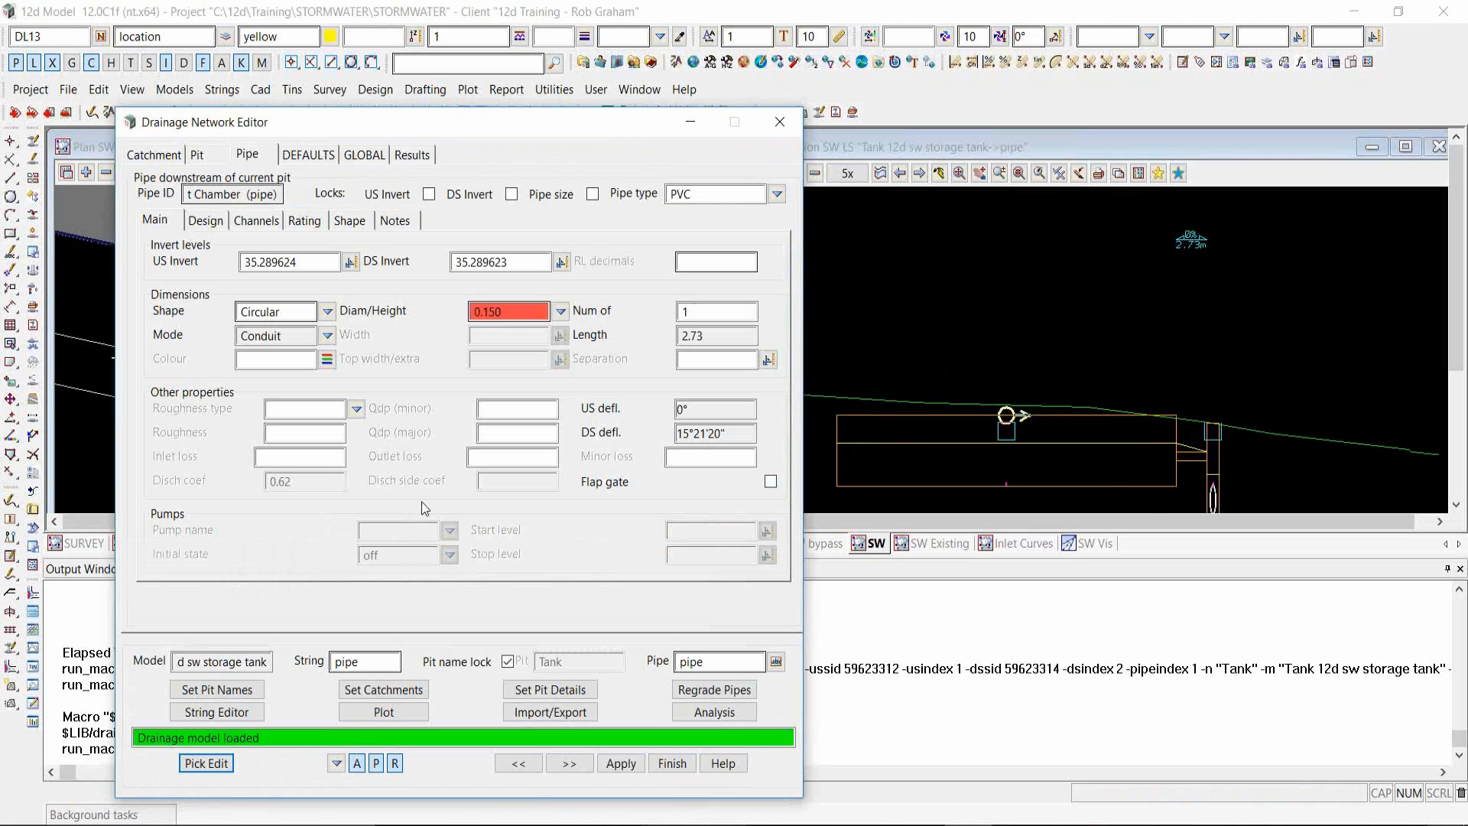
pyautogui.moveTo(506, 311); pyautogui.dragTo(389, 325)
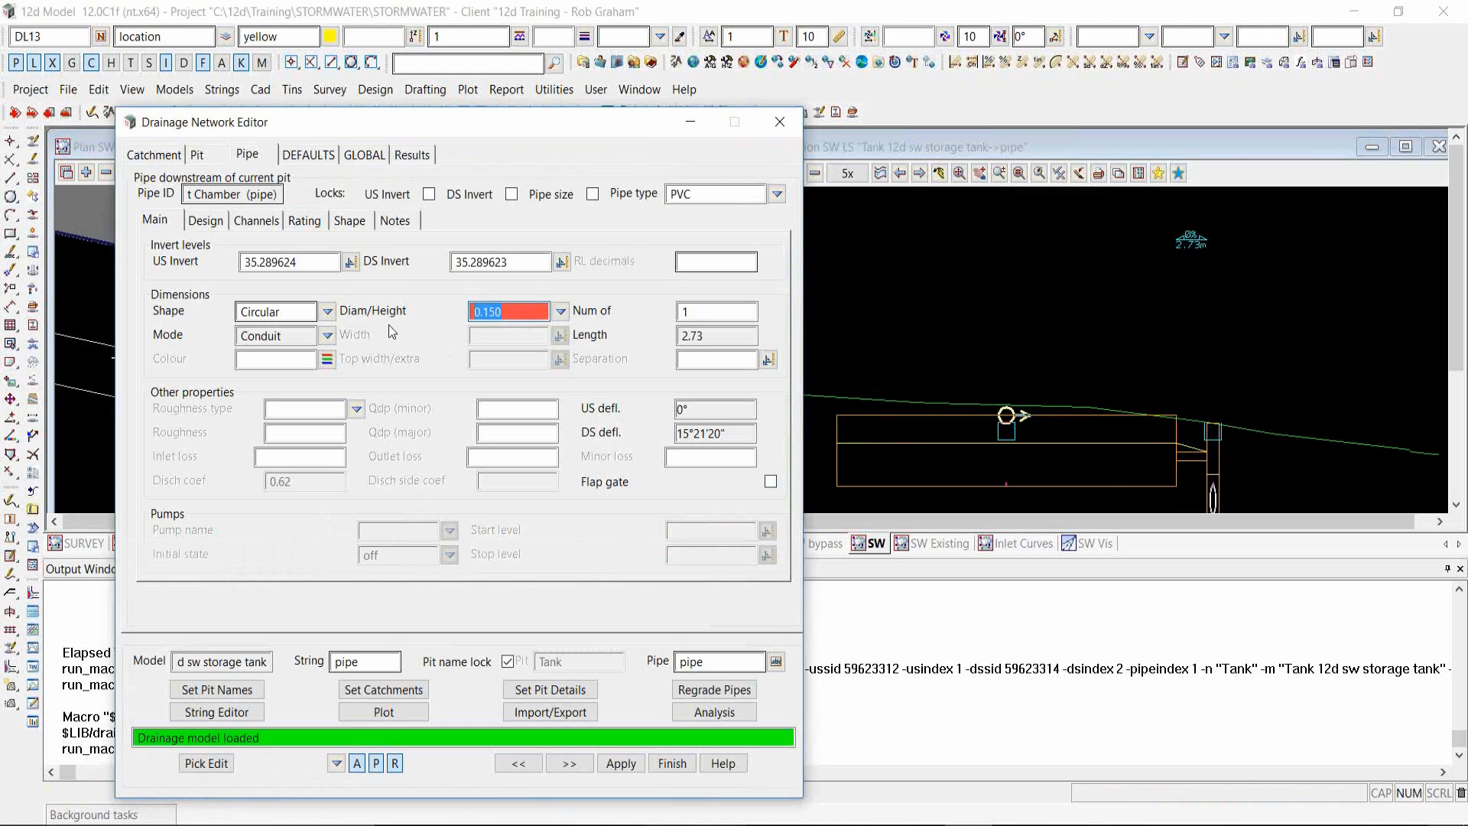
pyautogui.press('BackSpace')
# - Rerun the Minor 2-year analysis of the storage tank model, checking the output log and repeating the run
pyautogui.click(716, 712)
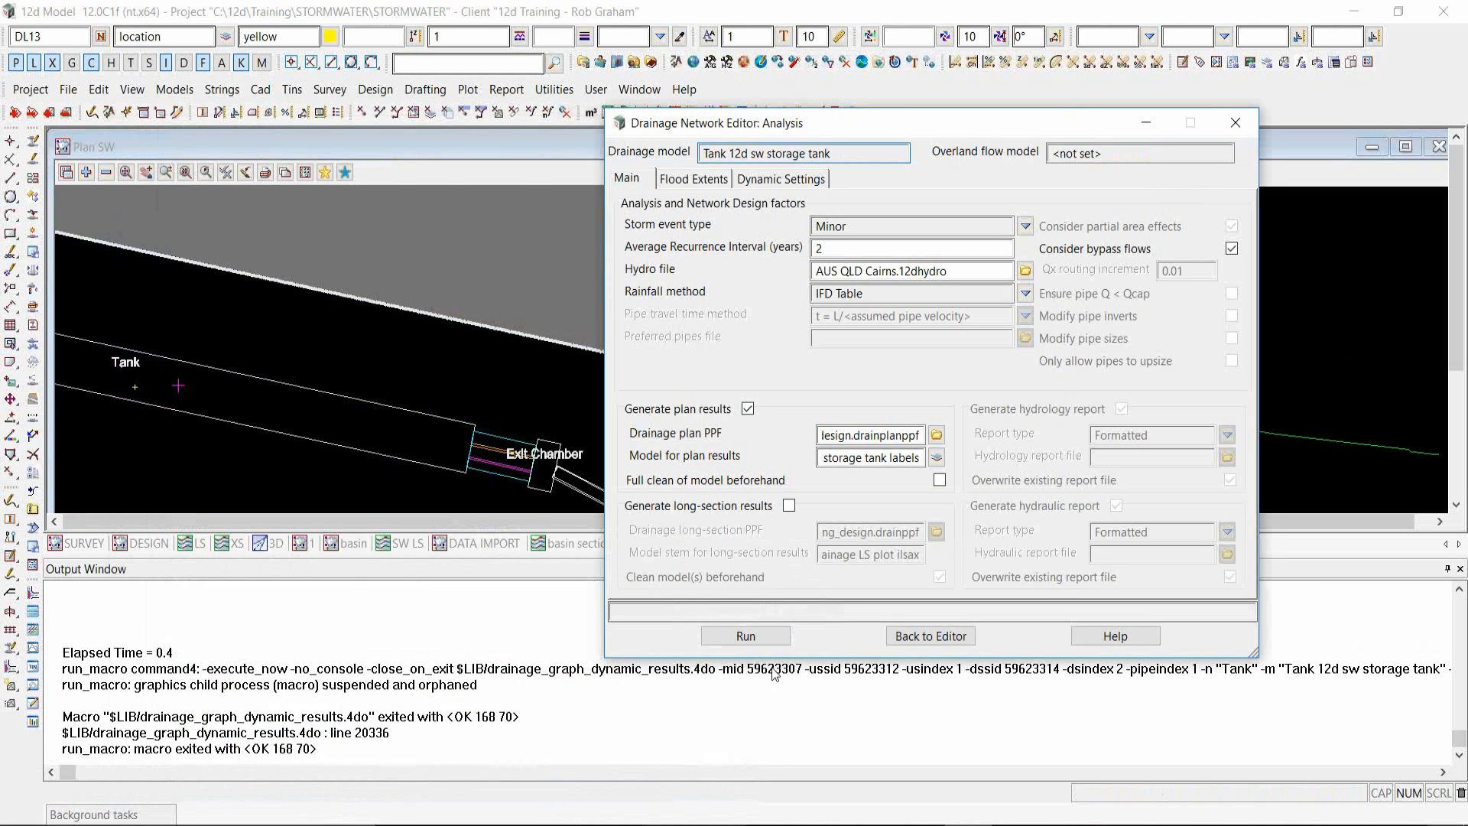
pyautogui.click(757, 636)
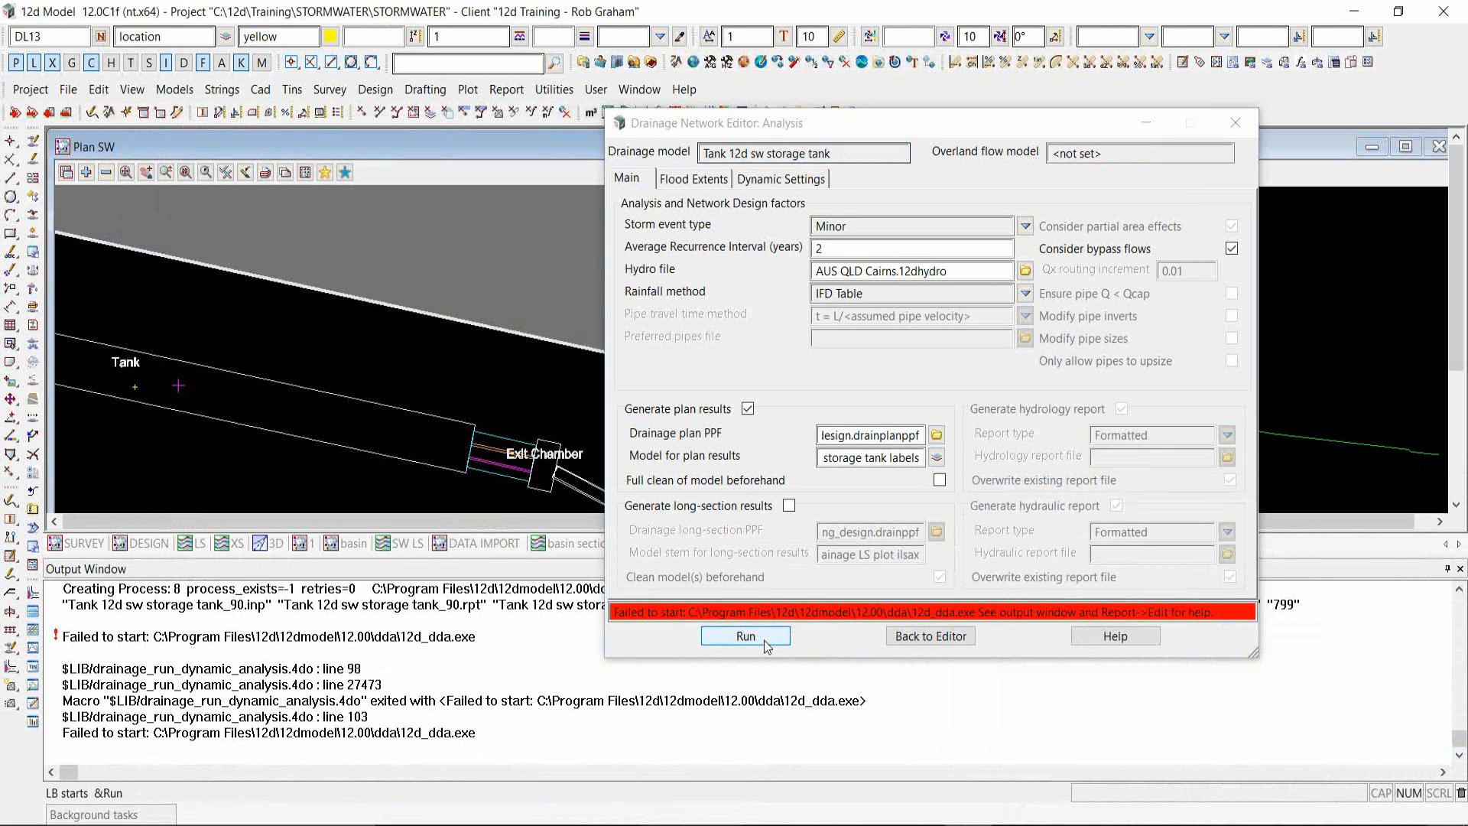
pyautogui.click(466, 716)
pyautogui.scroll(1, 447, 691)
pyautogui.scroll(1, 447, 691)
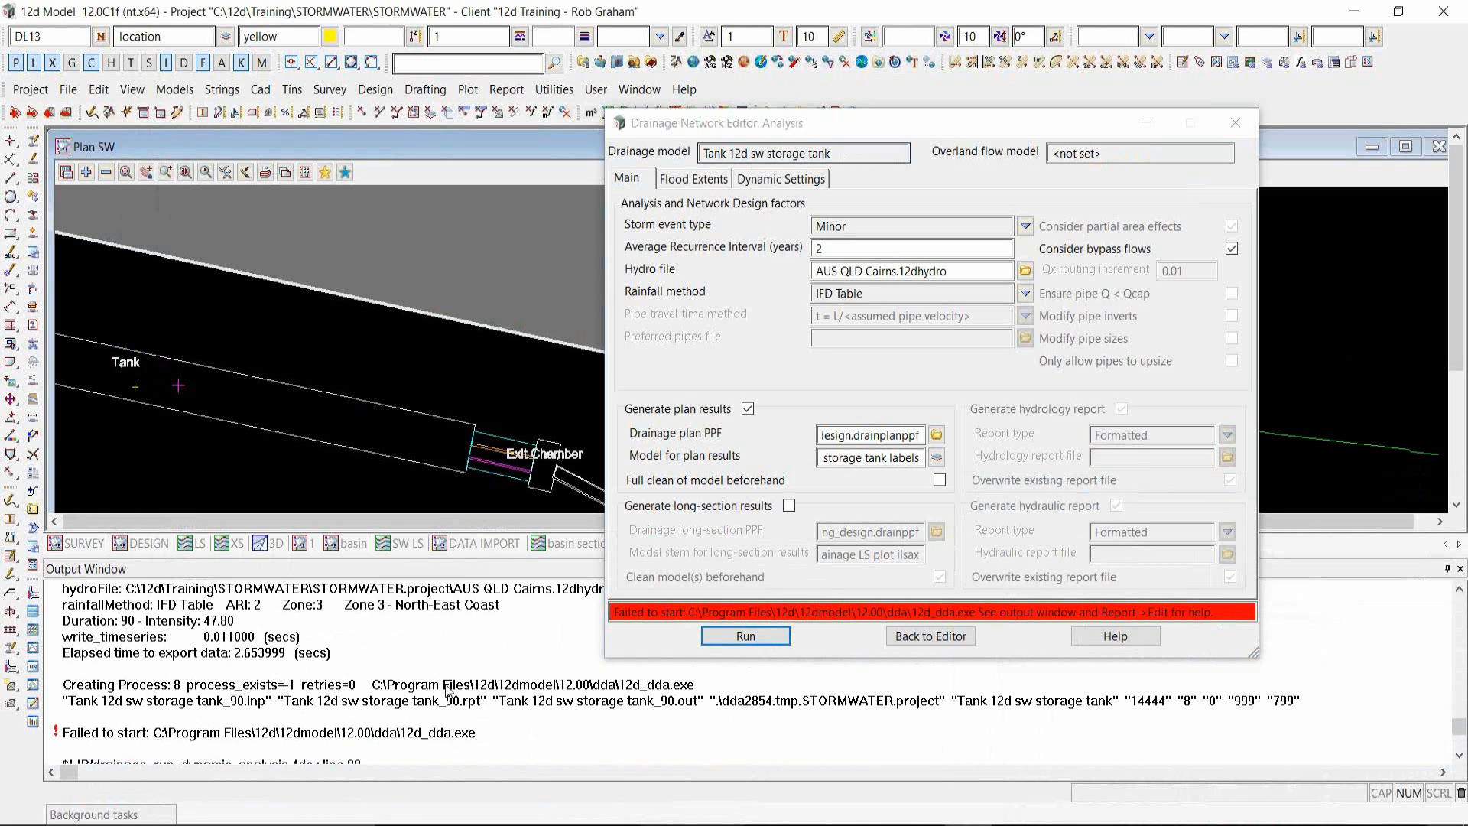
pyautogui.click(754, 638)
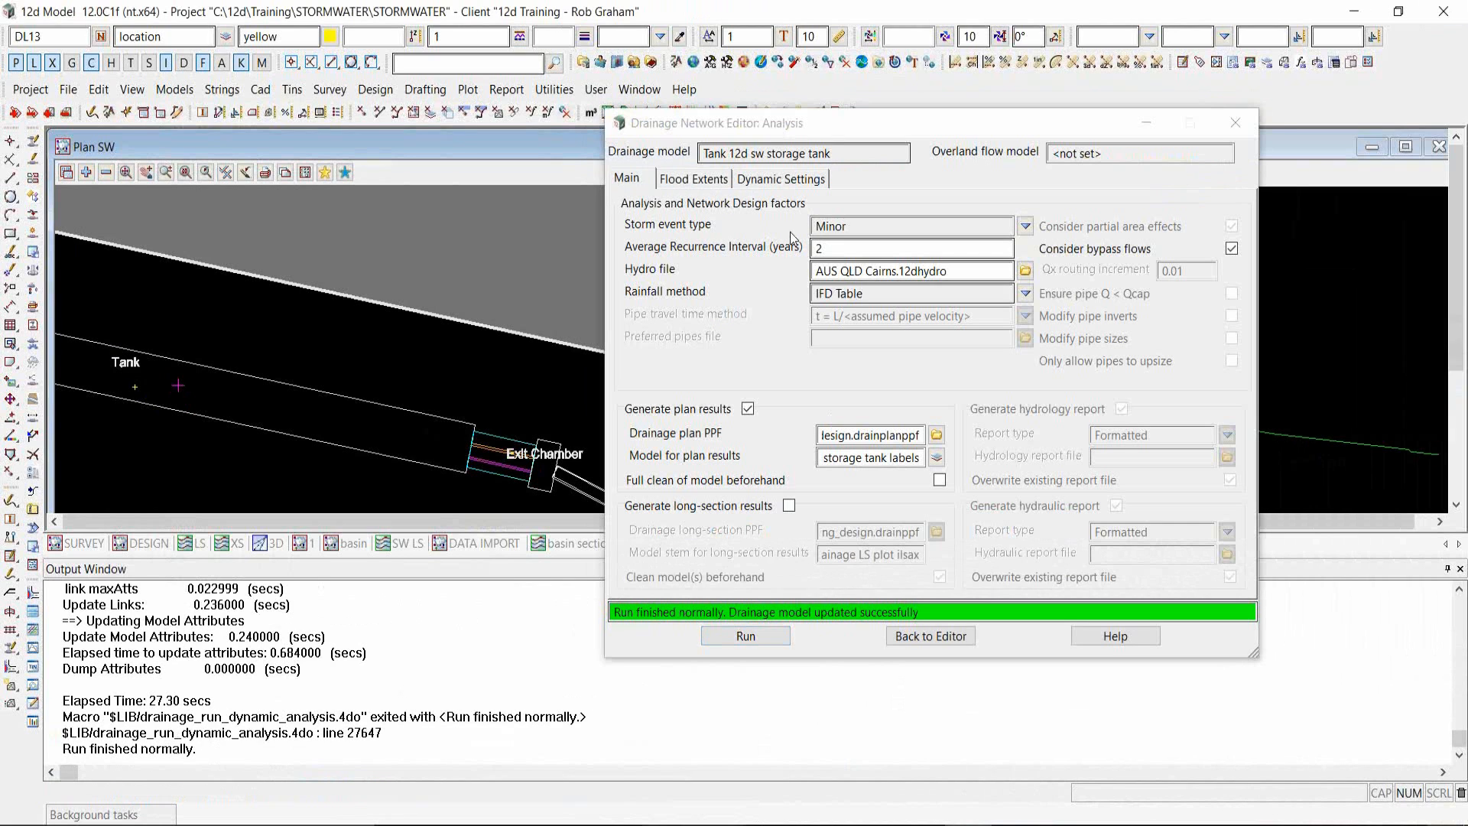
# - Move the analysis window clear of the long section to inspect the pipe between the tank and exit chamber
pyautogui.click(898, 129)
pyautogui.moveTo(898, 128); pyautogui.dragTo(493, 110)
pyautogui.click(1197, 475)
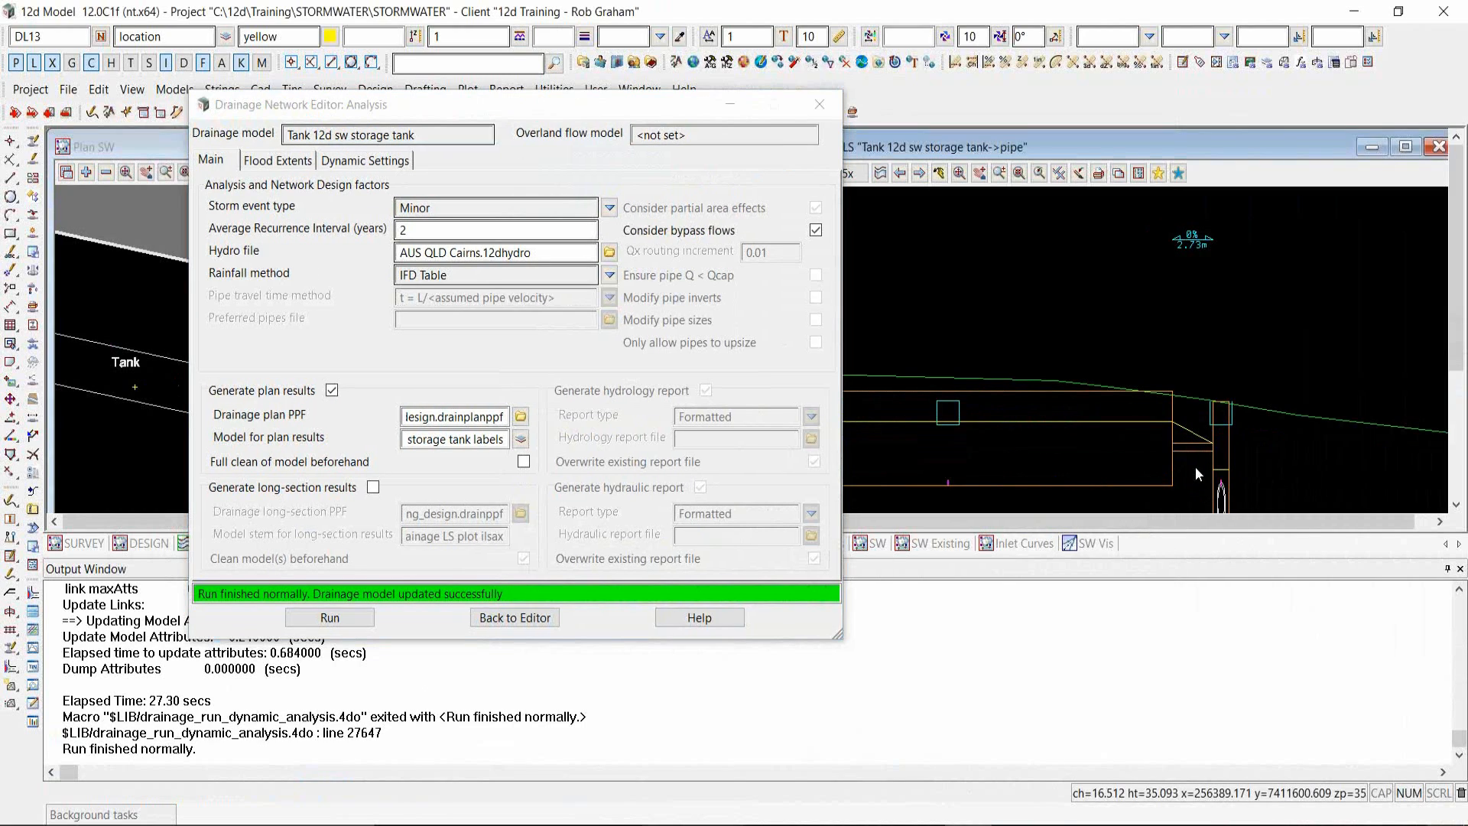
# - Run the storage tank drainage analysis for minor storms with a 20-year average recurrence interval, and return to the network editor
pyautogui.click(545, 623)
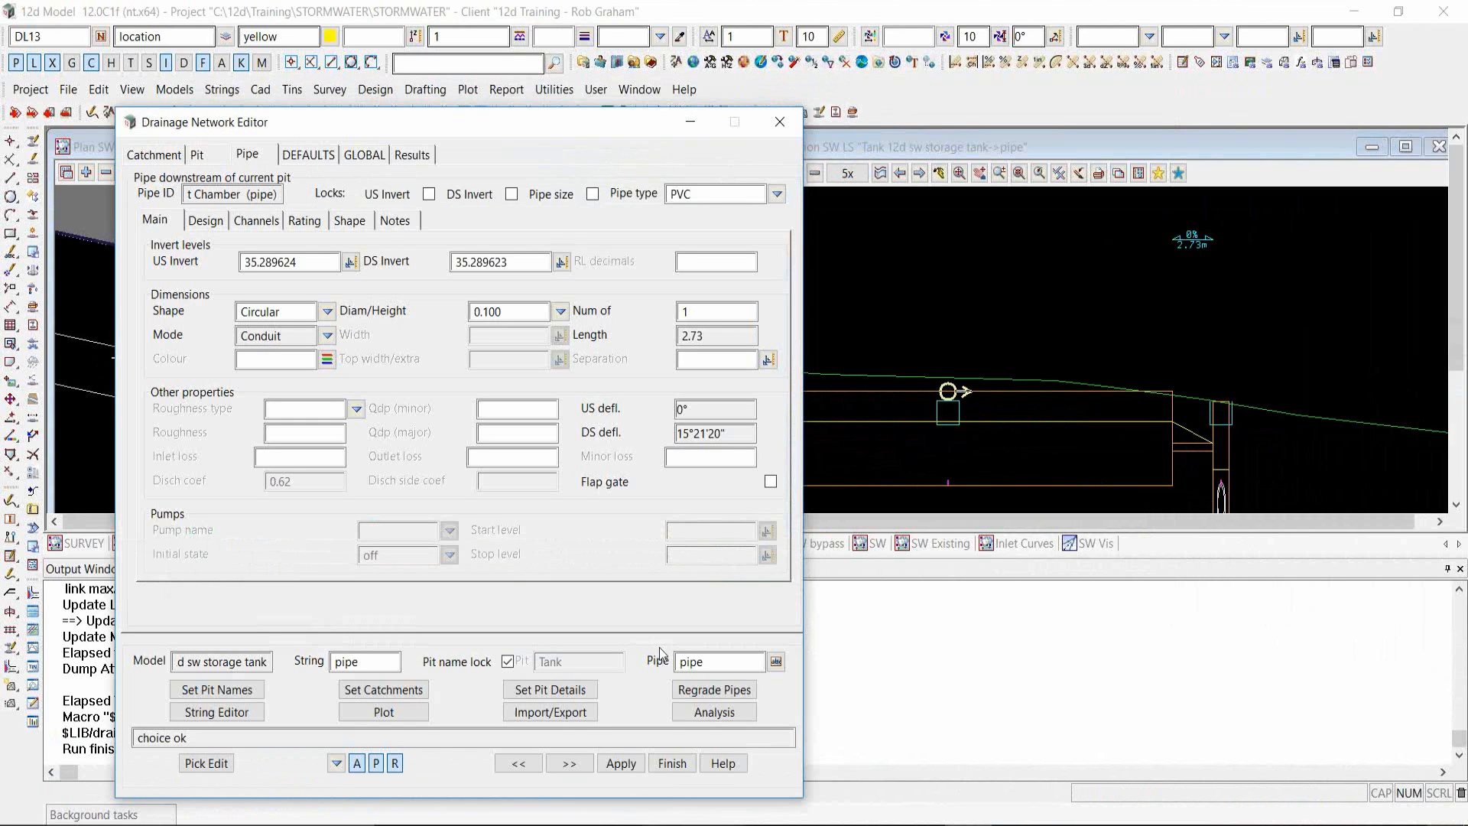
pyautogui.click(715, 712)
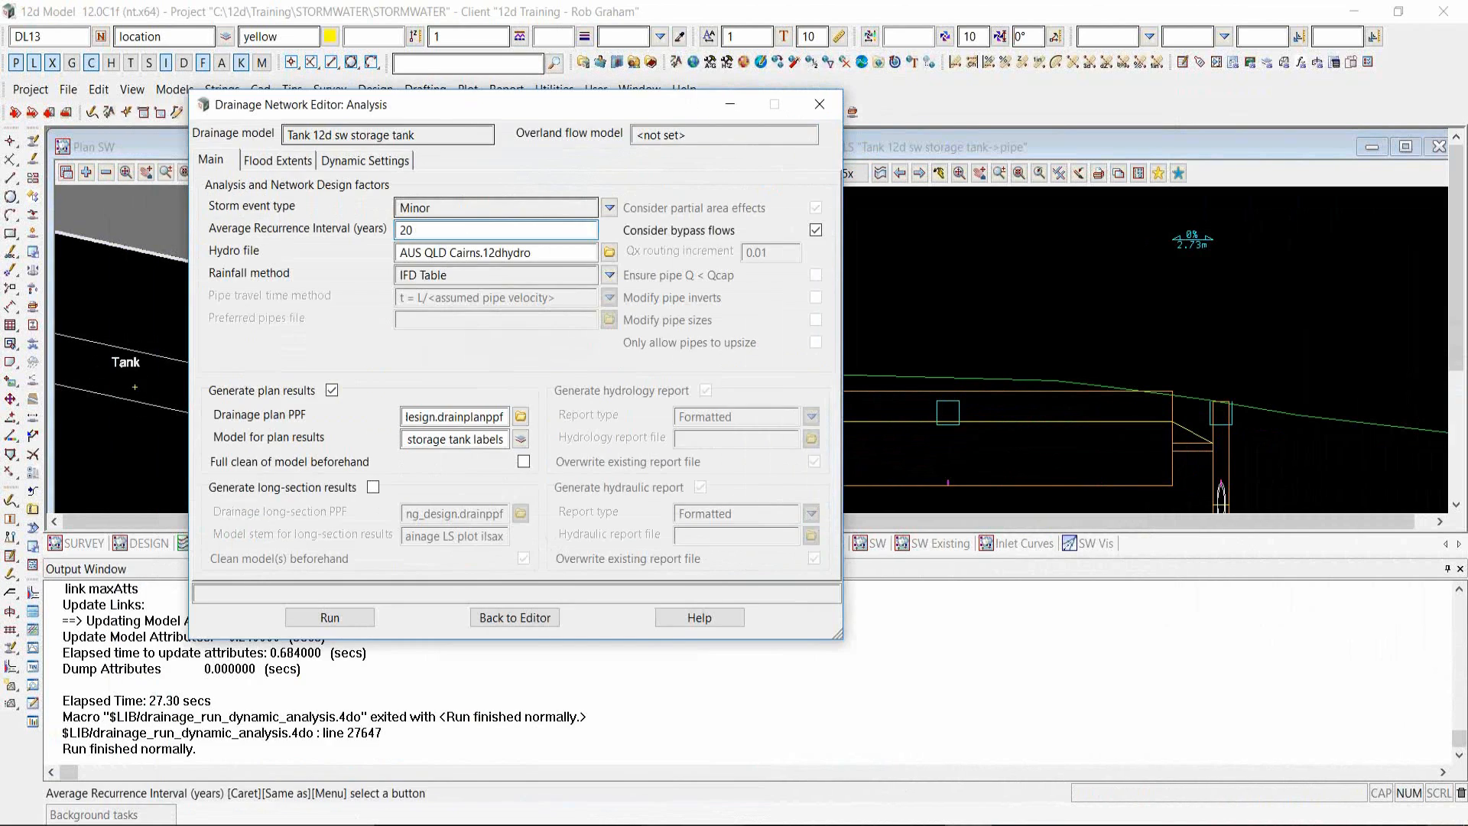
pyautogui.click(357, 617)
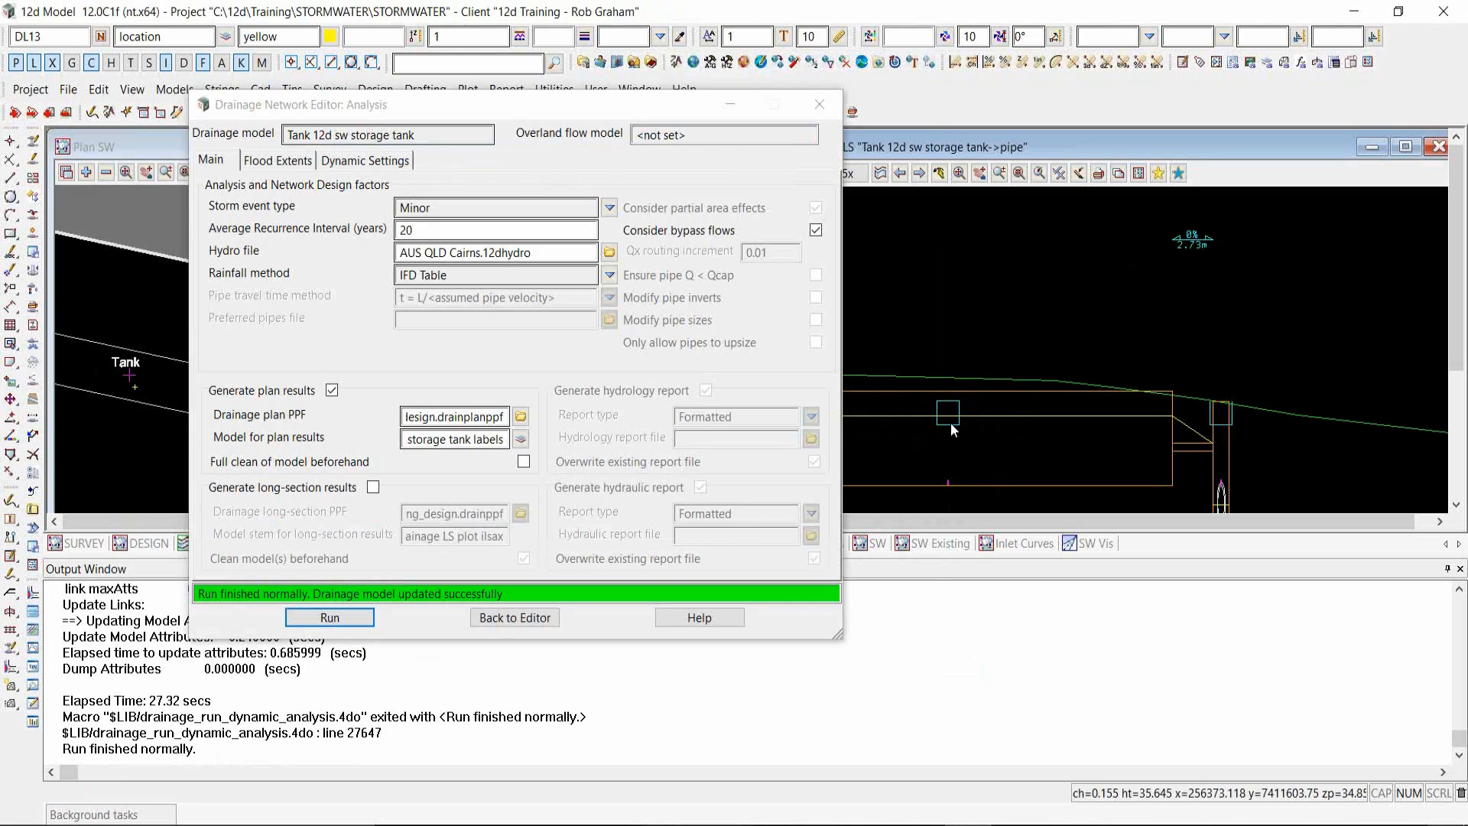
pyautogui.click(514, 617)
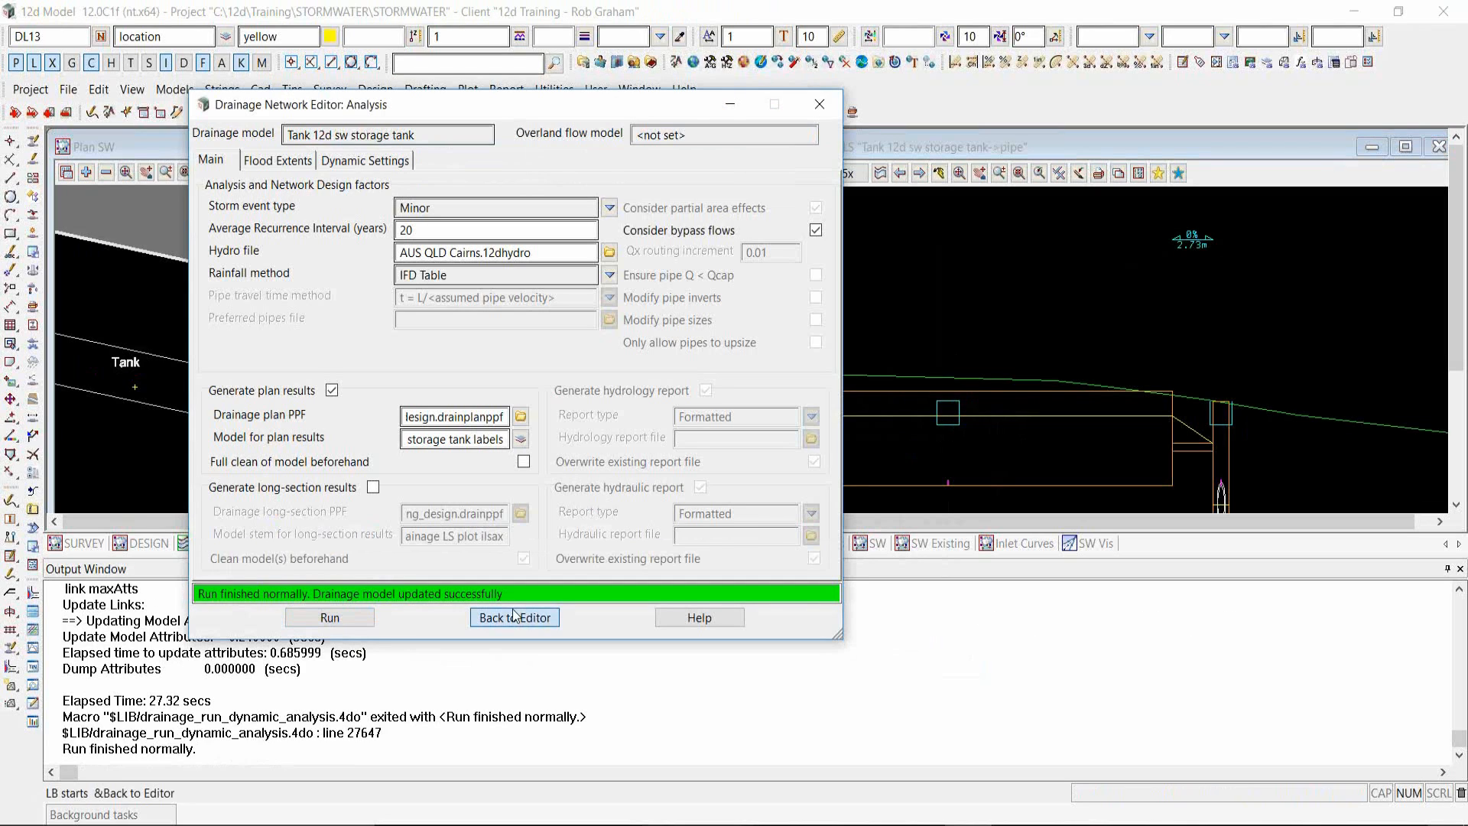
pyautogui.click(515, 616)
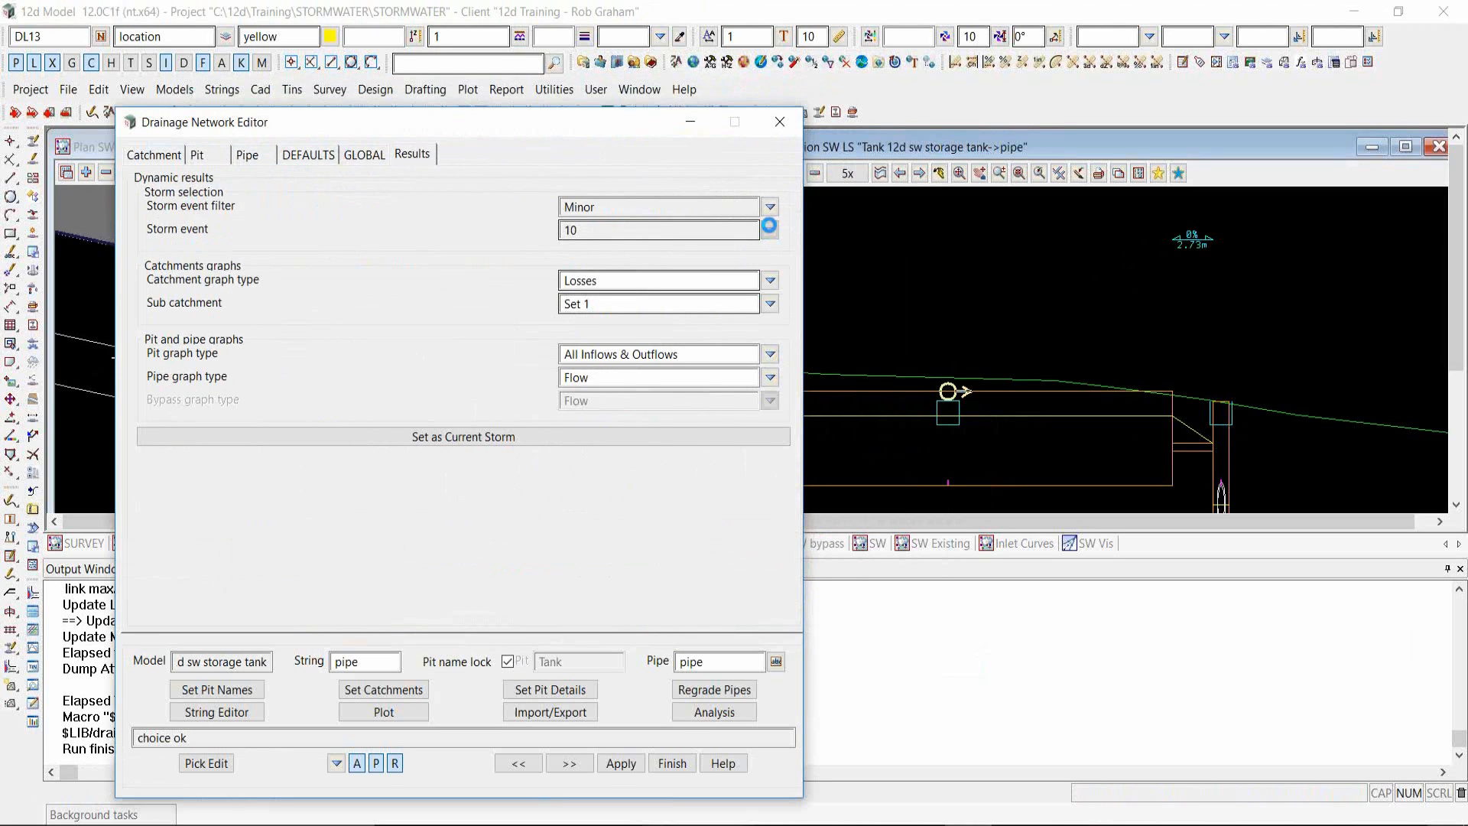
# - Graph the tank pit's Elevation for all design storms, review the water level curves and close the graph
pyautogui.click(769, 228)
pyautogui.click(774, 324)
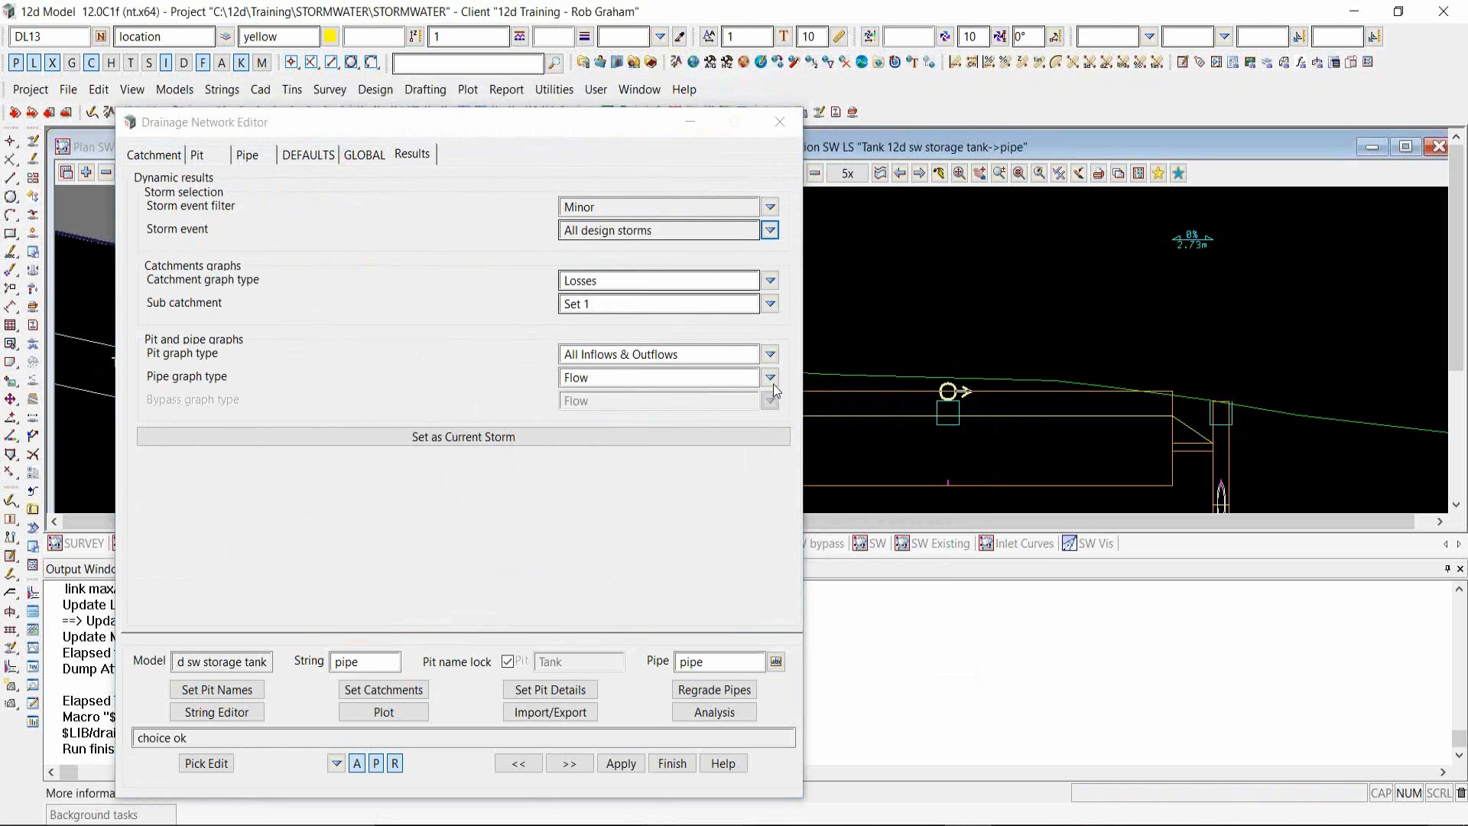
pyautogui.click(770, 354)
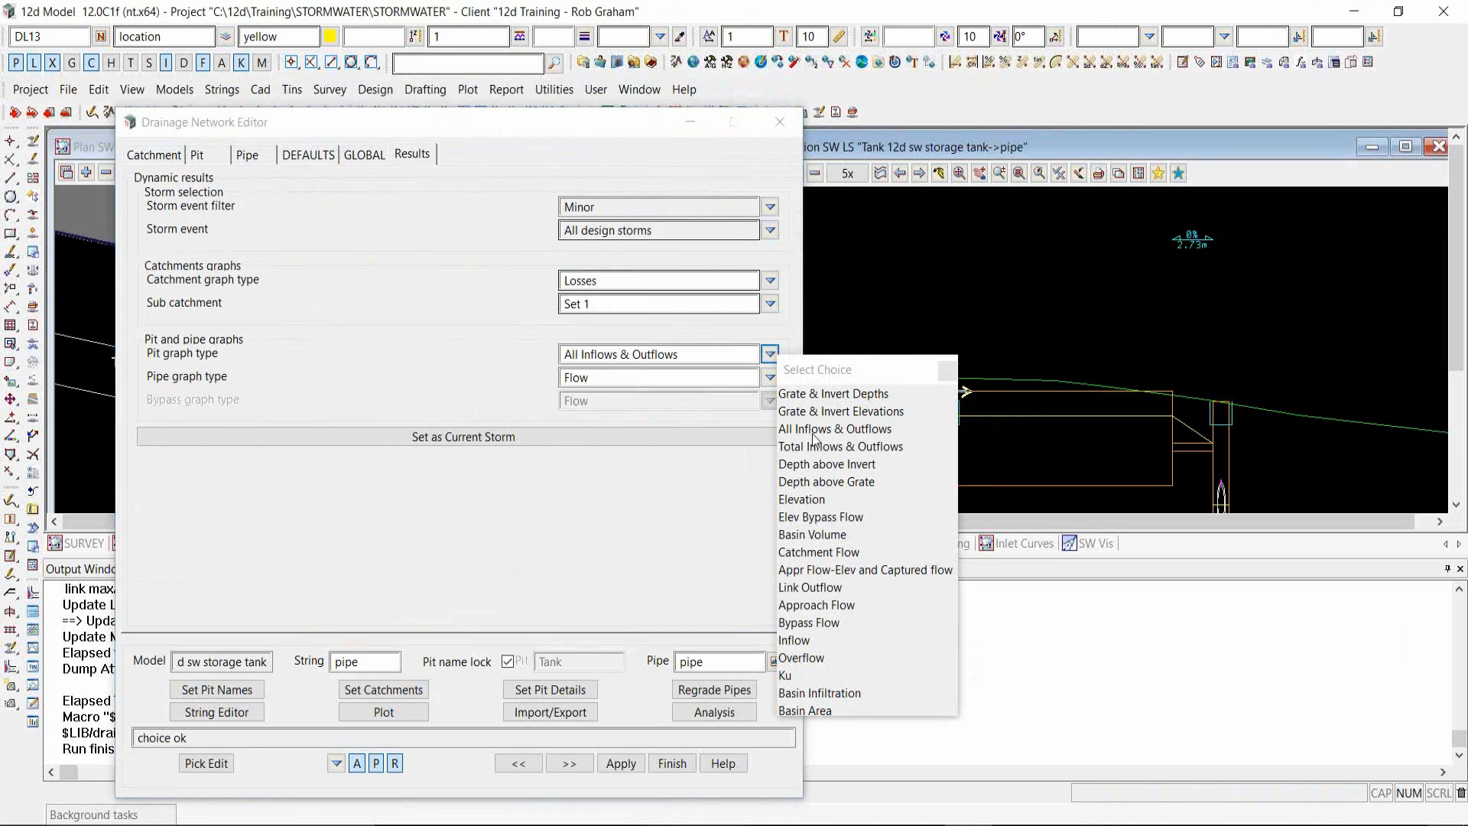
pyautogui.click(813, 503)
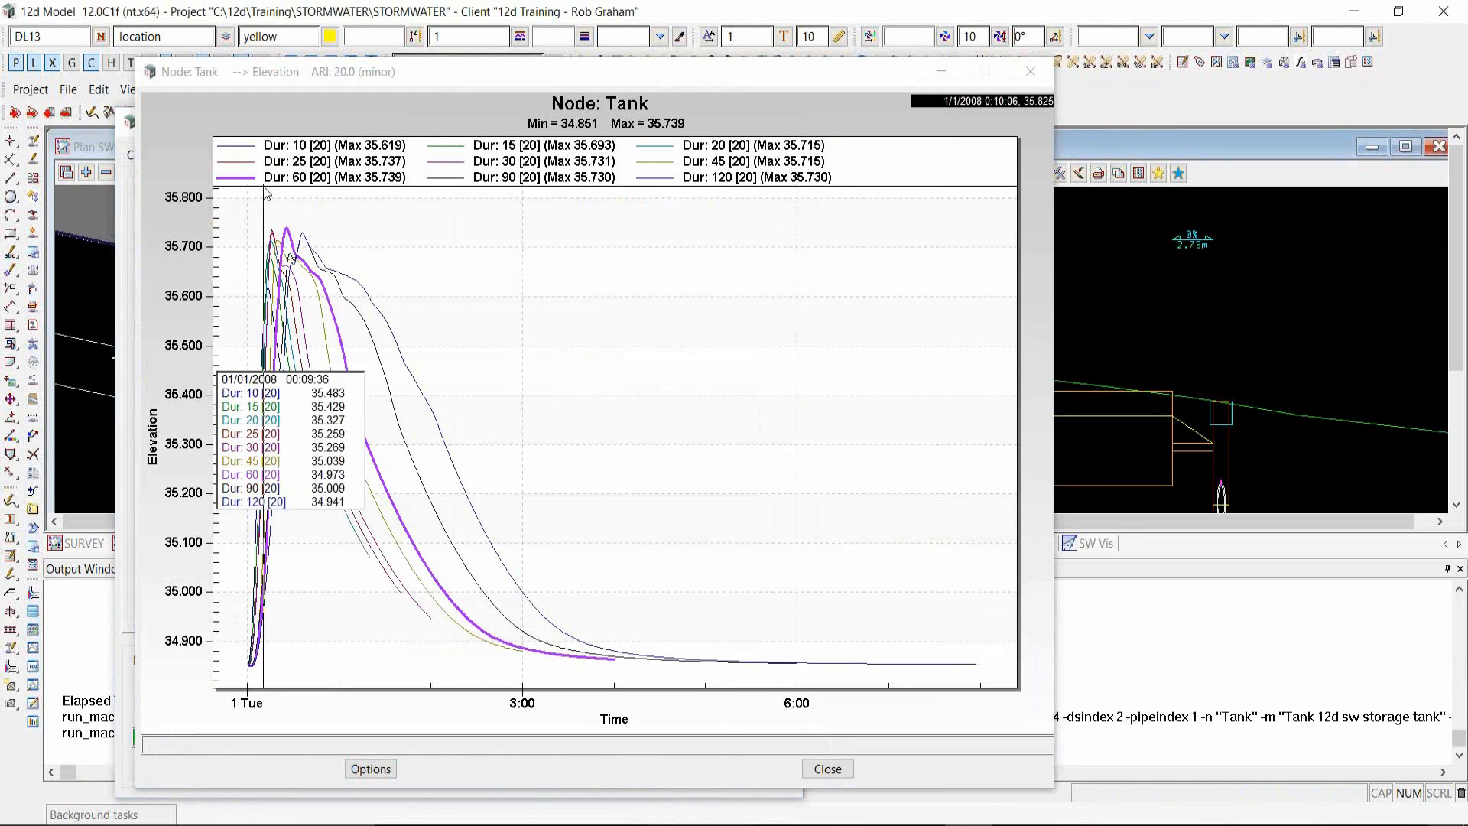
pyautogui.click(1029, 73)
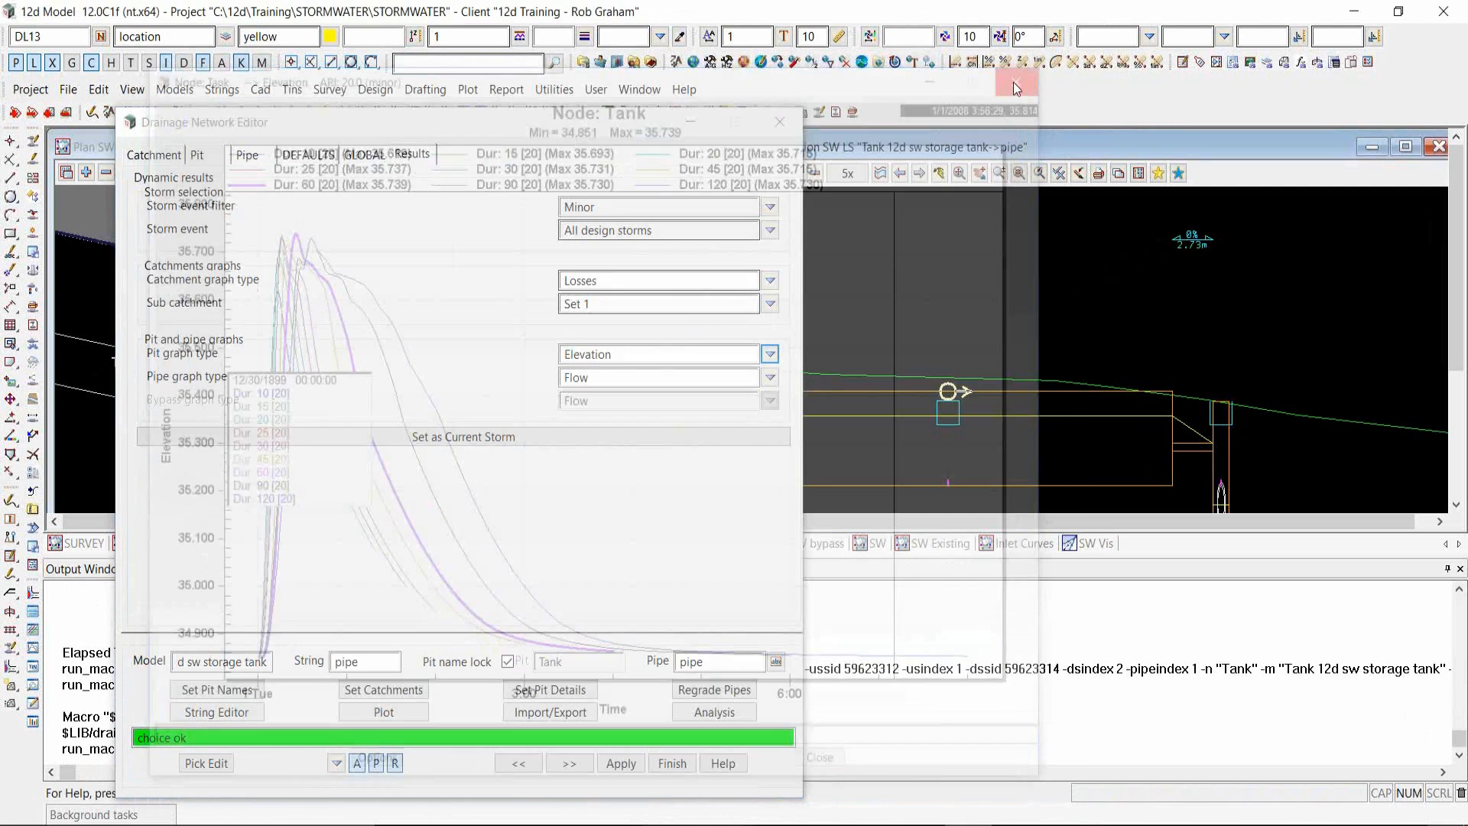
# - Graph All Inflows & Outflows of the tank for storm event 60, review it and close the graph
pyautogui.click(769, 230)
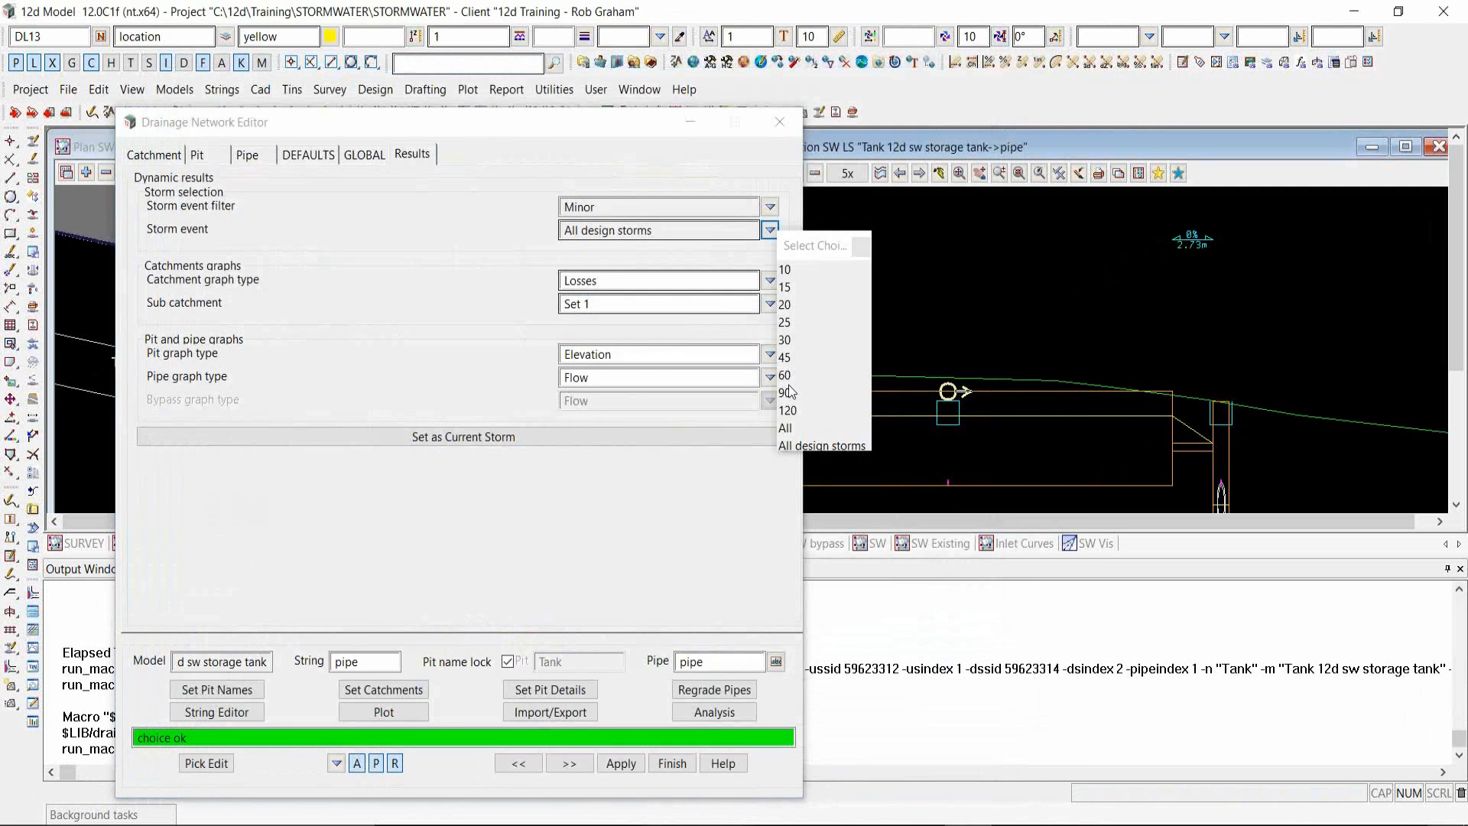
pyautogui.click(788, 380)
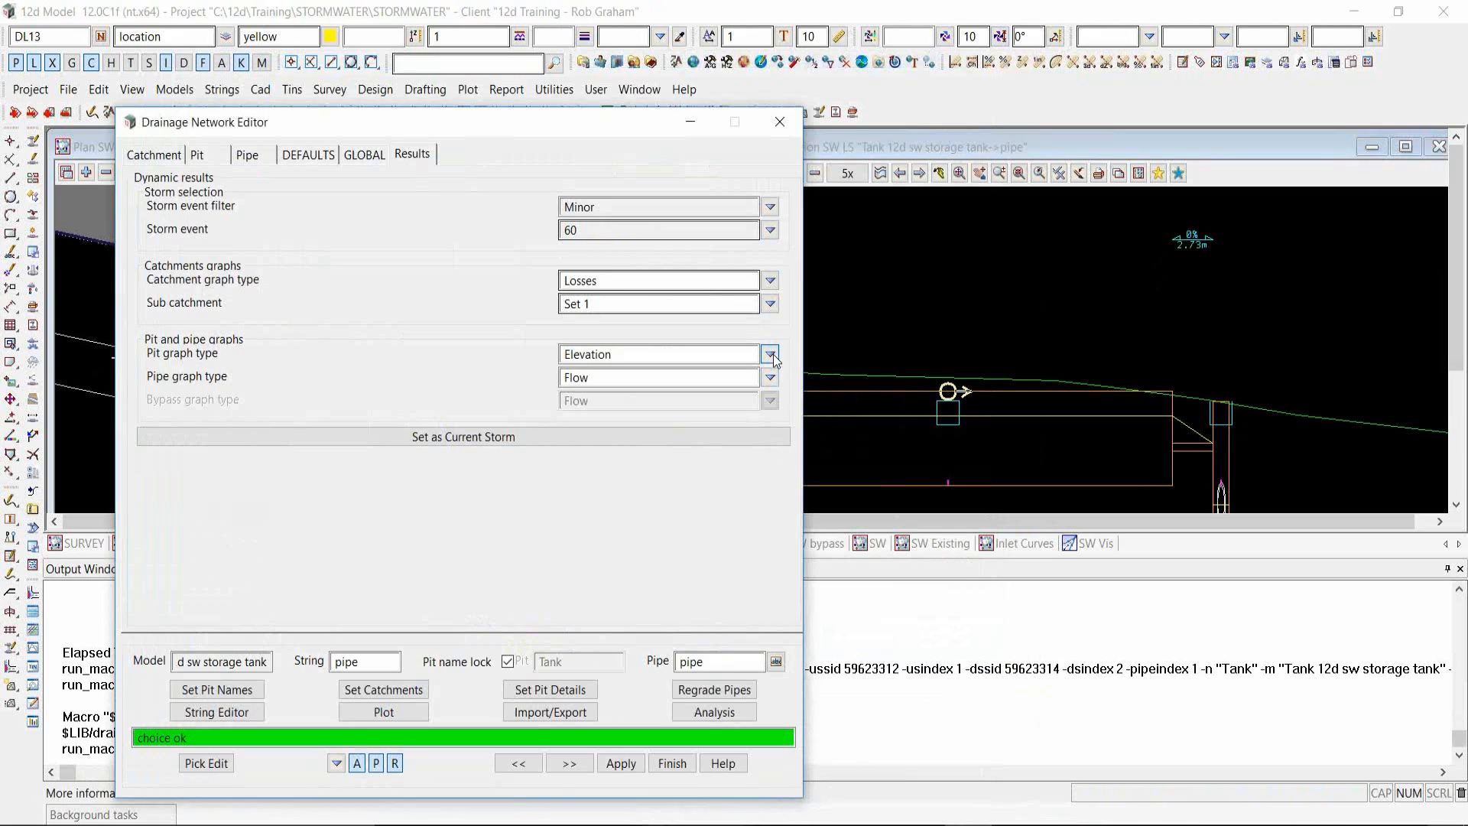
pyautogui.click(771, 355)
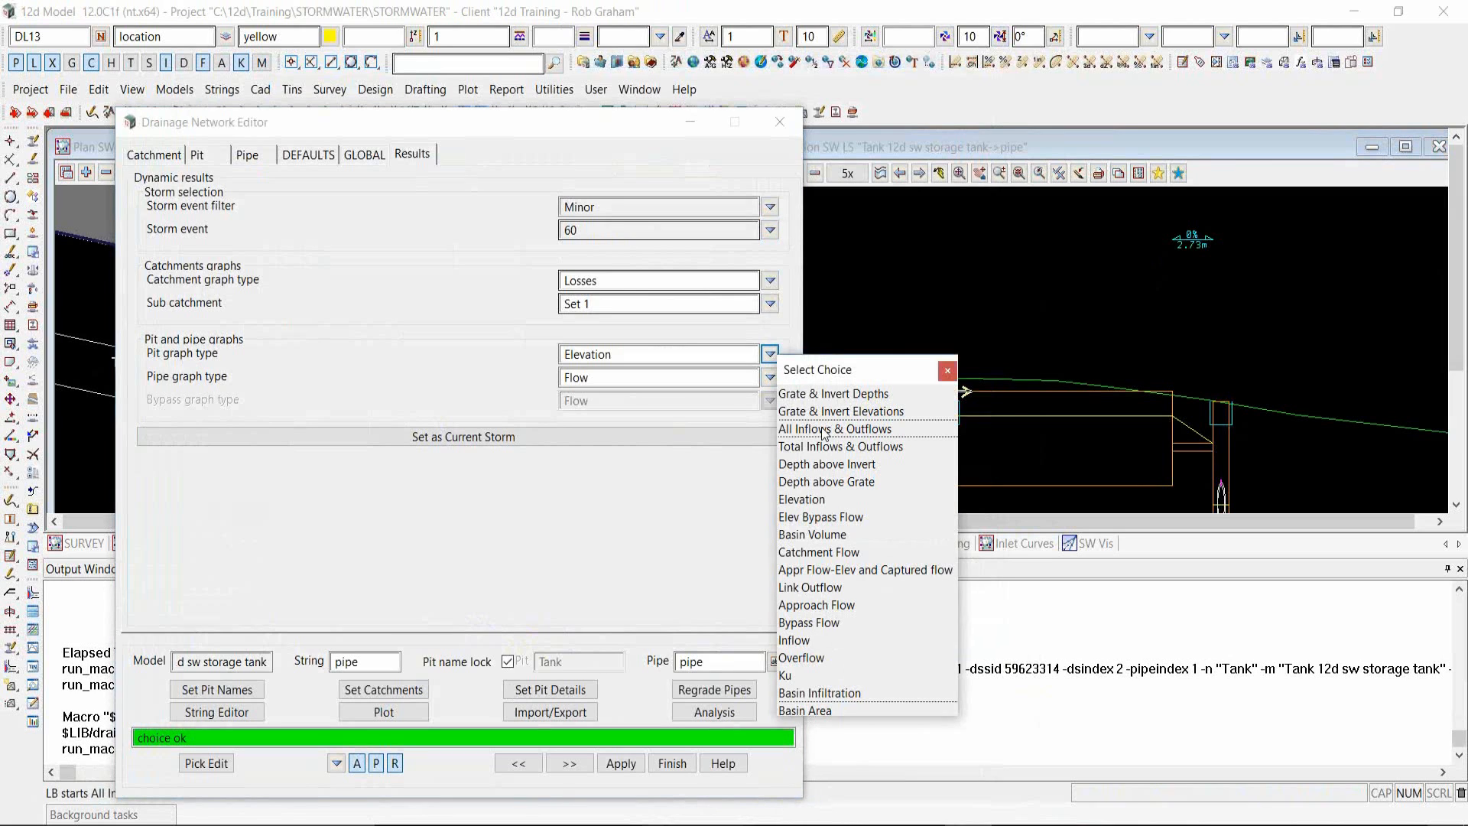
pyautogui.click(823, 431)
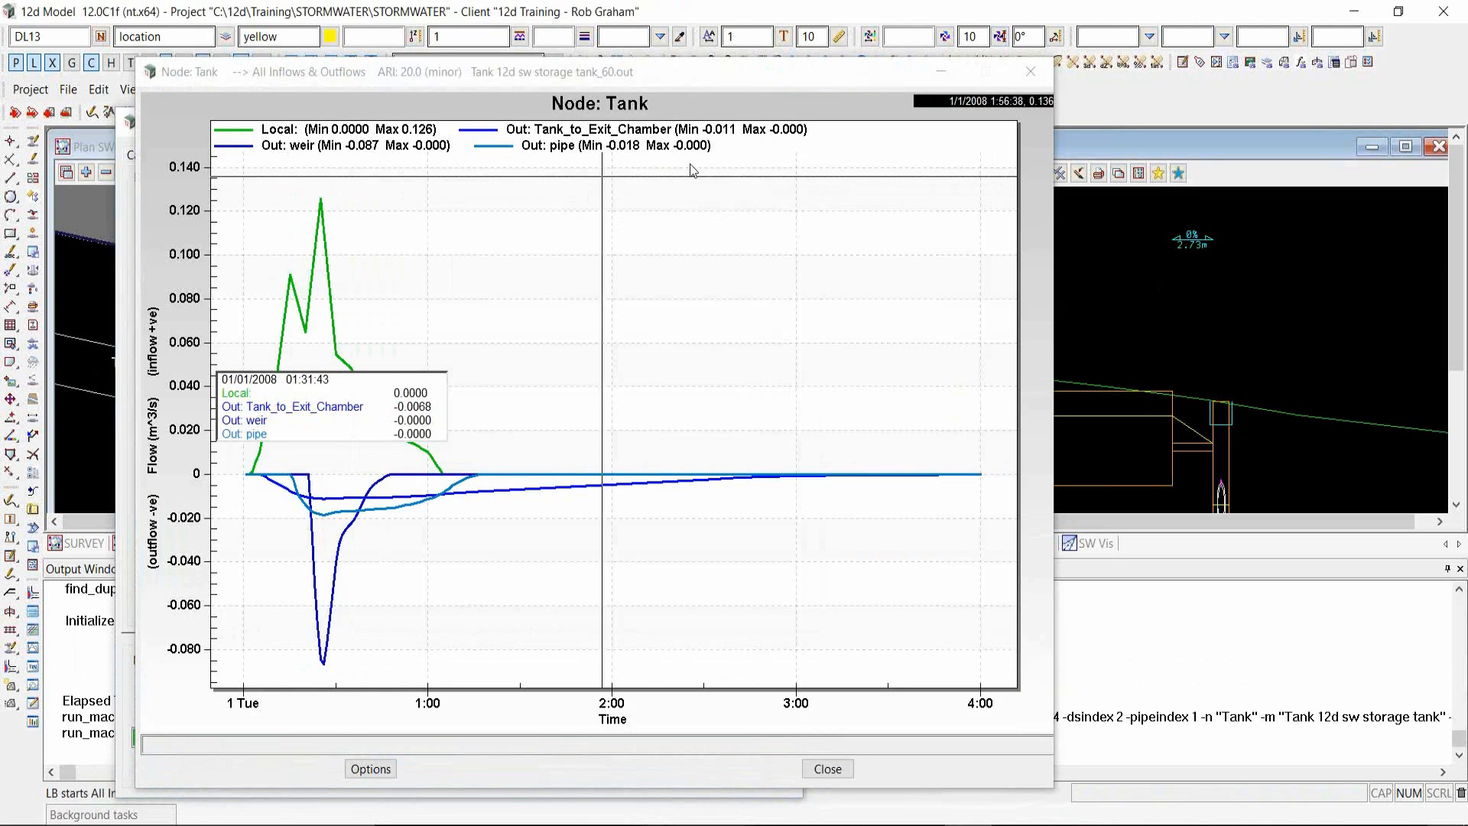
pyautogui.click(1033, 72)
# - Graph Total Inflows & Outflows of the tank for the same storm, examine elevation, volume and flows, and close it
pyautogui.click(772, 356)
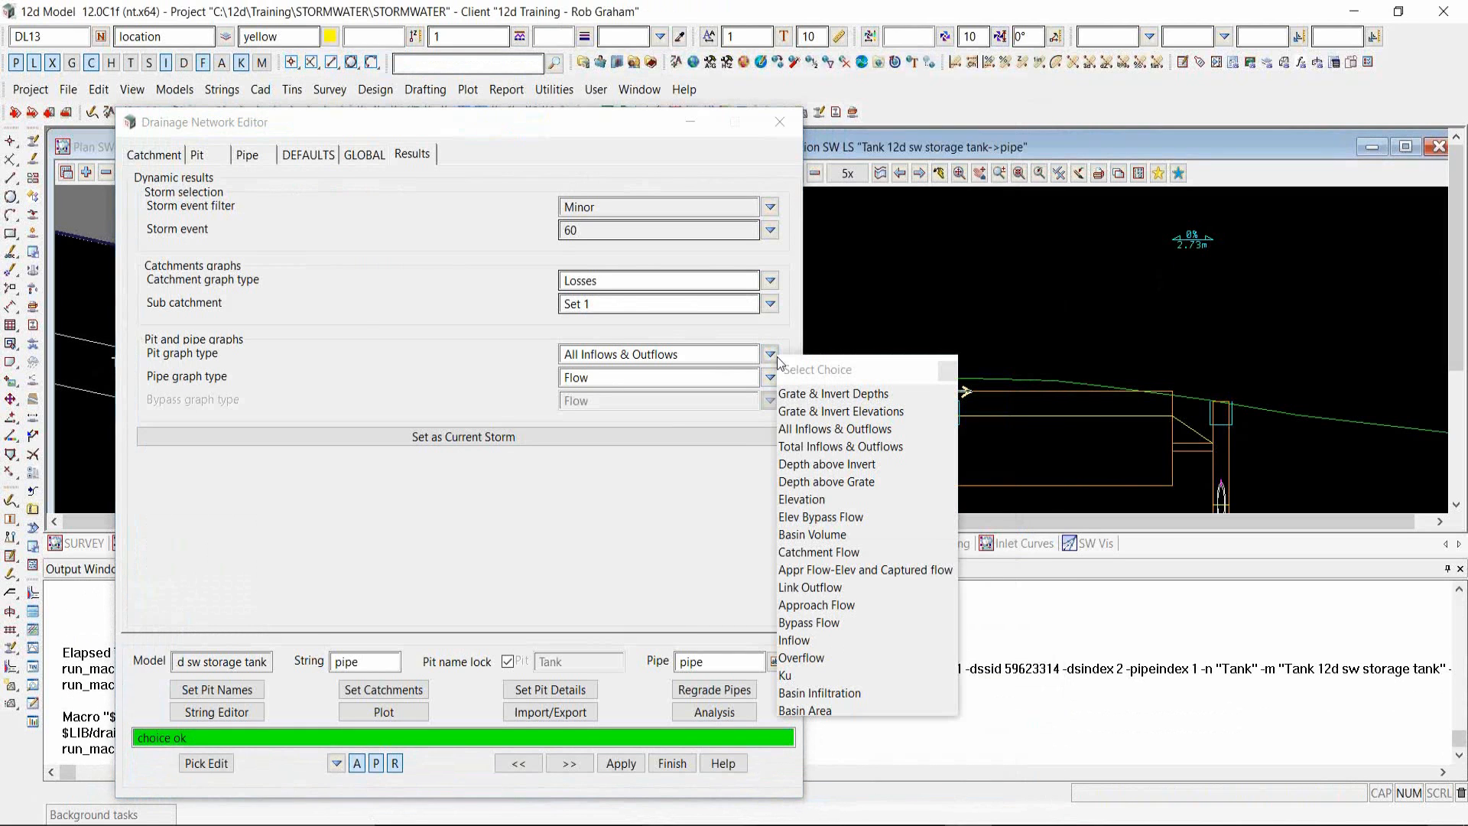
pyautogui.click(803, 443)
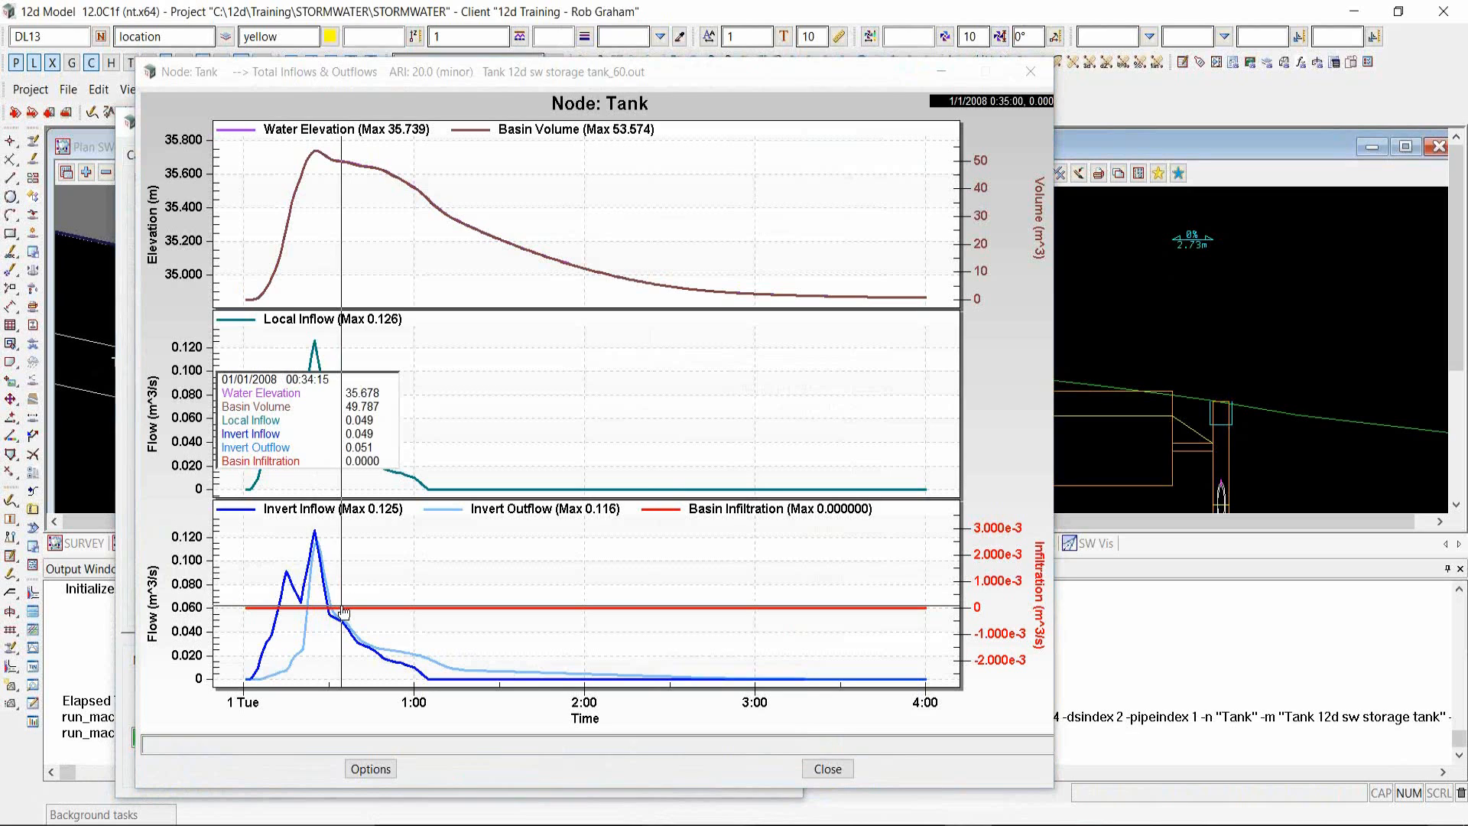
pyautogui.click(1045, 77)
pyautogui.click(1045, 78)
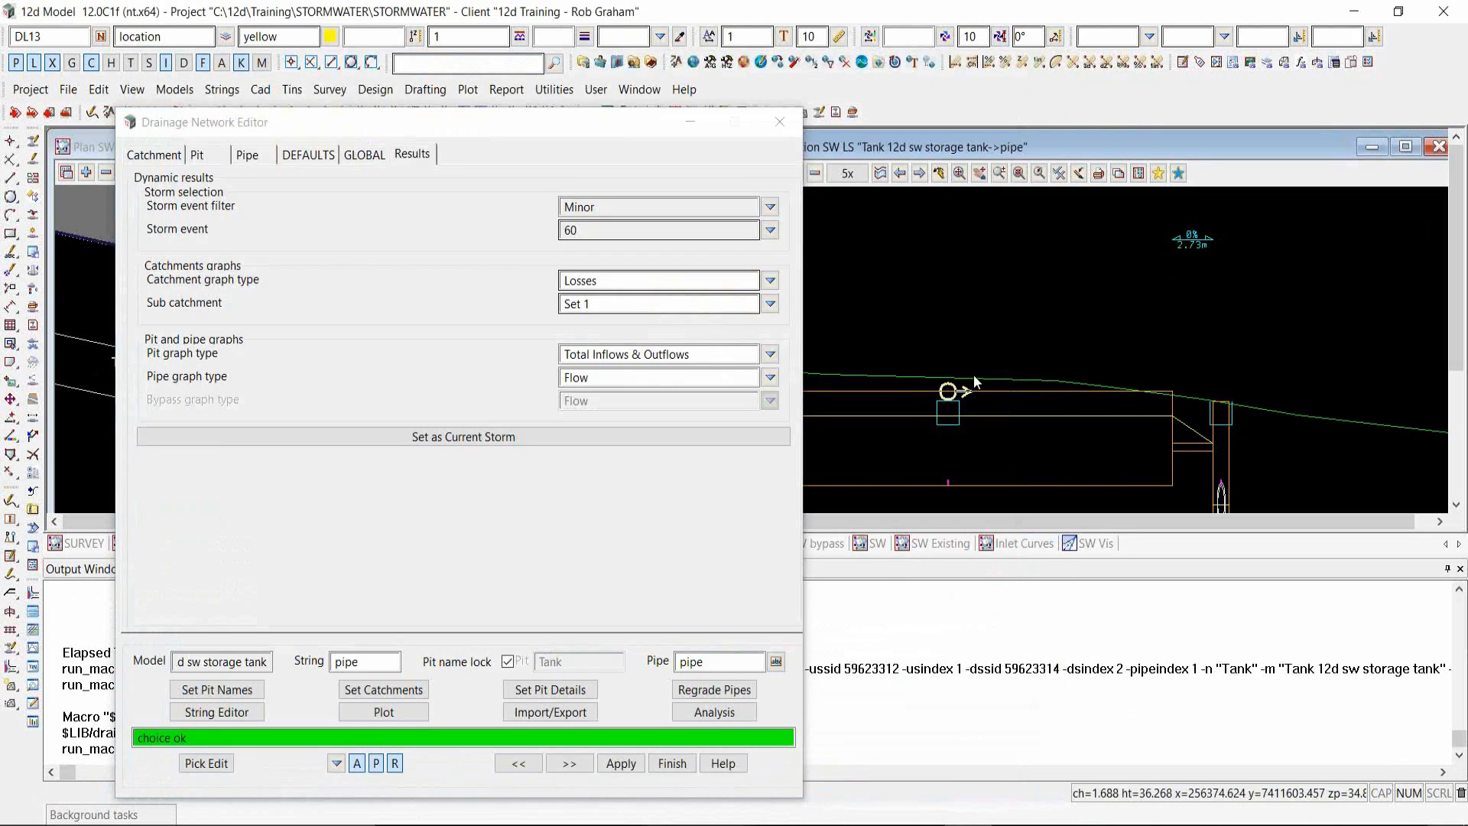
# - Pick the weir link between the tank and exit chamber, set its height to 0.2 and width to 0.5, and regrade the pipes
pyautogui.click(533, 128)
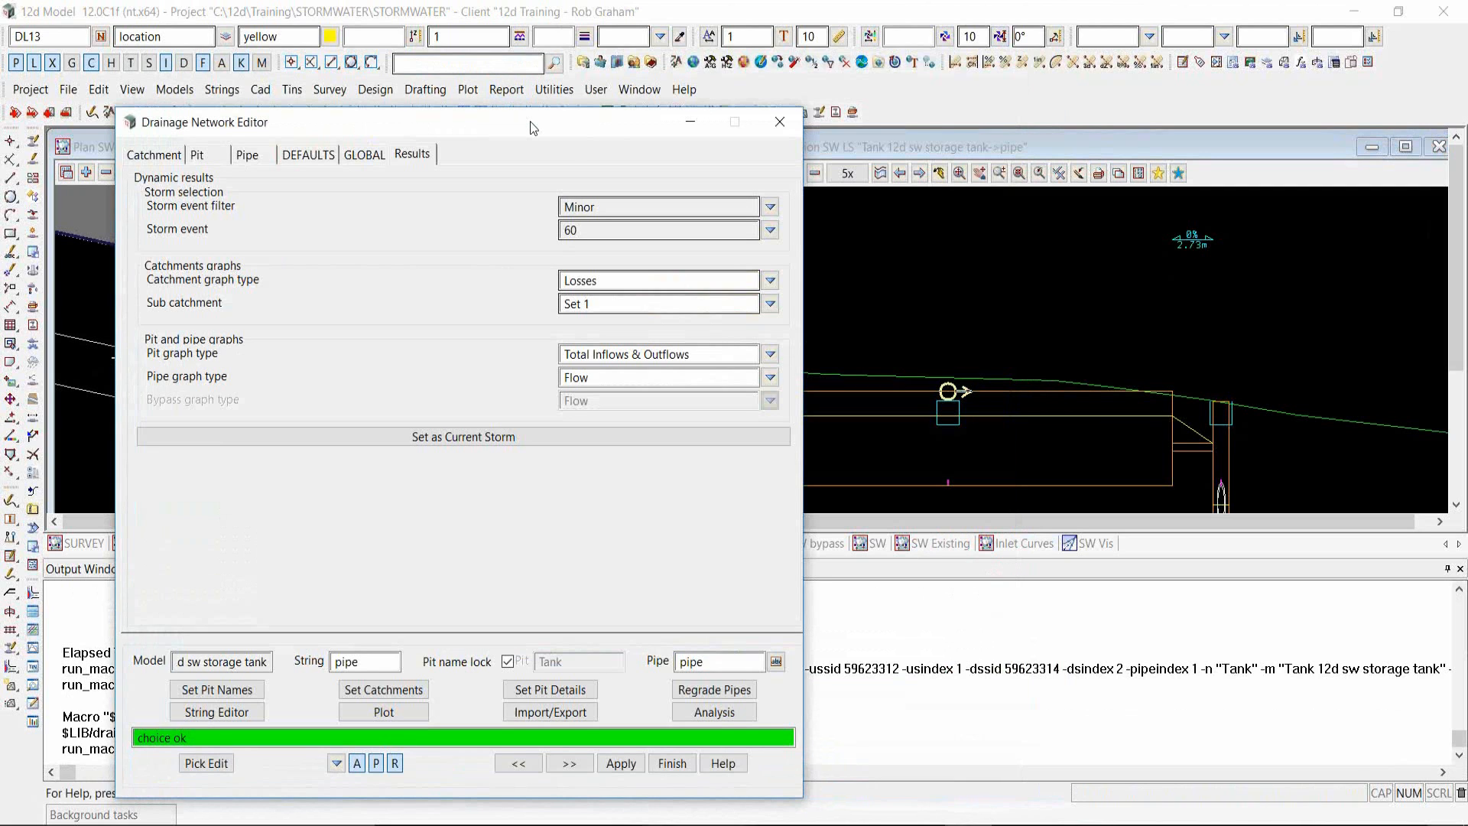
pyautogui.moveTo(533, 128); pyautogui.dragTo(1045, 52)
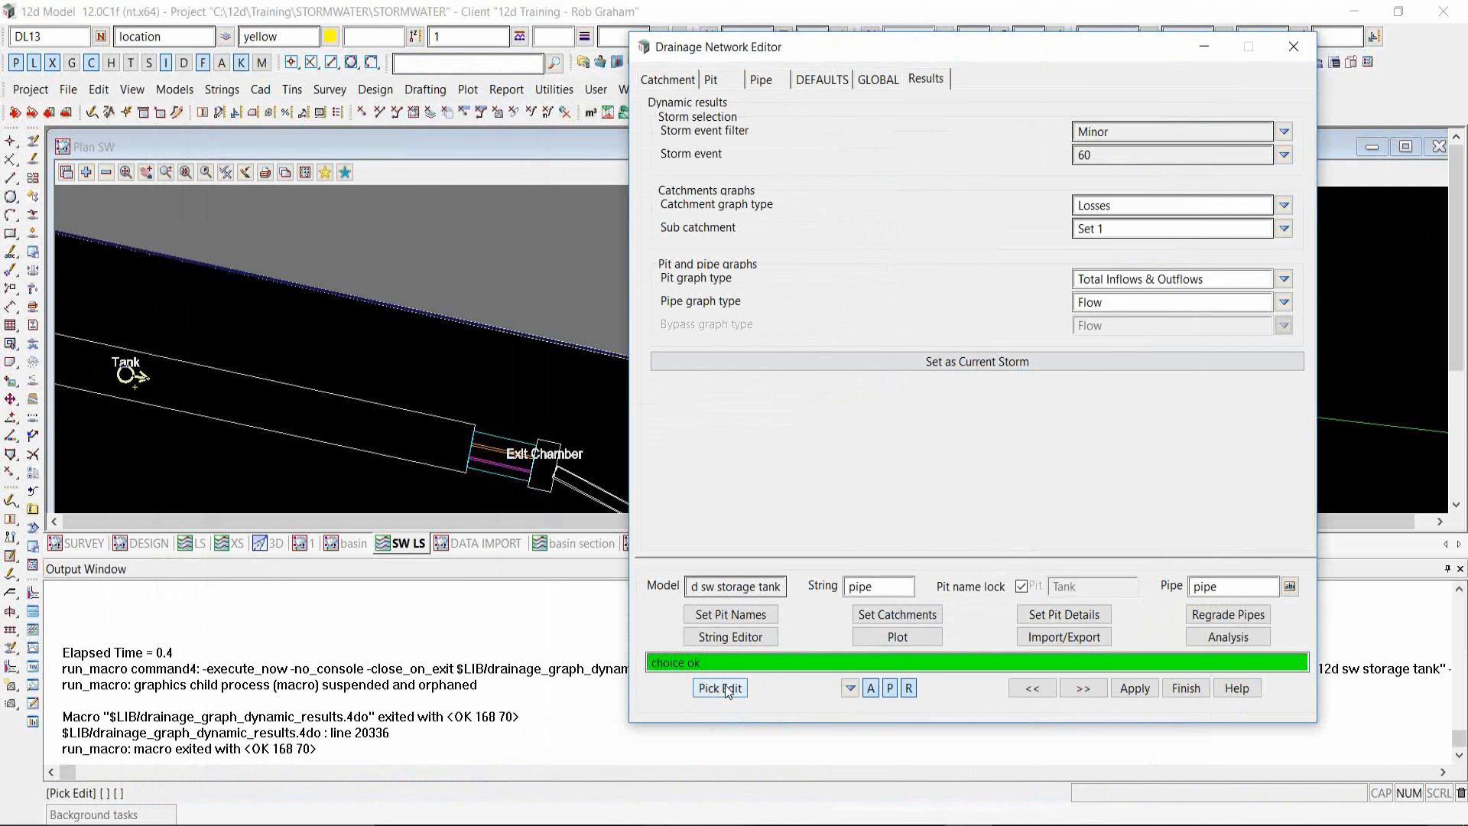
pyautogui.click(726, 689)
pyautogui.click(154, 377)
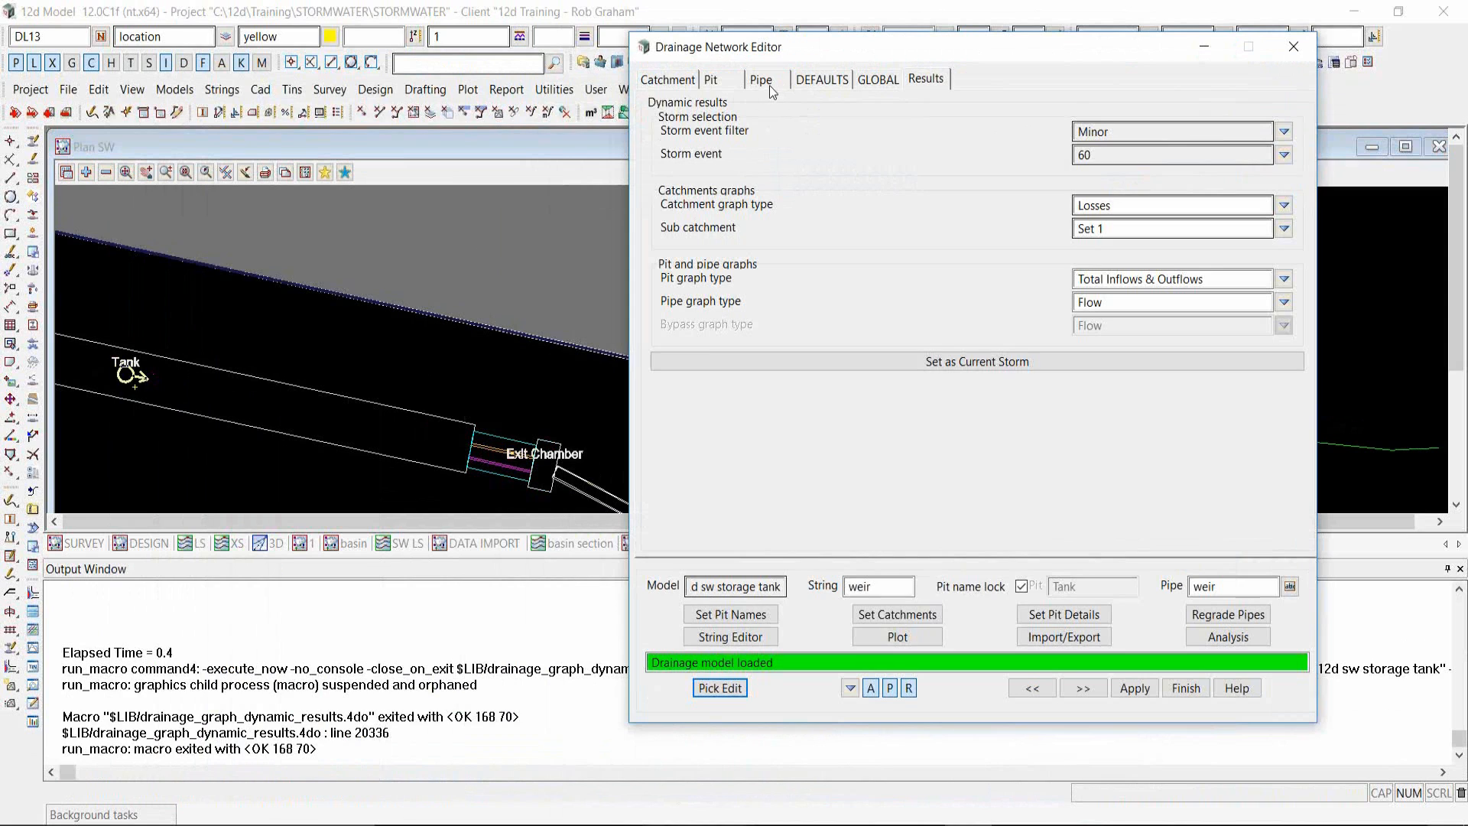
pyautogui.click(765, 83)
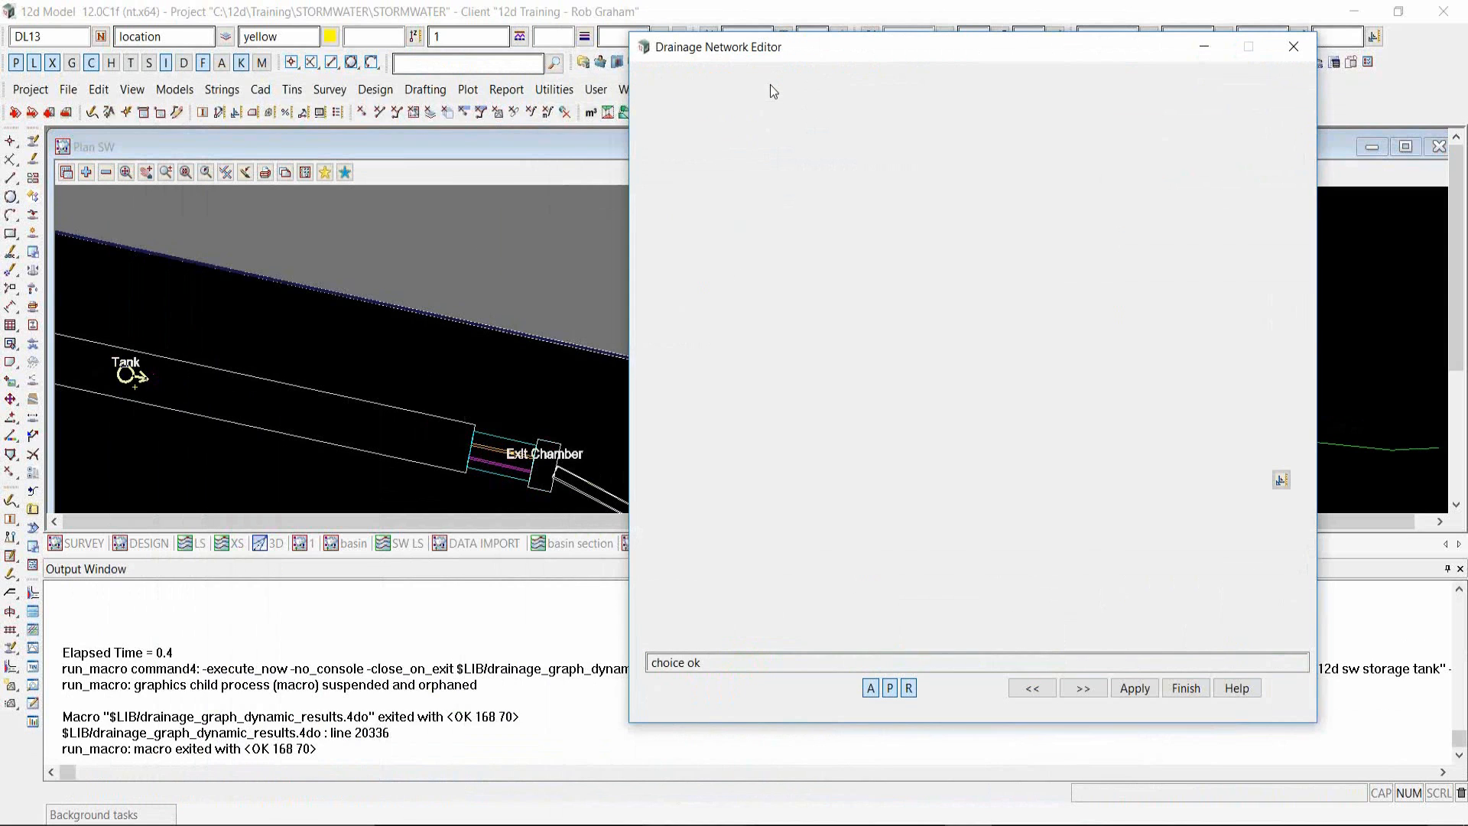
pyautogui.moveTo(814, 49); pyautogui.dragTo(434, 64)
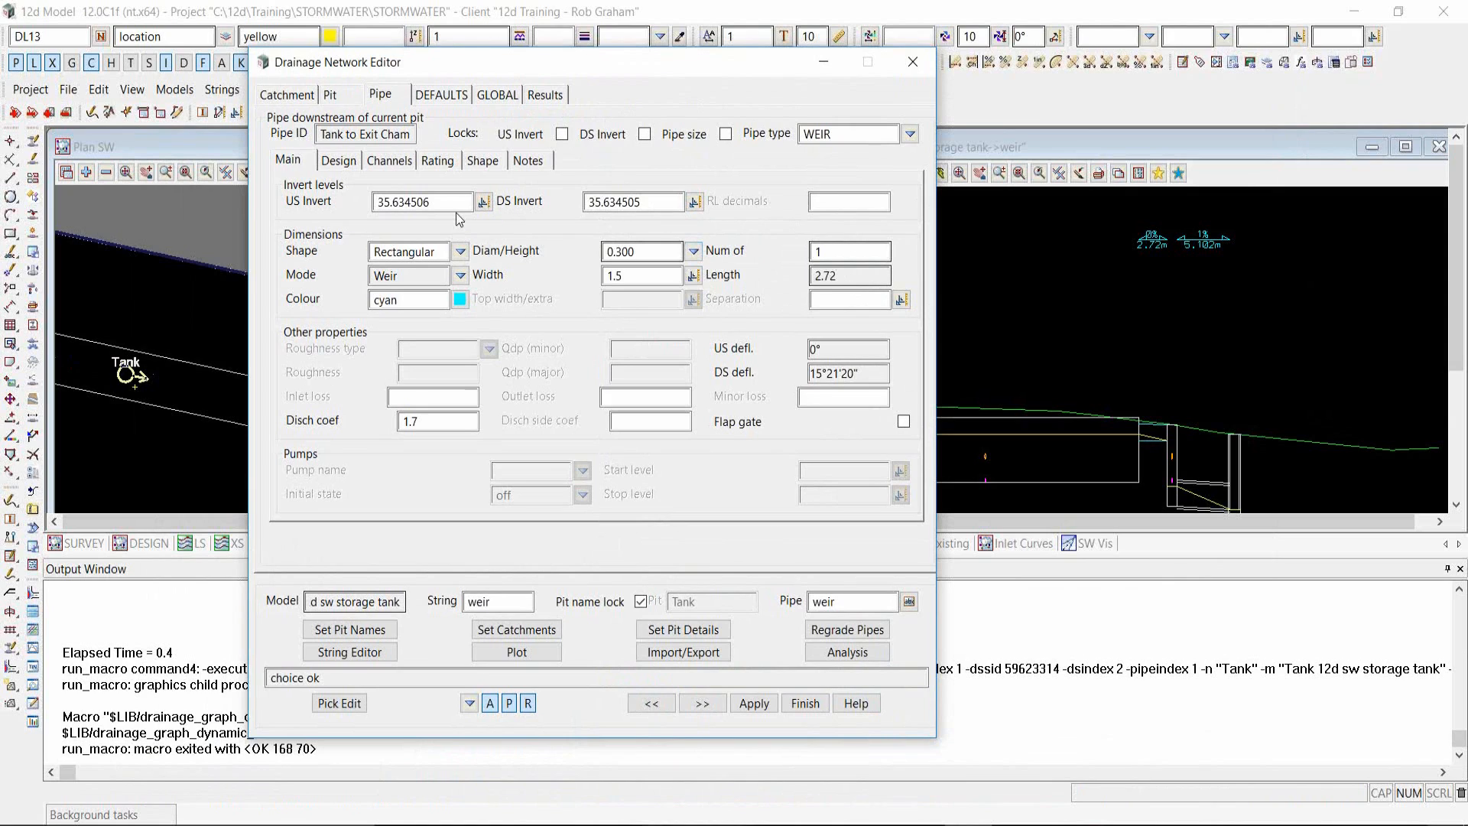
pyautogui.doubleClick(652, 252)
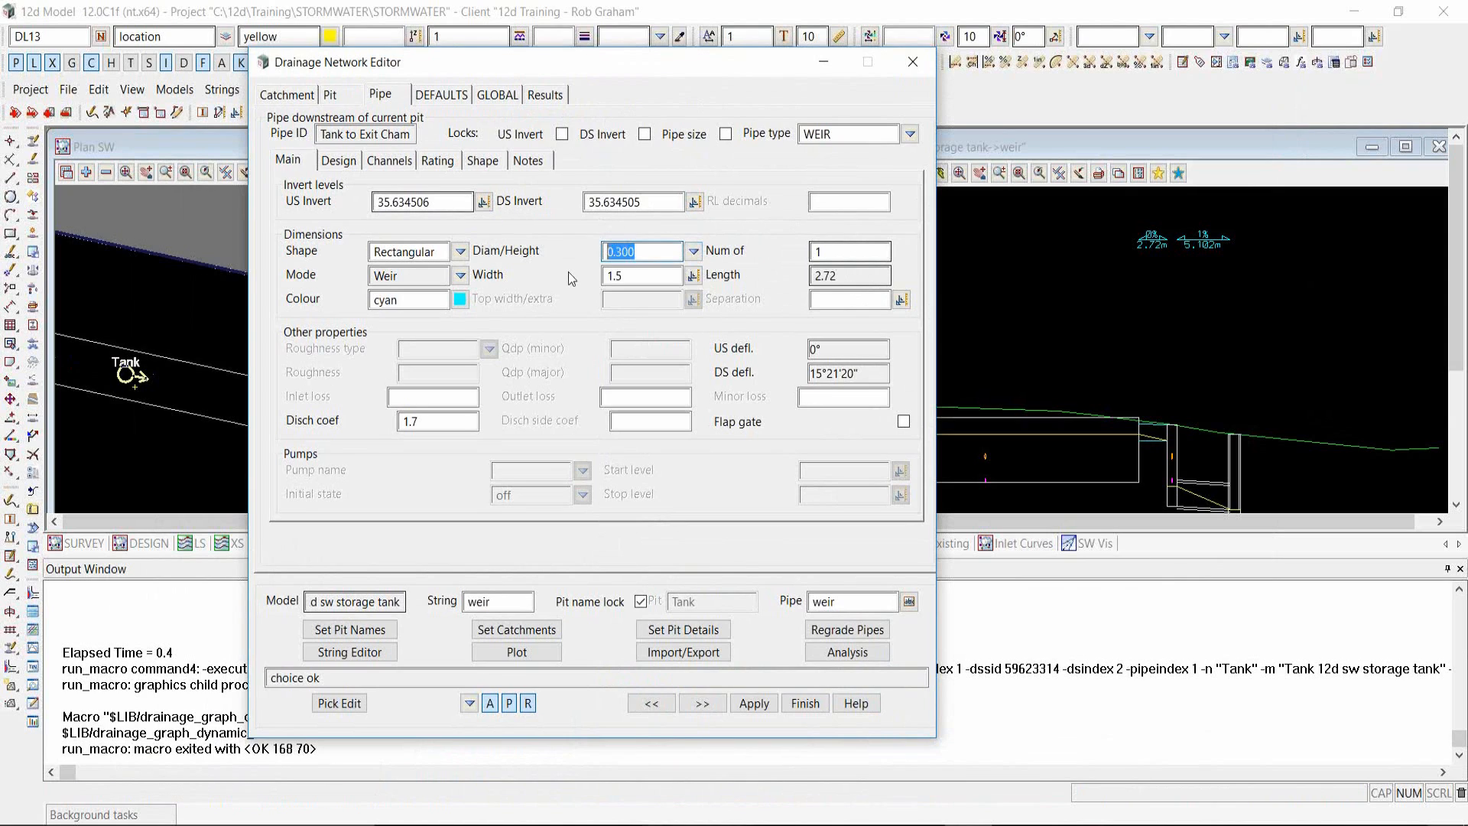
pyautogui.write('.2')
pyautogui.press('Tab')
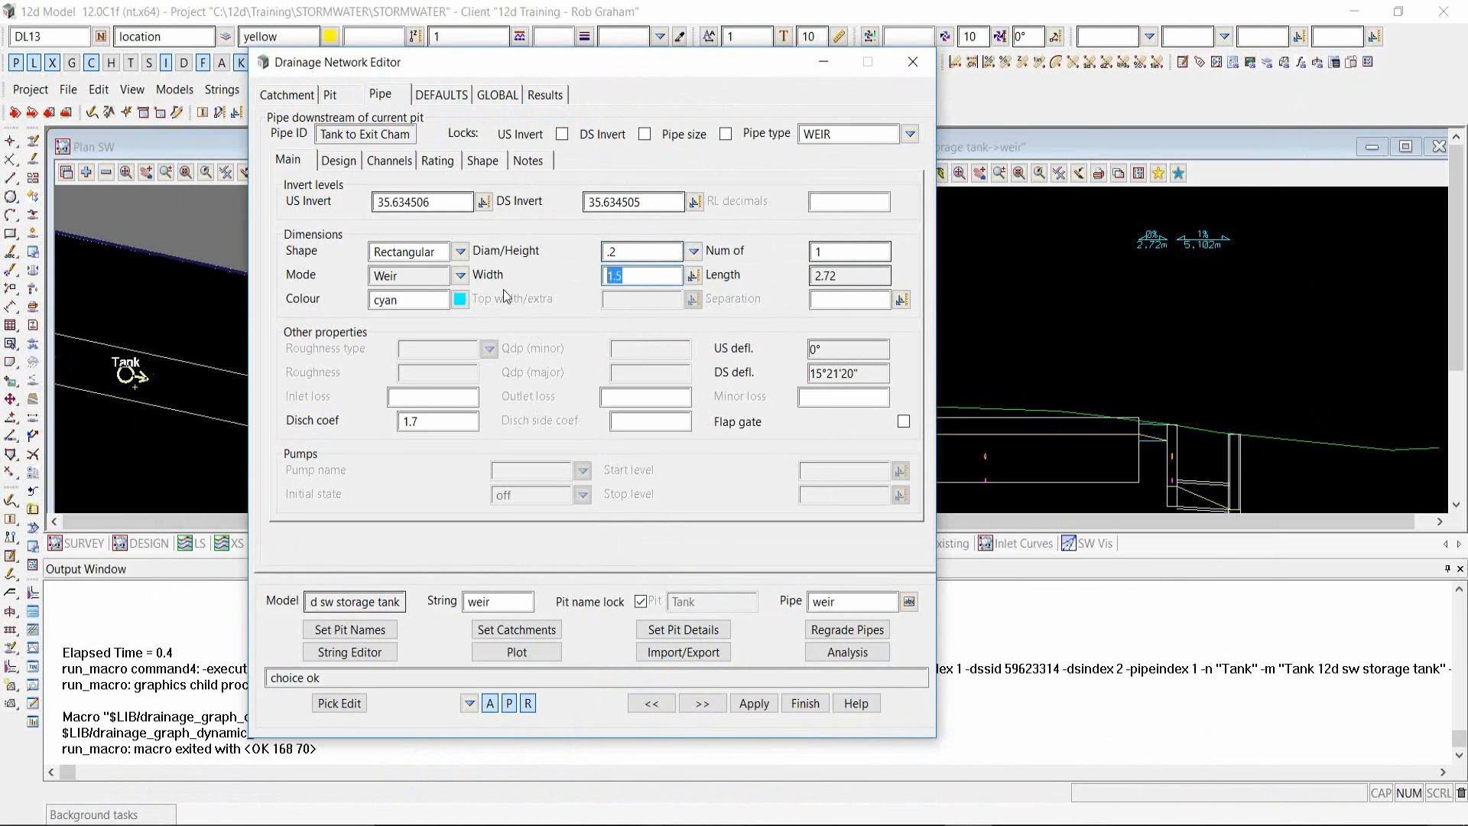
pyautogui.write('.5')
pyautogui.click(851, 631)
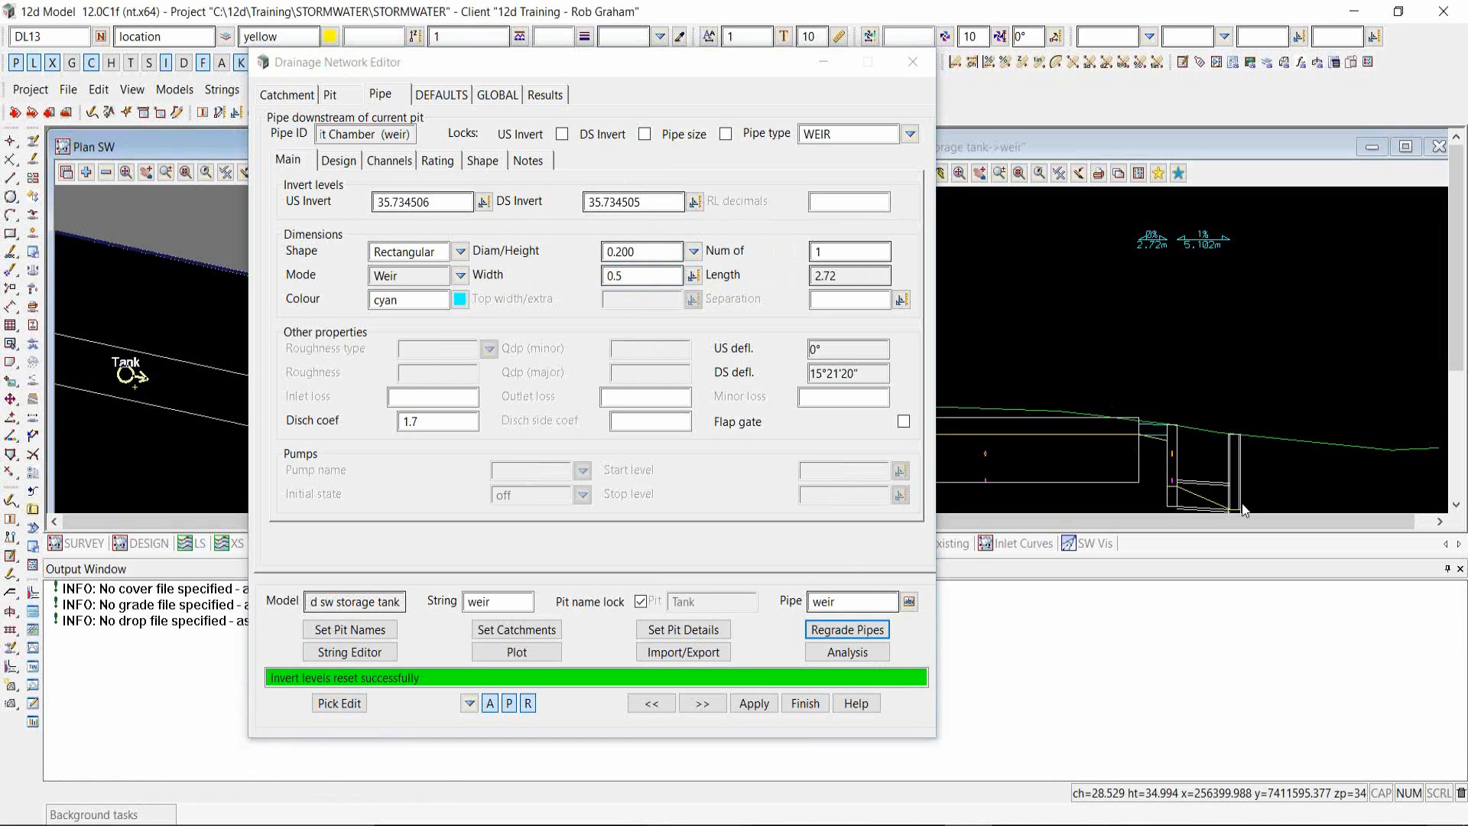
# - Rerun the 20-year drainage analysis with the resized weir and return to the network editor
pyautogui.click(842, 652)
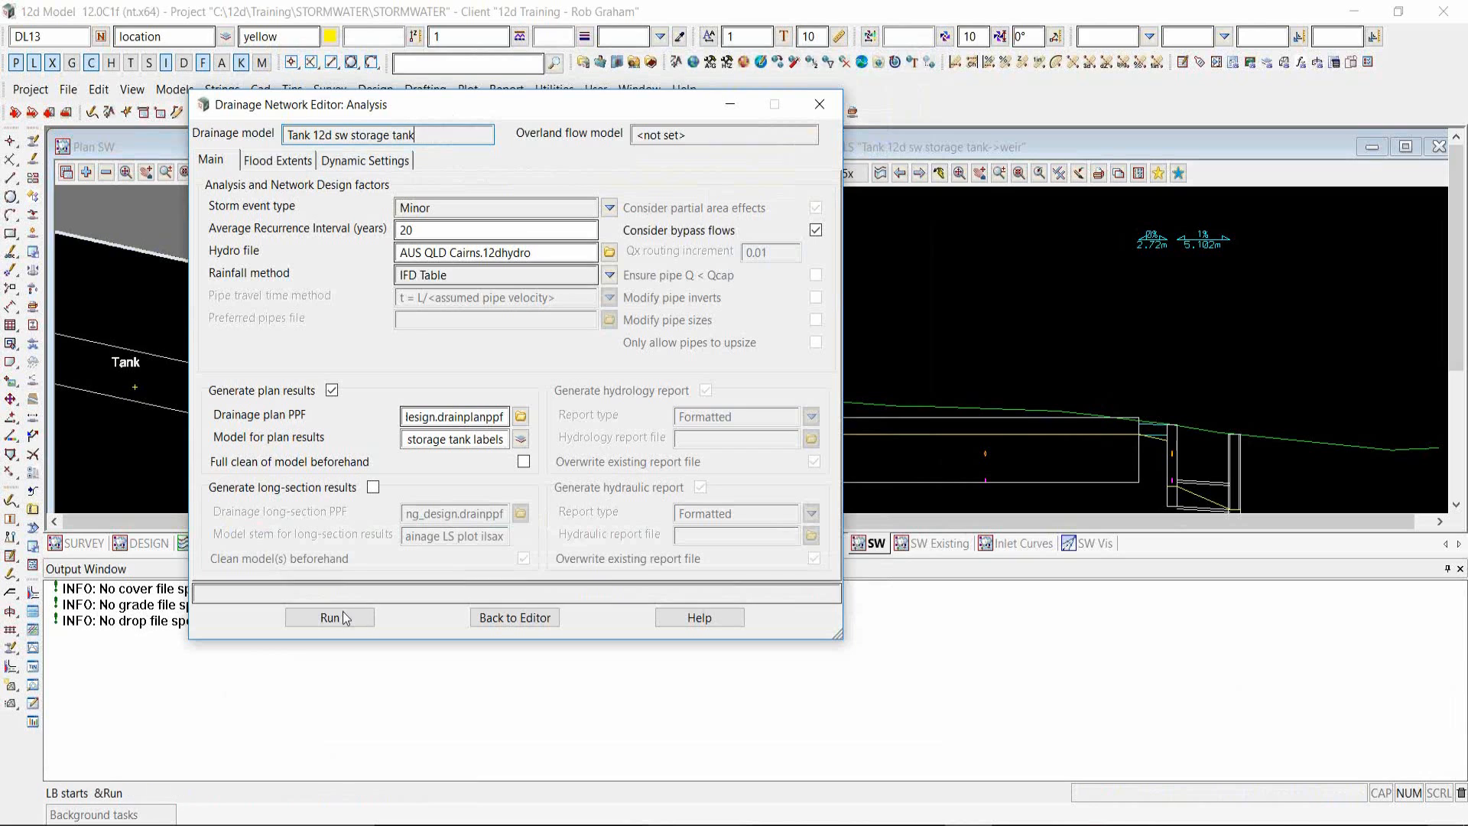
pyautogui.click(343, 617)
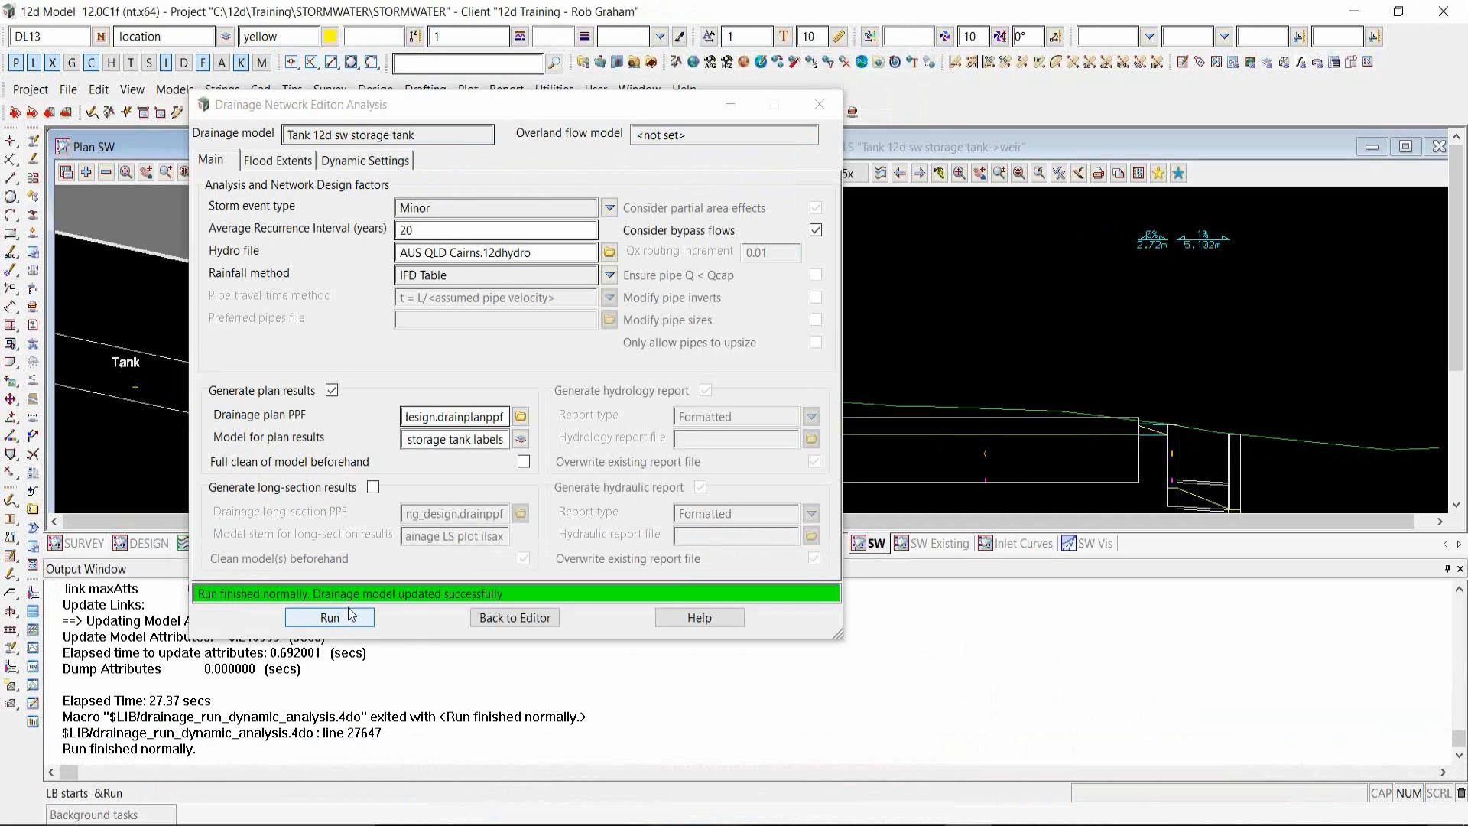
pyautogui.click(520, 618)
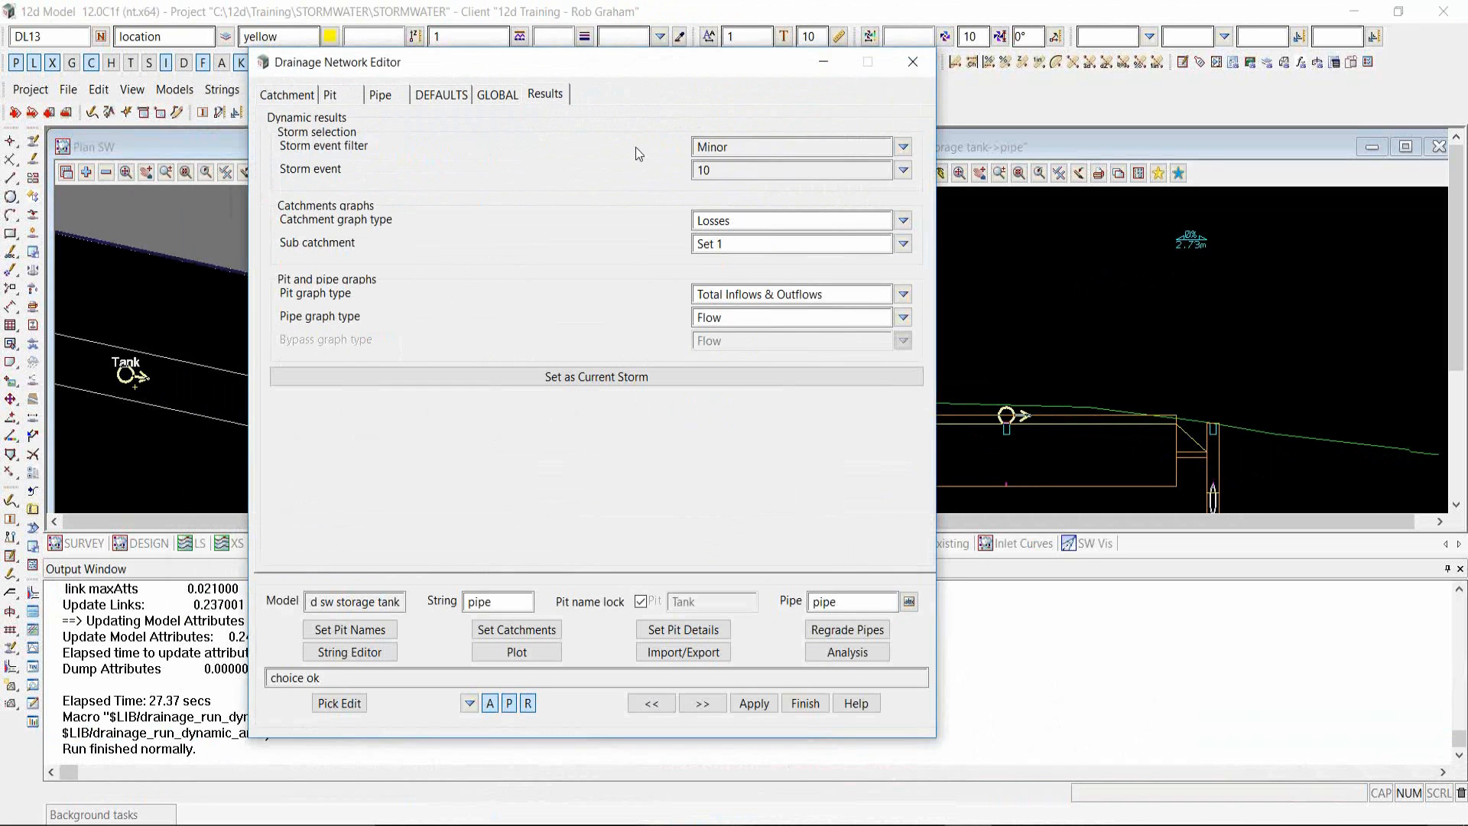
# - Graph the tank's Total Inflows & Outflows for storm event 60 with the resized weir, examine it and close the graph
pyautogui.click(903, 170)
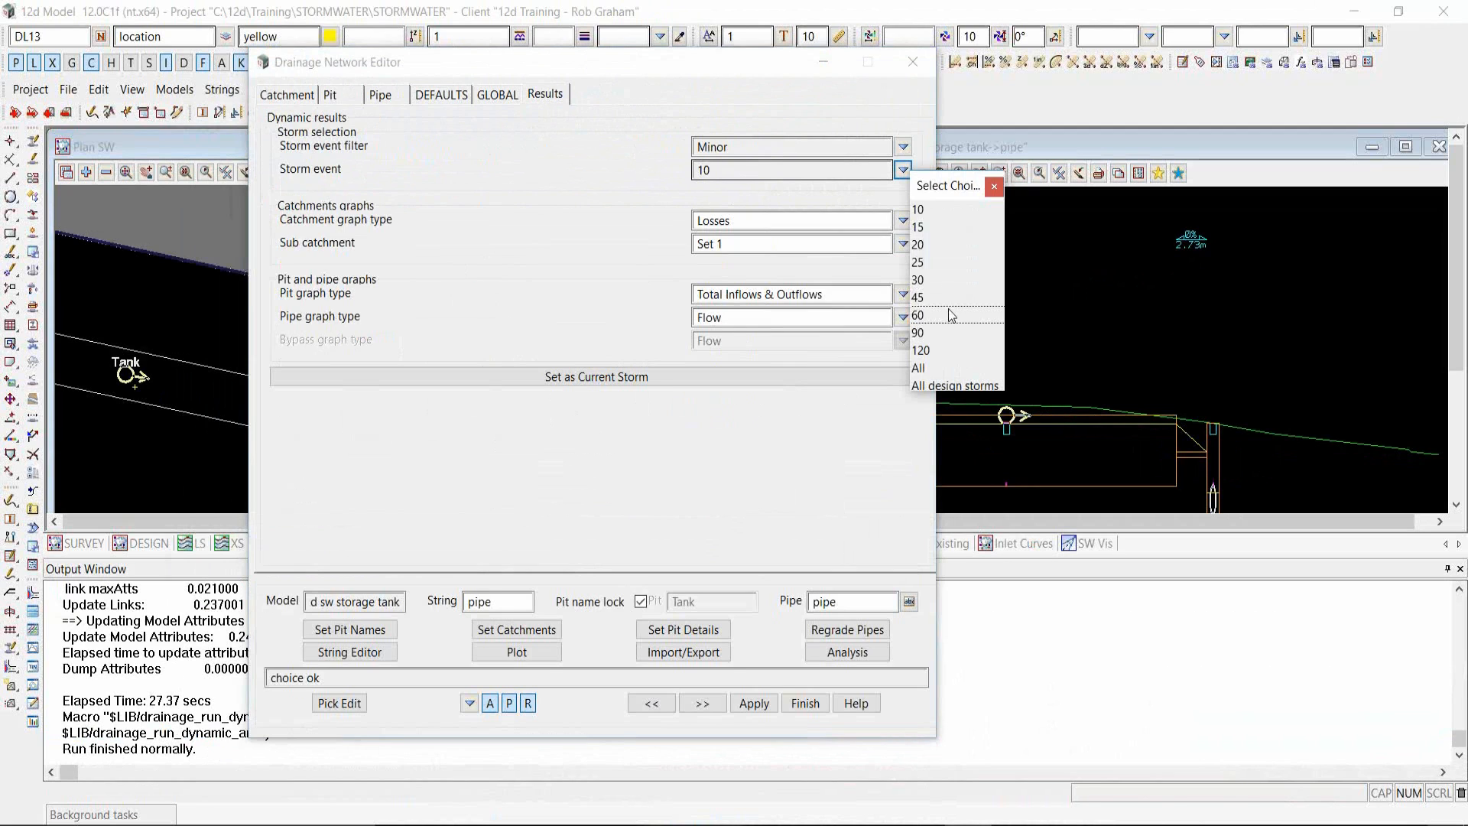
pyautogui.click(948, 314)
pyautogui.click(858, 294)
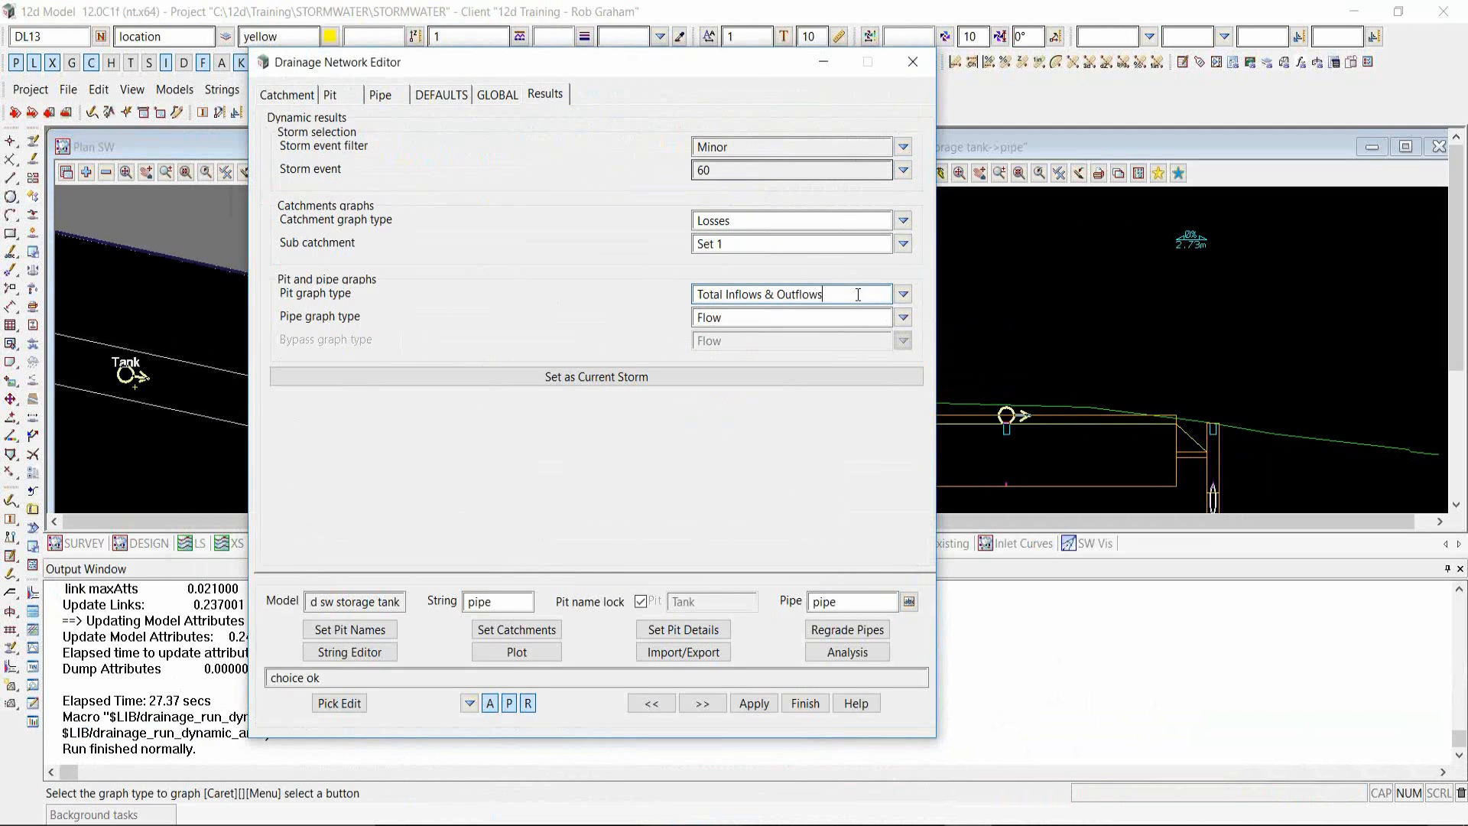
pyautogui.press('Return')
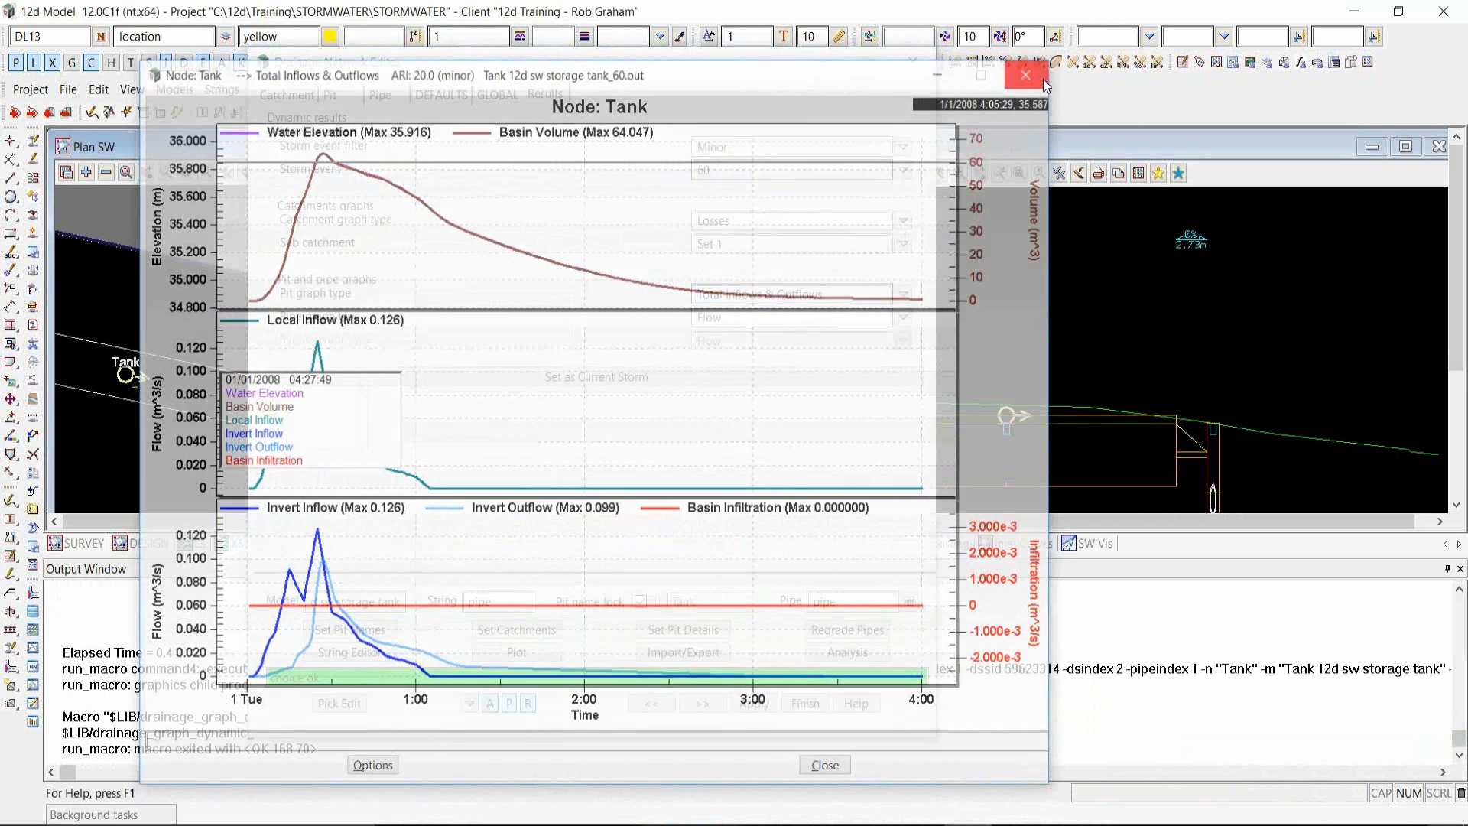
pyautogui.click(1045, 81)
# - Set the average recurrence interval to 100 years and run the drainage analysis
pyautogui.click(849, 652)
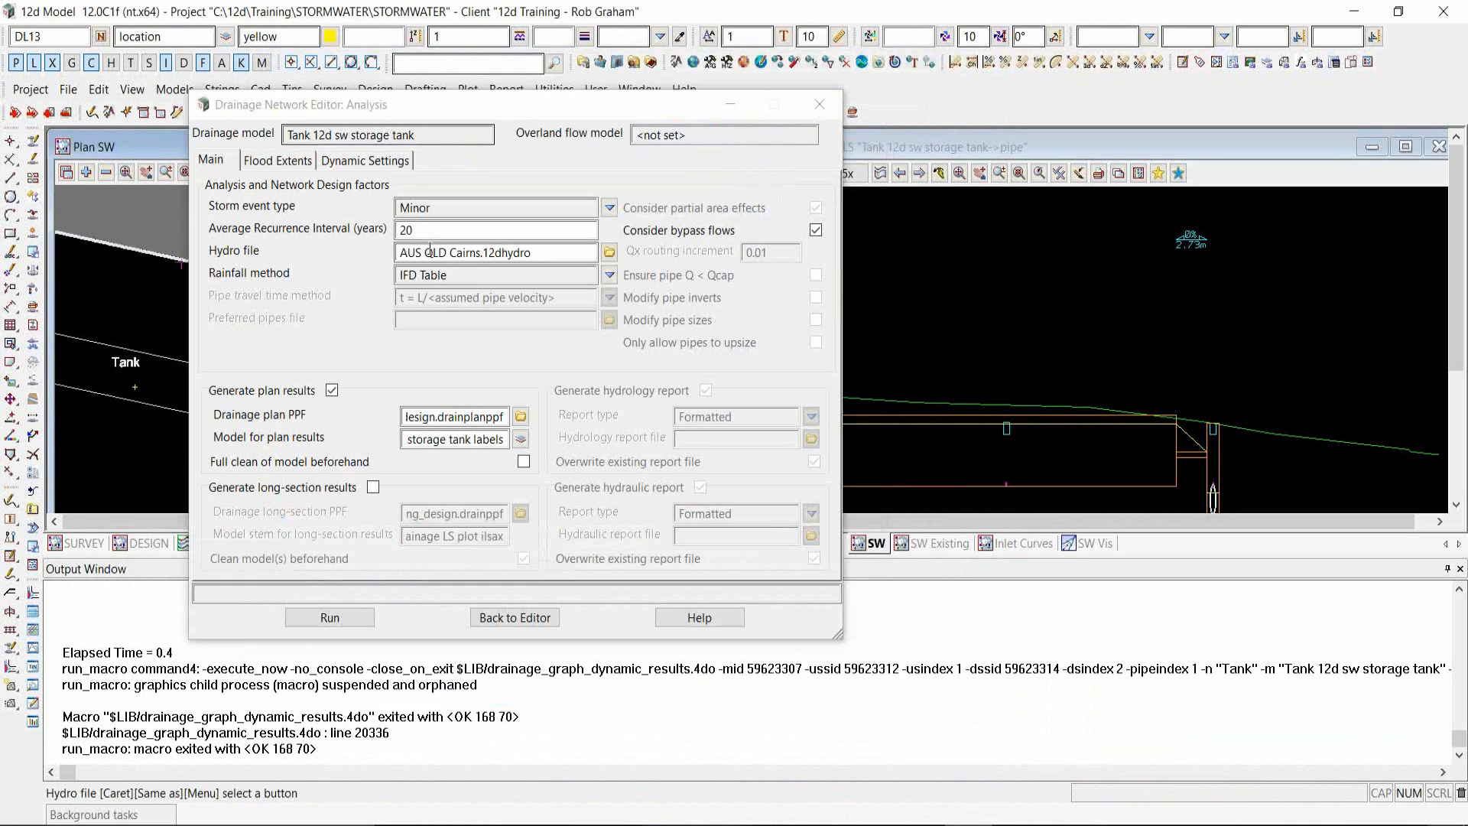
pyautogui.doubleClick(407, 230)
pyautogui.write('100')
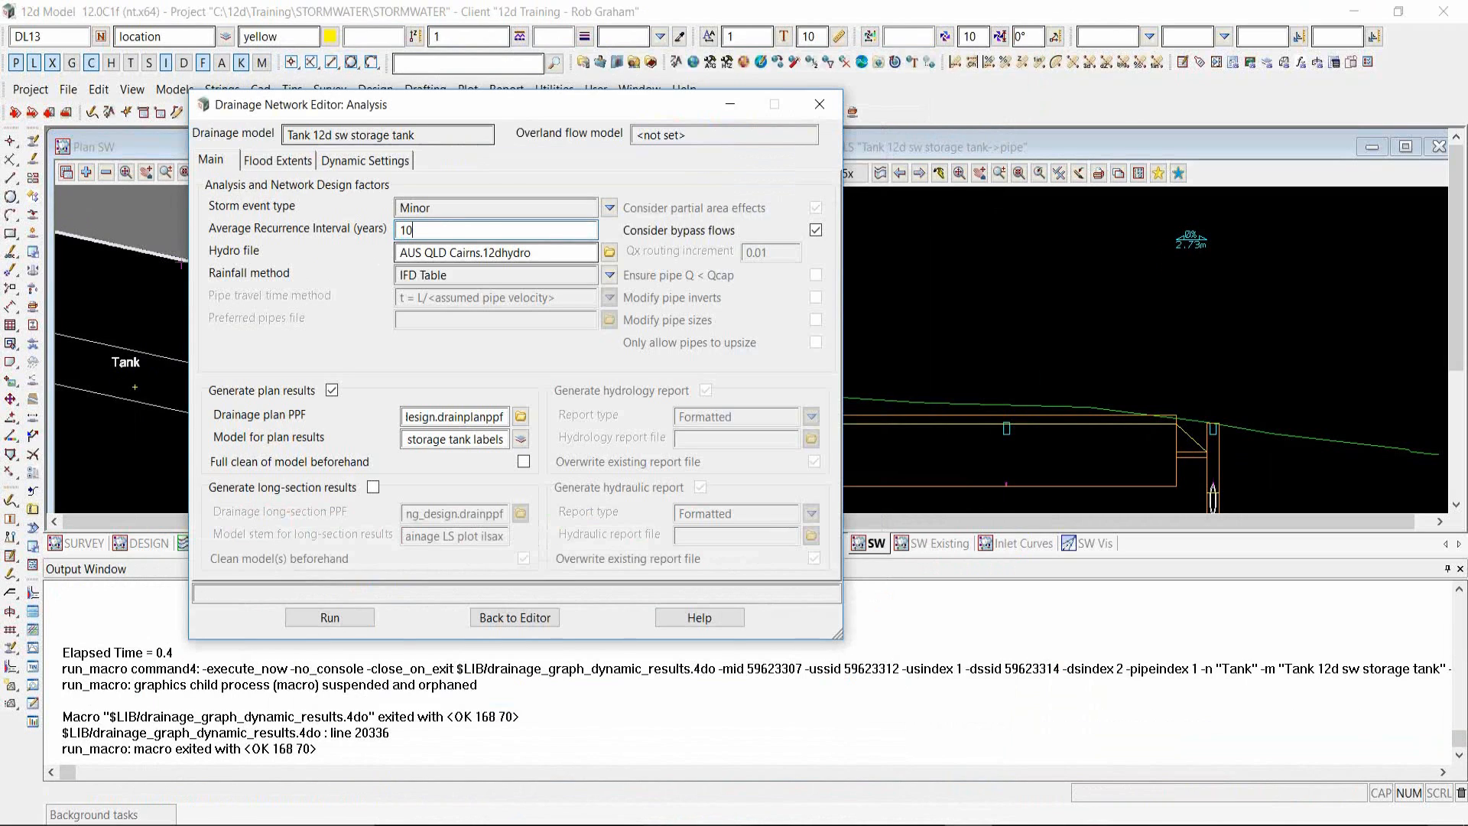
pyautogui.click(369, 618)
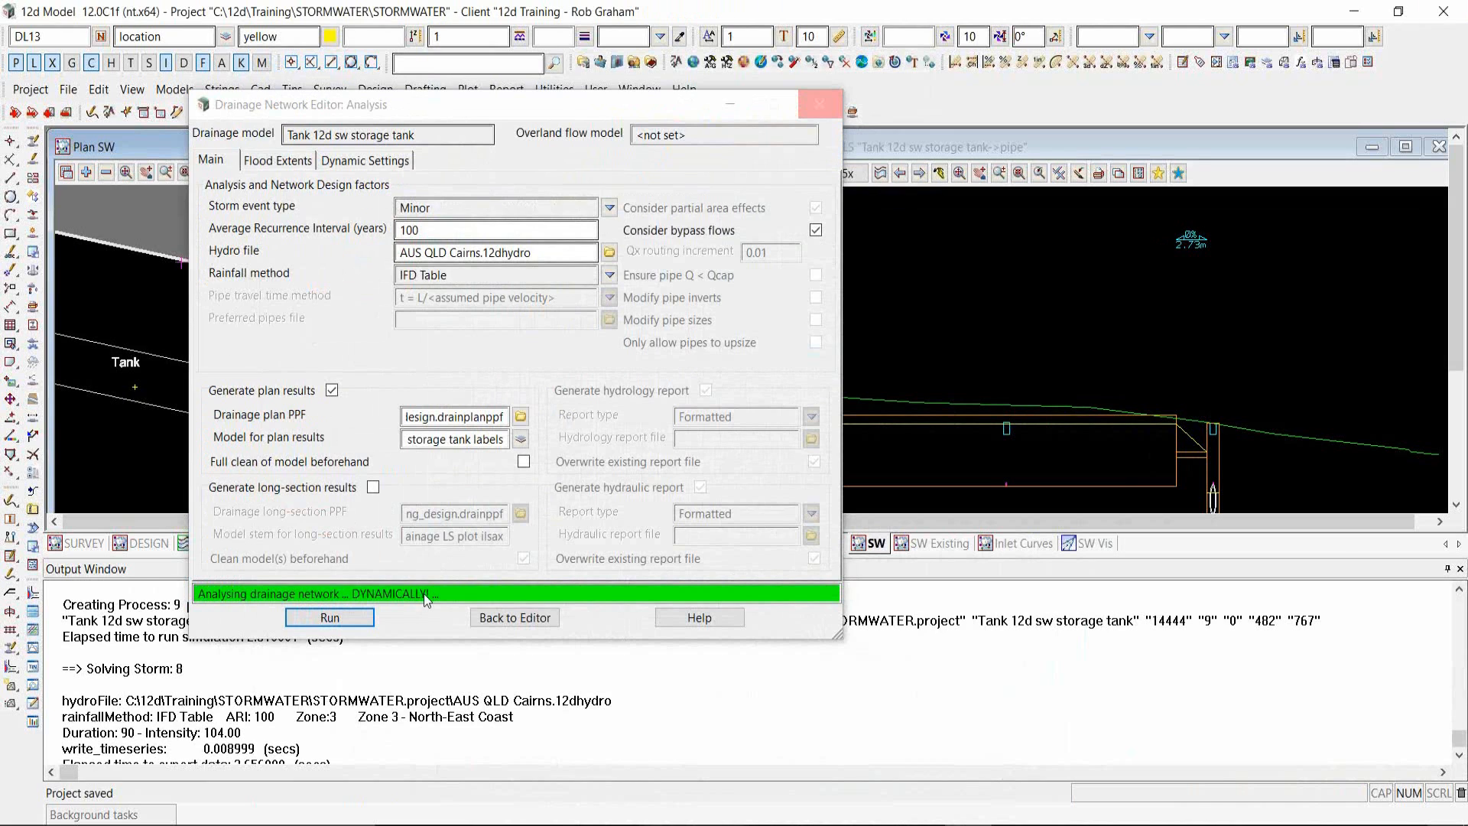
# - Return to the network editor, graph the tank's Elevation for all design storms of the 100-year analysis, and close the graph
pyautogui.click(523, 618)
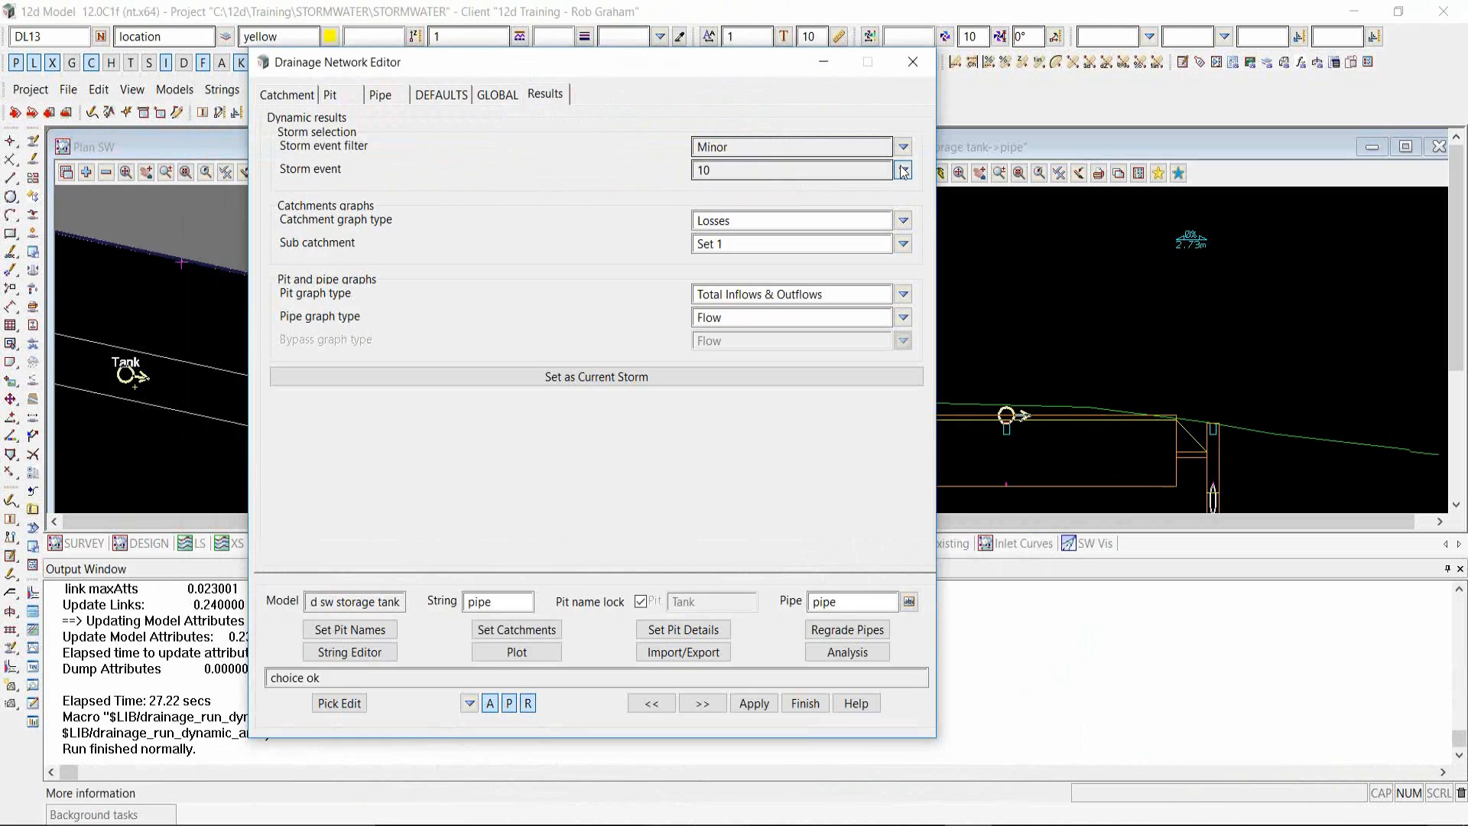
pyautogui.click(903, 170)
pyautogui.click(965, 385)
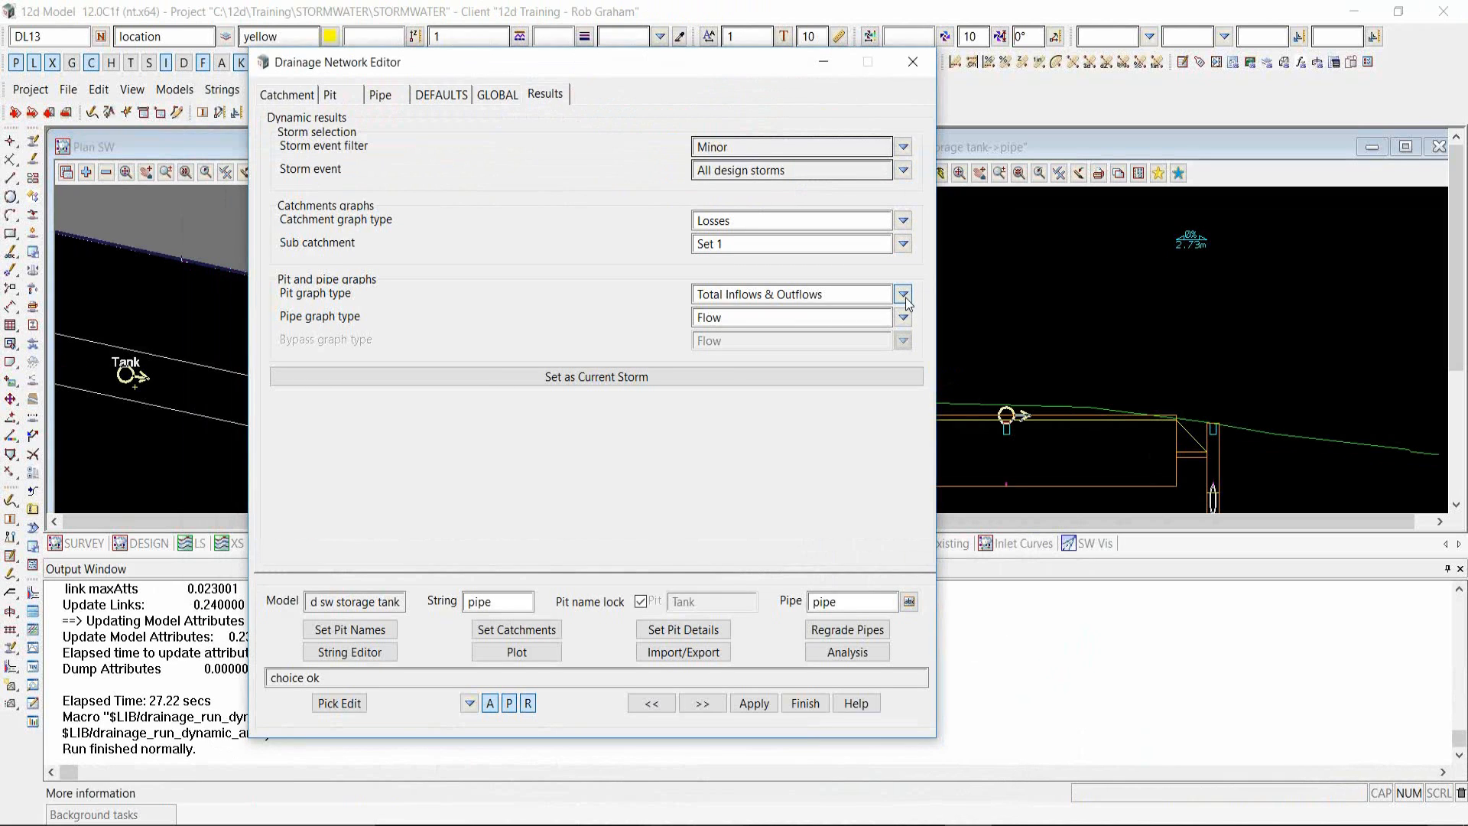
pyautogui.click(903, 294)
pyautogui.click(974, 386)
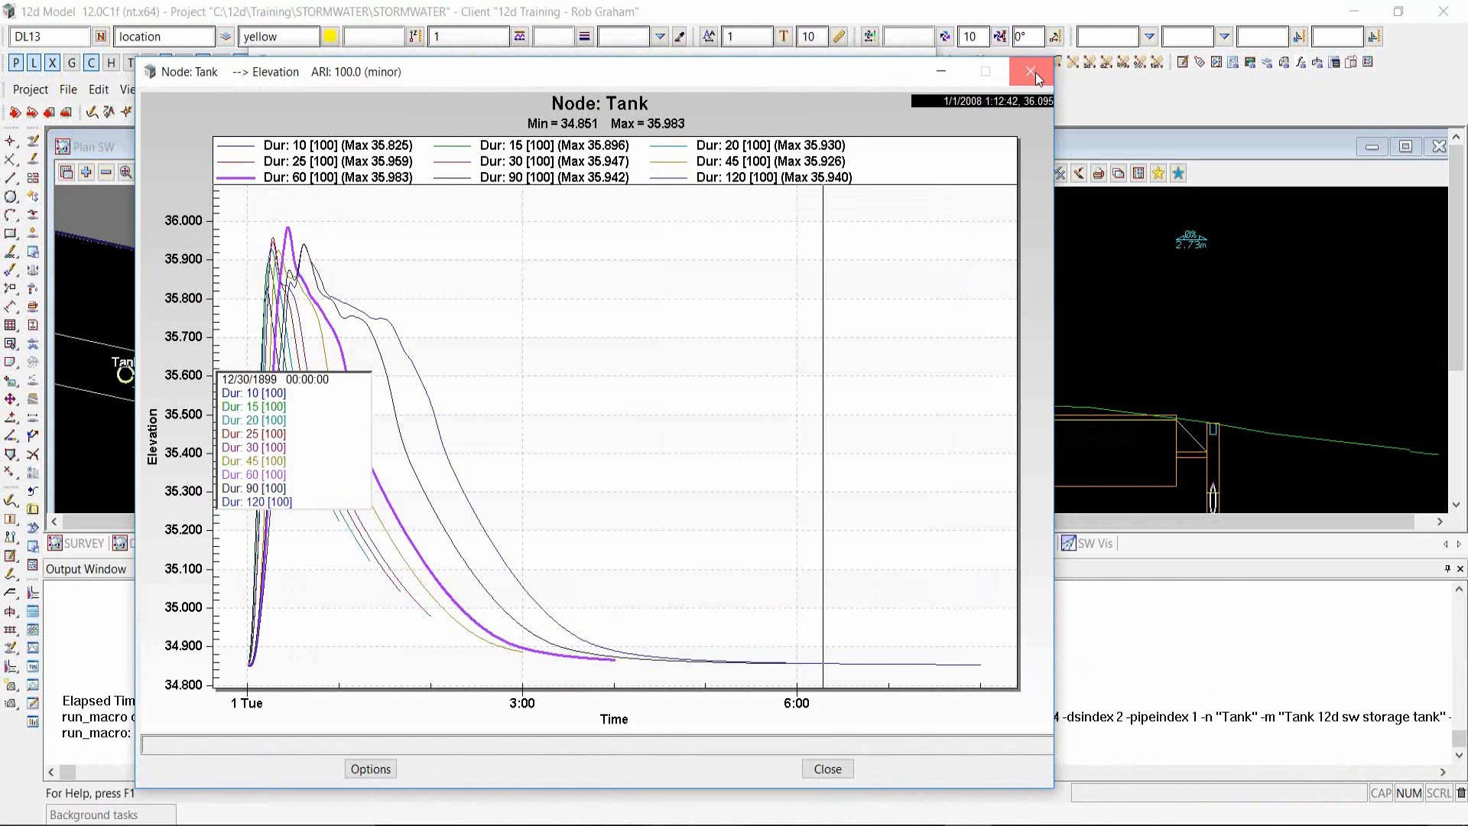
pyautogui.click(1031, 71)
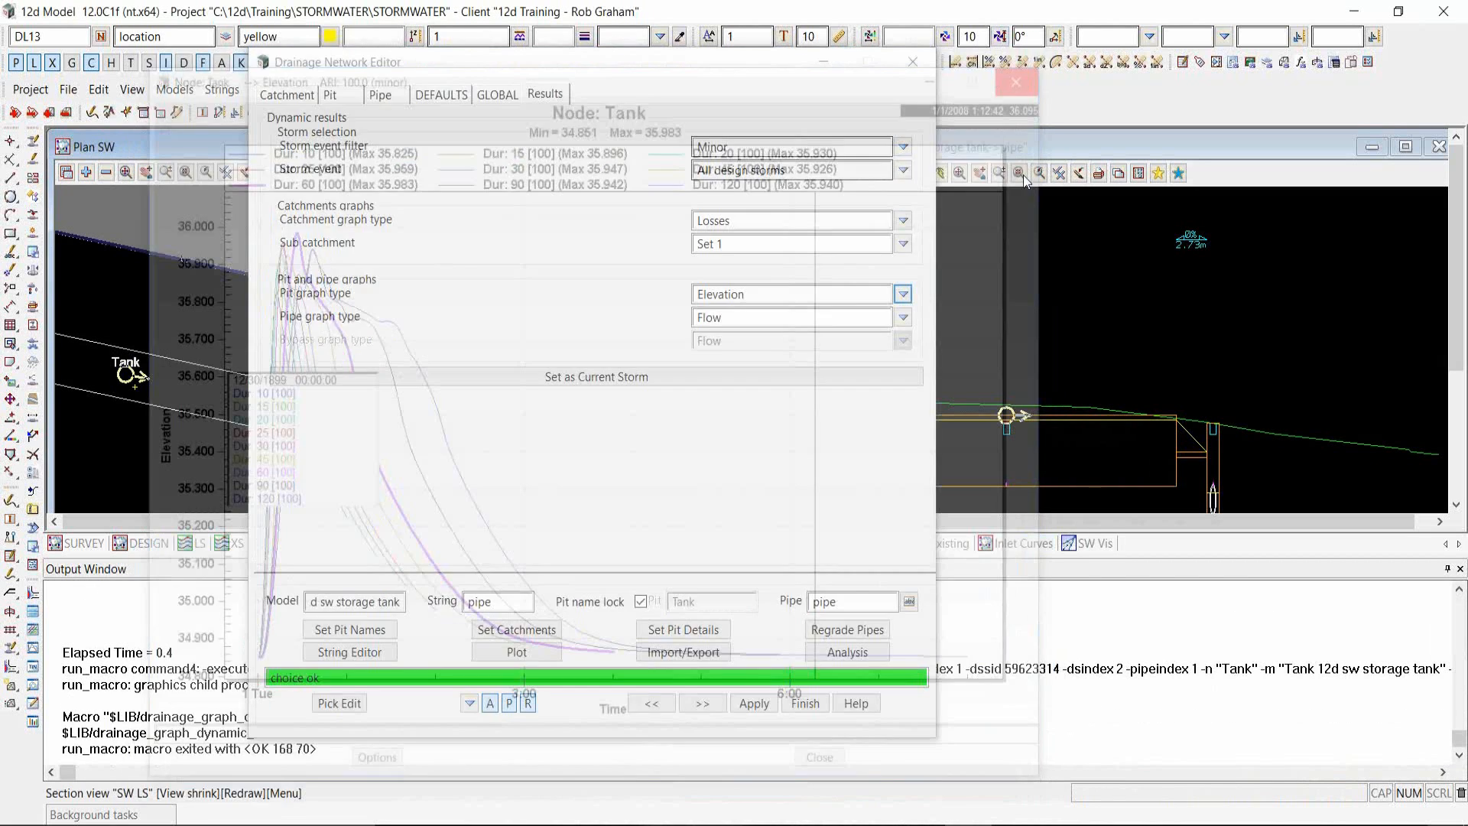
# - Graph the tank's Total Inflows & Outflows for storm event 60 of the 100-year analysis, examine it and close the graph
pyautogui.click(902, 170)
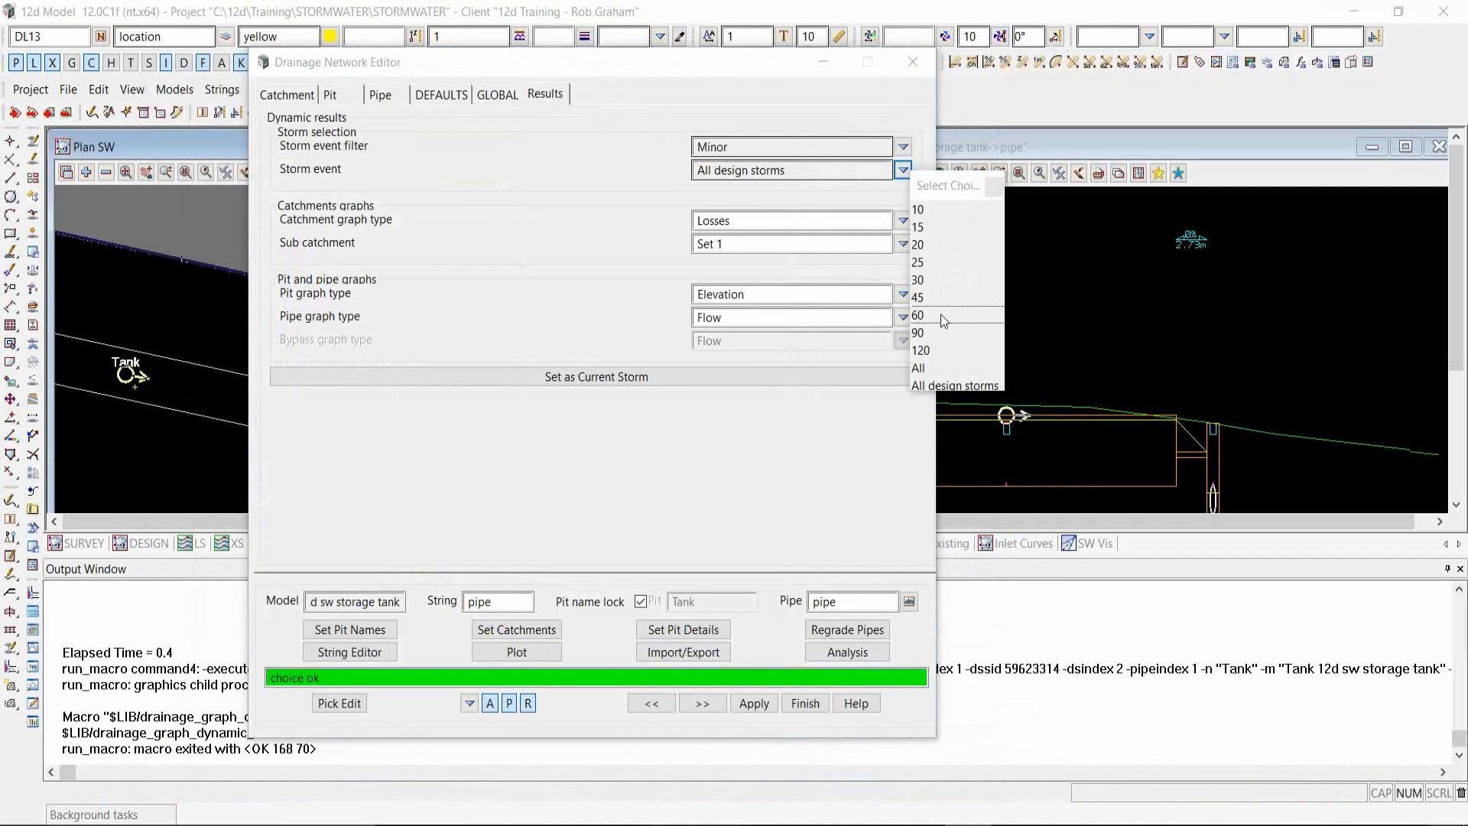
pyautogui.click(944, 316)
pyautogui.click(903, 293)
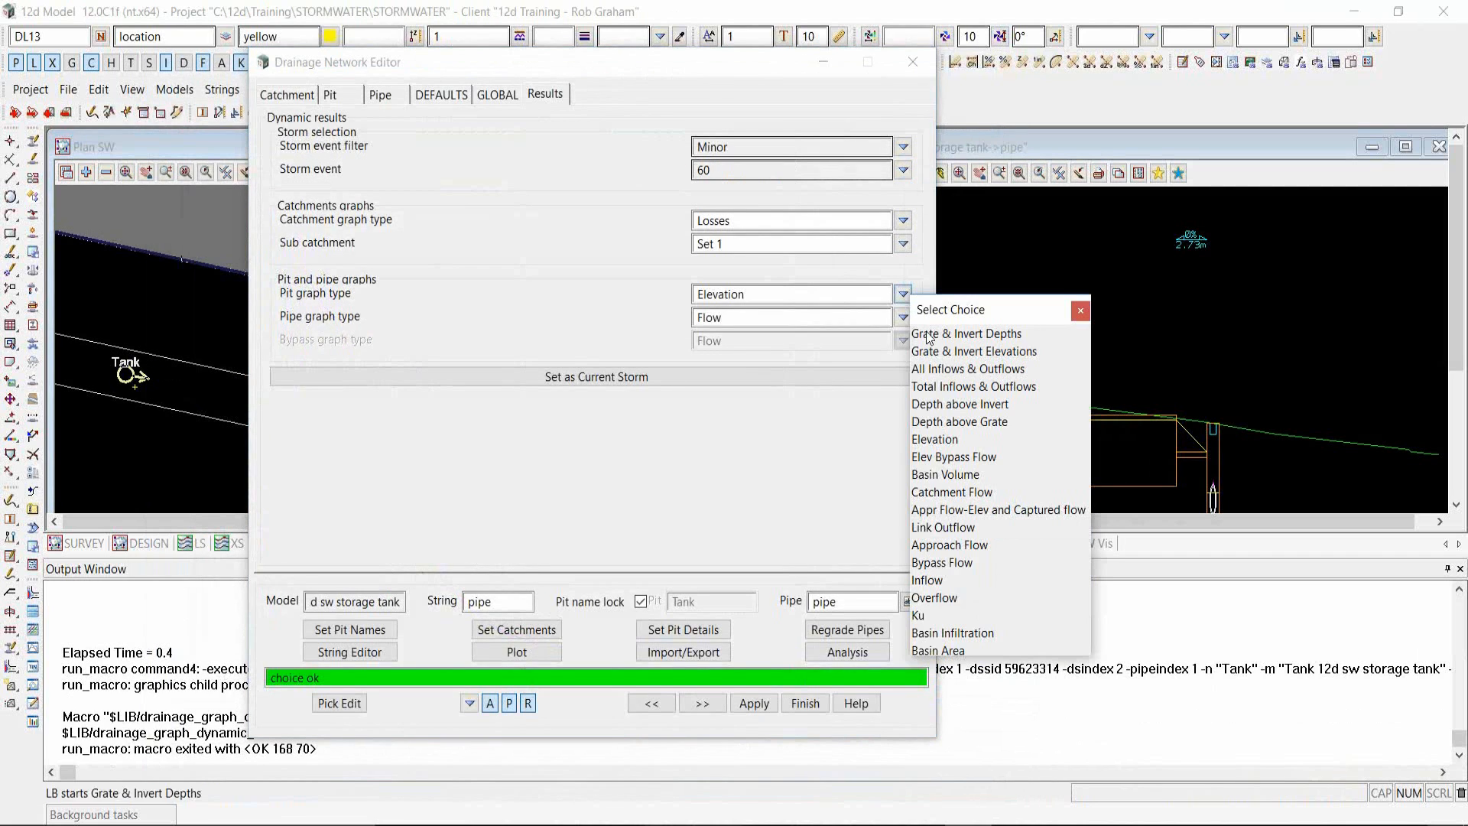
pyautogui.click(953, 385)
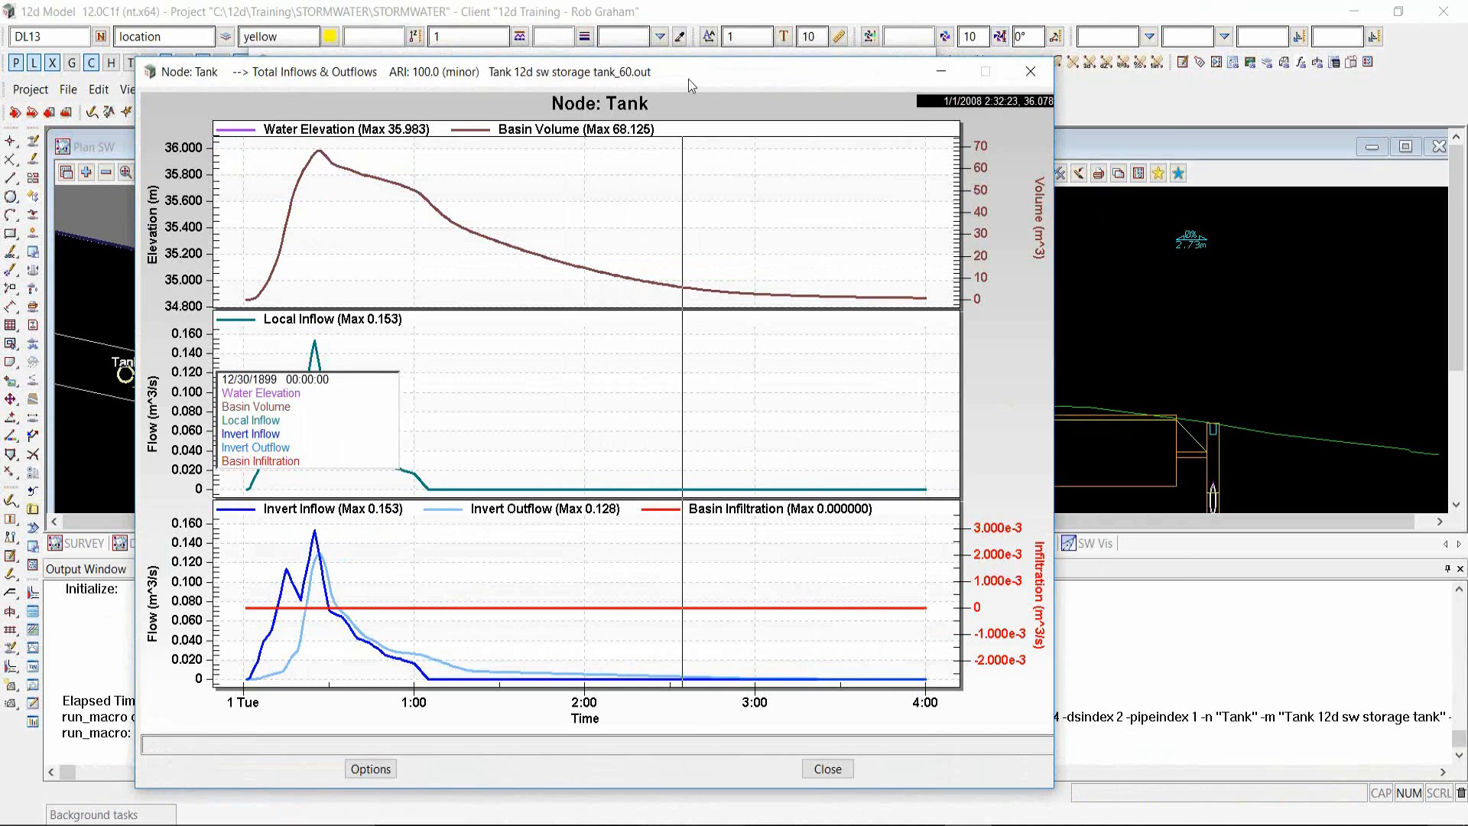
pyautogui.moveTo(689, 80); pyautogui.dragTo(966, 76)
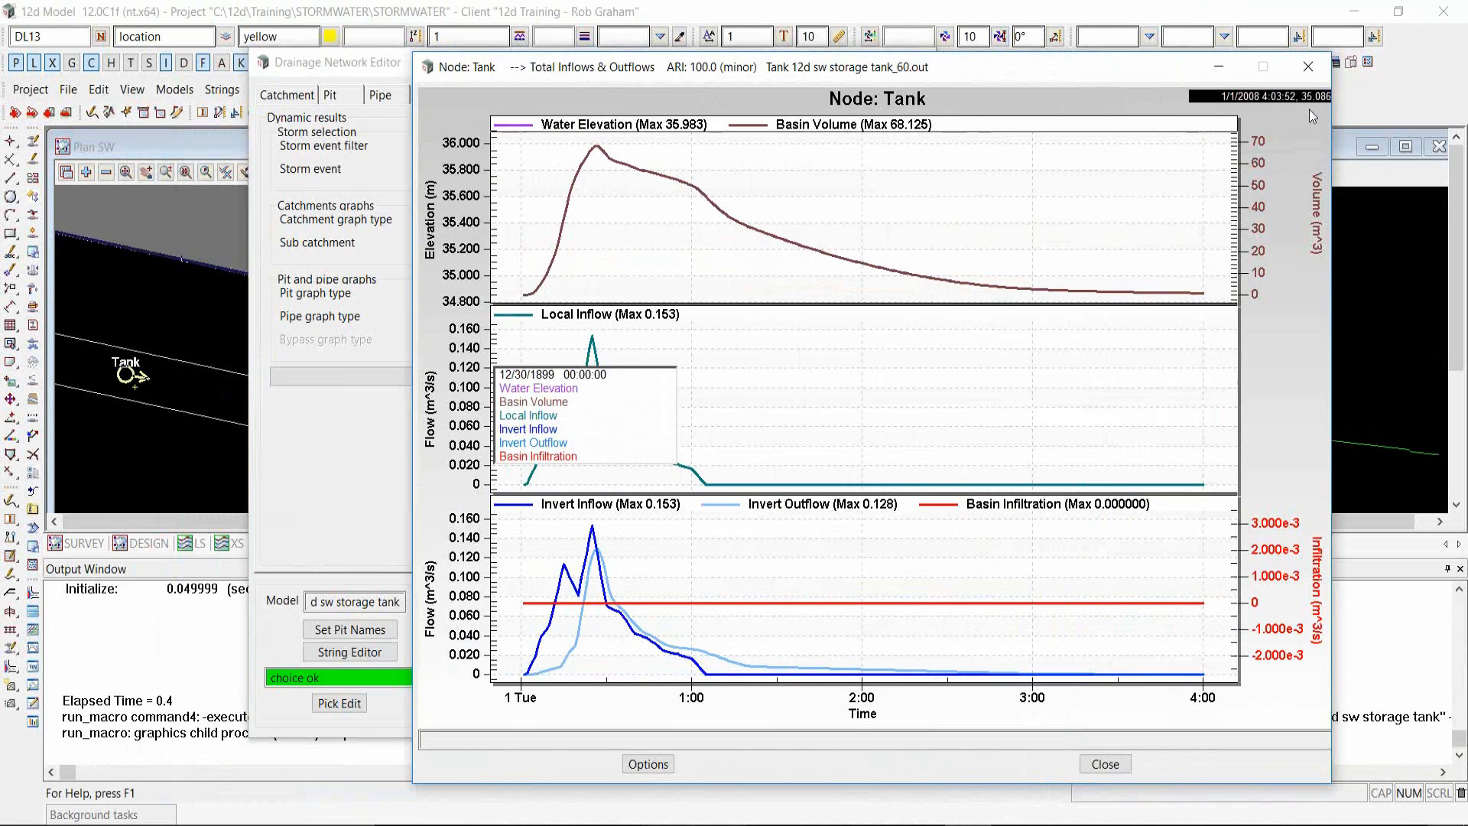
pyautogui.click(1309, 66)
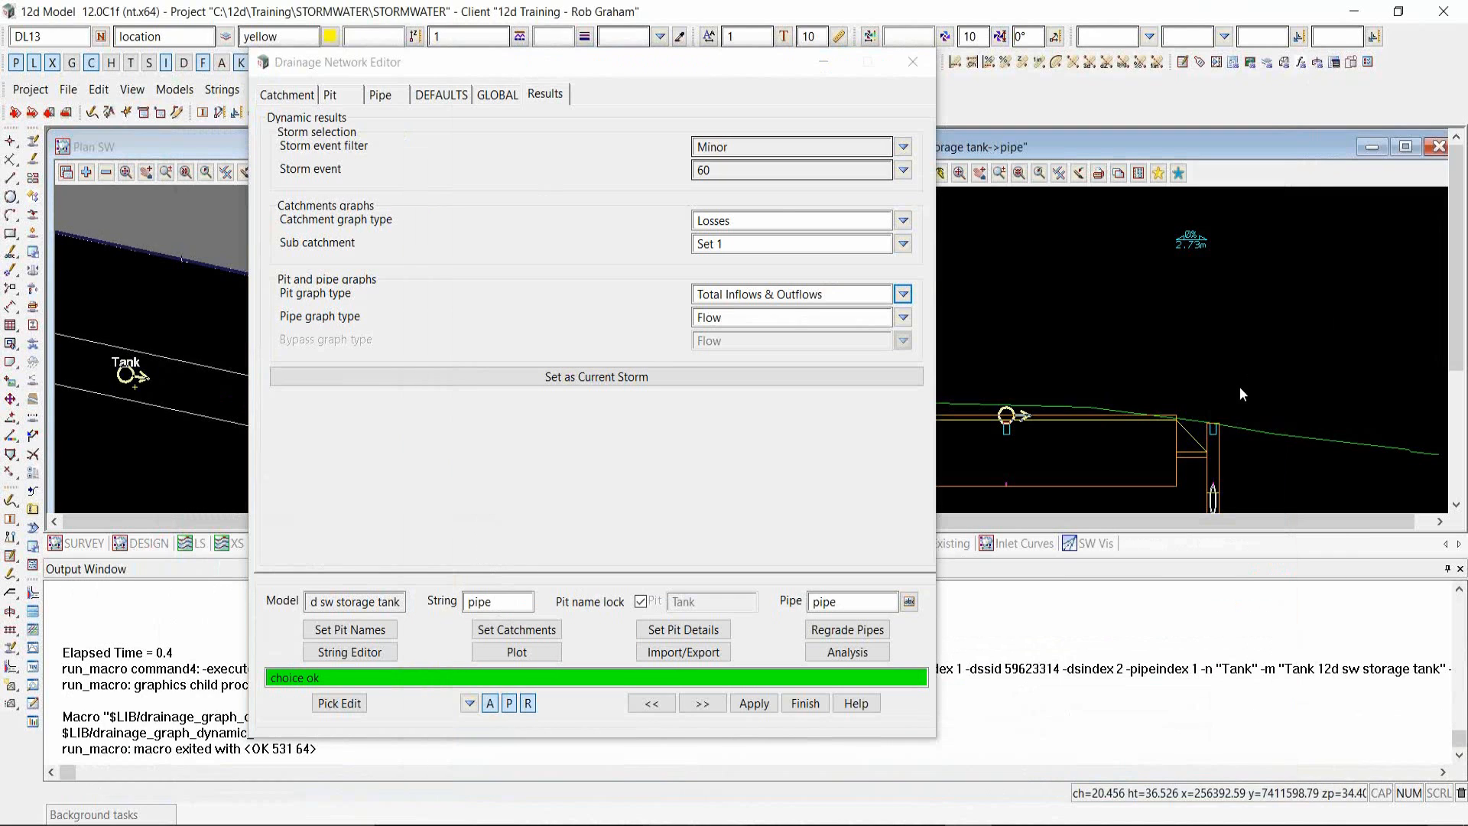
# - Examine the tank pit's length and width, its basin data and the tank floor in the section view
pyautogui.scroll(-3, 1251, 381)
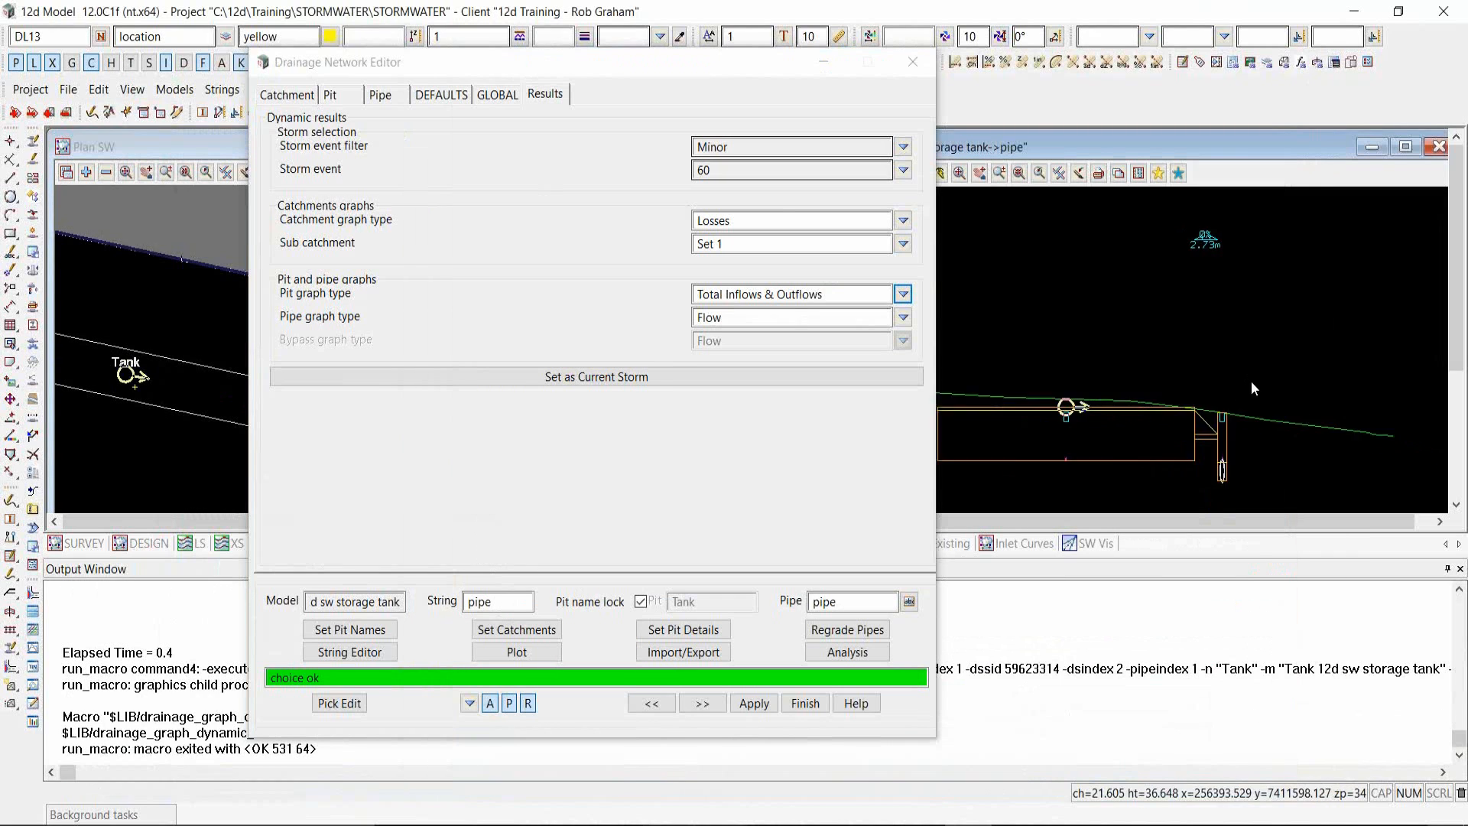
pyautogui.click(346, 94)
pyautogui.click(641, 186)
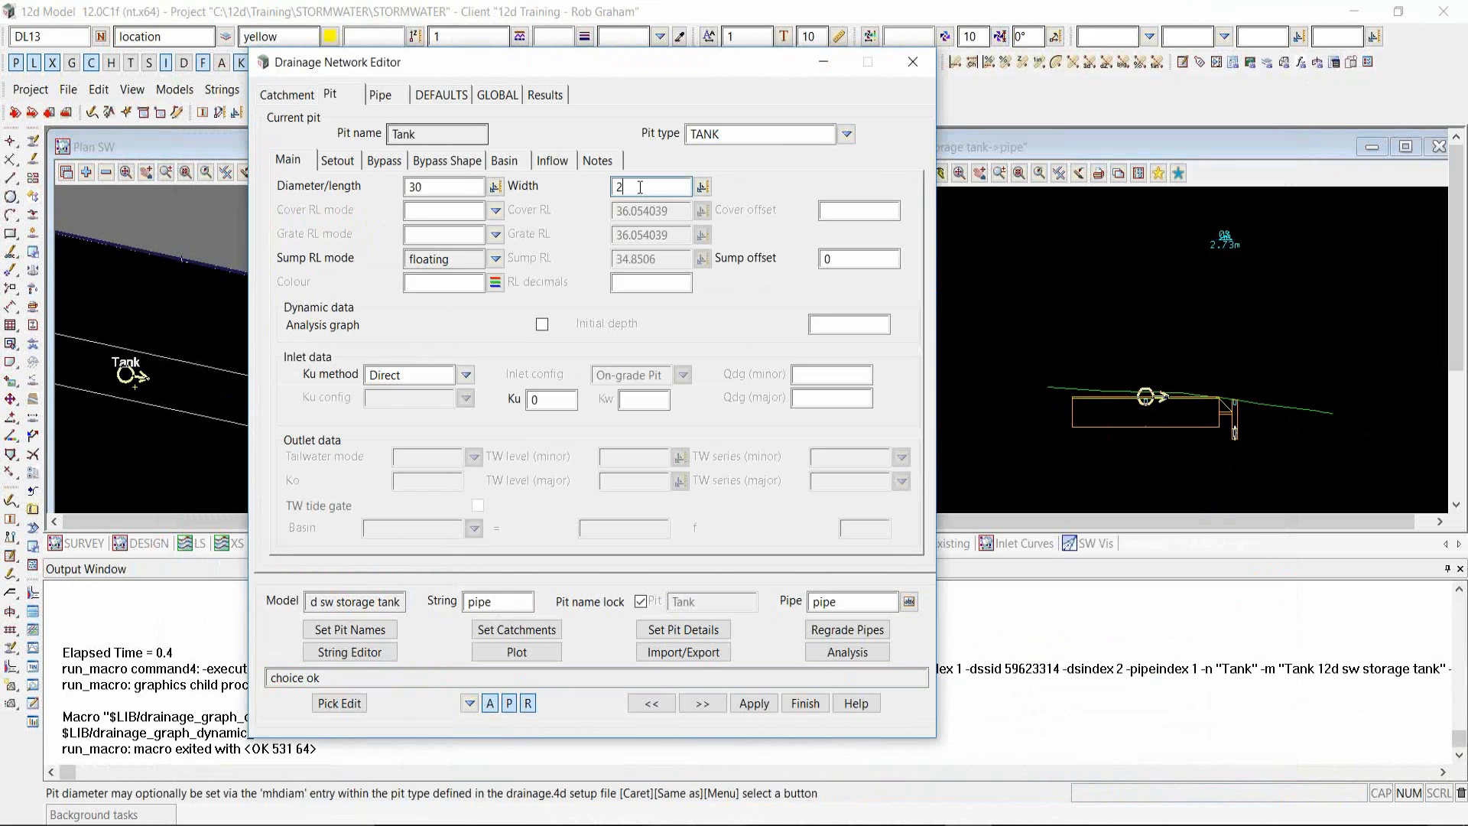
pyautogui.click(465, 187)
pyautogui.click(519, 170)
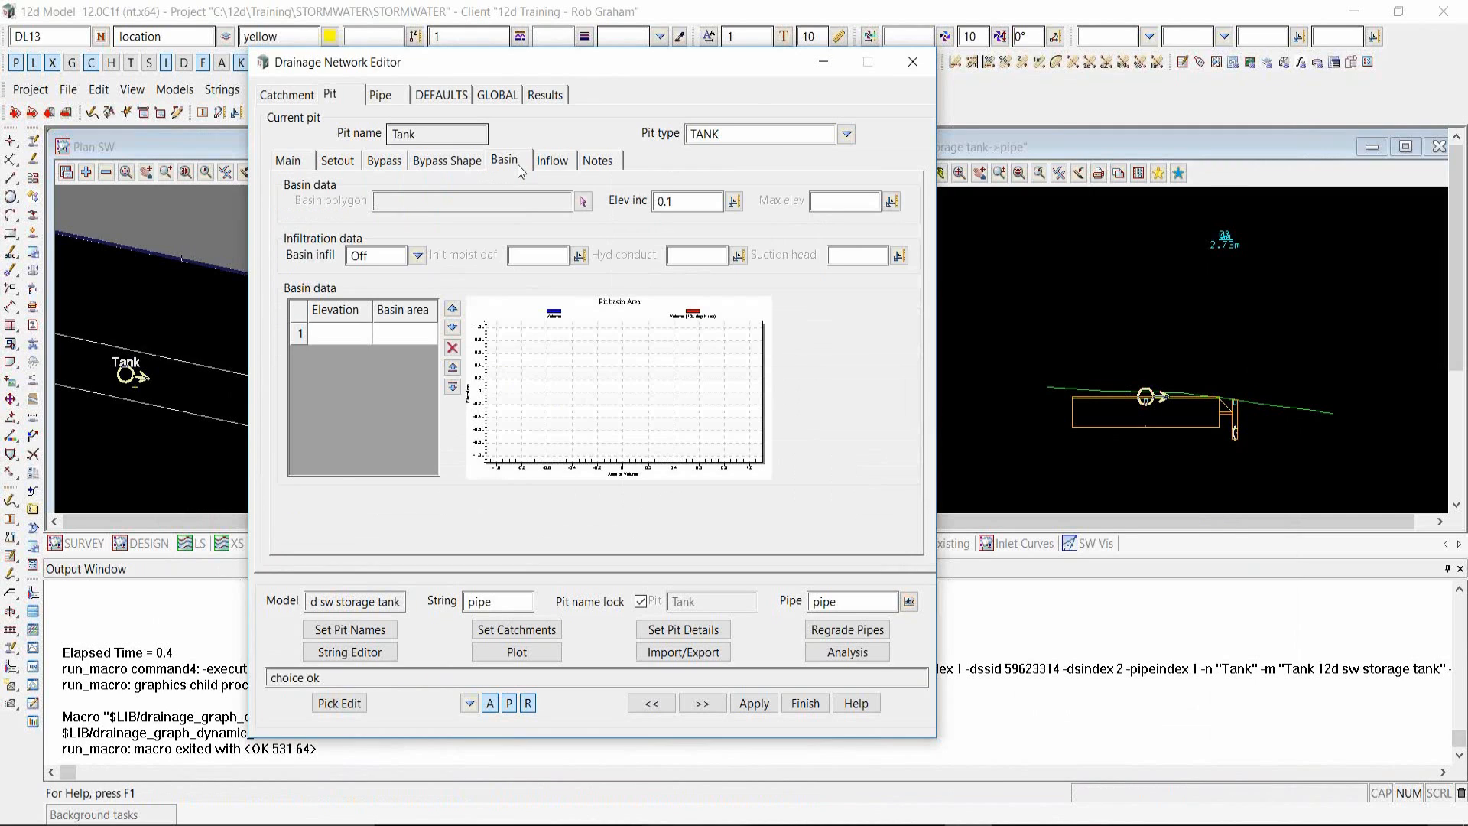
pyautogui.click(1175, 425)
pyautogui.scroll(1, 1149, 428)
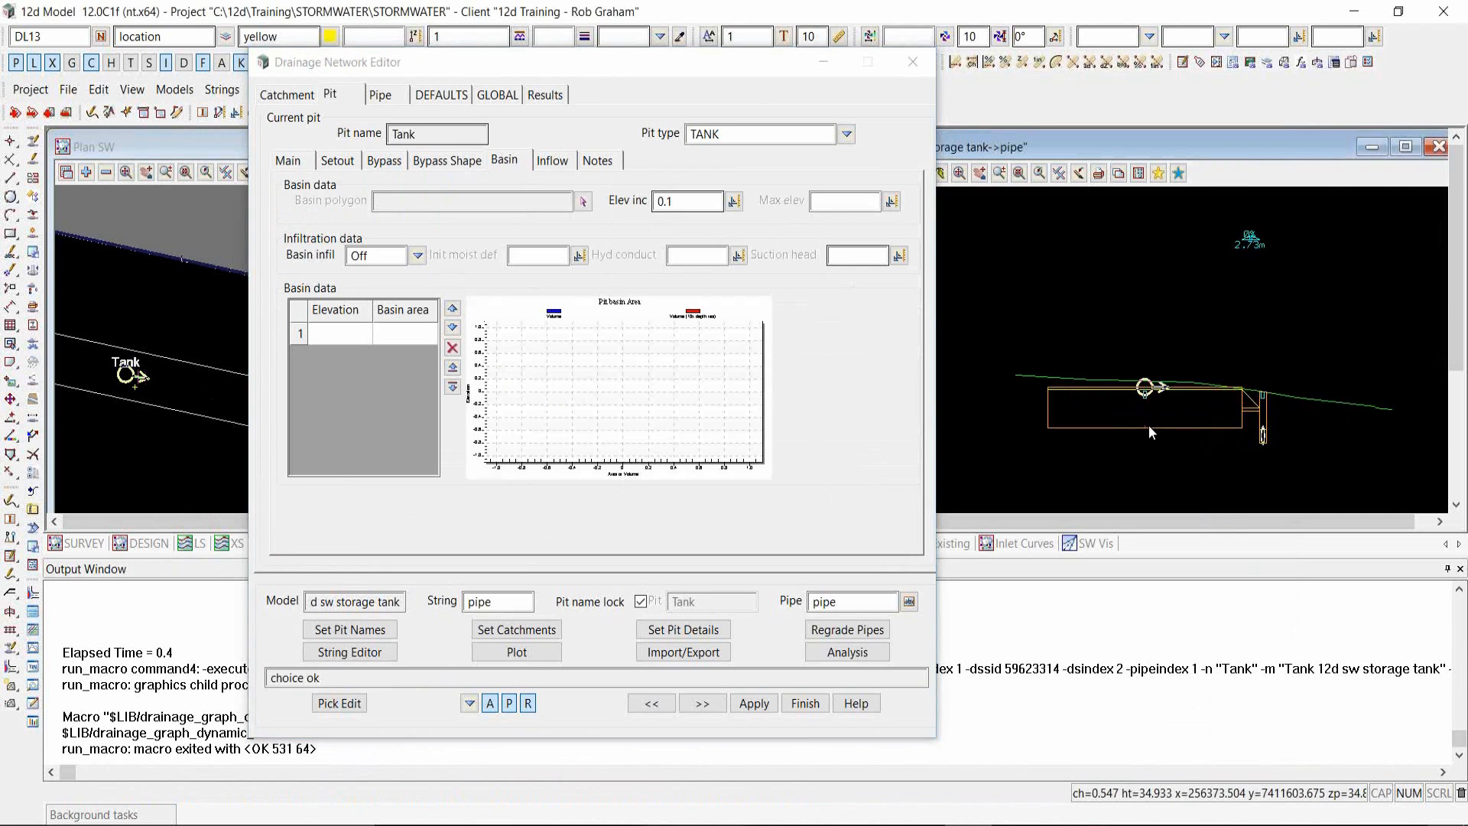
pyautogui.scroll(1, 1149, 425)
pyautogui.scroll(1, 1141, 433)
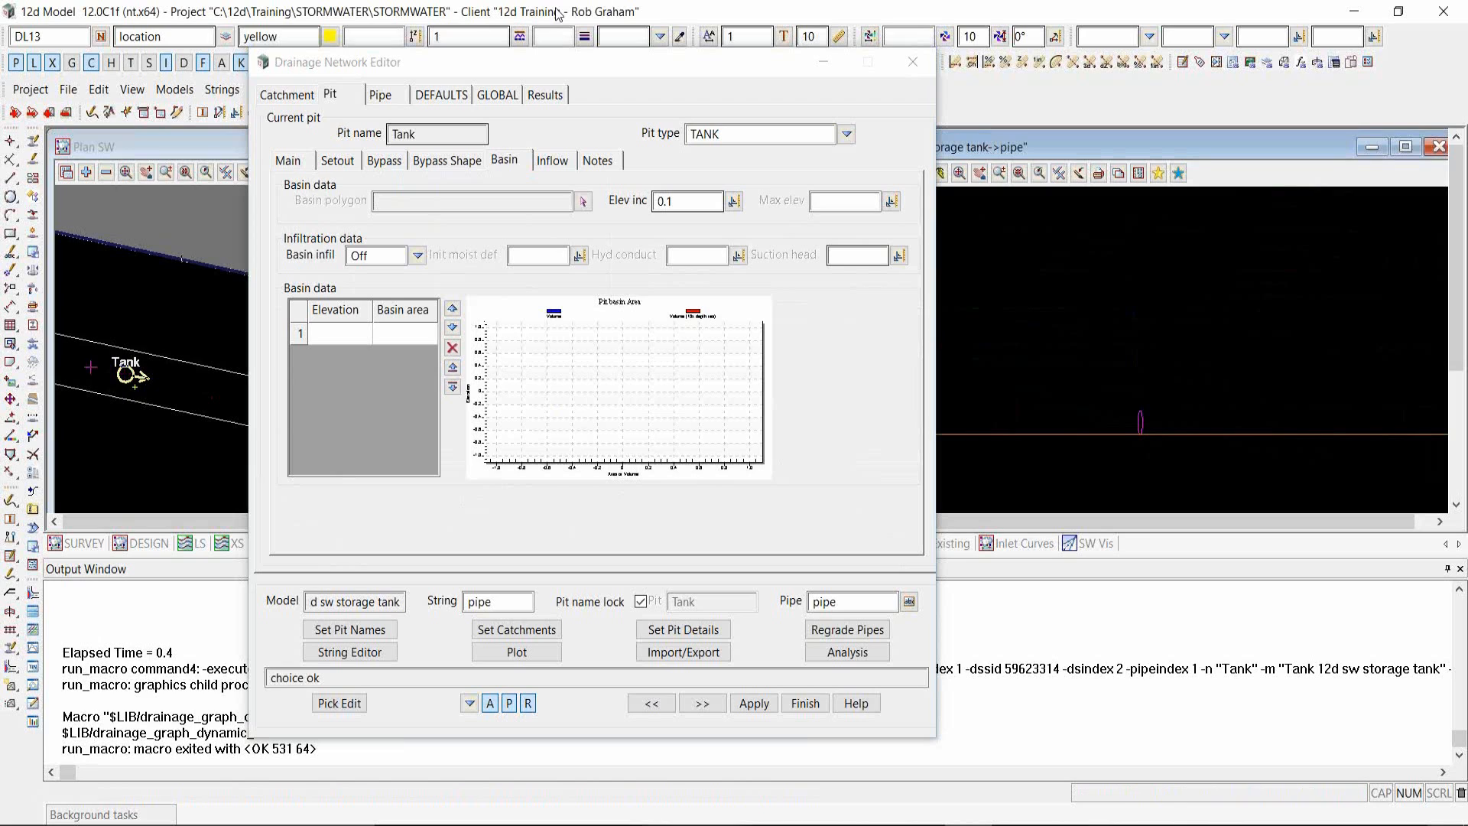
# - Enter 34.851 as the elevation in the first row of the tank's basin data
pyautogui.click(288, 161)
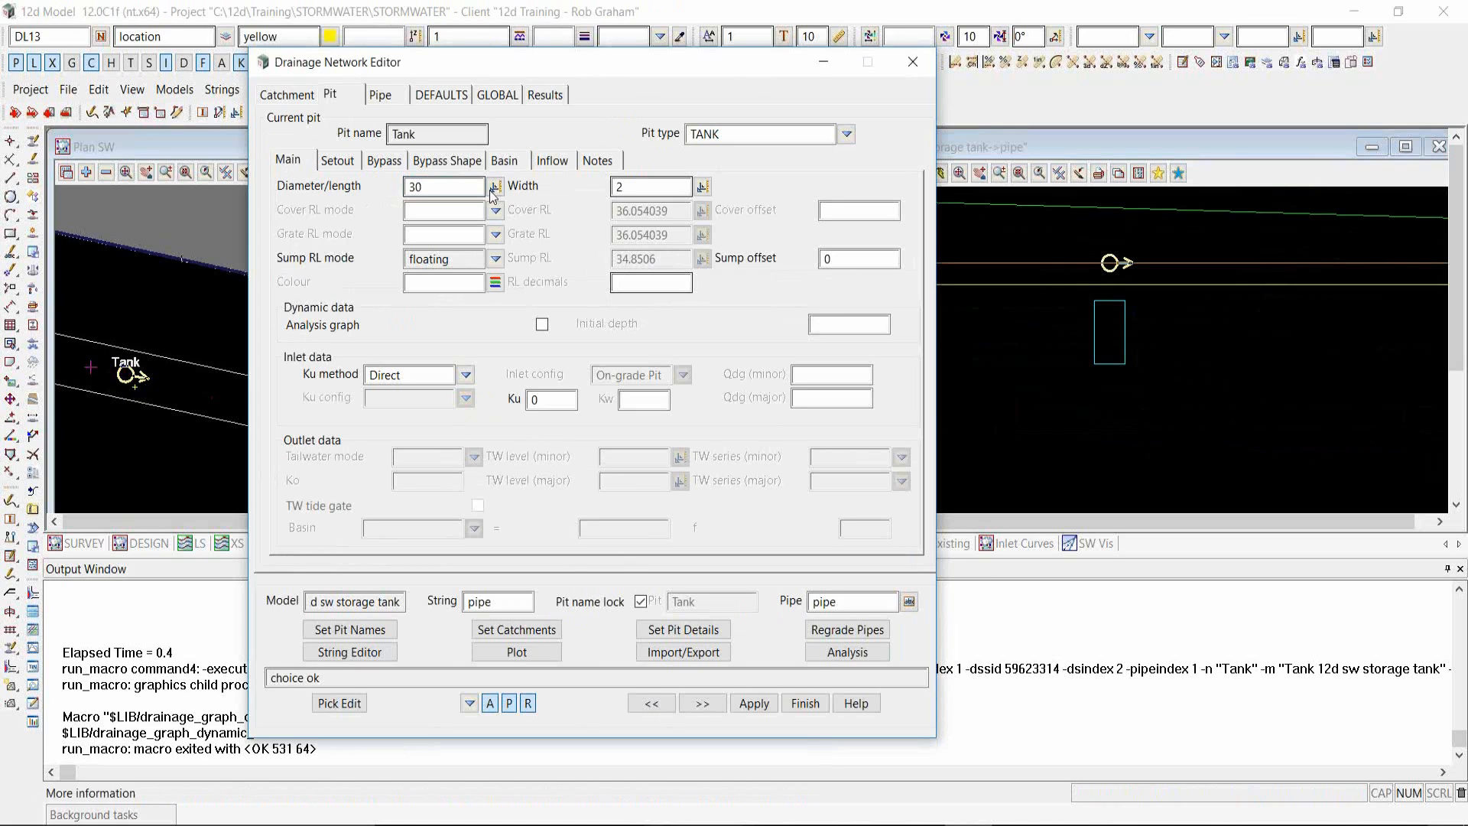
pyautogui.click(506, 160)
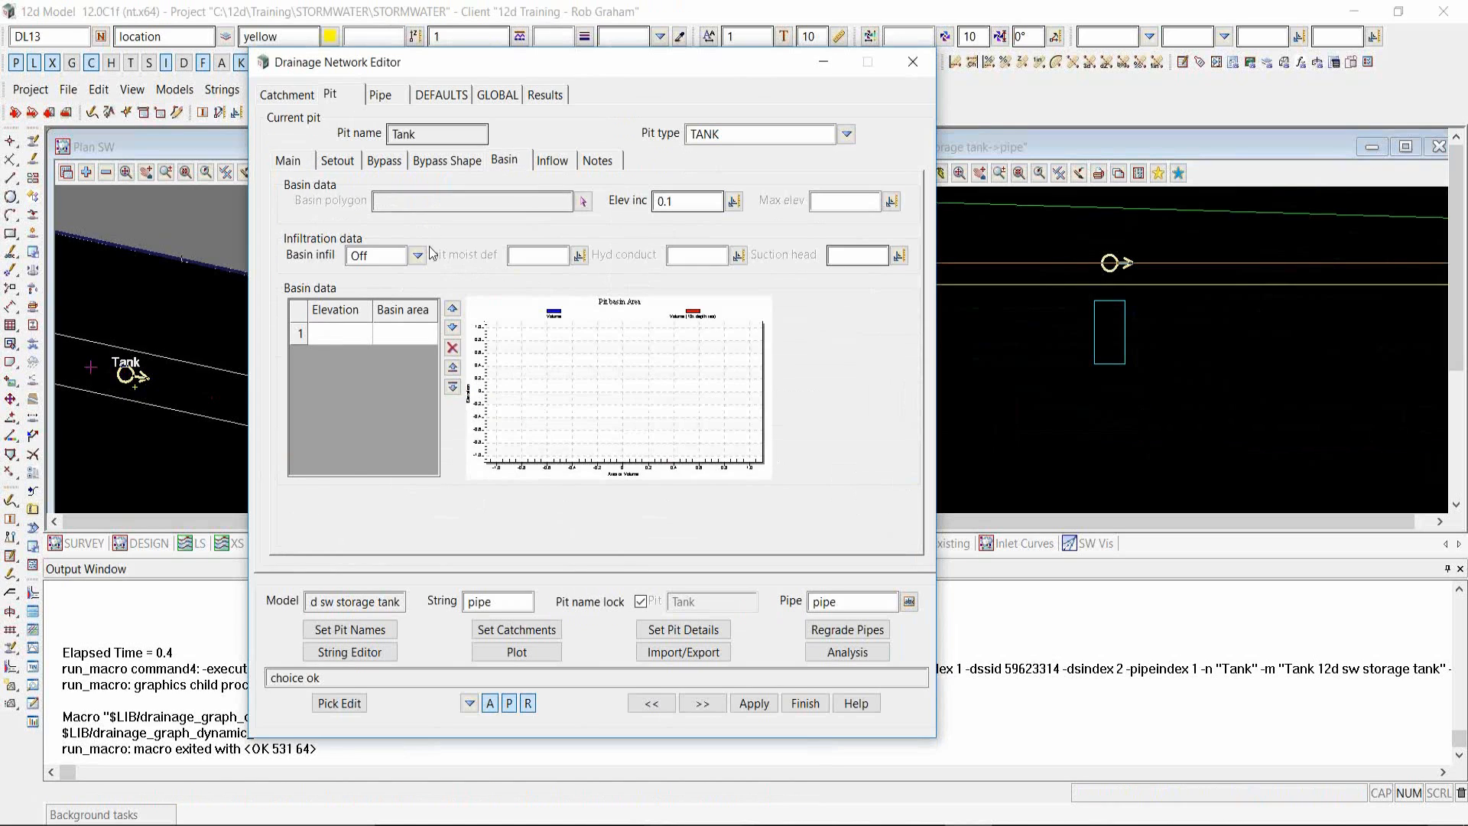
pyautogui.click(357, 328)
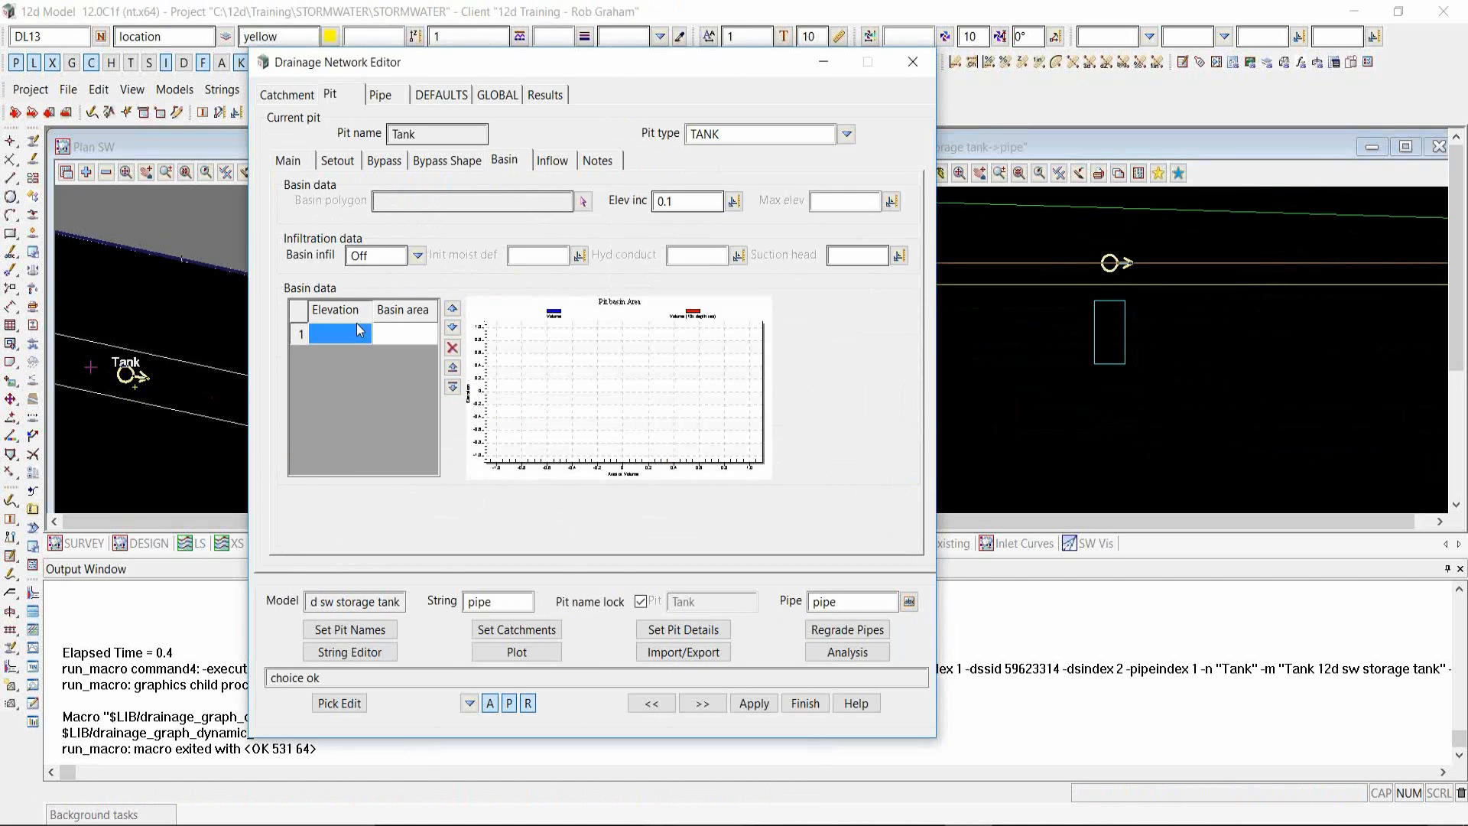
pyautogui.write('34.51')
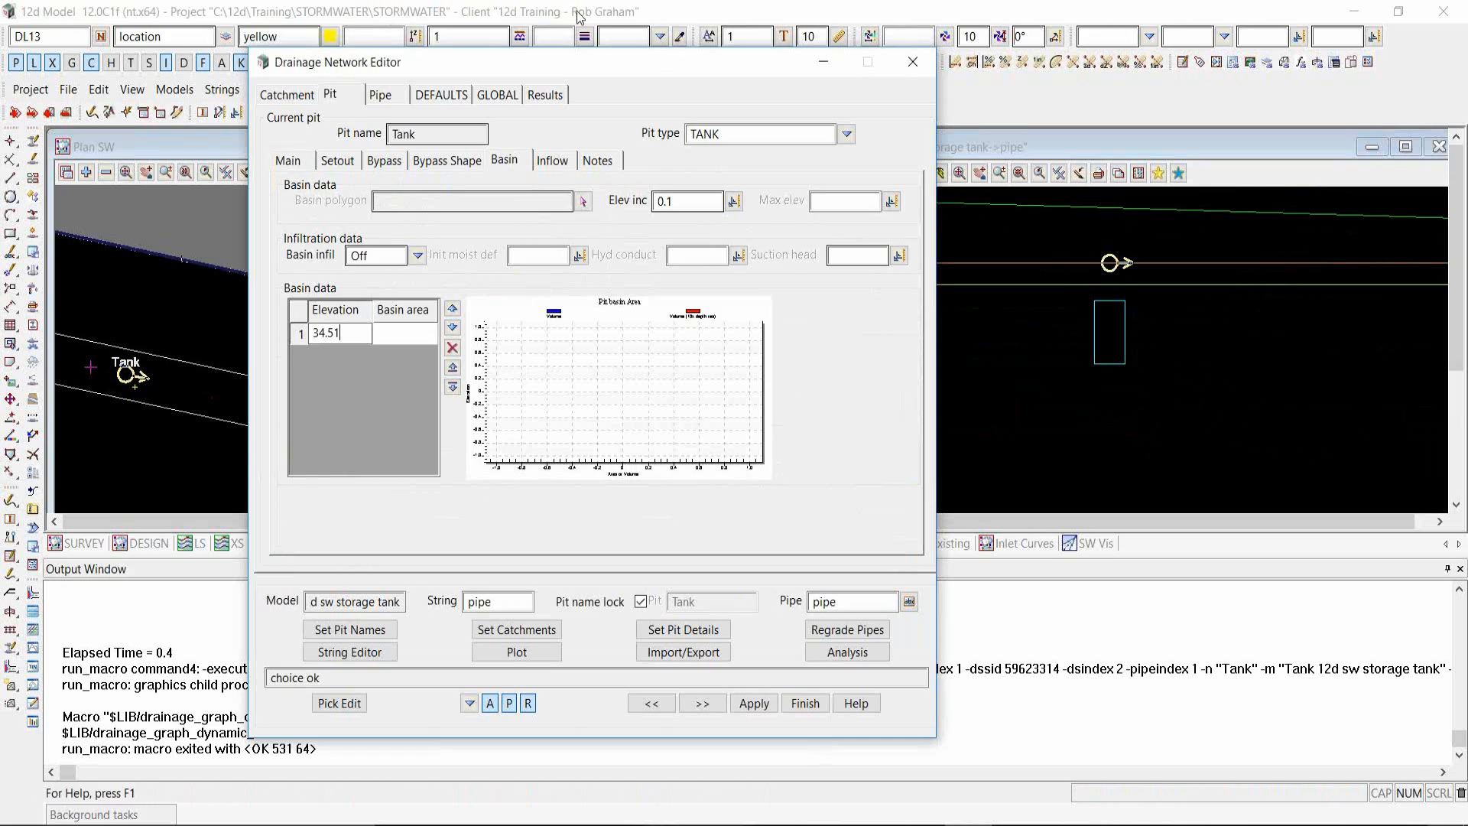
pyautogui.press('BackSpace')
pyautogui.press('BackSpace')
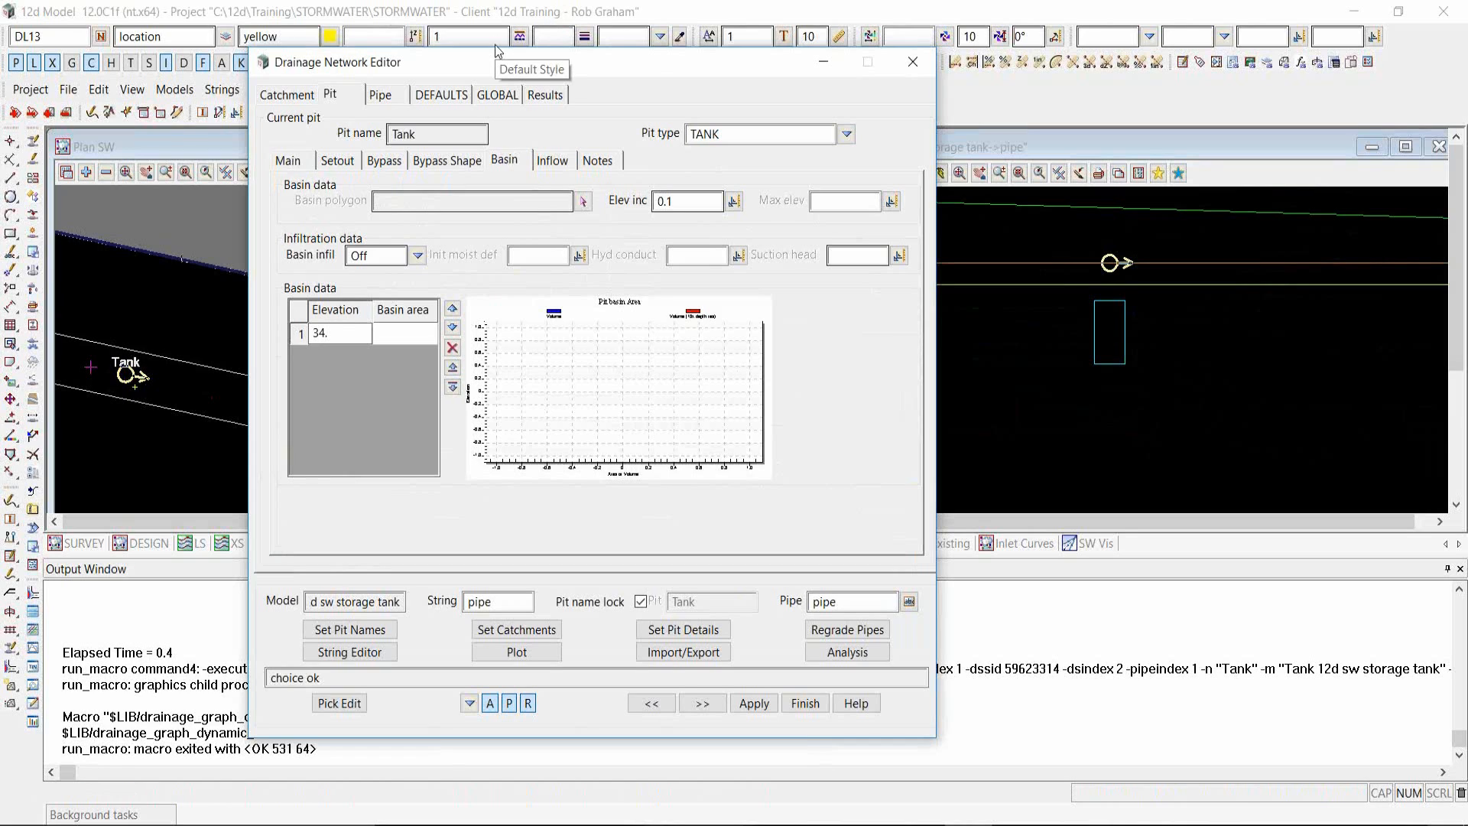
pyautogui.write('851')
# - Check the tank's sump level and set the first basin row's area to 1
pyautogui.click(295, 161)
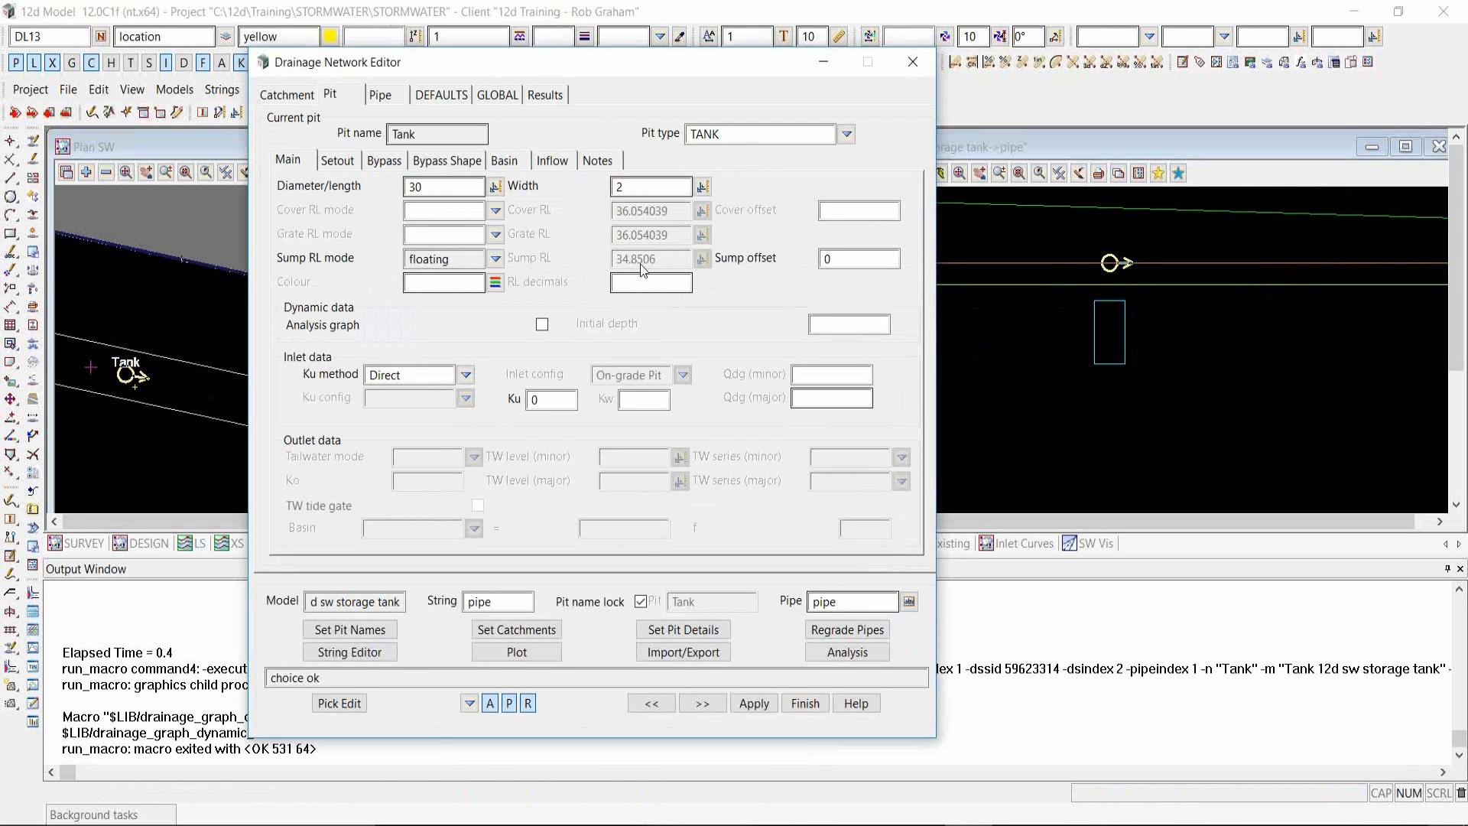
pyautogui.click(432, 163)
pyautogui.click(516, 165)
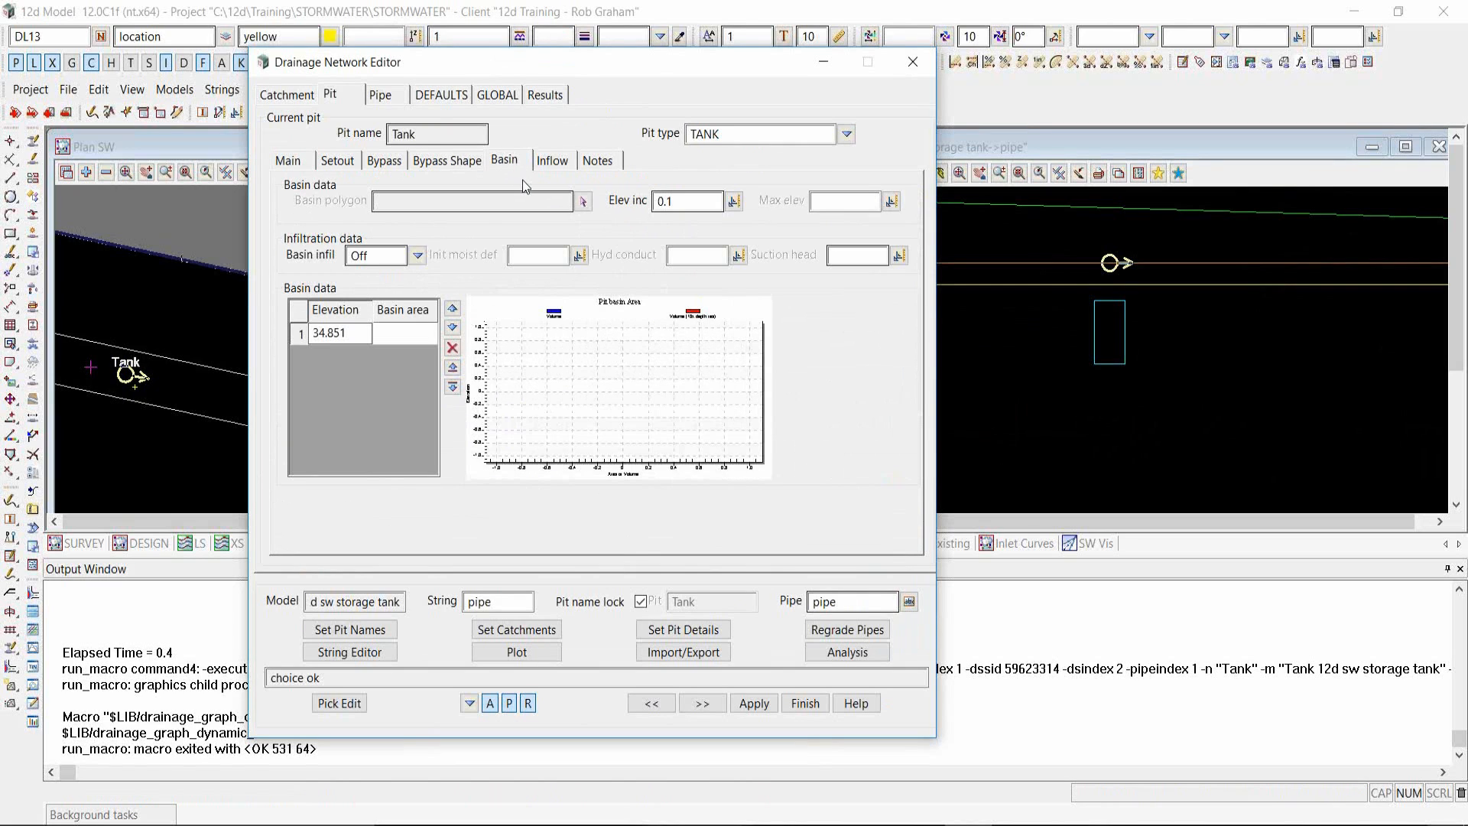
pyautogui.click(432, 337)
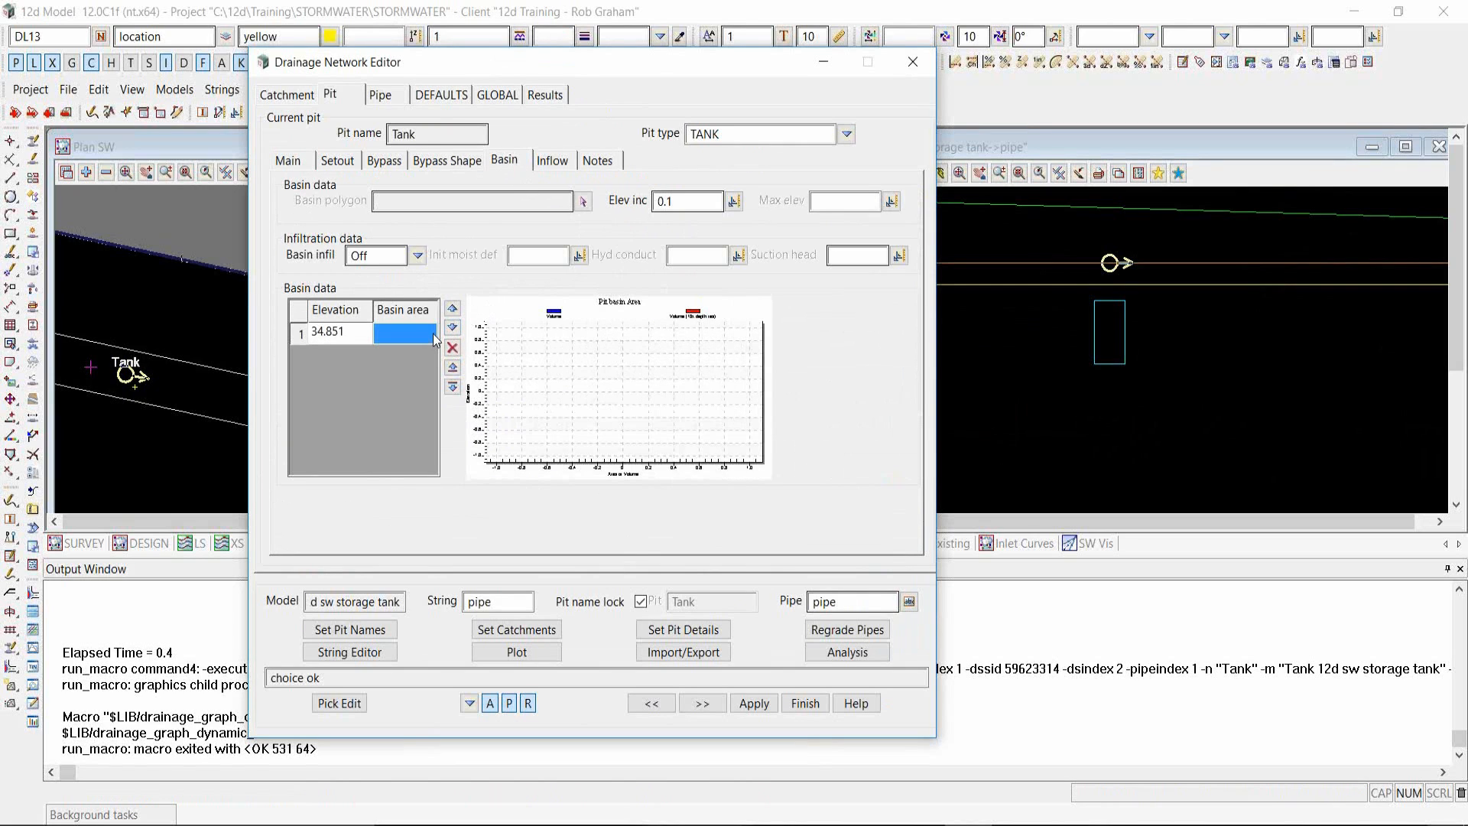
pyautogui.write('1')
pyautogui.press('Return')
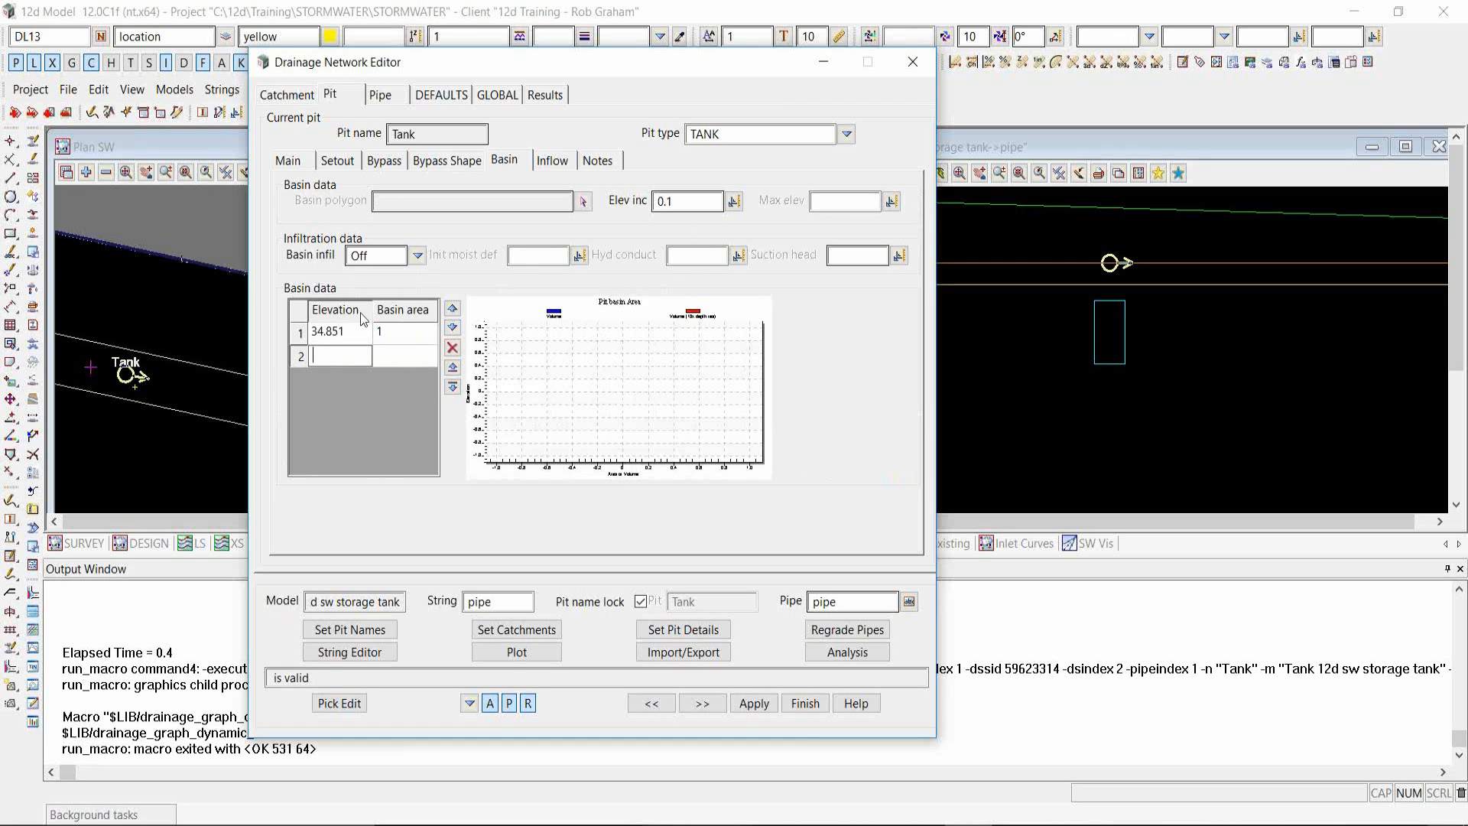
# - Copy the first row's elevation into the second basin row and add 0.125 to it
pyautogui.click(340, 332)
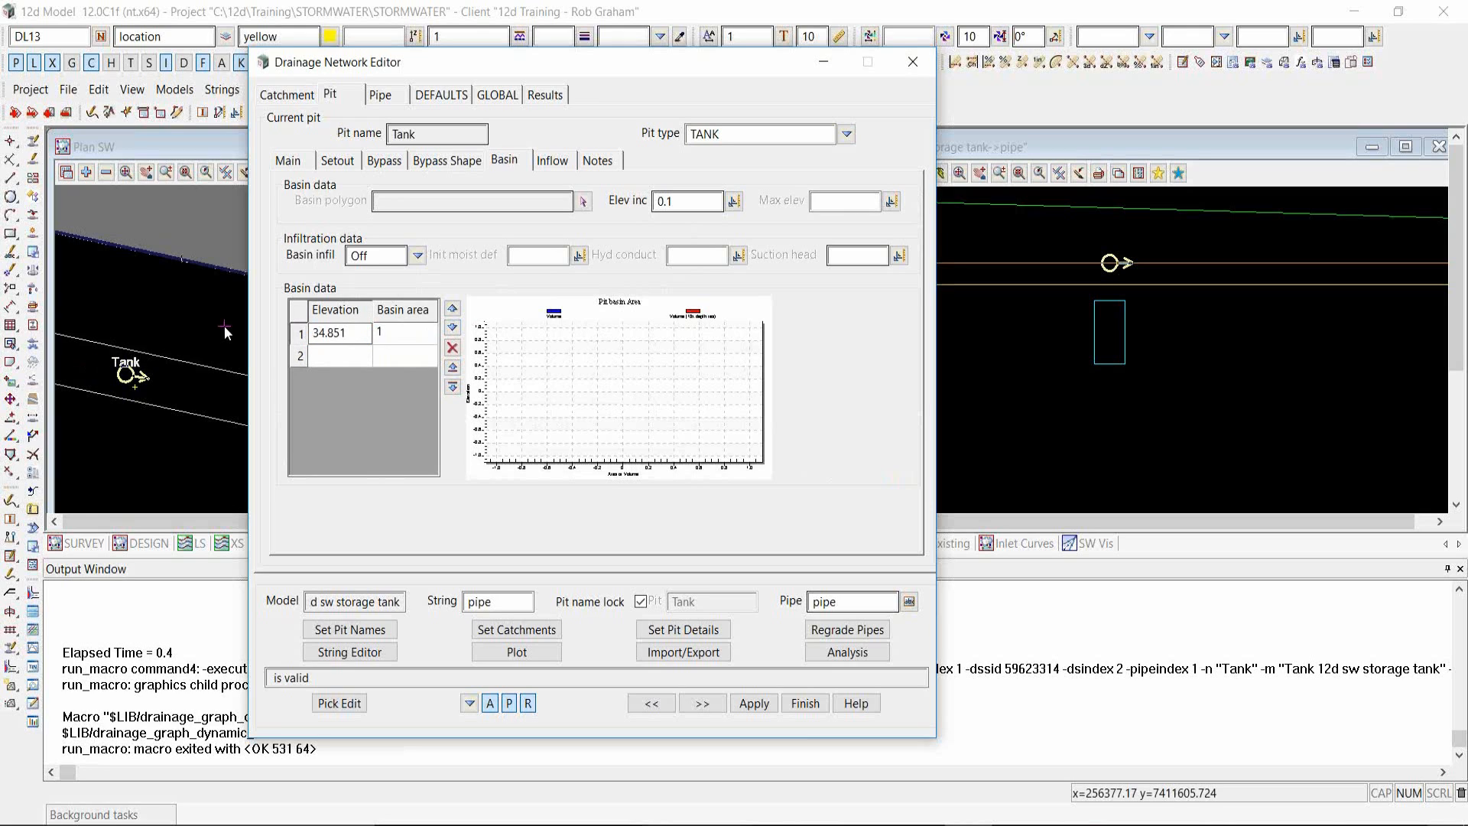
pyautogui.hotkey('shift', 'Left')
pyautogui.hotkey('shift', 'Left')
pyautogui.hotkey('shift', 'Left')
pyautogui.hotkey('shift', 'Left')
pyautogui.hotkey('shift', 'Left')
pyautogui.hotkey('shift', 'Left')
pyautogui.click(321, 357)
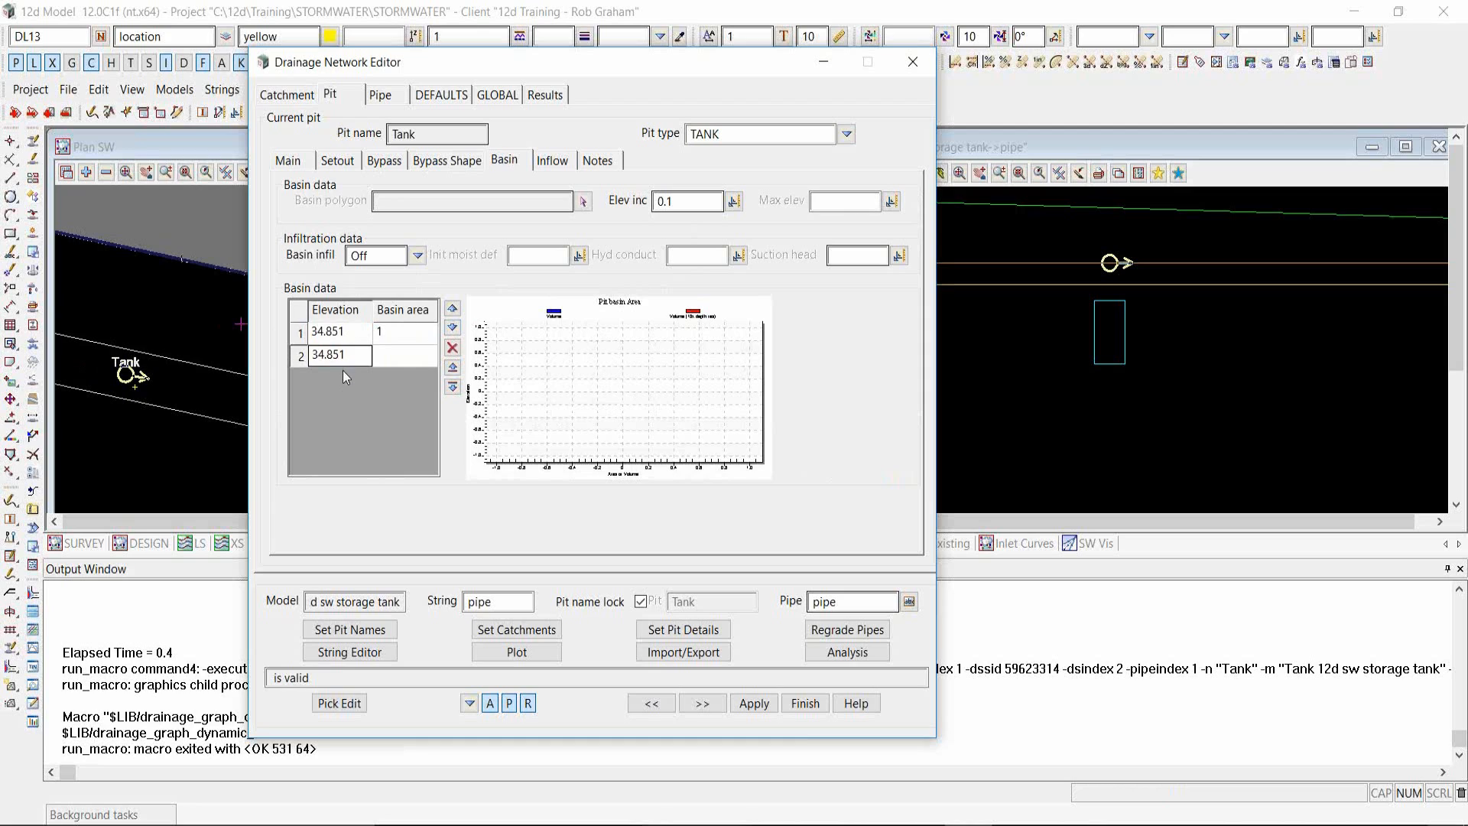
pyautogui.click(354, 356)
pyautogui.click(355, 357)
pyautogui.click(355, 357)
pyautogui.write('+.125')
pyautogui.press('Return')
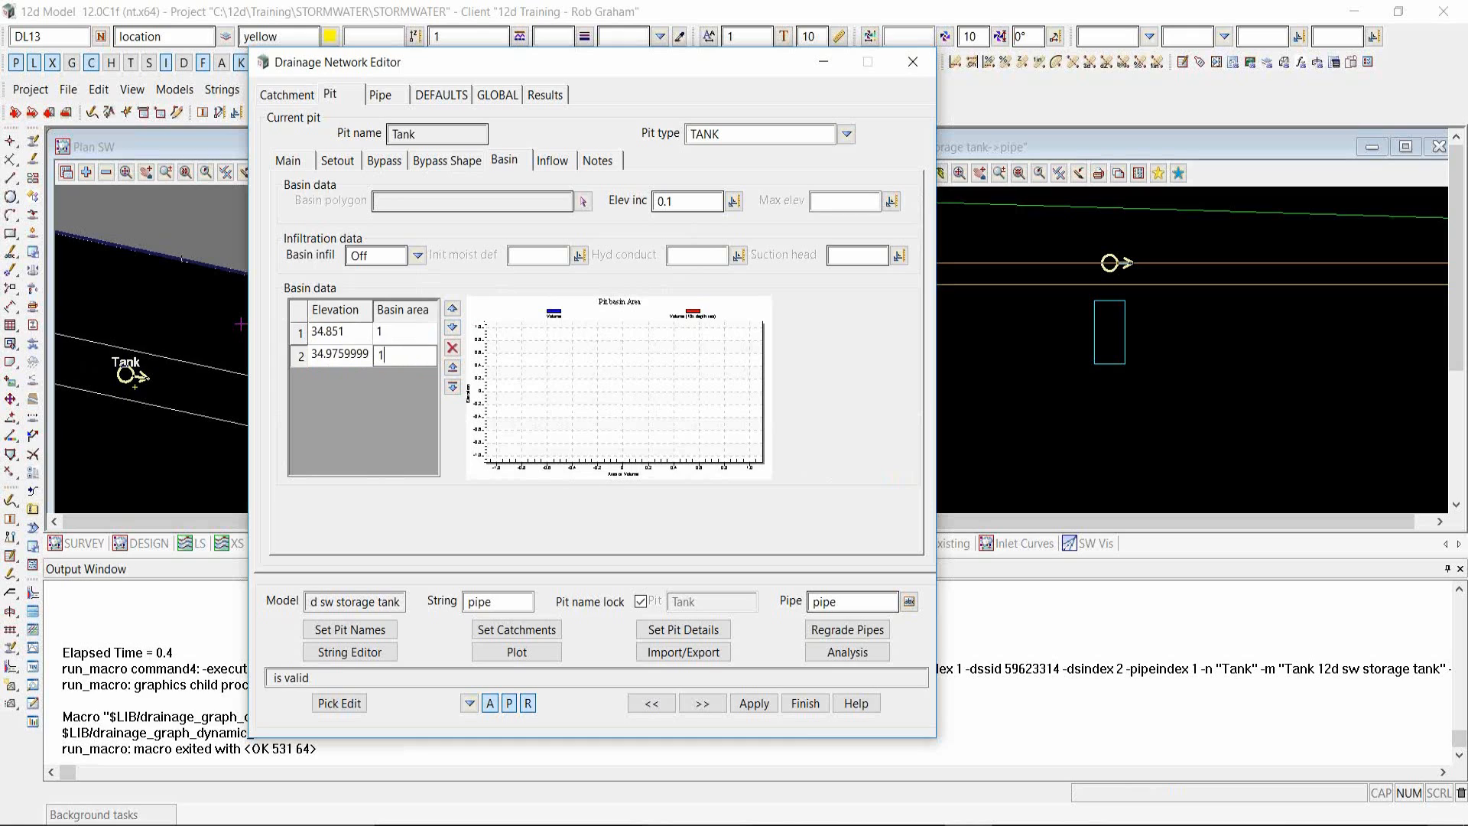
# - Set the second basin row's area to 1 and round its elevation to 34.976
pyautogui.write('1')
pyautogui.press('Return')
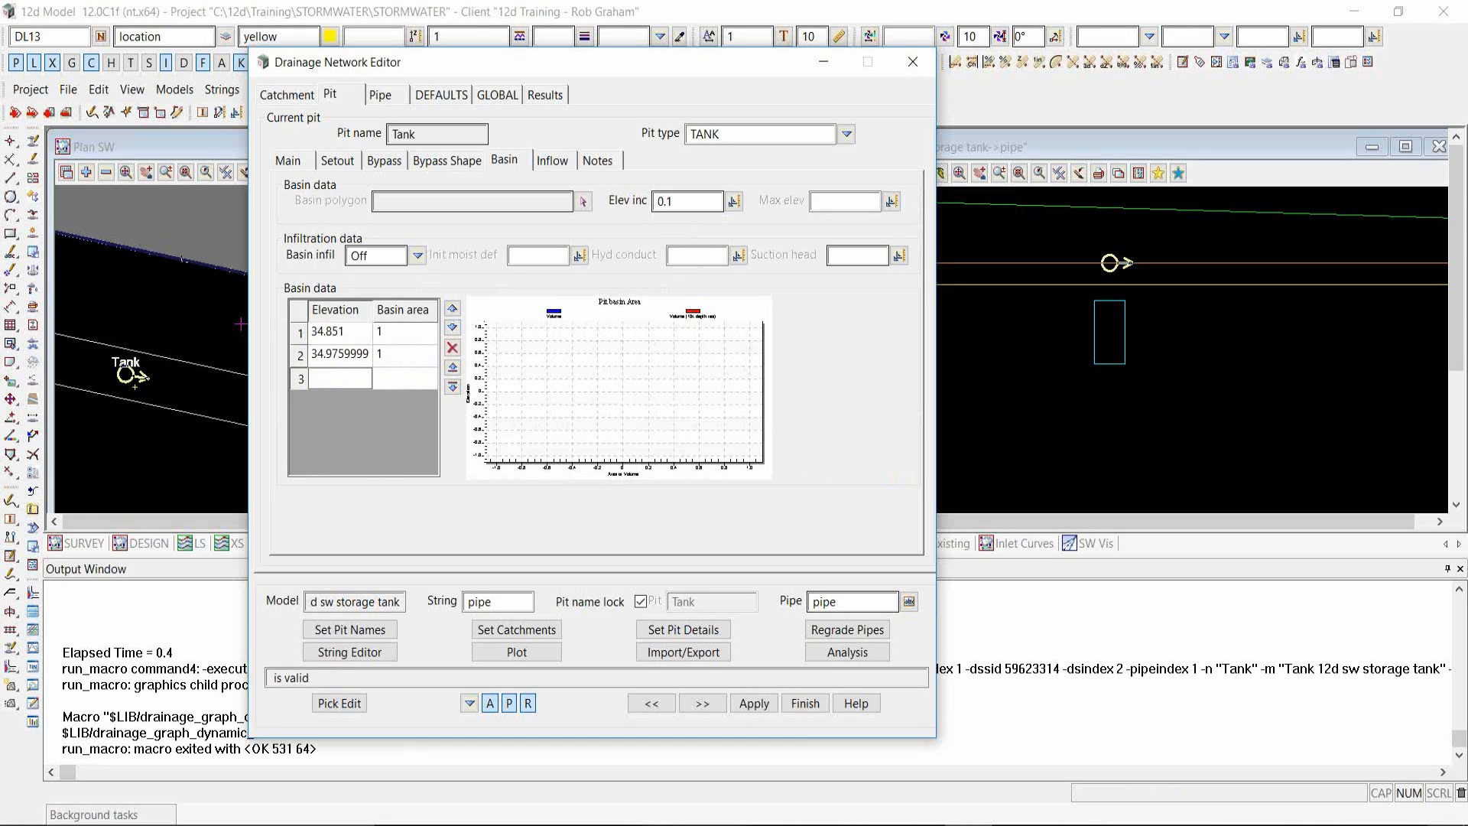
pyautogui.click(344, 353)
pyautogui.click(344, 354)
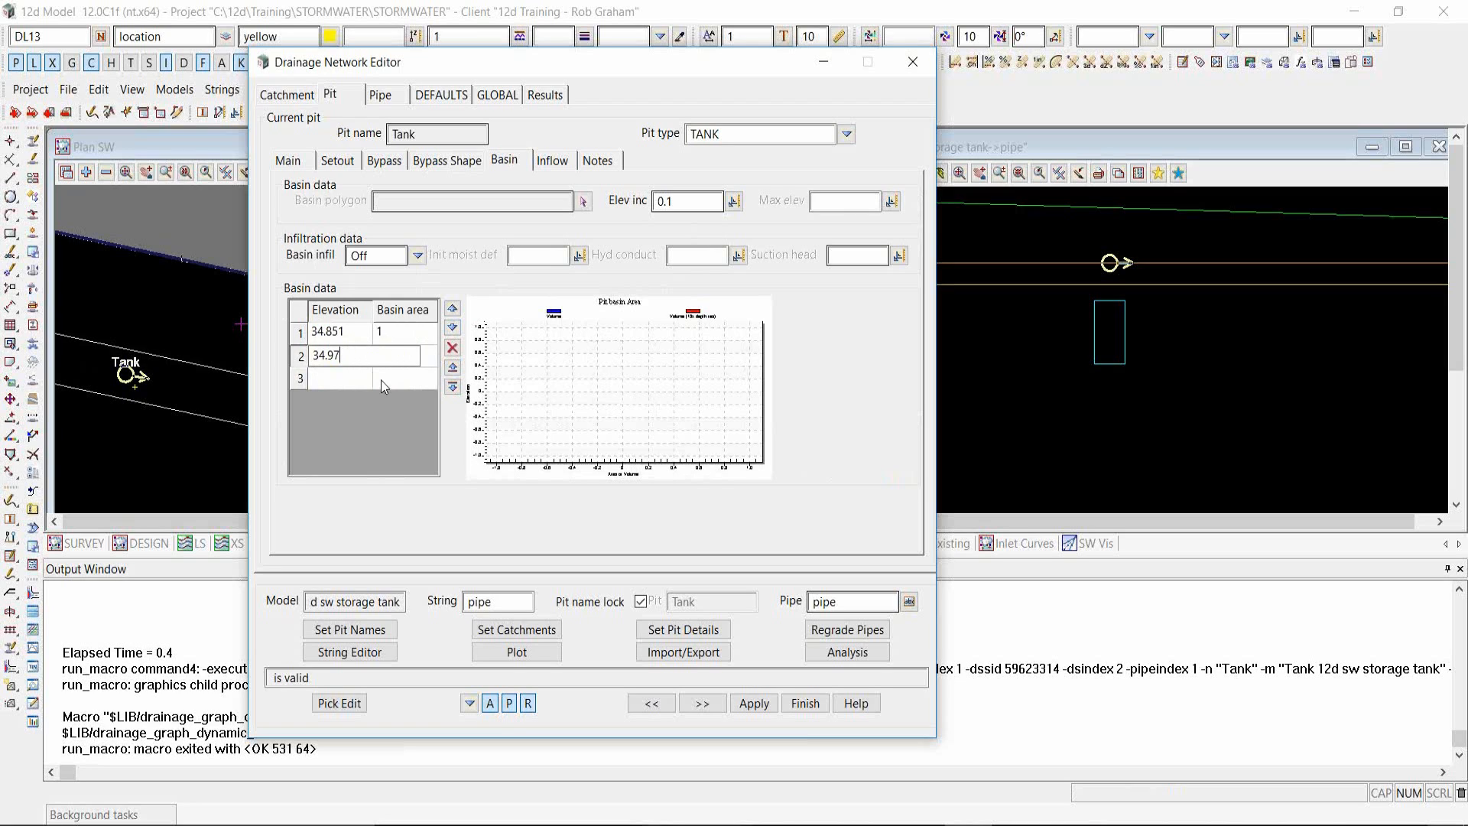
pyautogui.write('6')
pyautogui.press('Tab')
# - Fill the third basin row with elevation 34.977 and basin area 60
pyautogui.click(335, 378)
pyautogui.write('34')
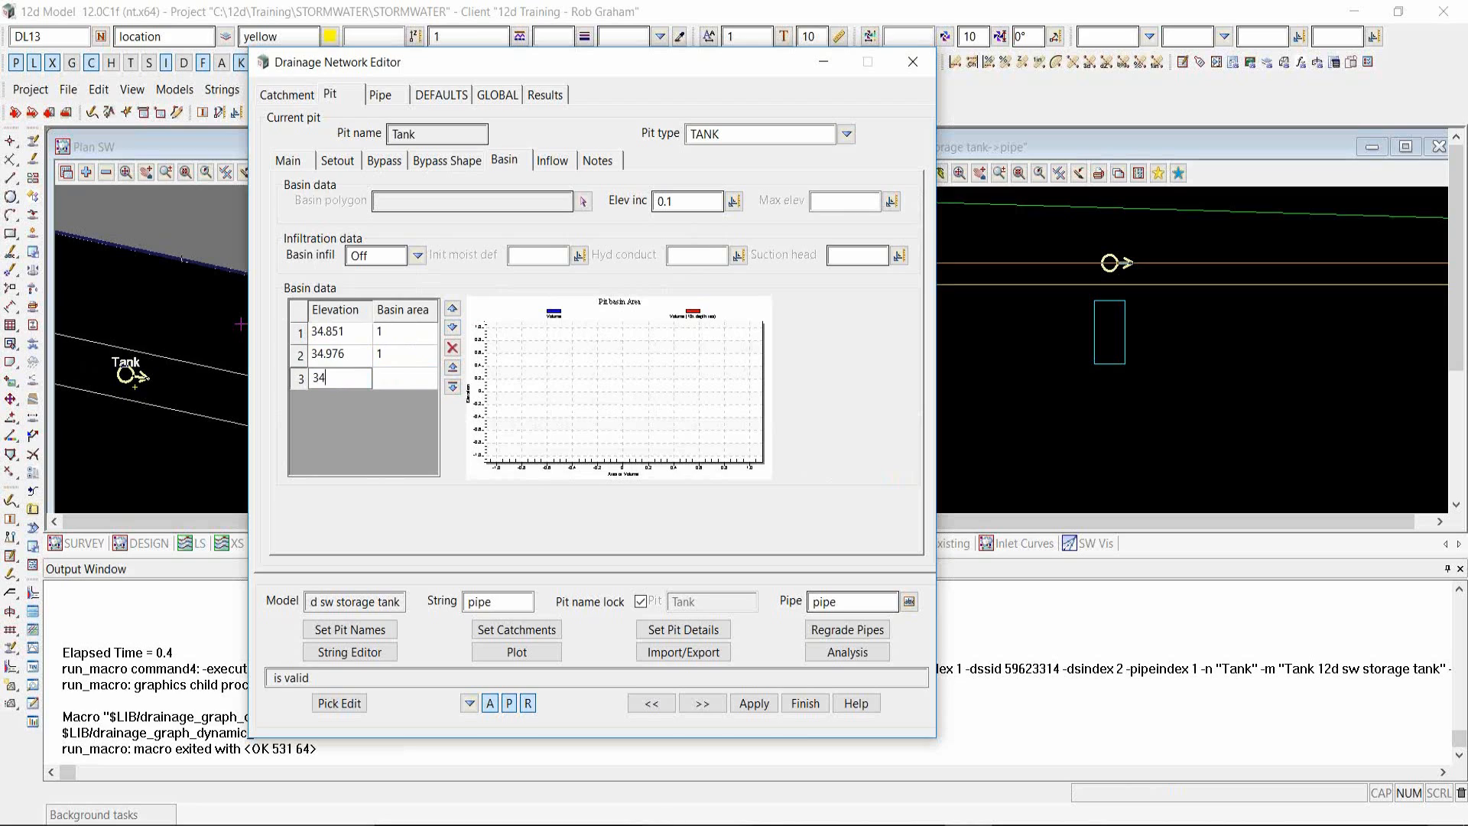
pyautogui.write('.977')
pyautogui.click(388, 376)
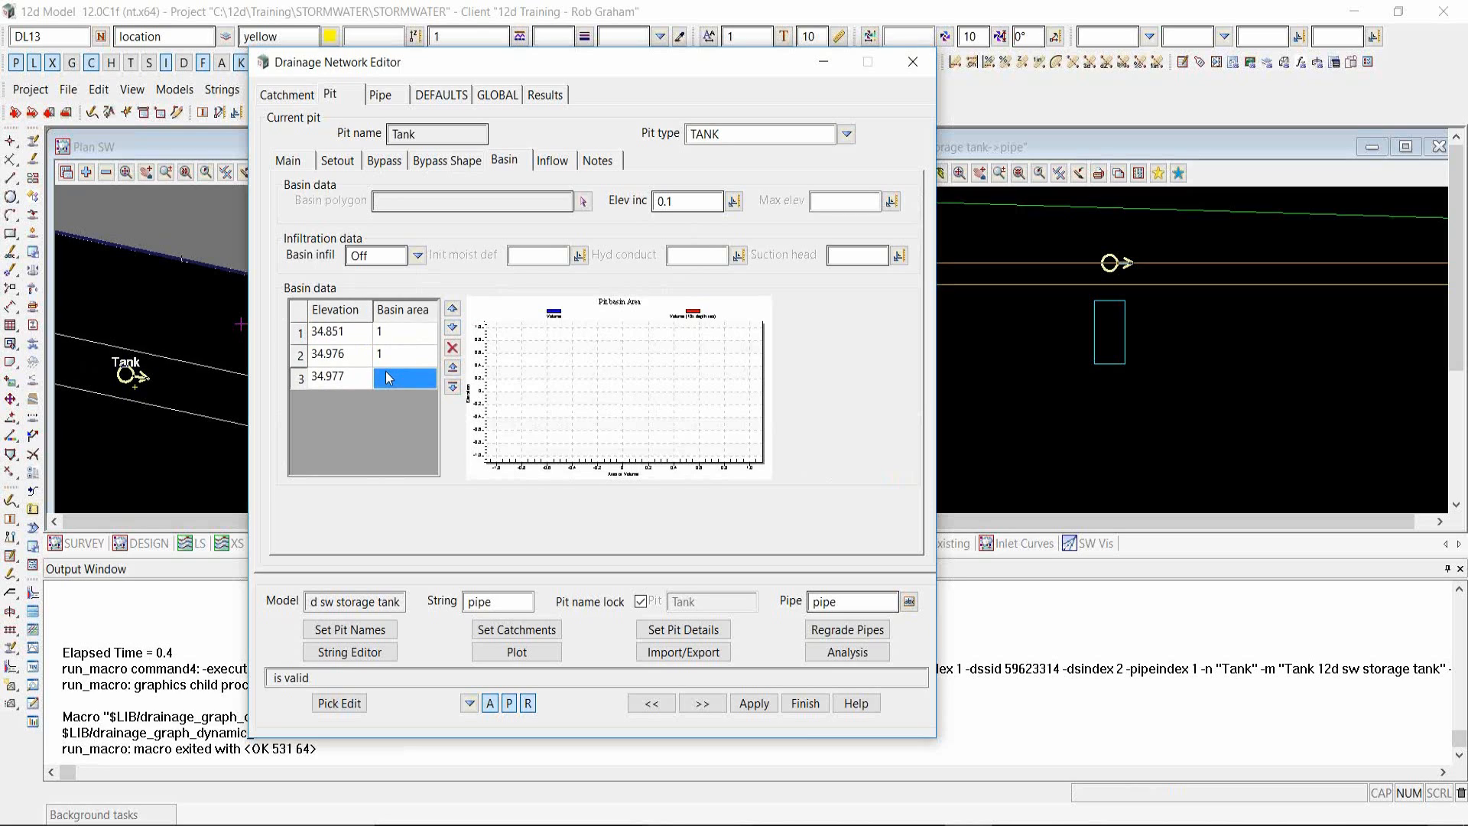
pyautogui.write('60')
pyautogui.press('Tab')
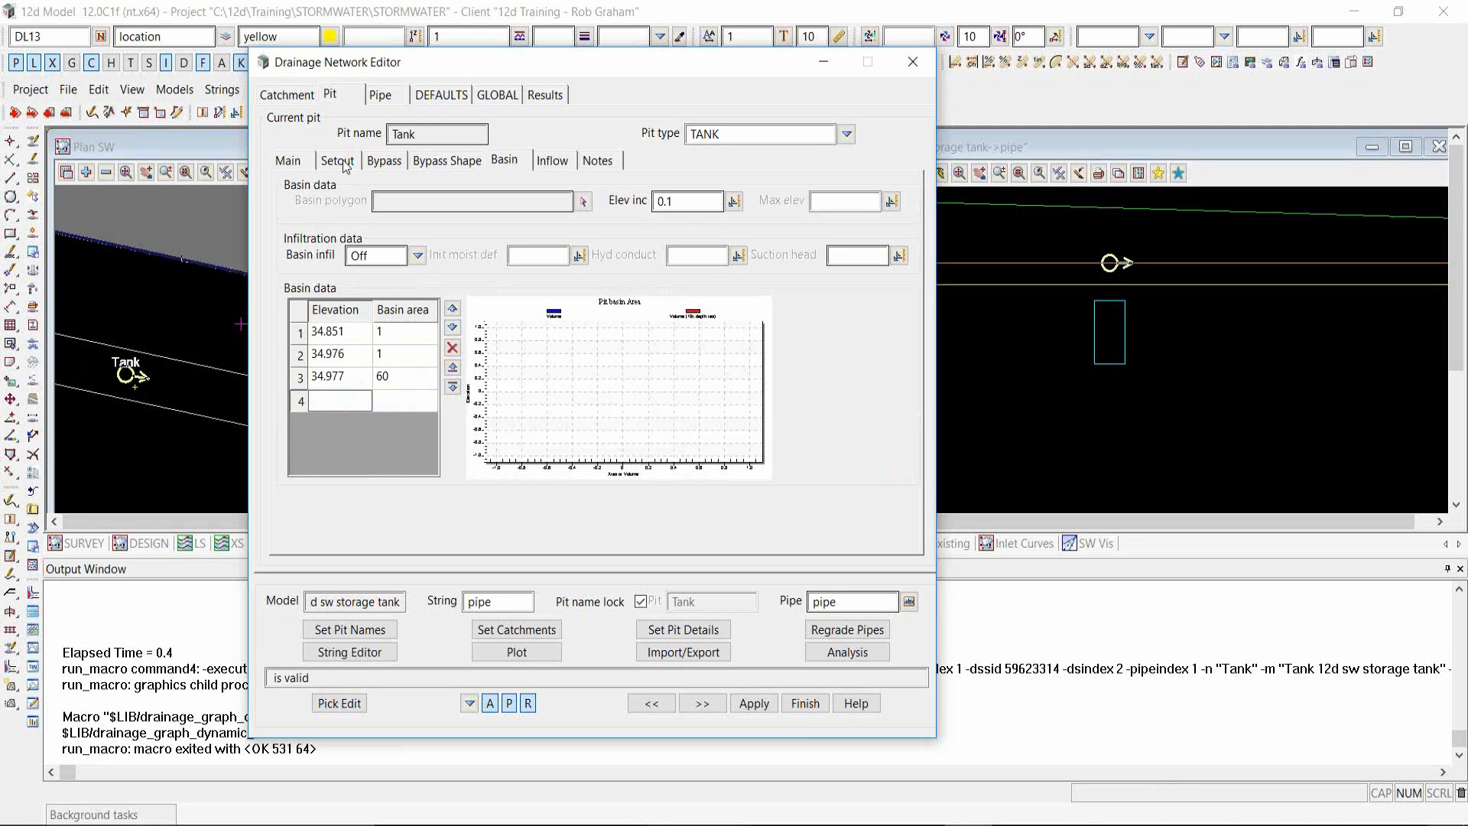
# - Check the tank's cover level and fill the fourth basin row with elevation 36.054 and basin area 60
pyautogui.click(303, 164)
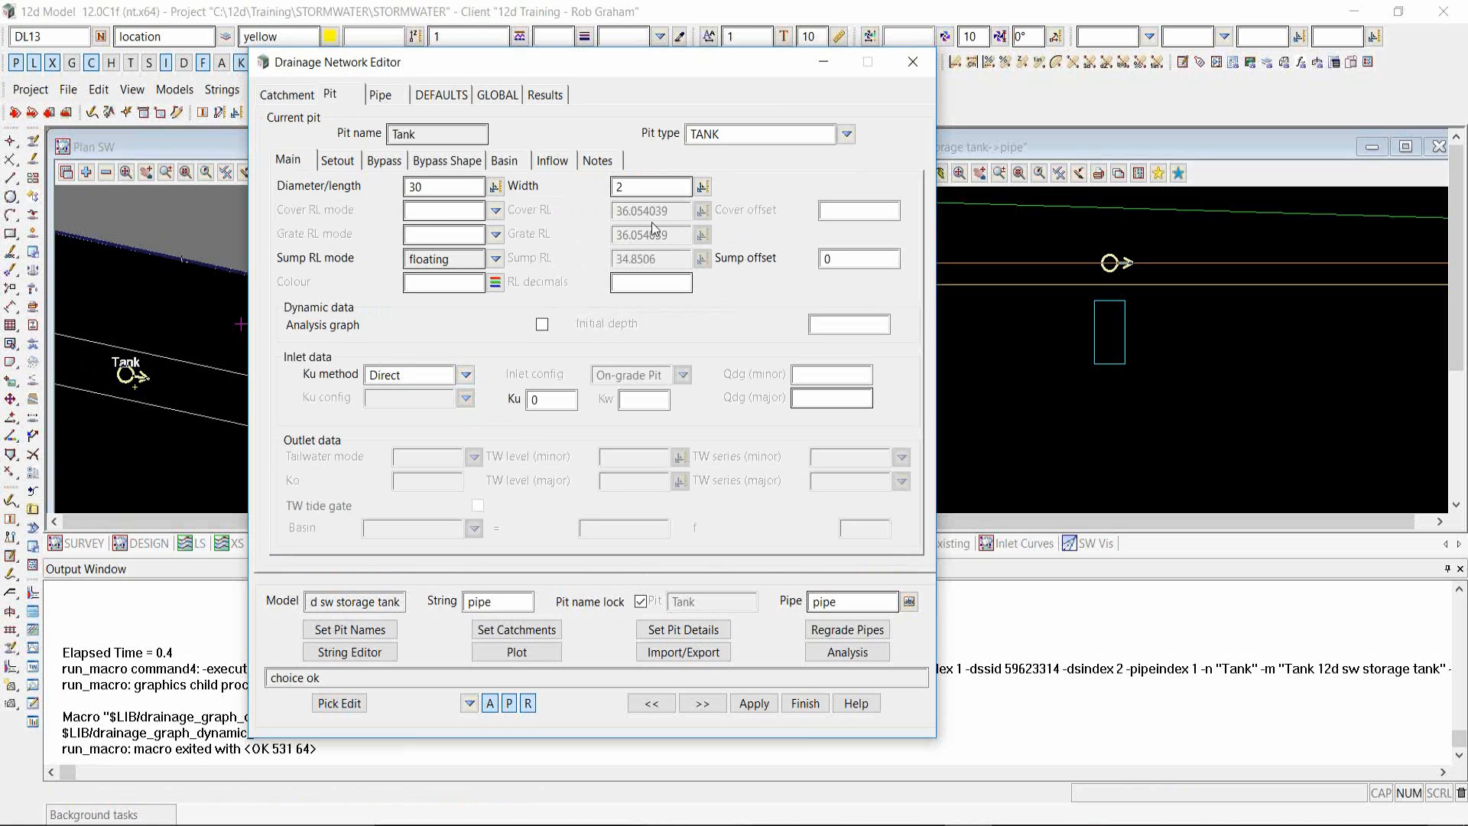
pyautogui.click(436, 166)
pyautogui.click(520, 165)
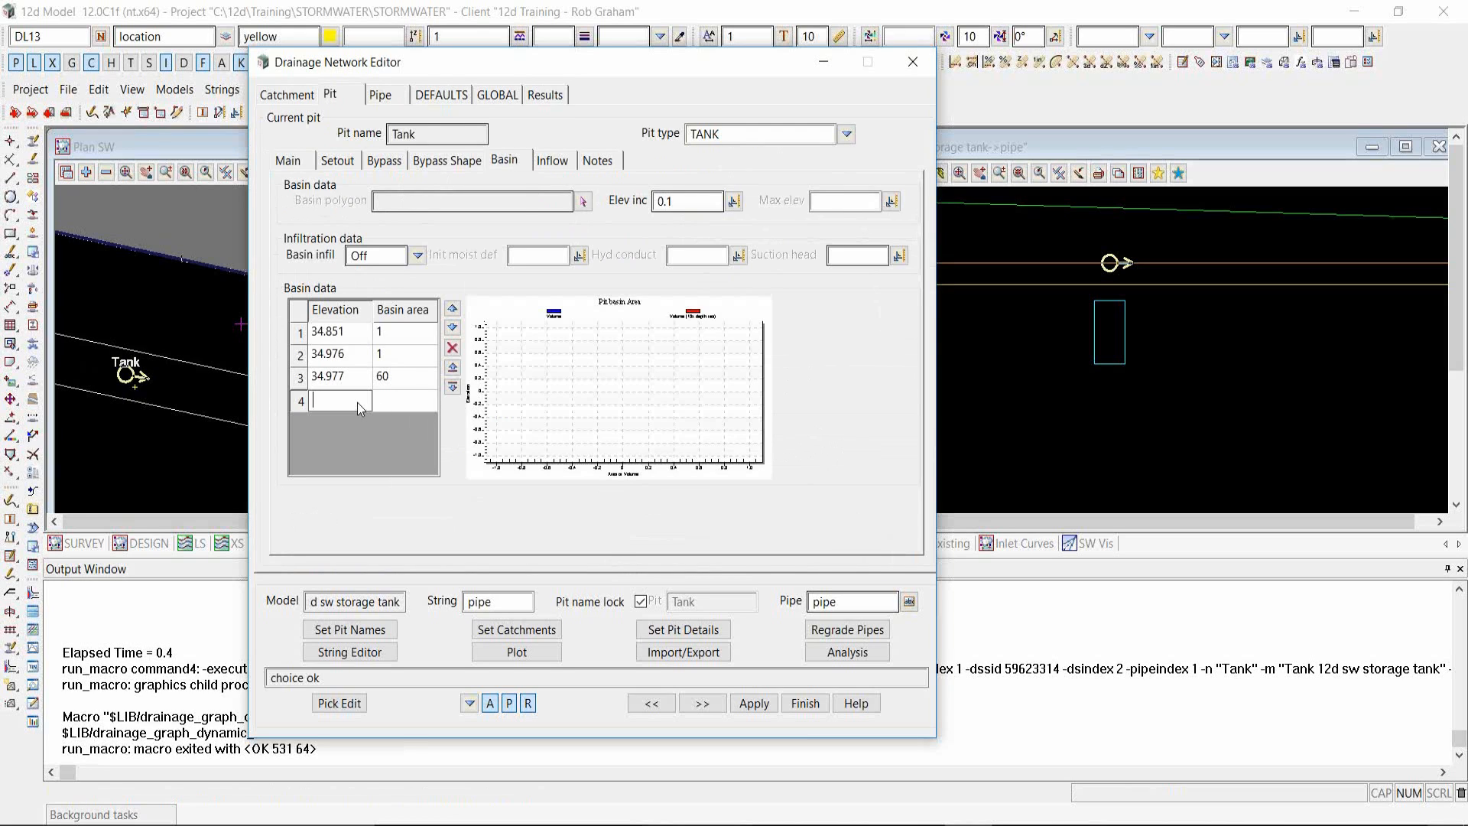
pyautogui.write('36.054')
pyautogui.click(385, 408)
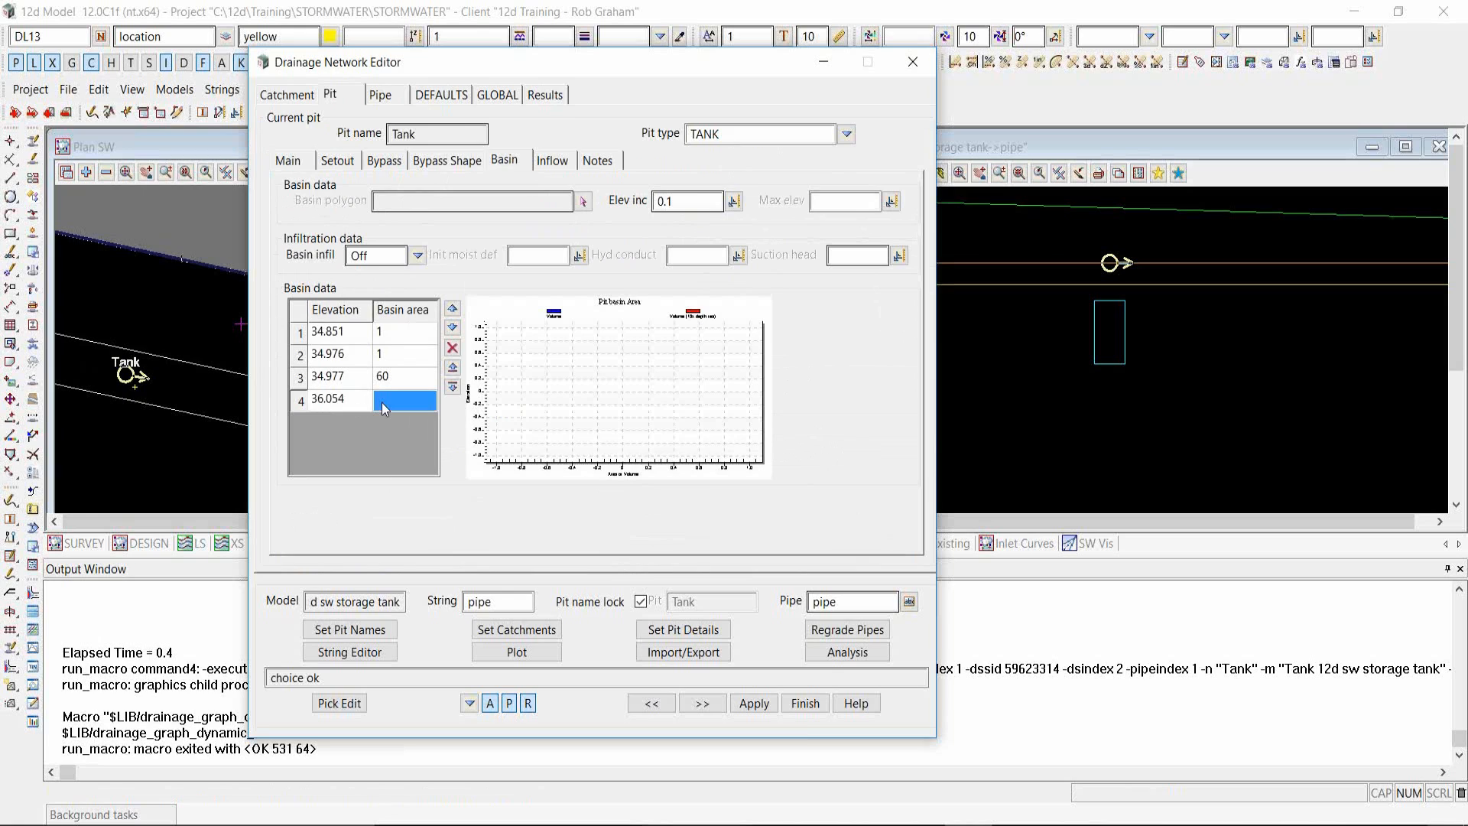
pyautogui.write('60')
pyautogui.press('Tab')
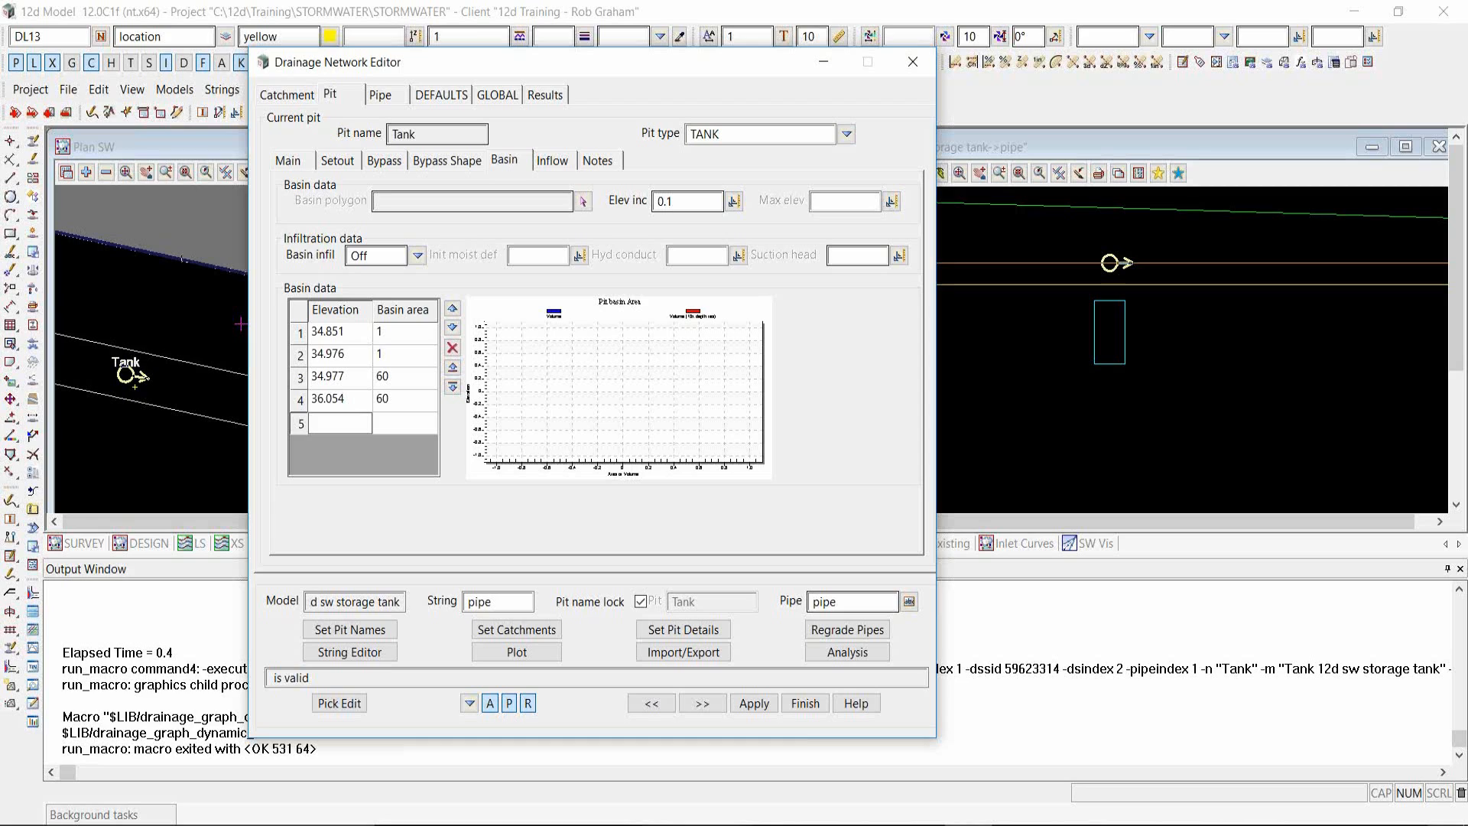
# - Fill the fifth basin row with elevation 36.055 and basin area 1
pyautogui.write('36.055')
pyautogui.click(423, 423)
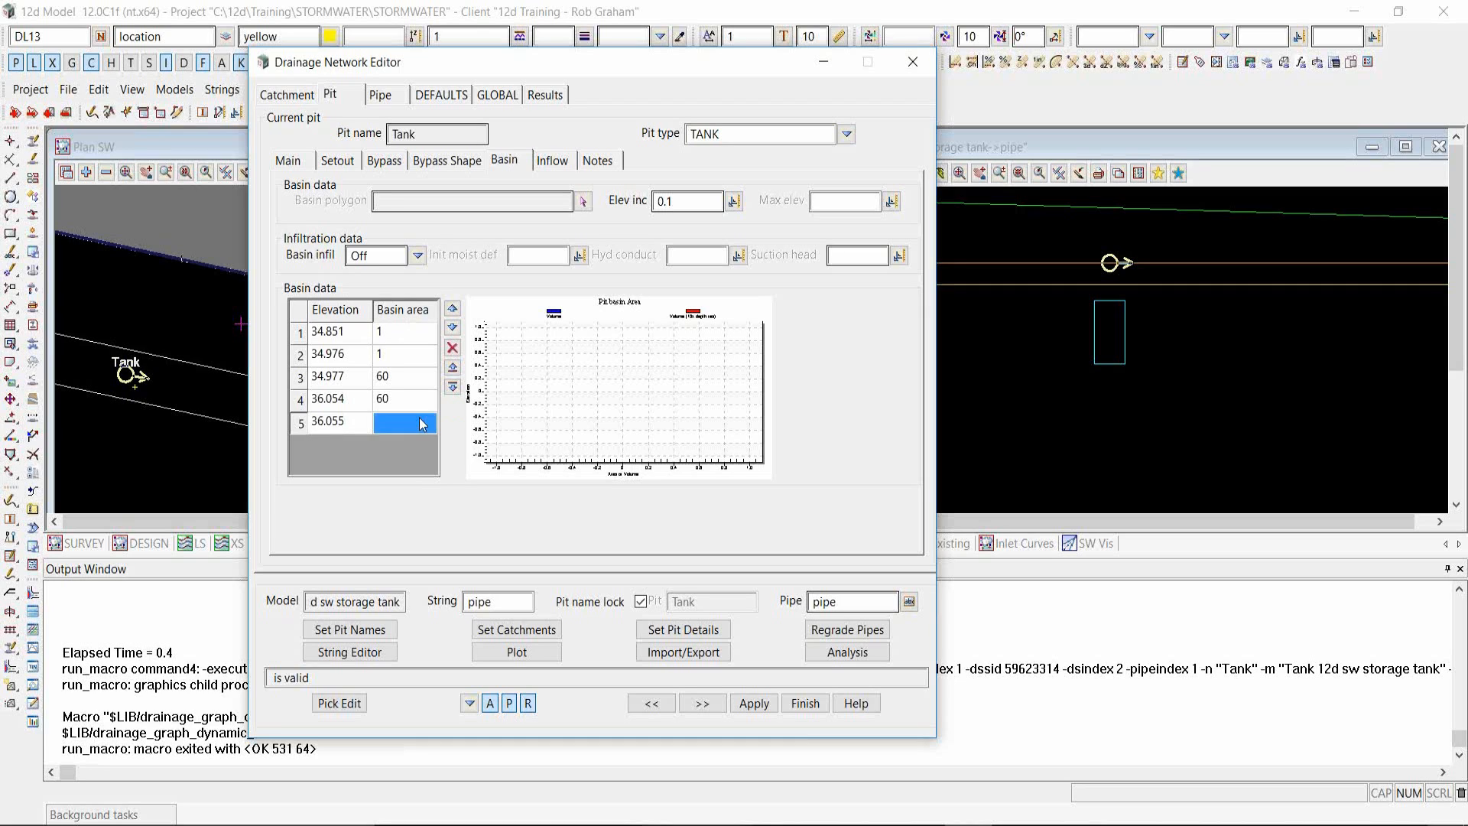
pyautogui.write('1')
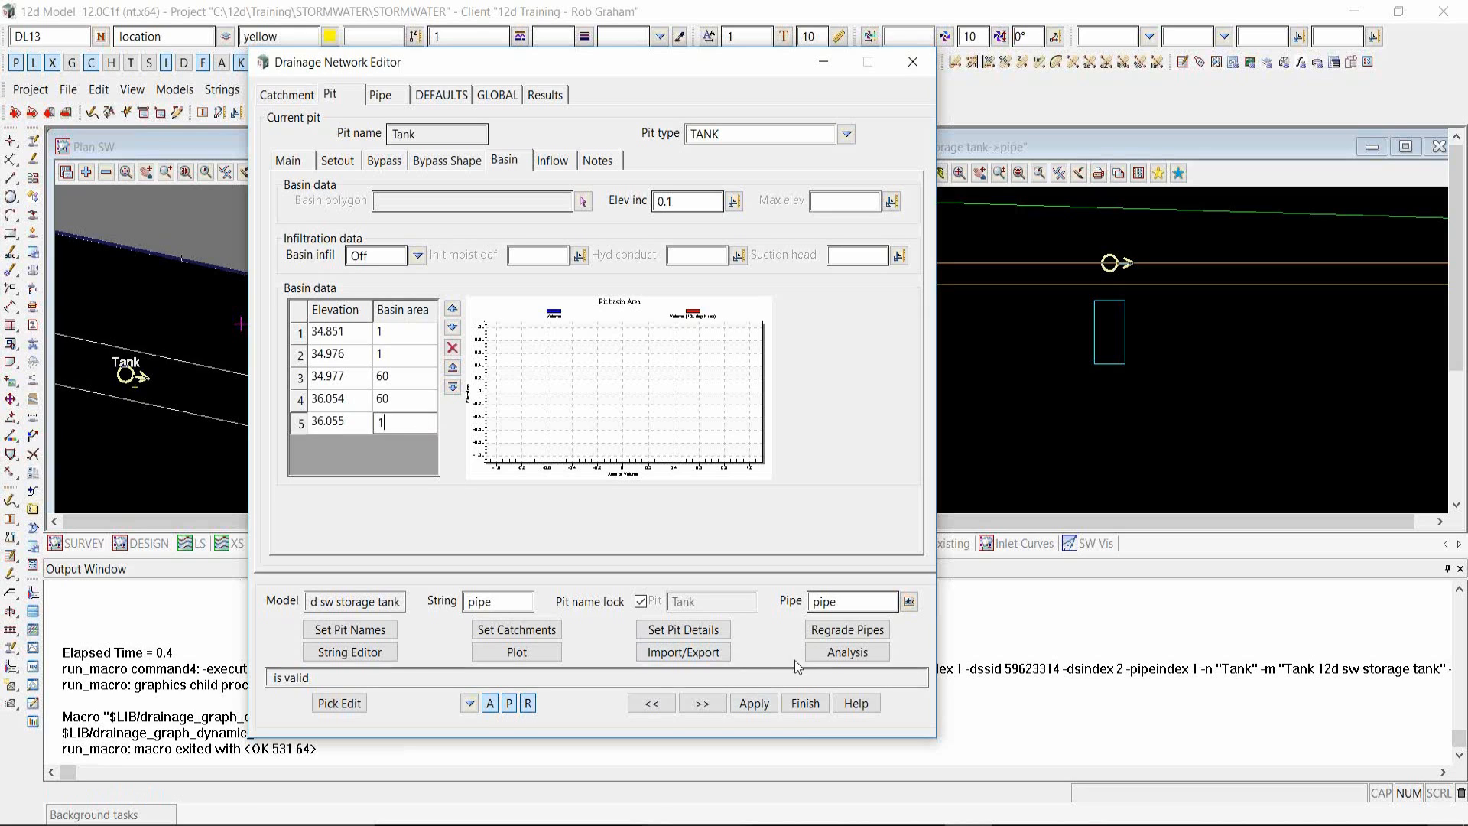
# - Run the drainage analysis for the minor storm with a 100-year recurrence interval and return to the network editor
pyautogui.click(847, 651)
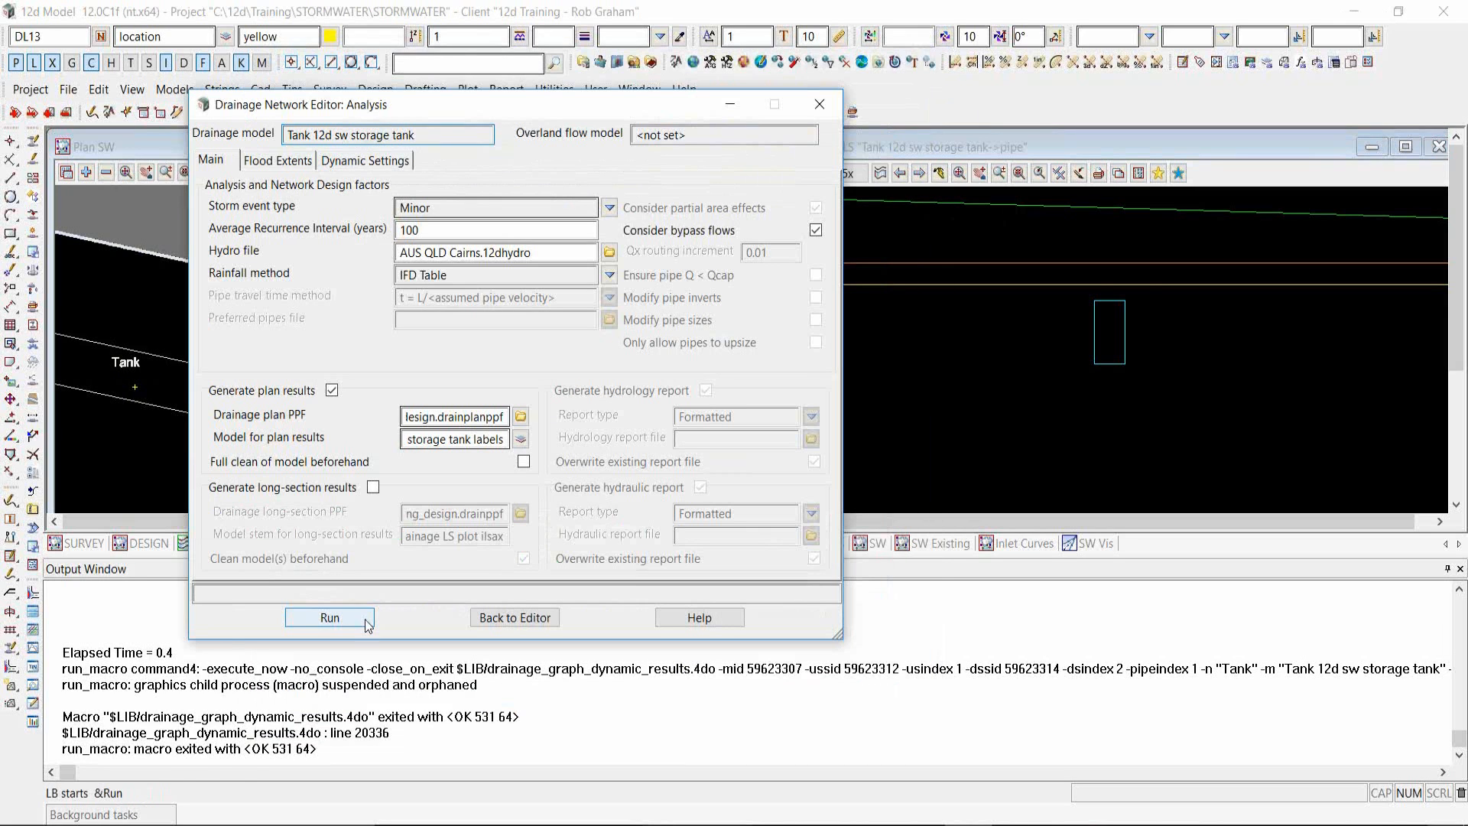
pyautogui.click(367, 622)
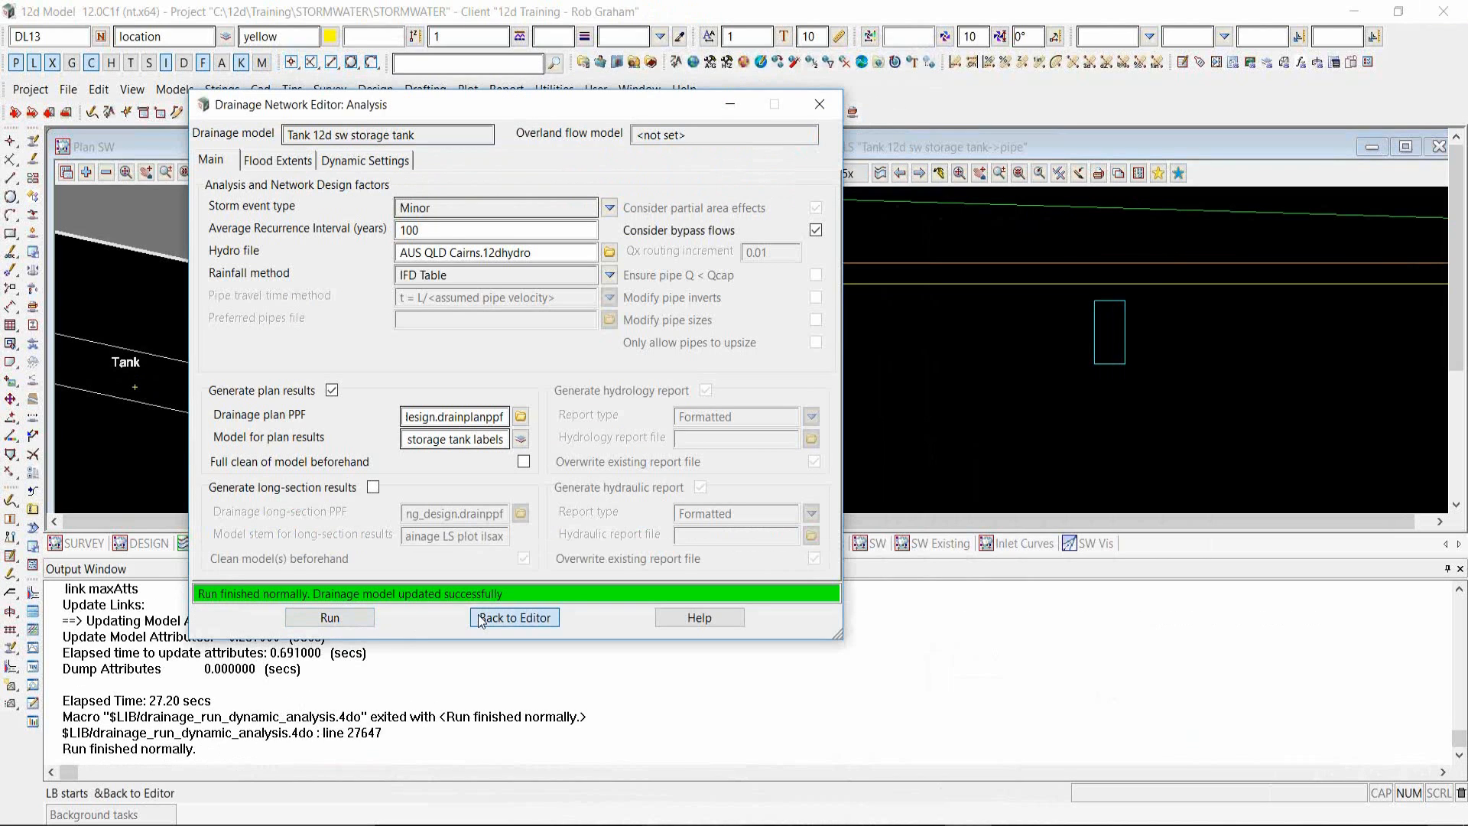
pyautogui.click(482, 618)
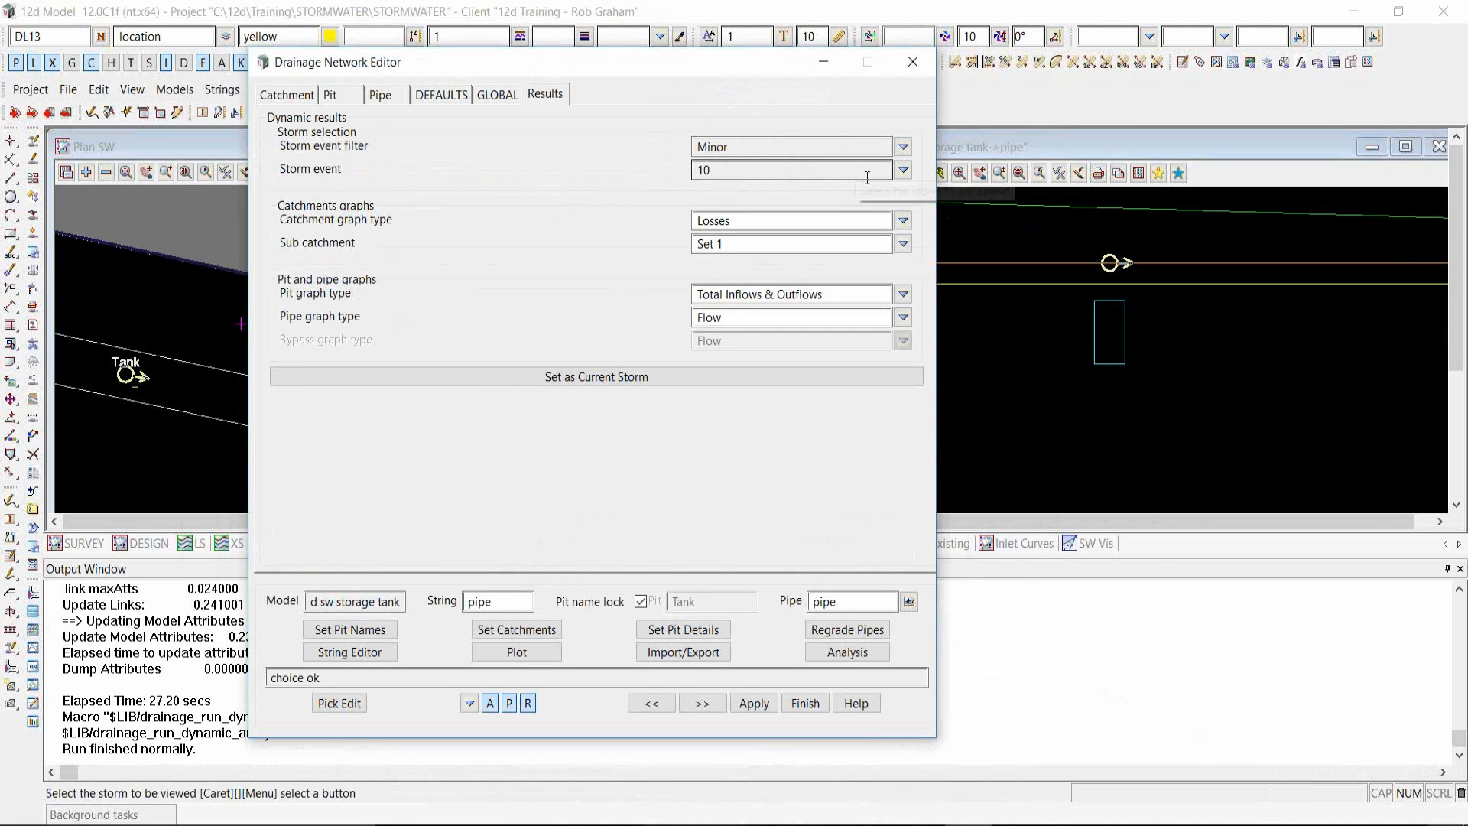
# - Graph the tank's water elevation for all design storms, check the peak levels and close the graph
pyautogui.click(903, 170)
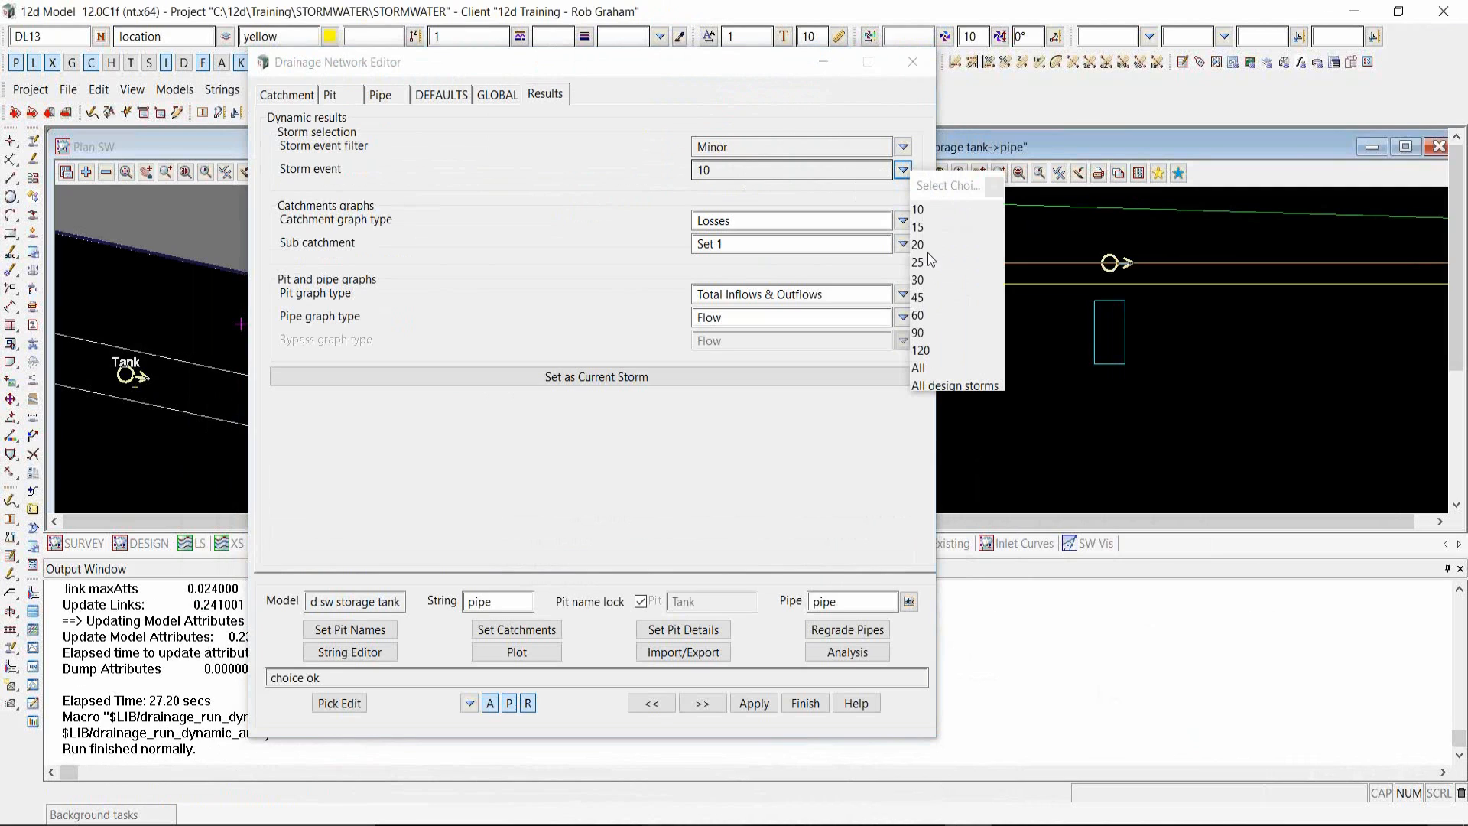
pyautogui.click(961, 387)
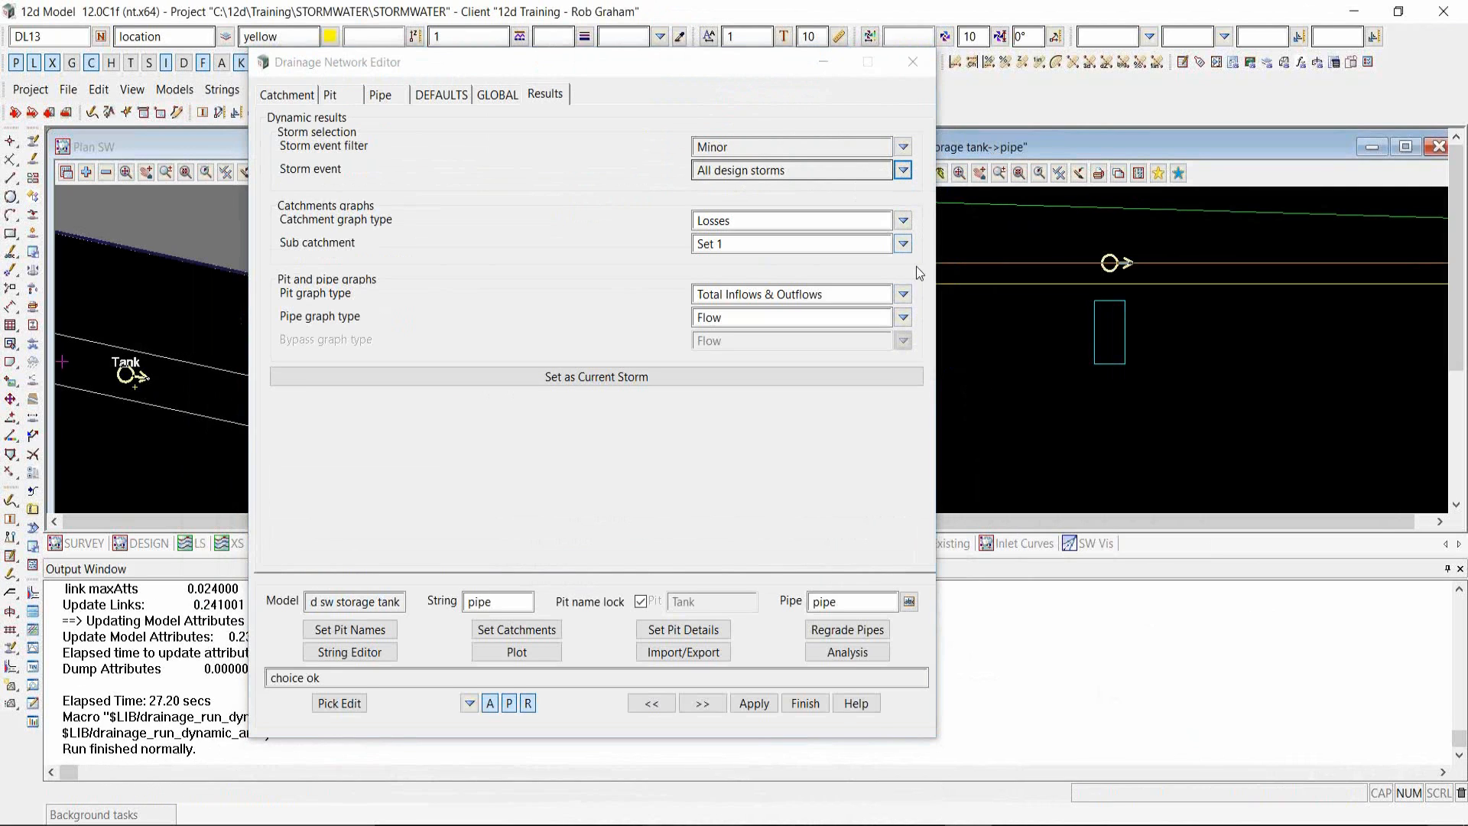
pyautogui.click(904, 294)
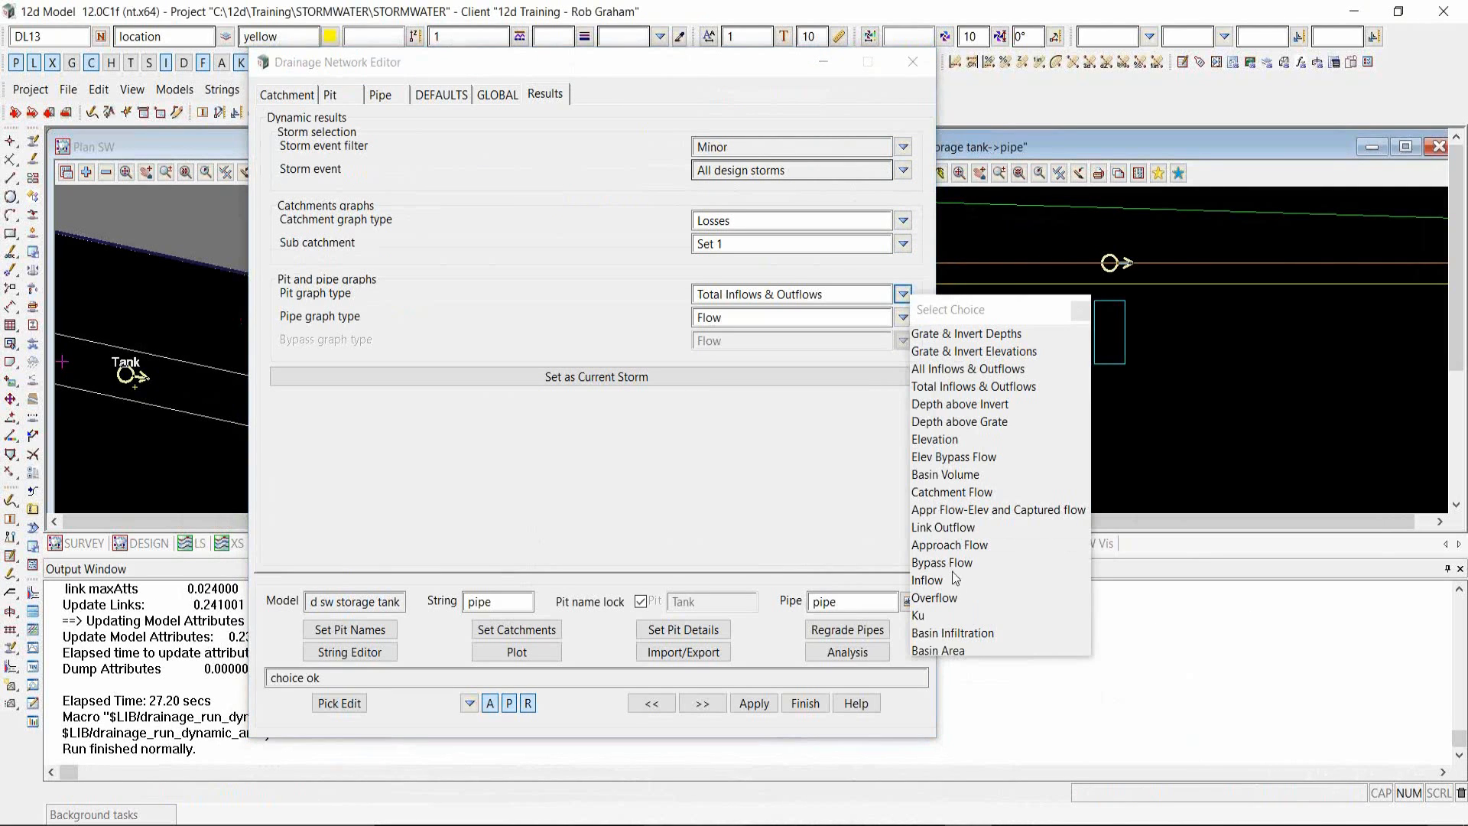
pyautogui.click(948, 441)
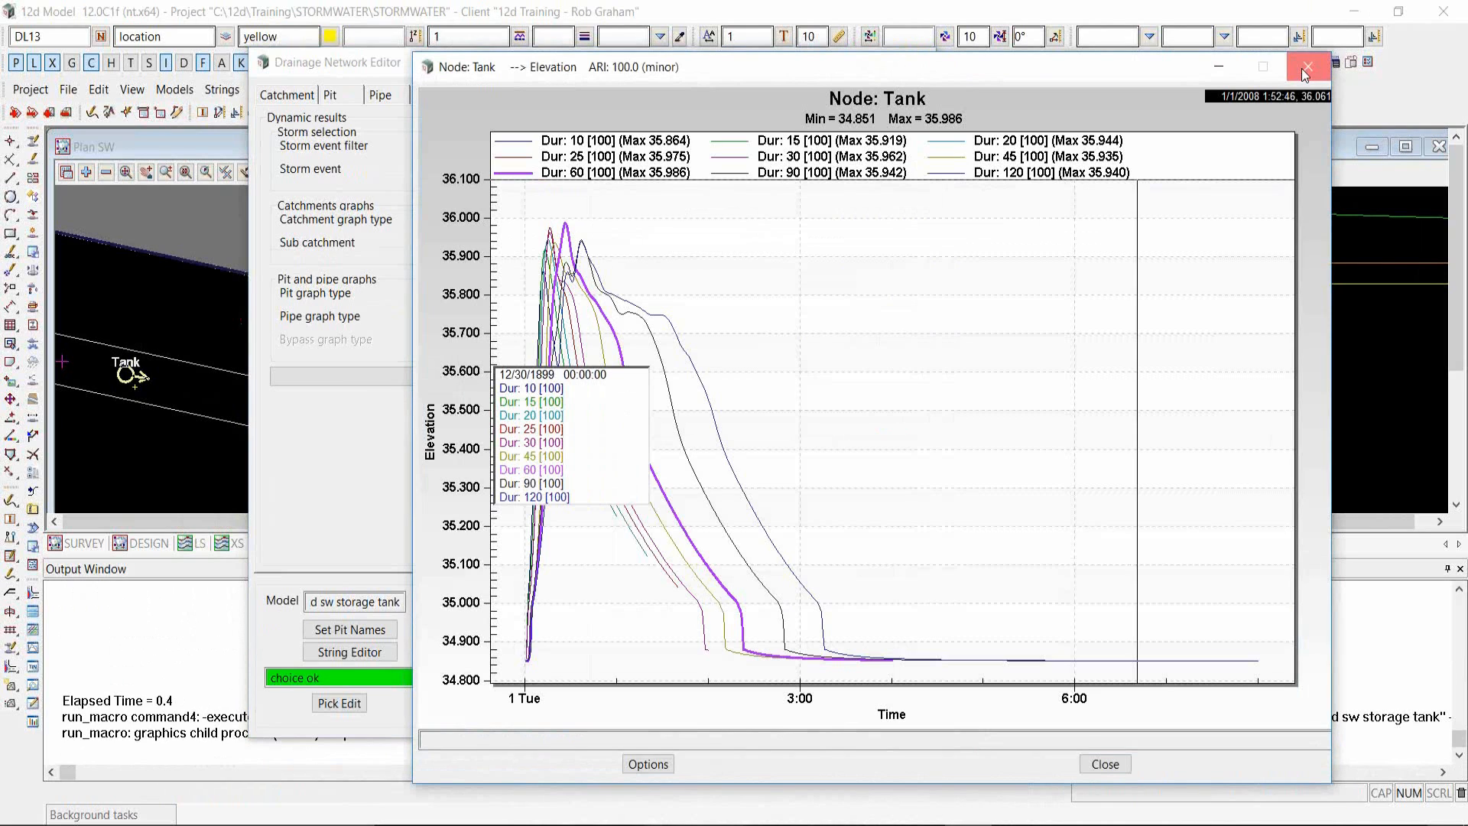
pyautogui.click(1306, 70)
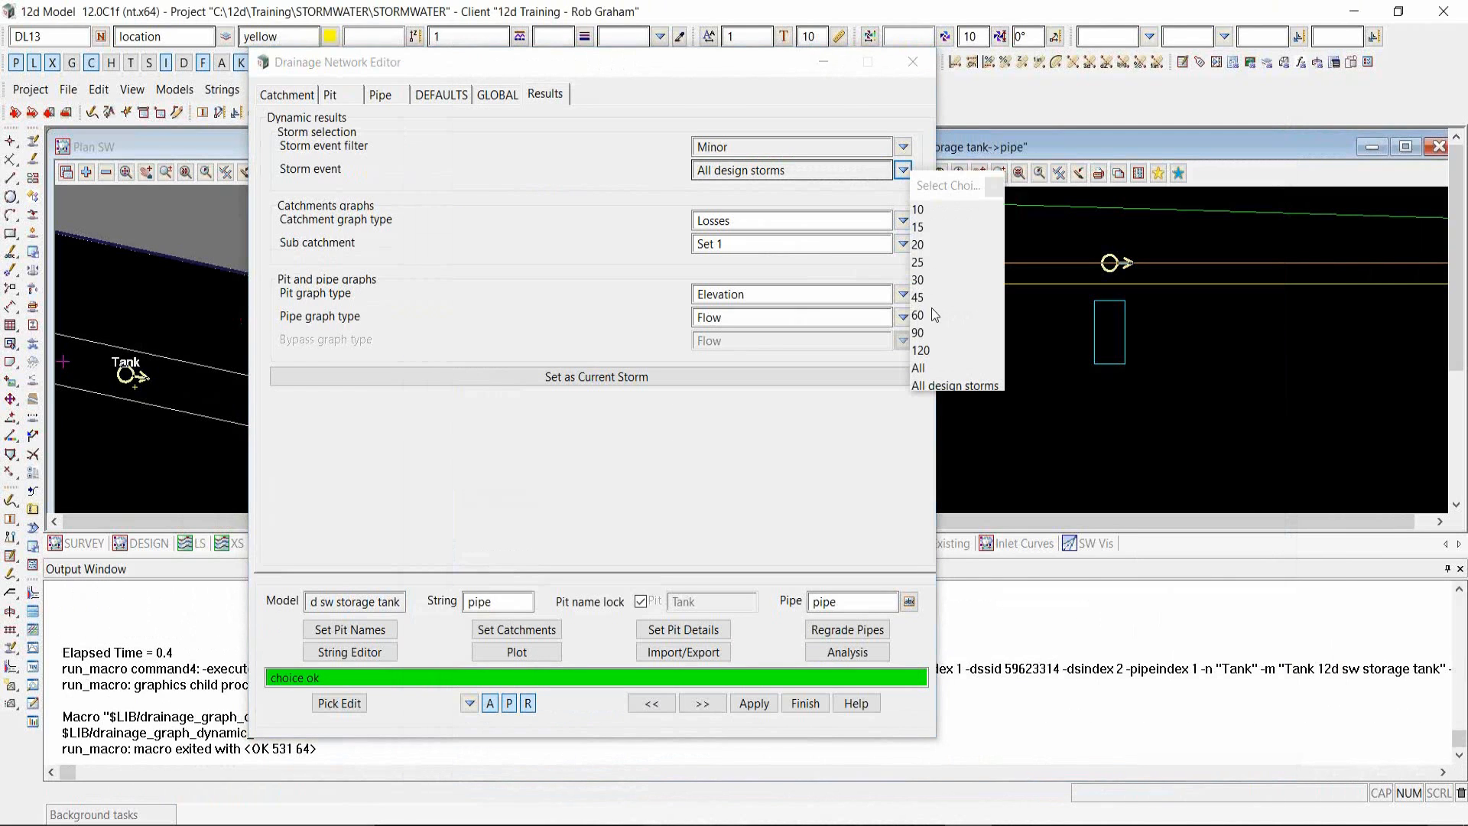
# - Examine the tank's Total Inflows & Outflows graph for storm event 60, then close the graph and the network editor
pyautogui.click(935, 321)
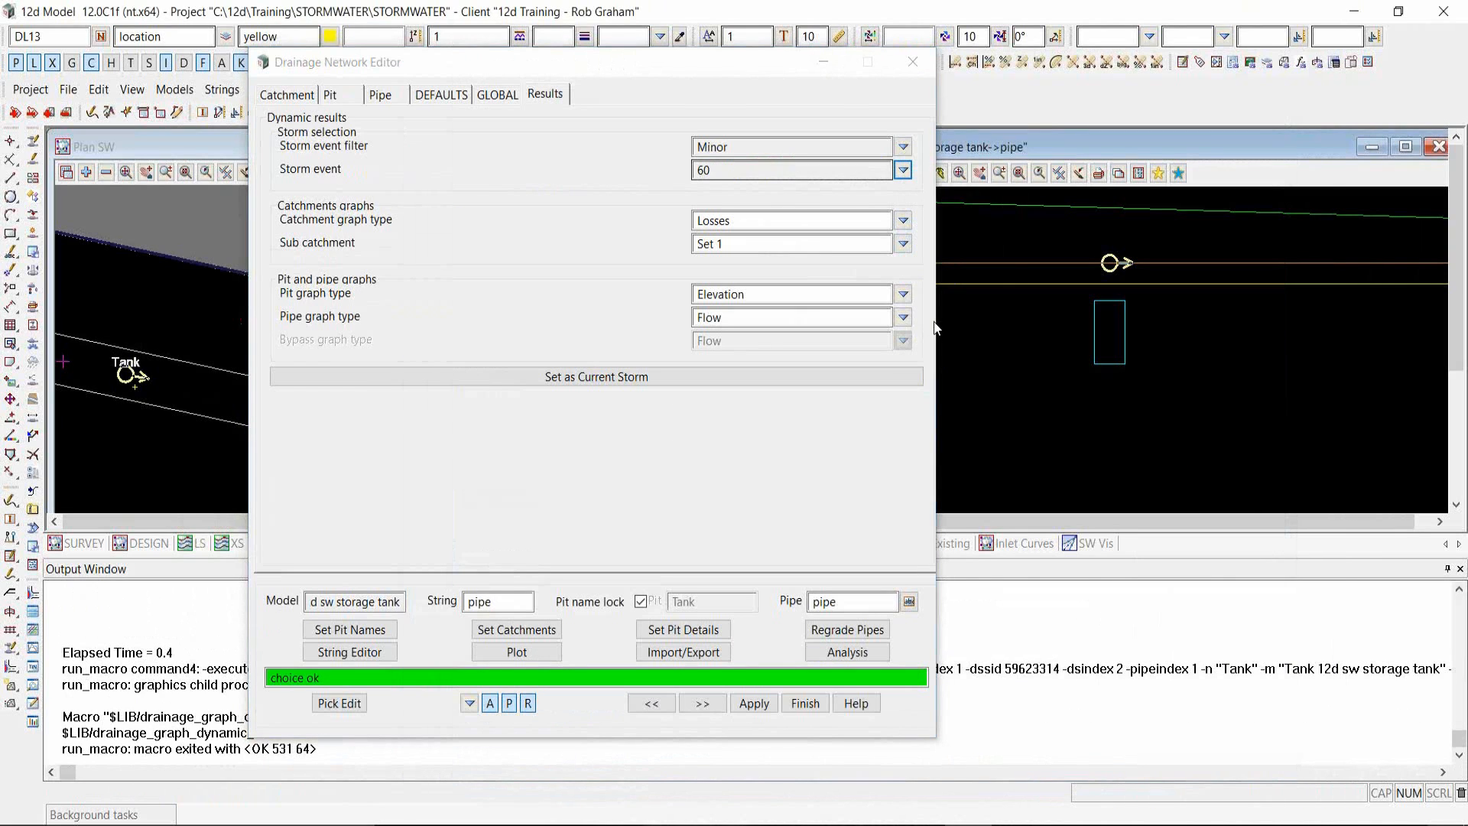
pyautogui.click(903, 295)
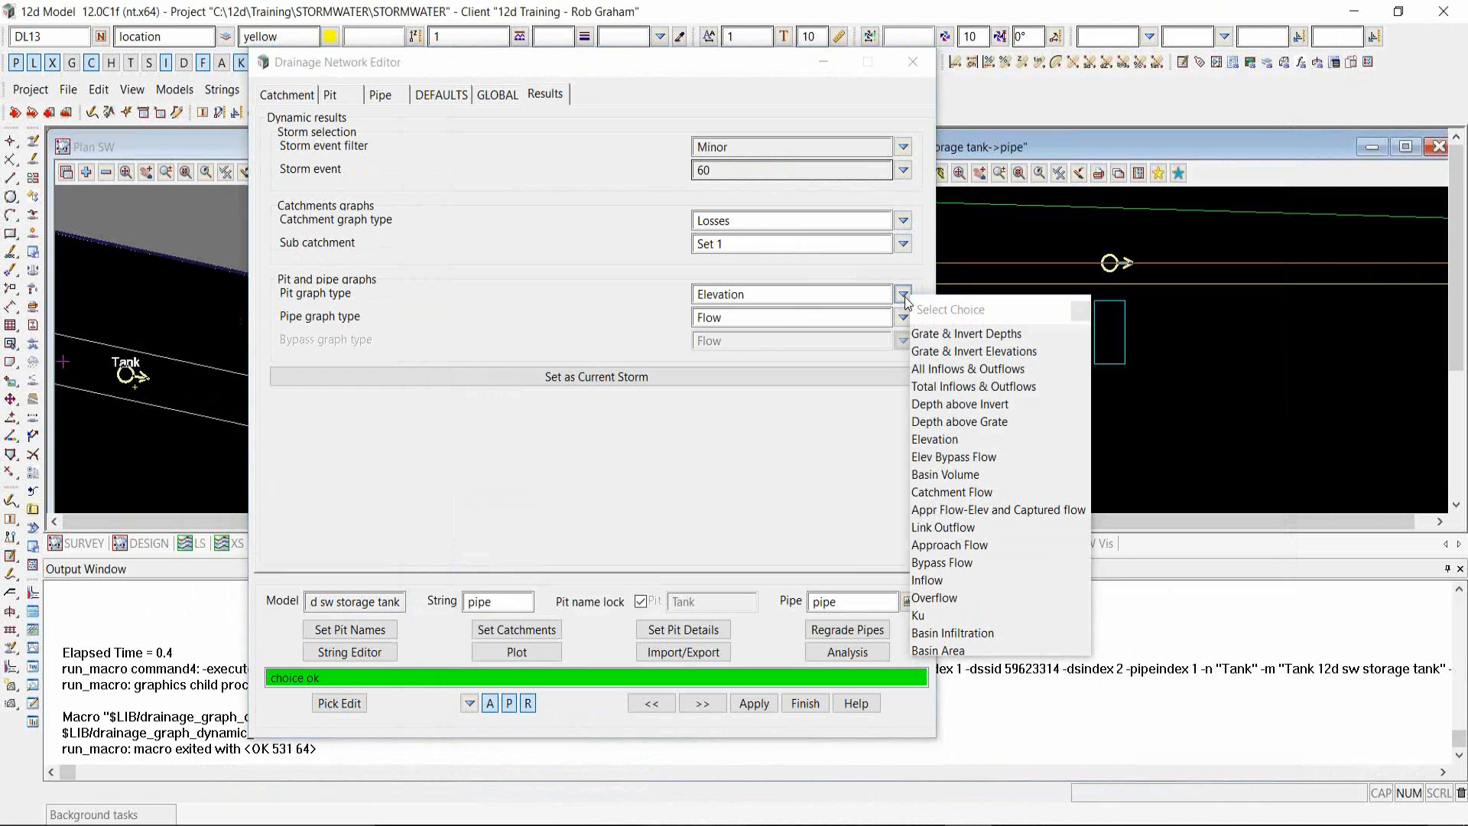
pyautogui.click(954, 387)
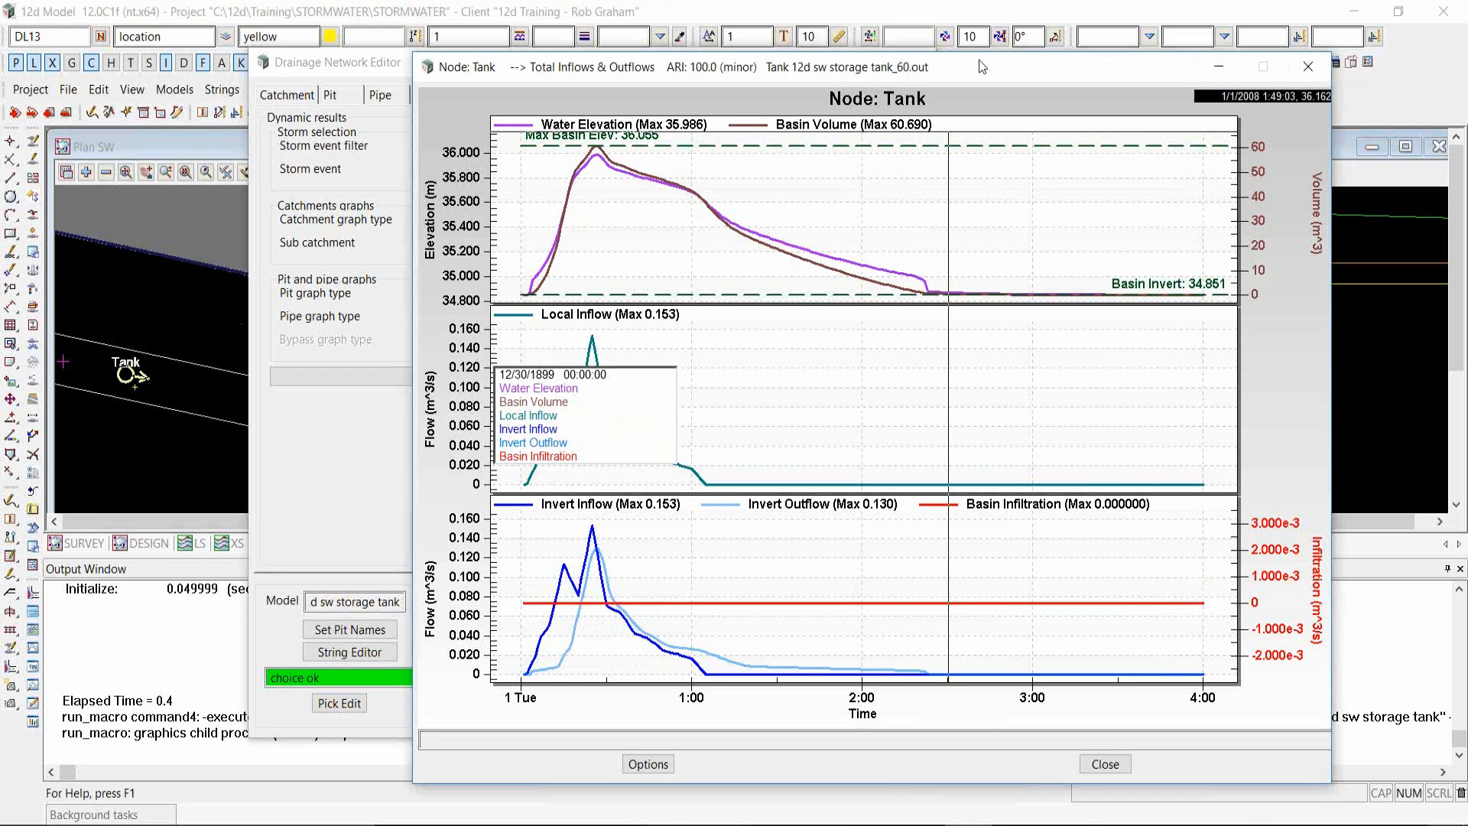
pyautogui.moveTo(980, 63); pyautogui.dragTo(836, 153)
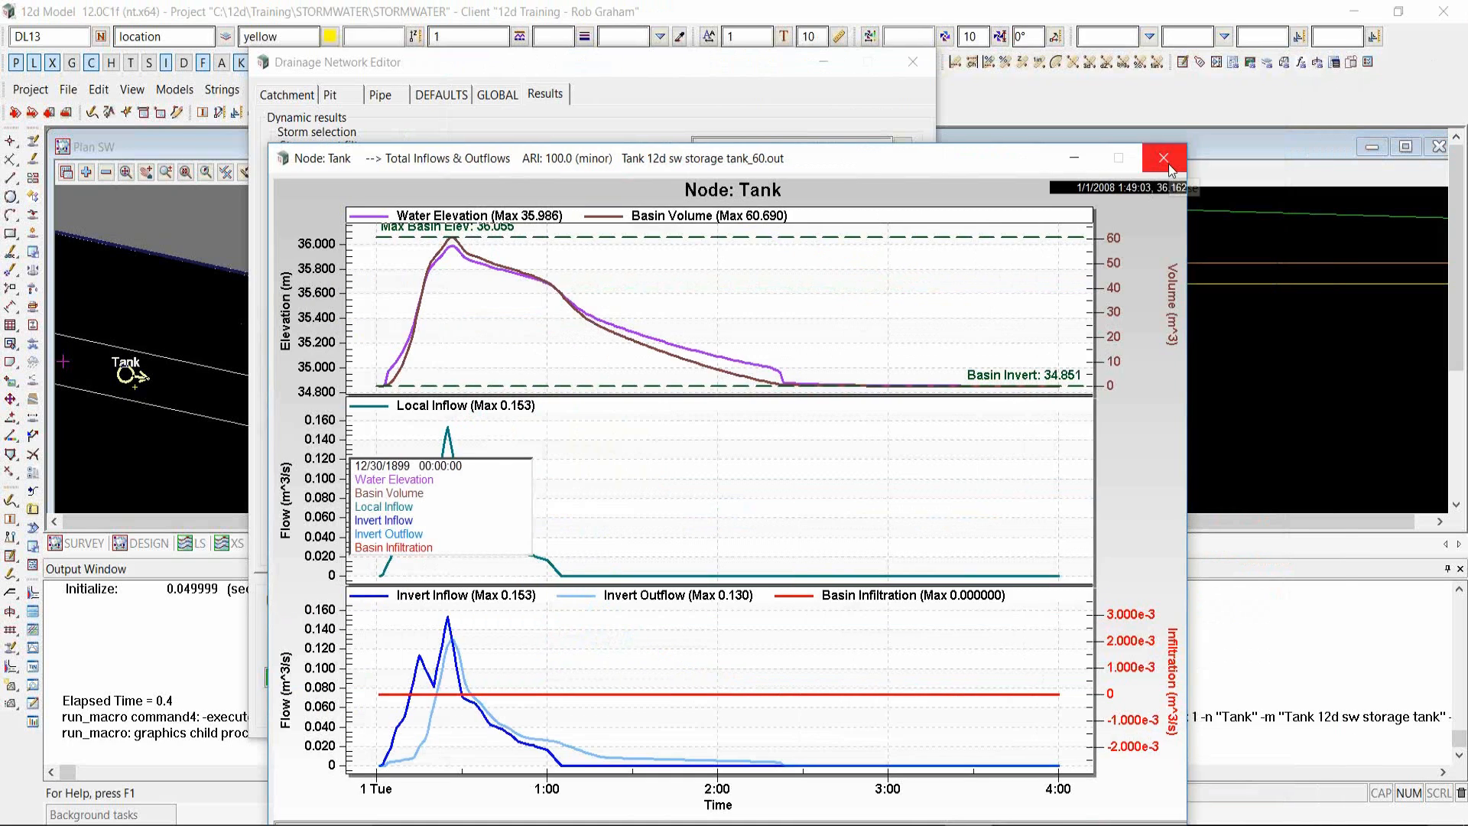
pyautogui.click(1164, 158)
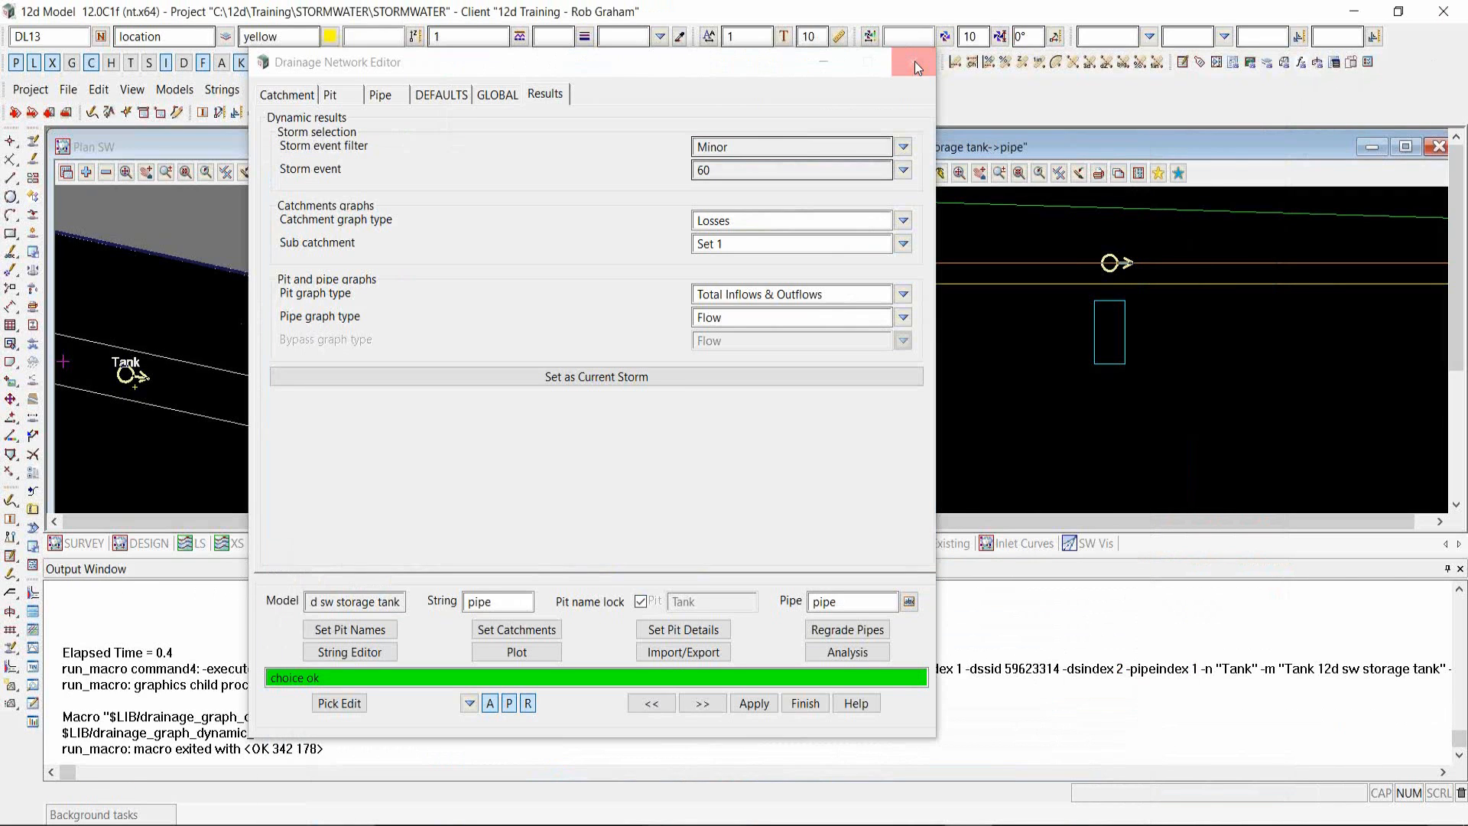
pyautogui.click(916, 64)
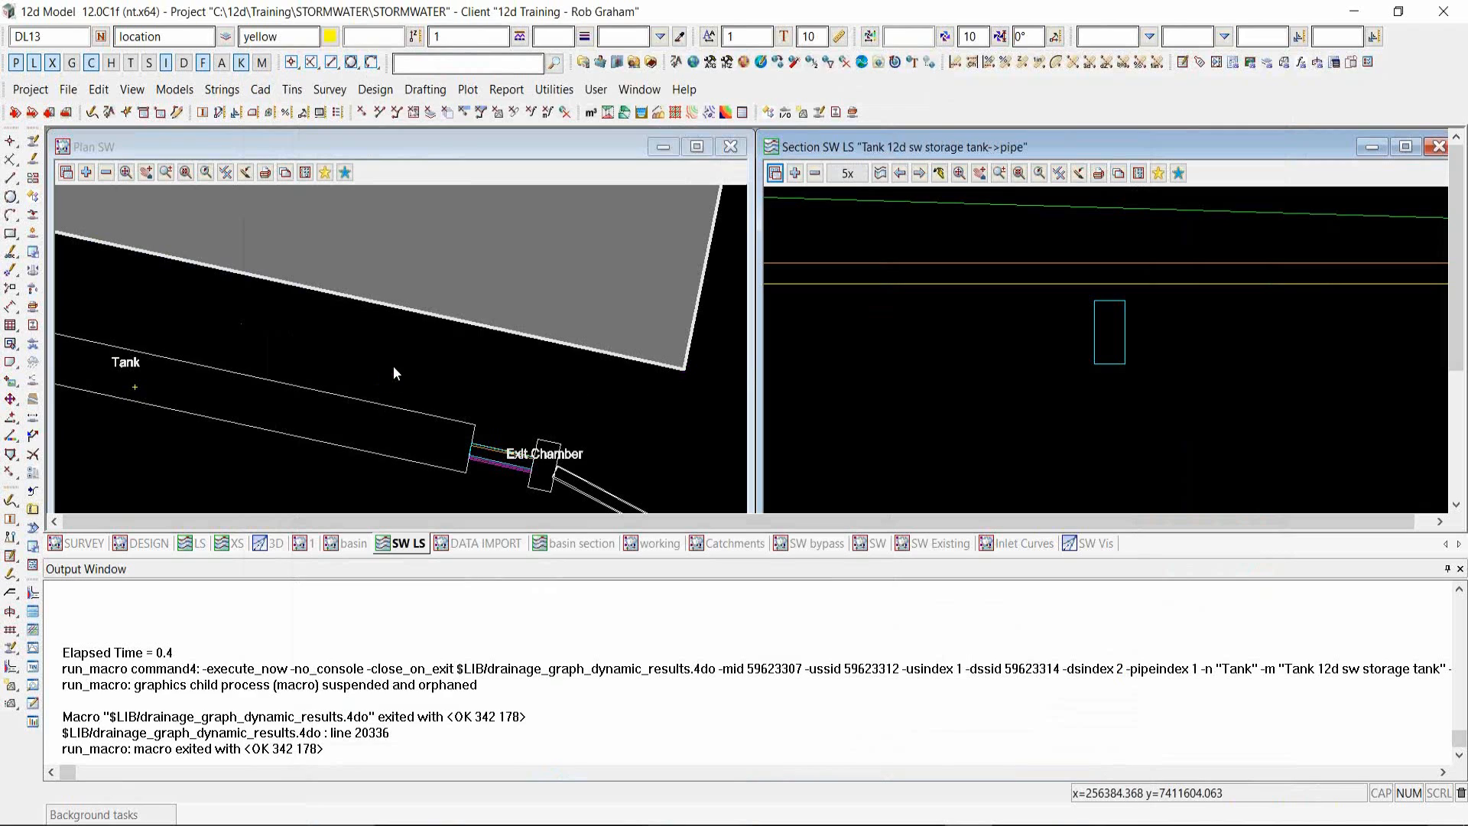
# - Start copying project models, with the STORMWATER project as the source
pyautogui.scroll(-4, 396, 358)
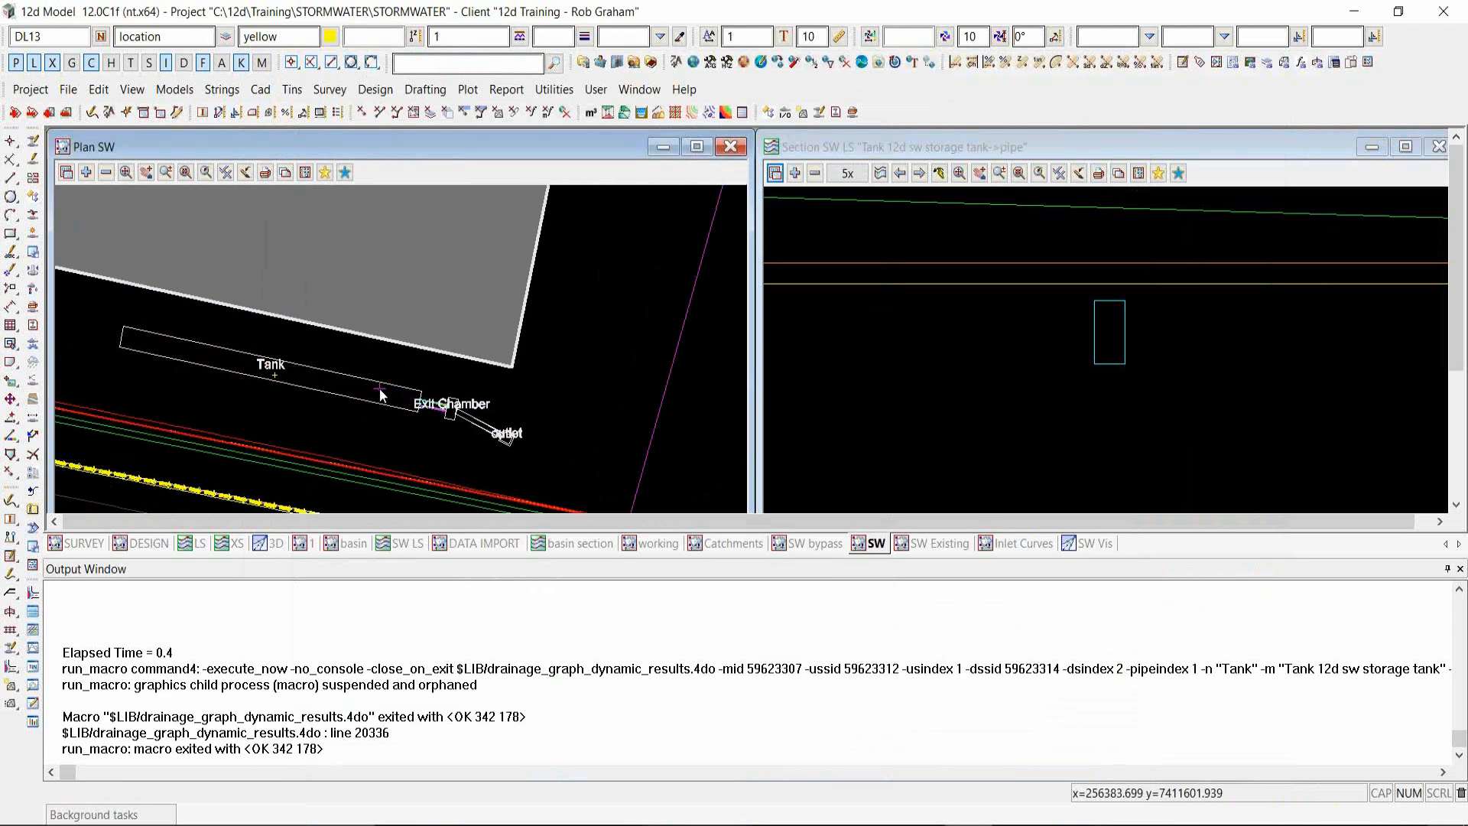
pyautogui.click(171, 93)
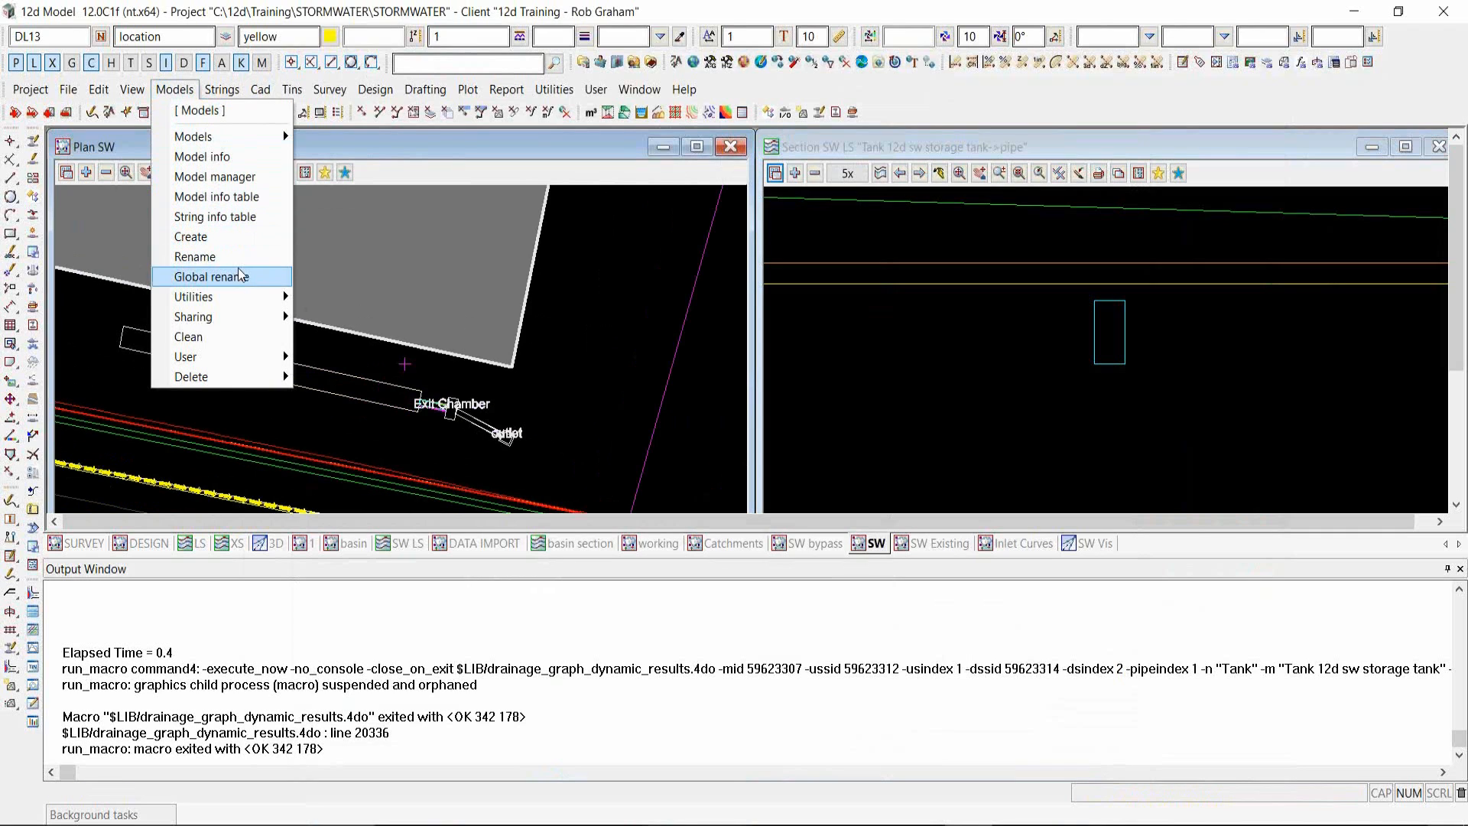
pyautogui.moveTo(267, 297)
pyautogui.click(393, 364)
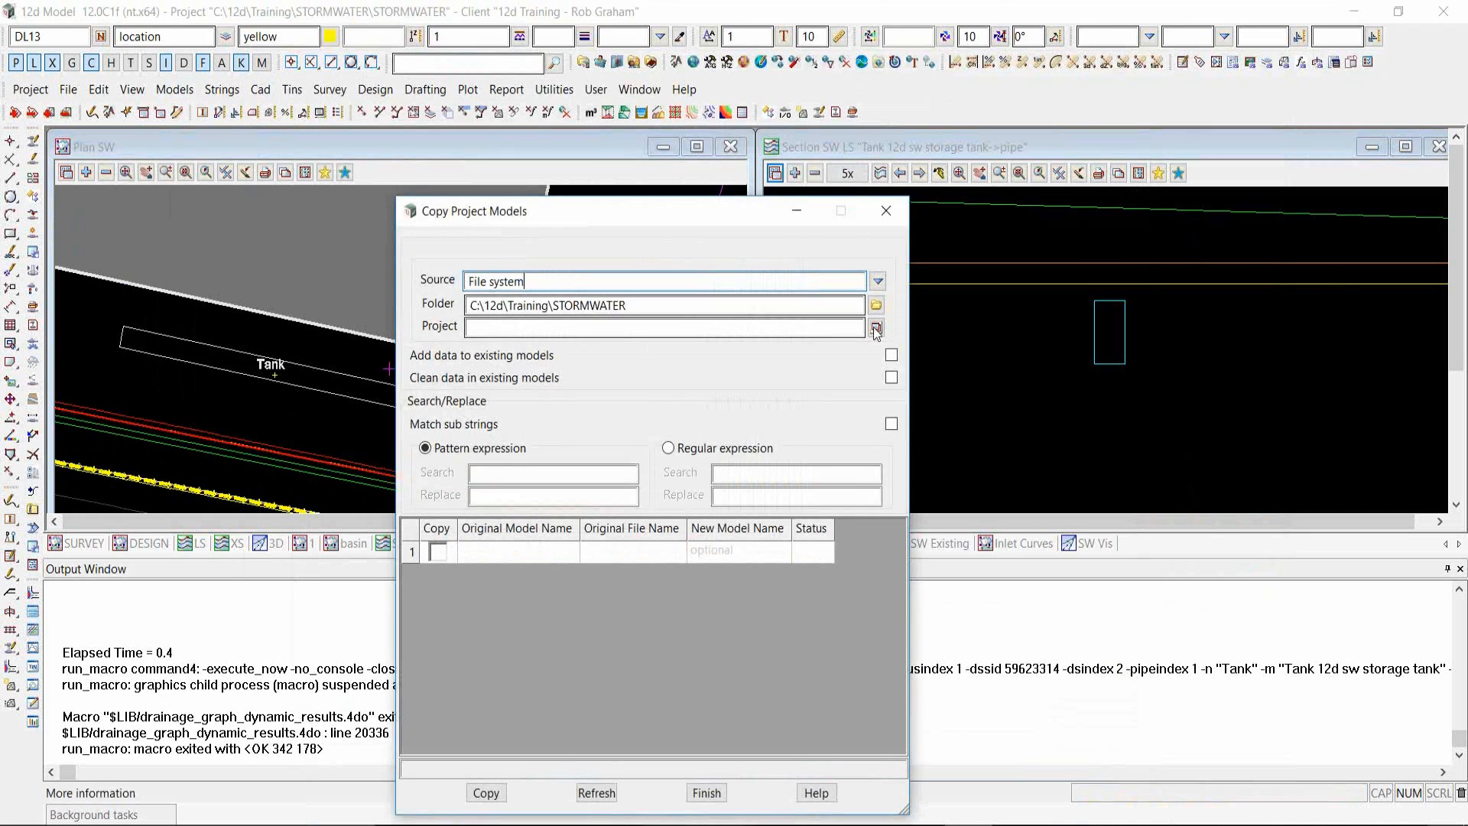
pyautogui.click(875, 328)
pyautogui.doubleClick(938, 383)
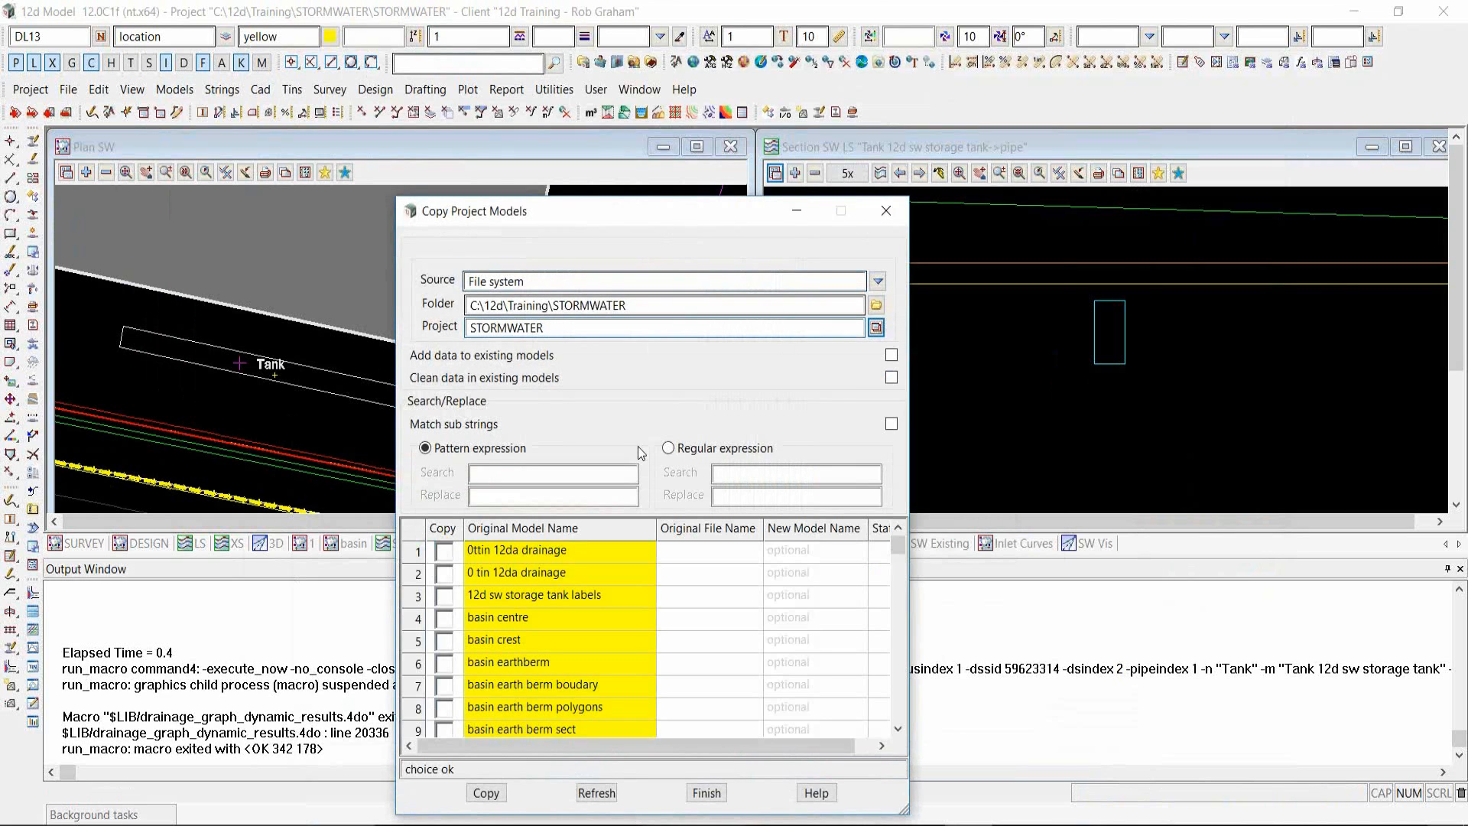
# - Copy the Tank 12d sw storage tank model under the new model name BC storage
pyautogui.scroll(-9, 694, 645)
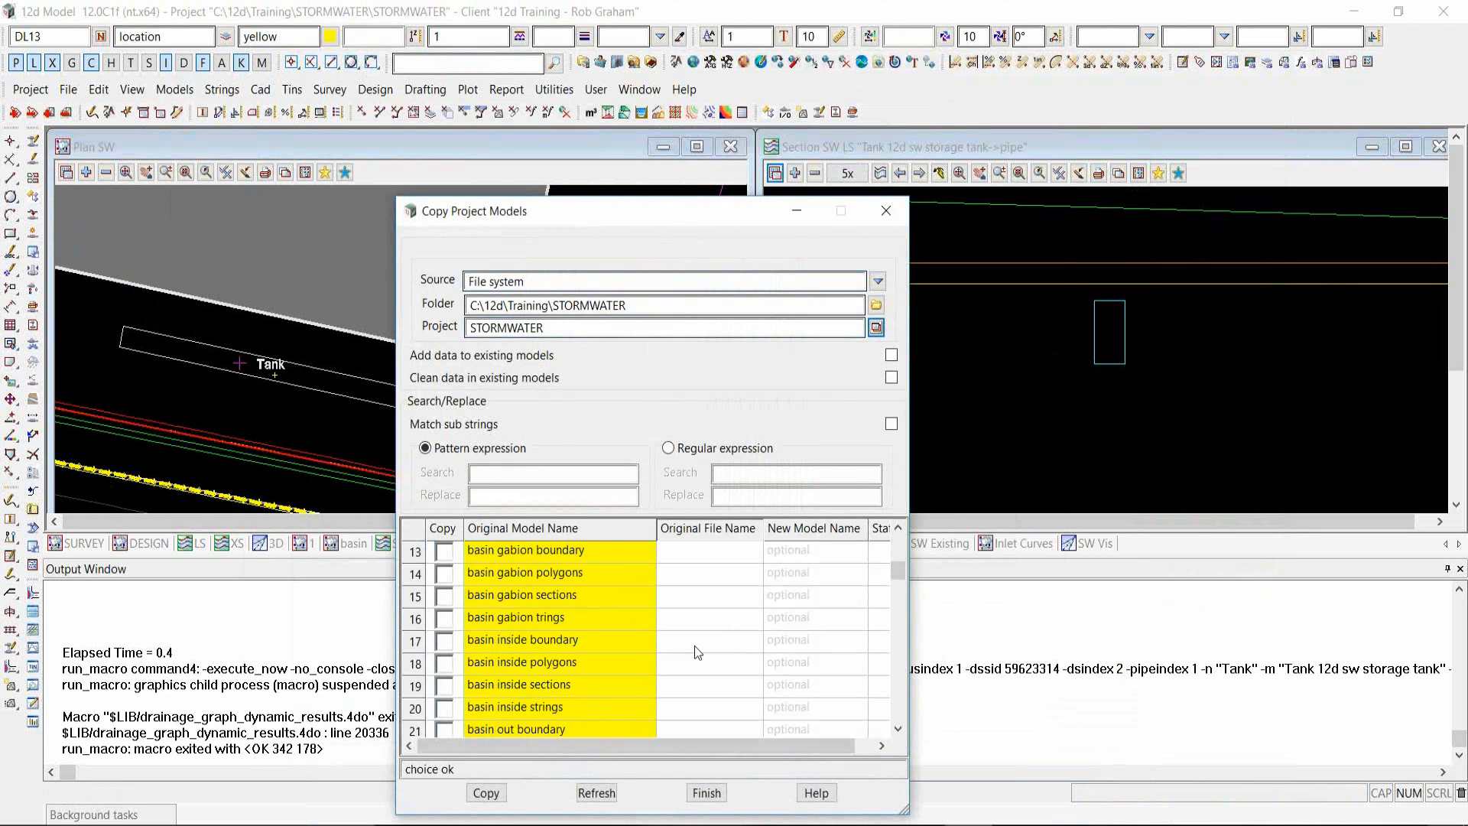
pyautogui.scroll(-9, 695, 645)
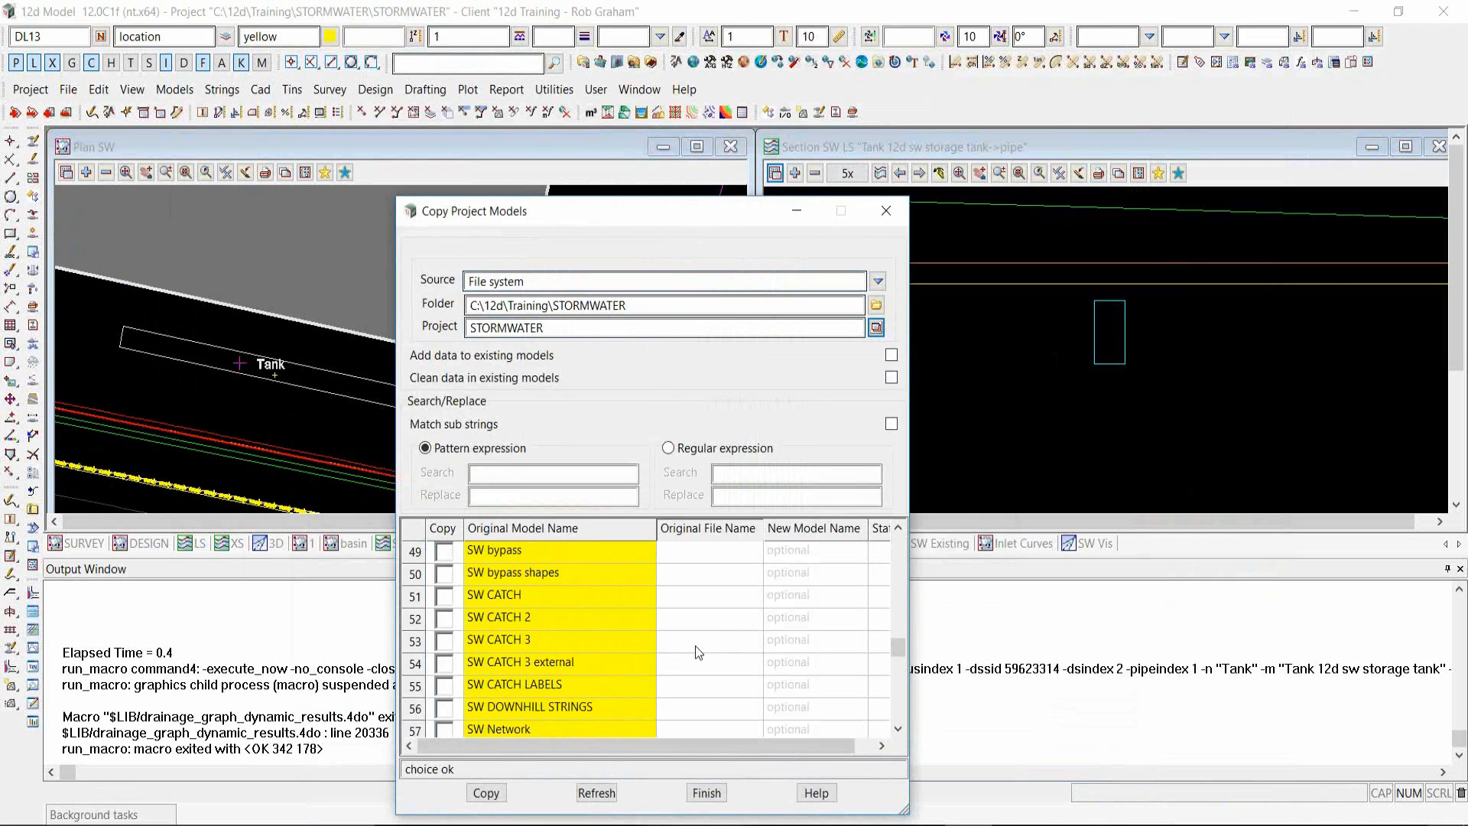
pyautogui.scroll(-6, 695, 645)
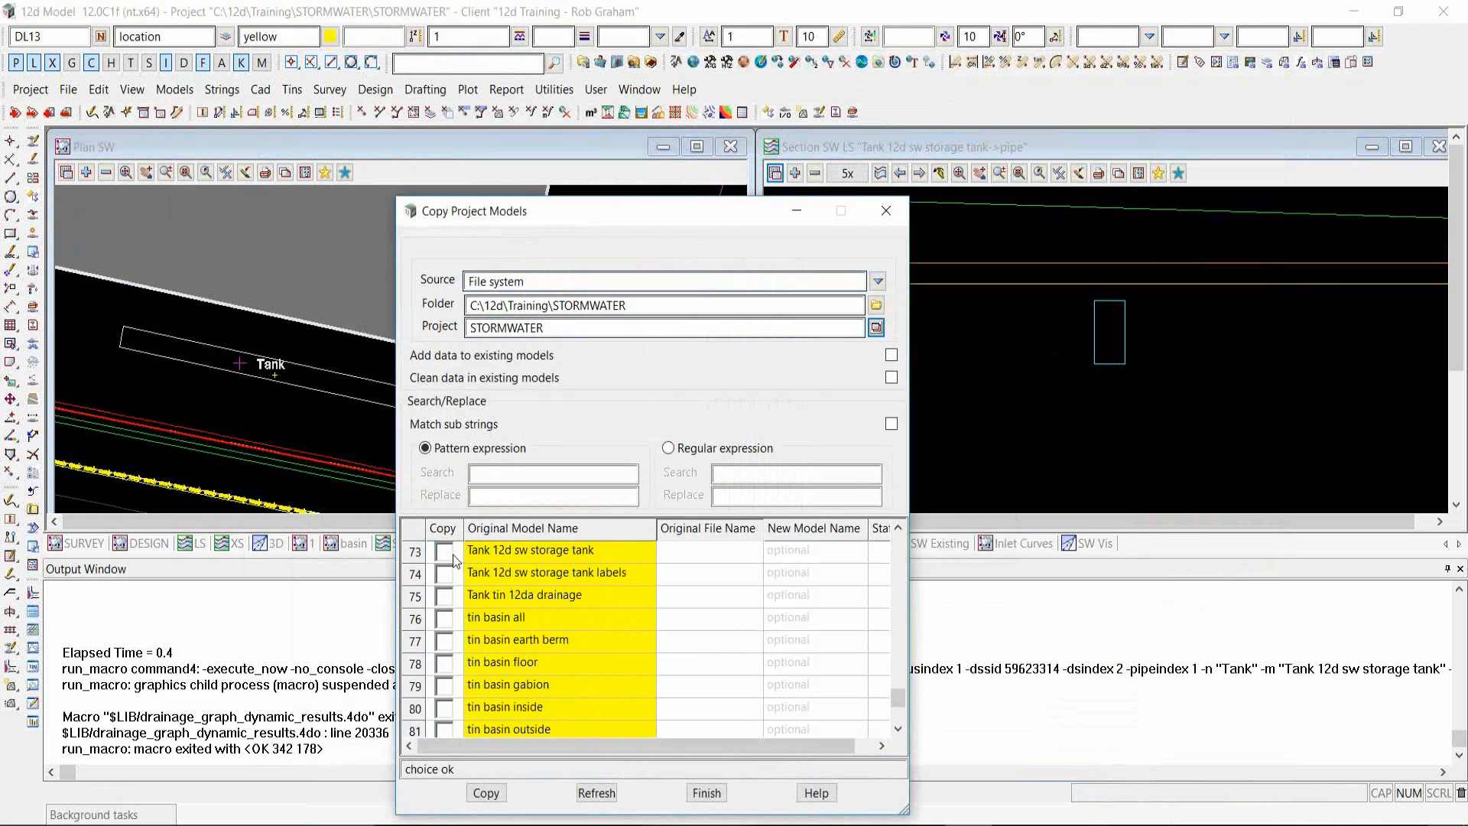
pyautogui.click(444, 551)
pyautogui.click(779, 552)
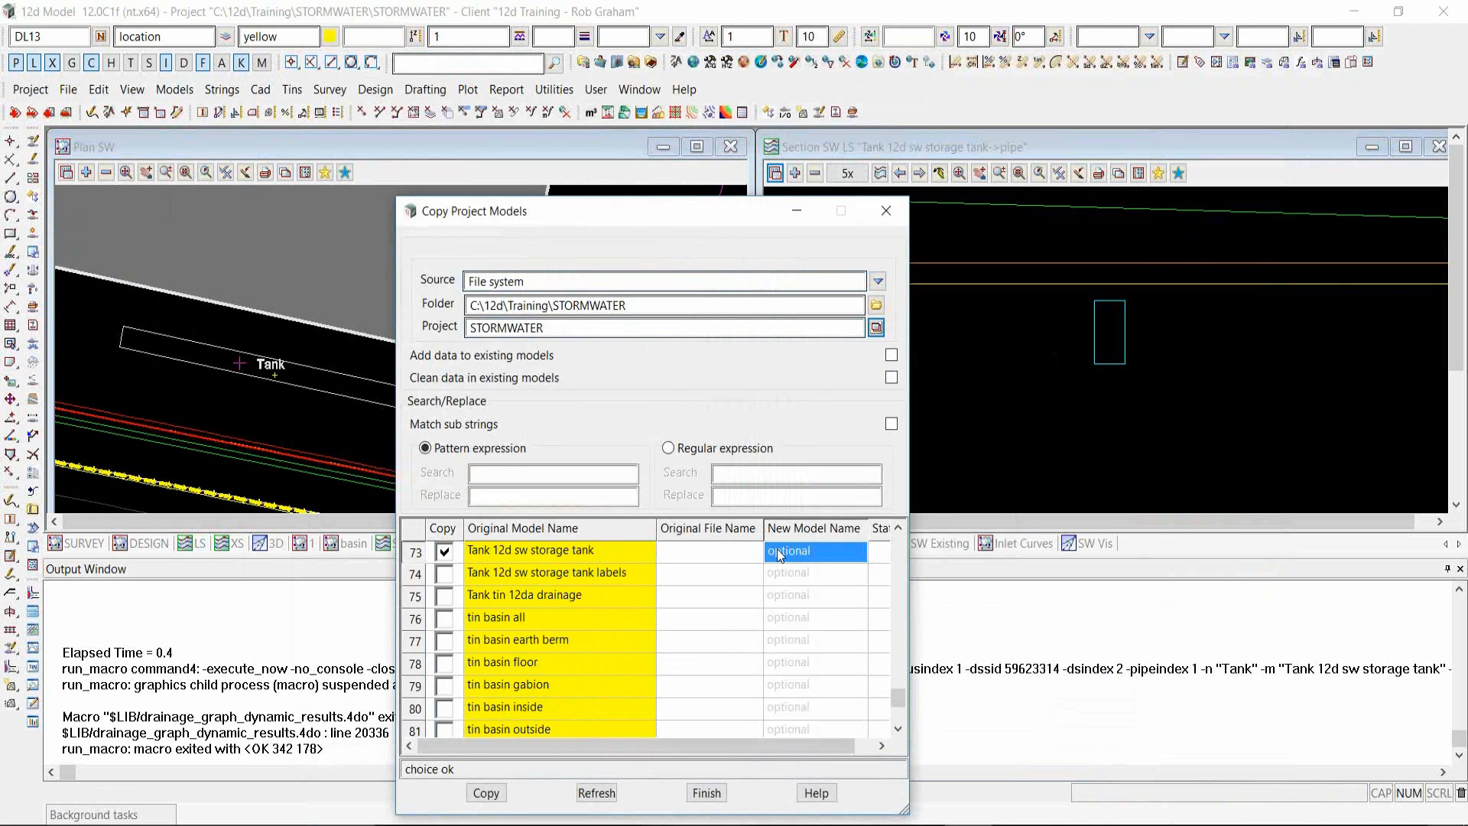
pyautogui.write('BC')
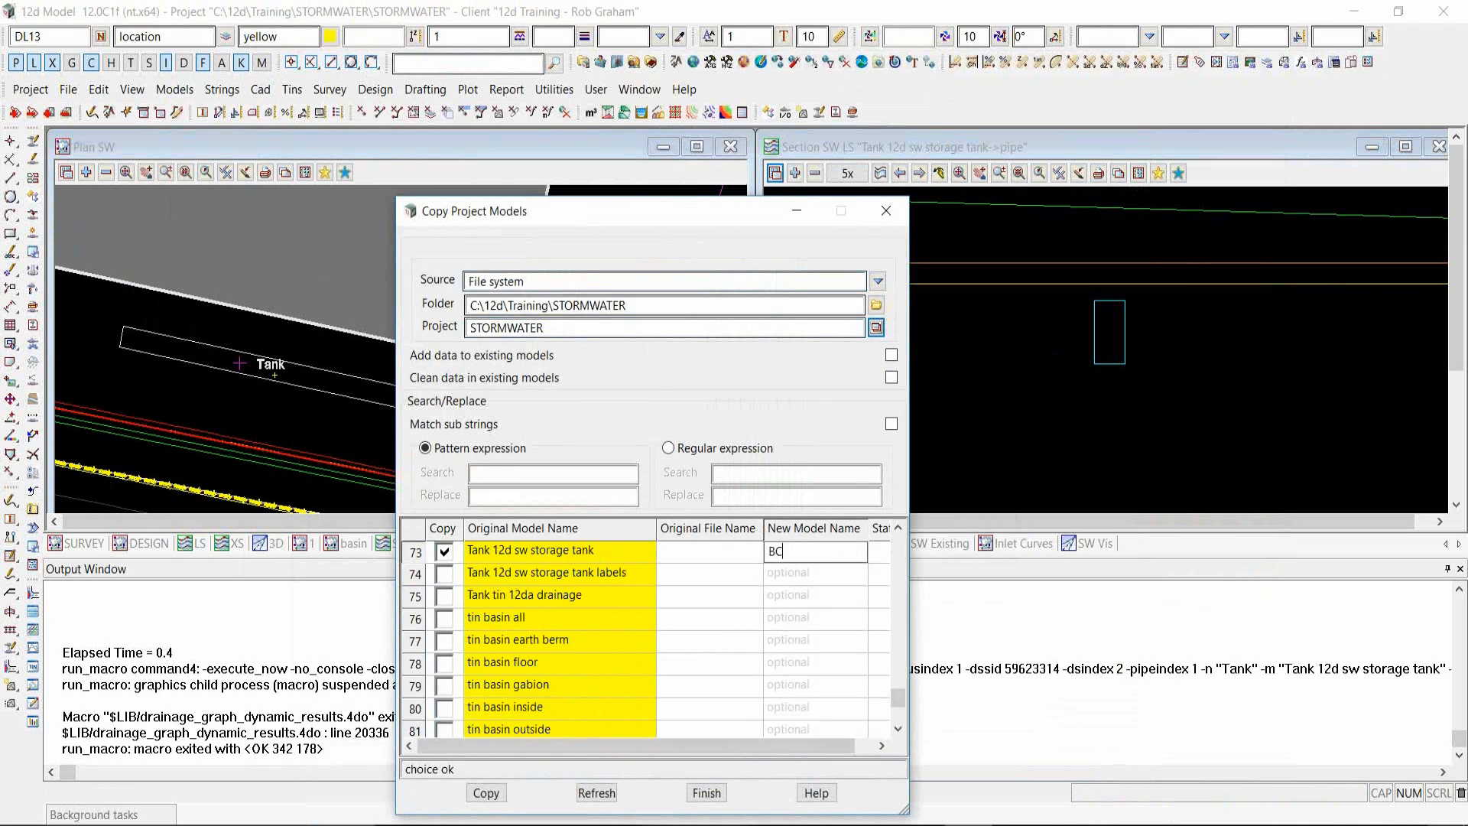
pyautogui.write(' storage')
pyautogui.click(496, 793)
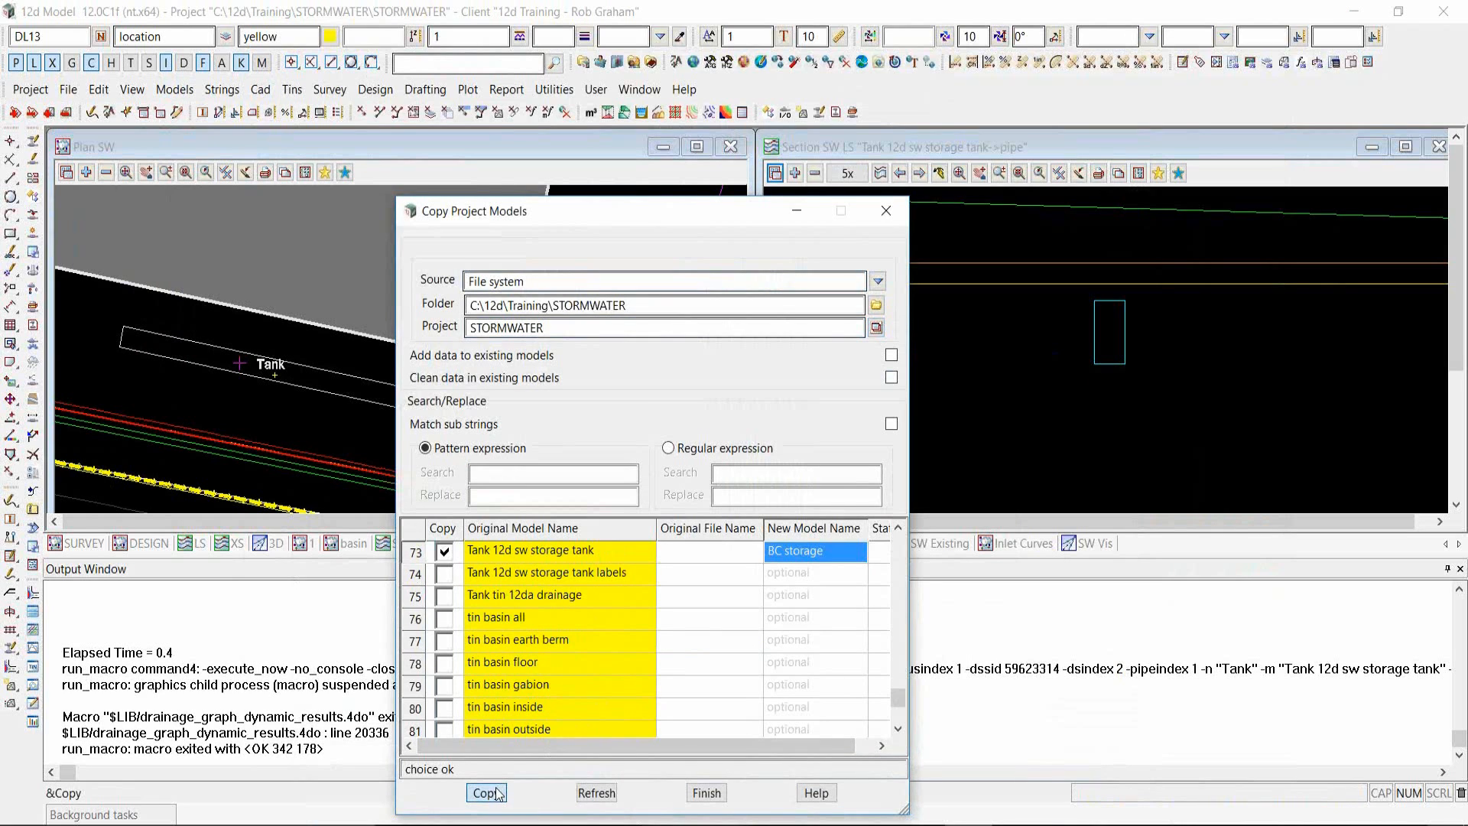
pyautogui.click(719, 793)
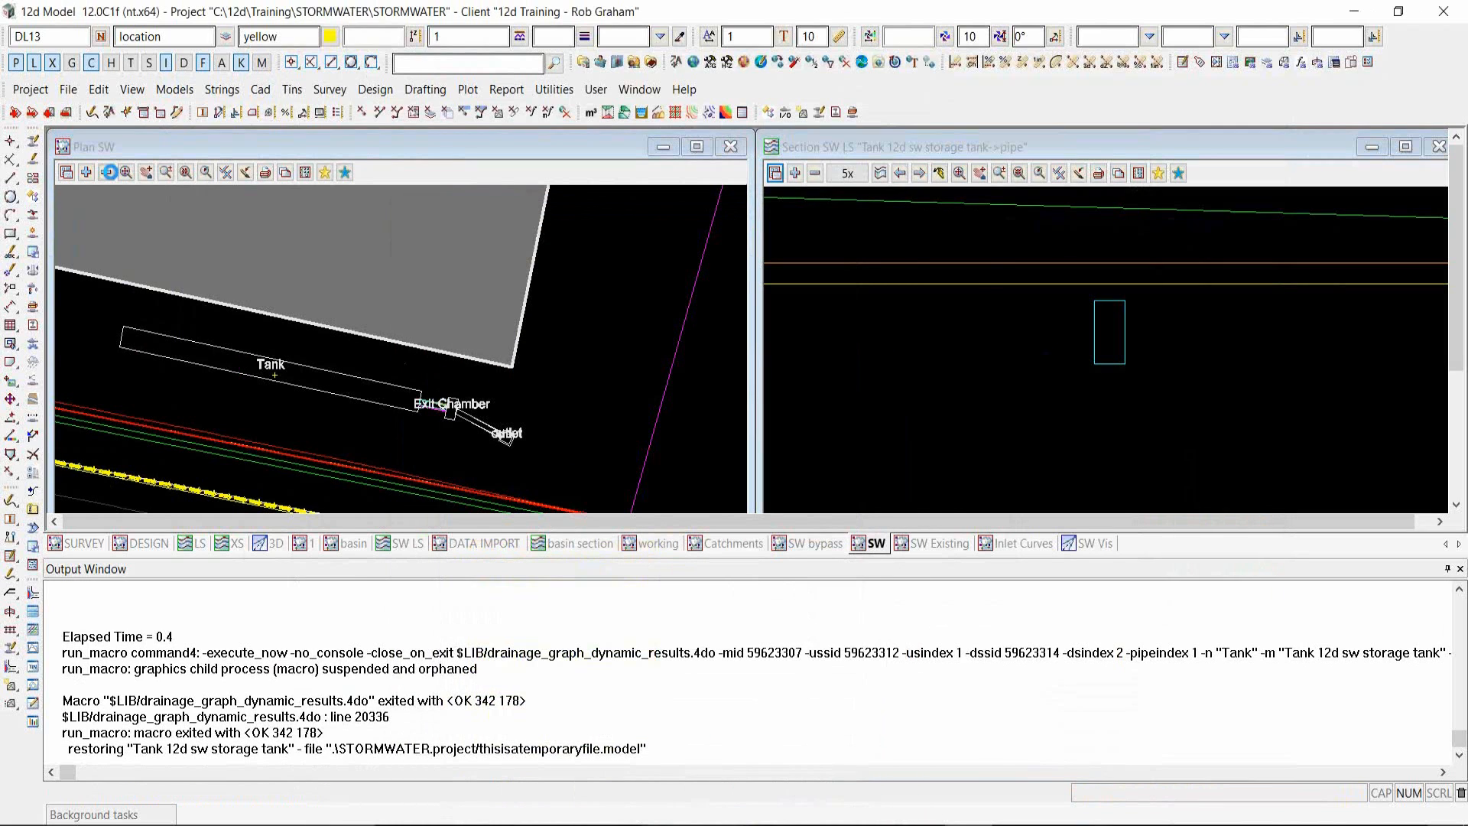
# - Replace the Tank 12d sw storage tank model with the BC storage model in the SW plan view
pyautogui.click(106, 172)
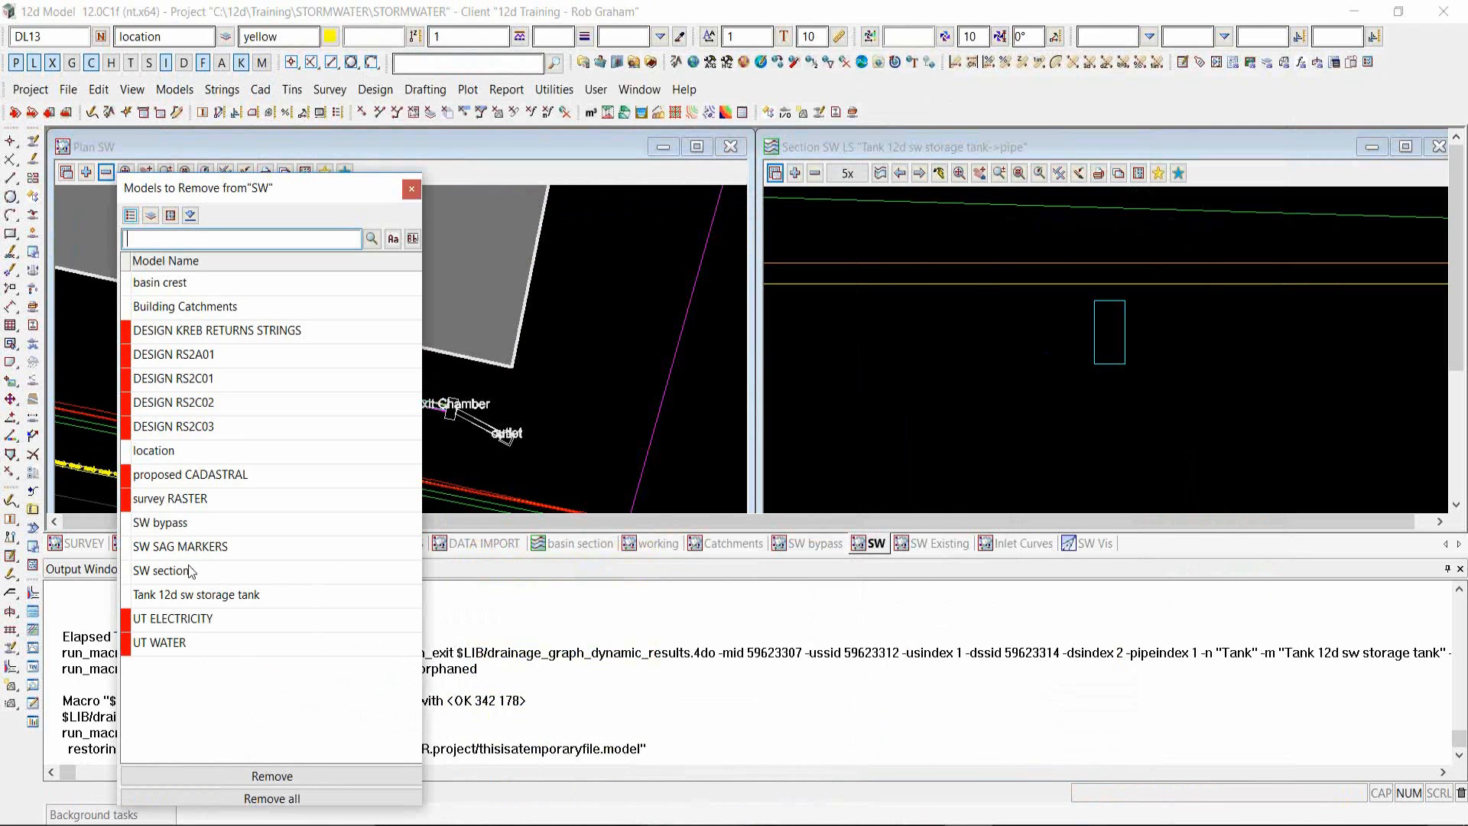
pyautogui.doubleClick(203, 598)
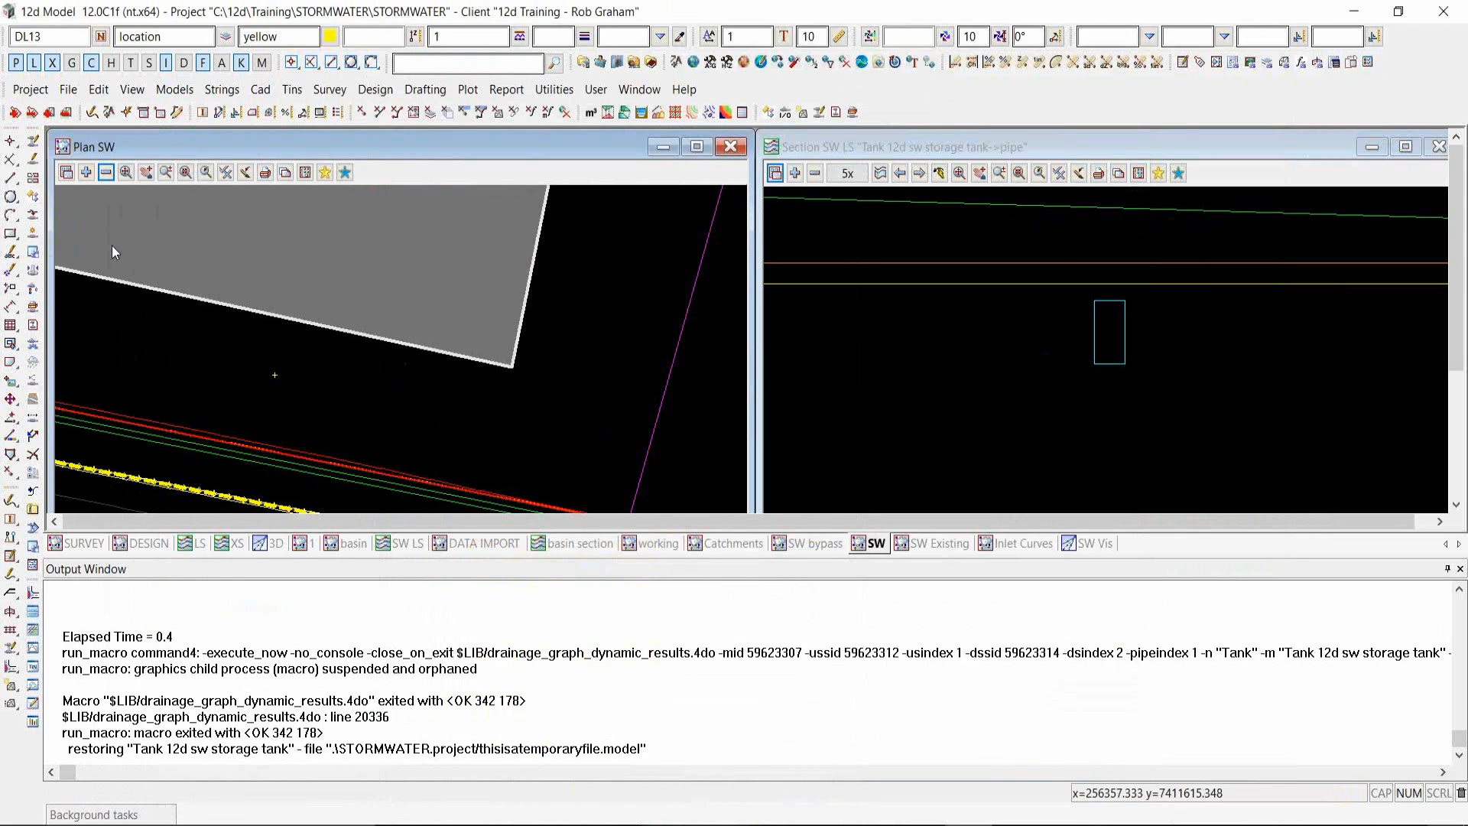
pyautogui.click(86, 172)
pyautogui.doubleClick(144, 280)
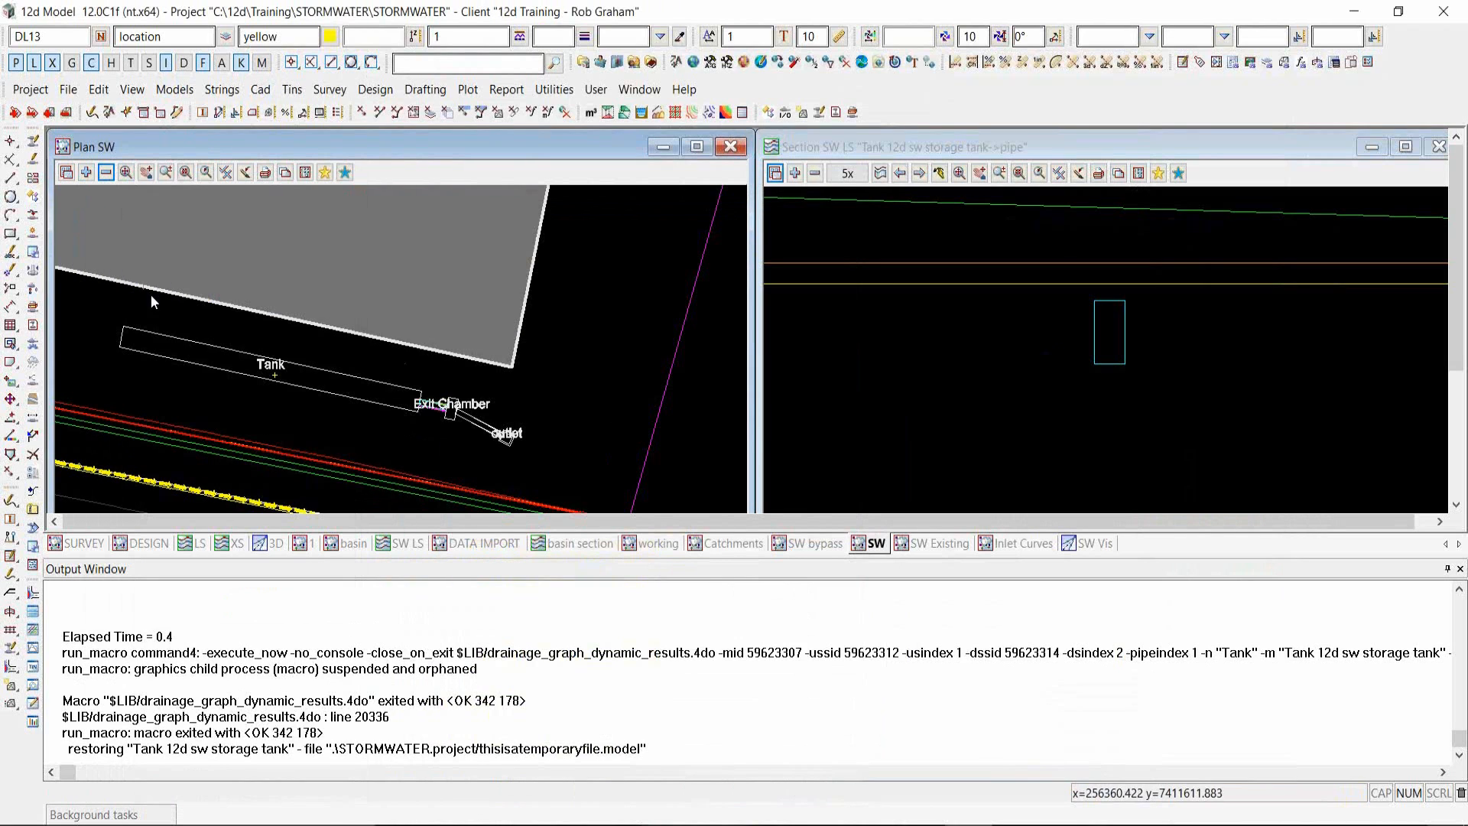
pyautogui.scroll(-1, 393, 434)
pyautogui.scroll(2, 319, 389)
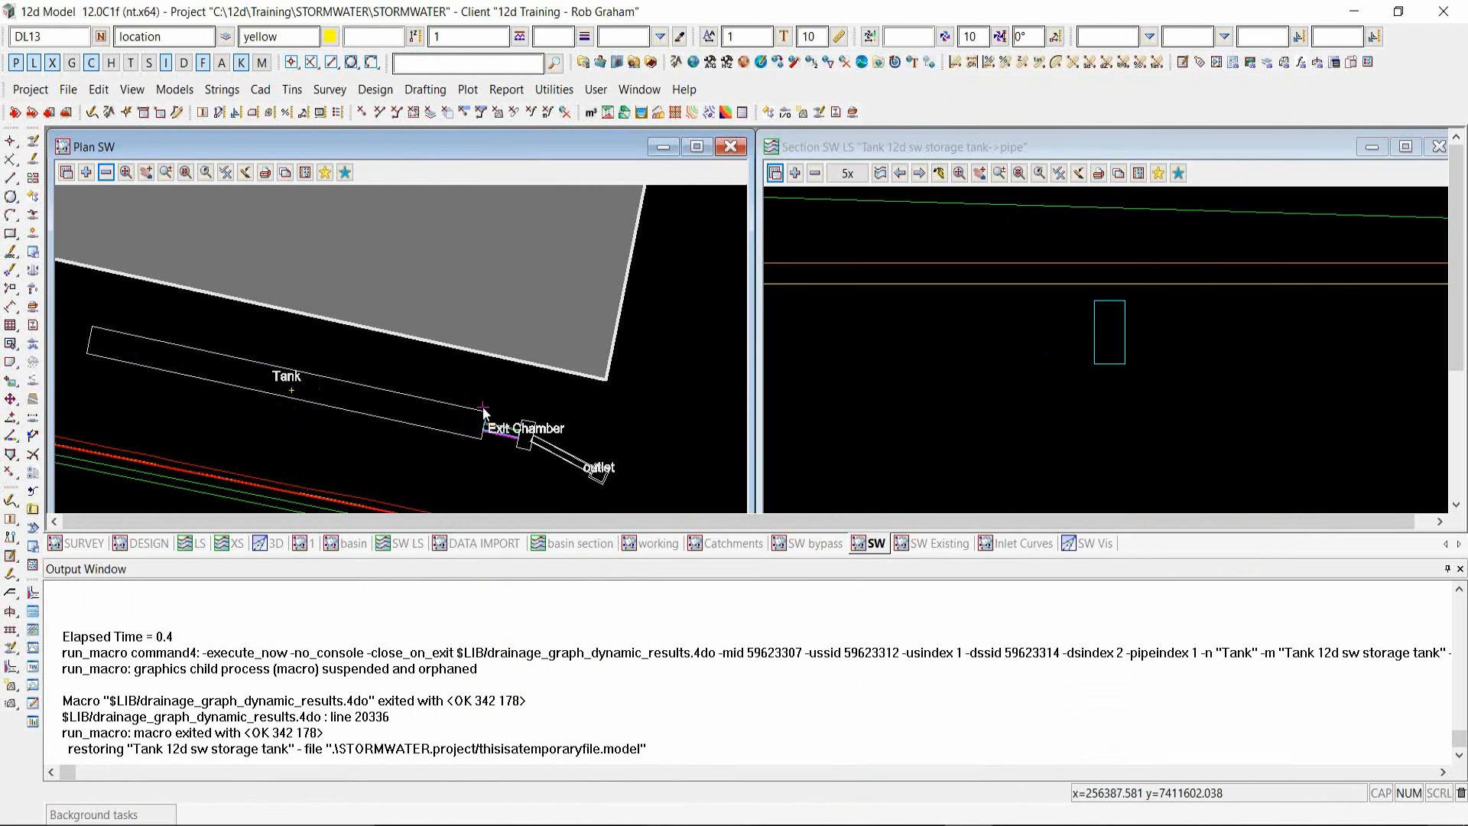
# - Open the Tank pit of the BC storage model in the Drainage Network Editor
pyautogui.click(9, 650)
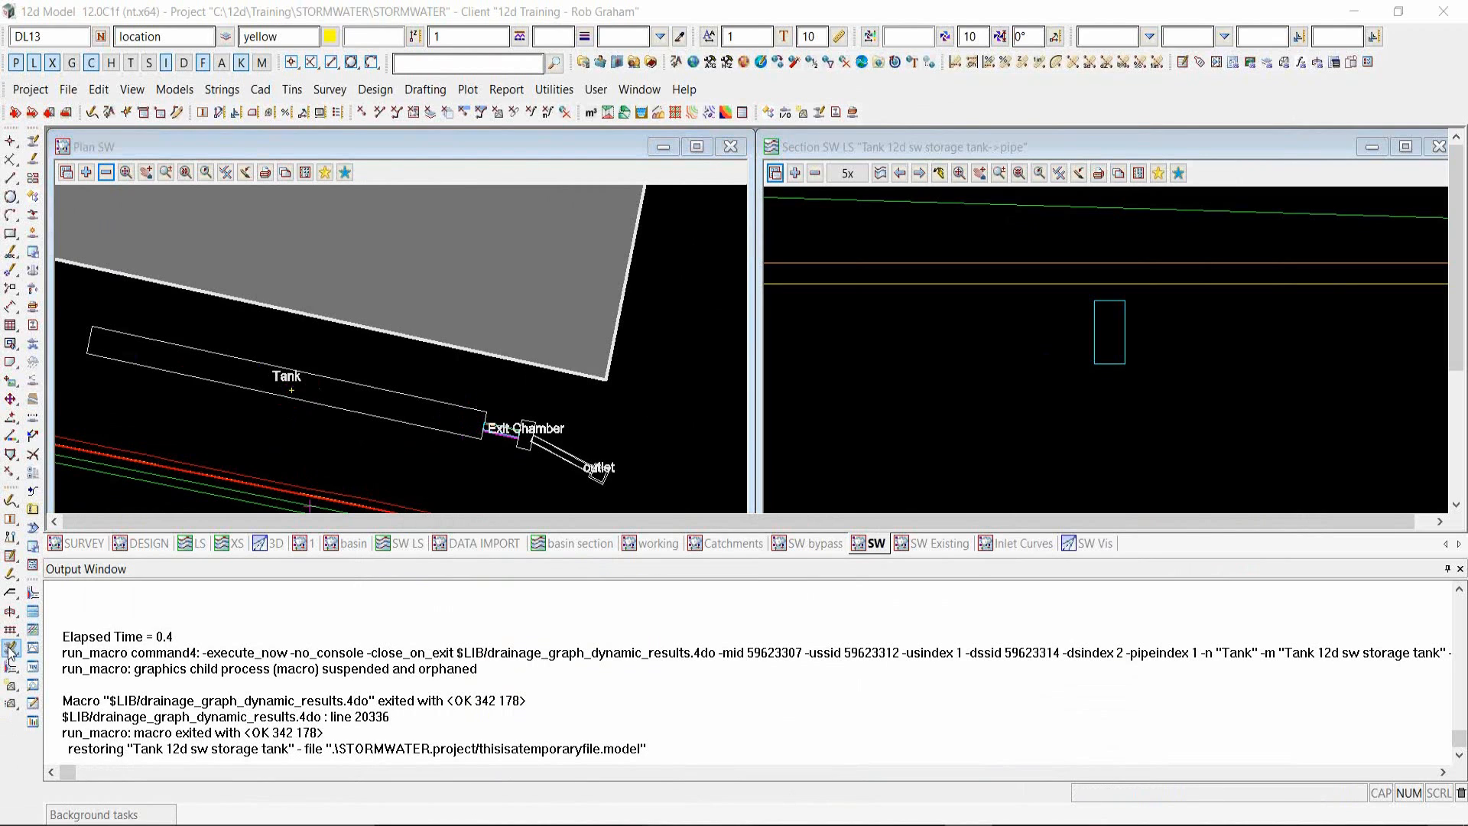
pyautogui.moveTo(219, 213); pyautogui.dragTo(878, 164)
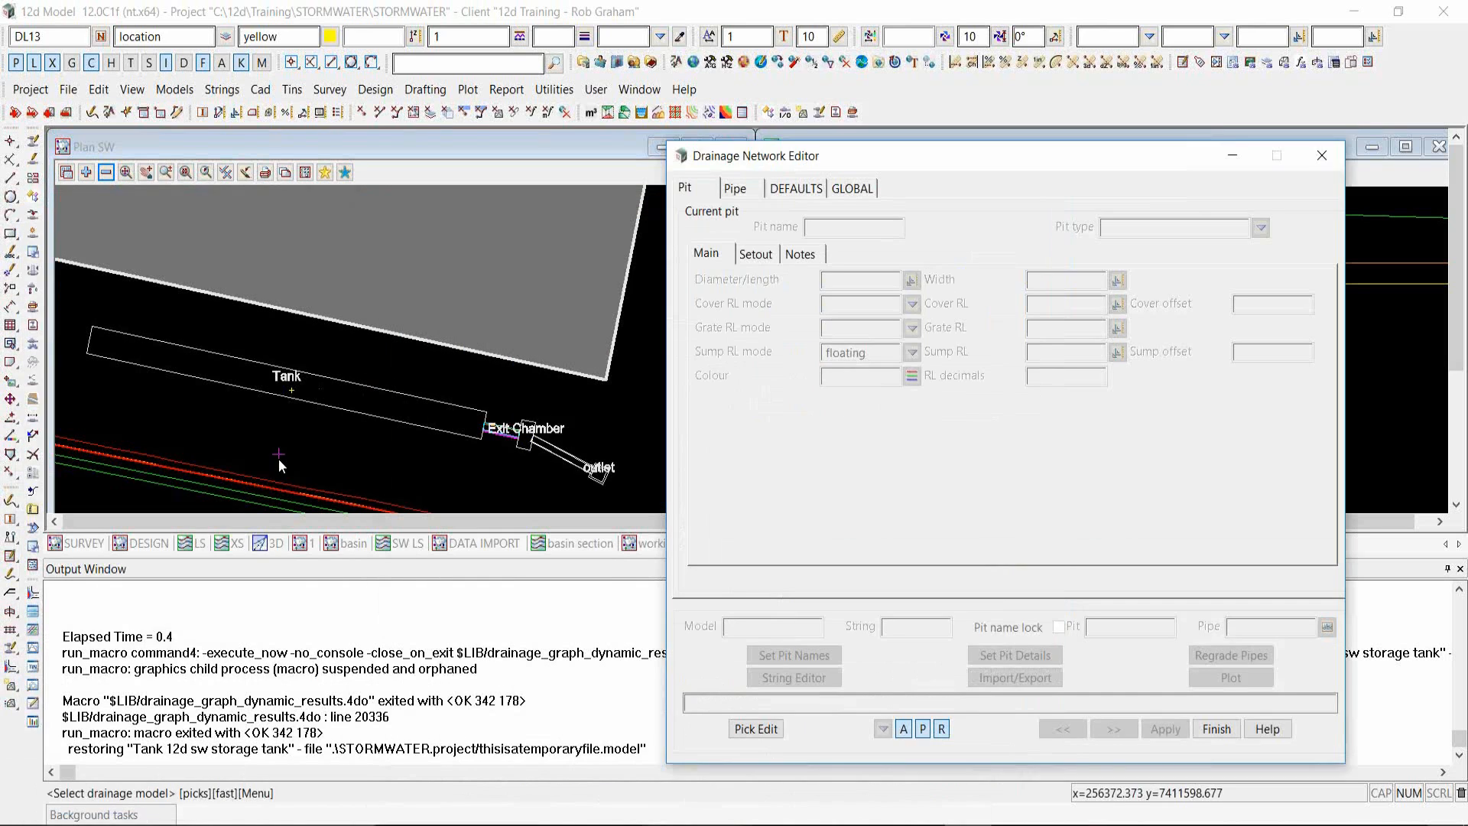
pyautogui.middleClick(294, 392)
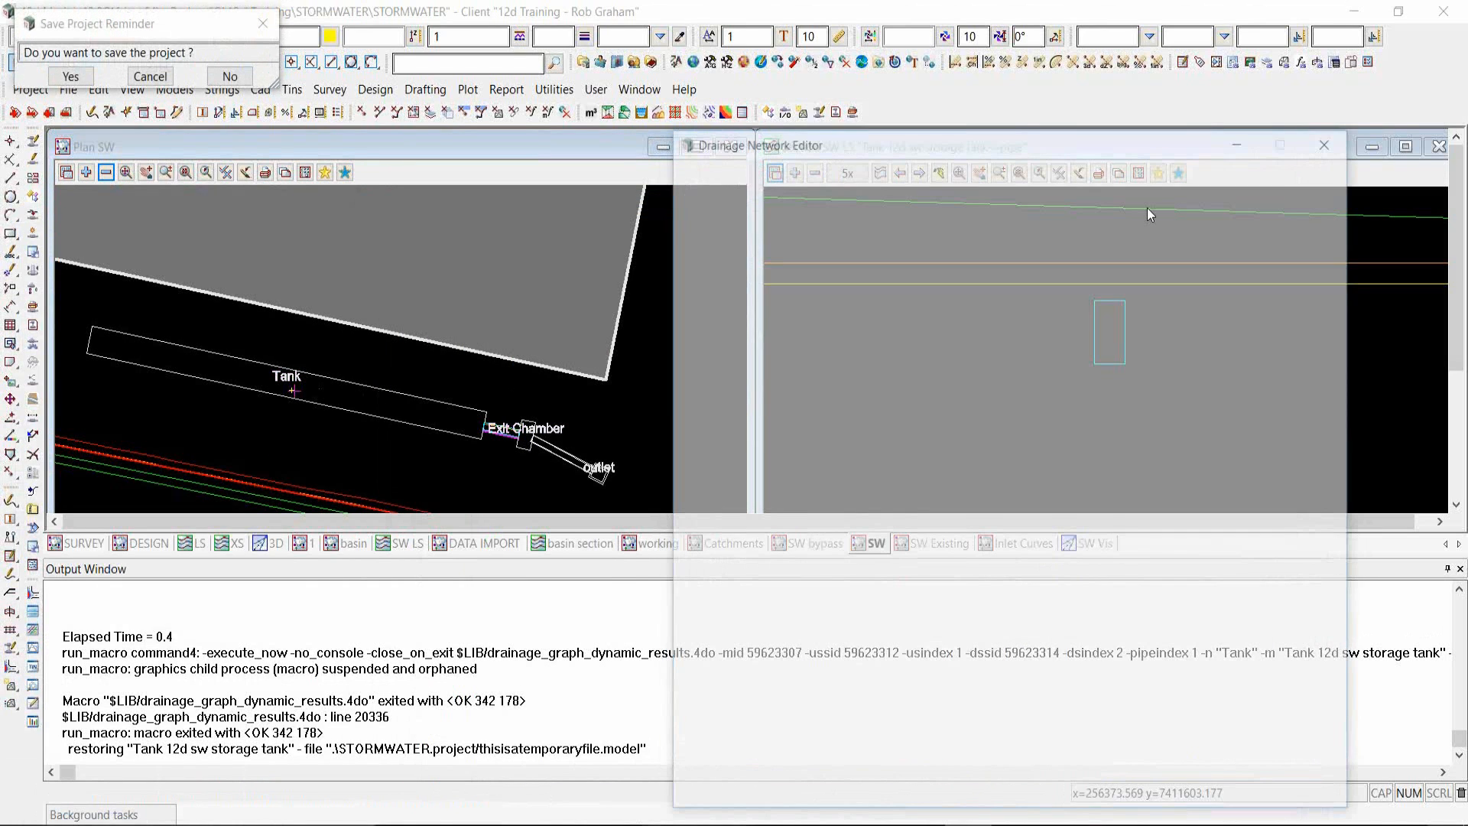
pyautogui.click(765, 170)
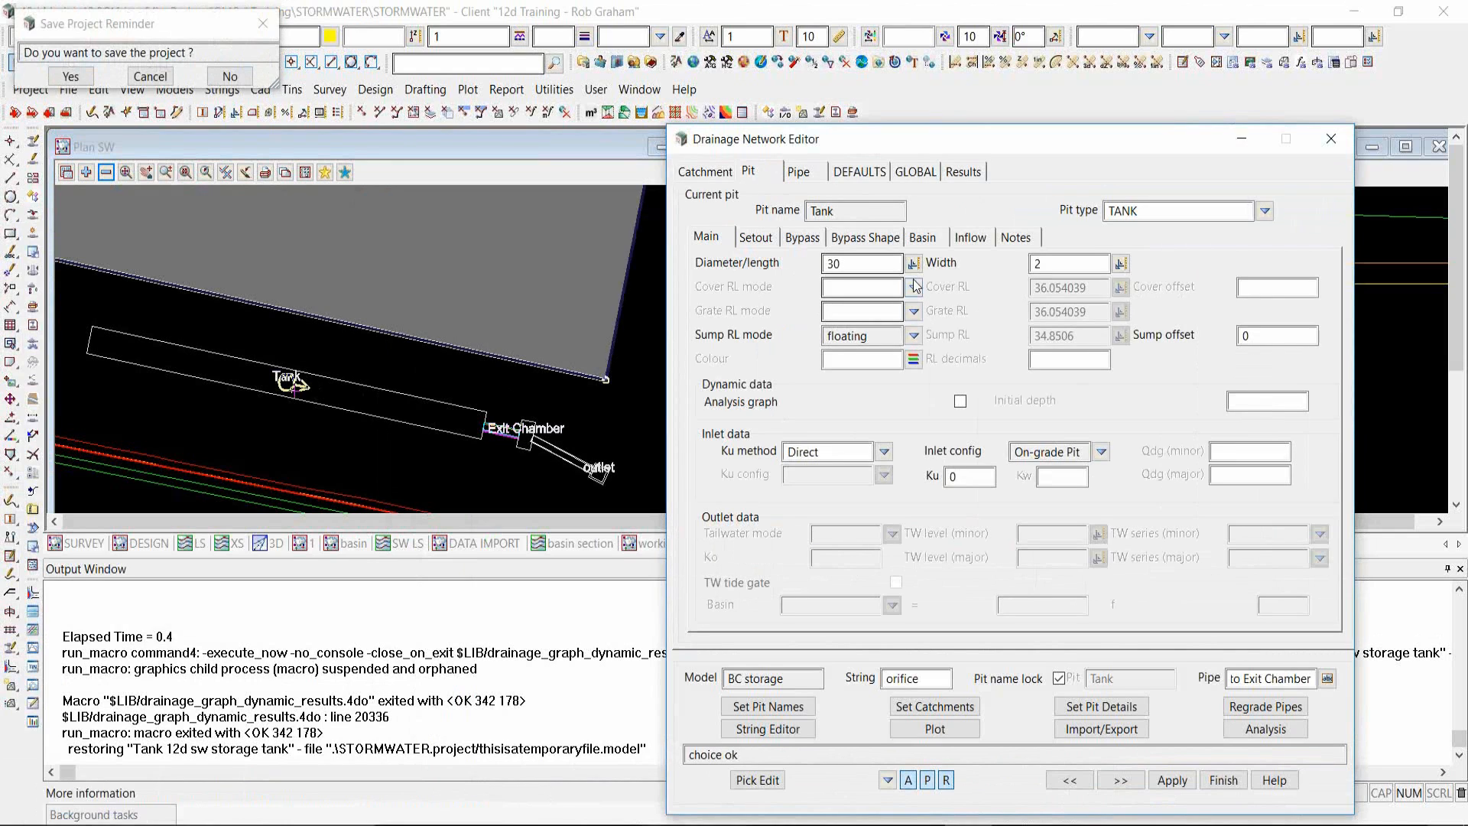
# - Set the Tank pit's length to 1, apply the edit, and close the Drainage Network Editor
pyautogui.moveTo(852, 266); pyautogui.dragTo(720, 301)
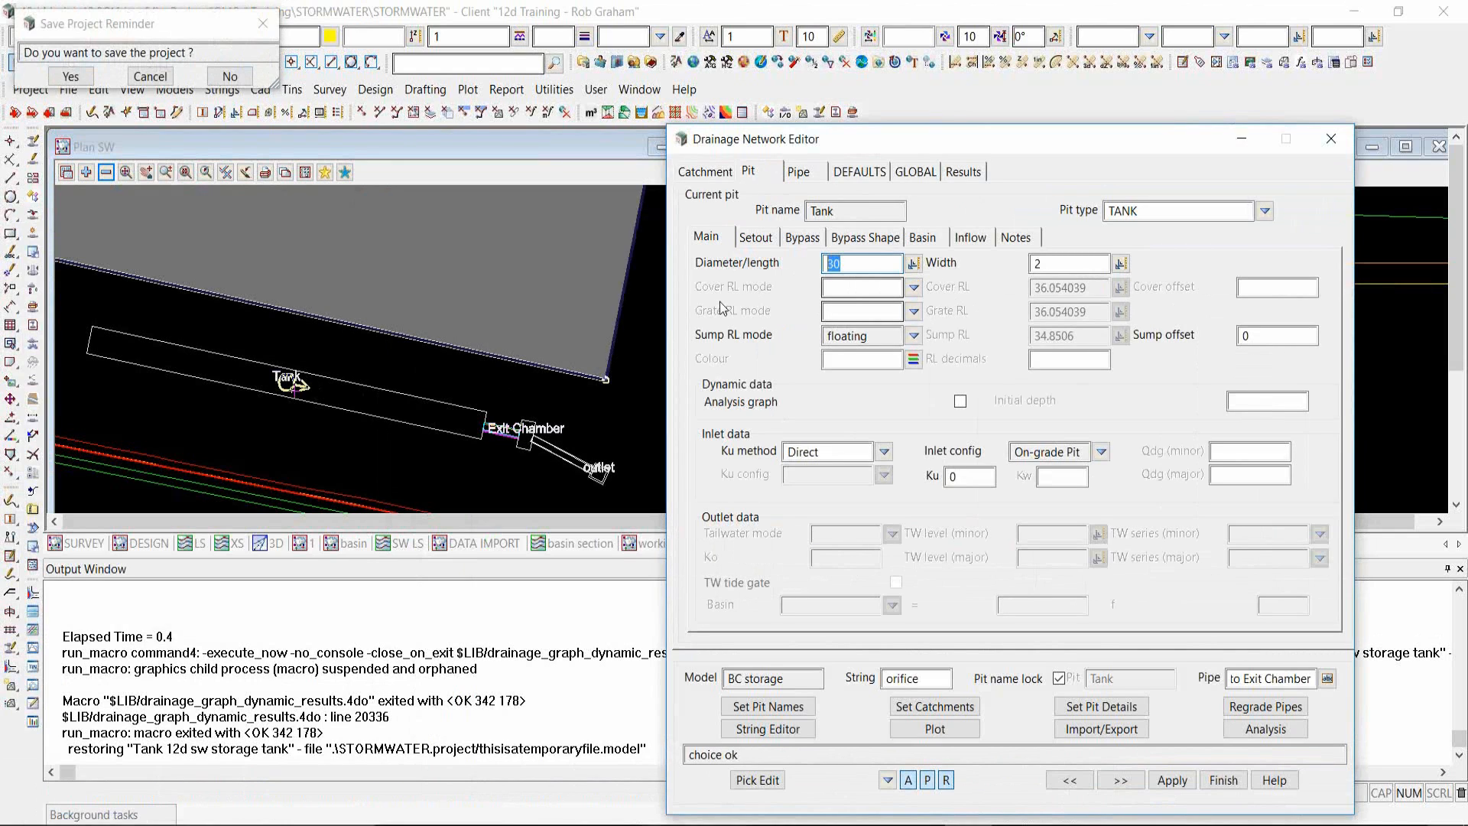
pyautogui.write('1')
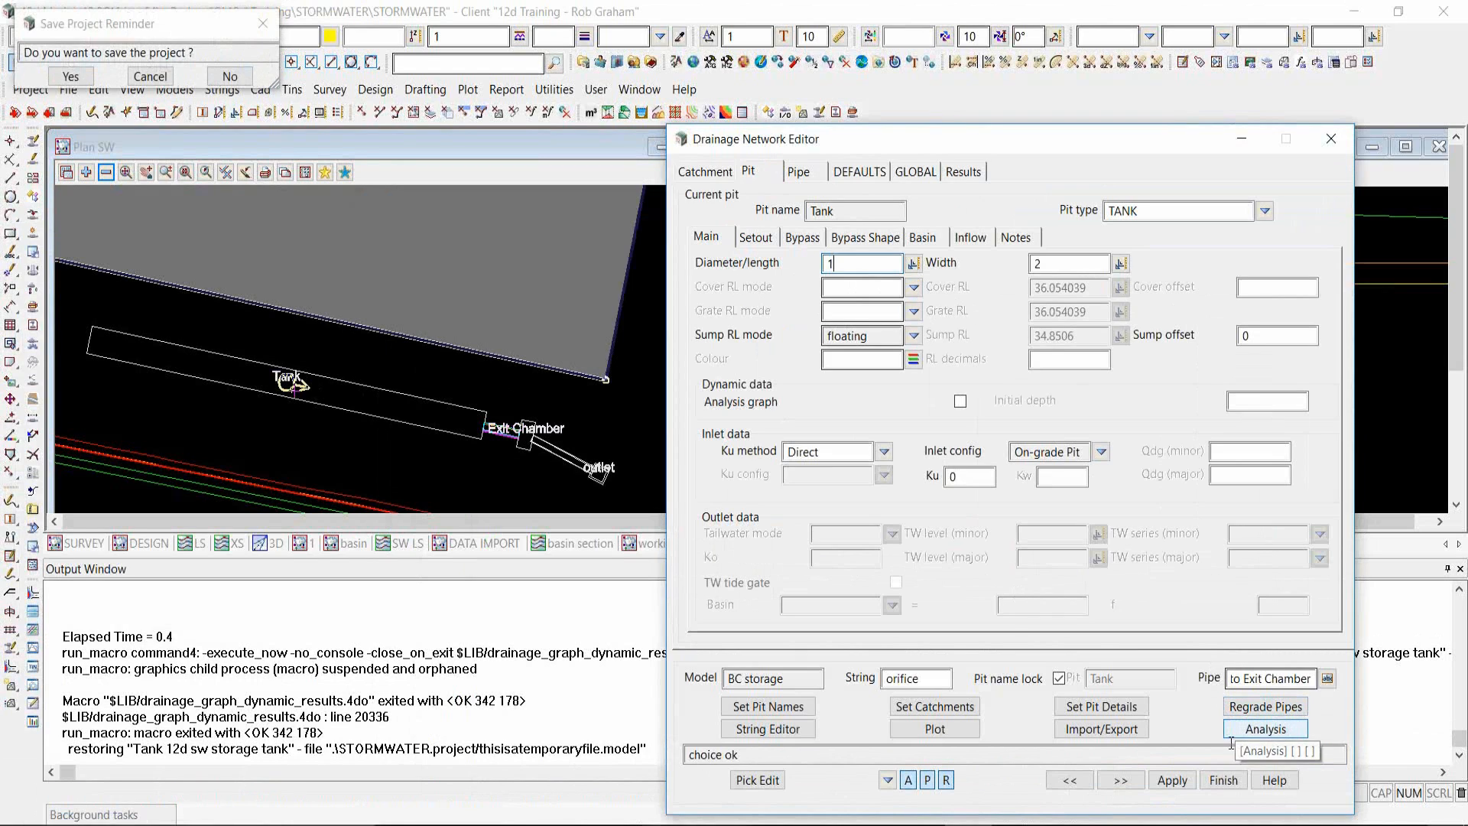
pyautogui.click(1181, 781)
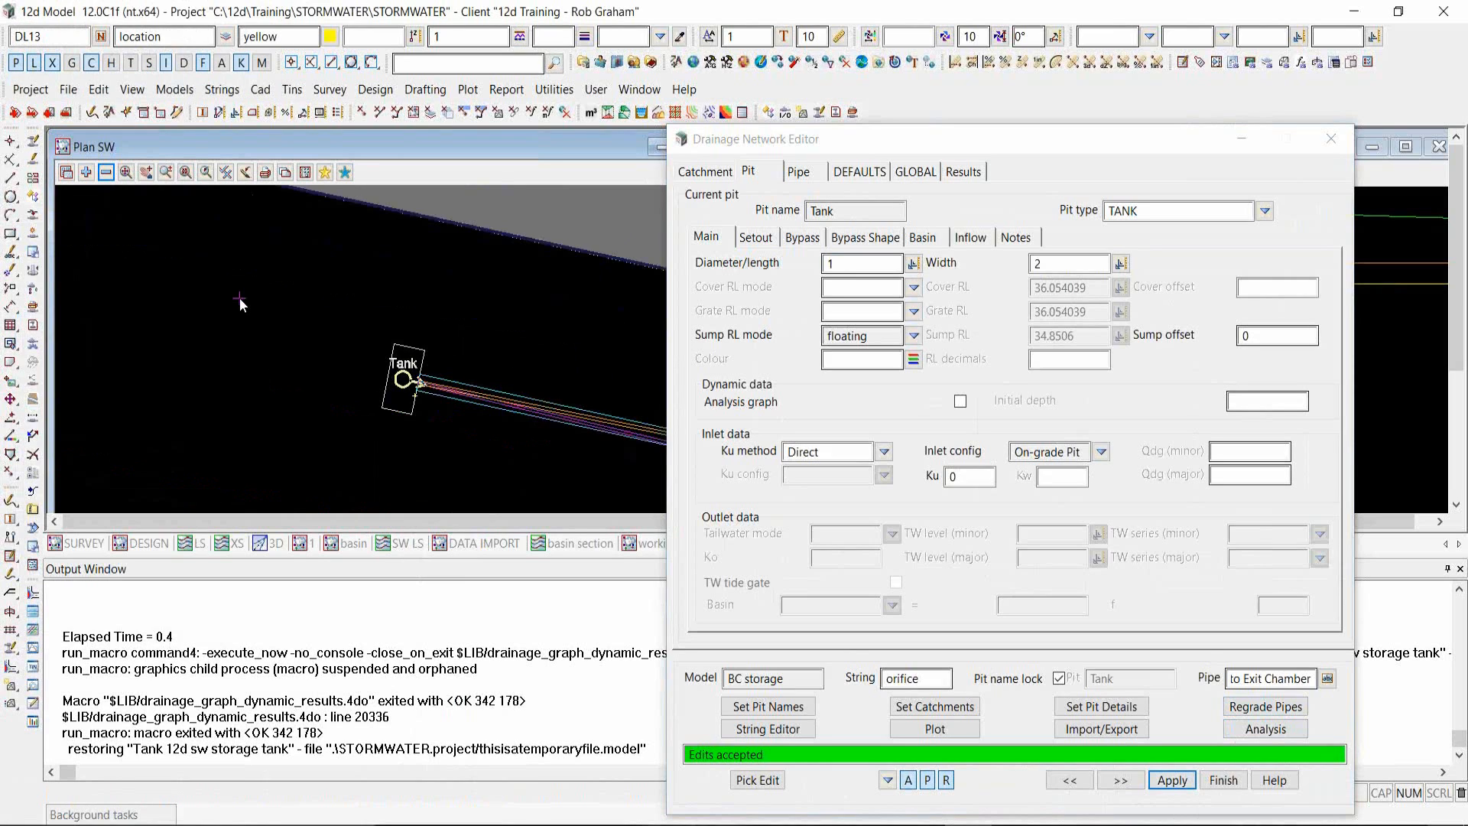
pyautogui.scroll(-3, 241, 296)
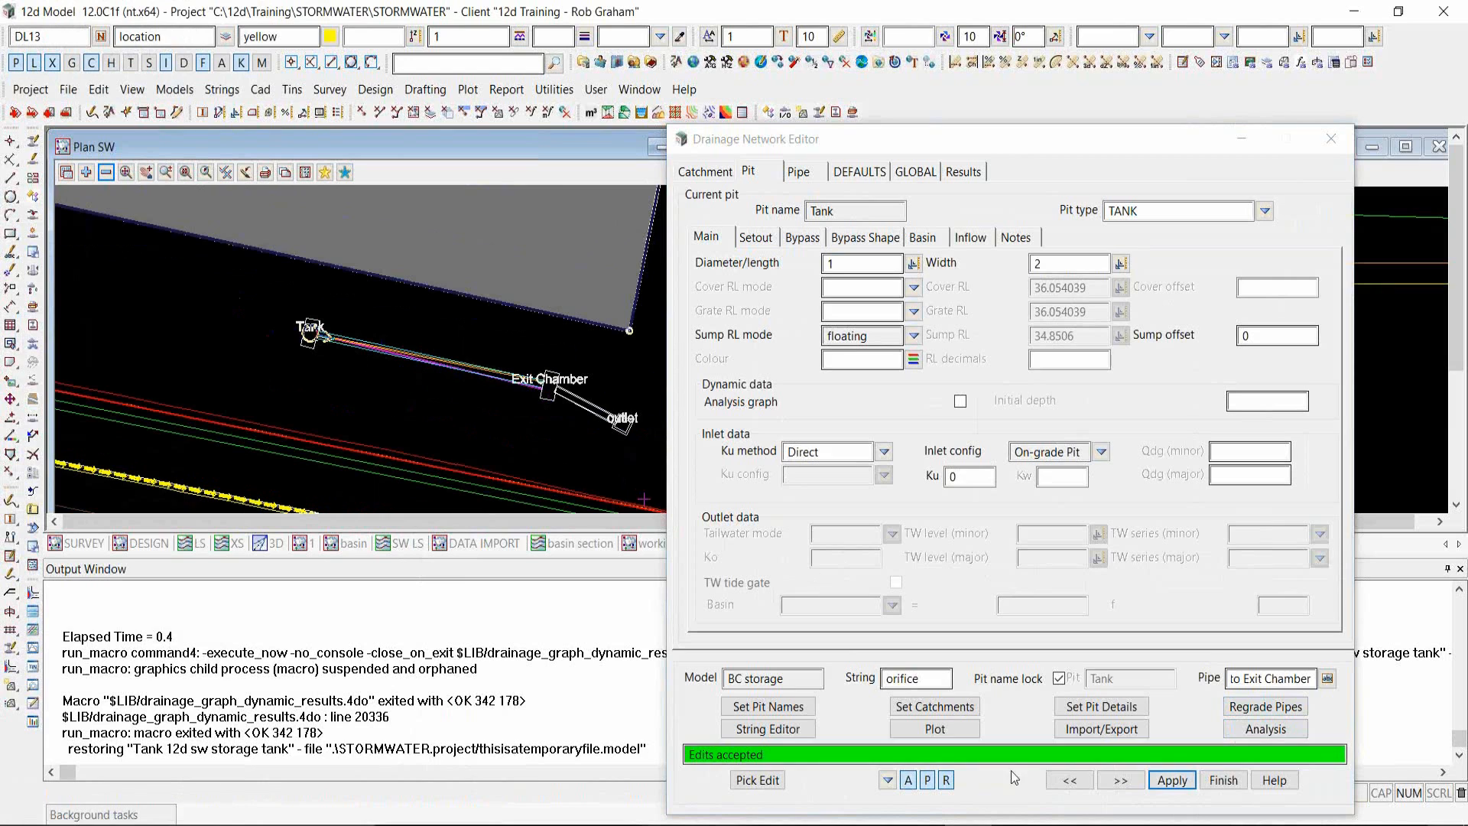
pyautogui.click(1221, 781)
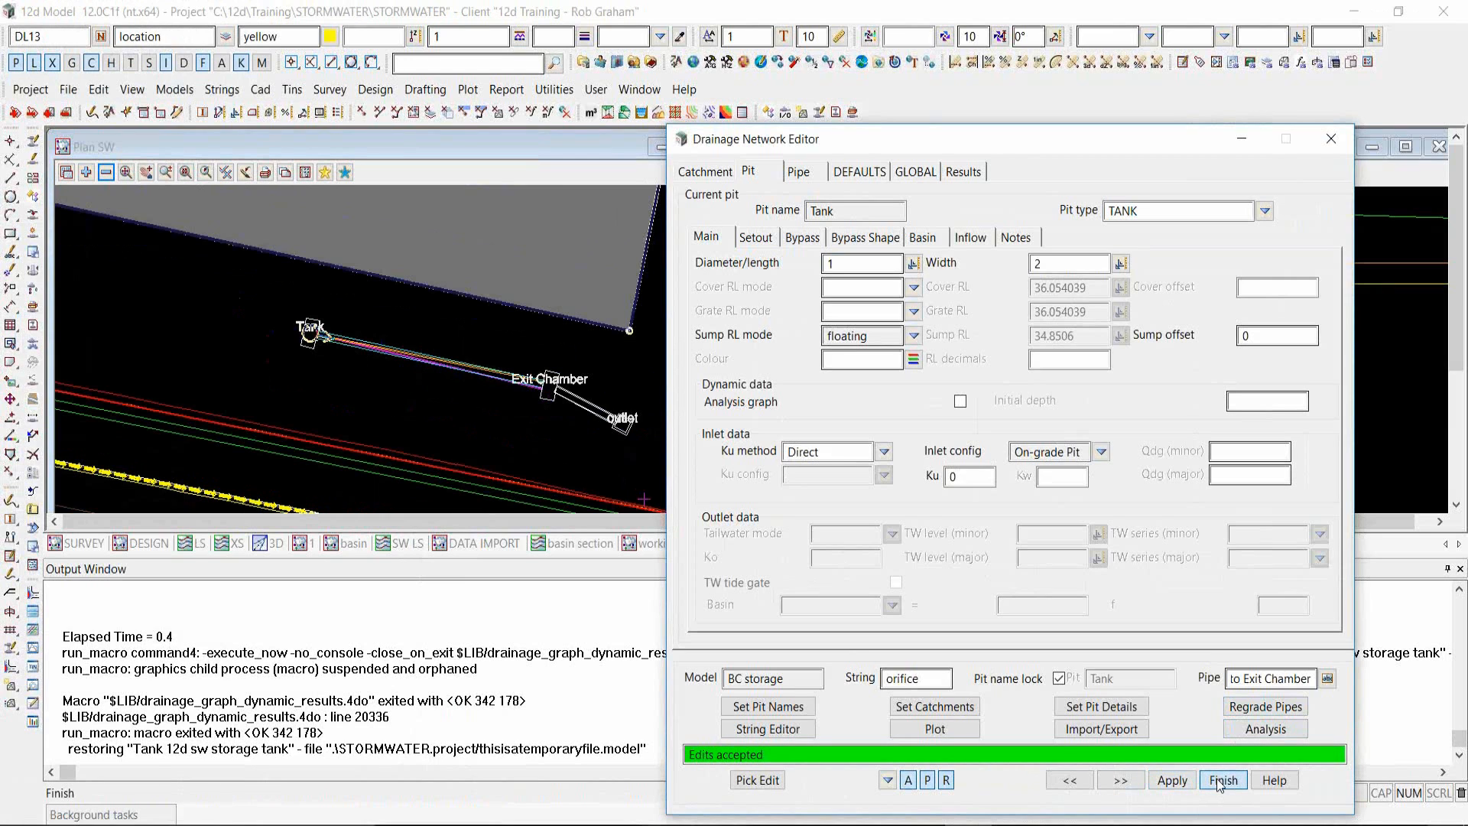
# - Append a new pit about 4.5 m upstream of the Tank pit on the BC storage weir string
pyautogui.scroll(-2, 467, 407)
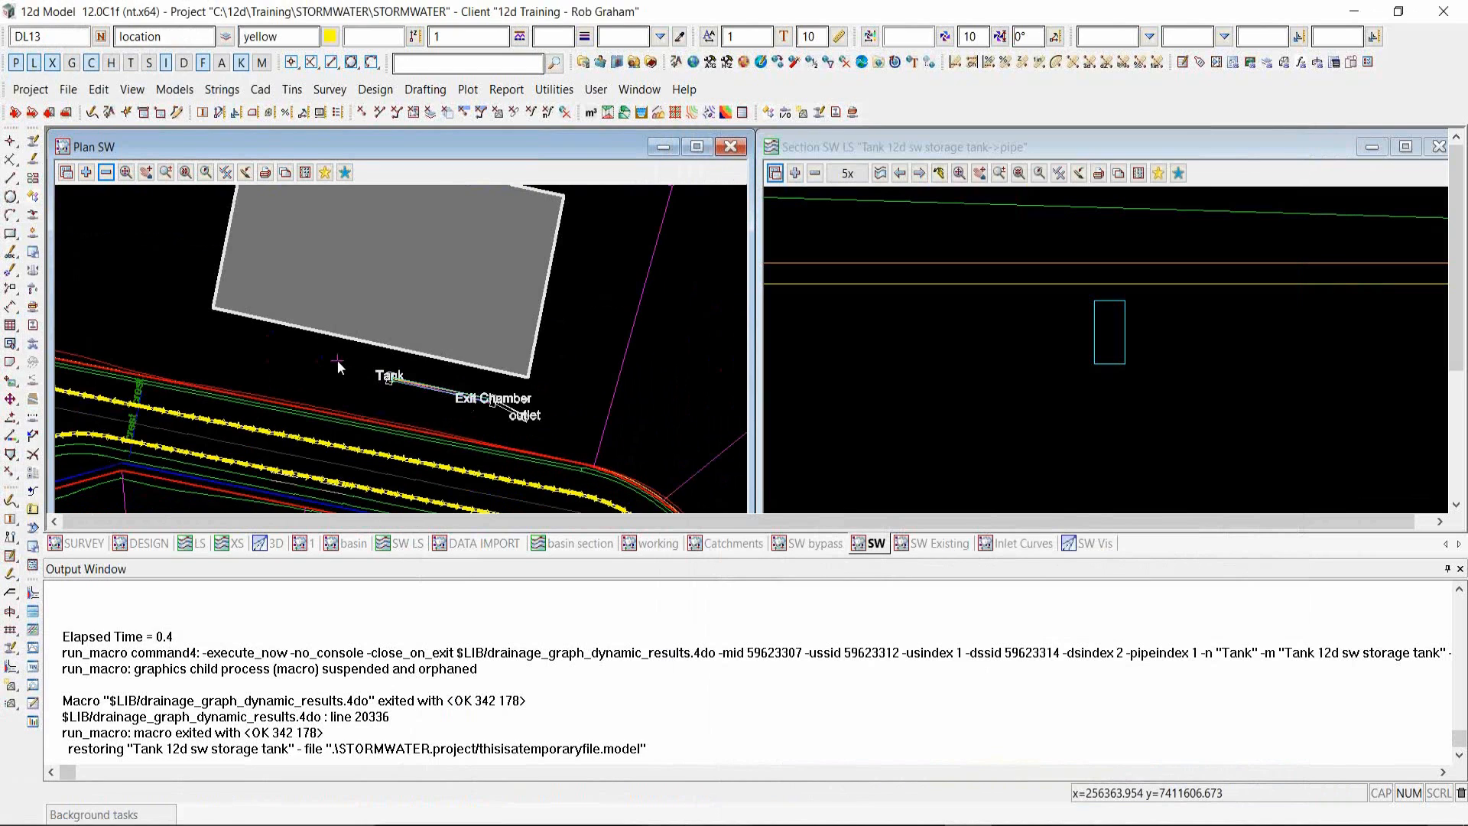
pyautogui.scroll(2, 362, 373)
pyautogui.scroll(1, 364, 369)
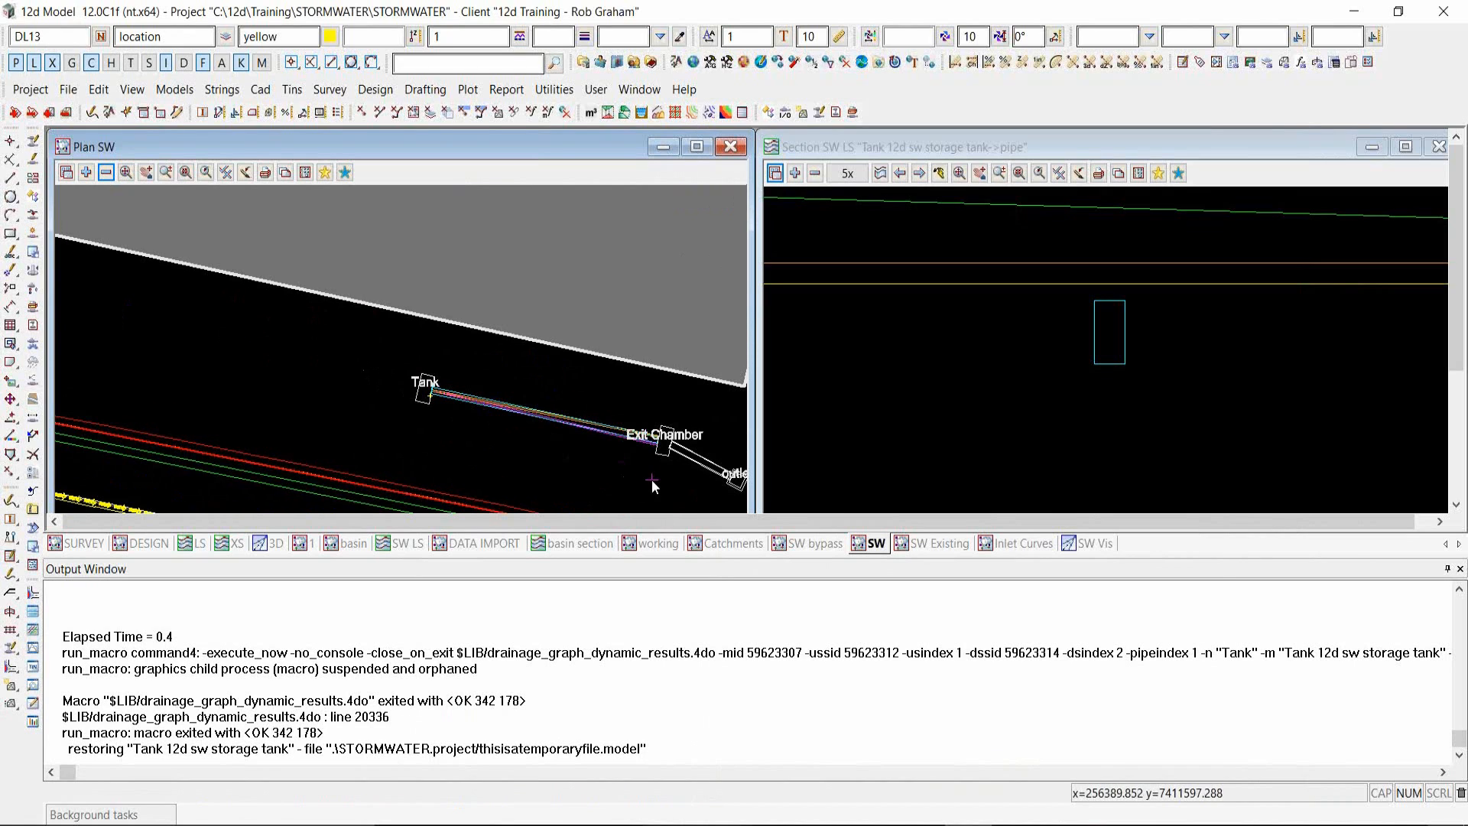
pyautogui.scroll(-2, 654, 477)
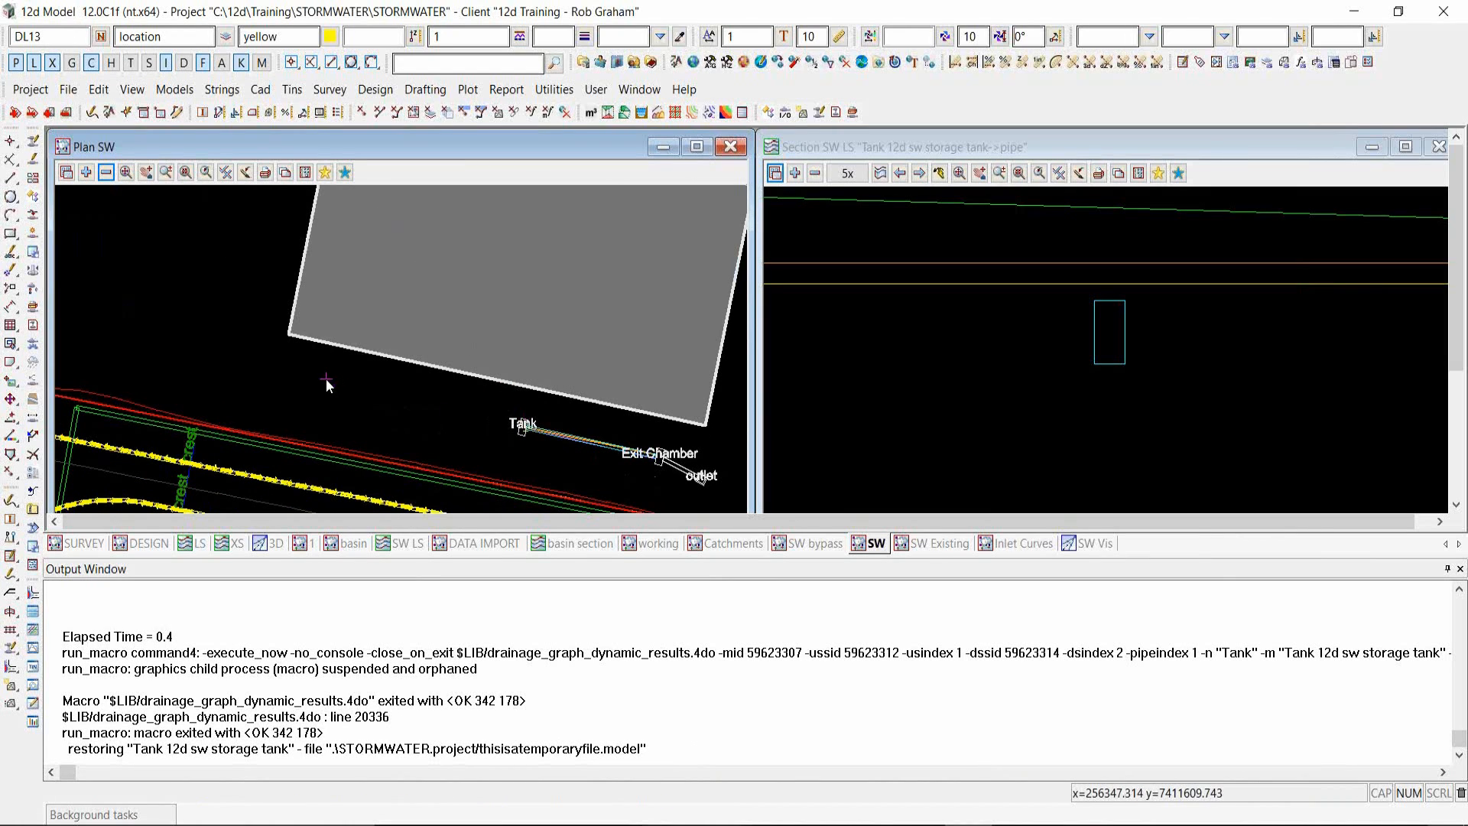
pyautogui.click(232, 91)
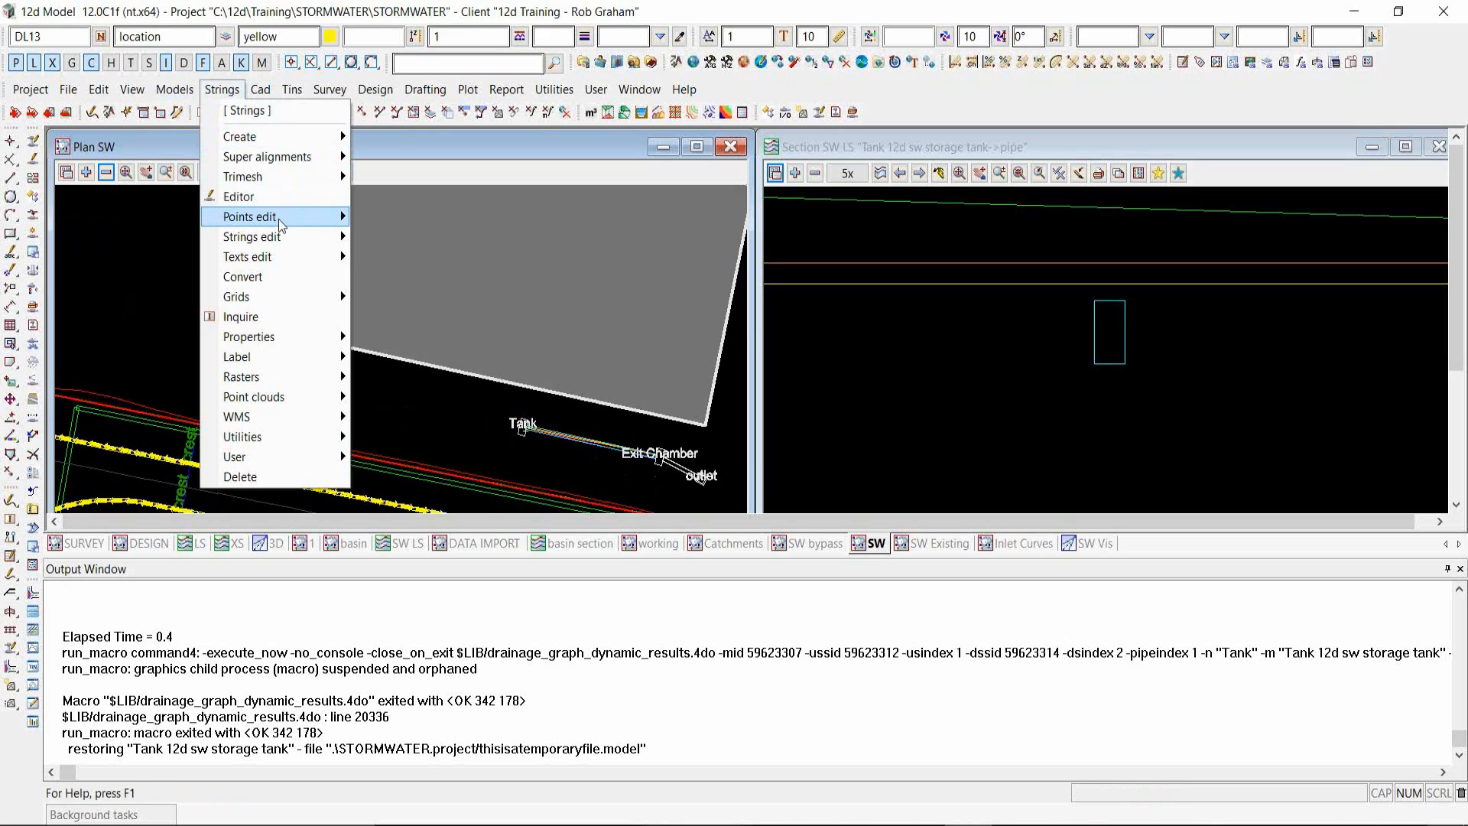
pyautogui.moveTo(281, 223)
pyautogui.click(382, 241)
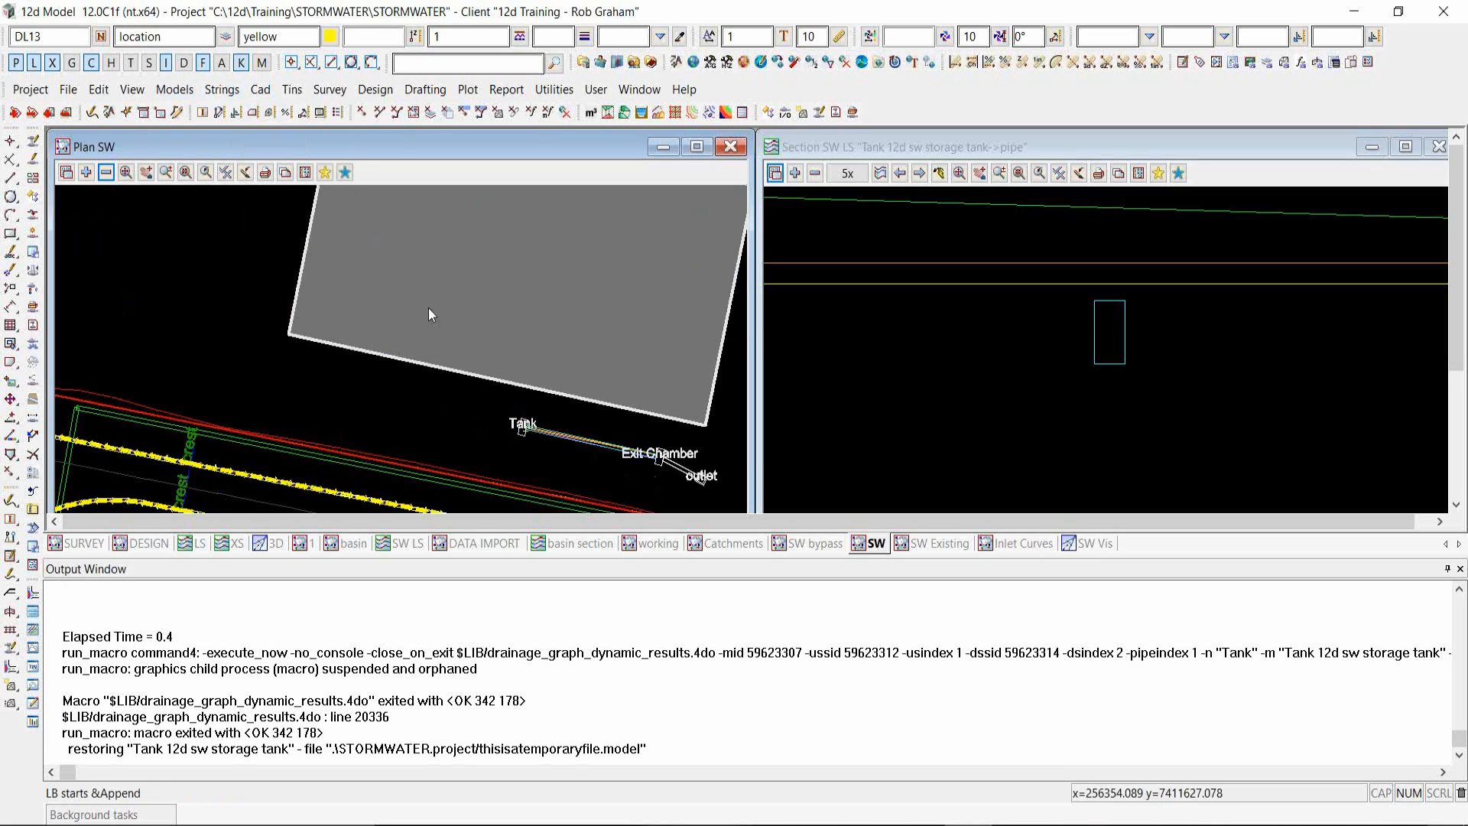
pyautogui.click(428, 309)
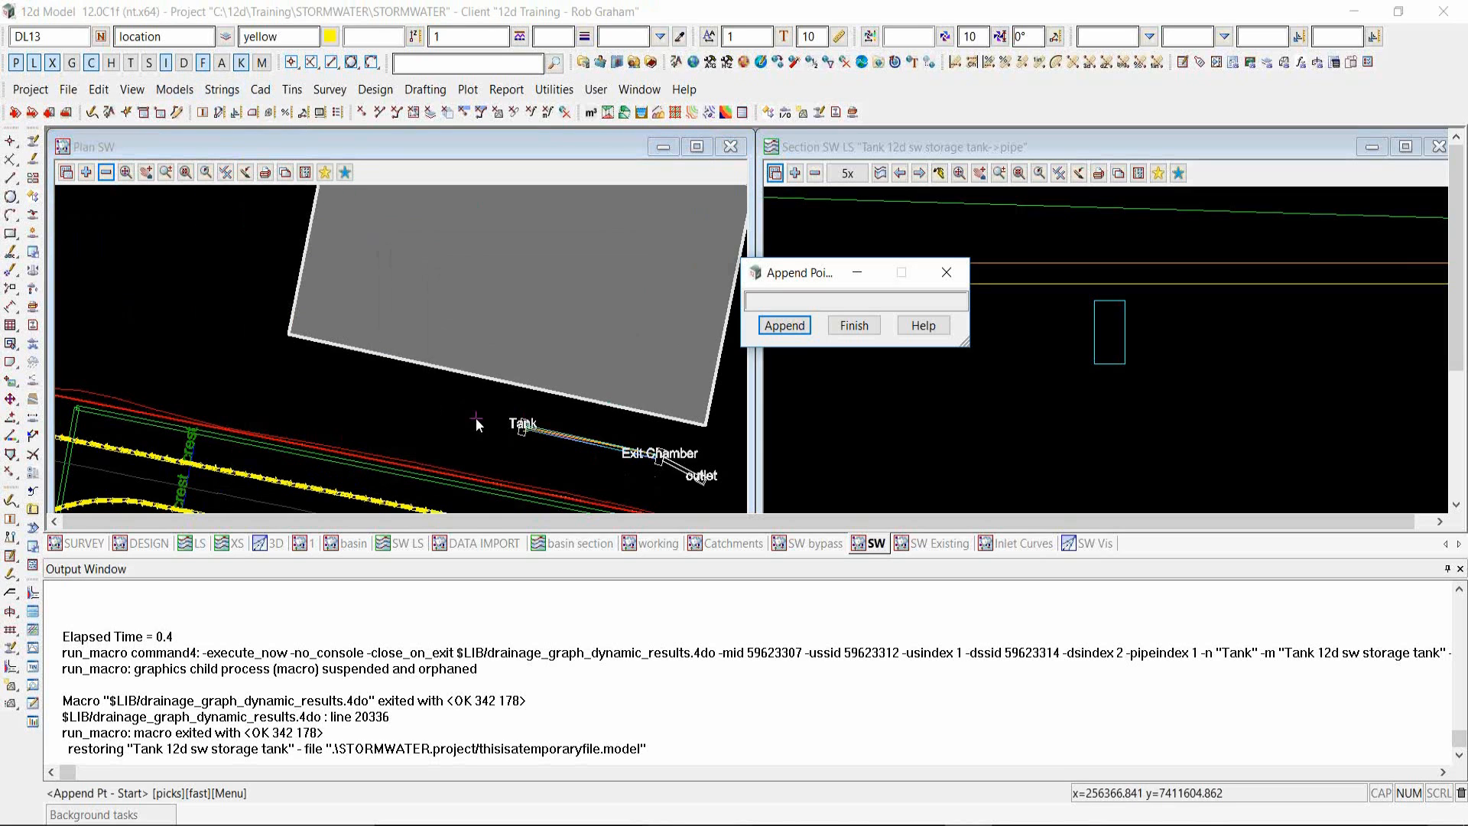
pyautogui.scroll(3, 476, 418)
pyautogui.click(676, 456)
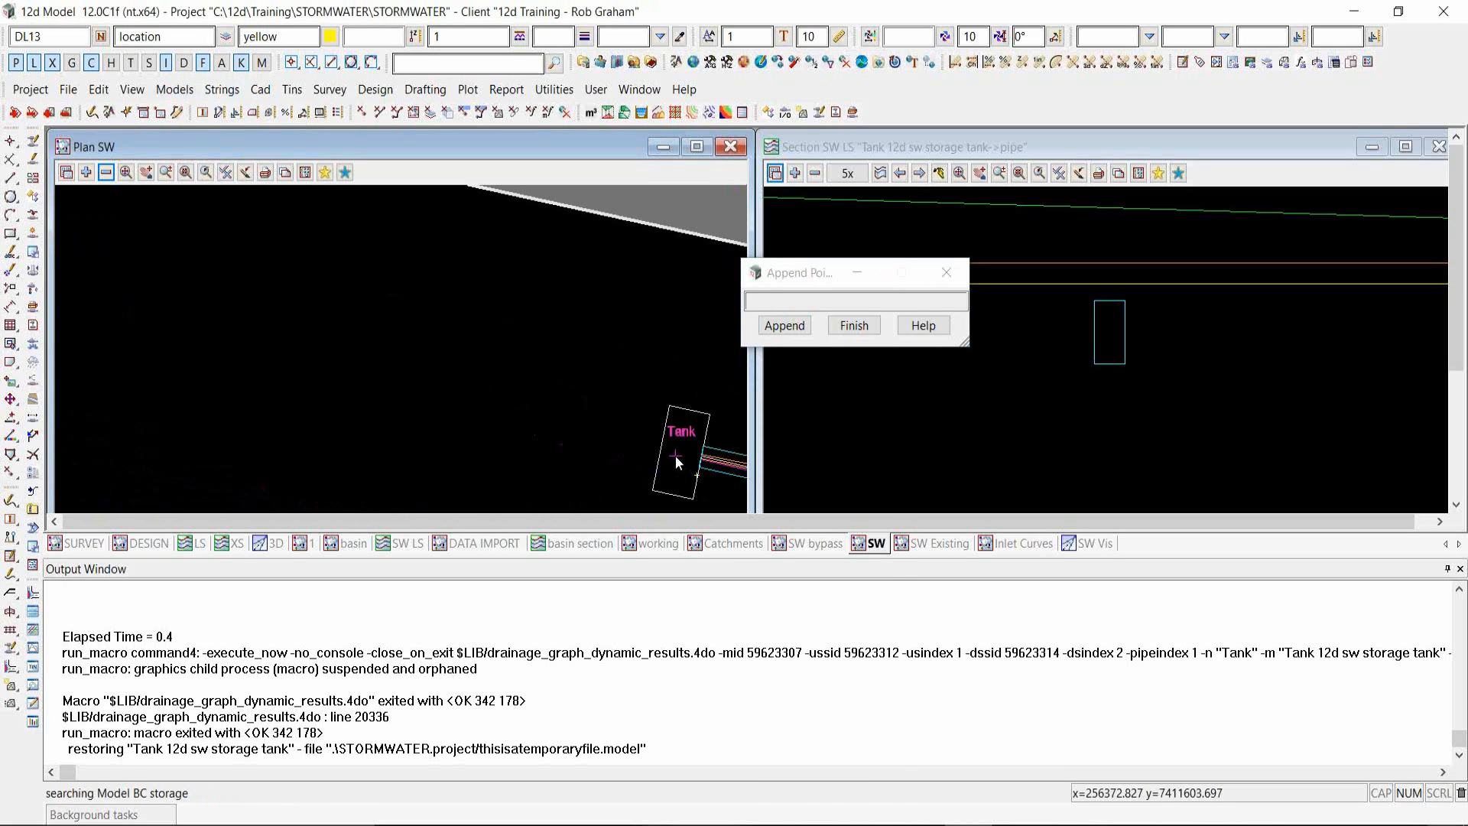
pyautogui.click(676, 455)
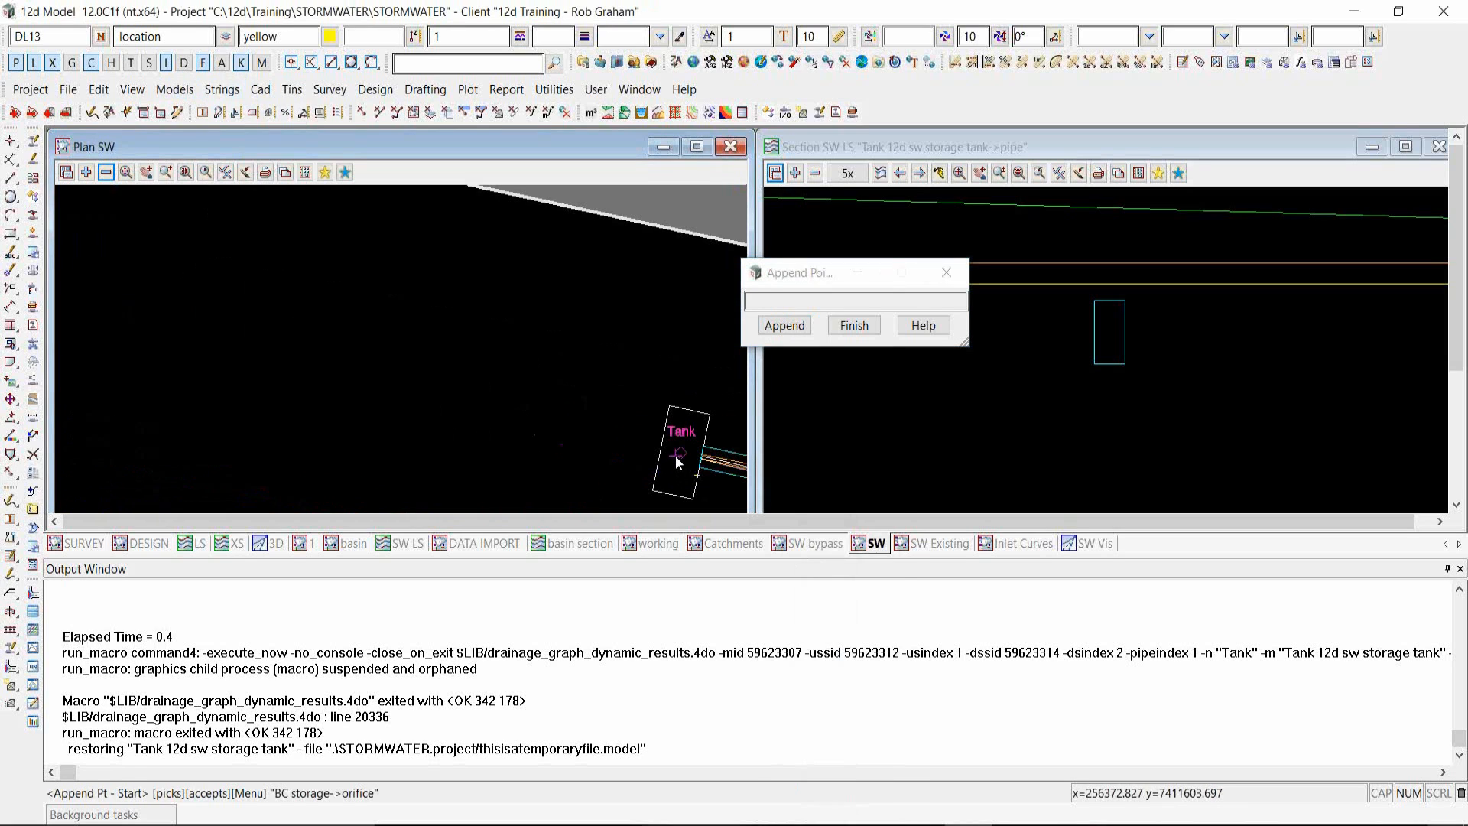
pyautogui.click(676, 456)
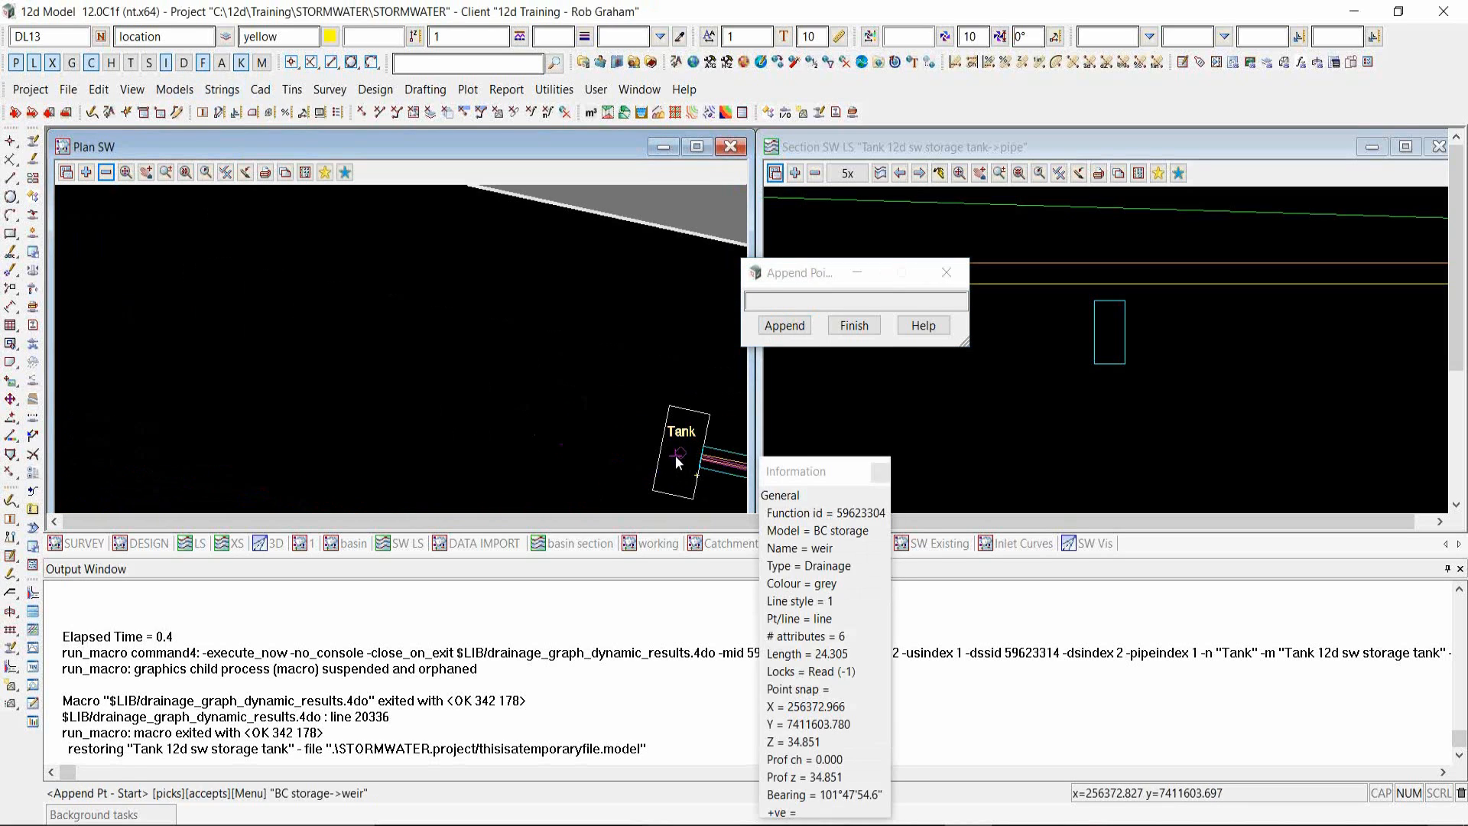
pyautogui.middleClick(676, 456)
pyautogui.scroll(-2, 676, 455)
pyautogui.scroll(-2, 676, 456)
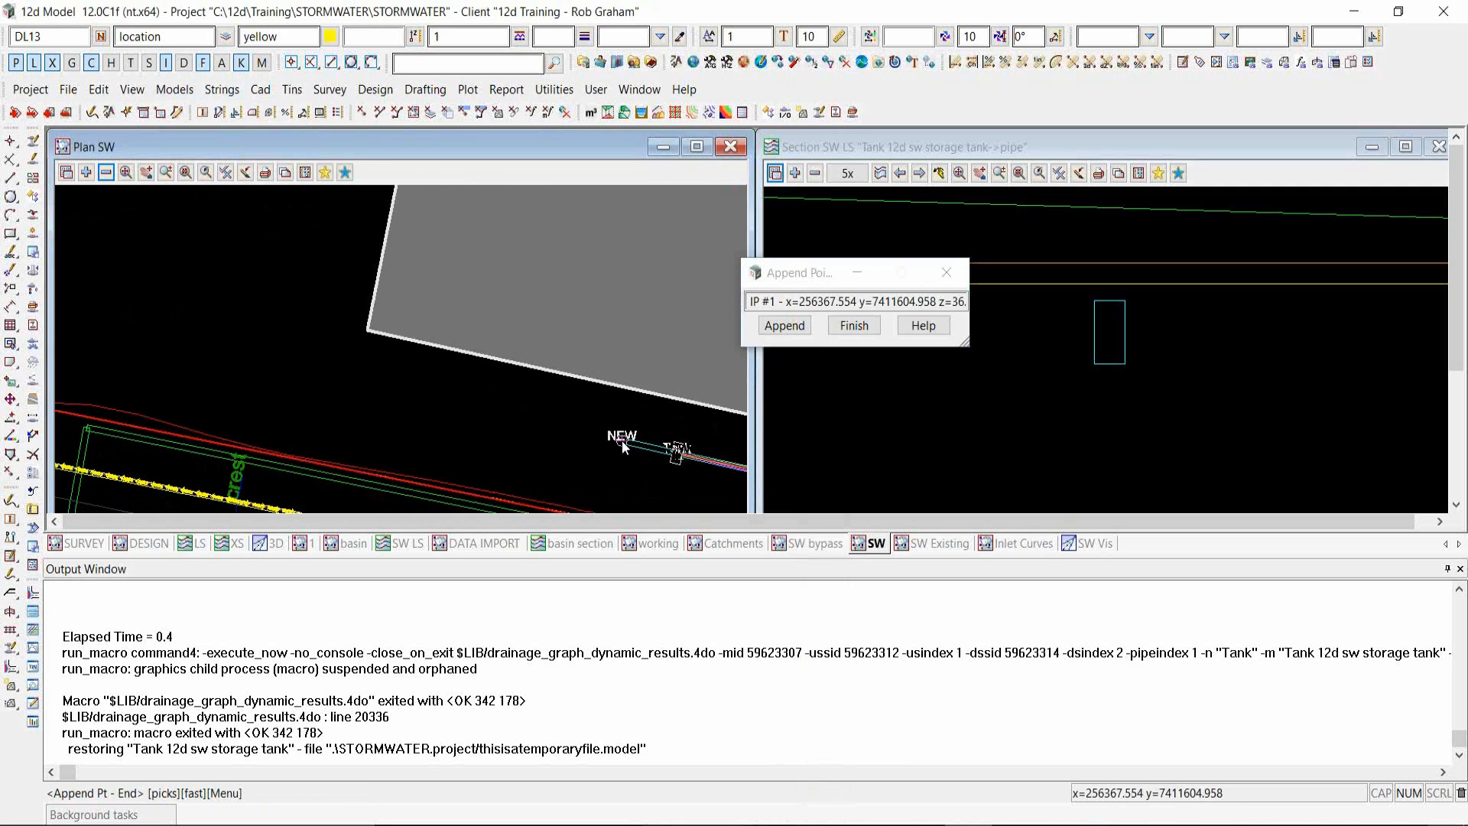
pyautogui.click(622, 441)
pyautogui.middleClick(622, 441)
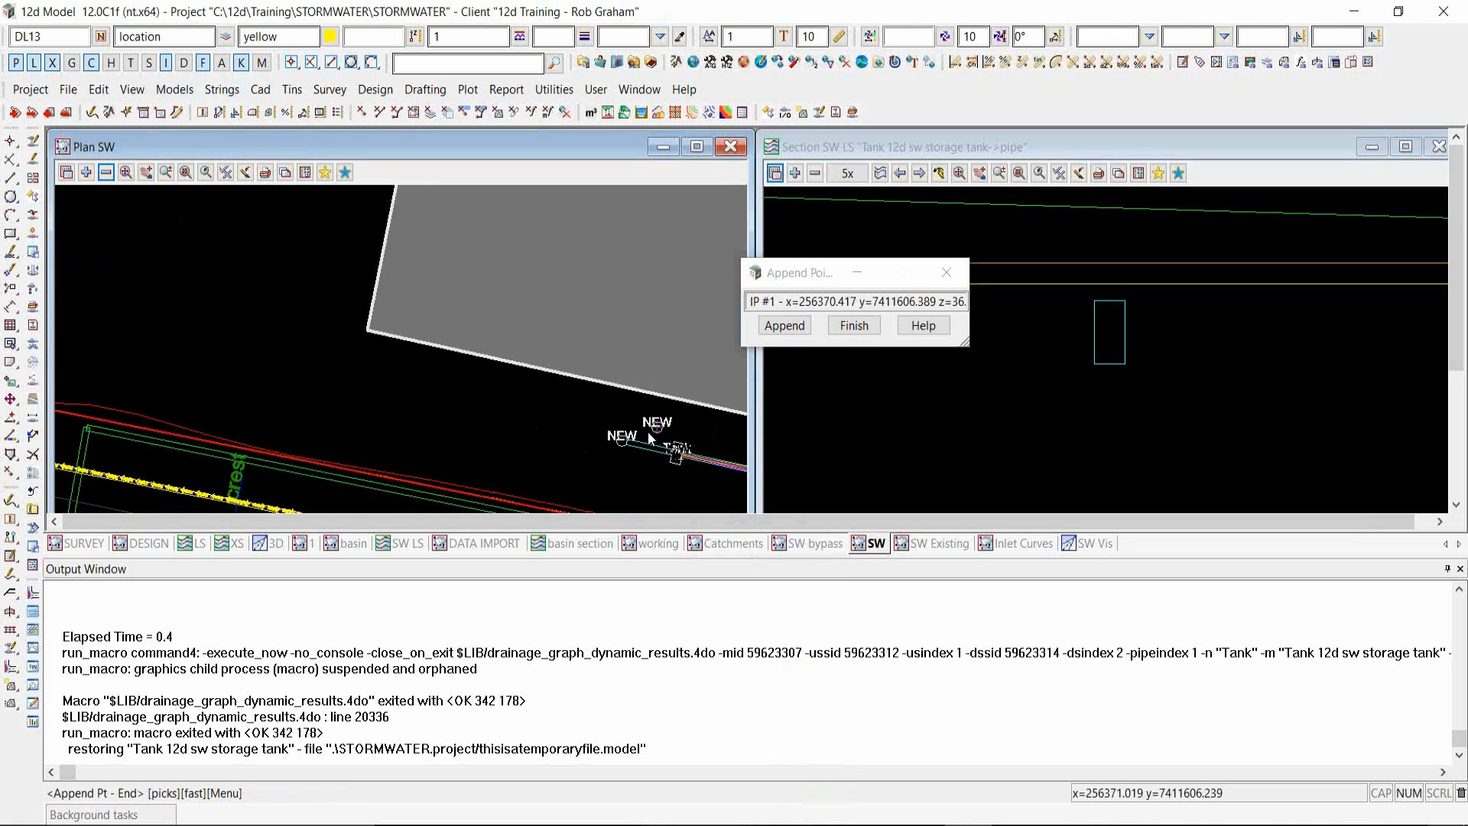
pyautogui.press('Escape')
pyautogui.scroll(-1, 649, 444)
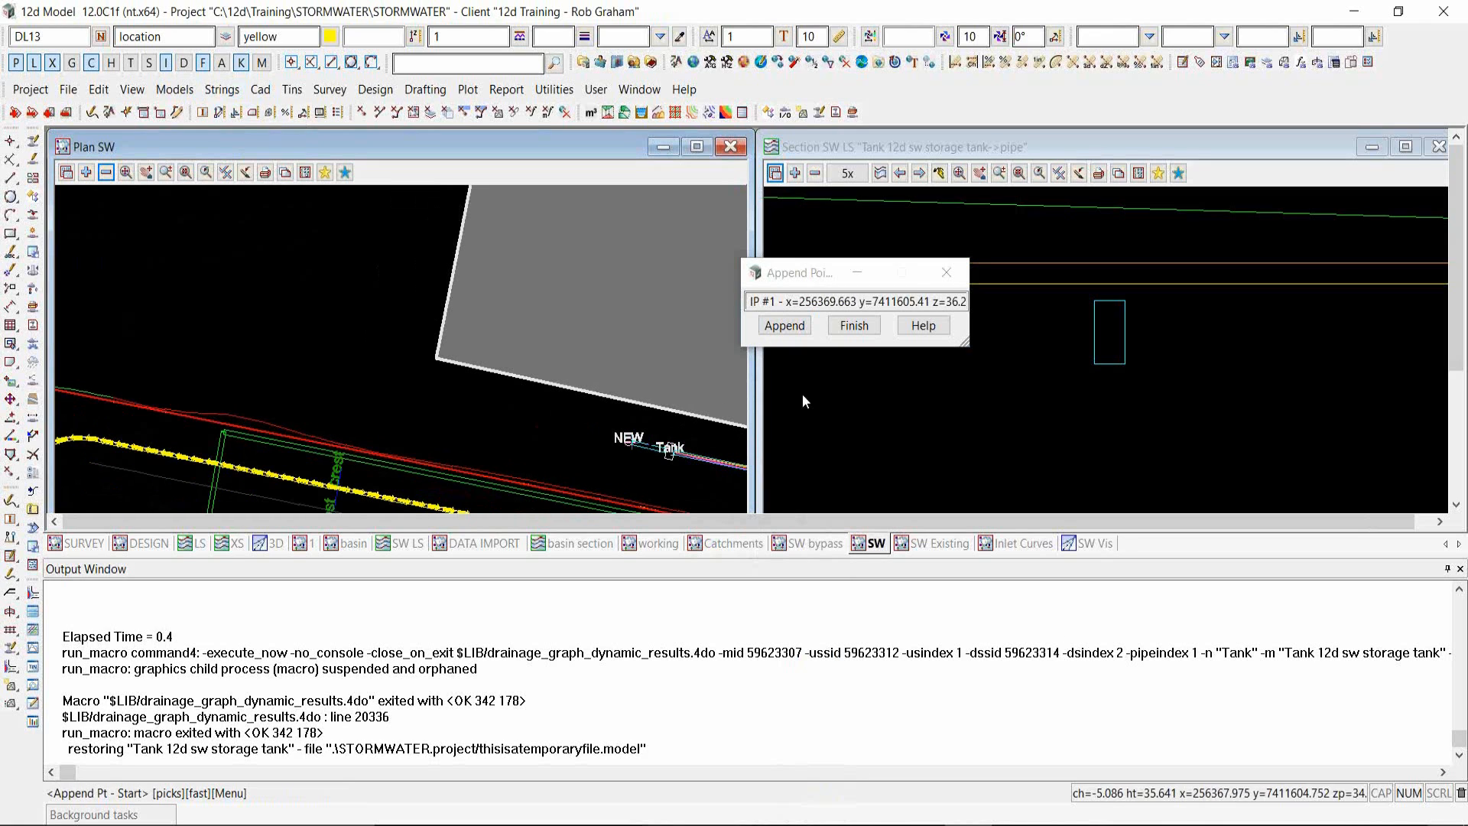
pyautogui.click(854, 325)
# - Load the new pipe between the NEW and Tank pits into the Extend culvert/pipe tool
pyautogui.scroll(3, 707, 456)
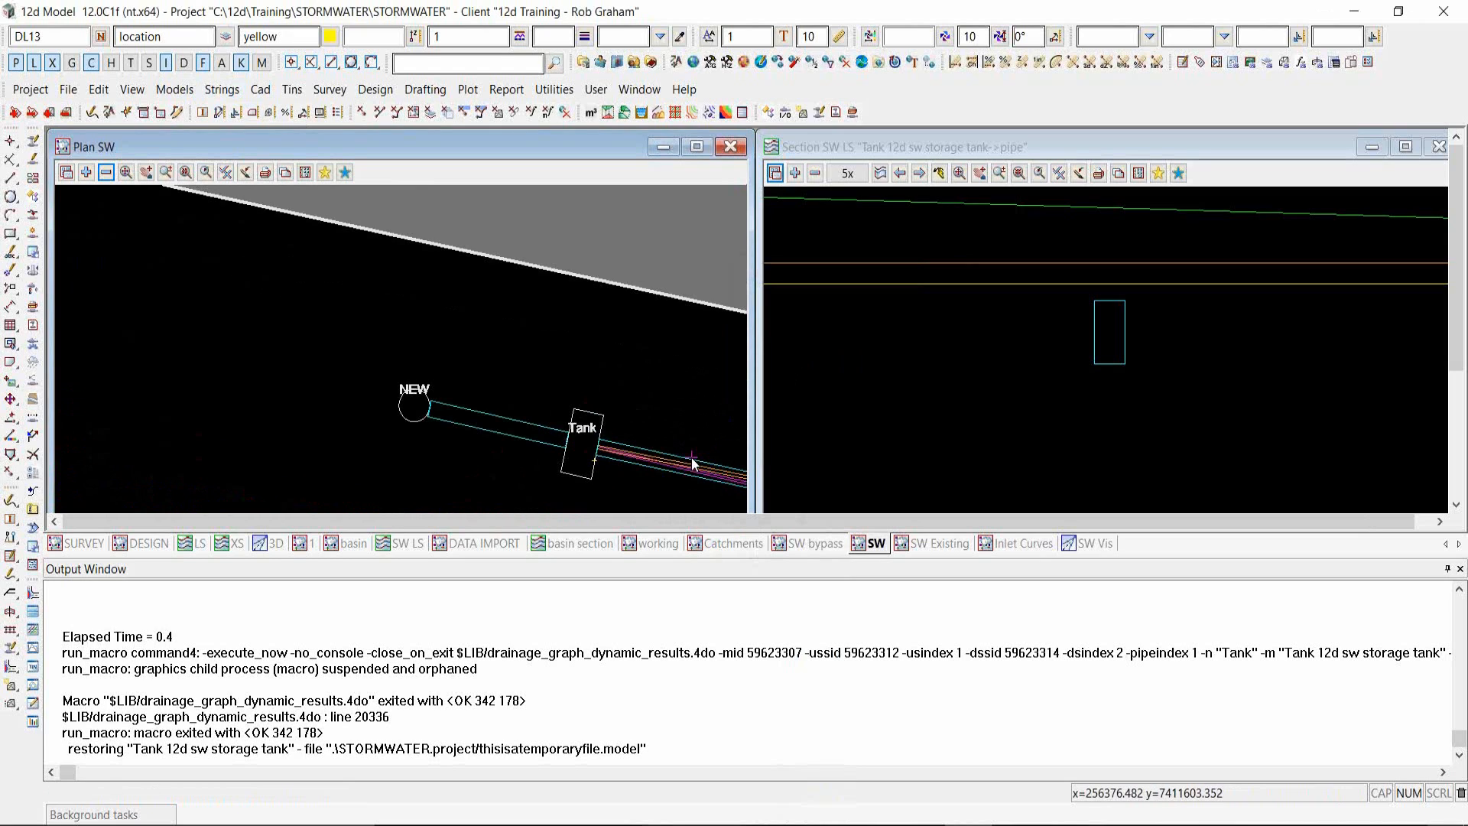
pyautogui.click(375, 89)
pyautogui.moveTo(456, 215)
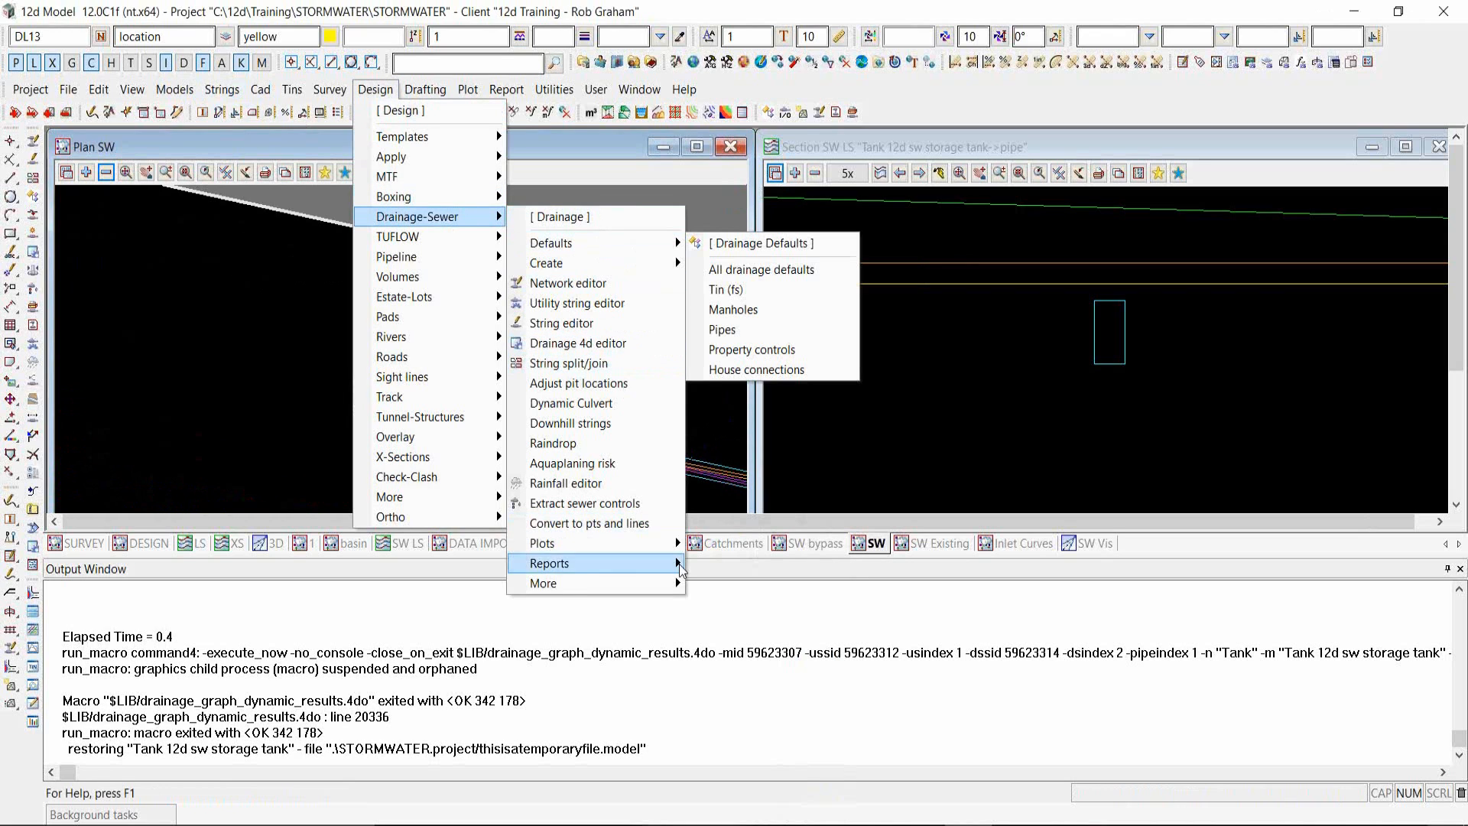
pyautogui.moveTo(680, 584)
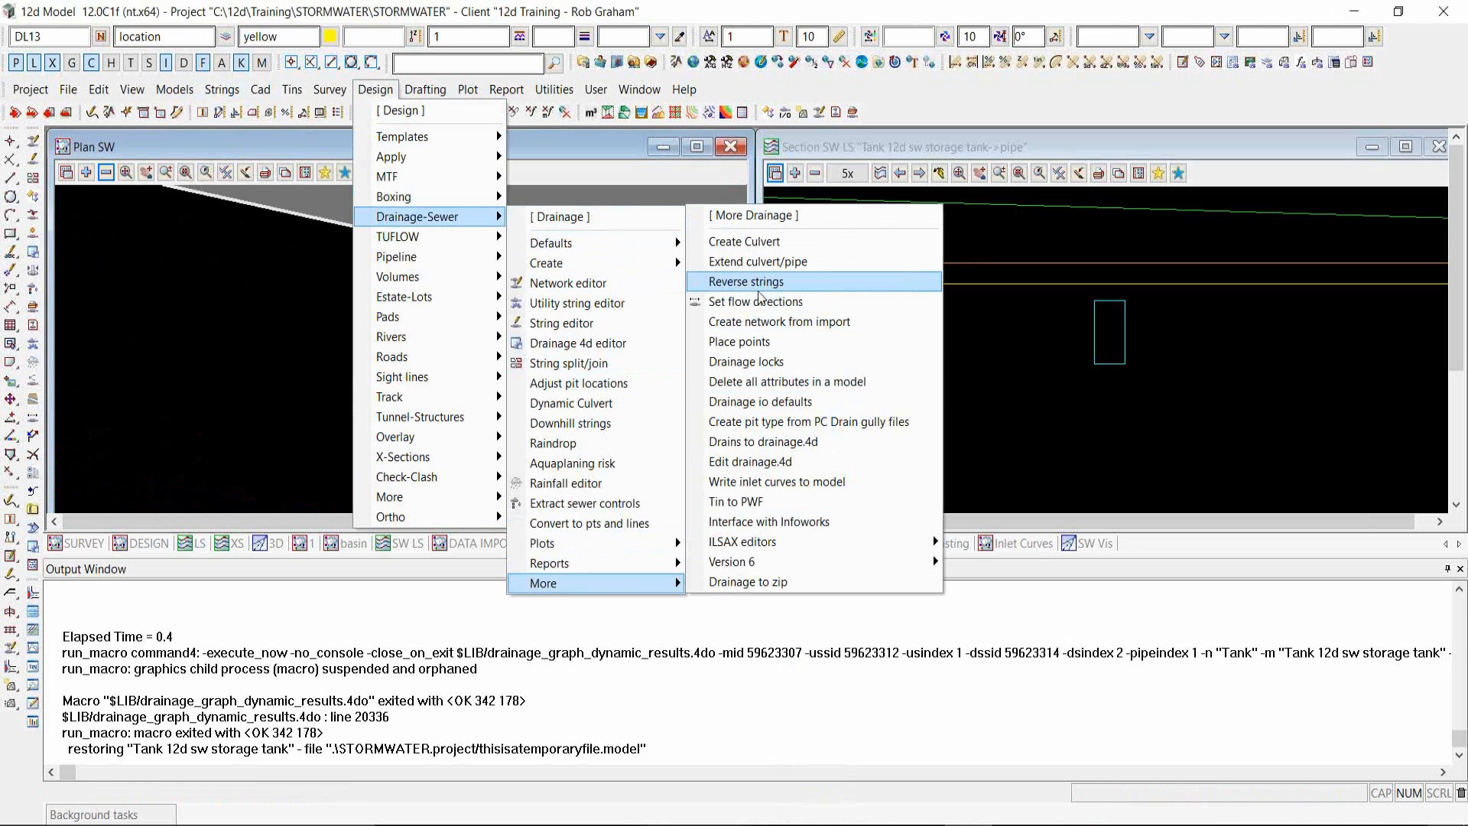
pyautogui.click(761, 264)
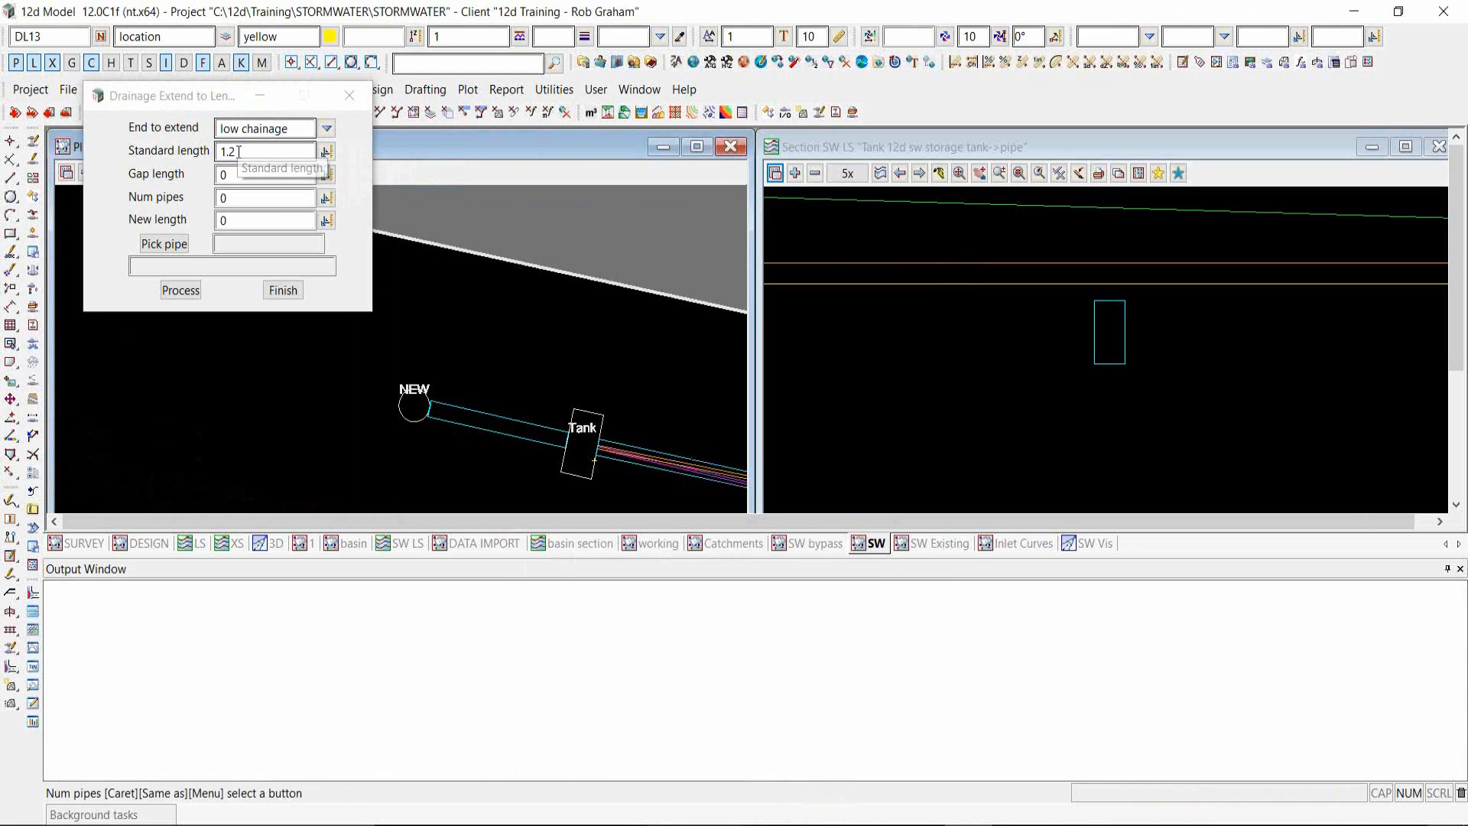
pyautogui.click(164, 244)
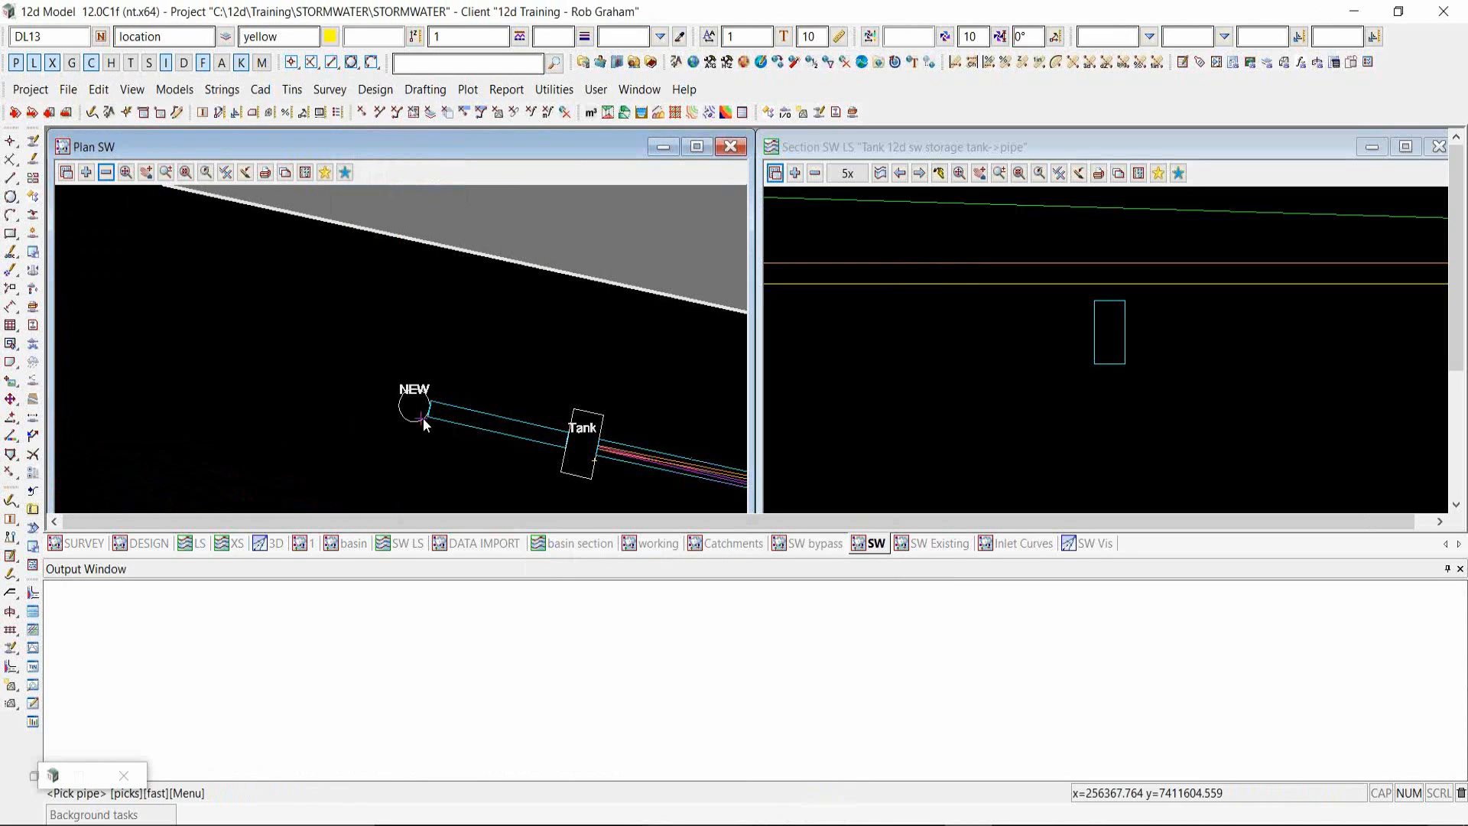
pyautogui.click(446, 416)
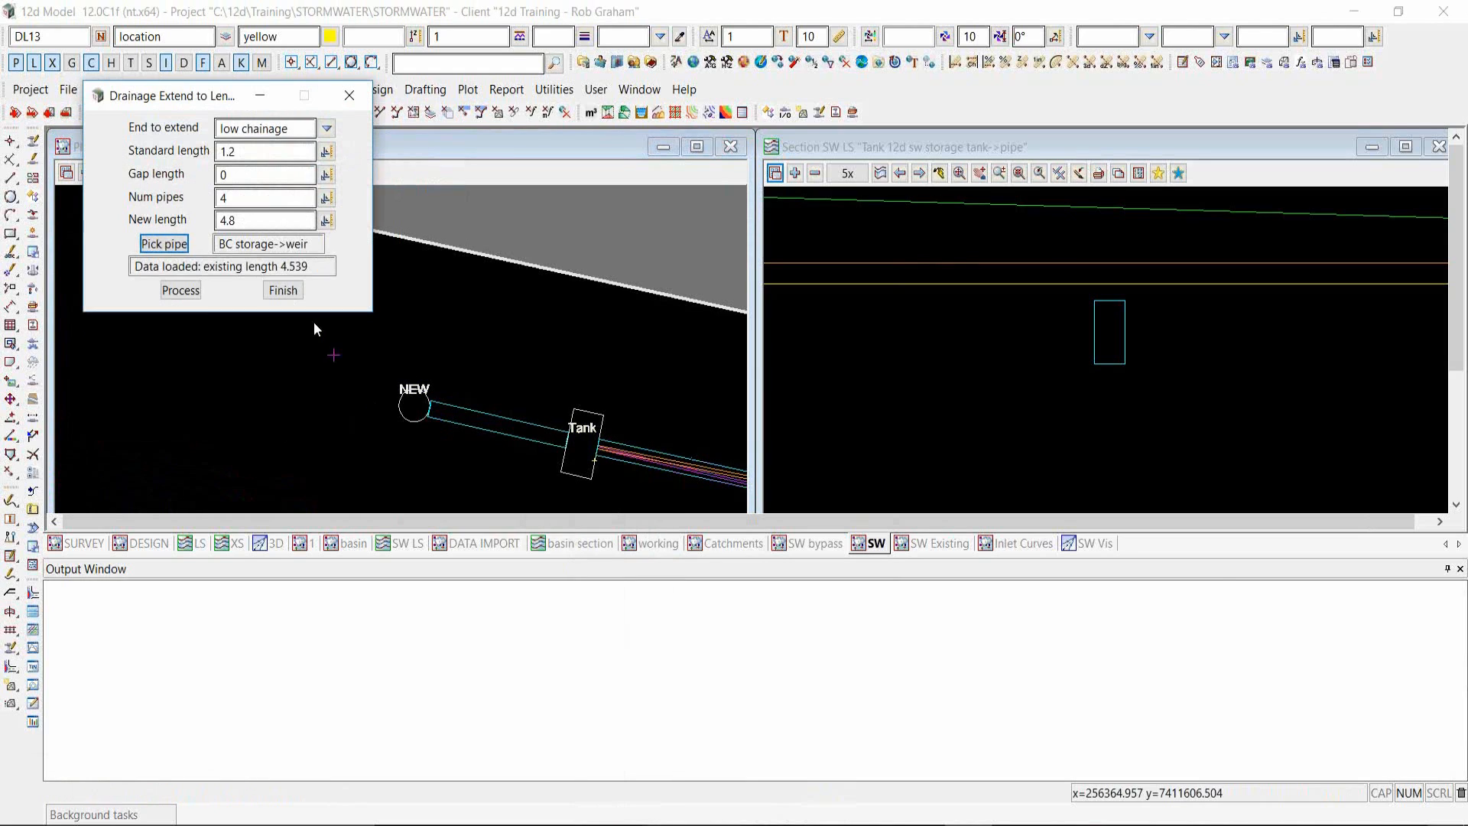
# - Extend the pipe's low chainage end to 23 pipes of standard length 1.2 with a gap length of 0.01, and close the tool
pyautogui.click(244, 150)
pyautogui.click(244, 176)
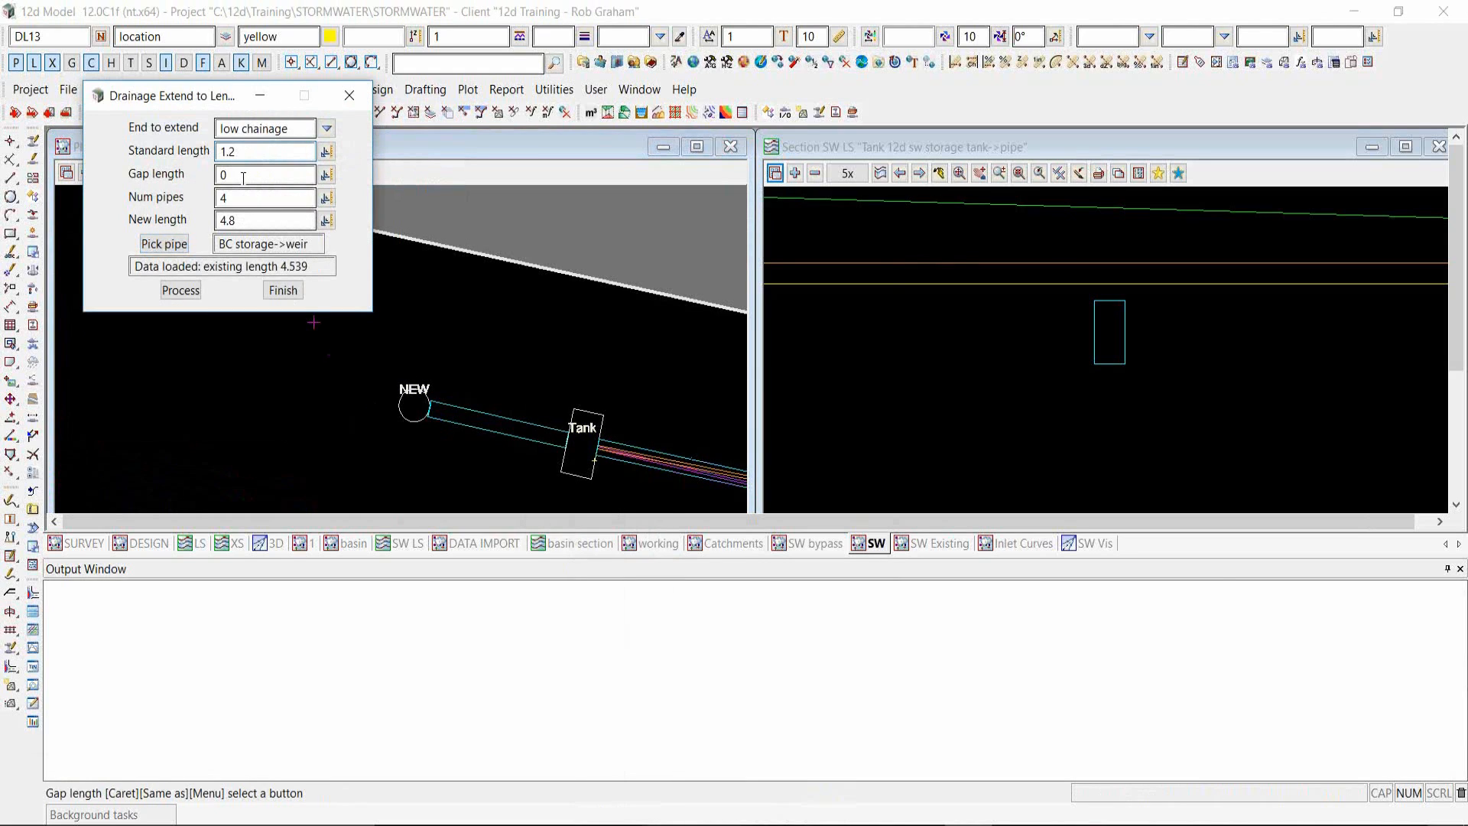
pyautogui.write('.01')
pyautogui.click(261, 198)
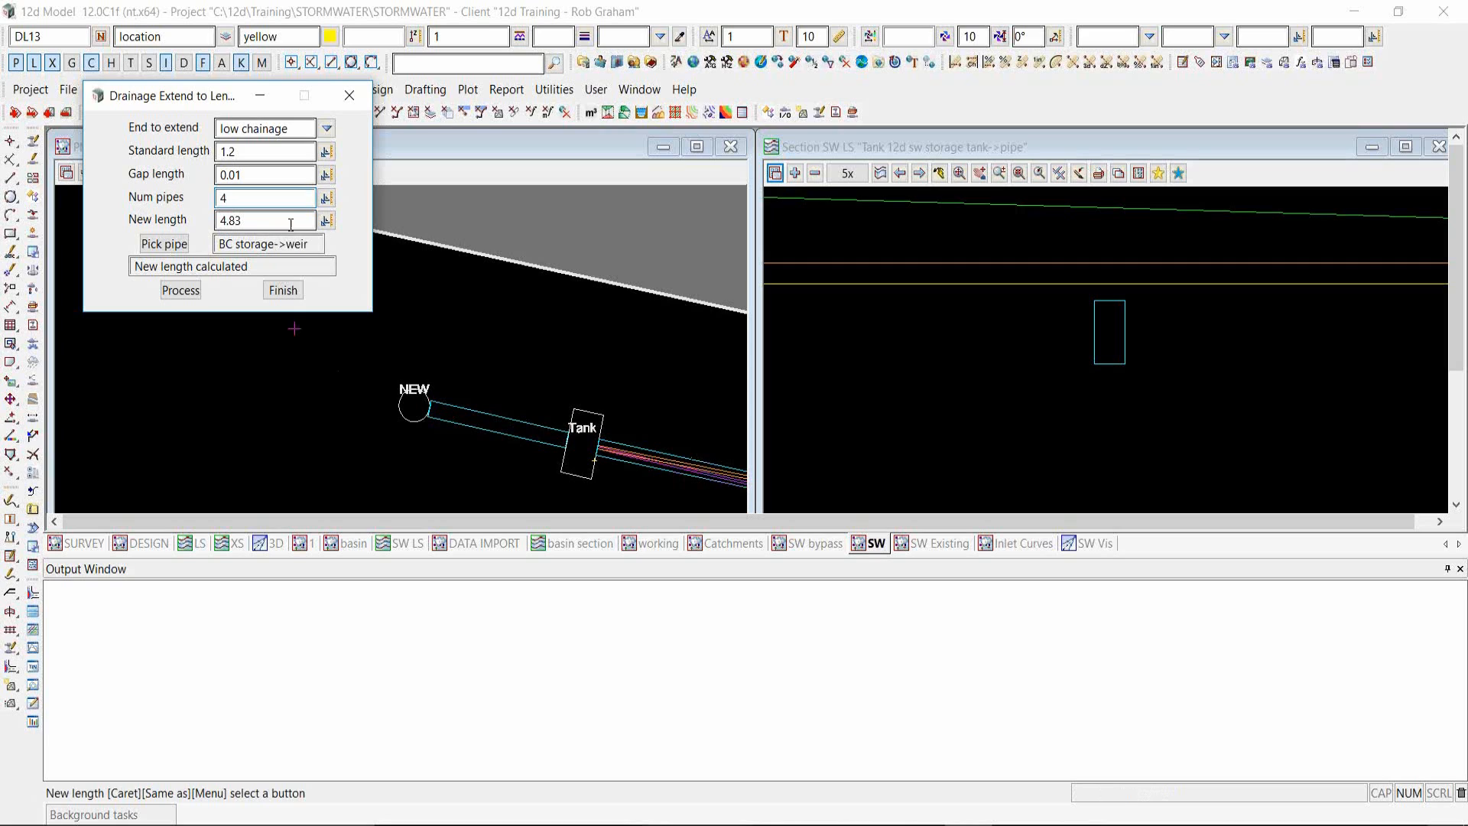
pyautogui.doubleClick(224, 197)
pyautogui.write('23')
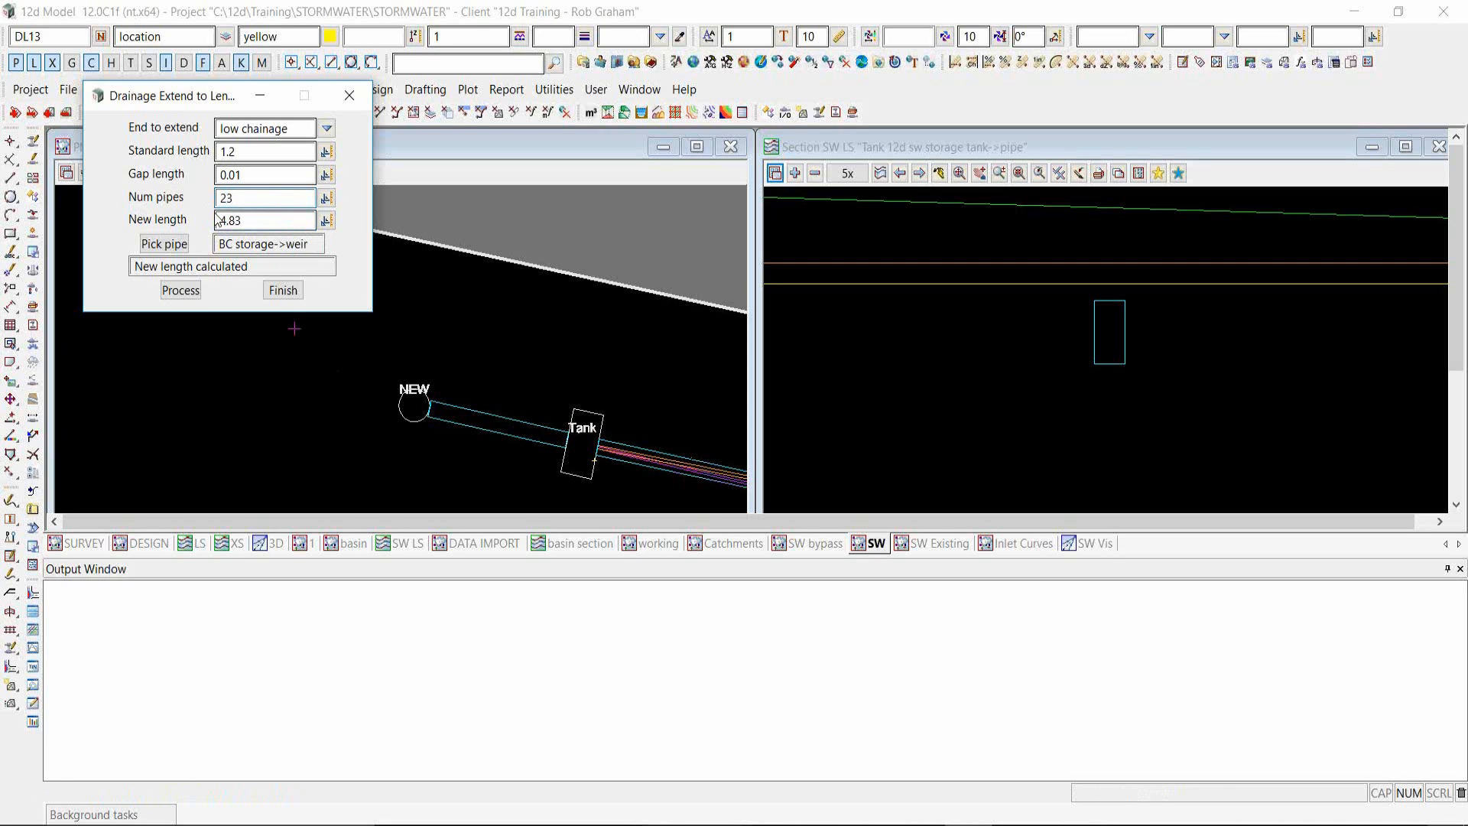
pyautogui.click(257, 219)
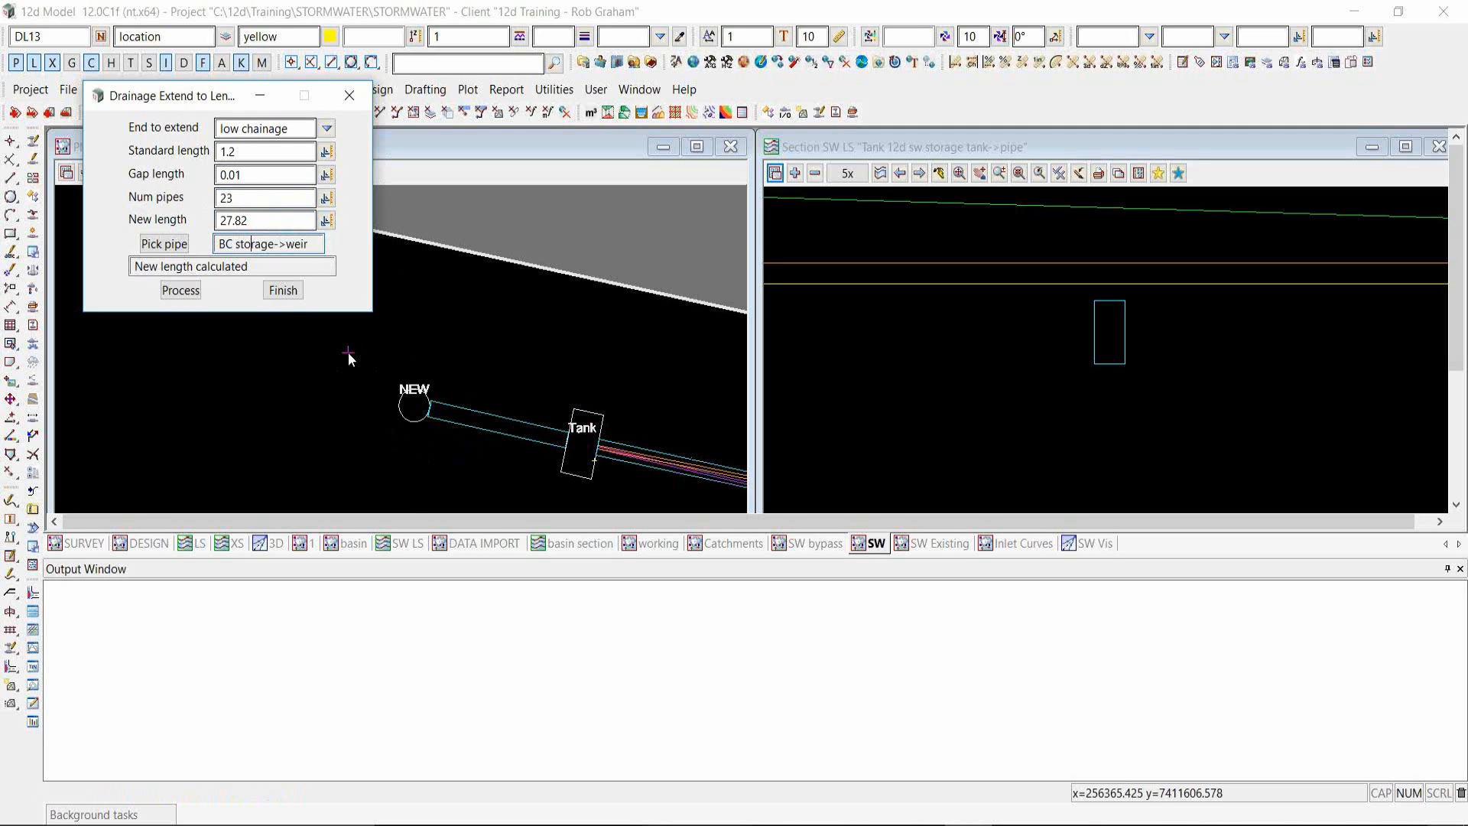
pyautogui.click(187, 290)
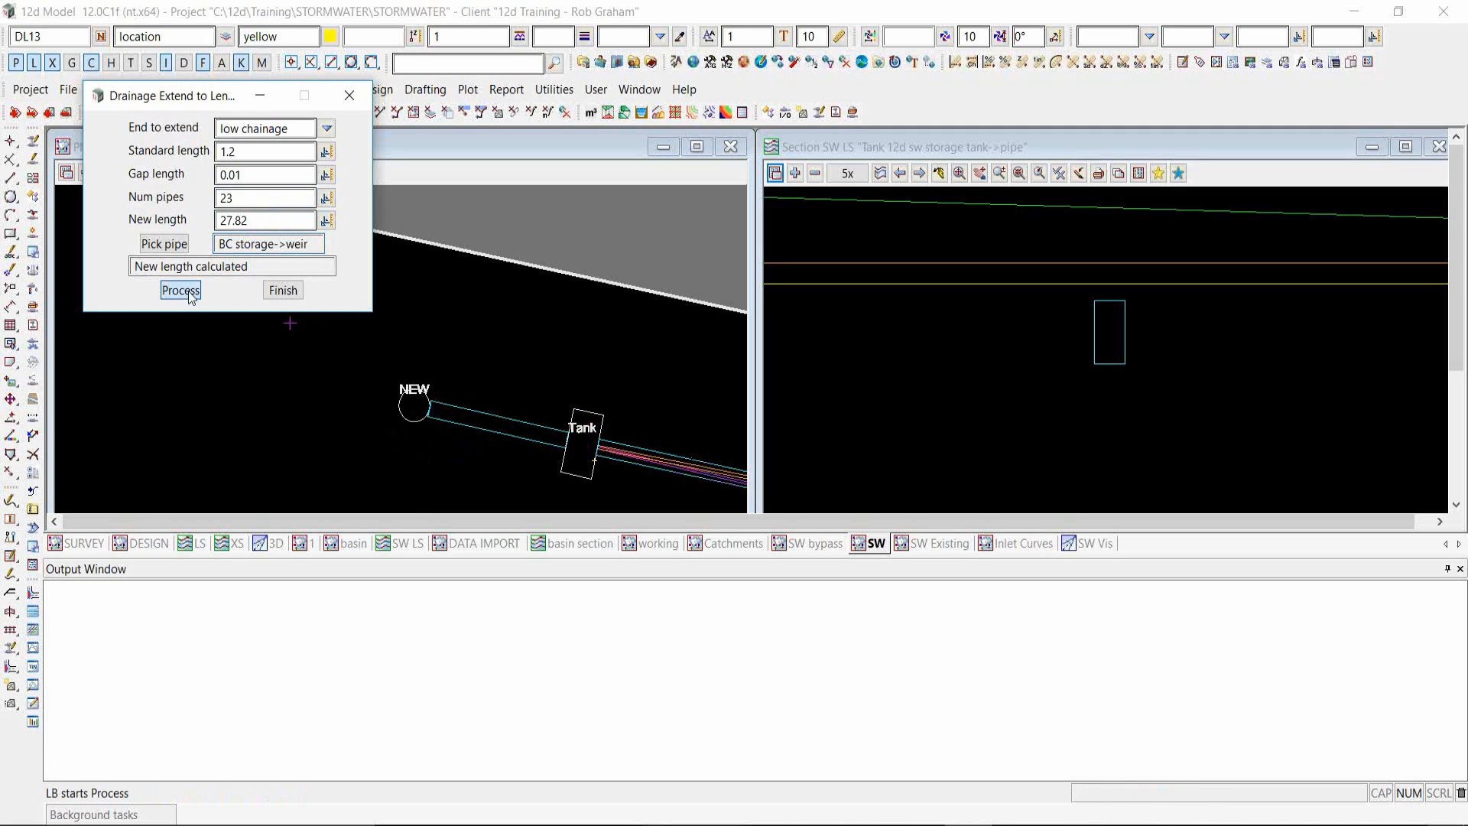
pyautogui.scroll(-2, 566, 480)
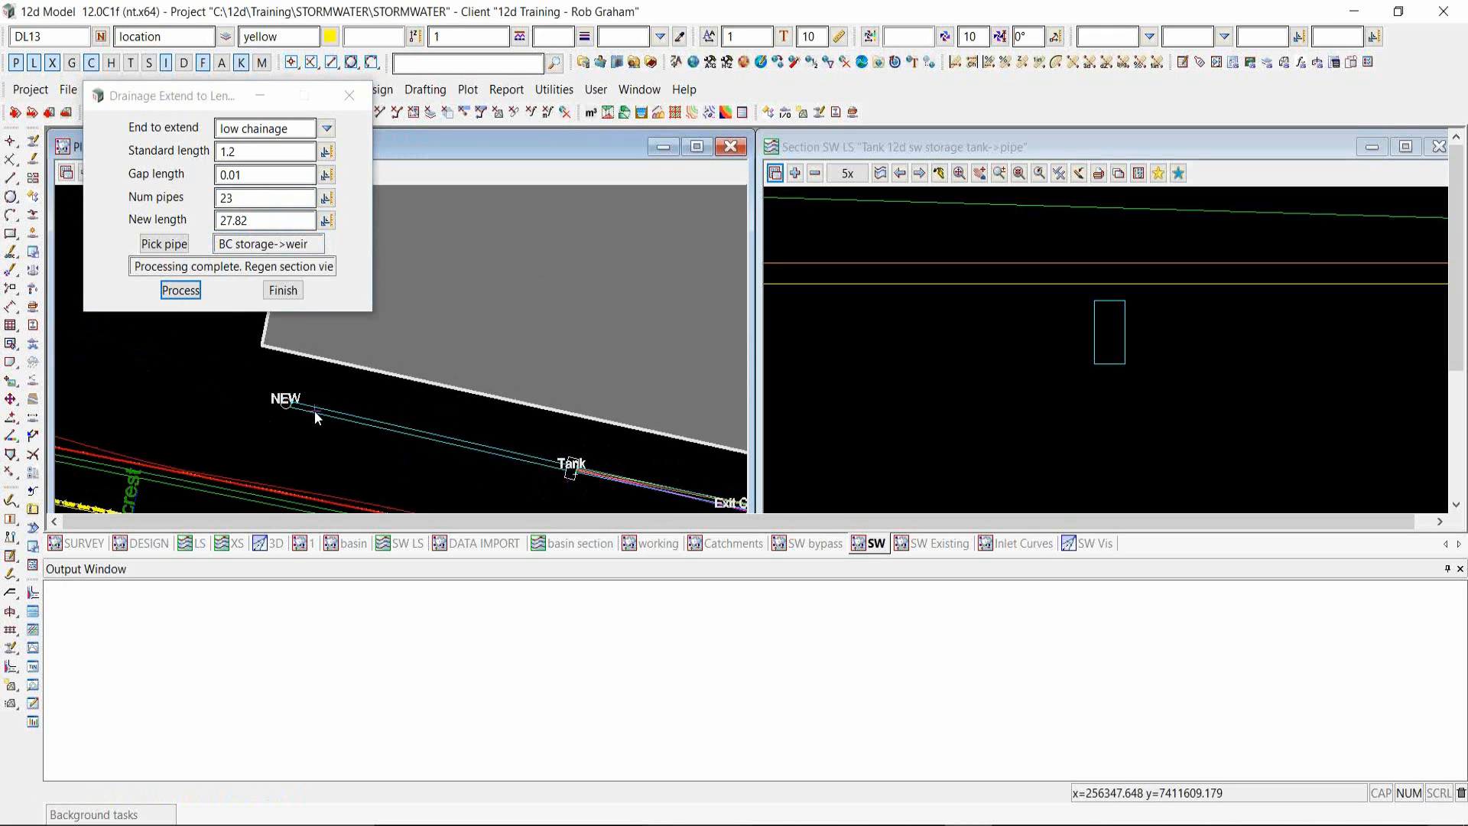
pyautogui.click(286, 292)
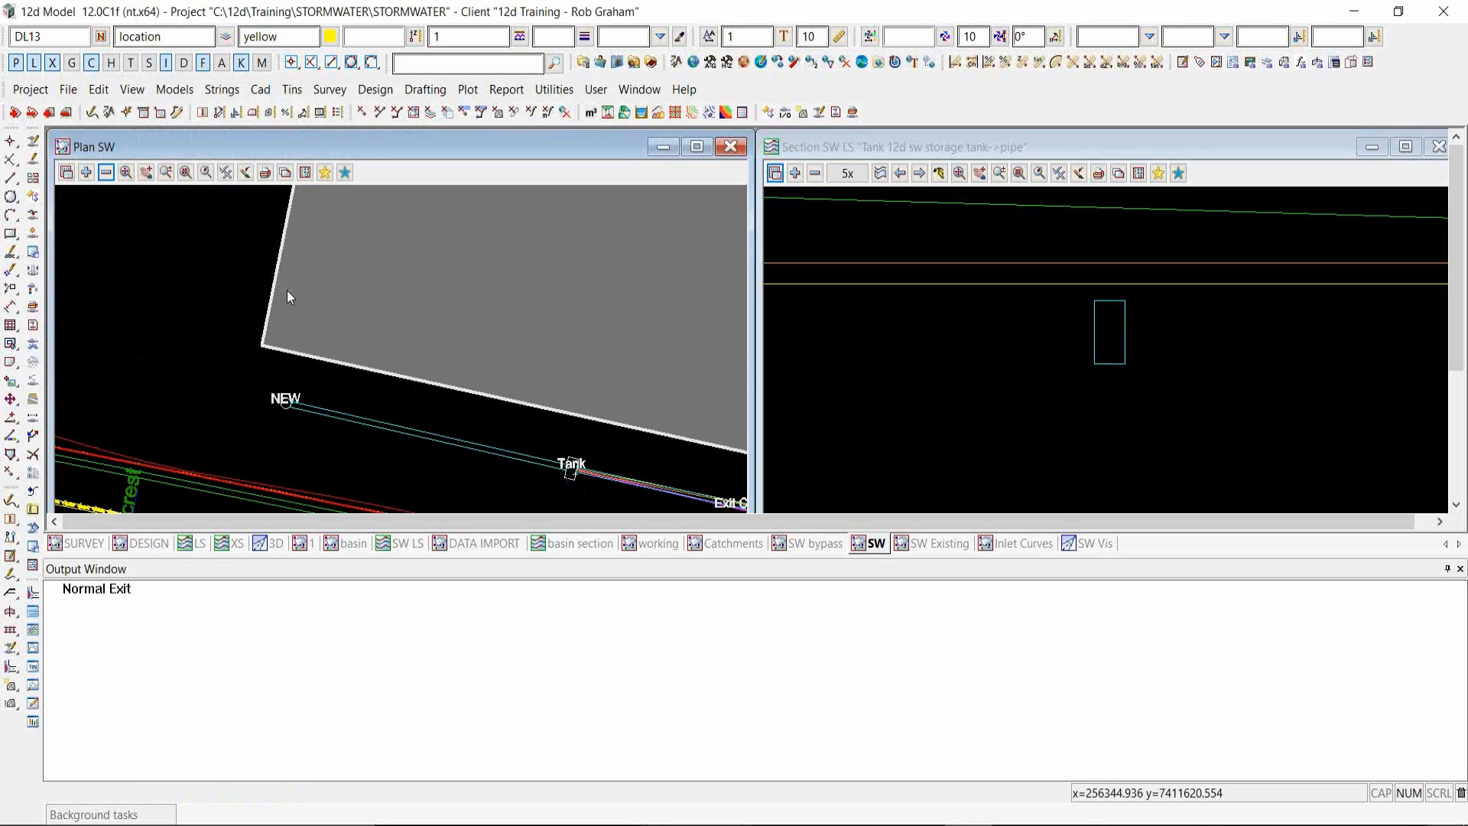
# - Open the Tank pit of the BC storage weir string in the Drainage Network Editor and show its basin data
pyautogui.click(10, 650)
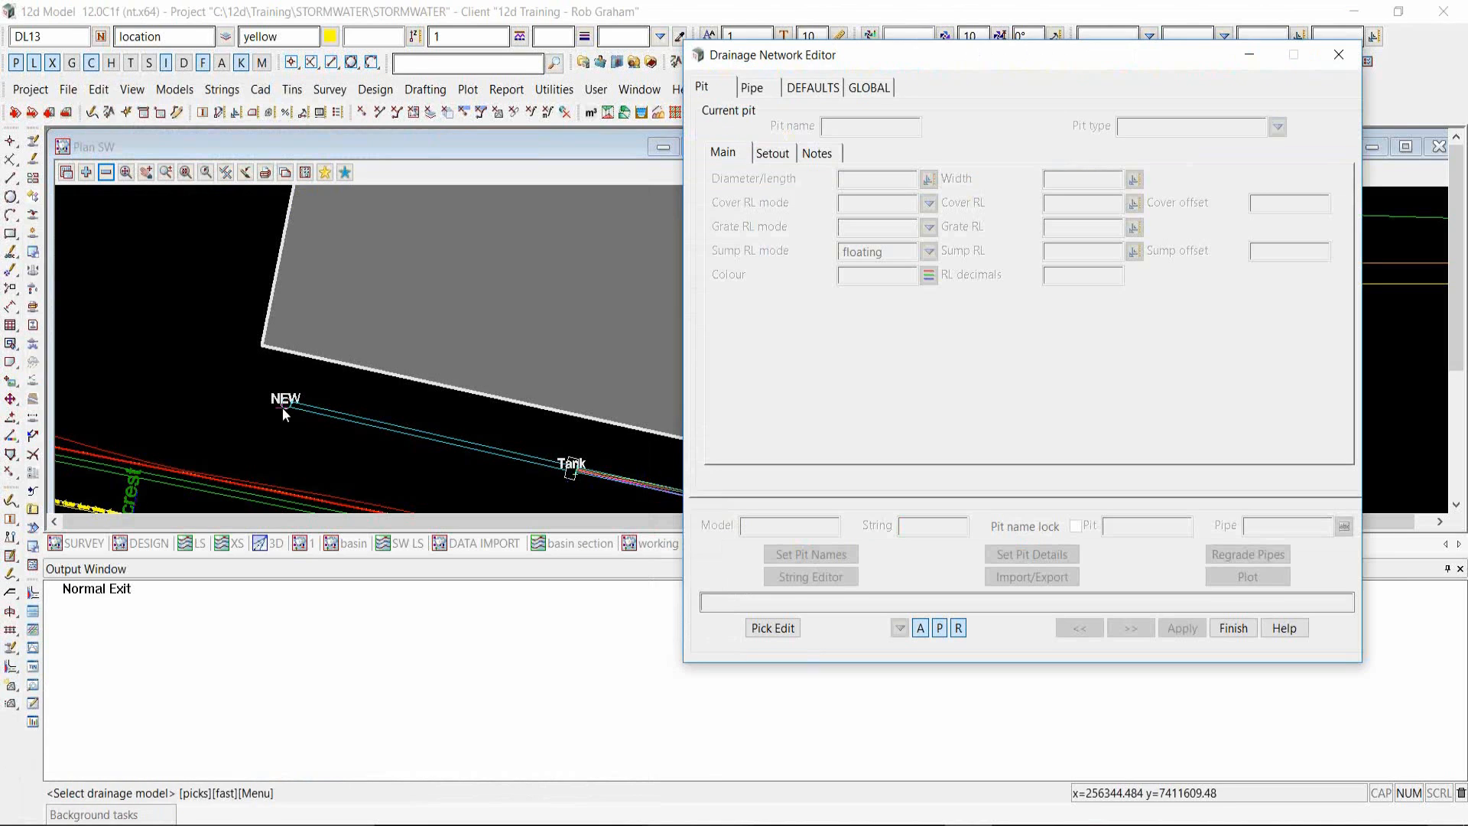
pyautogui.click(287, 420)
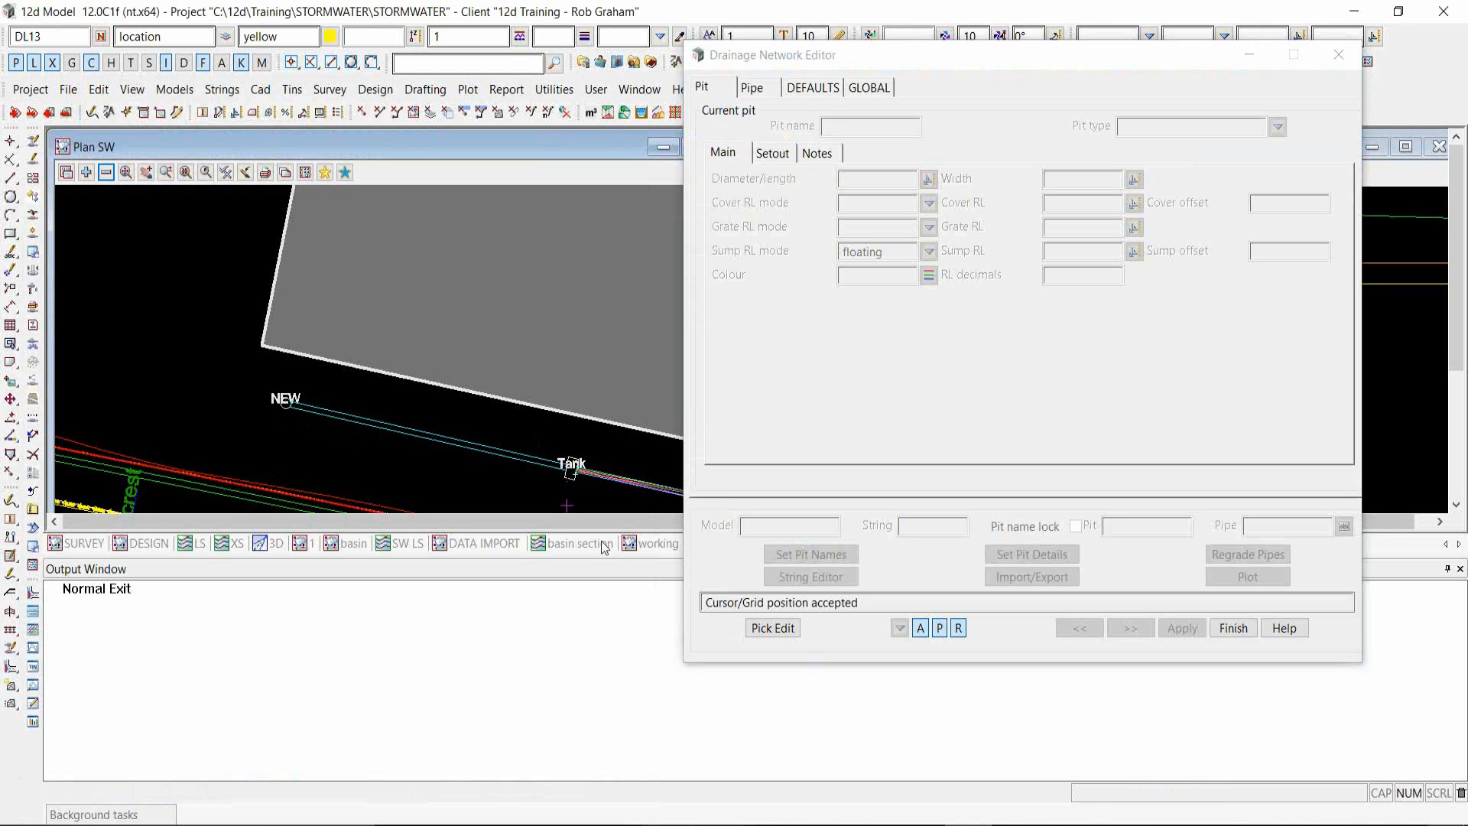
pyautogui.click(754, 627)
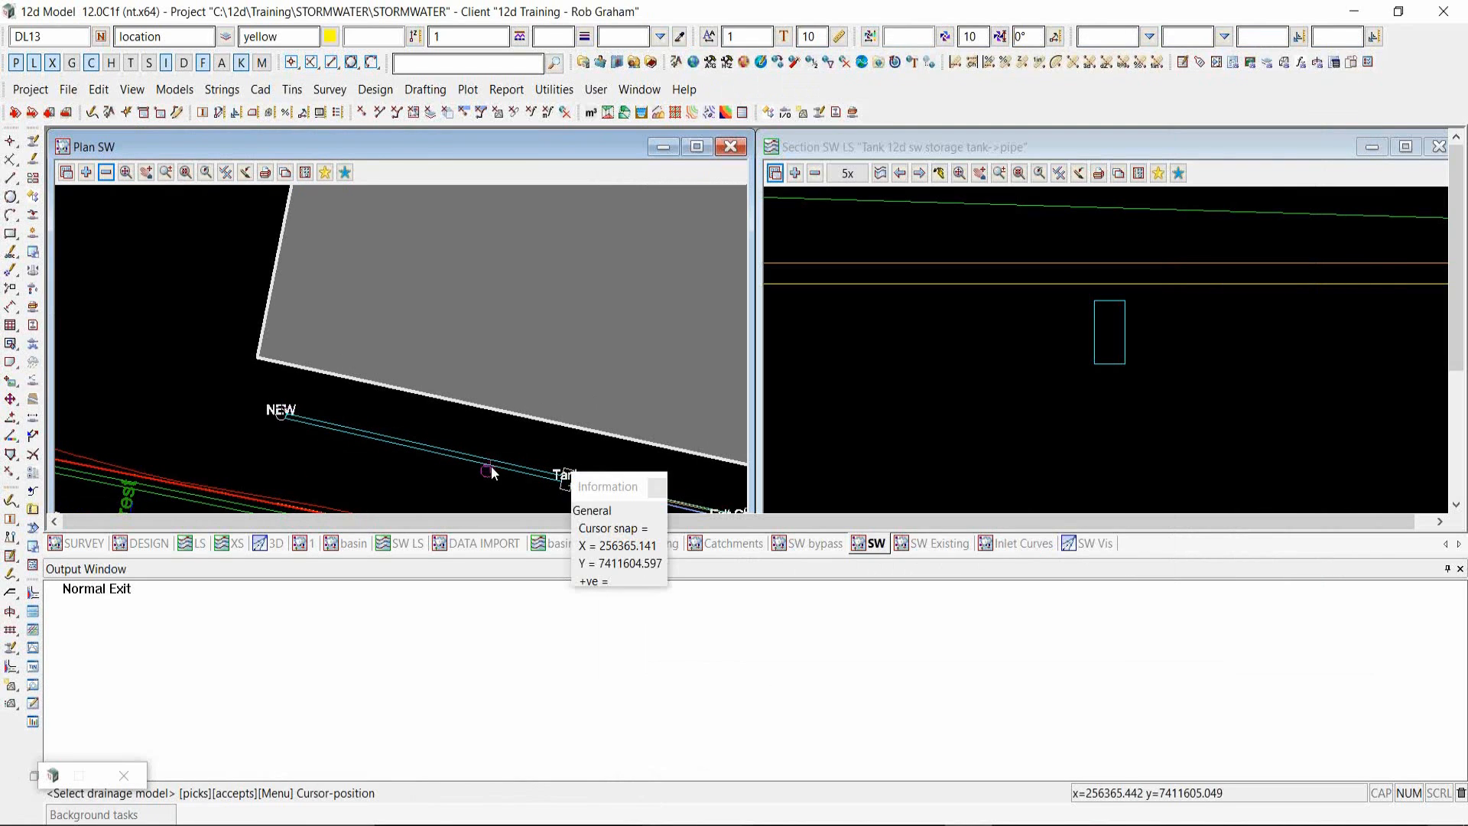
pyautogui.click(507, 478)
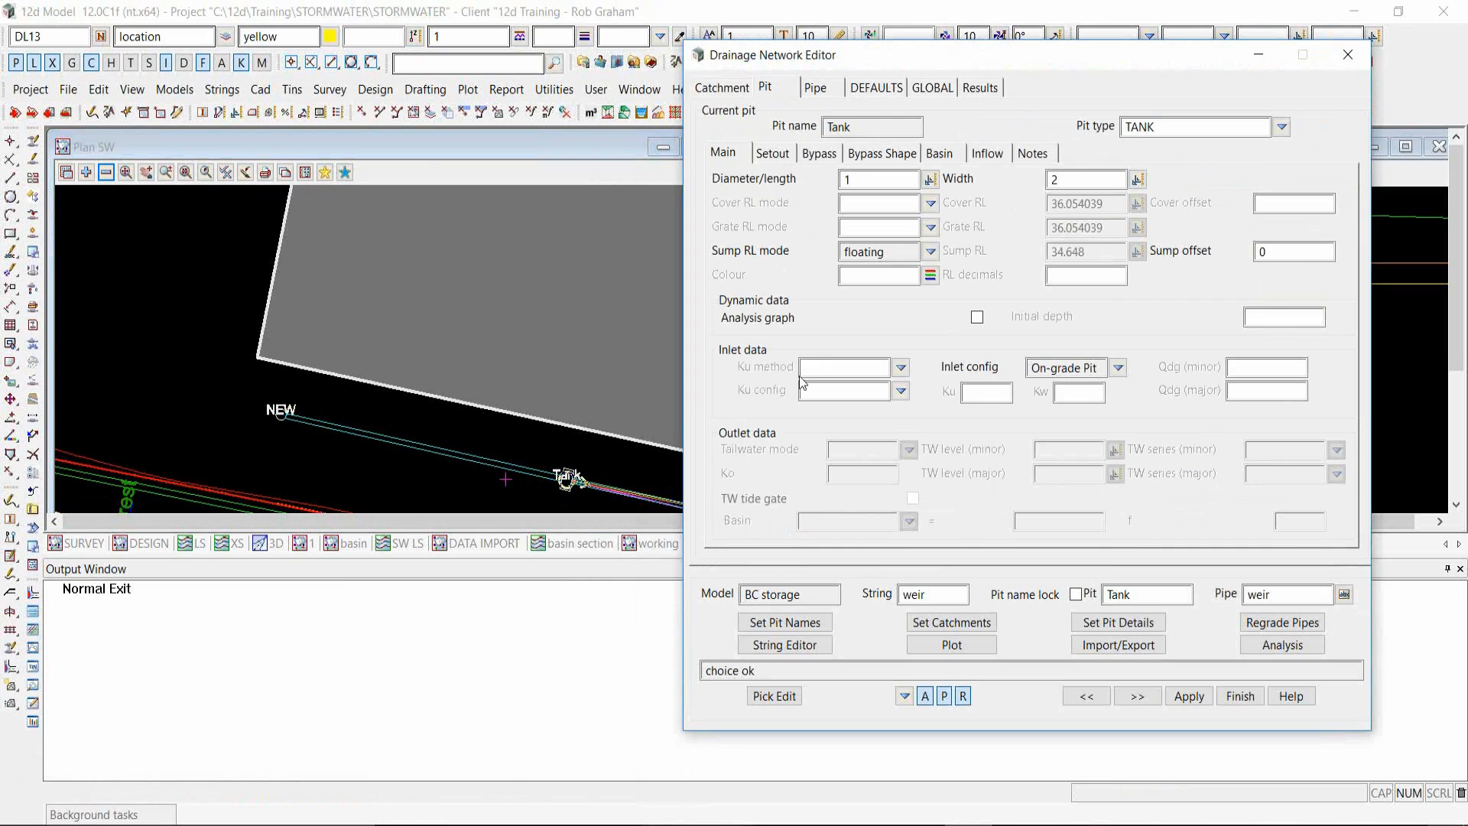
pyautogui.click(956, 157)
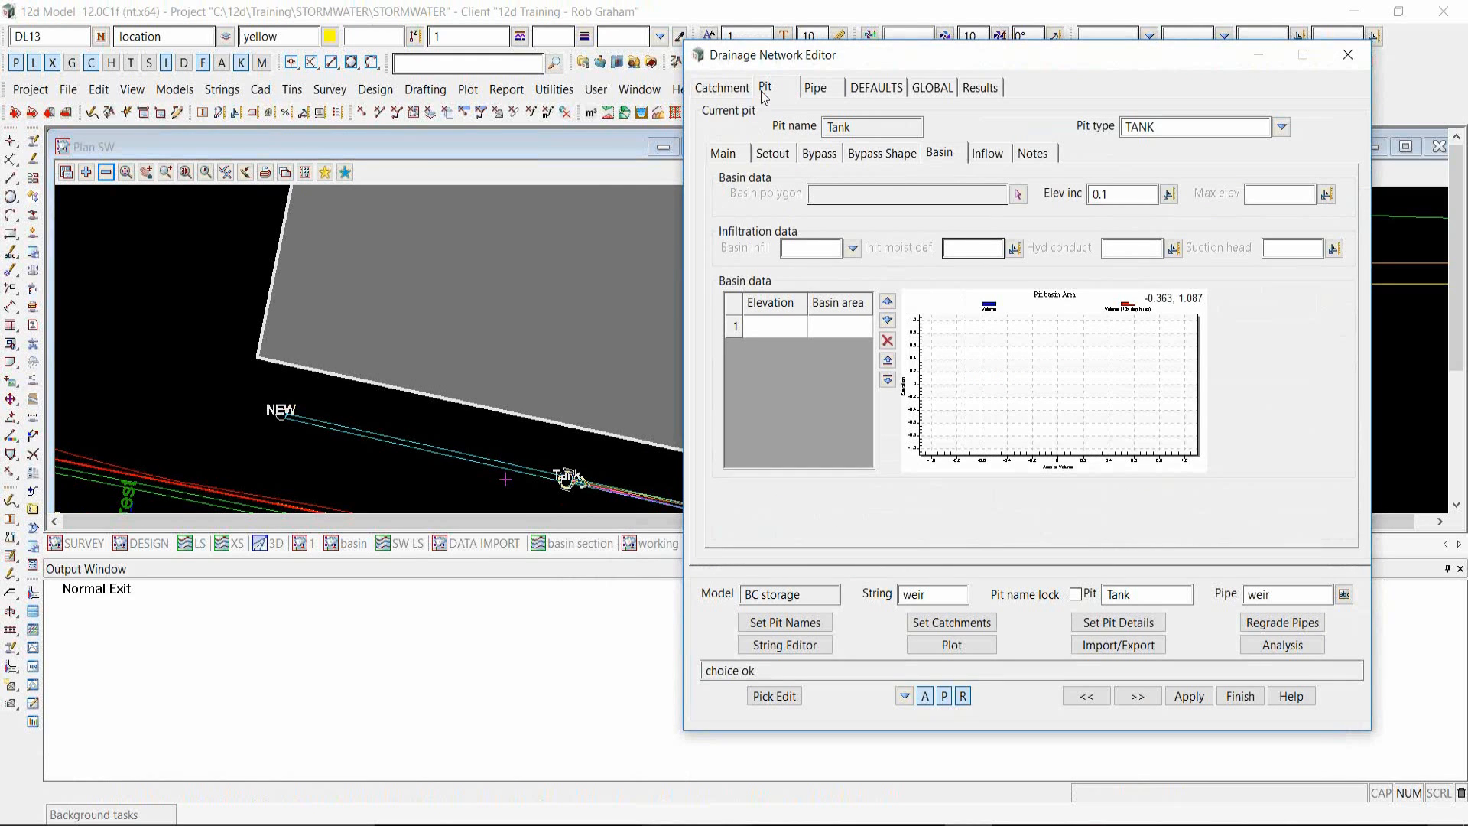
# - Set the Tank pit's inlet Ku method to Direct with a Ku value of 0
pyautogui.click(737, 155)
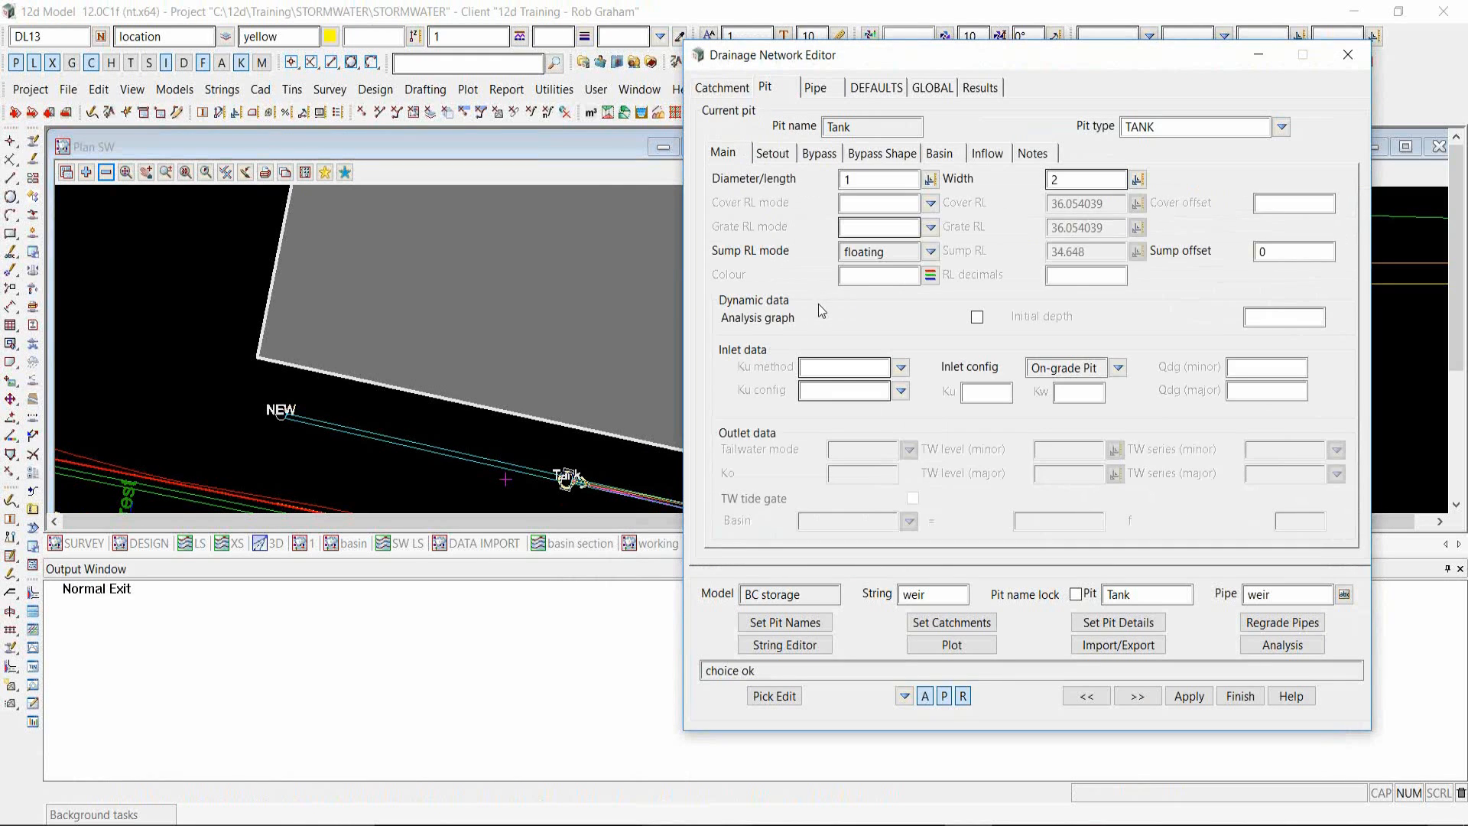
pyautogui.click(902, 367)
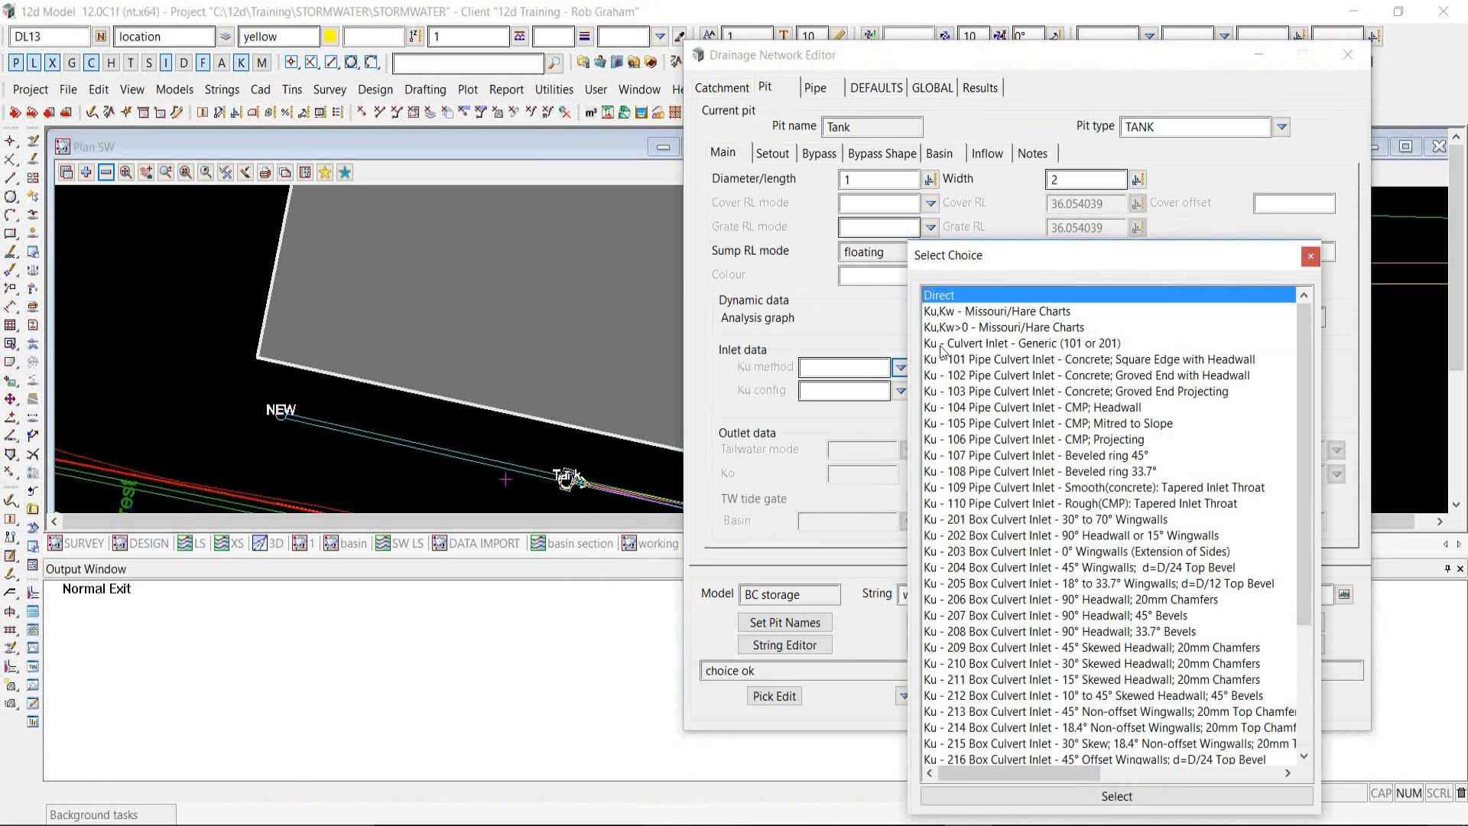
pyautogui.doubleClick(942, 296)
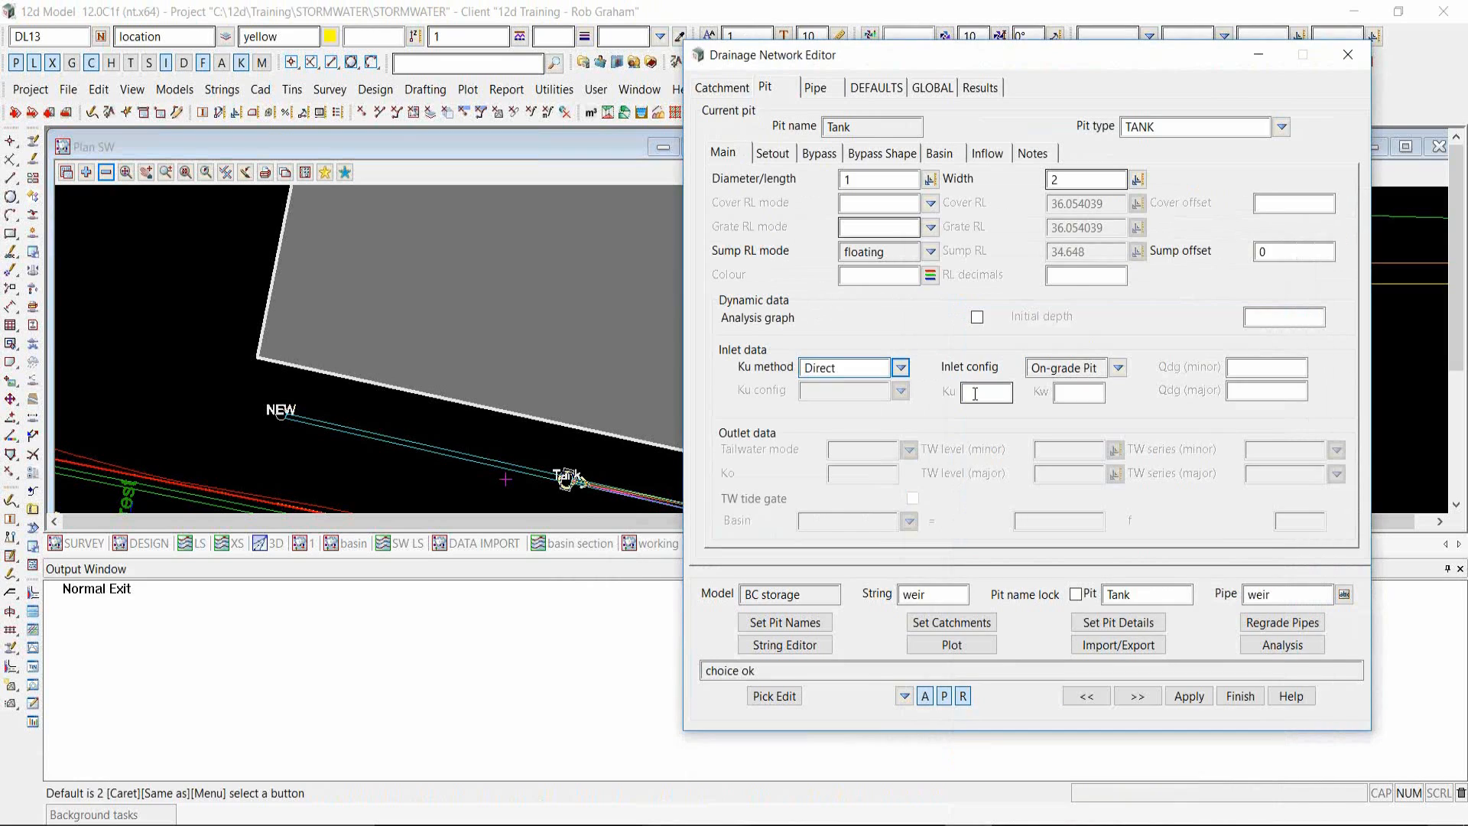
pyautogui.click(975, 393)
pyautogui.write('0')
# - Go to the upstream NEW pit and update its network data from drainage.4d, suppressing the question for this session
pyautogui.click(1085, 696)
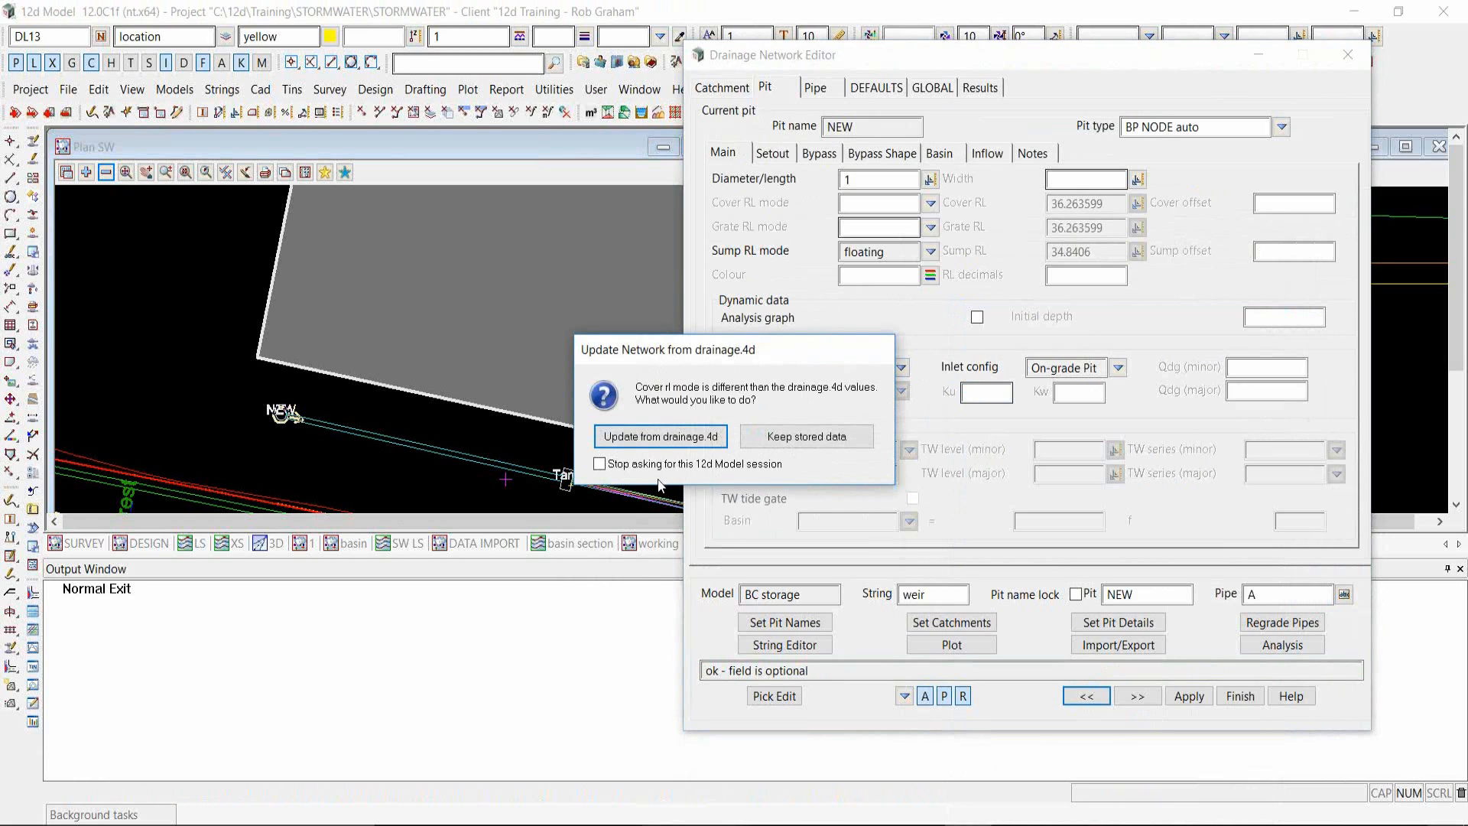
pyautogui.click(601, 465)
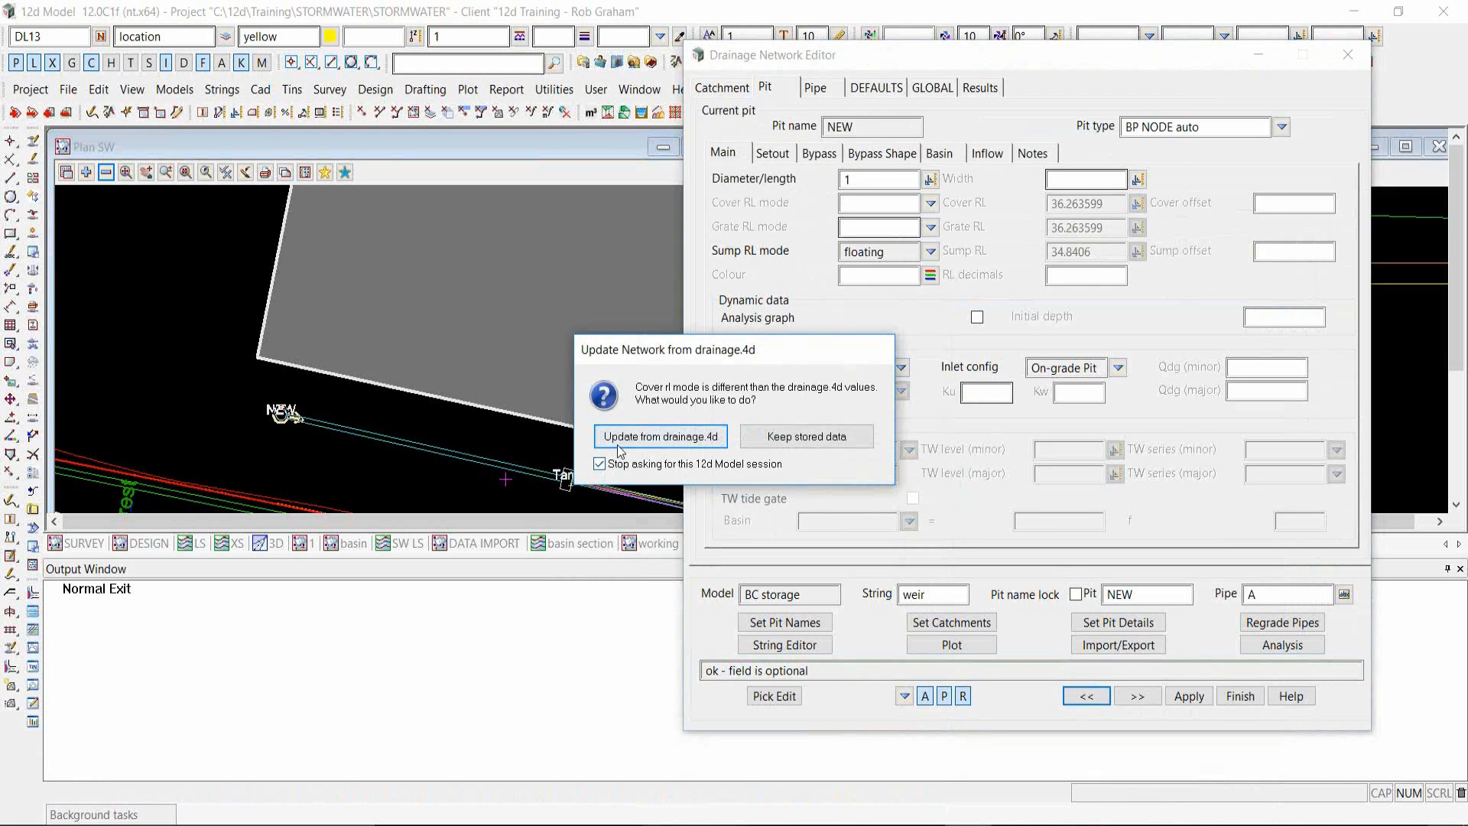
pyautogui.click(629, 443)
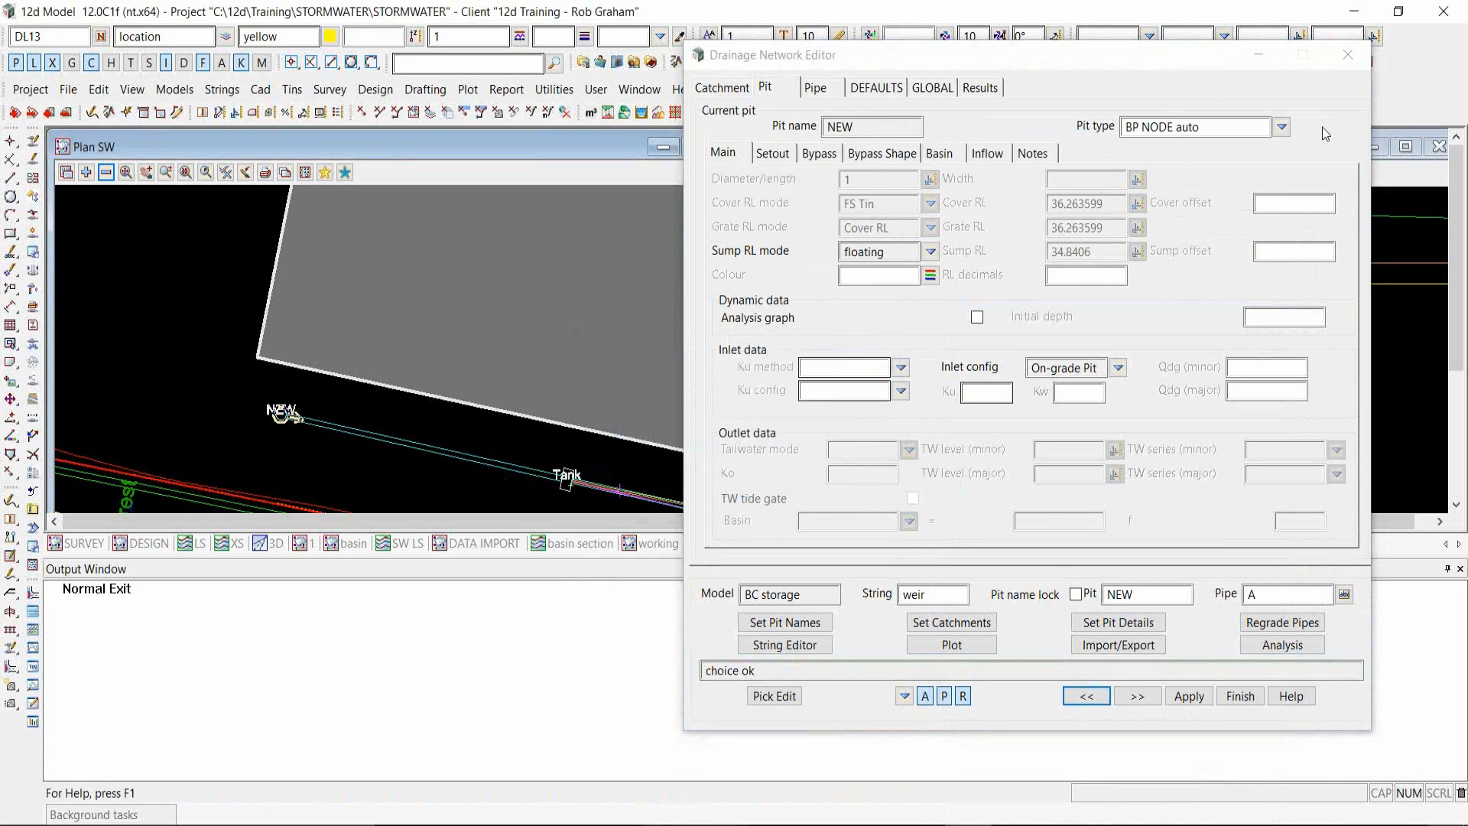
# - Change the NEW pit to type TANK with width 2, rename it Tank 1, and apply the edits
pyautogui.click(1281, 127)
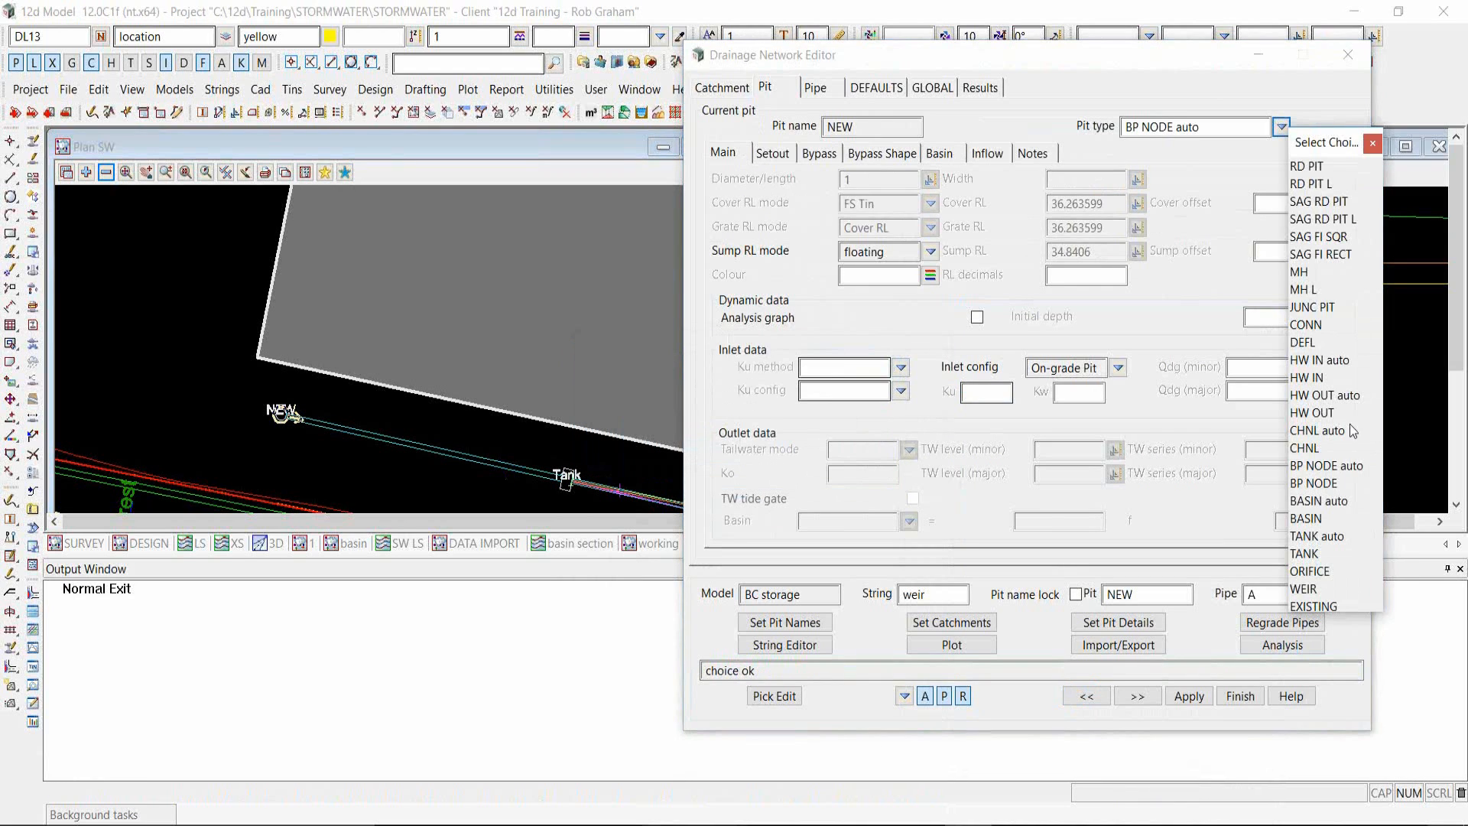
pyautogui.click(1305, 554)
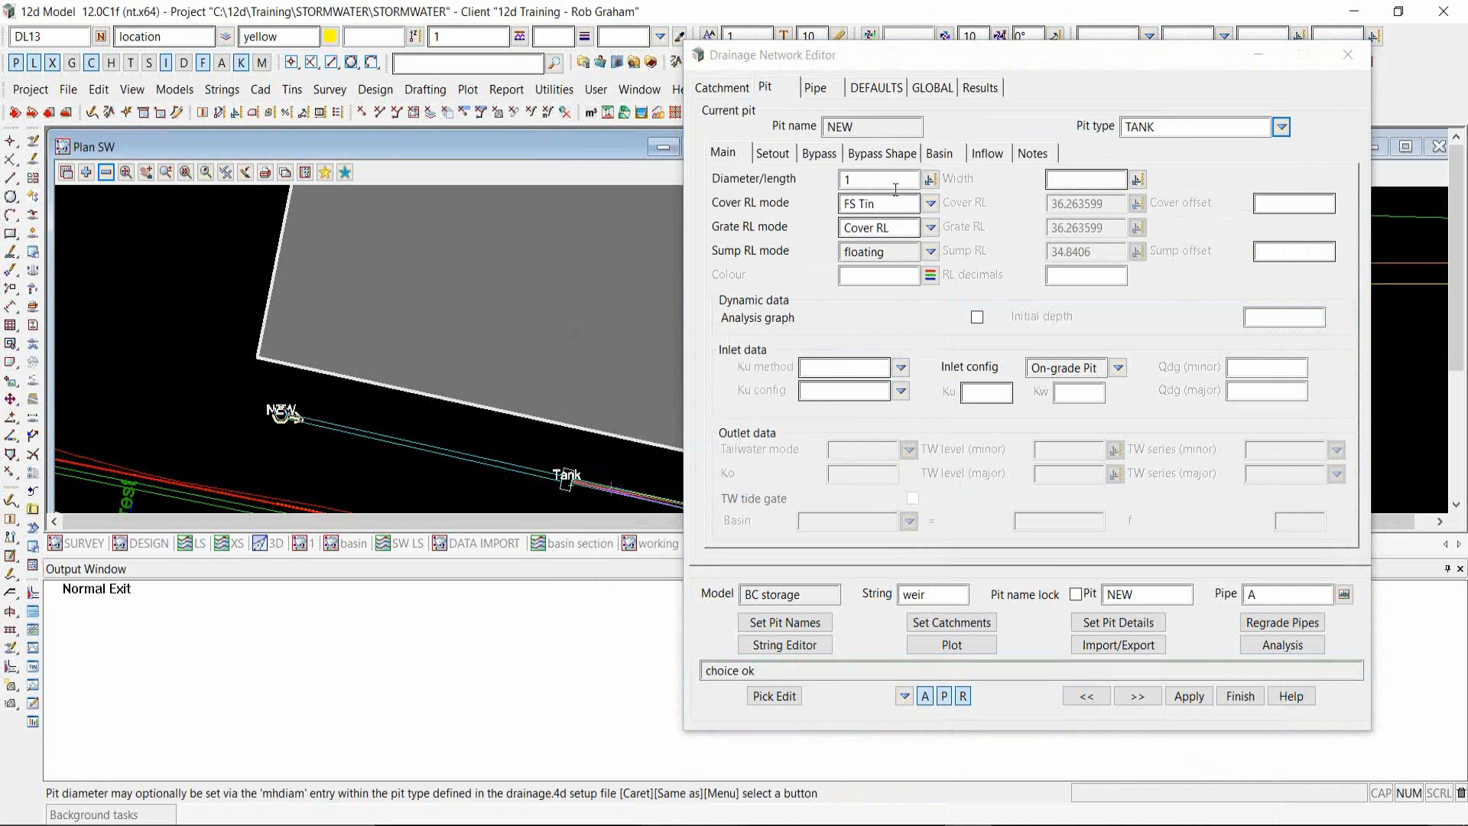
pyautogui.click(1054, 179)
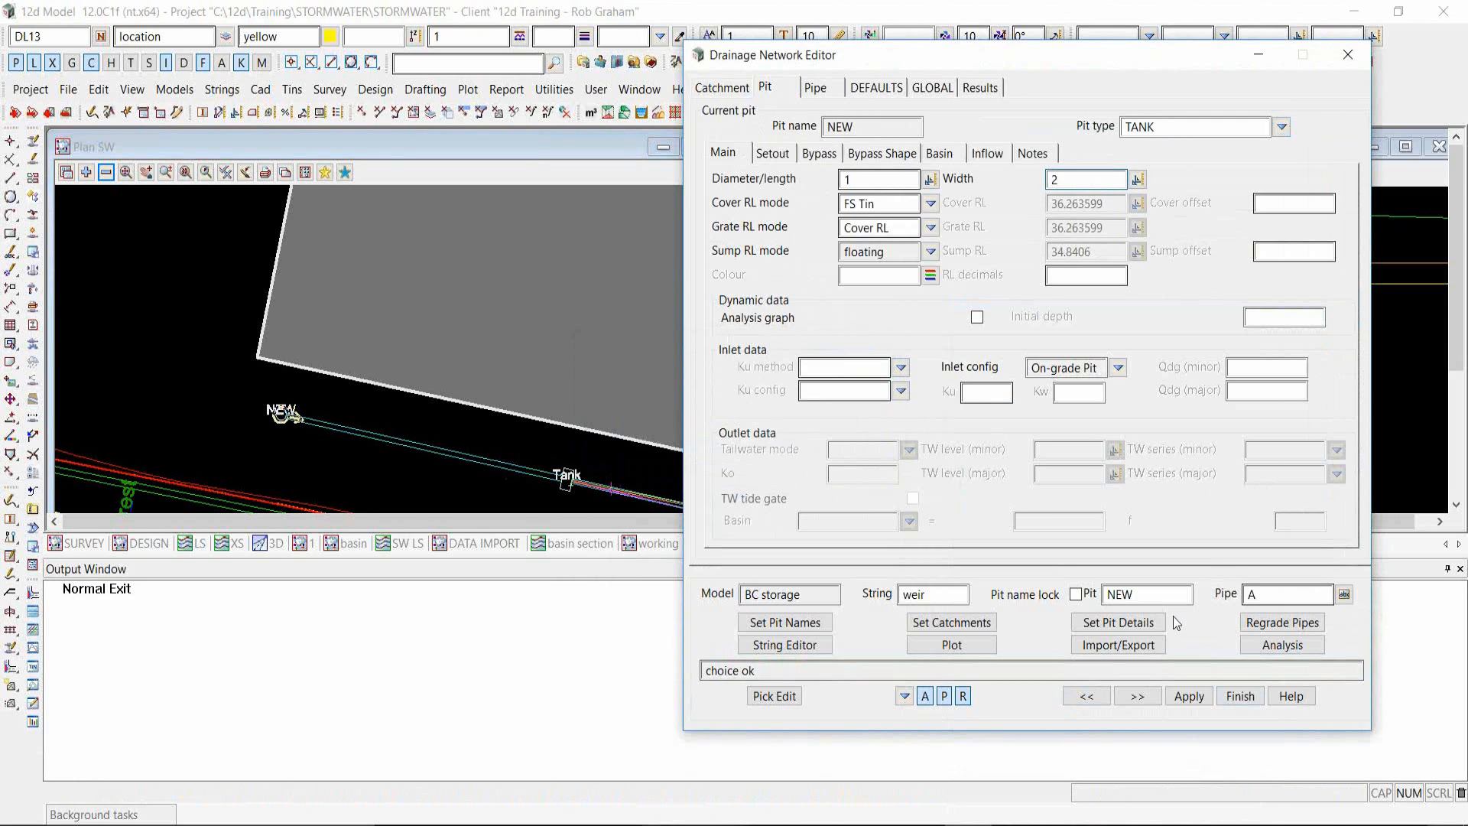
pyautogui.moveTo(1162, 602); pyautogui.dragTo(1048, 616)
pyautogui.write('Tank 1')
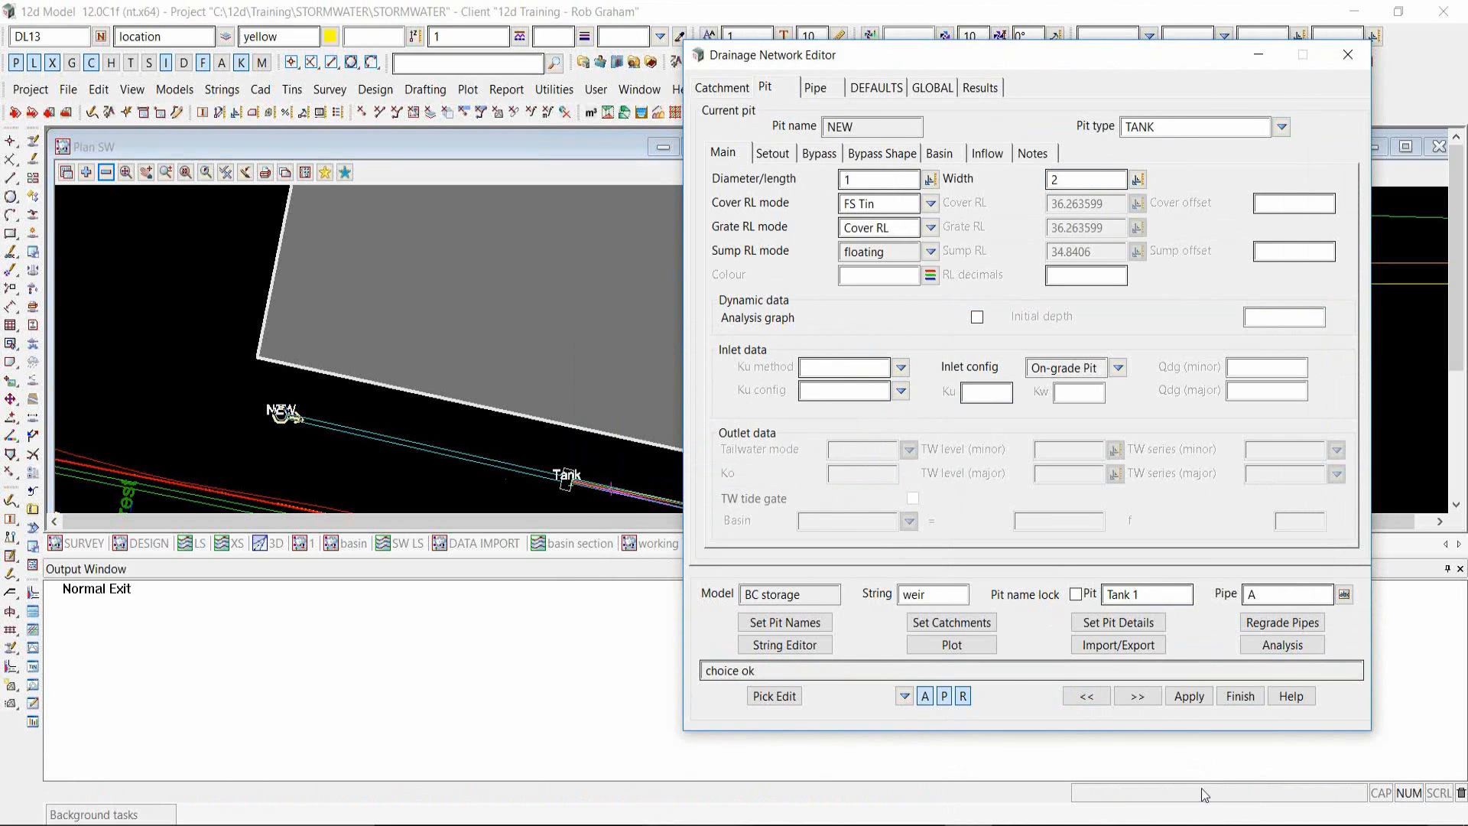
pyautogui.click(1189, 696)
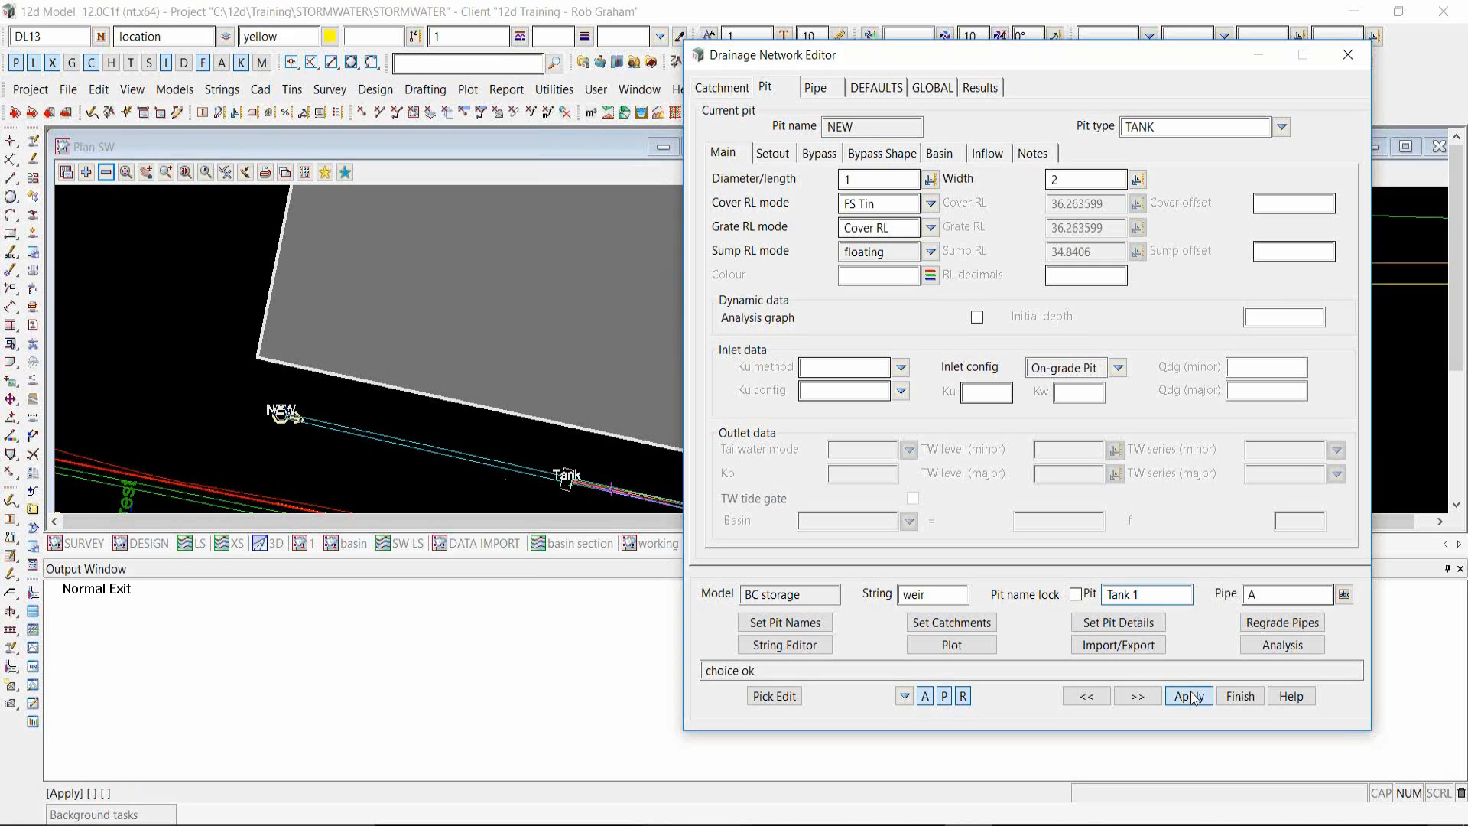
pyautogui.scroll(2, 277, 429)
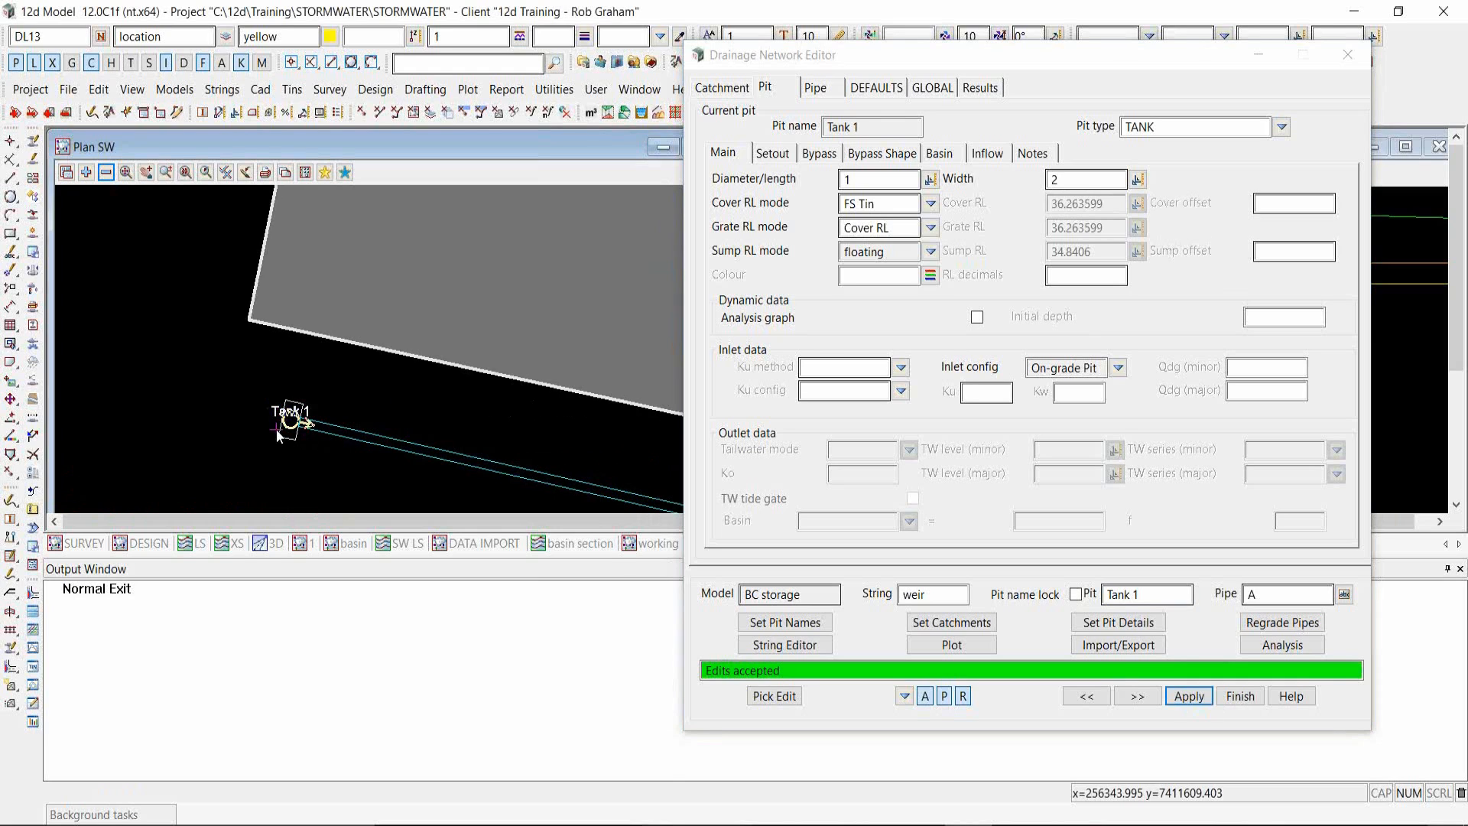
# - Set the pipe from Tank 1 to Tank to type BC with a height of 1 and a width of 2
pyautogui.click(816, 87)
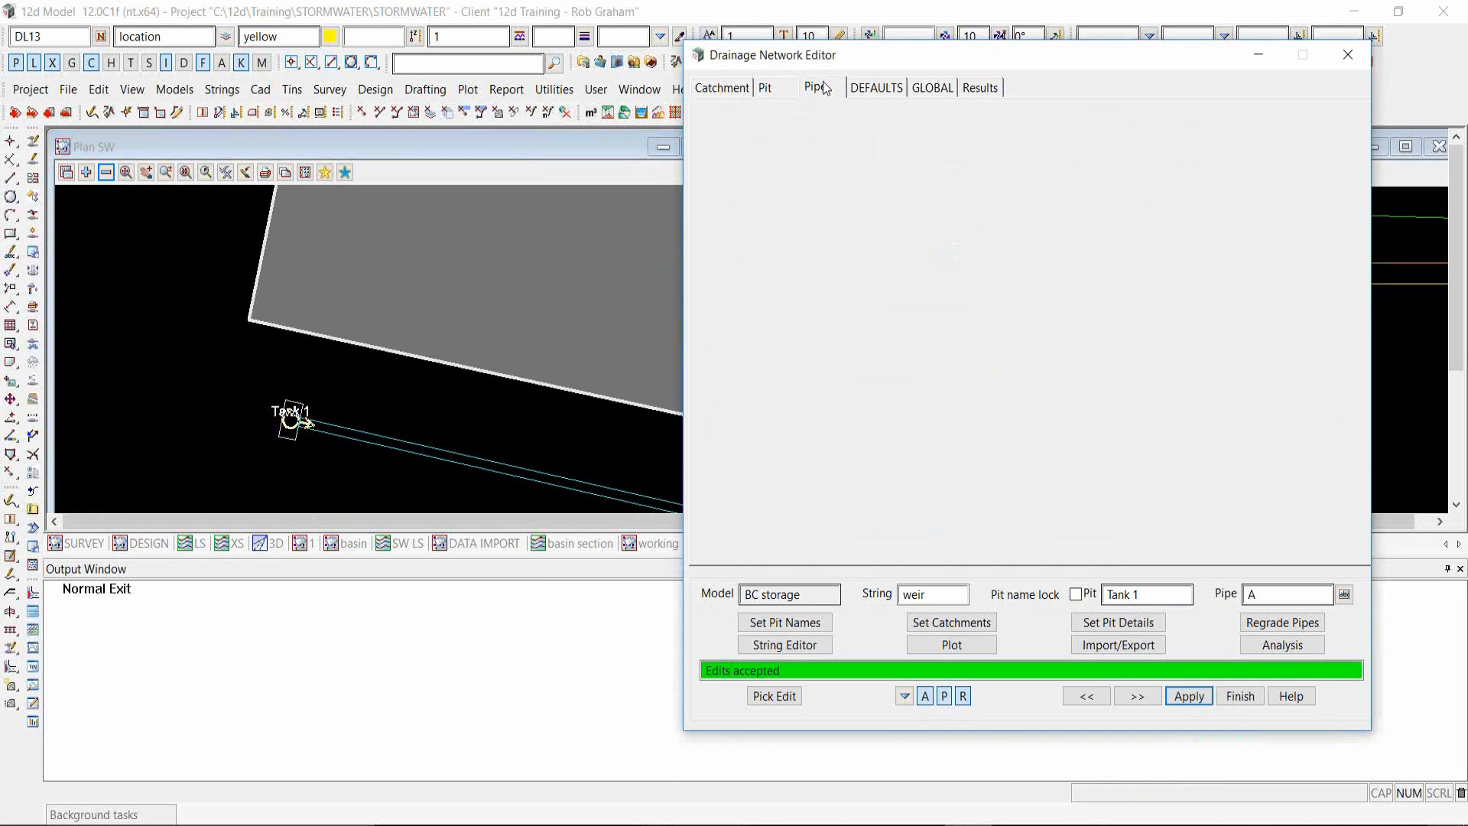
pyautogui.click(1346, 128)
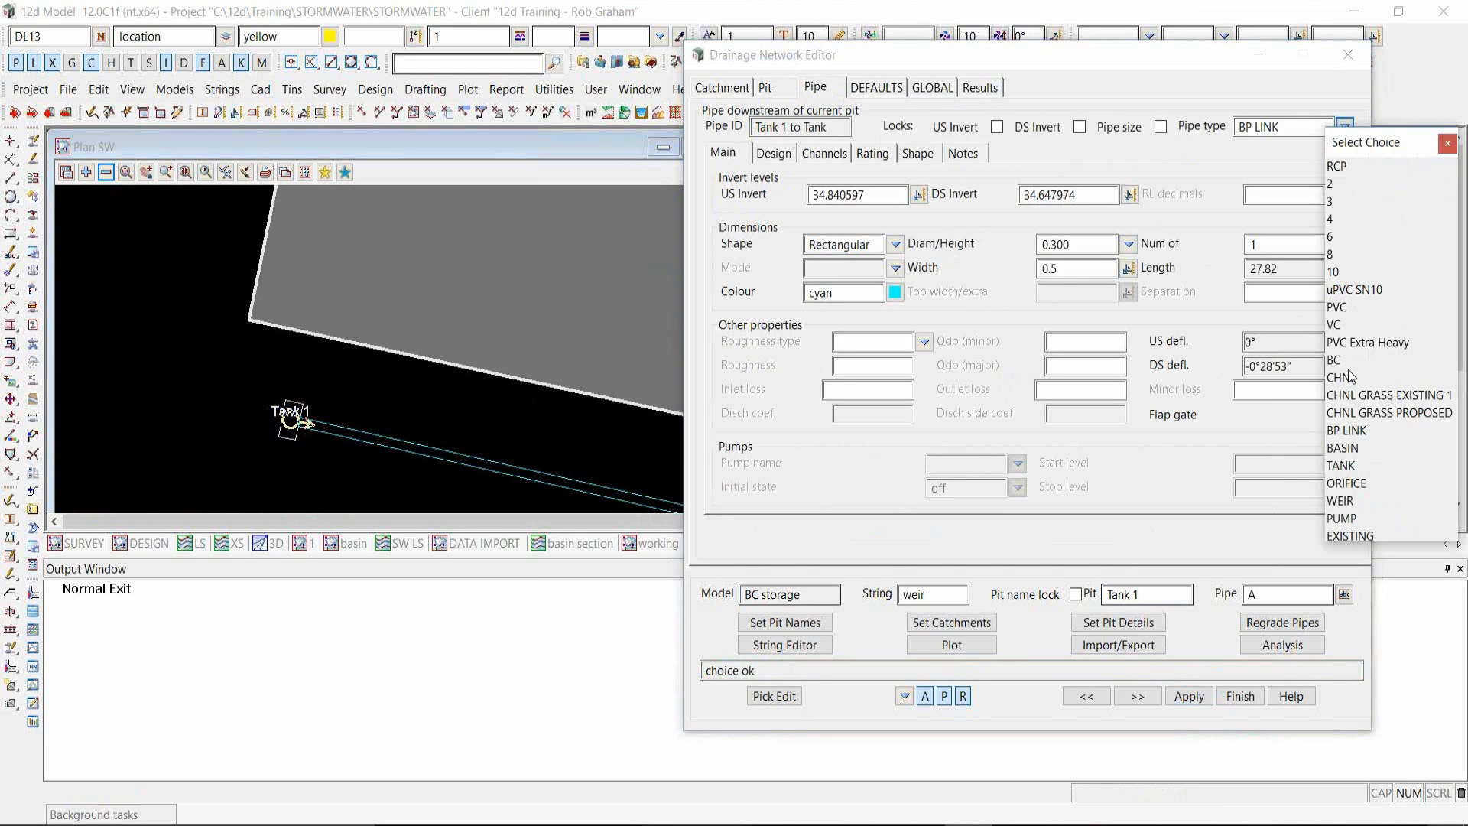
pyautogui.click(1348, 367)
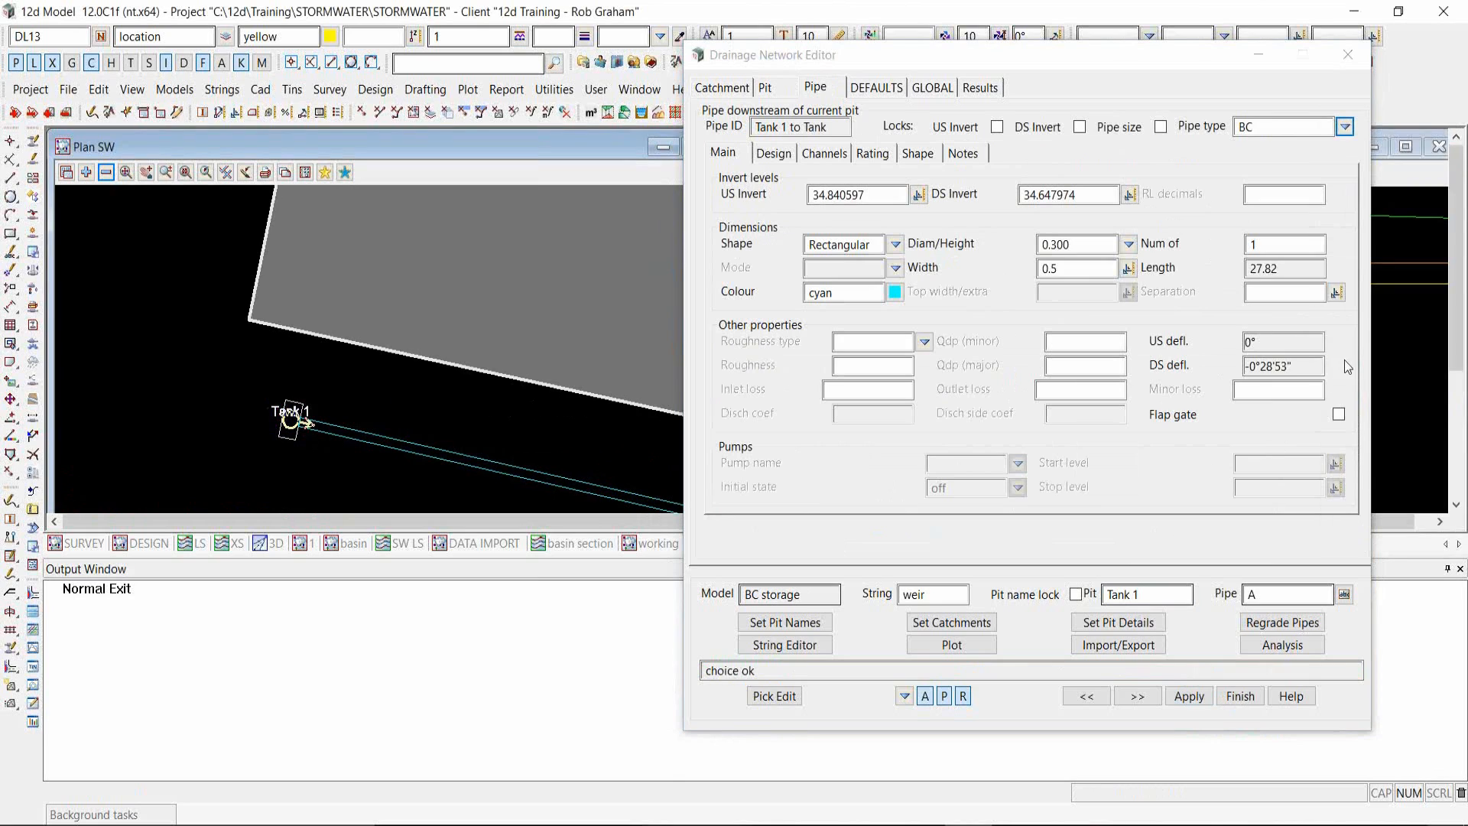
pyautogui.click(1071, 244)
pyautogui.write('1')
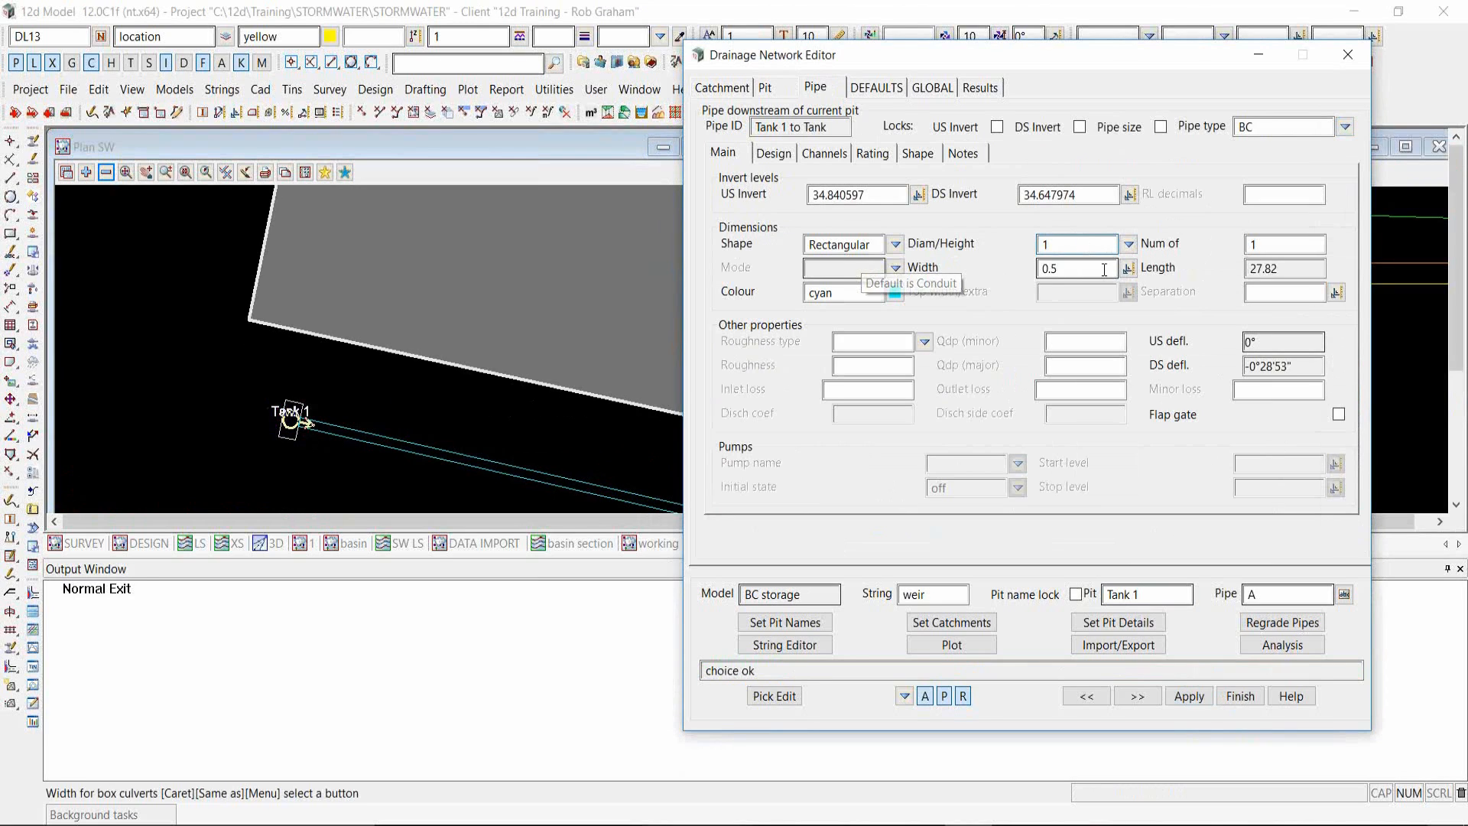
pyautogui.click(1071, 268)
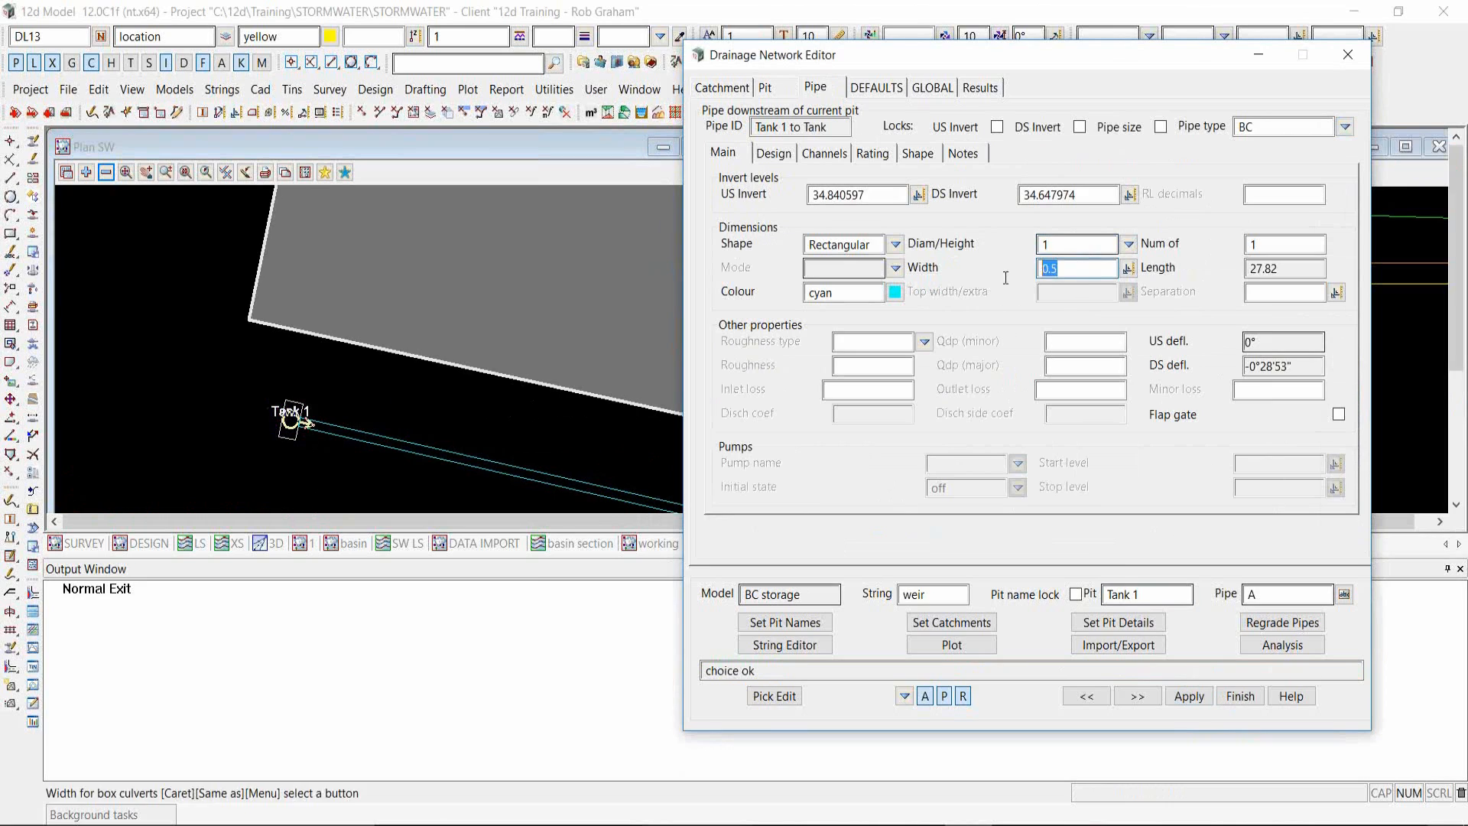
pyautogui.write('2')
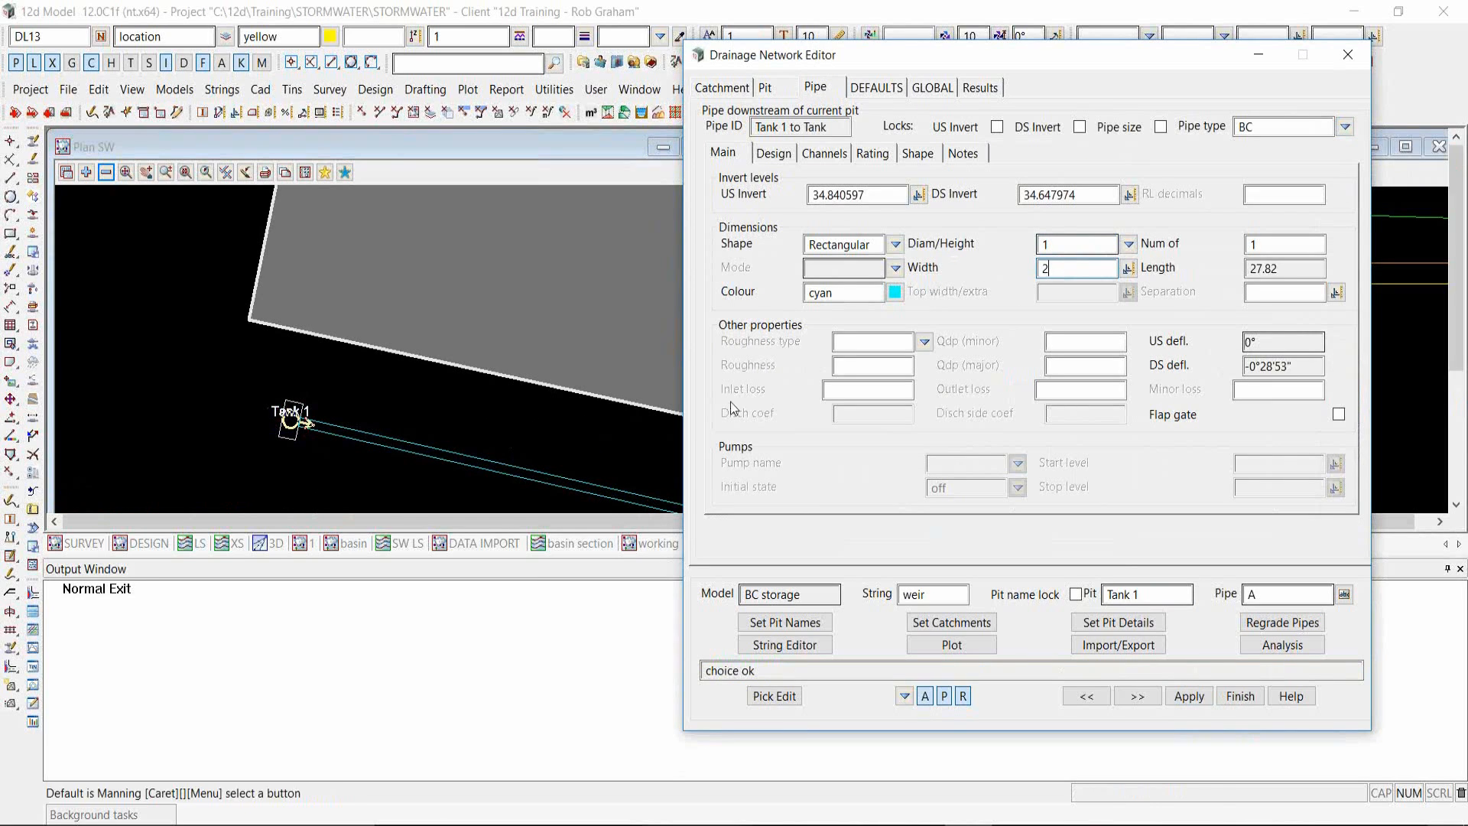
# - Set the Tank 1 to Tank pipe's cover limit to 0.1, update the pit details and regrade the pipes
pyautogui.click(774, 153)
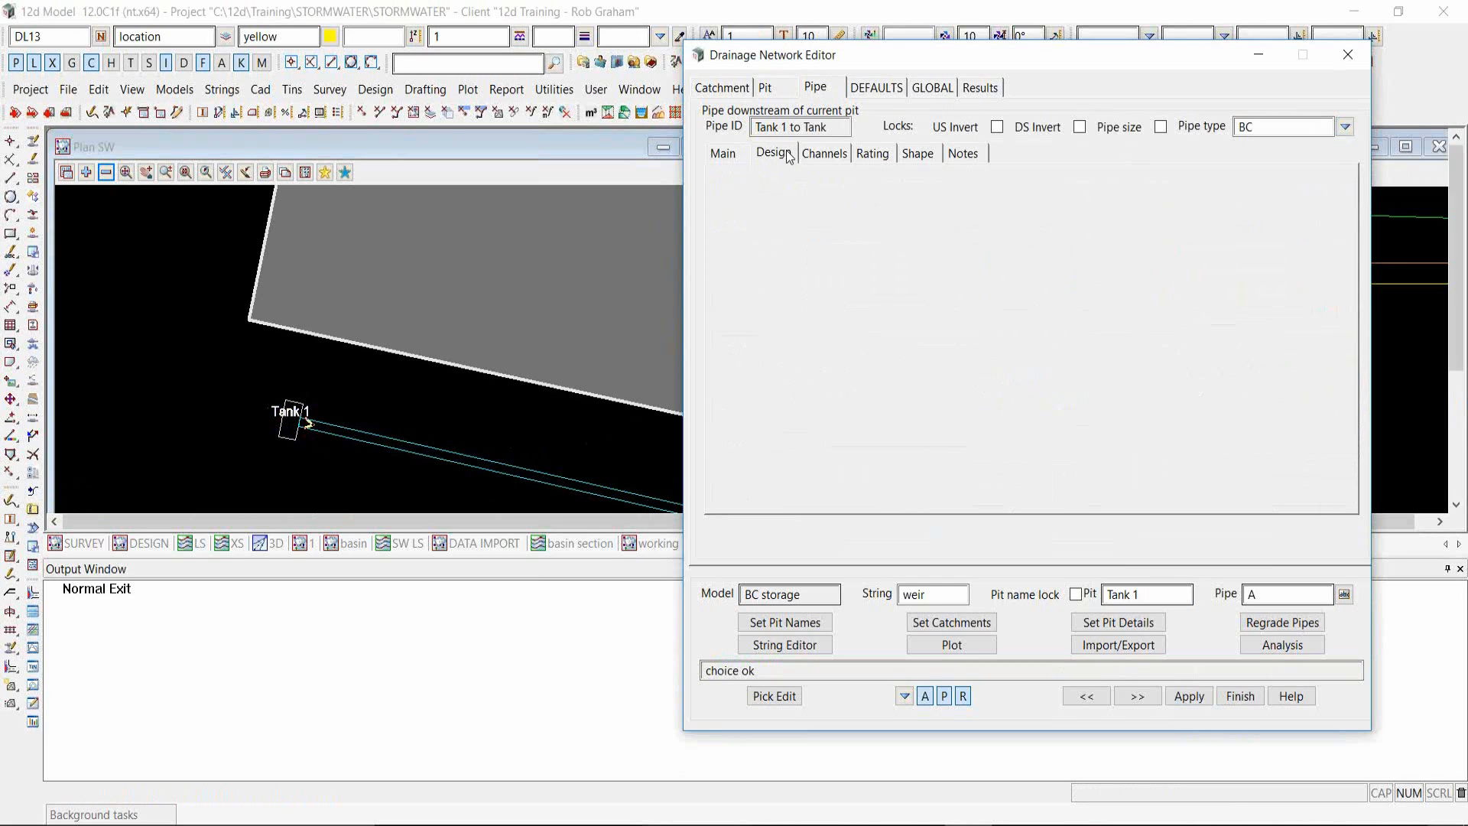
pyautogui.click(1275, 194)
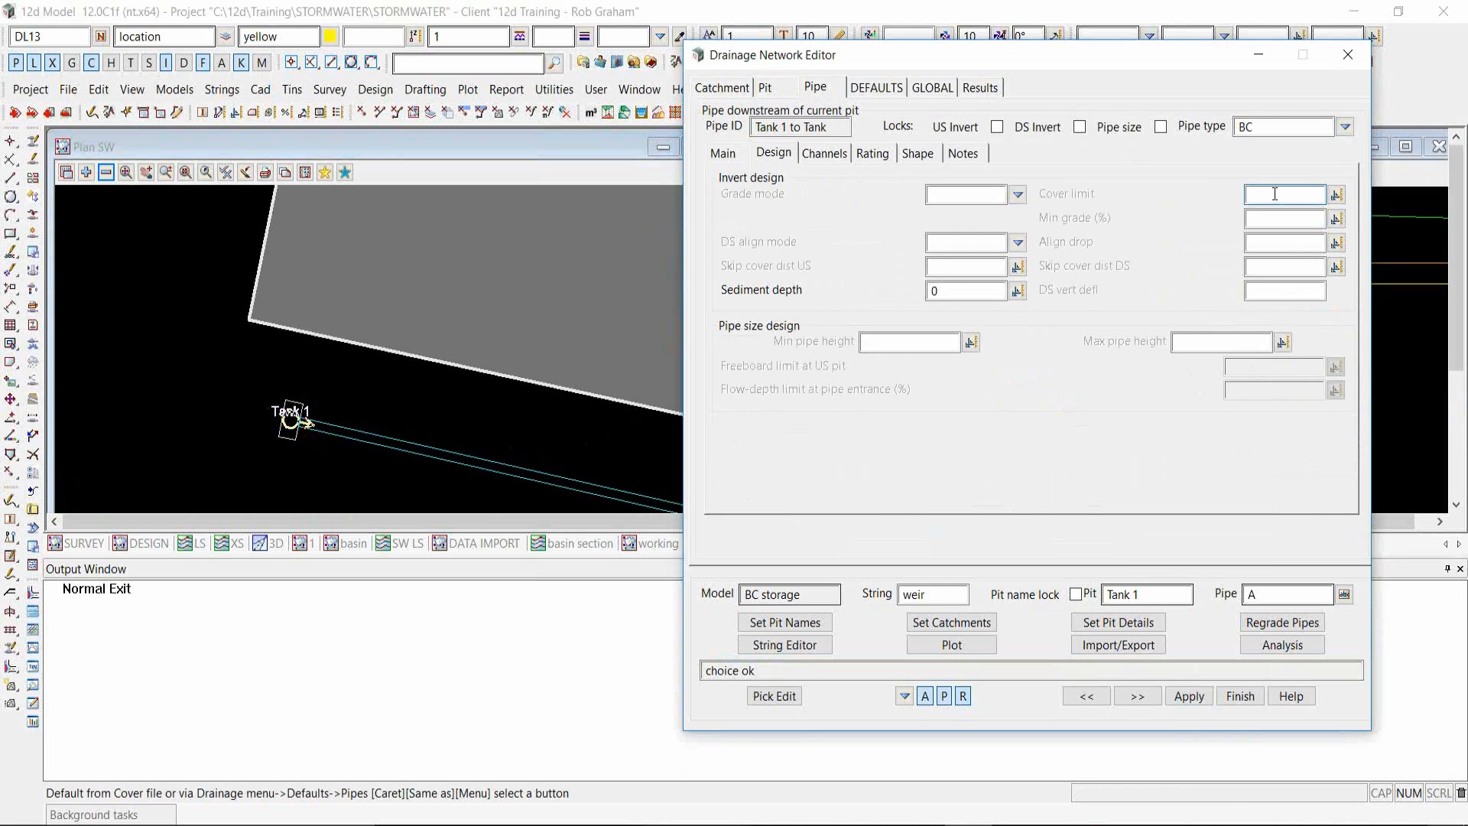
pyautogui.write('.1')
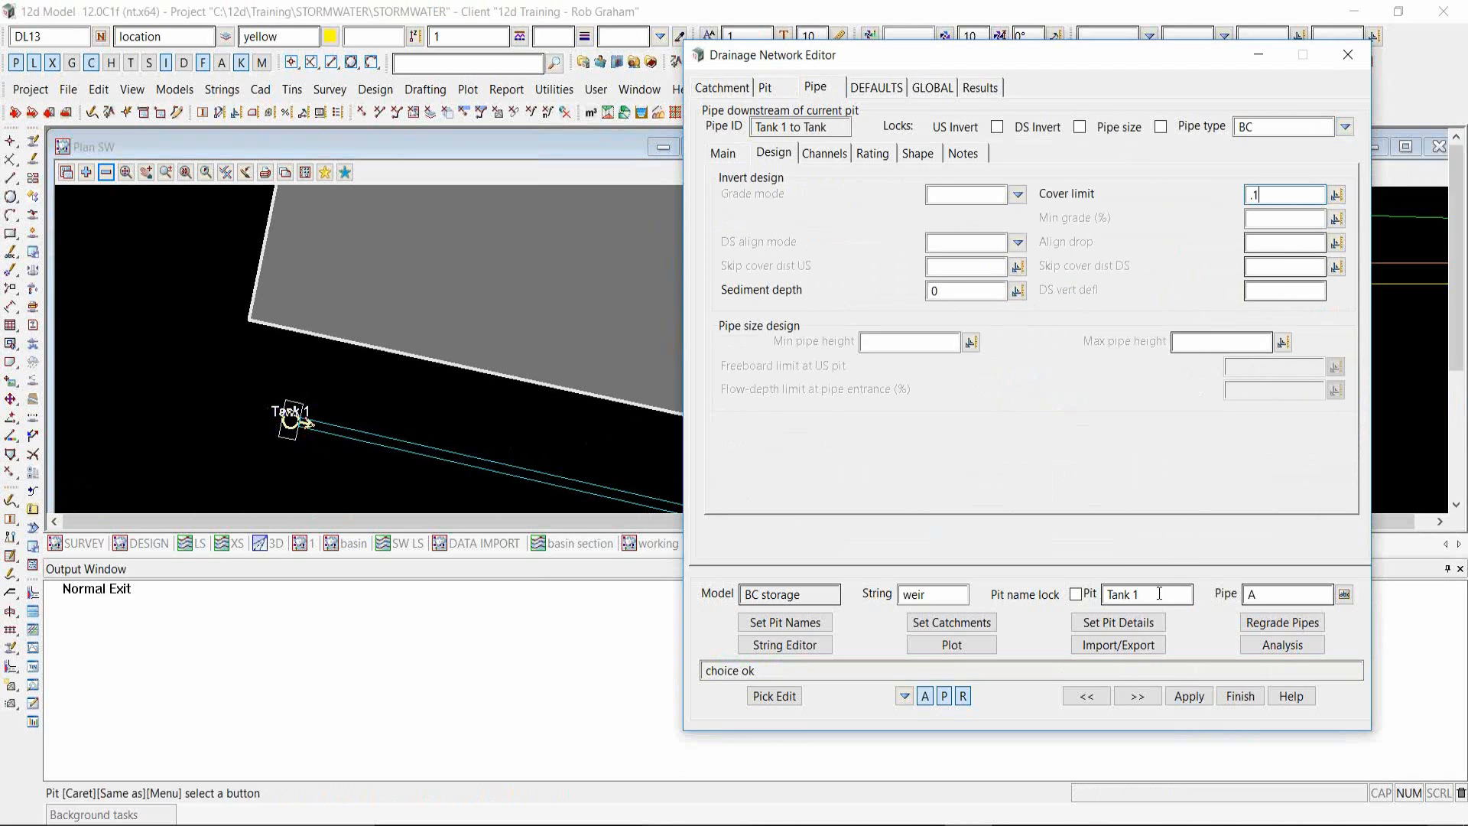
pyautogui.click(1122, 621)
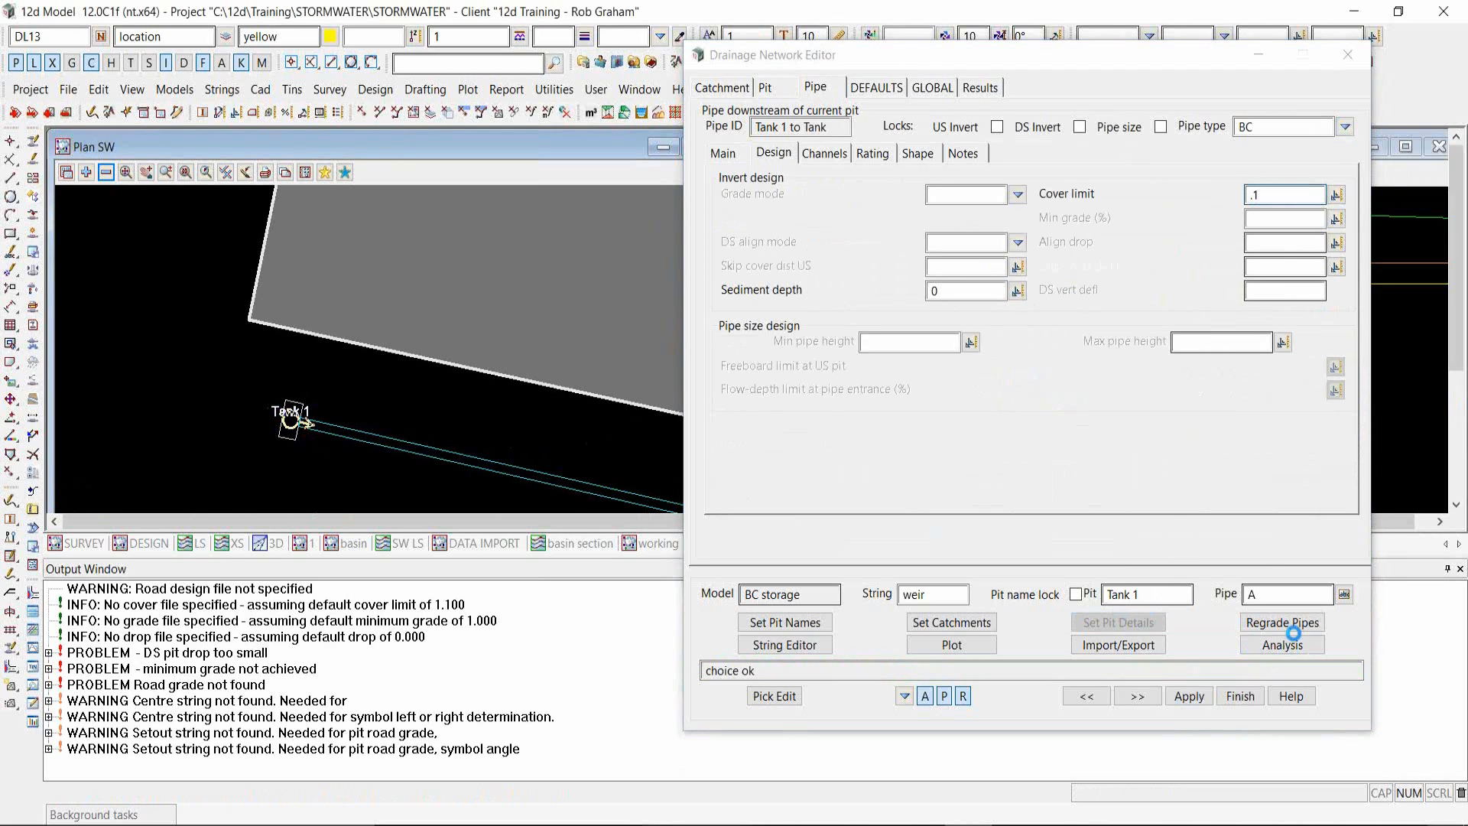
pyautogui.click(1278, 623)
# - Profile the BC storage weir string in the SW LS section view to examine the regraded culvert
pyautogui.moveTo(1066, 66); pyautogui.dragTo(802, 634)
pyautogui.click(893, 287)
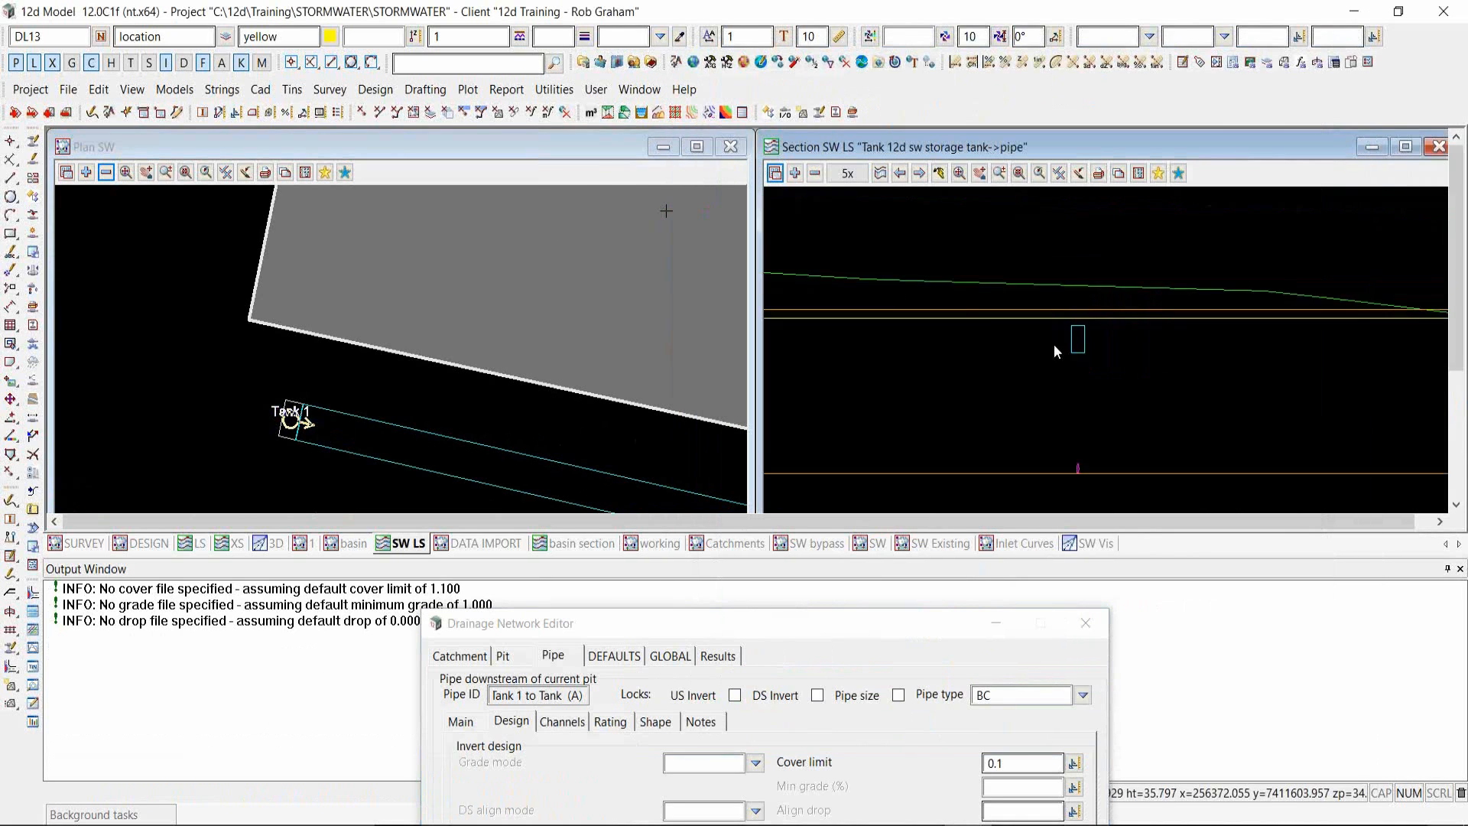
pyautogui.click(881, 174)
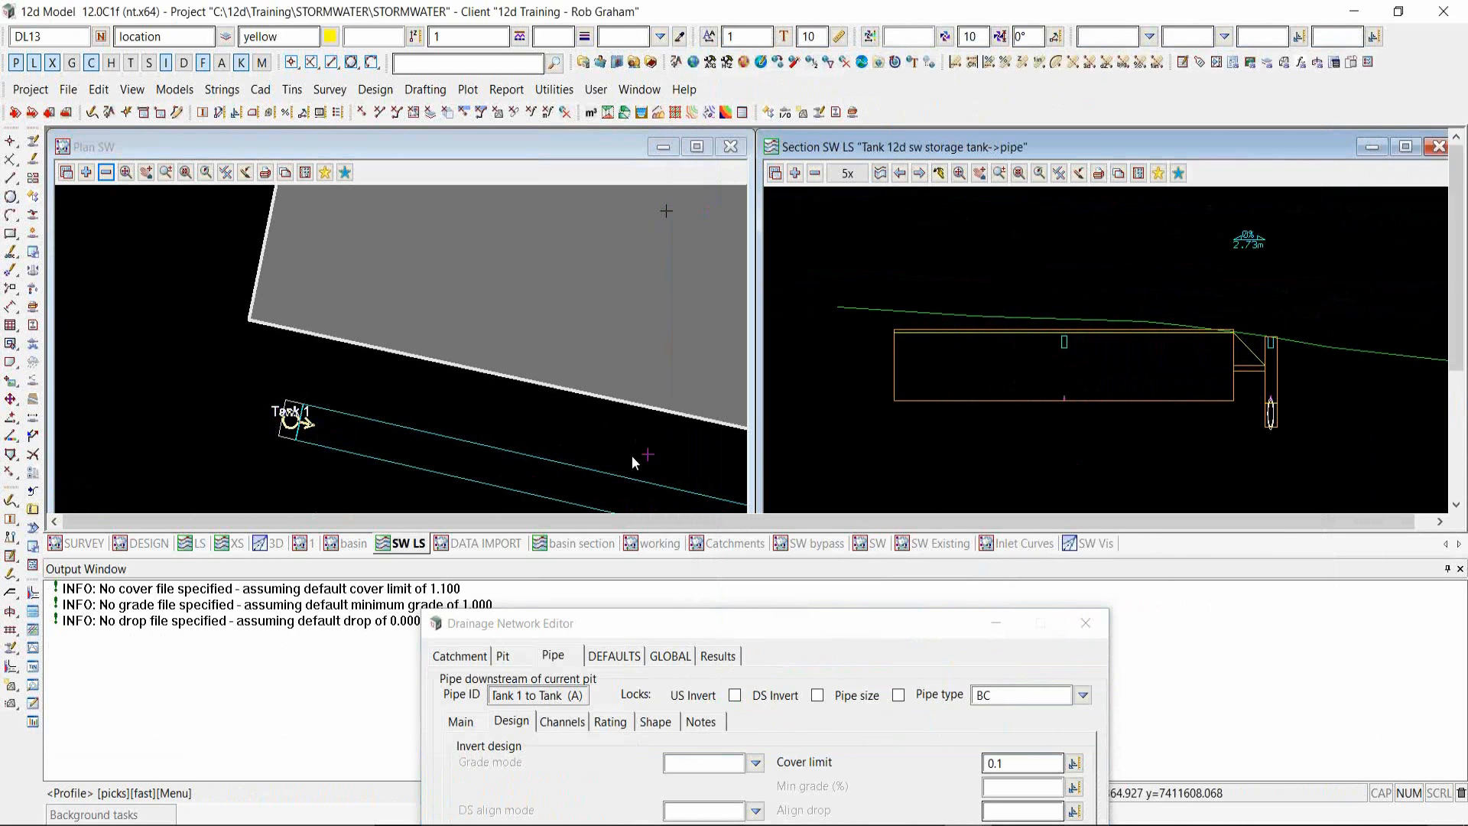
pyautogui.click(529, 475)
pyautogui.middleClick(530, 471)
pyautogui.scroll(-1, 1021, 357)
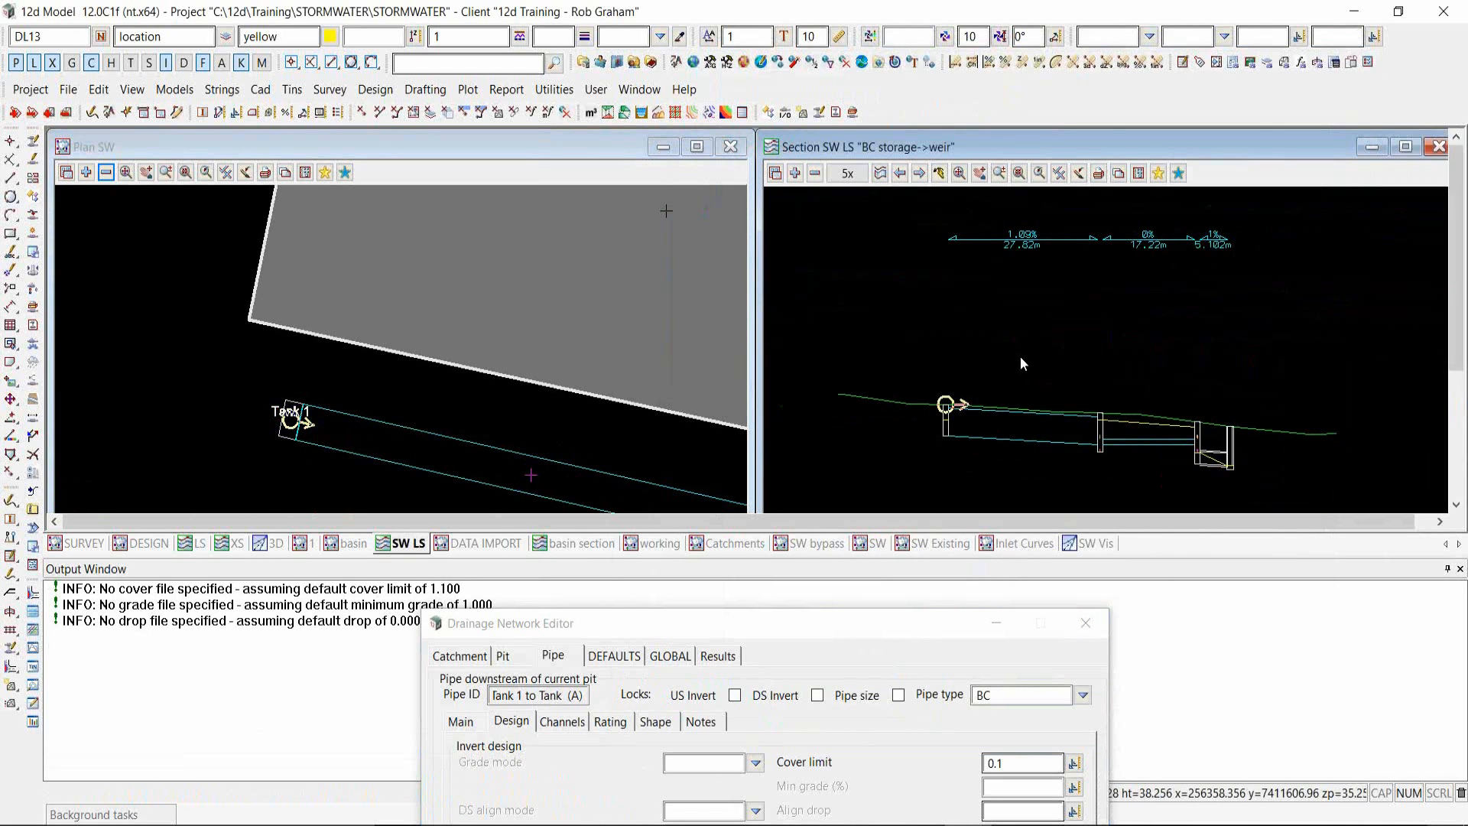
pyautogui.scroll(1, 1014, 480)
pyautogui.scroll(1, 1007, 471)
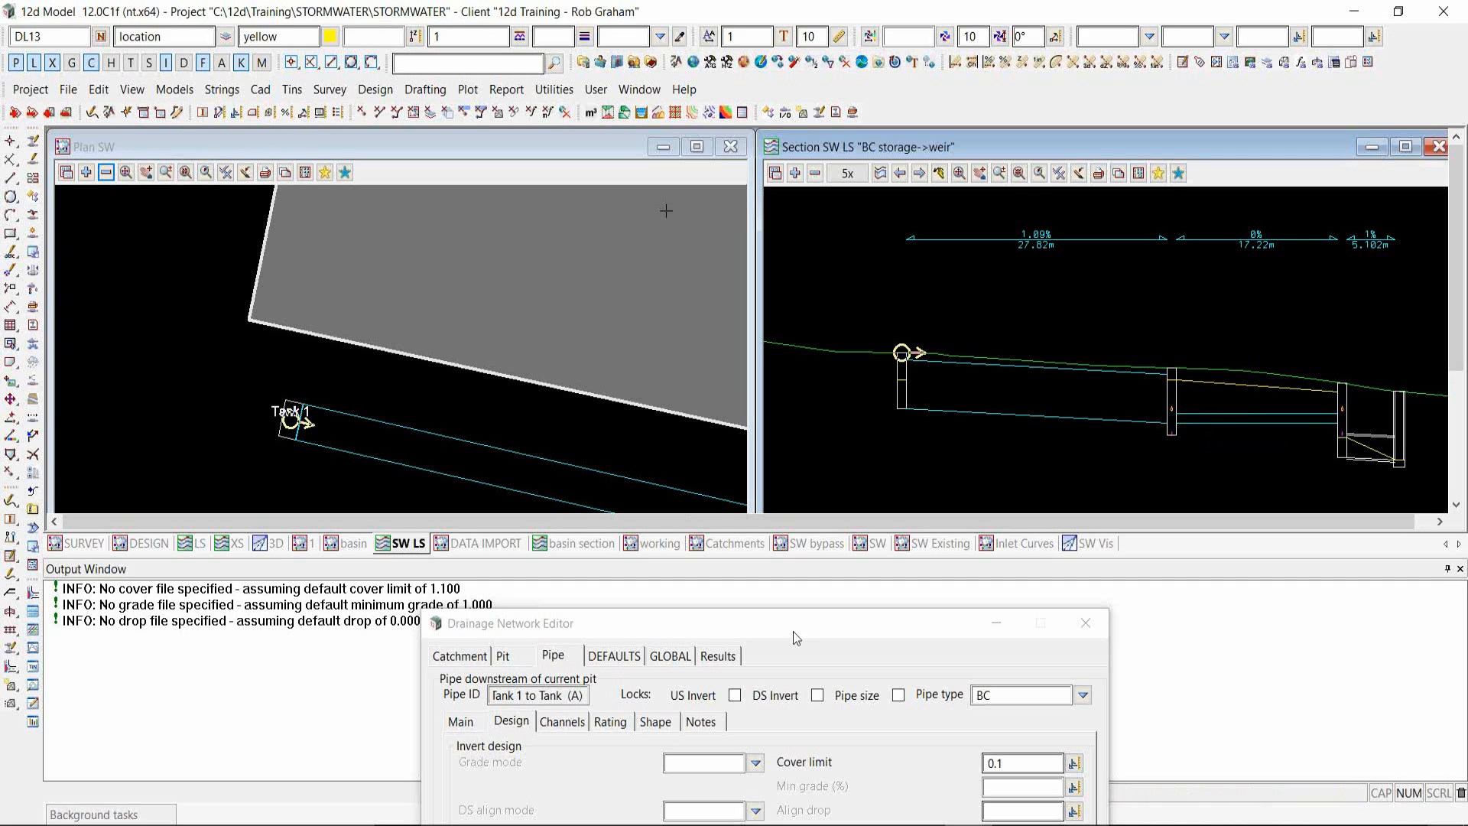
# - Set the Tank 1 to Tank pipe's DS align mode to Min Drop with an align drop of -0.8, regrade the pipes and check the profile
pyautogui.moveTo(806, 612); pyautogui.dragTo(869, 33)
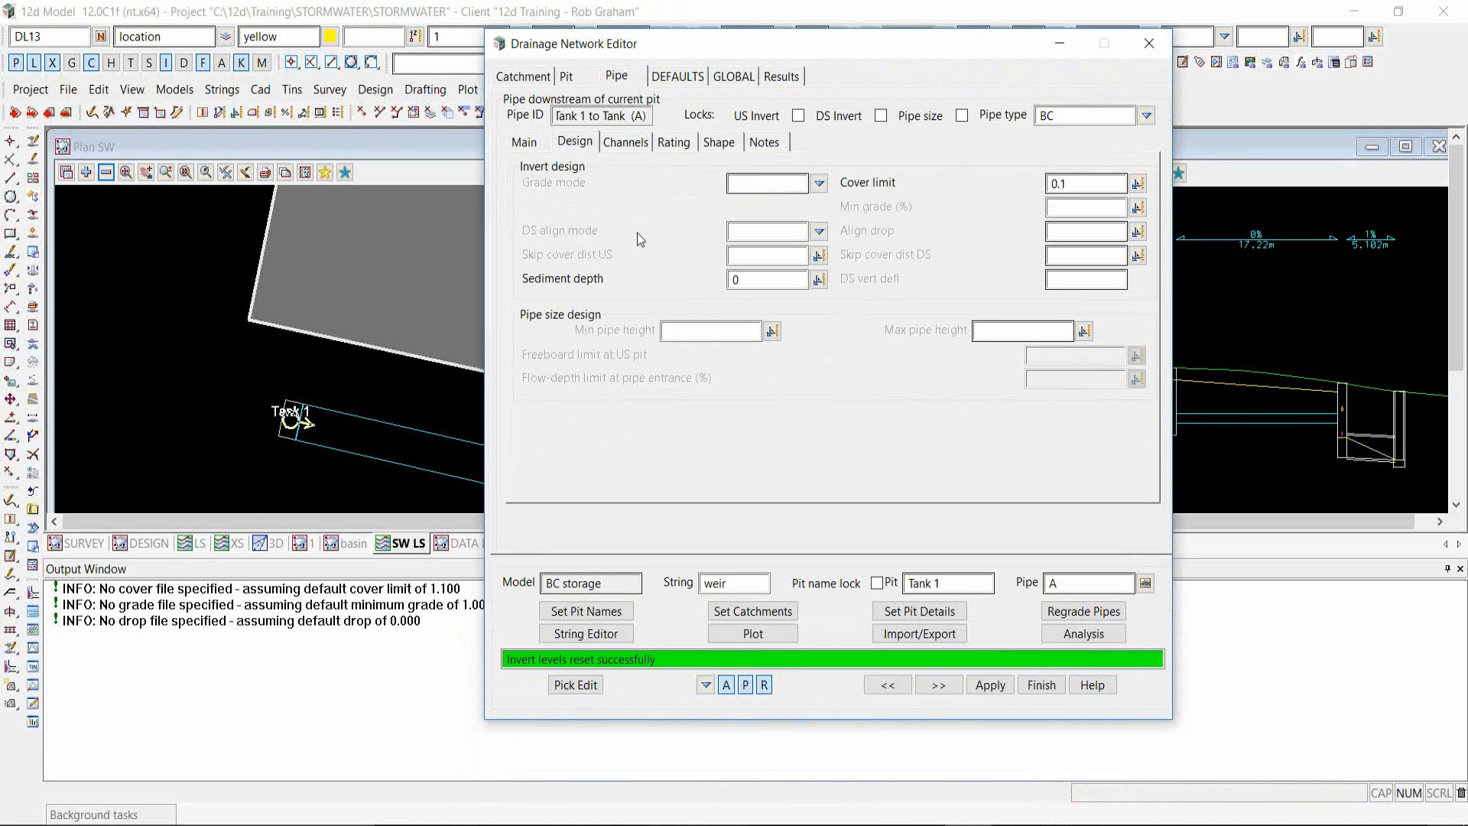
pyautogui.click(819, 231)
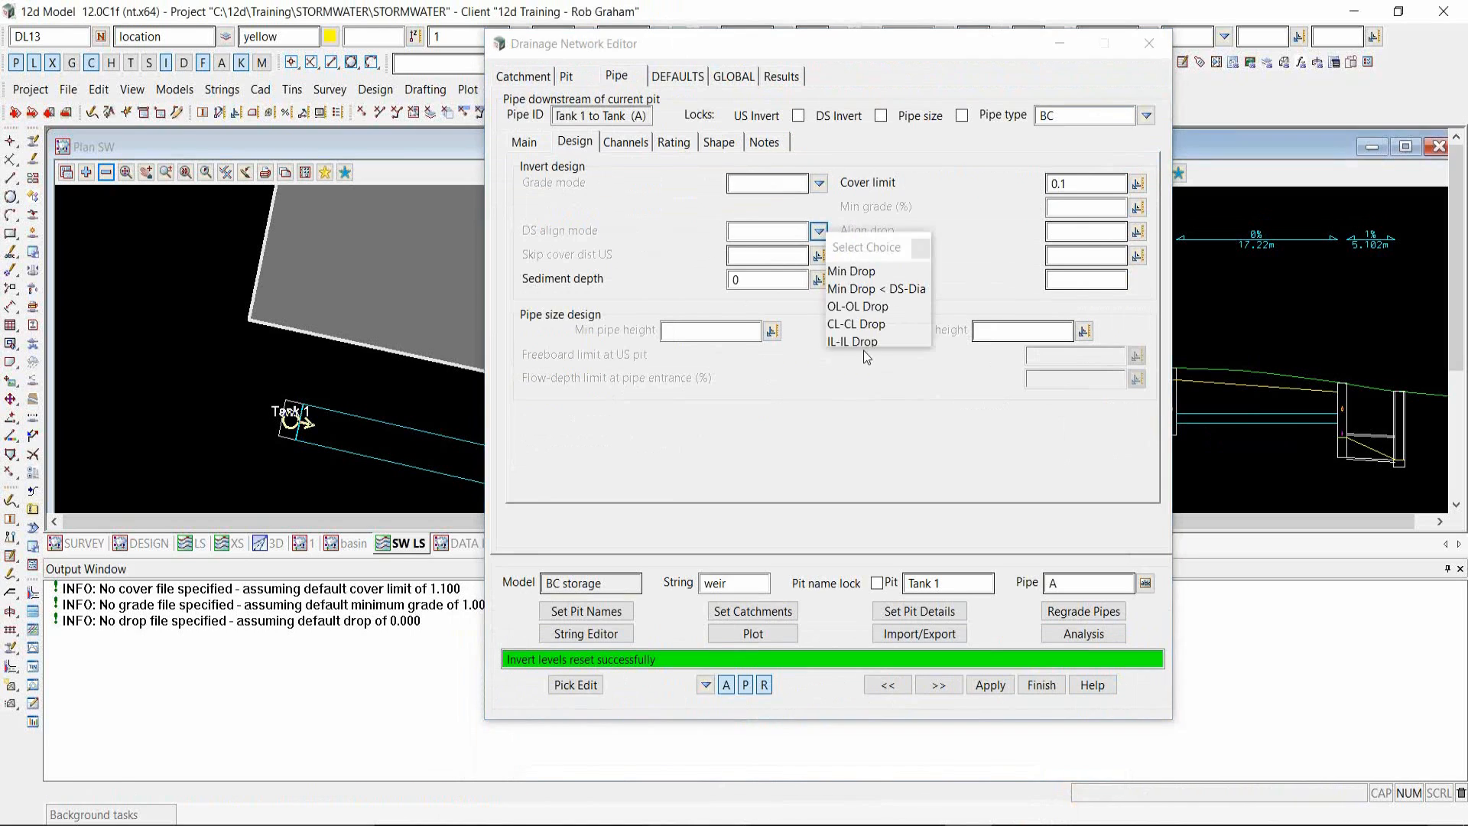
pyautogui.click(860, 273)
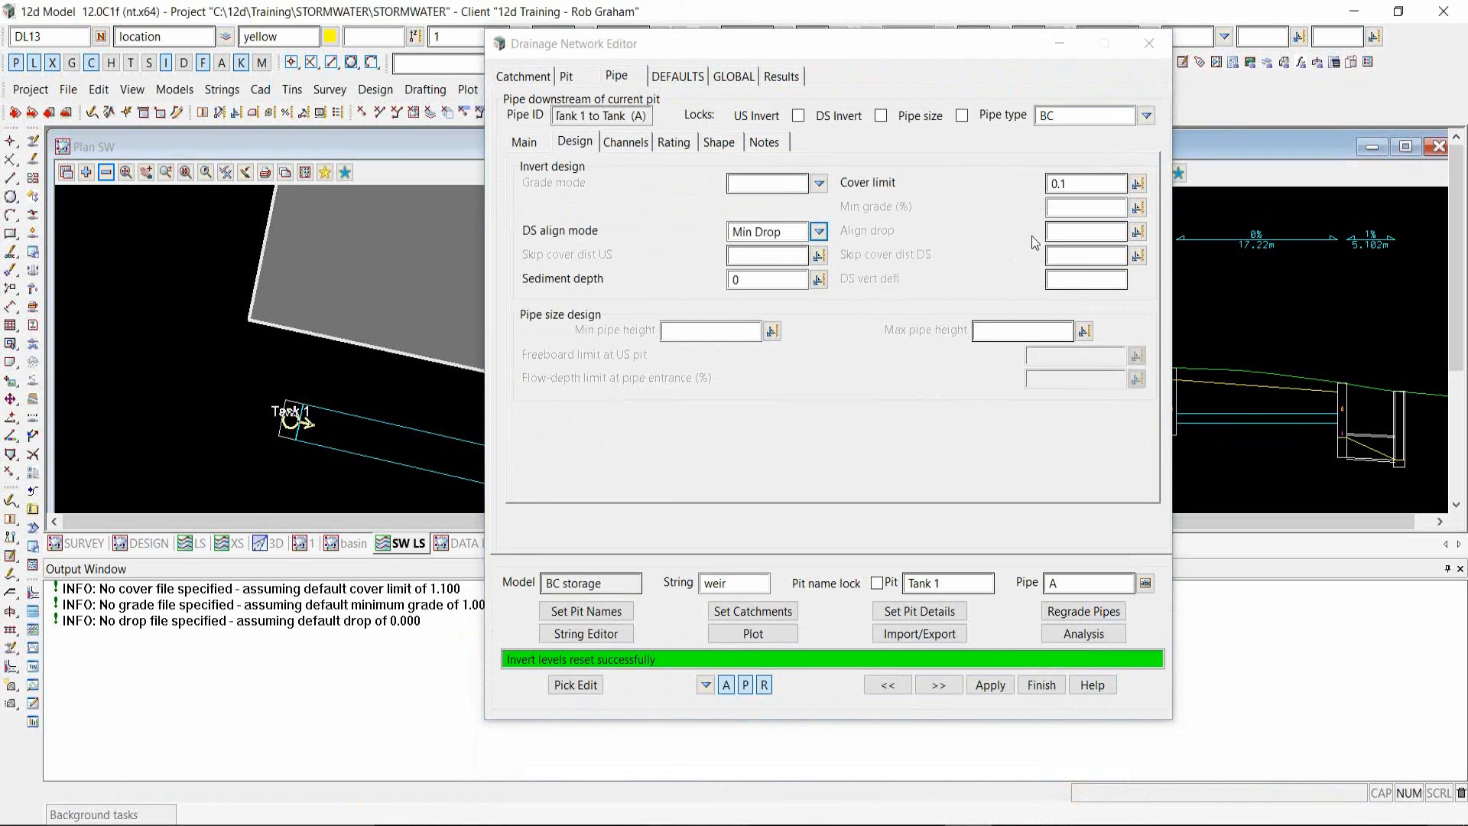
pyautogui.click(1052, 232)
pyautogui.write('-')
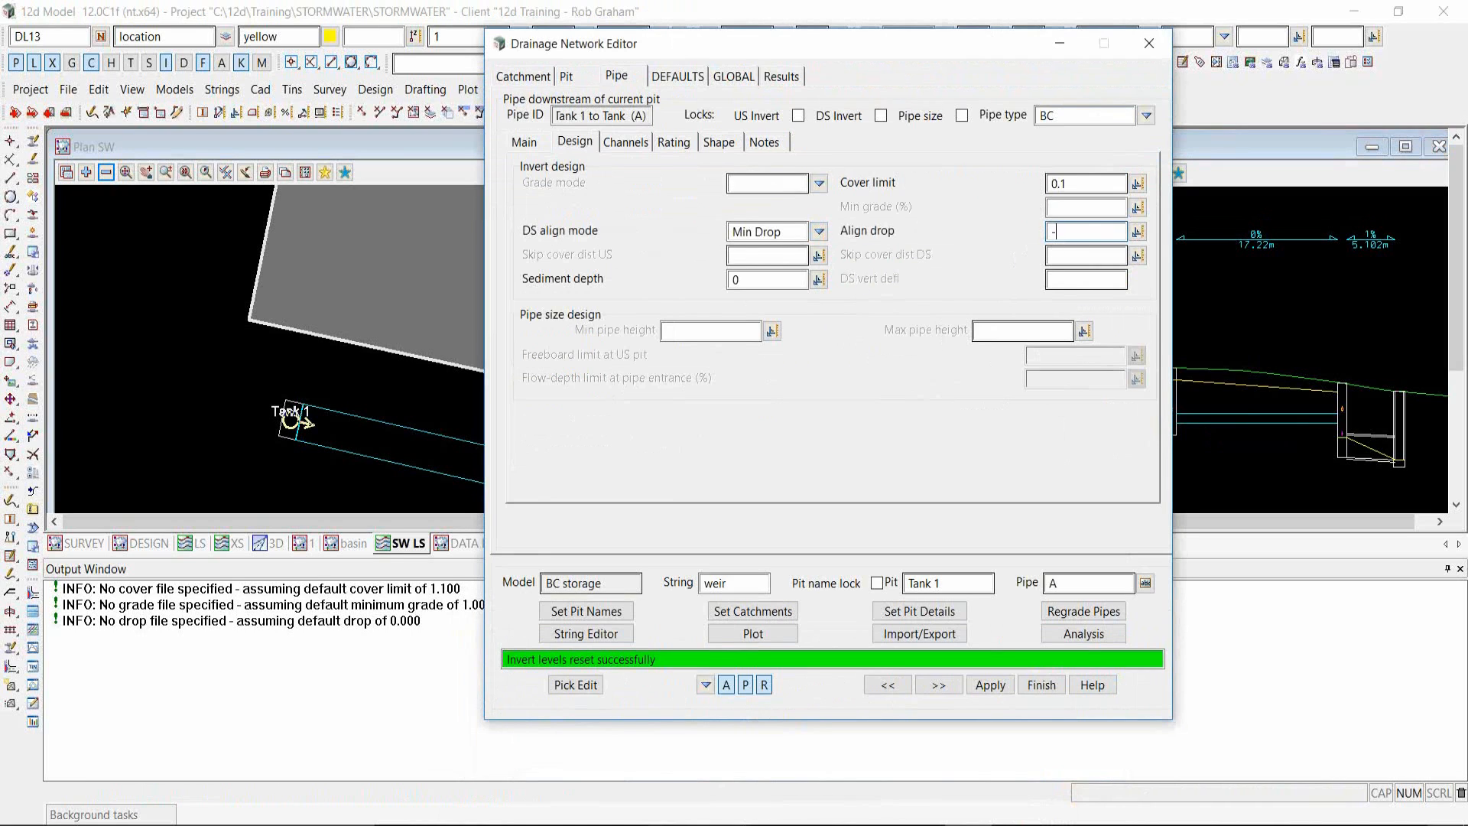
pyautogui.write('.8')
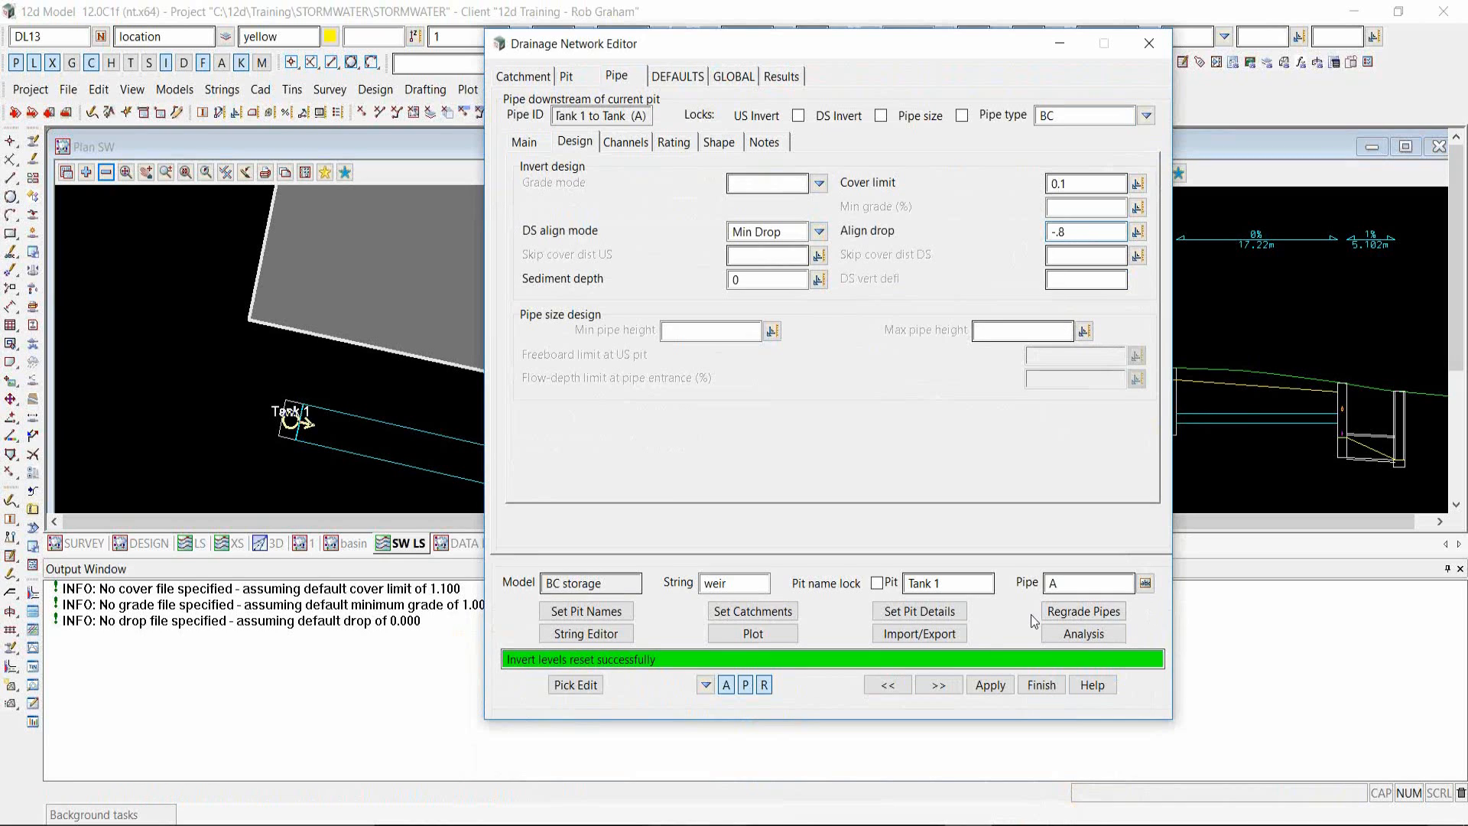
pyautogui.click(1078, 612)
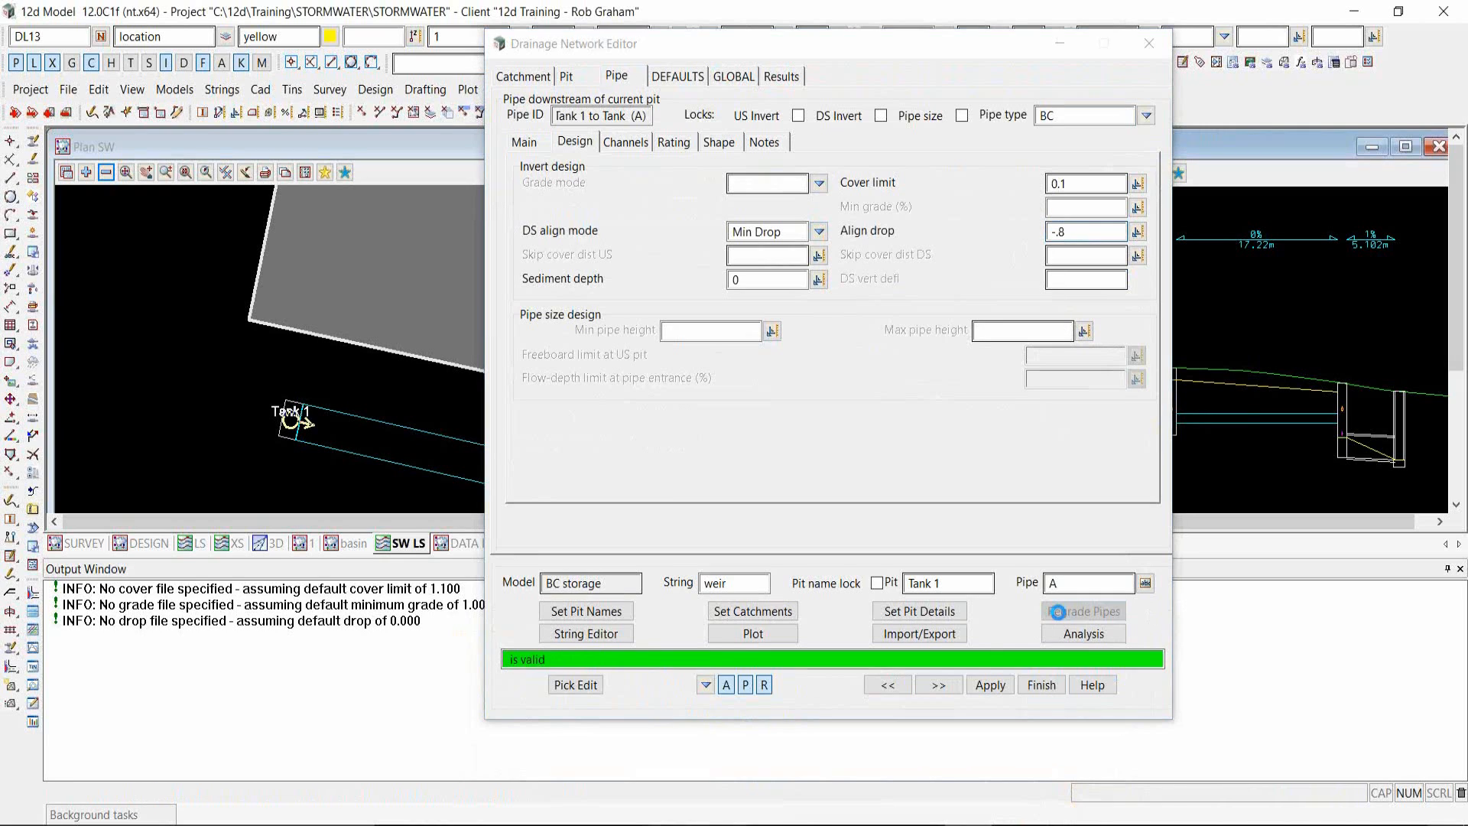
pyautogui.click(897, 52)
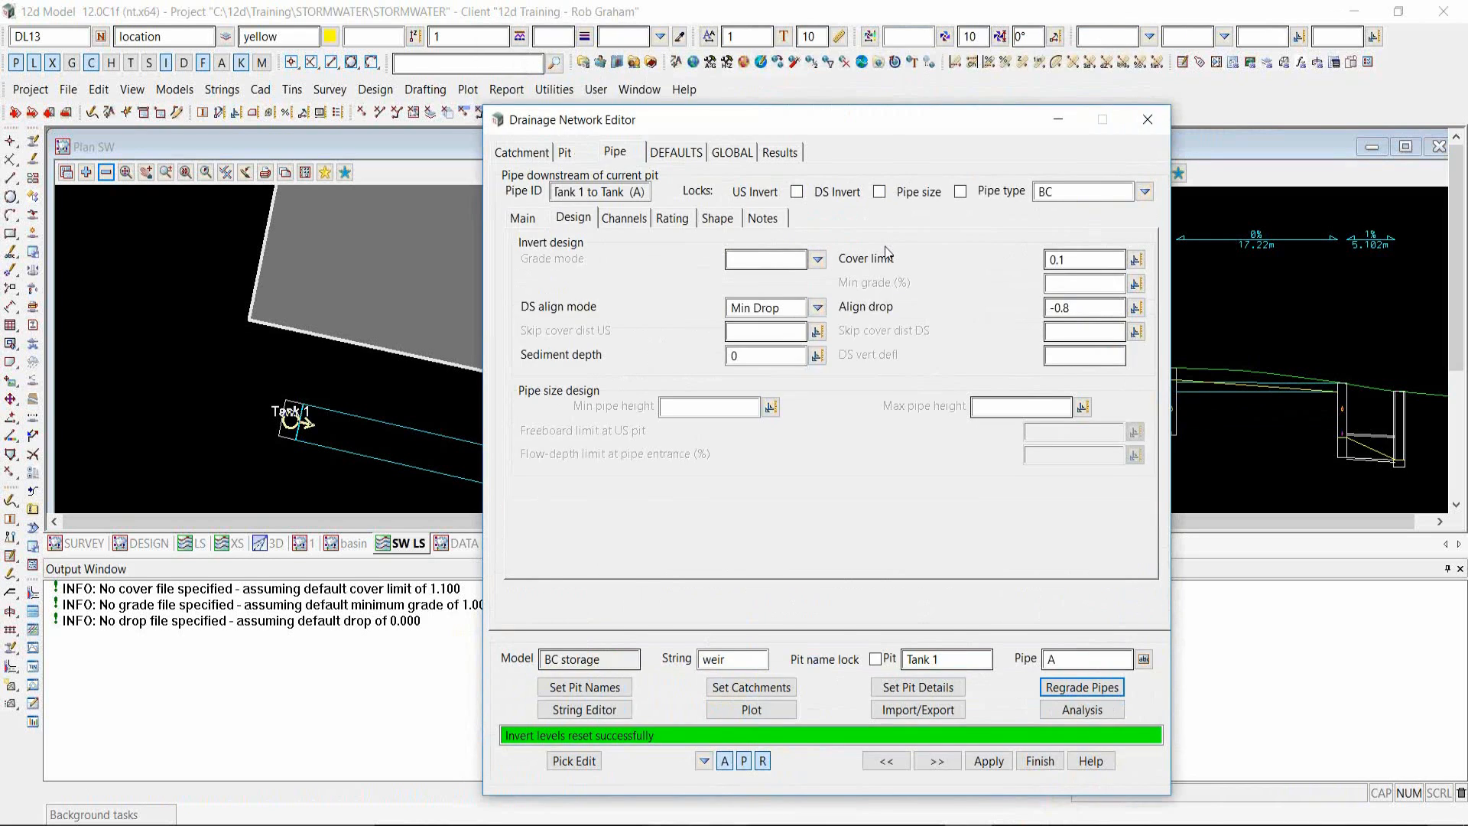
pyautogui.moveTo(897, 43); pyautogui.dragTo(813, 600)
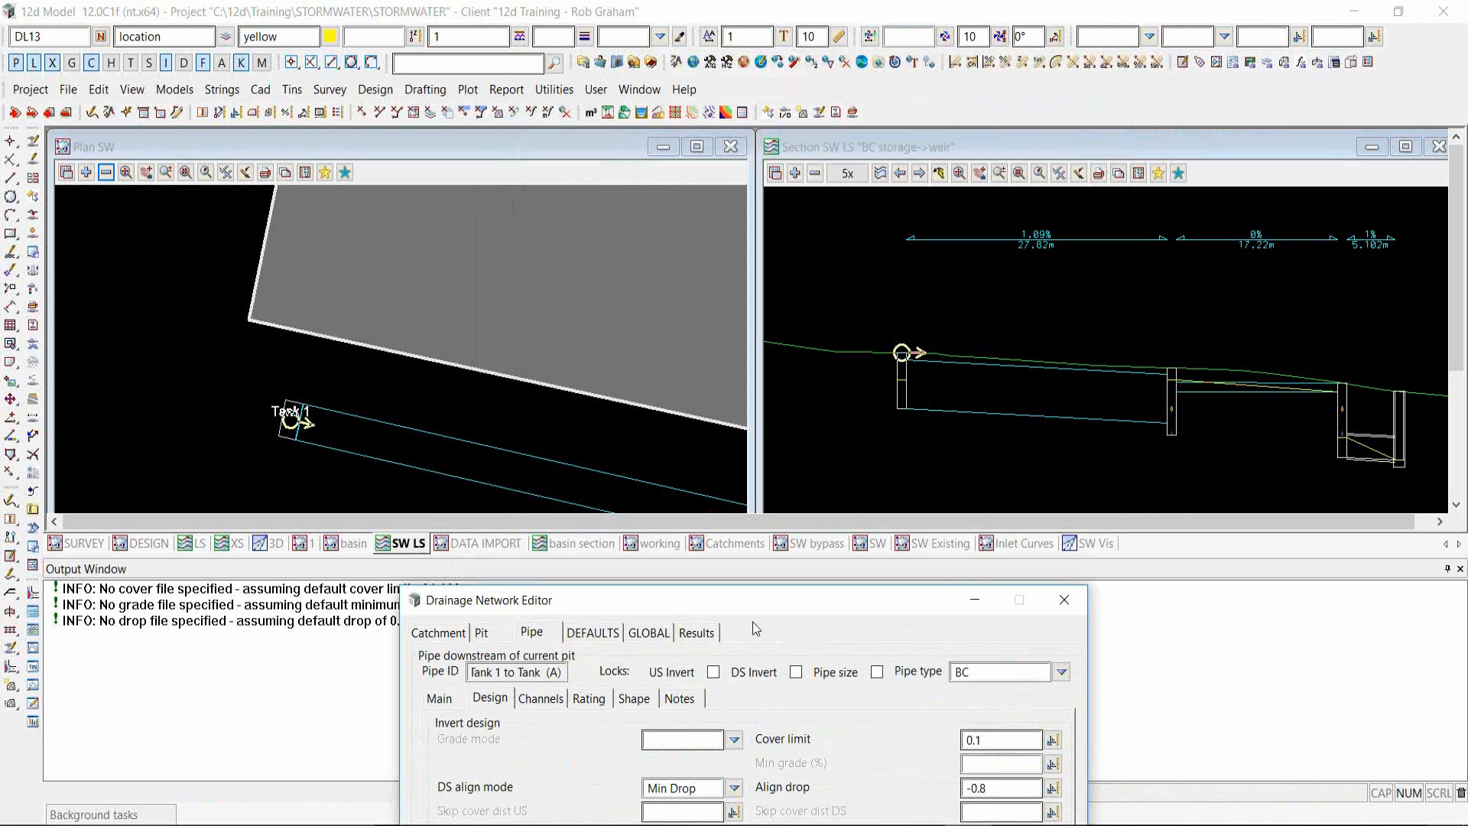
pyautogui.moveTo(783, 601); pyautogui.dragTo(1031, 123)
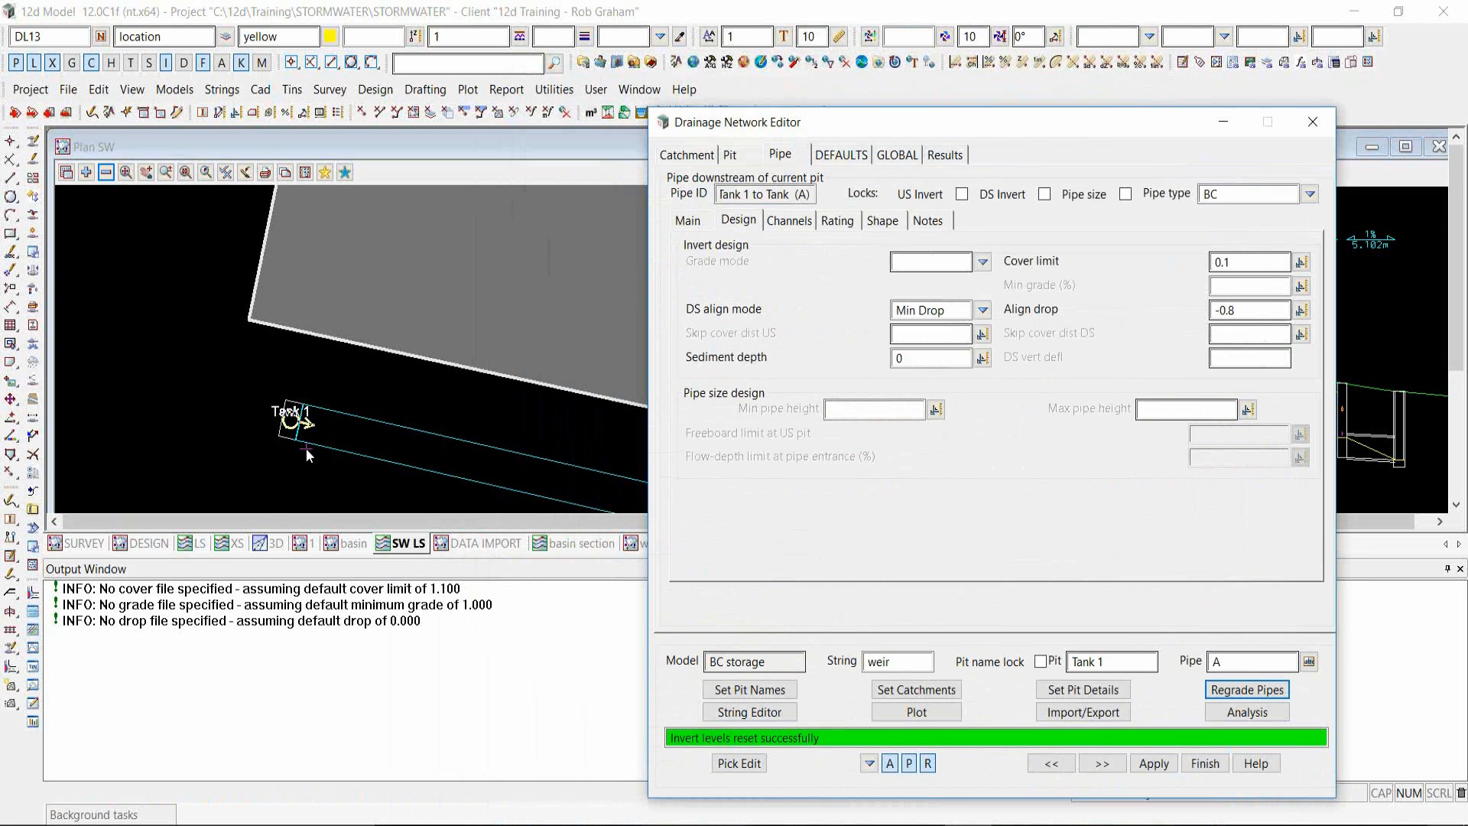
# - Assign the building catchment polygon beside the tank to Tank 1's catchment set #2 and update the catchment details
pyautogui.click(690, 155)
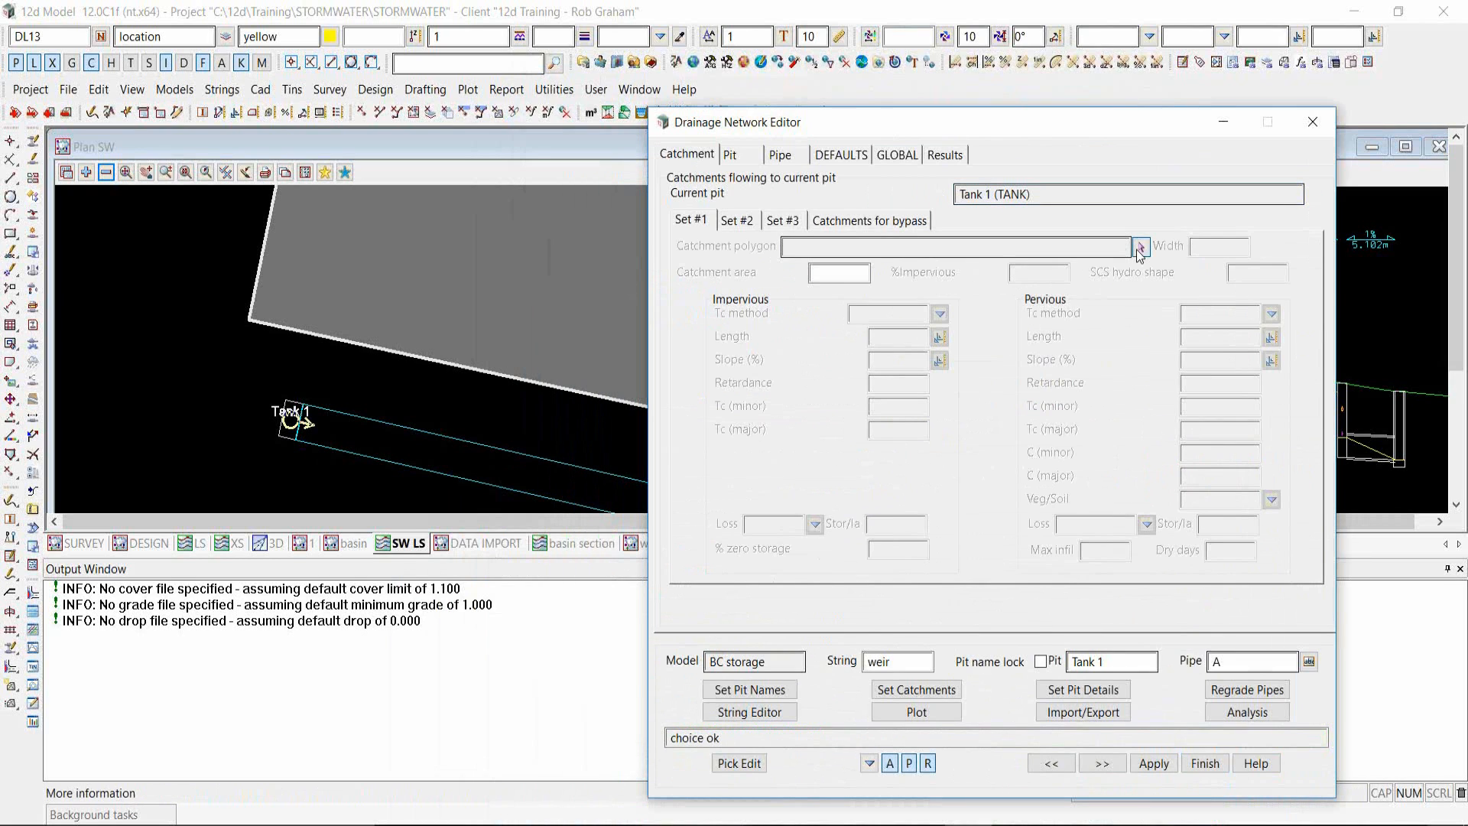
pyautogui.click(1139, 247)
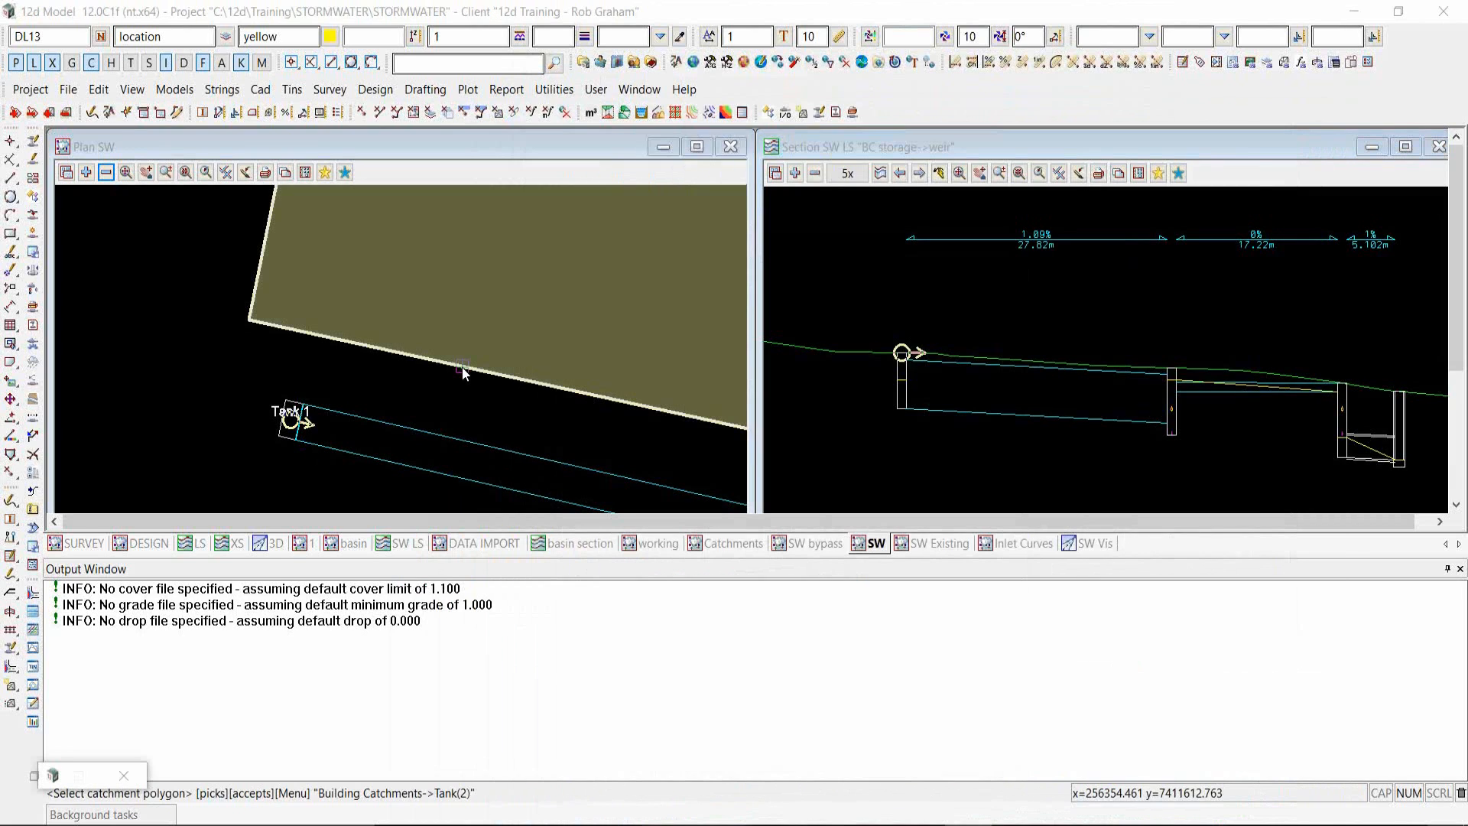
pyautogui.click(461, 366)
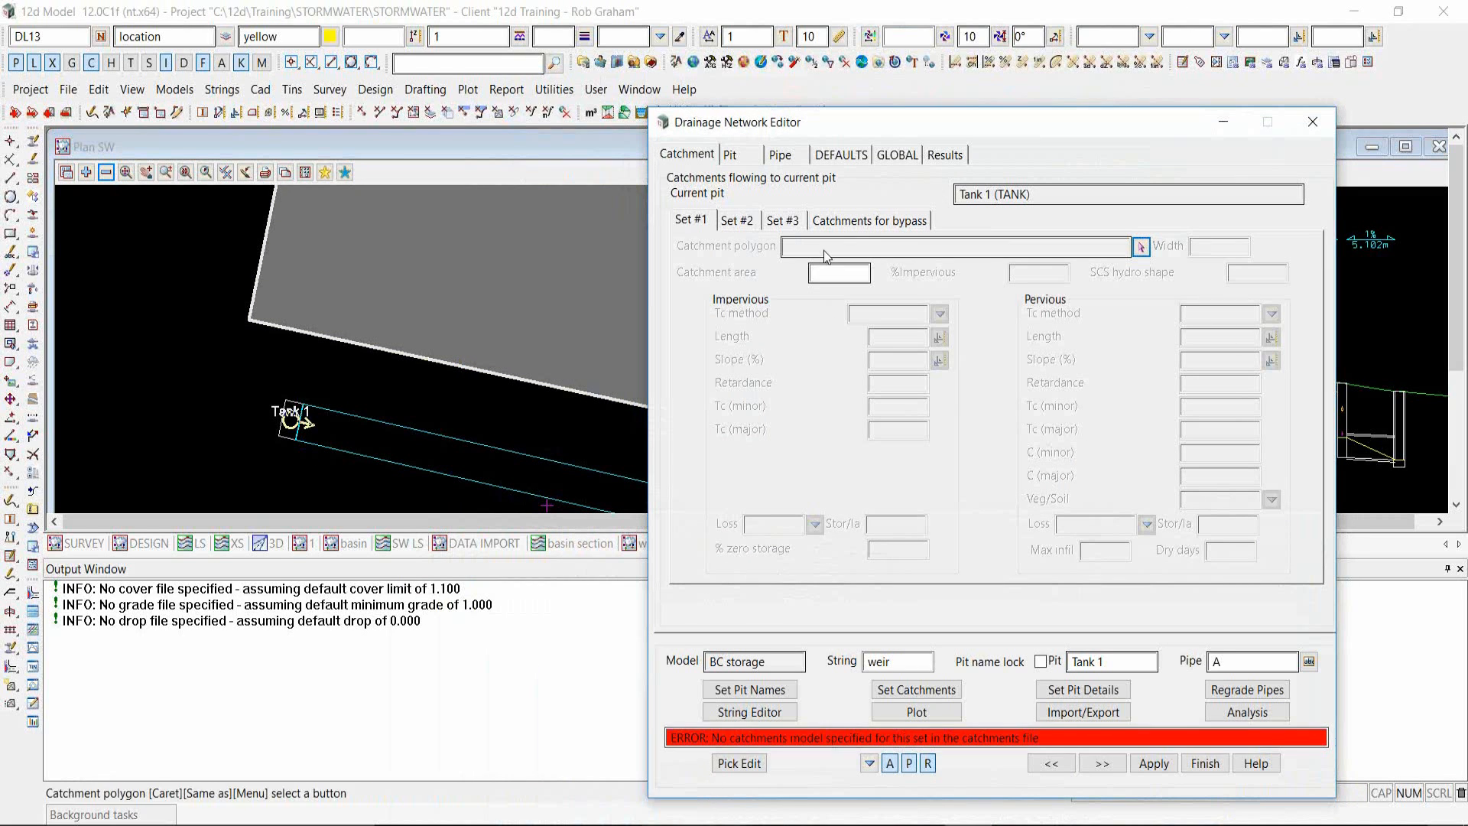
pyautogui.click(741, 222)
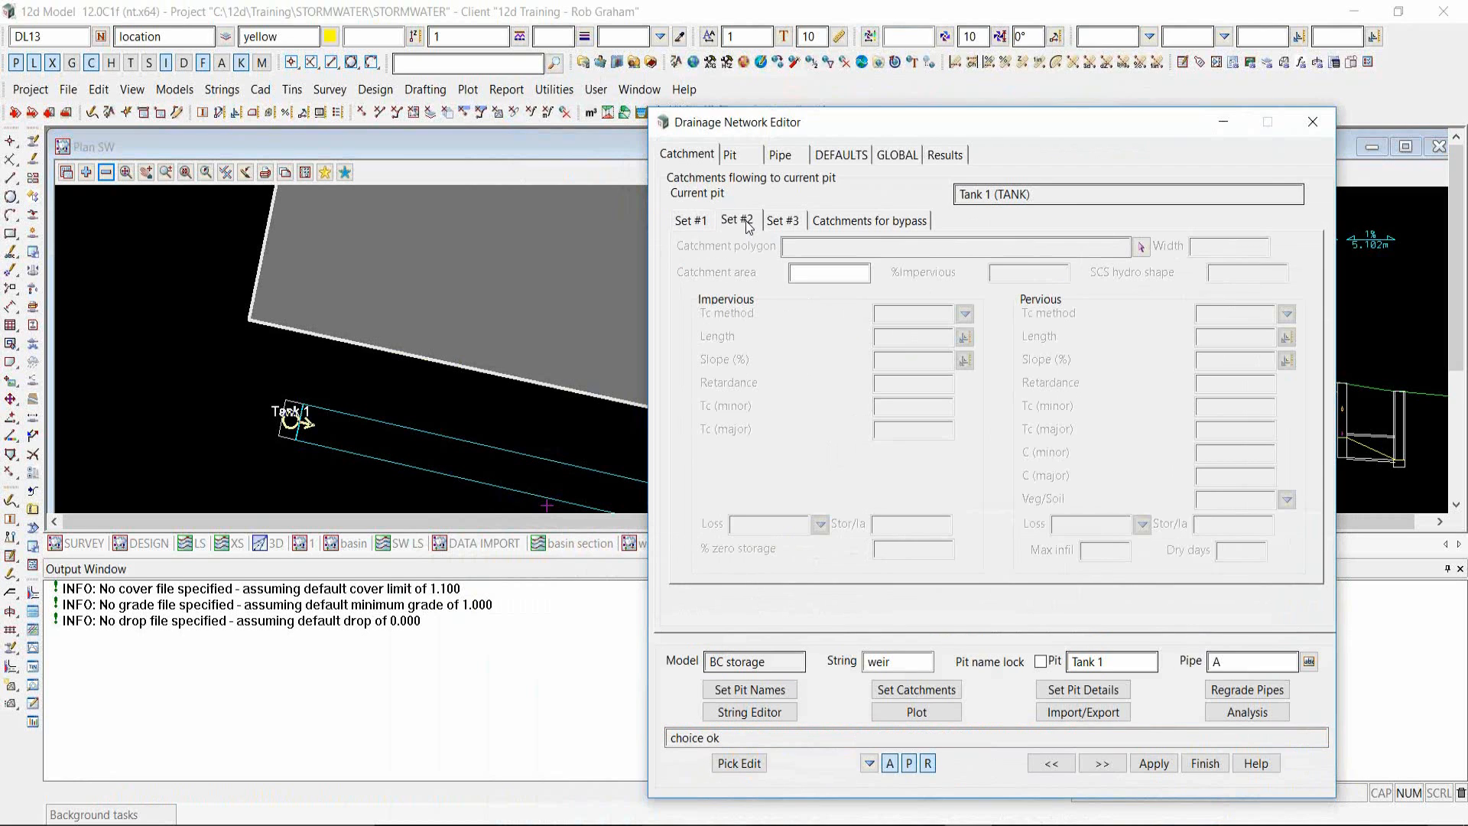
pyautogui.click(1141, 248)
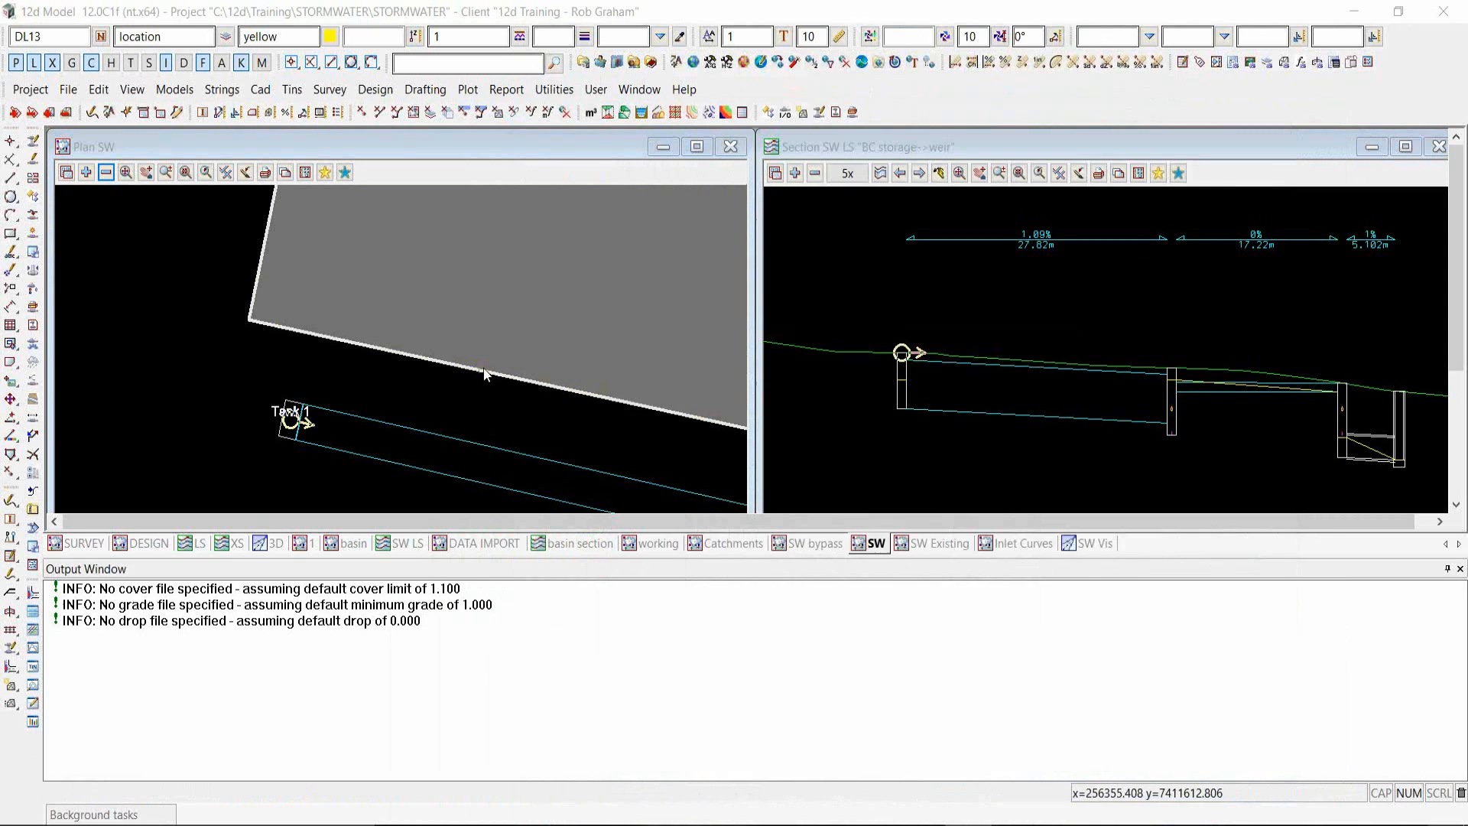
pyautogui.click(483, 373)
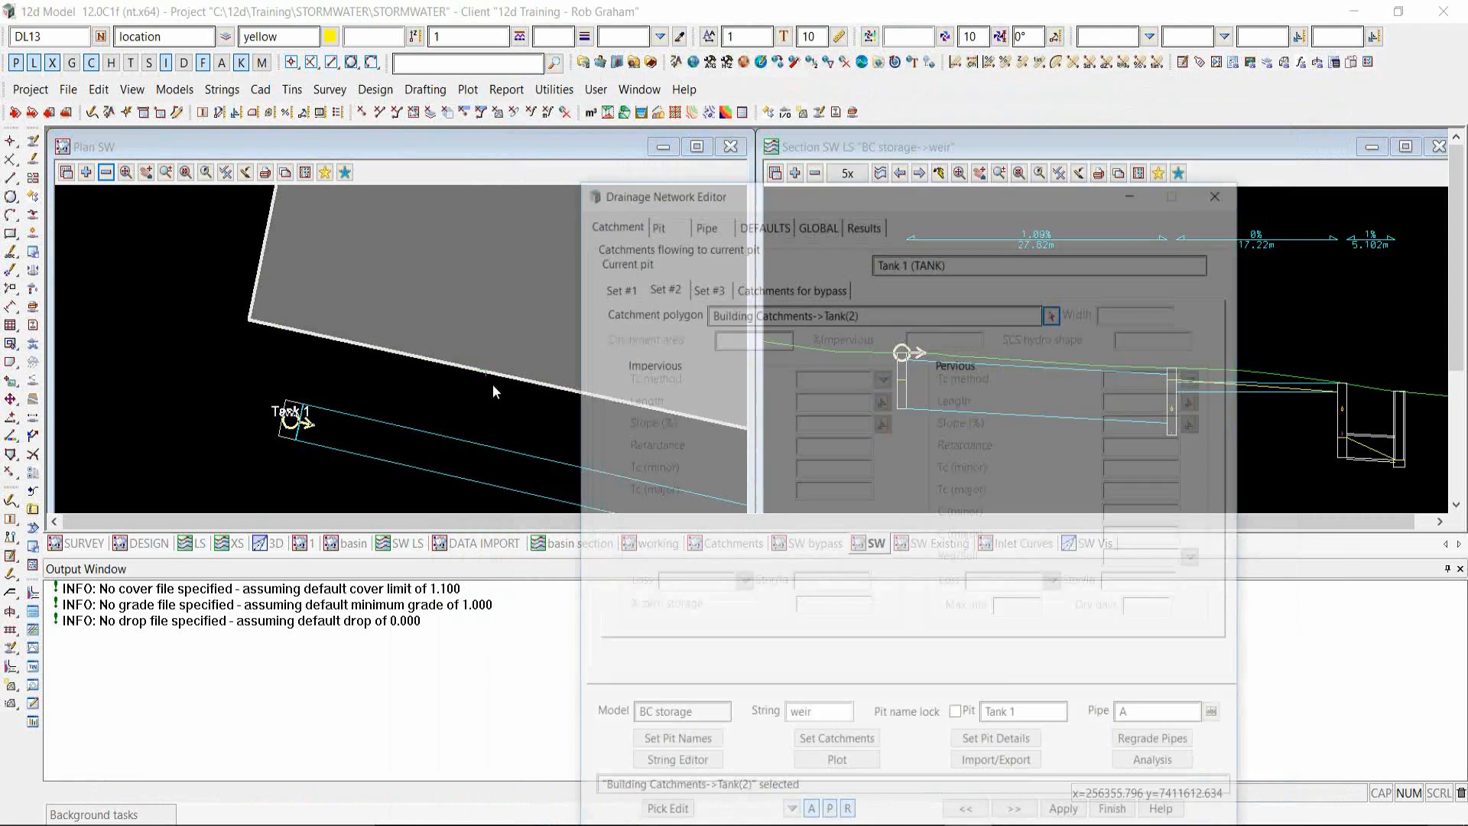
pyautogui.click(927, 691)
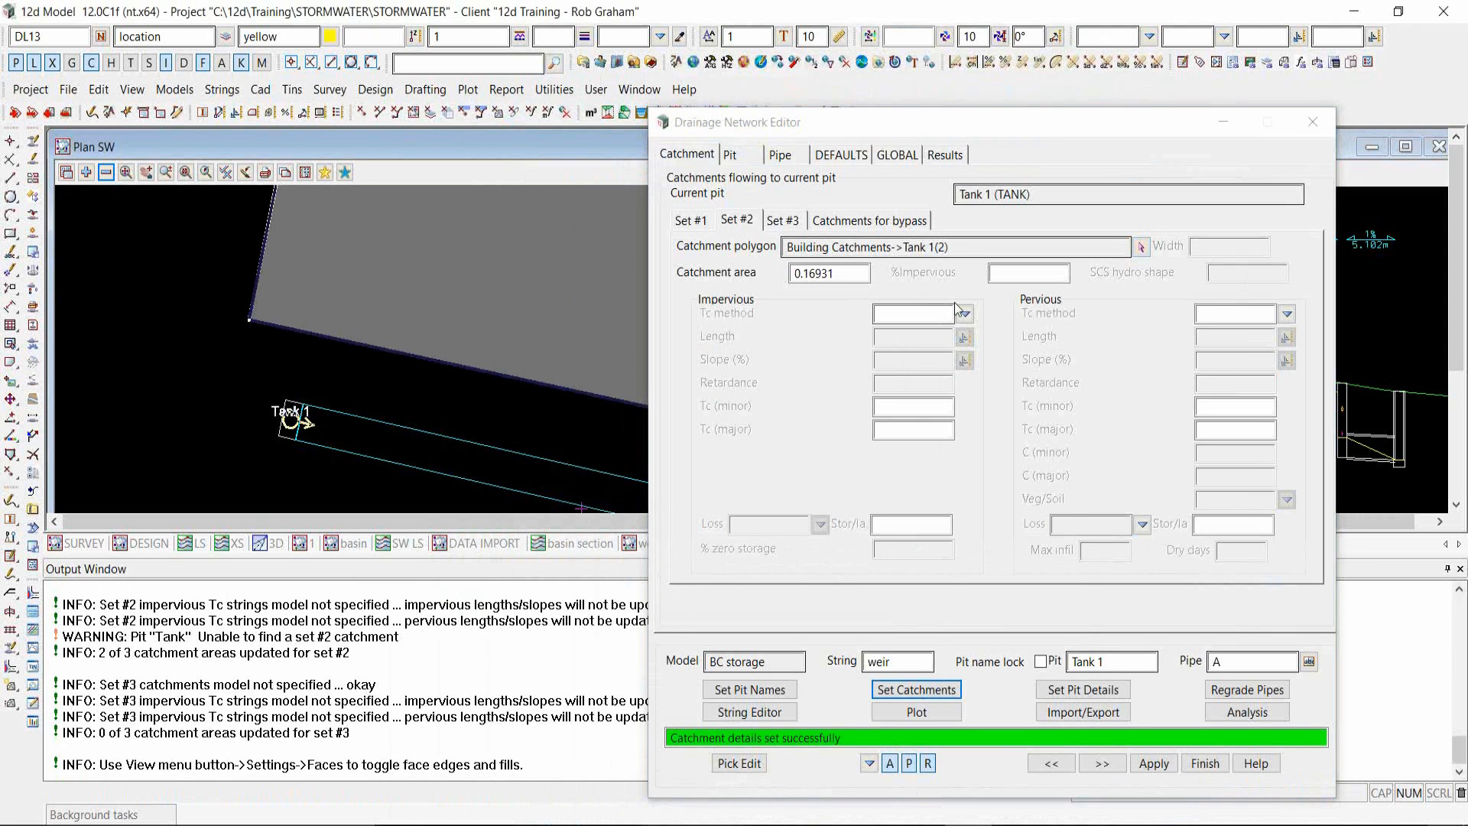
# - Set Tank 1's set #2 catchment to 100% impervious with an impervious Stor/Ia of 2
pyautogui.click(1000, 280)
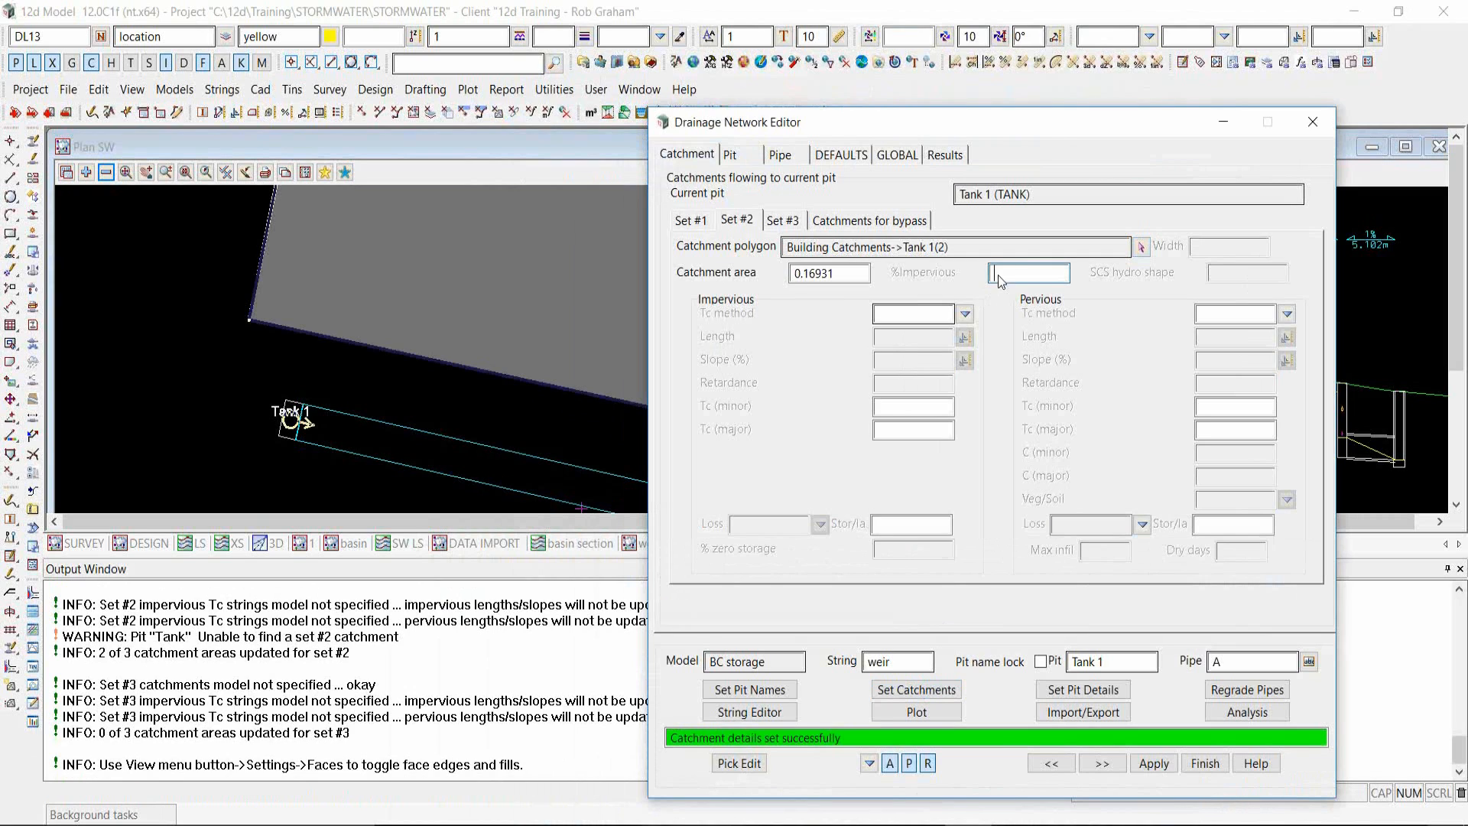
pyautogui.write('100')
pyautogui.press('Tab')
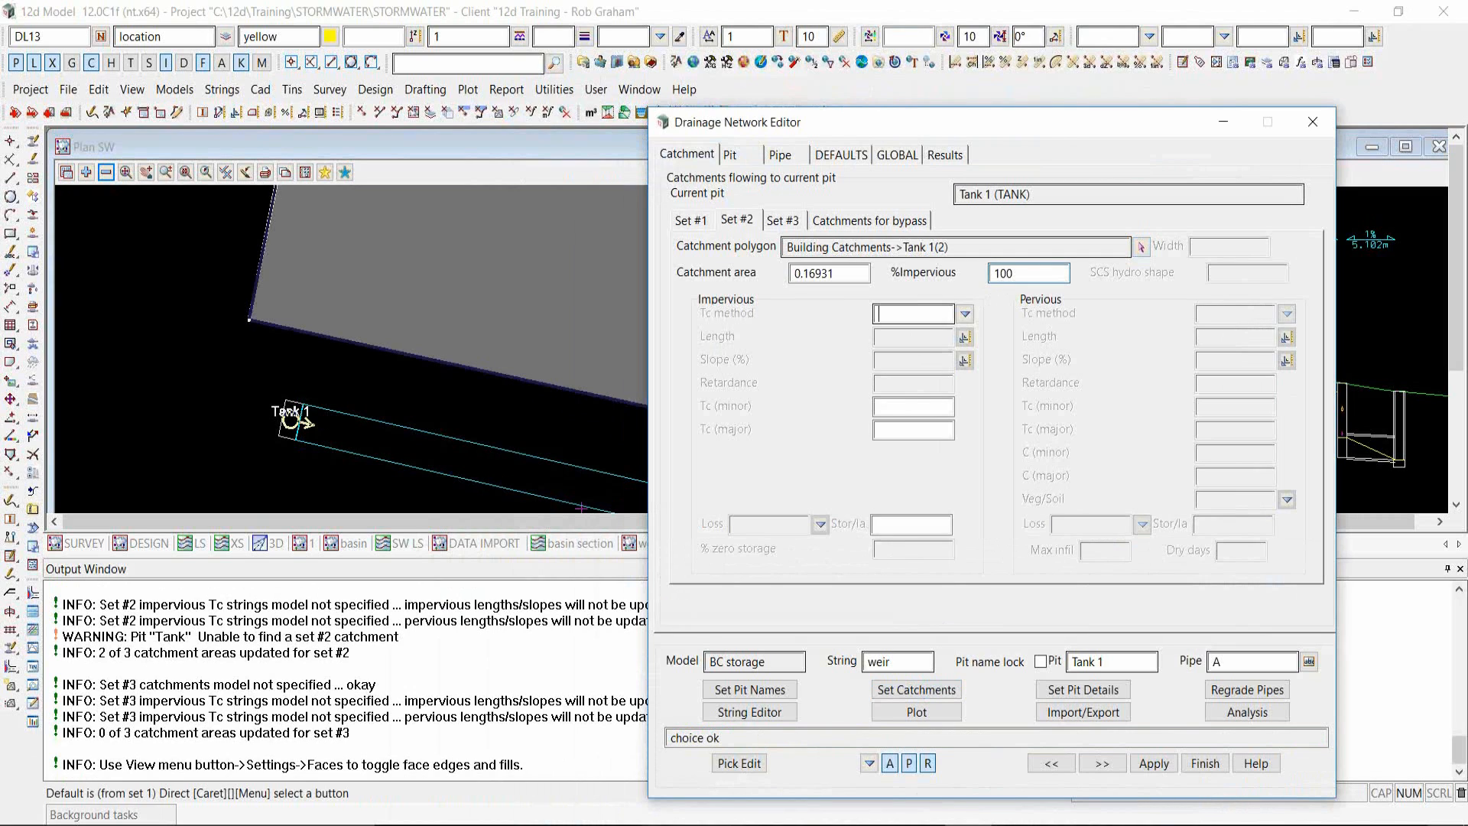
pyautogui.click(880, 525)
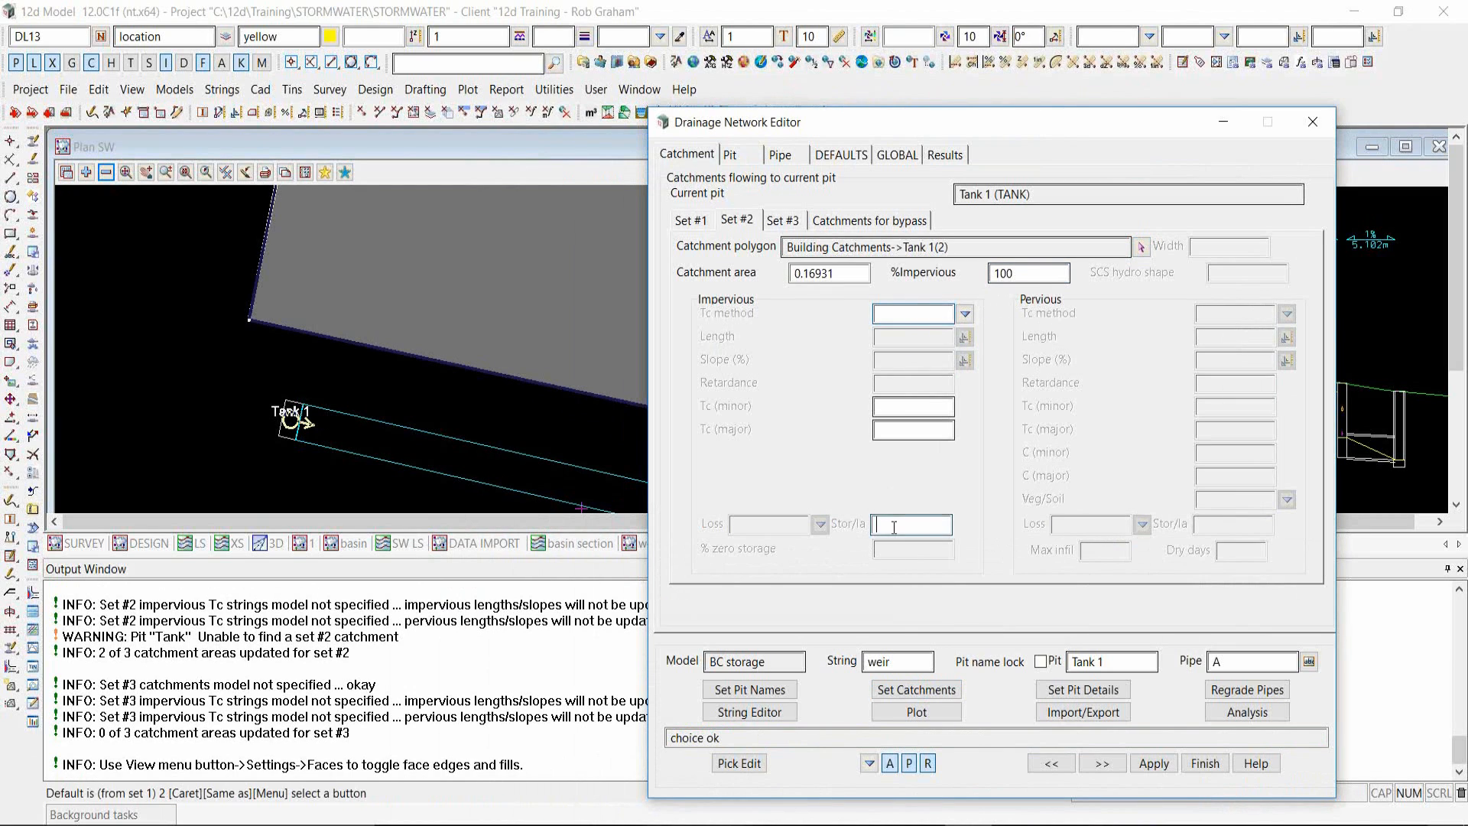
pyautogui.write('2')
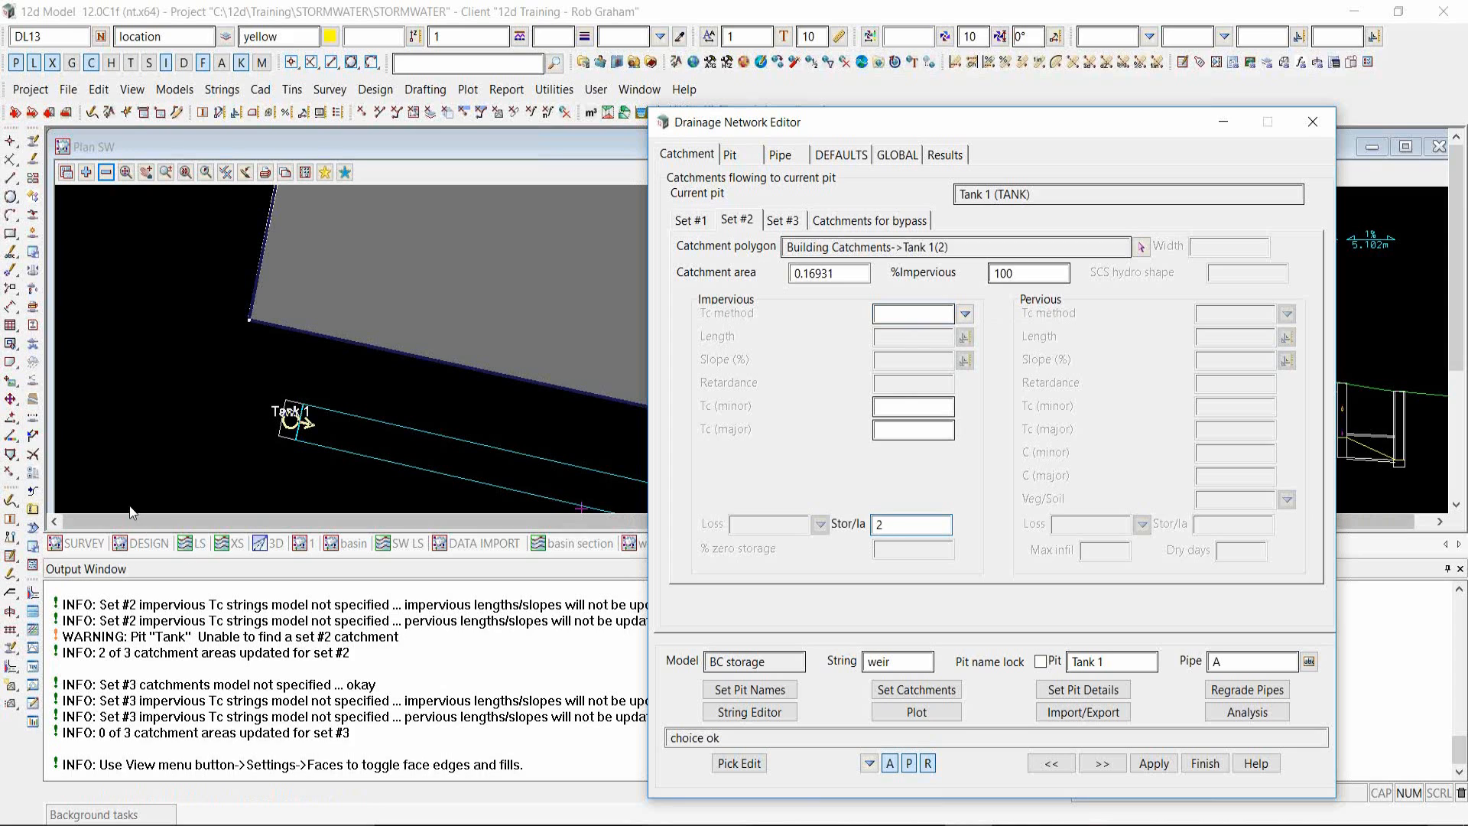
pyautogui.click(115, 399)
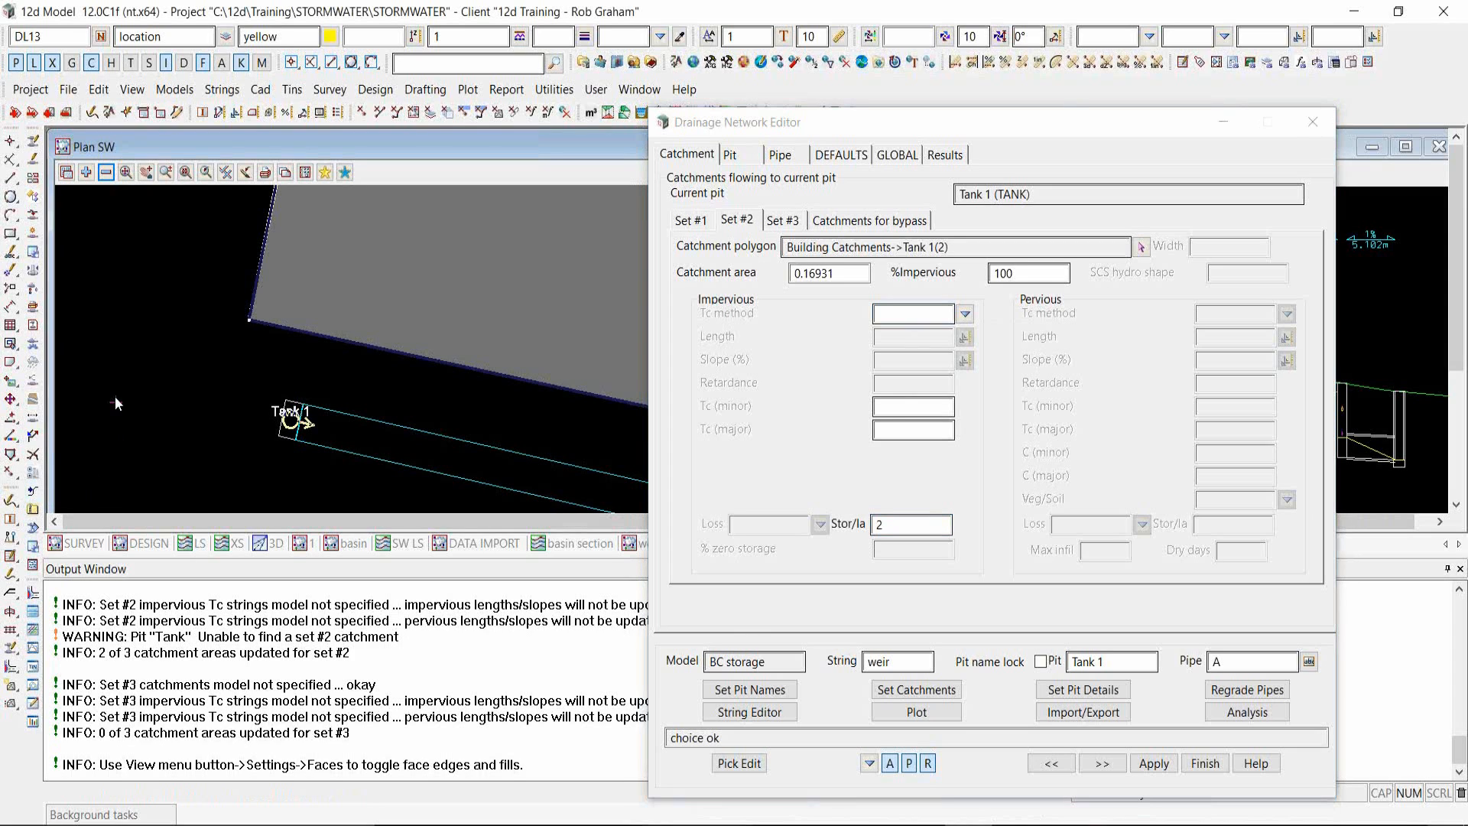
pyautogui.scroll(-2, 115, 395)
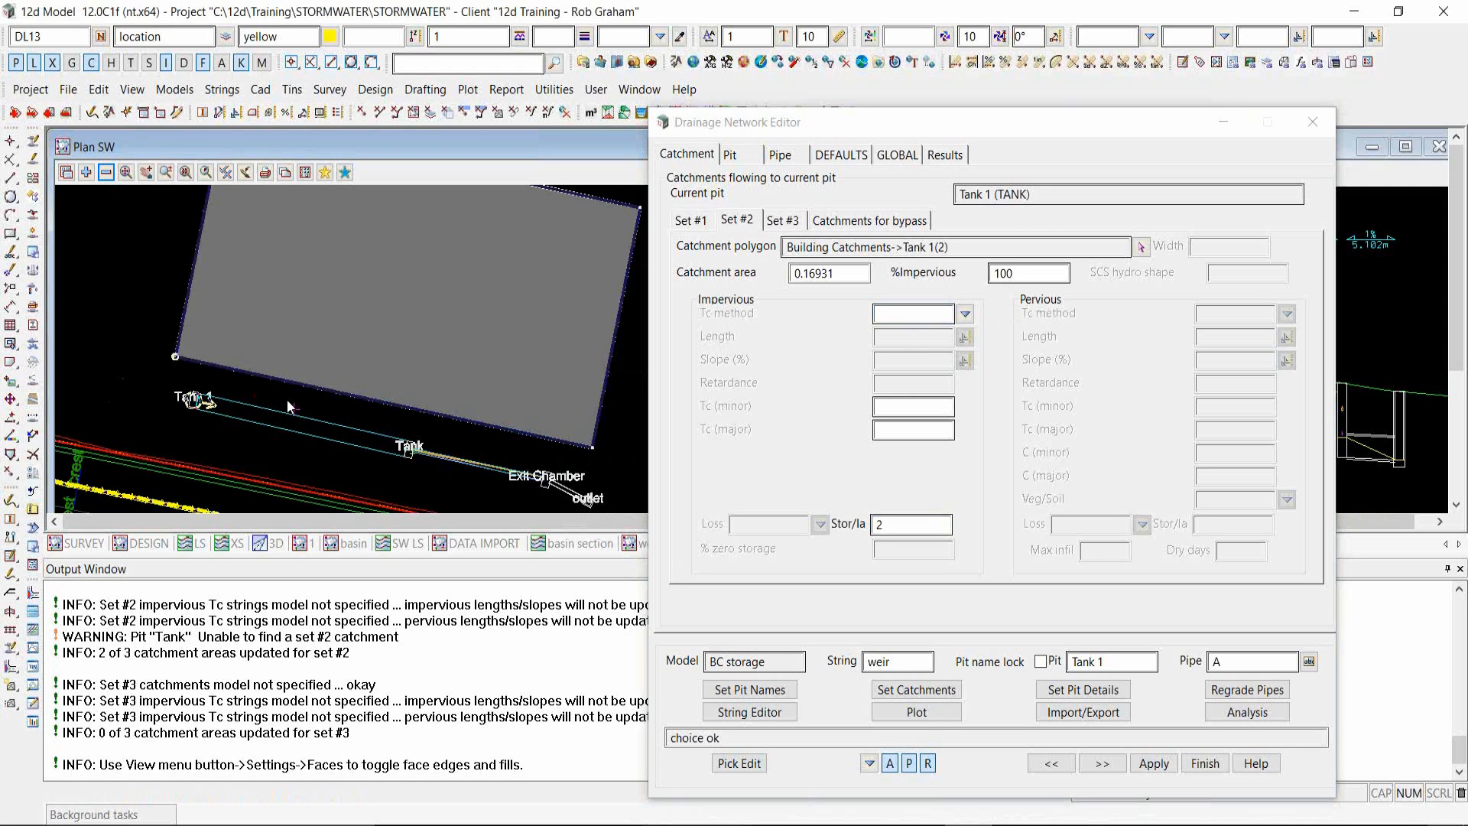
# - Set the roughness of the Tank 1 to Tank pipe to .02
pyautogui.click(781, 155)
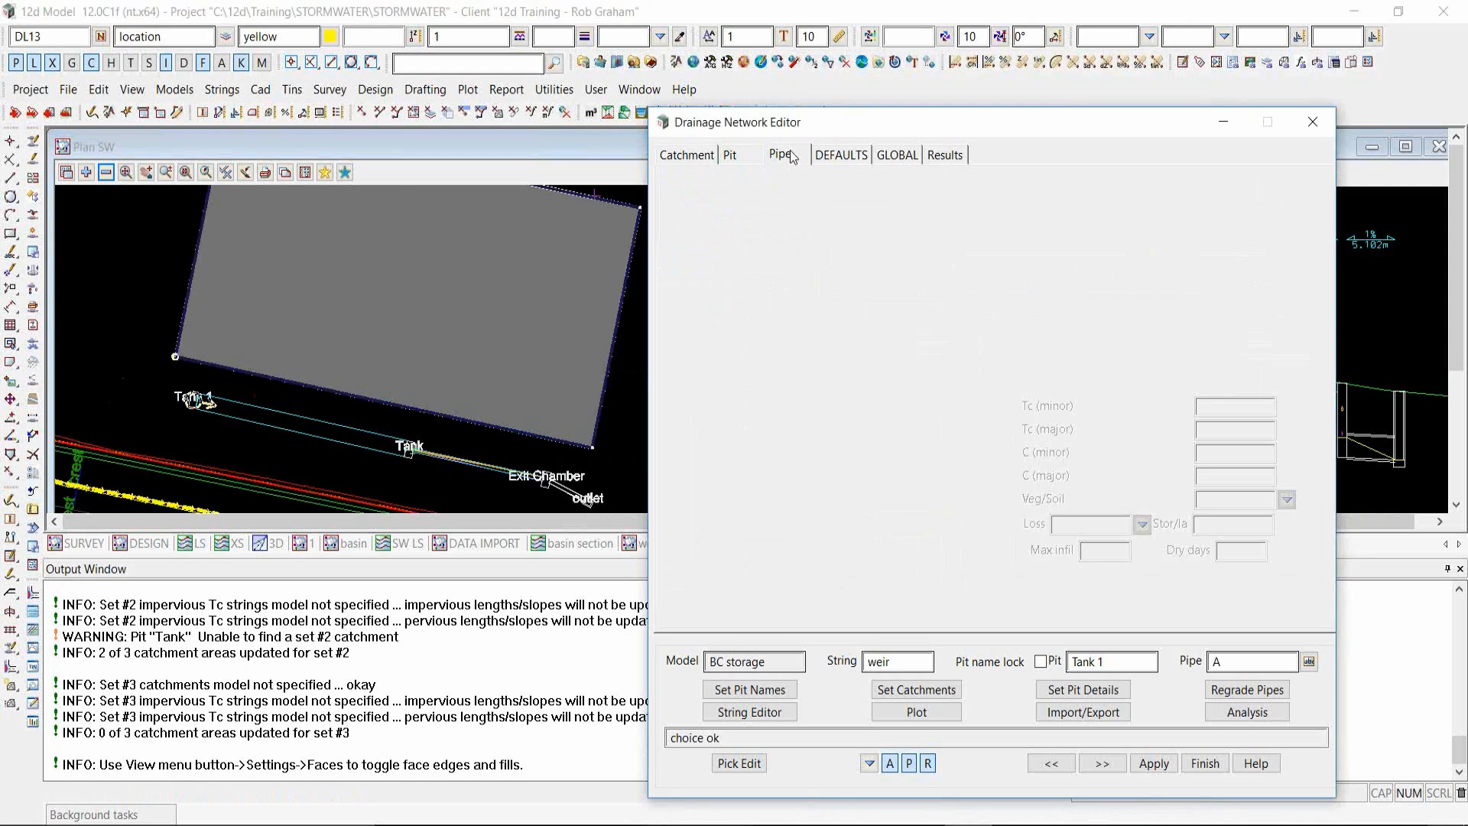
pyautogui.click(705, 219)
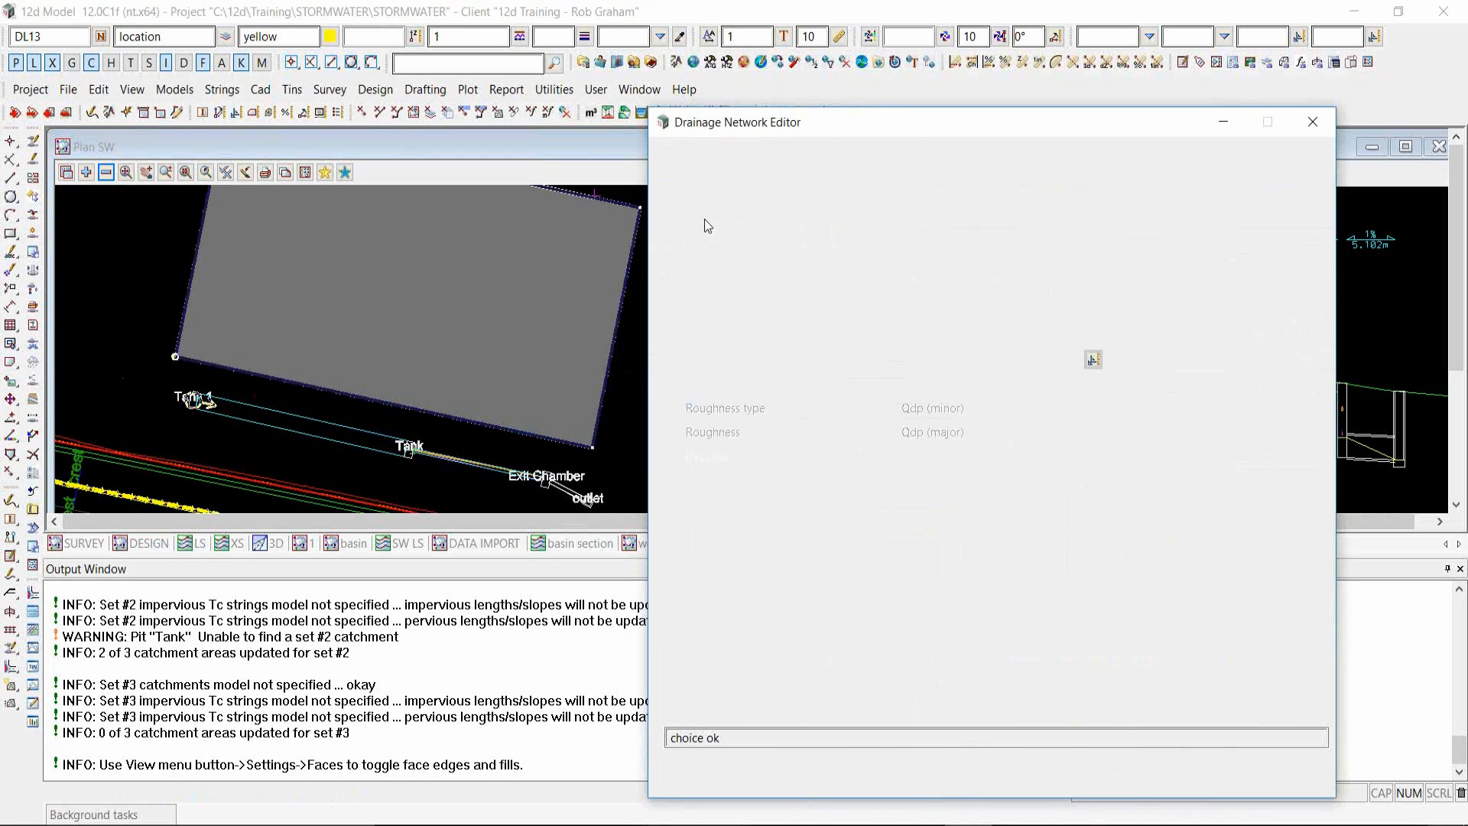
pyautogui.click(813, 435)
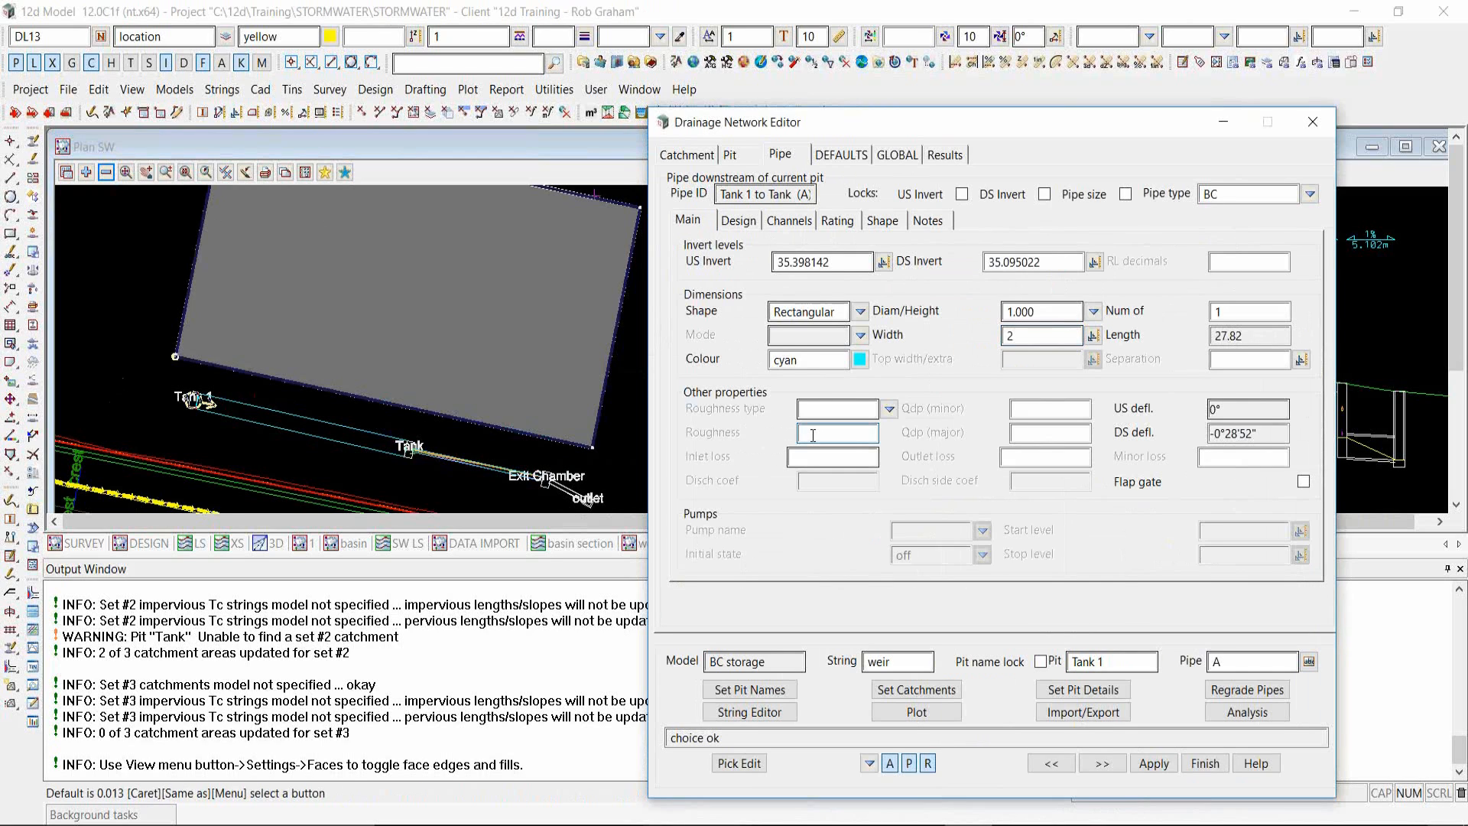
pyautogui.write('.02')
# - Set Tank 1's Ku method to Direct with a Ku of 0
pyautogui.click(734, 153)
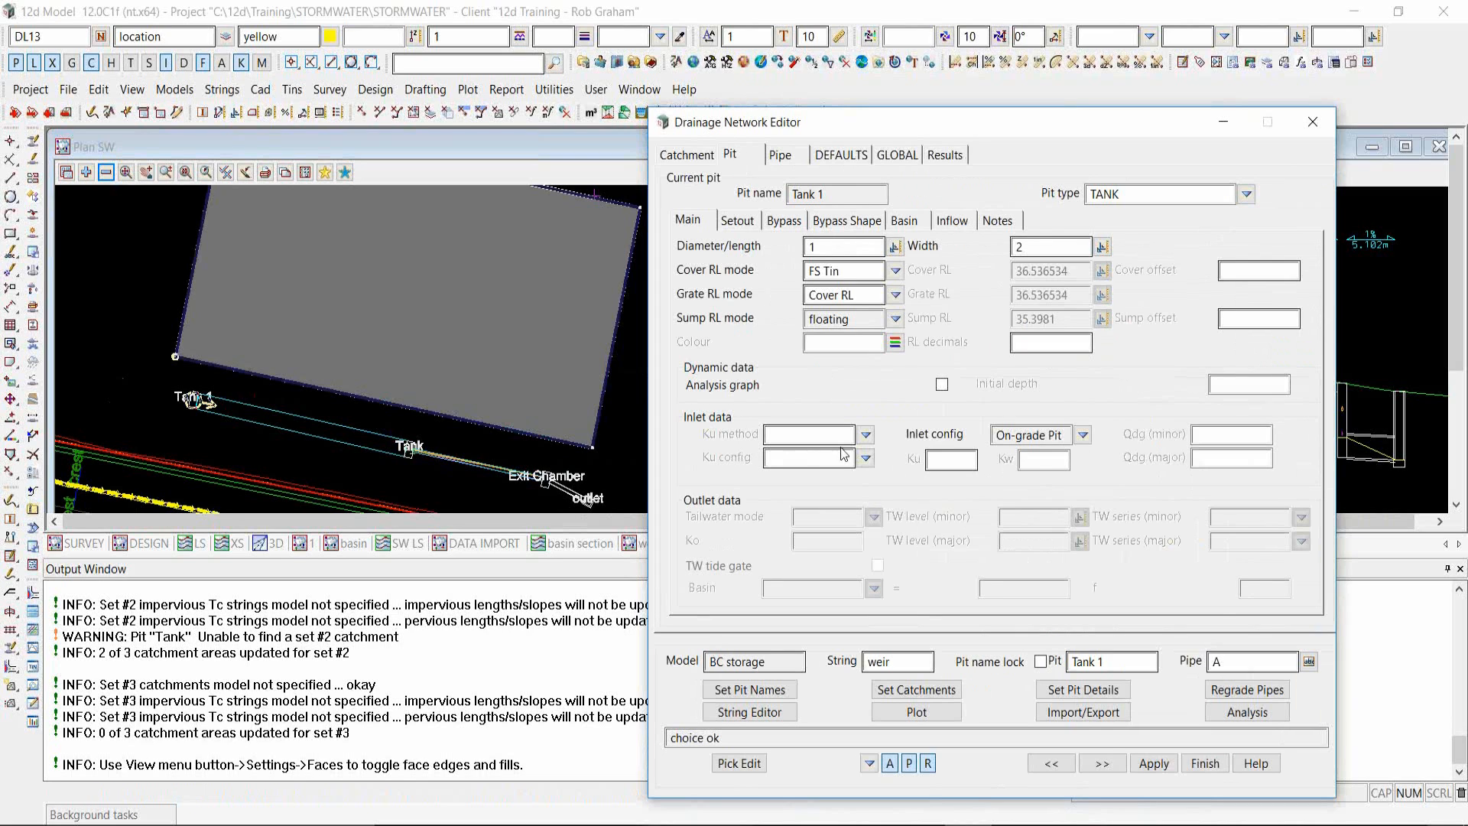
pyautogui.click(865, 434)
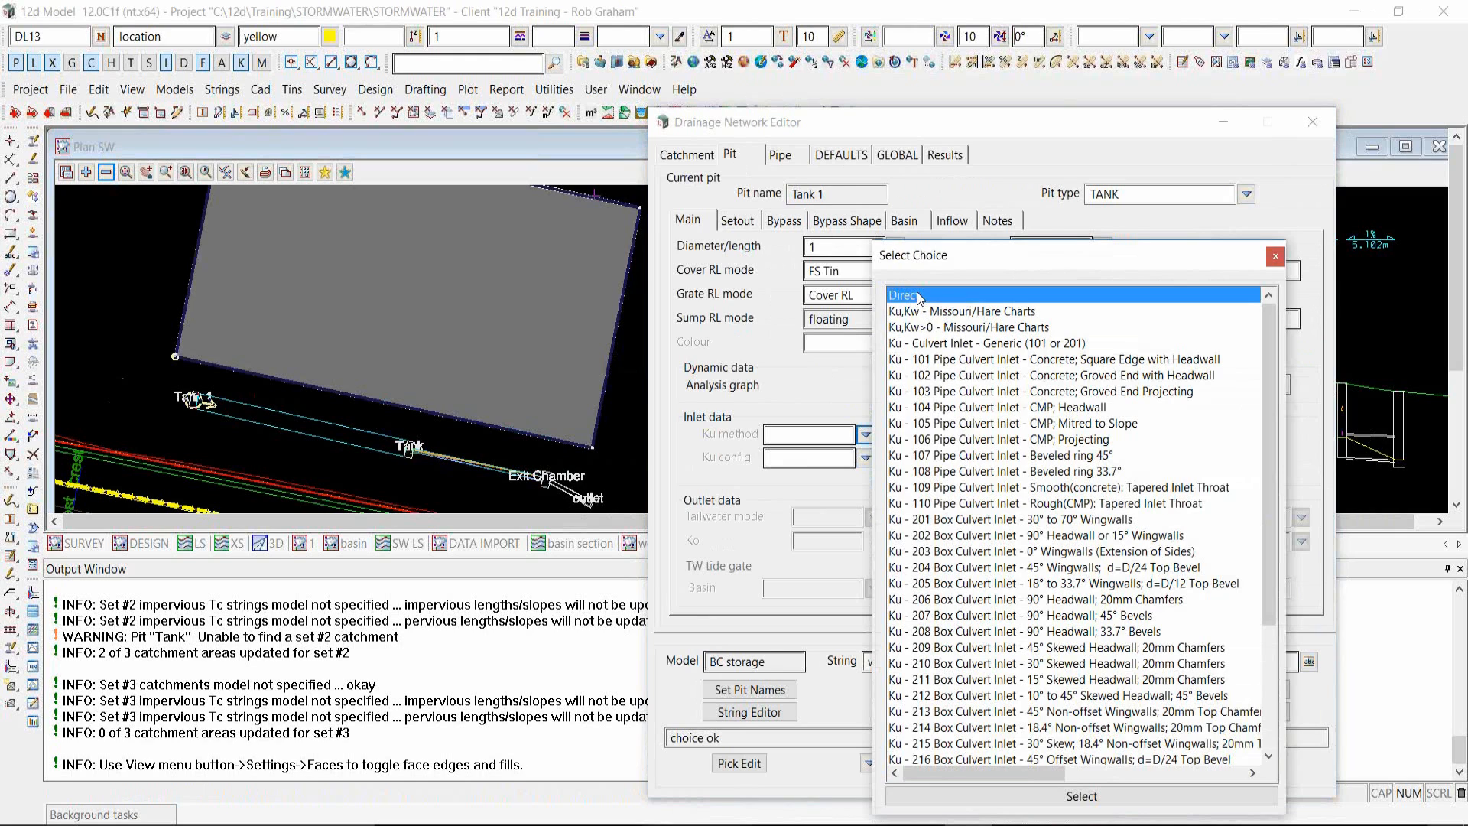
pyautogui.doubleClick(919, 295)
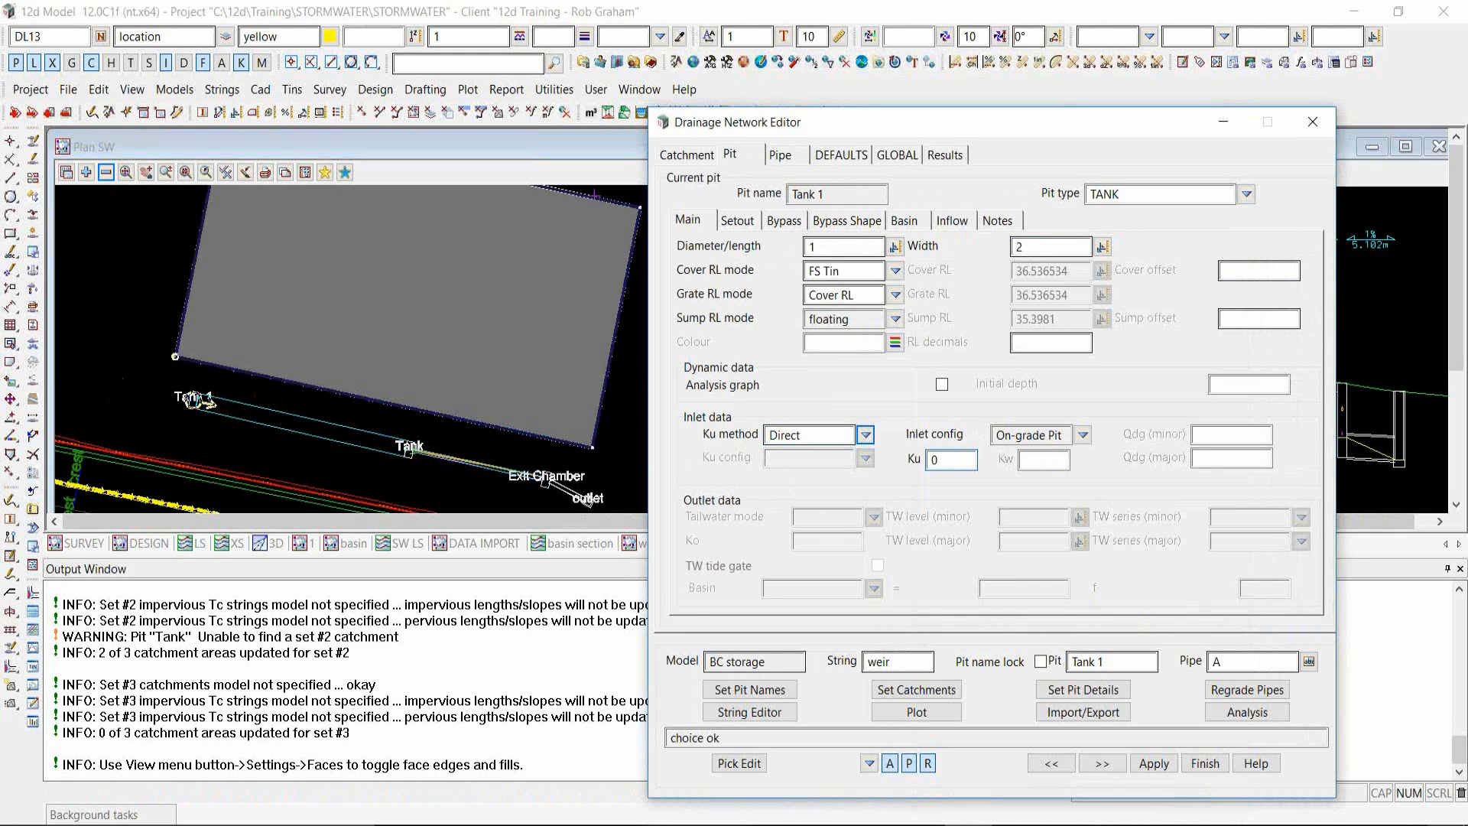
# - Run the drainage analysis of the BC storage model for the 100-year minor storm and return to the network editor
pyautogui.click(1246, 720)
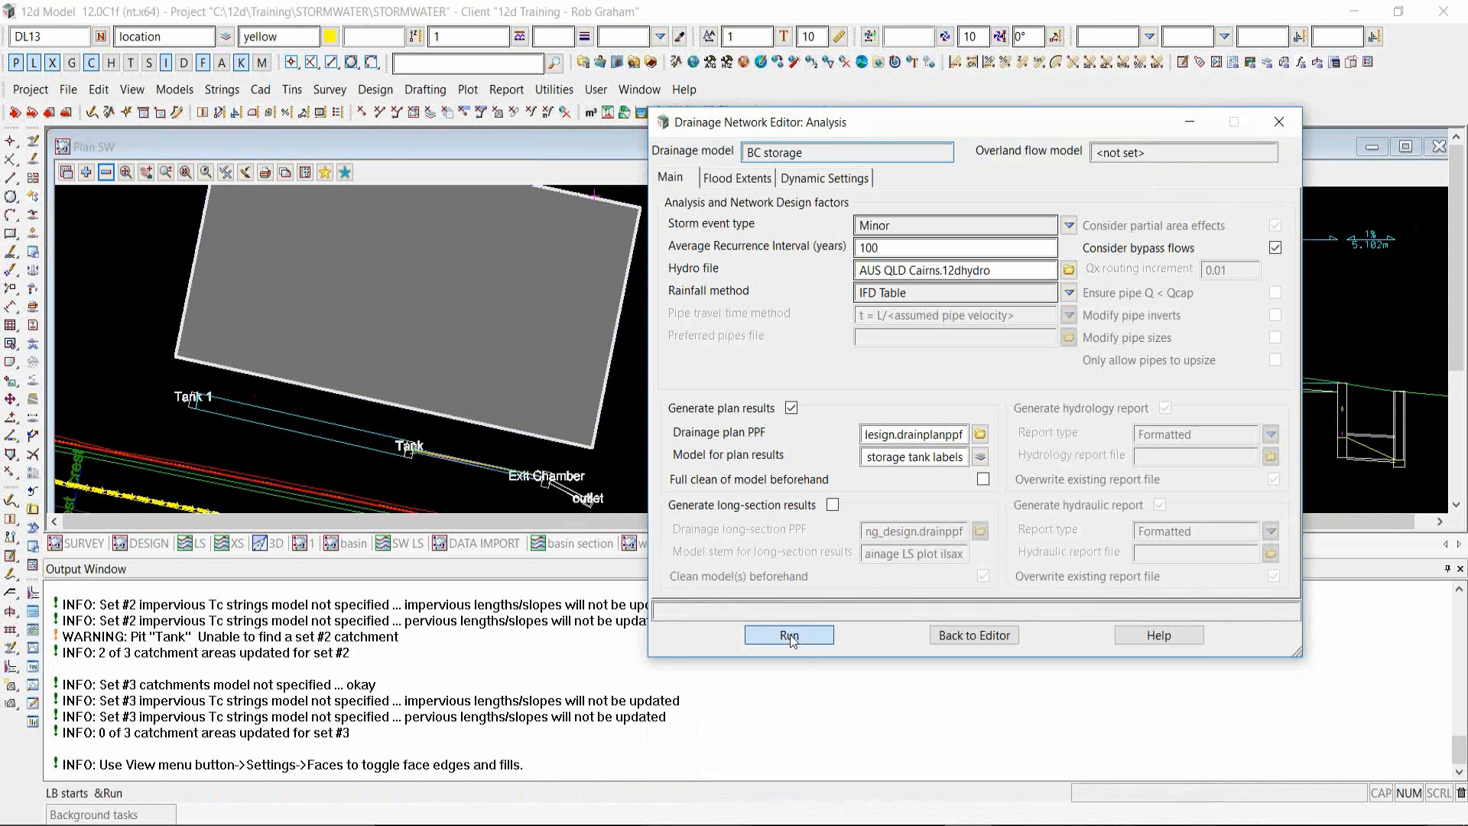
pyautogui.click(791, 638)
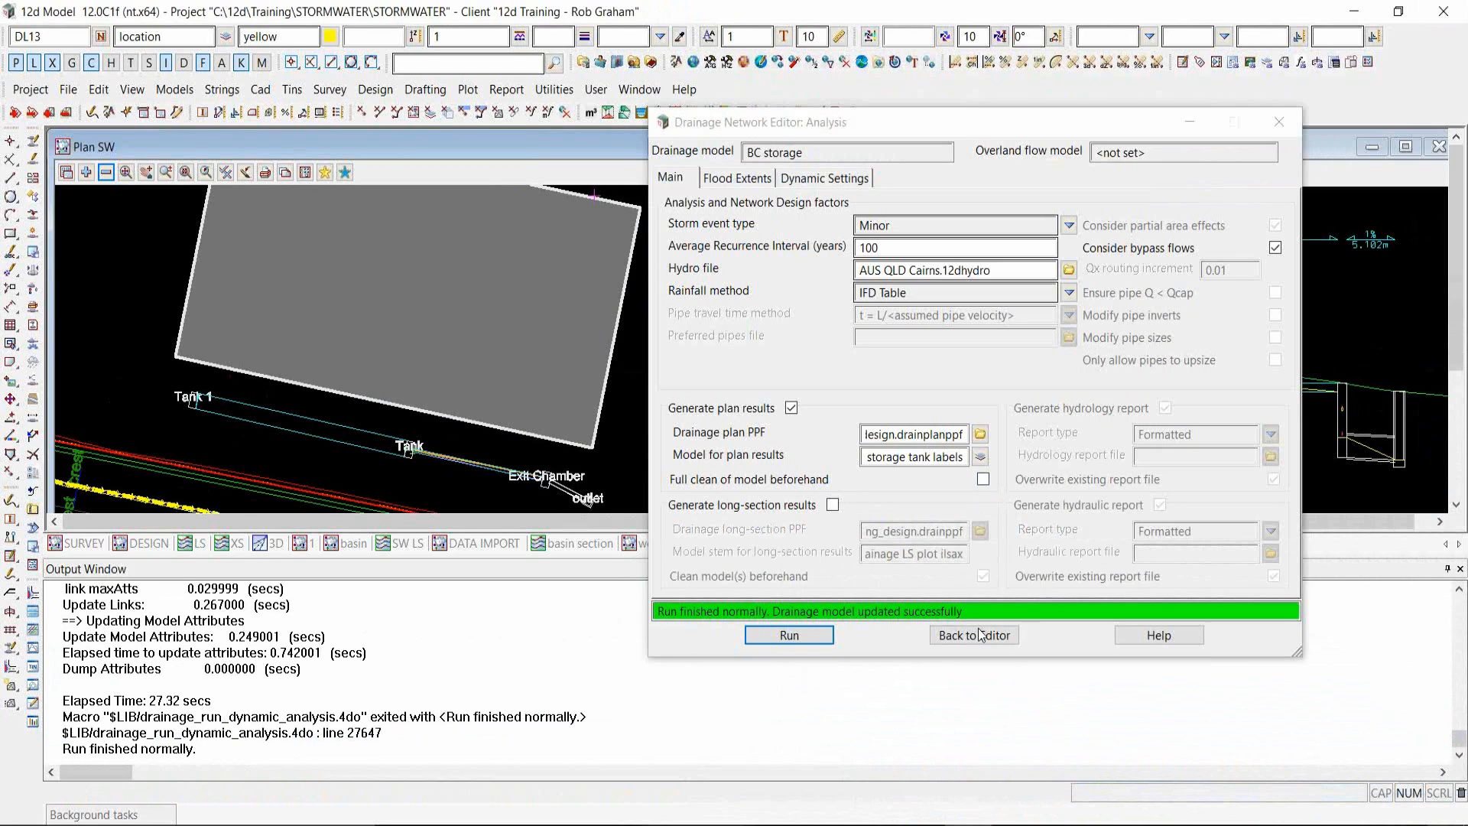
pyautogui.click(981, 635)
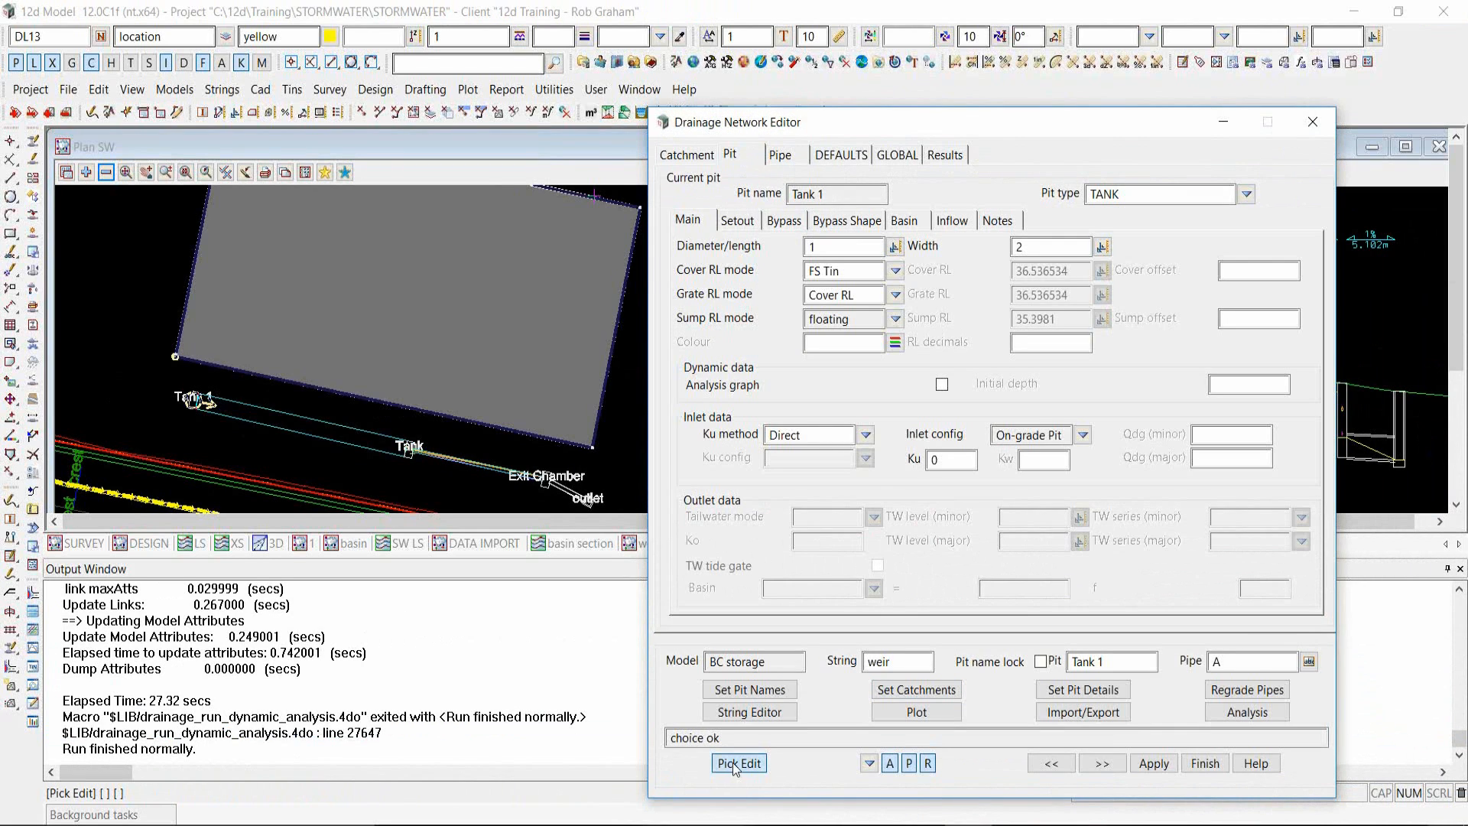
# - Load the Tank pit on the orifice string and graph its elevation for all minor design storms
pyautogui.click(735, 764)
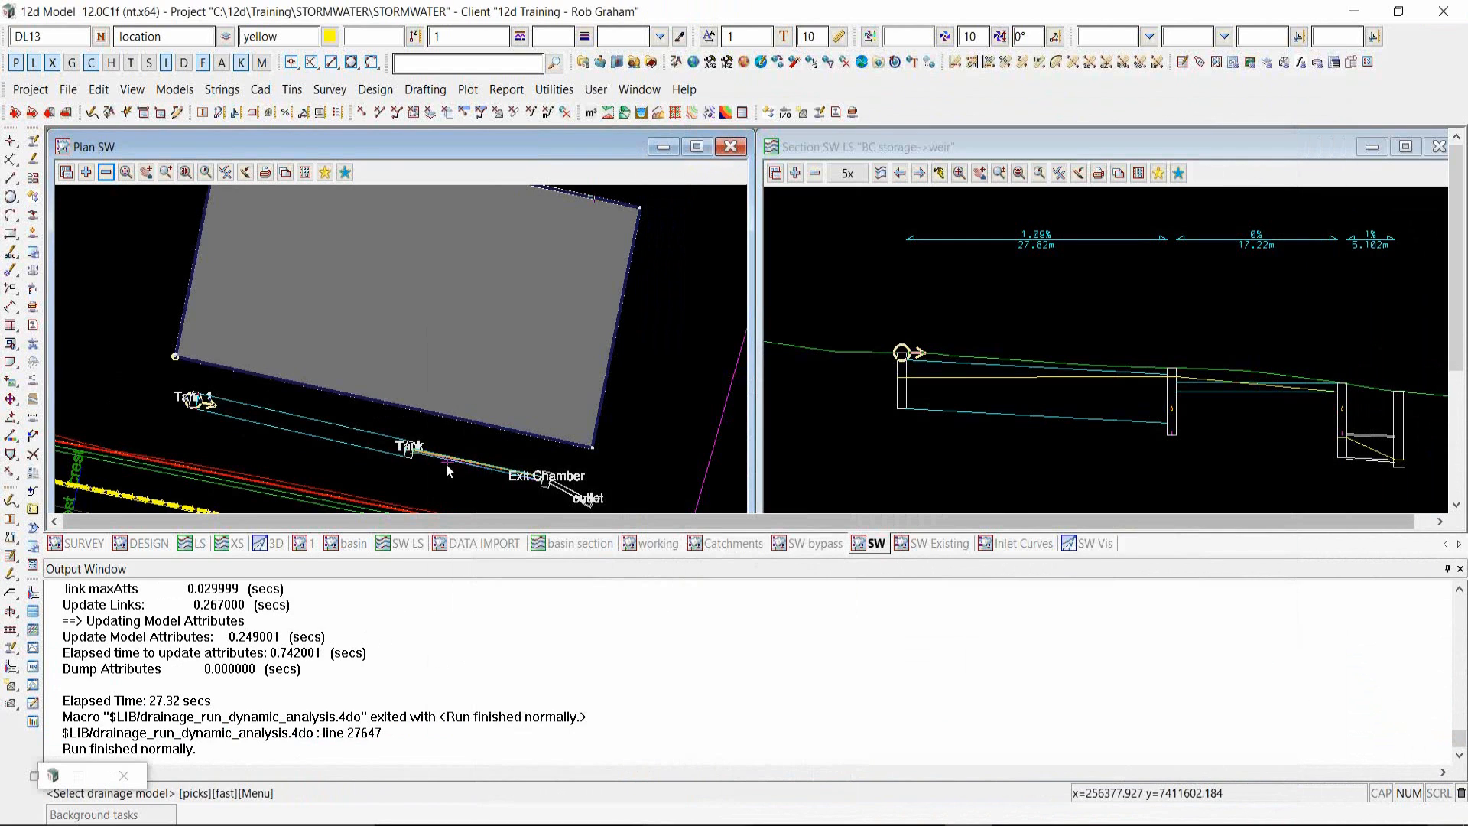
pyautogui.scroll(3, 447, 464)
pyautogui.click(392, 425)
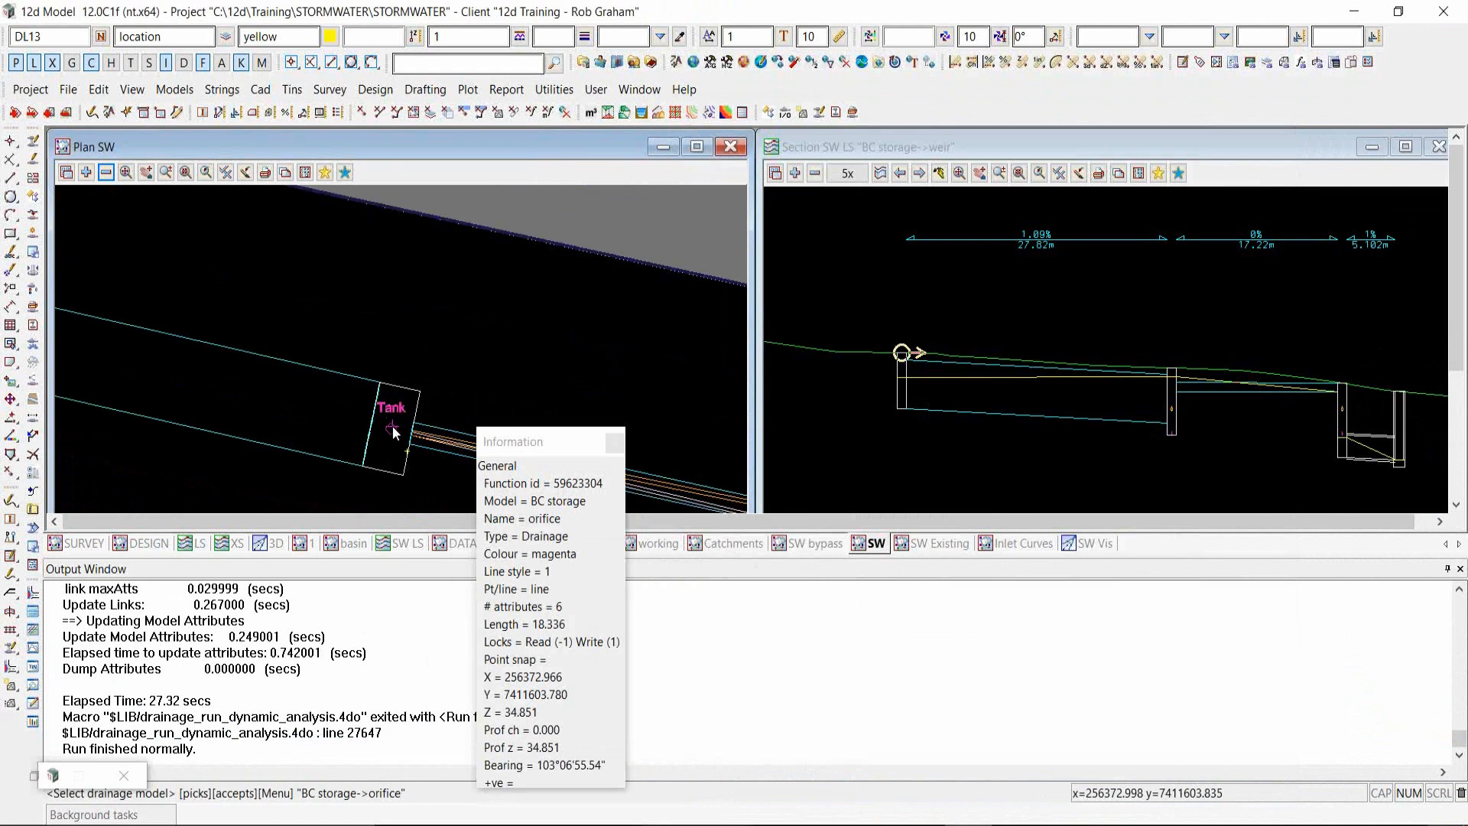
pyautogui.middleClick(392, 425)
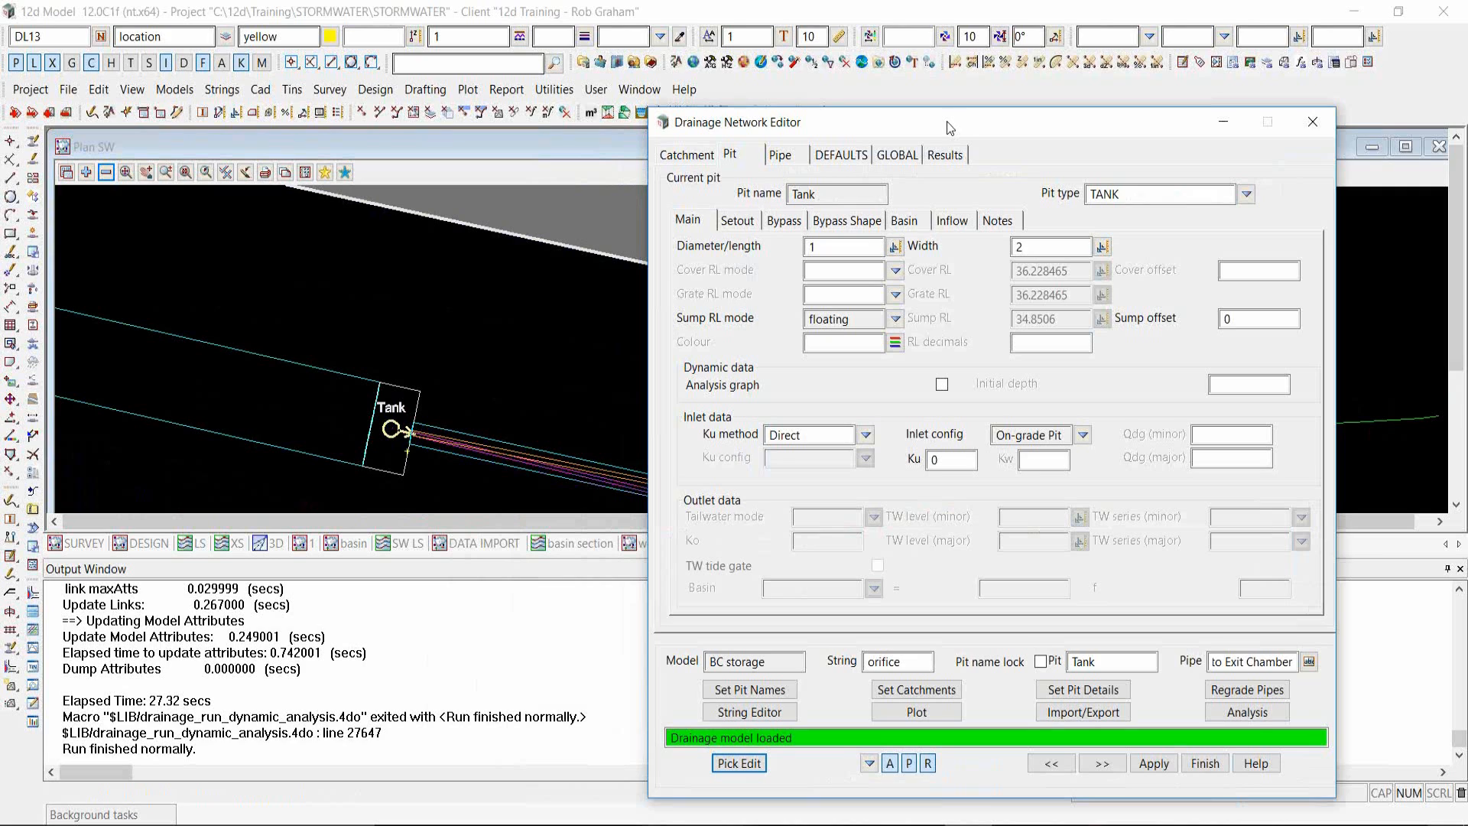
pyautogui.moveTo(951, 128); pyautogui.dragTo(1006, 99)
pyautogui.click(1000, 125)
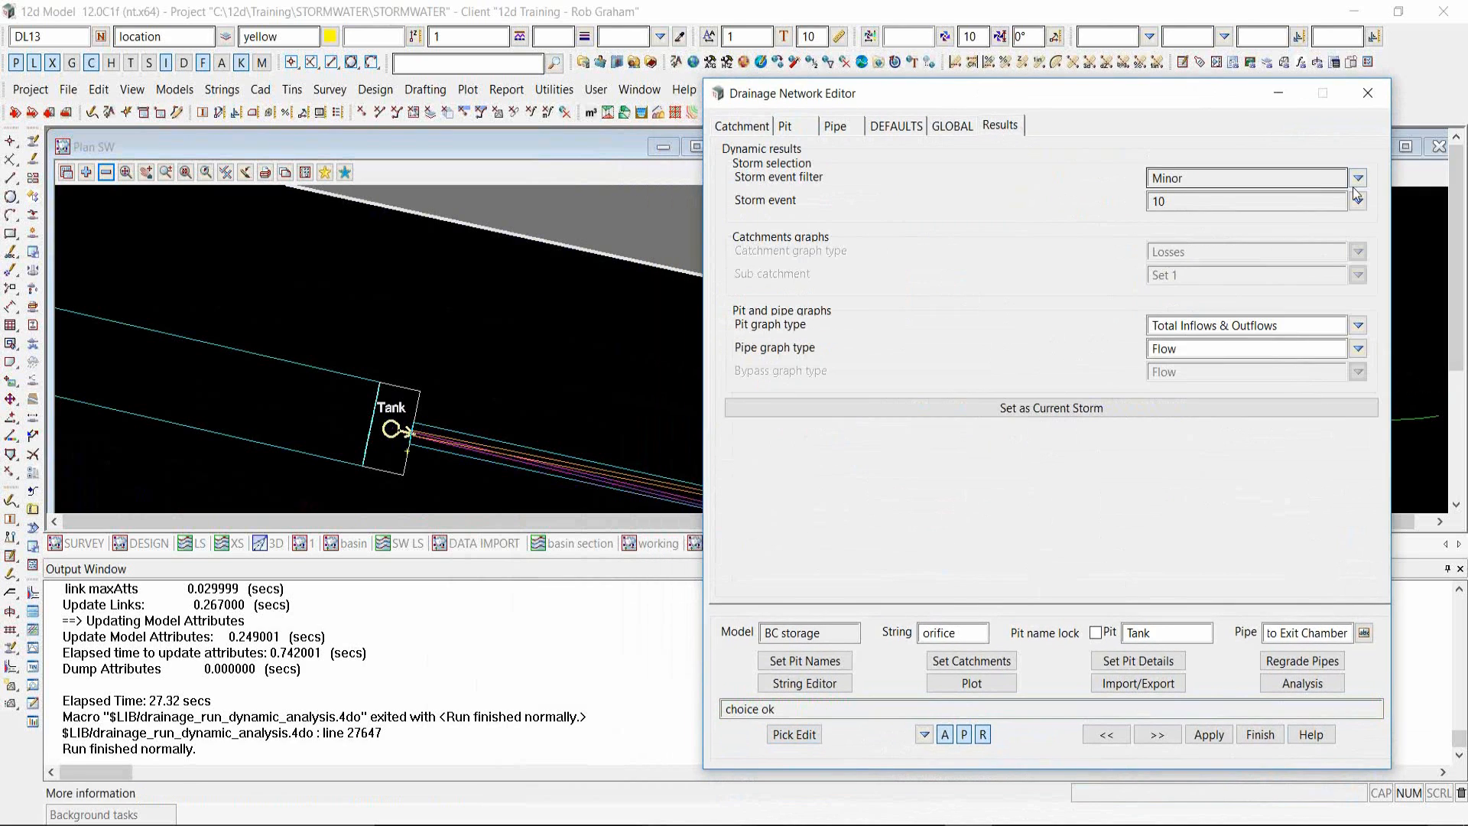
pyautogui.click(1359, 201)
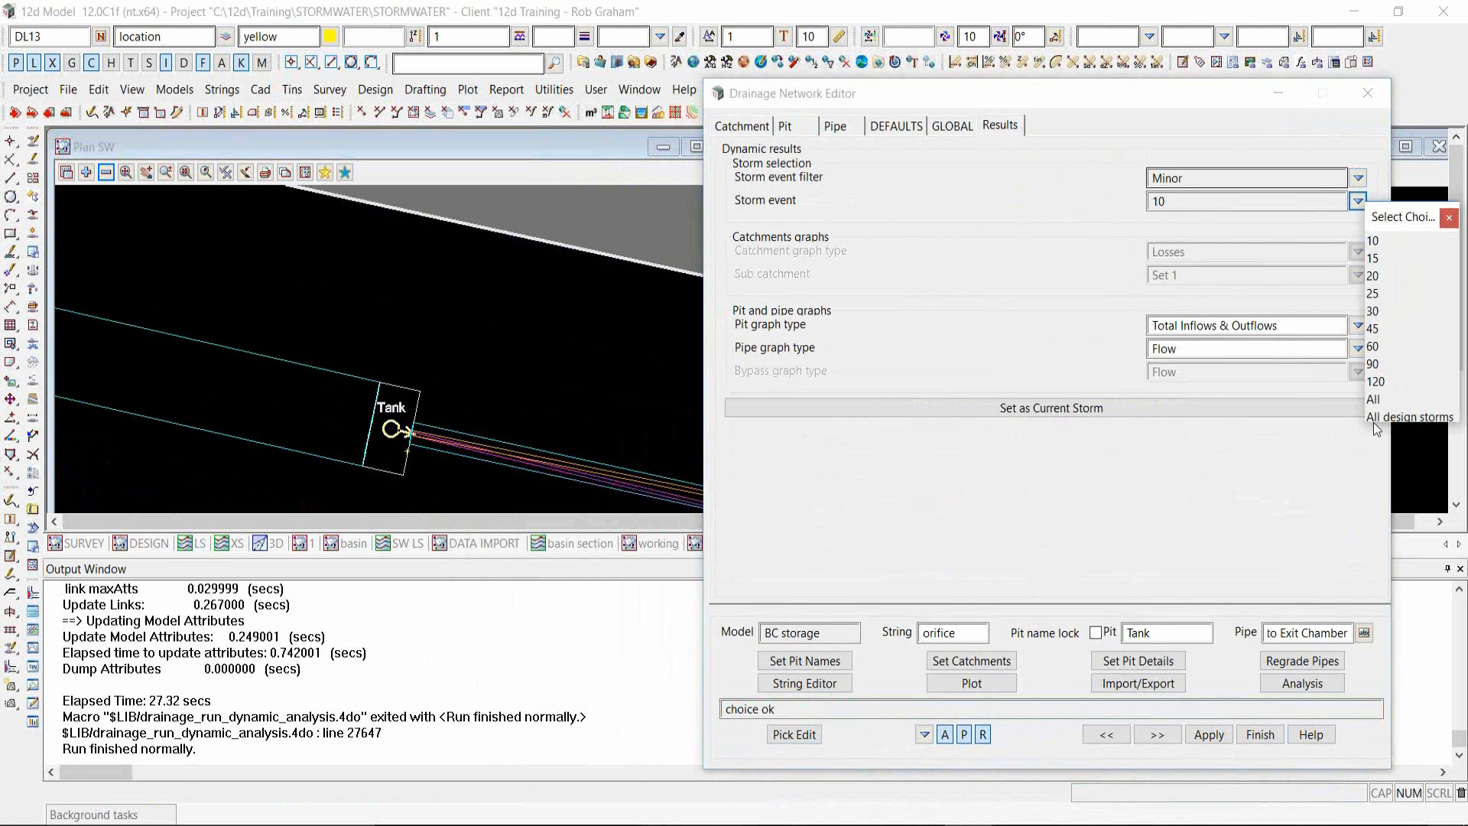
pyautogui.click(1361, 334)
pyautogui.click(1358, 327)
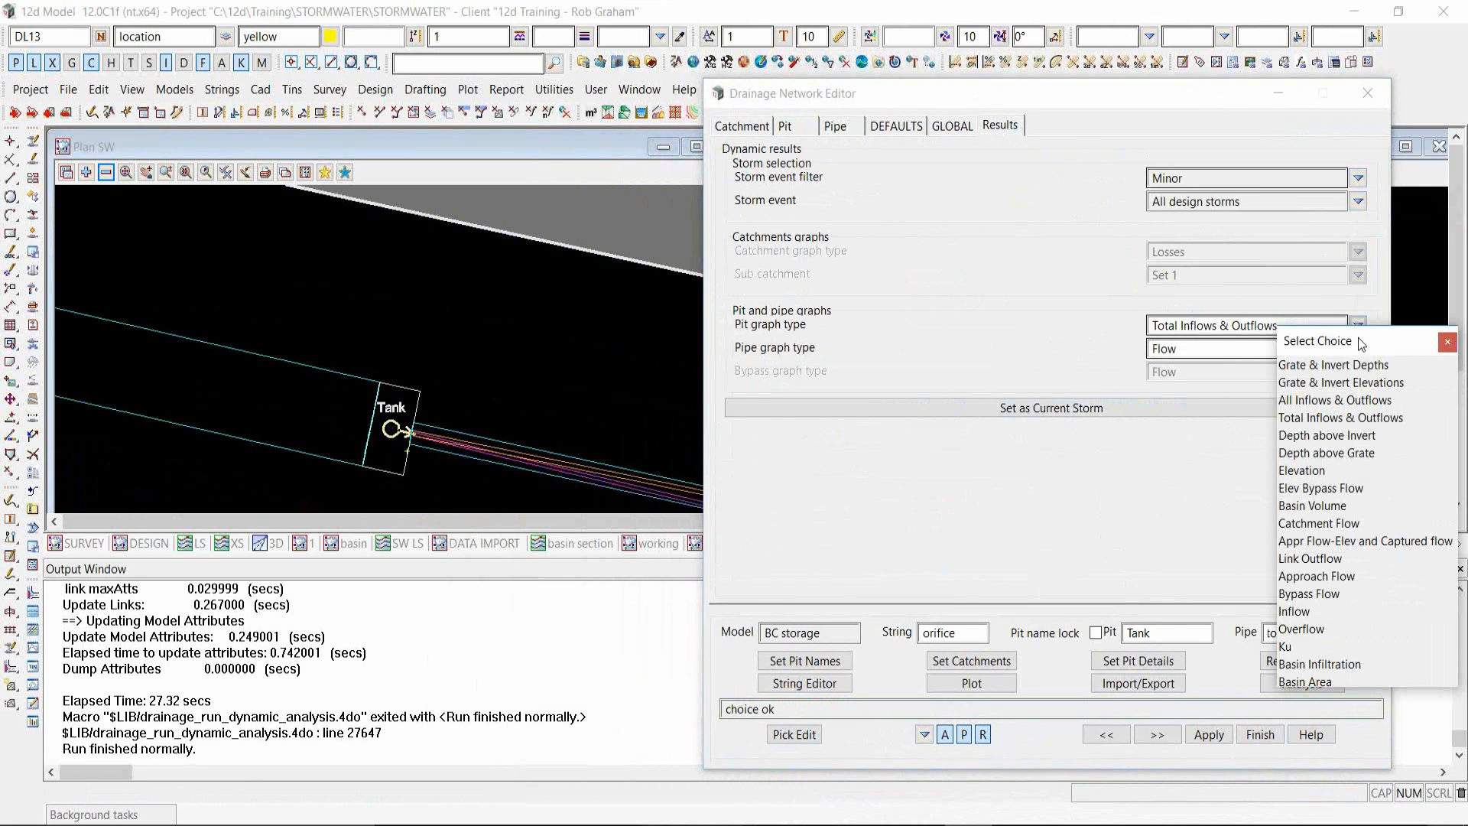
pyautogui.click(1338, 471)
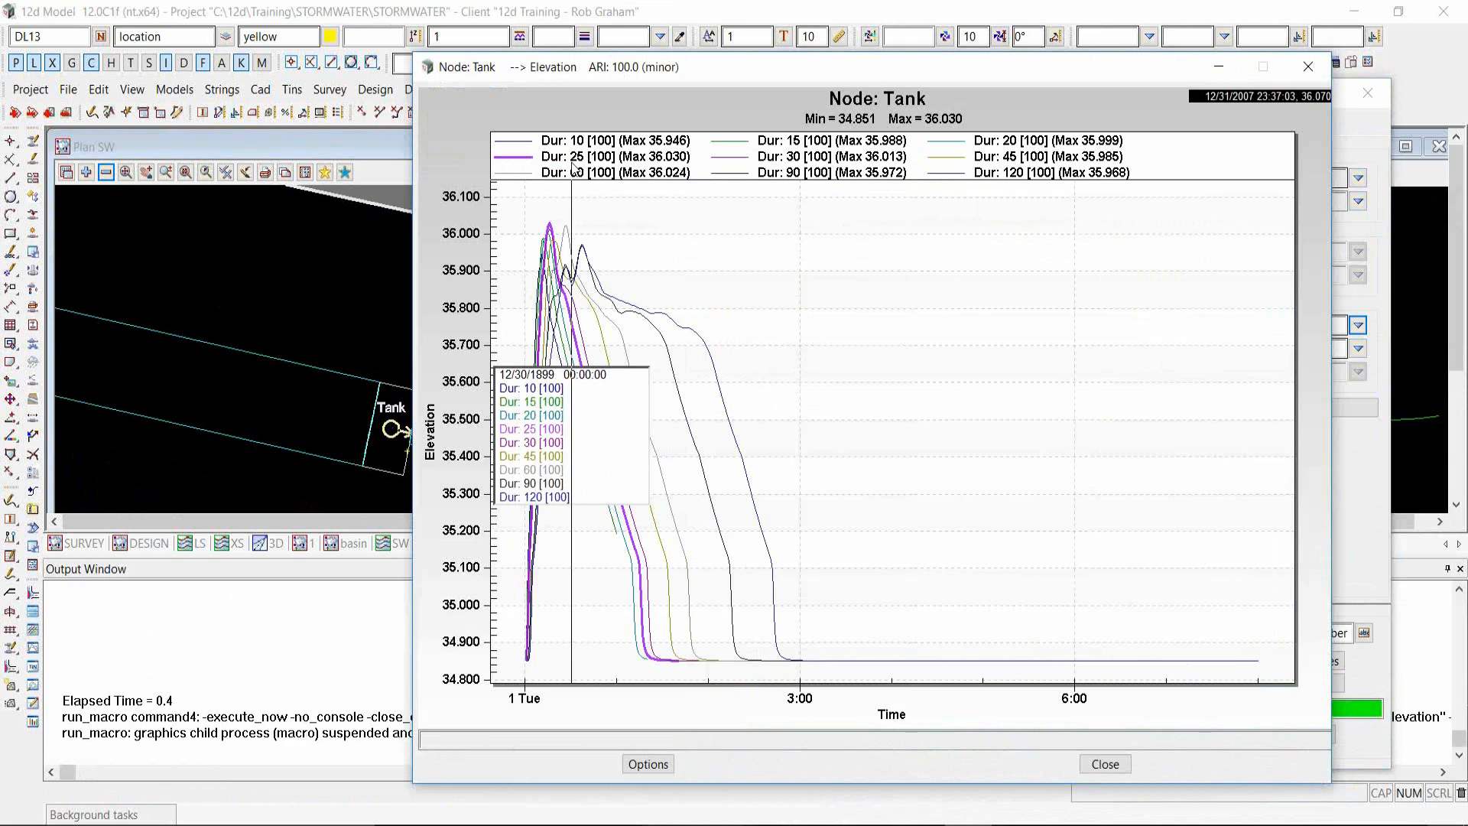
pyautogui.click(1321, 69)
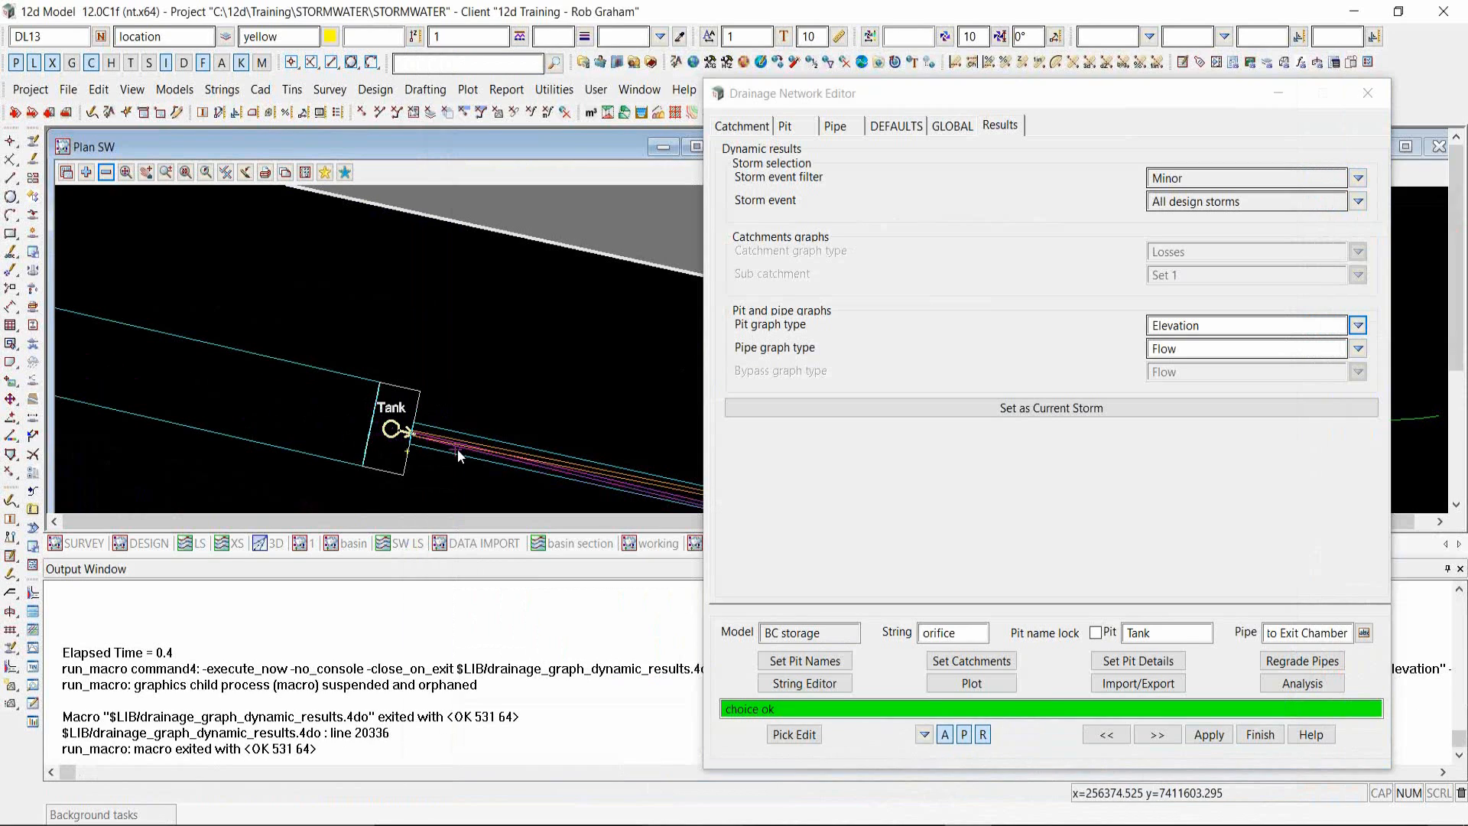
# - Graph the Tank pit's Total Inflows & Outflows for storm event 60 and examine the elevation, volume and flow curves
pyautogui.scroll(-1, 466, 452)
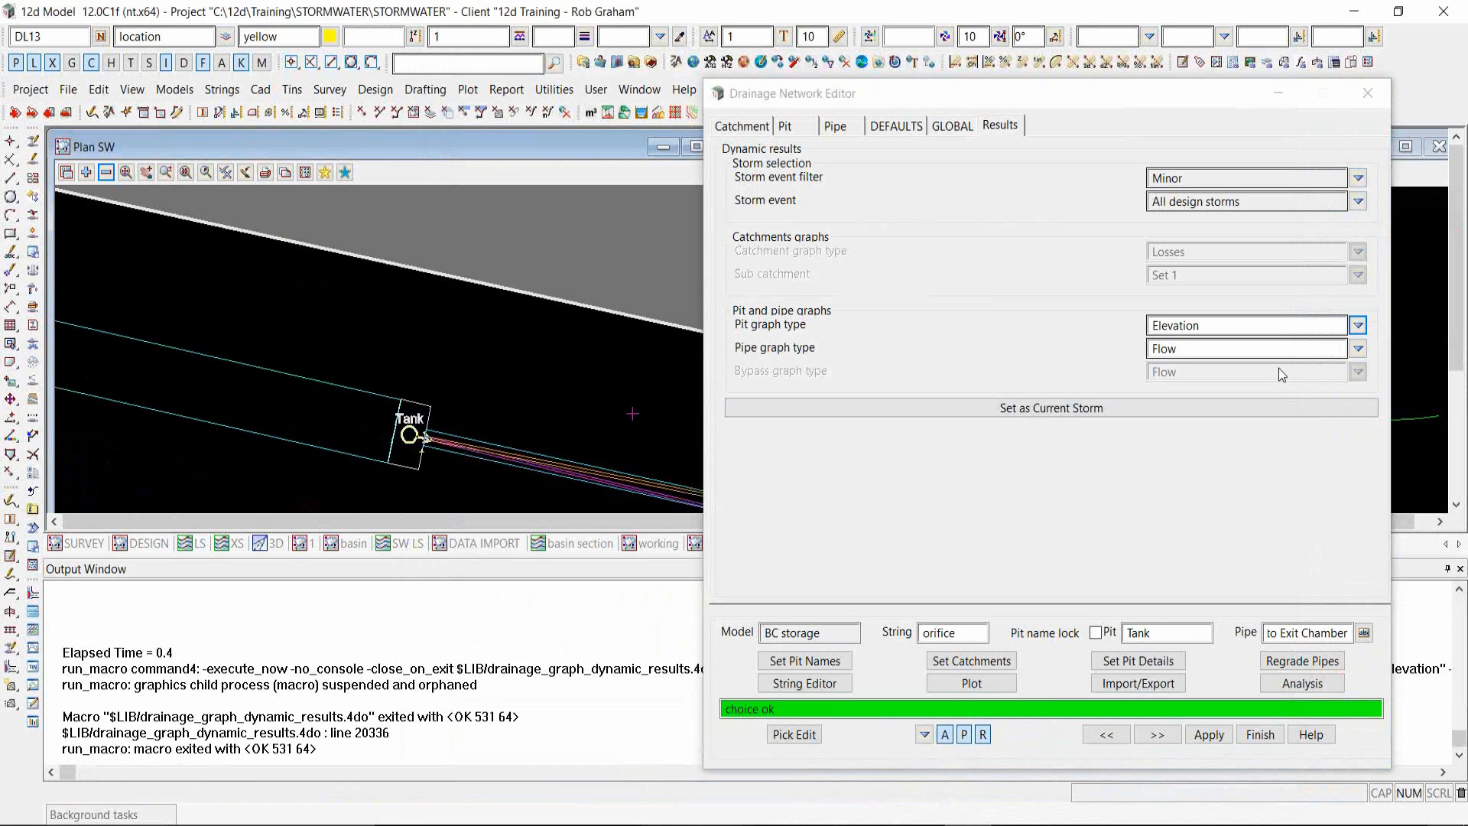
pyautogui.click(1358, 201)
pyautogui.click(1369, 349)
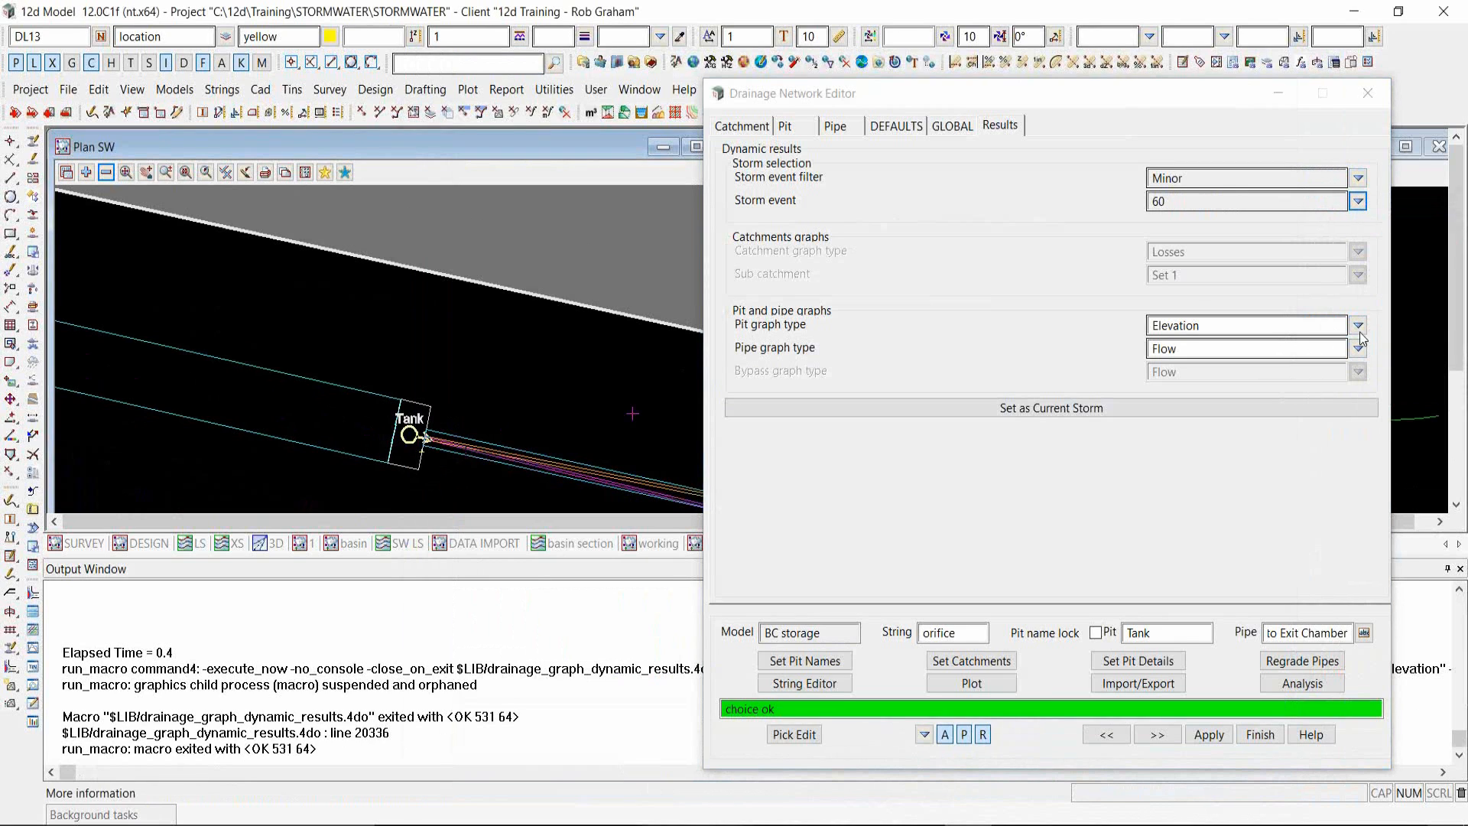
pyautogui.click(1360, 327)
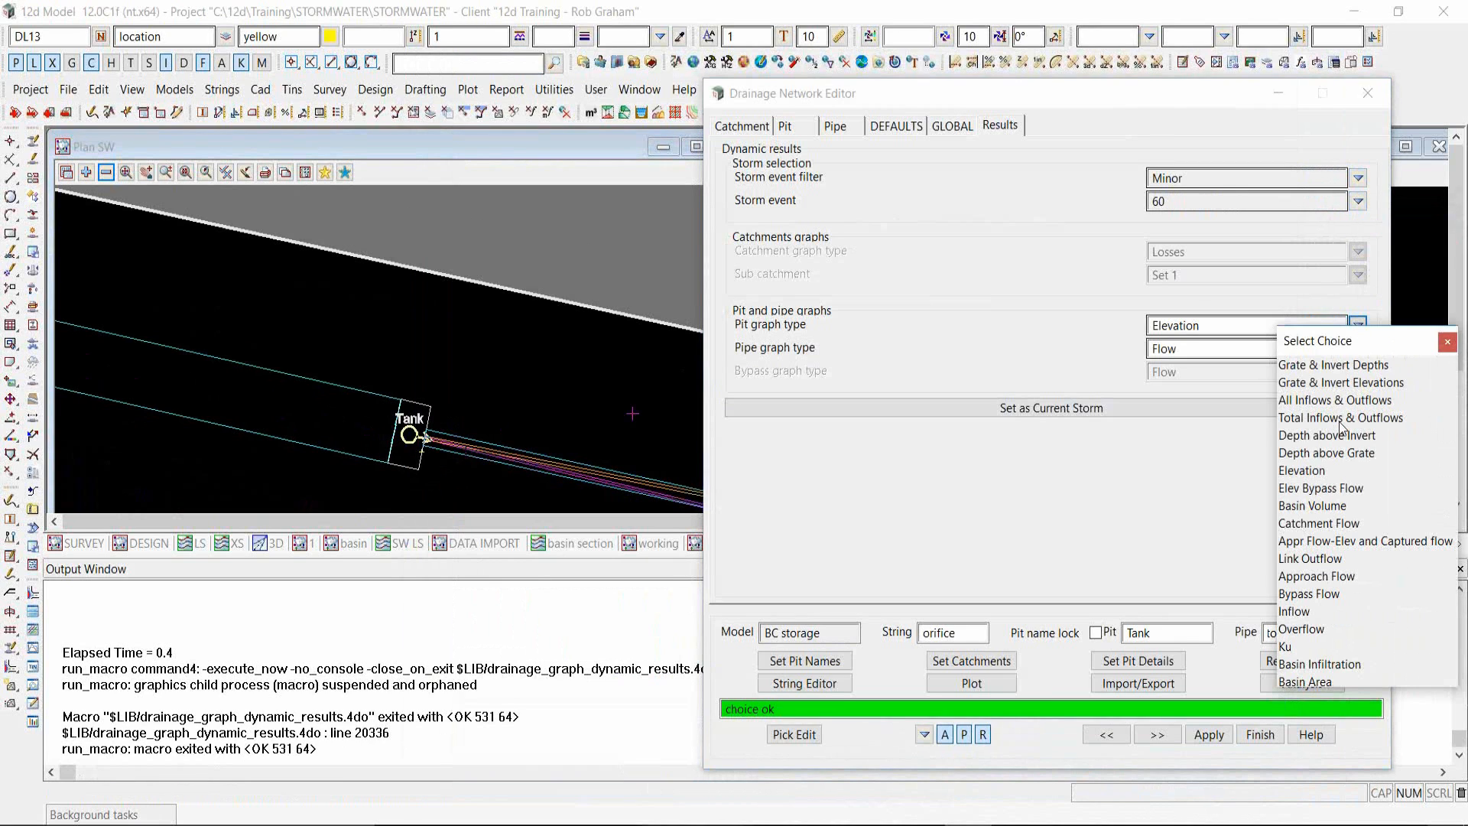
pyautogui.click(1340, 419)
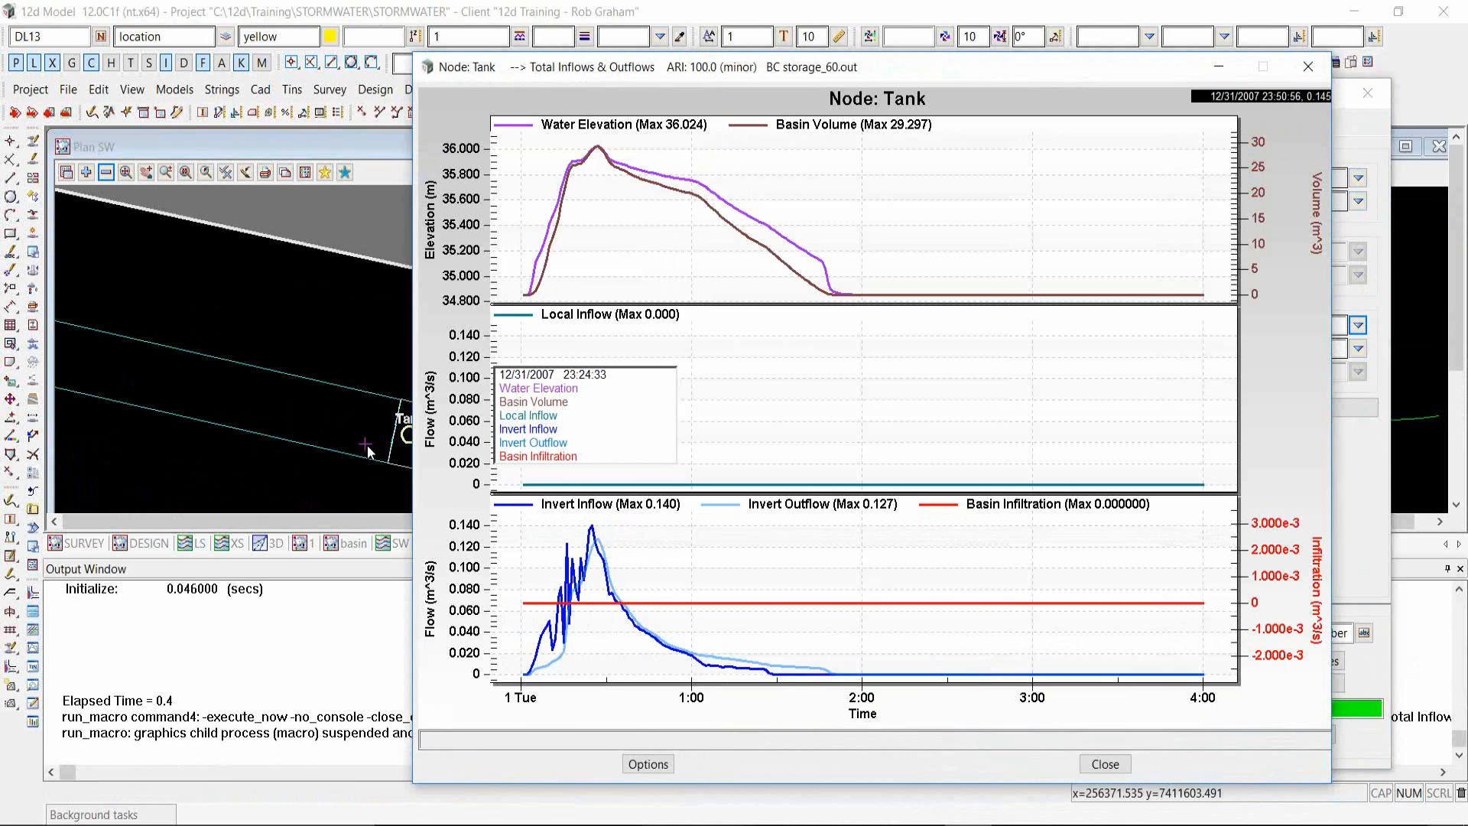
pyautogui.click(1106, 764)
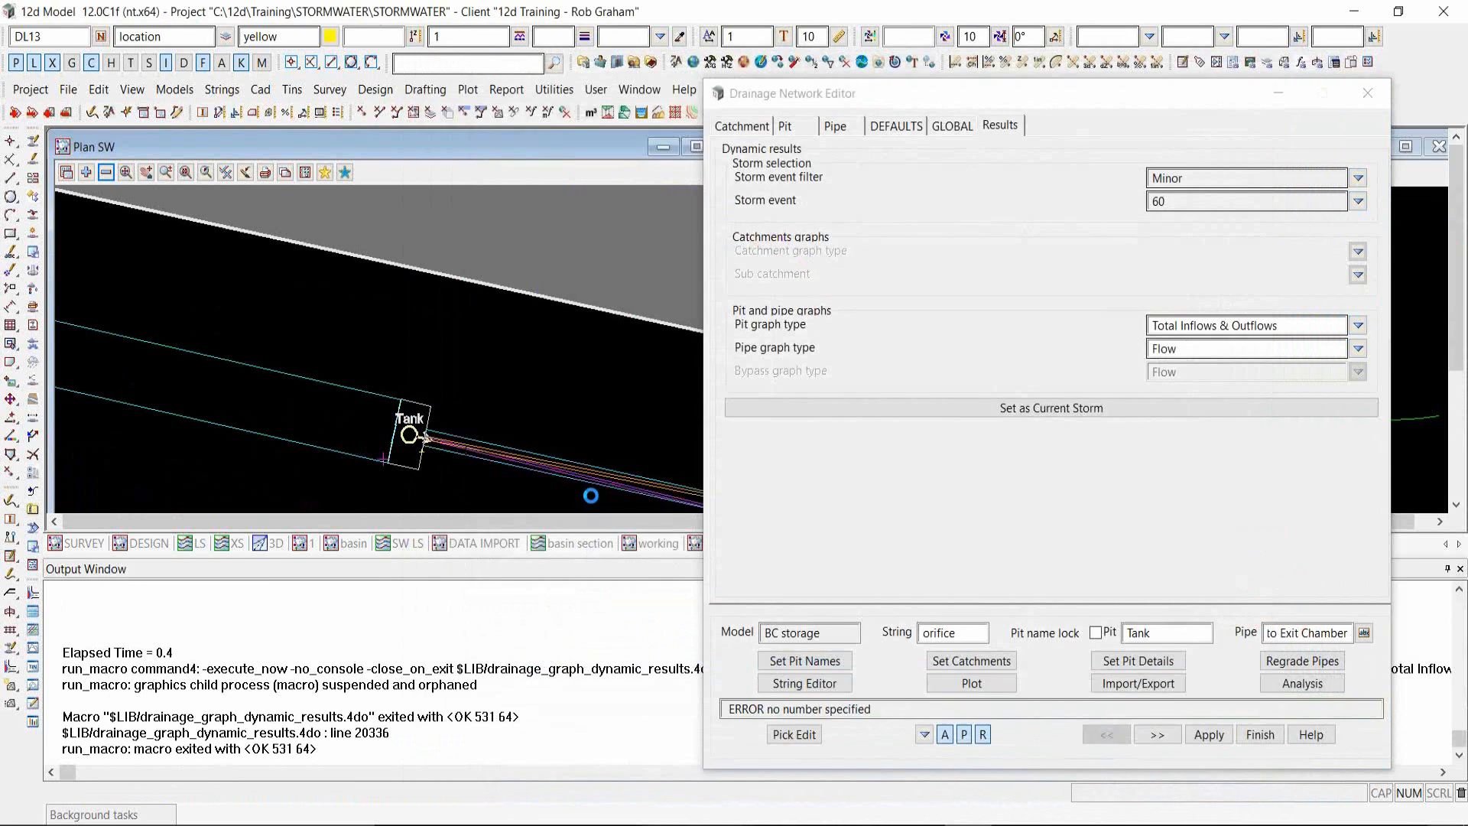
# - Graph Total Inflows & Outflows for the Tank 1 pit on the weir string for storm event 60, and move the graph aside
pyautogui.click(1288, 329)
pyautogui.press('Return')
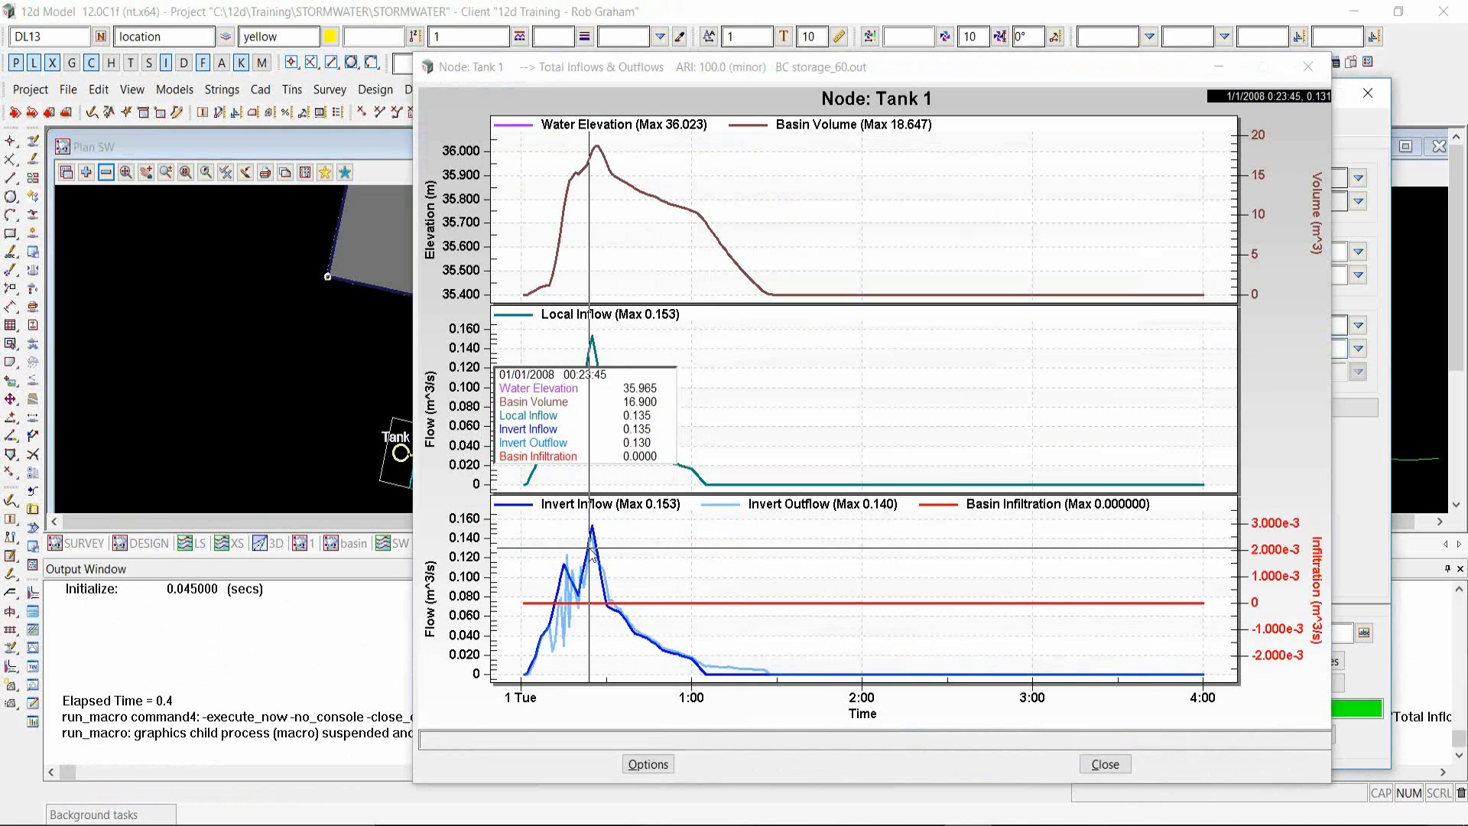
pyautogui.click(1113, 66)
pyautogui.moveTo(1113, 66); pyautogui.dragTo(1030, 779)
pyautogui.scroll(4, 398, 478)
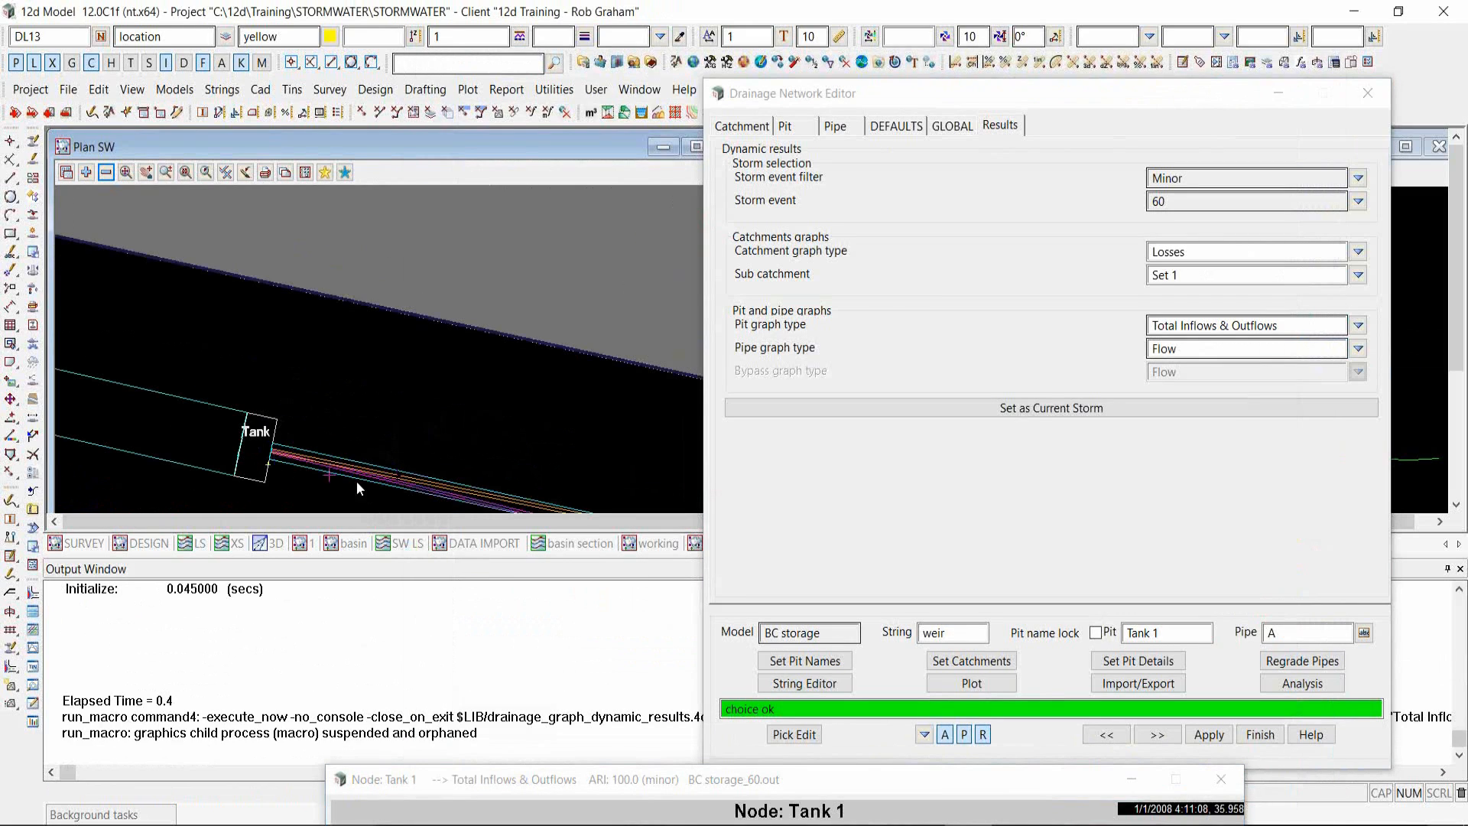
# - Move the Drainage Network Editor clear of the views and examine the weir string's long section from Tank 1 to the outlet
pyautogui.scroll(-3, 451, 457)
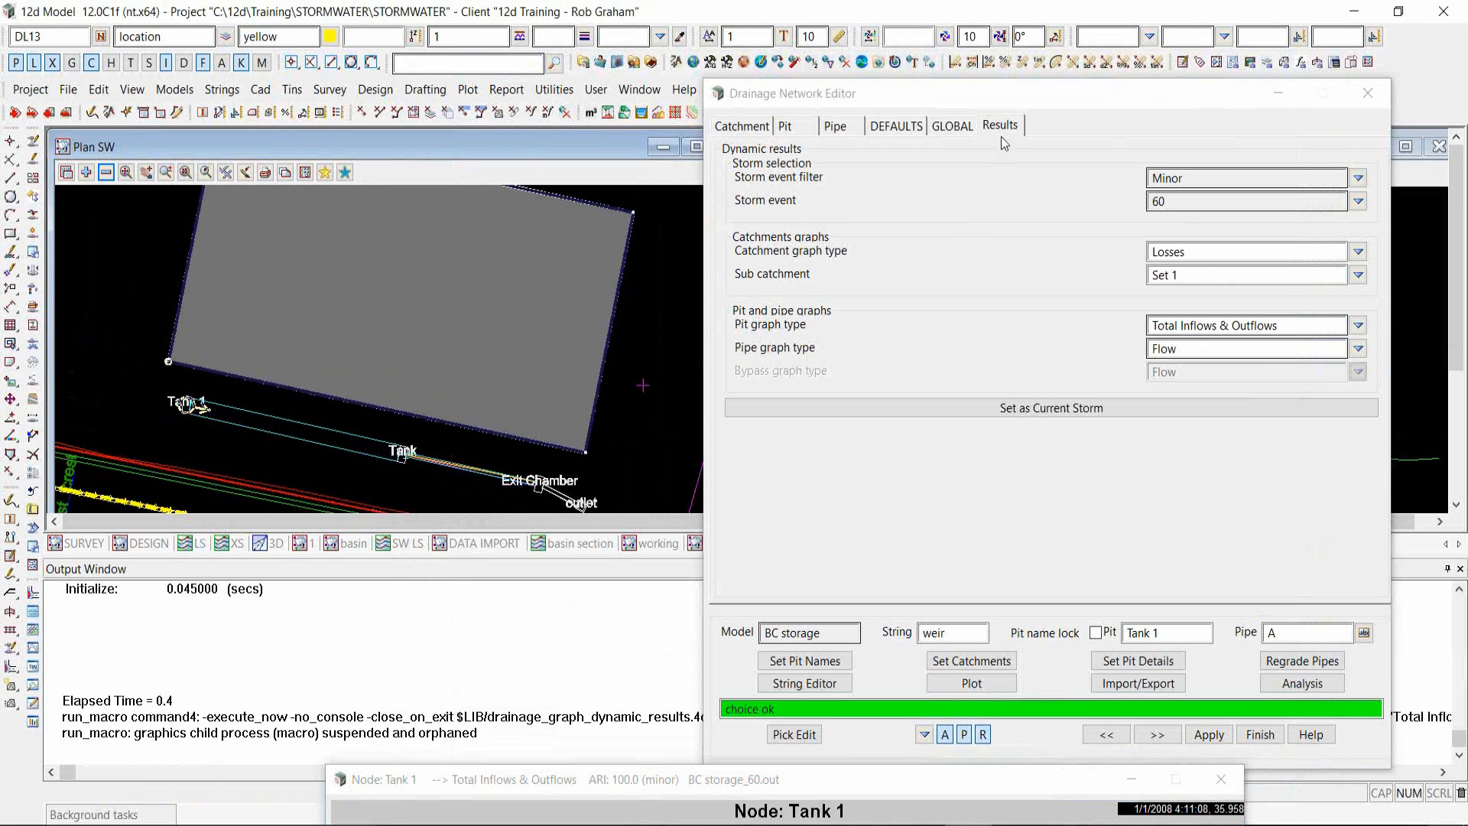
pyautogui.moveTo(1008, 96); pyautogui.dragTo(748, 557)
pyautogui.scroll(3, 1016, 475)
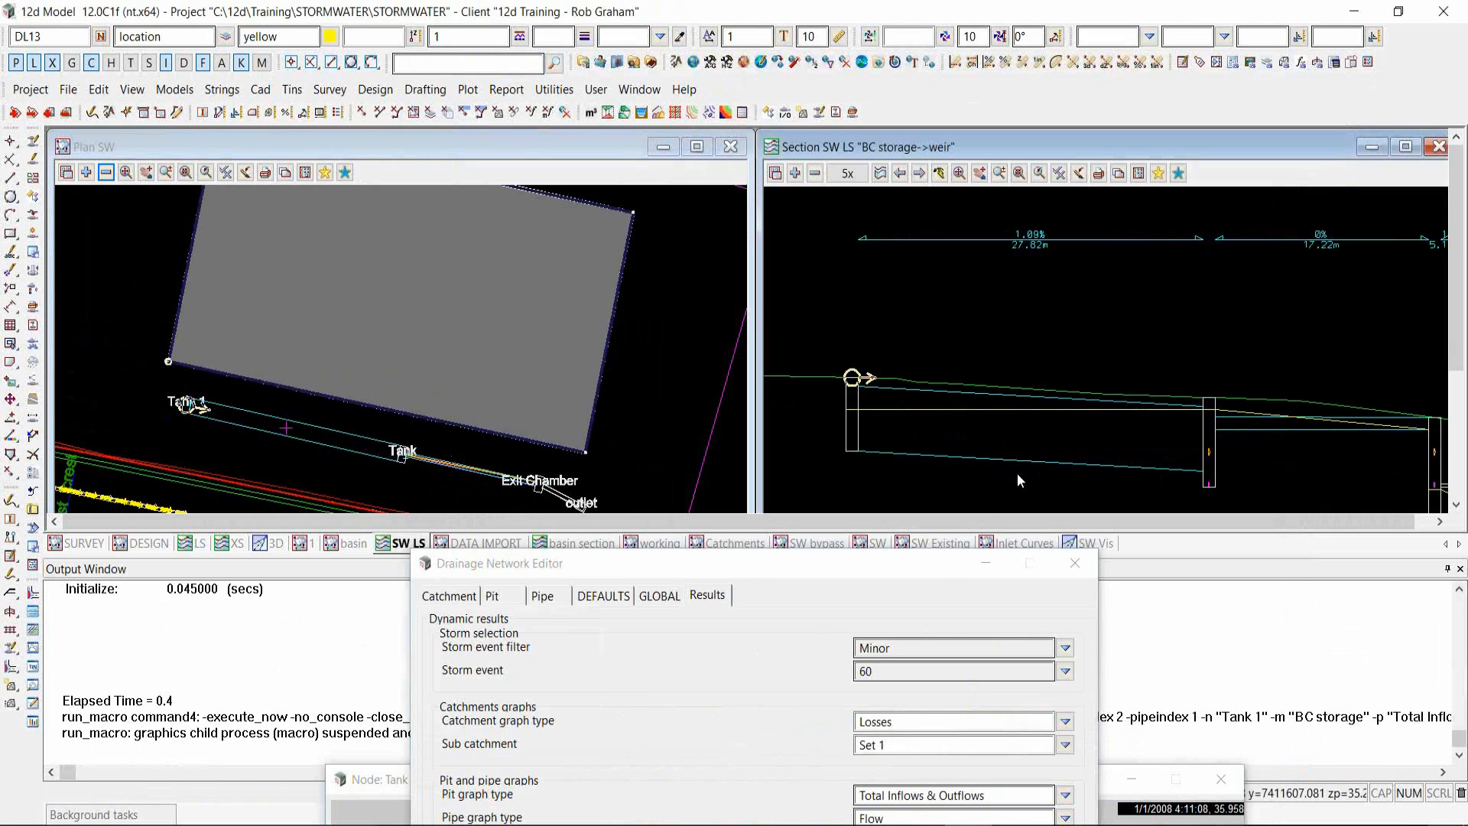
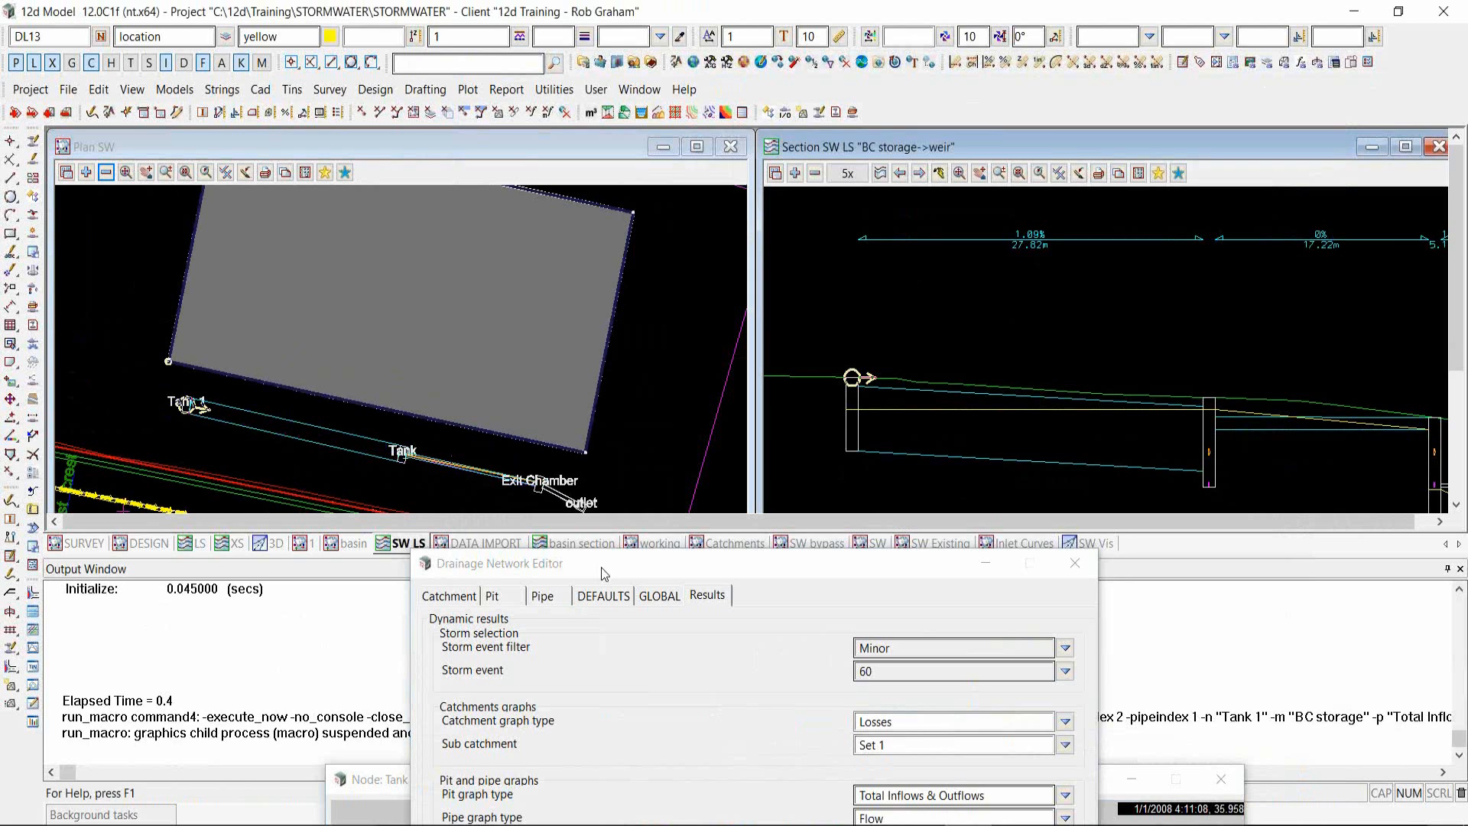
pyautogui.moveTo(599, 566); pyautogui.dragTo(1133, 487)
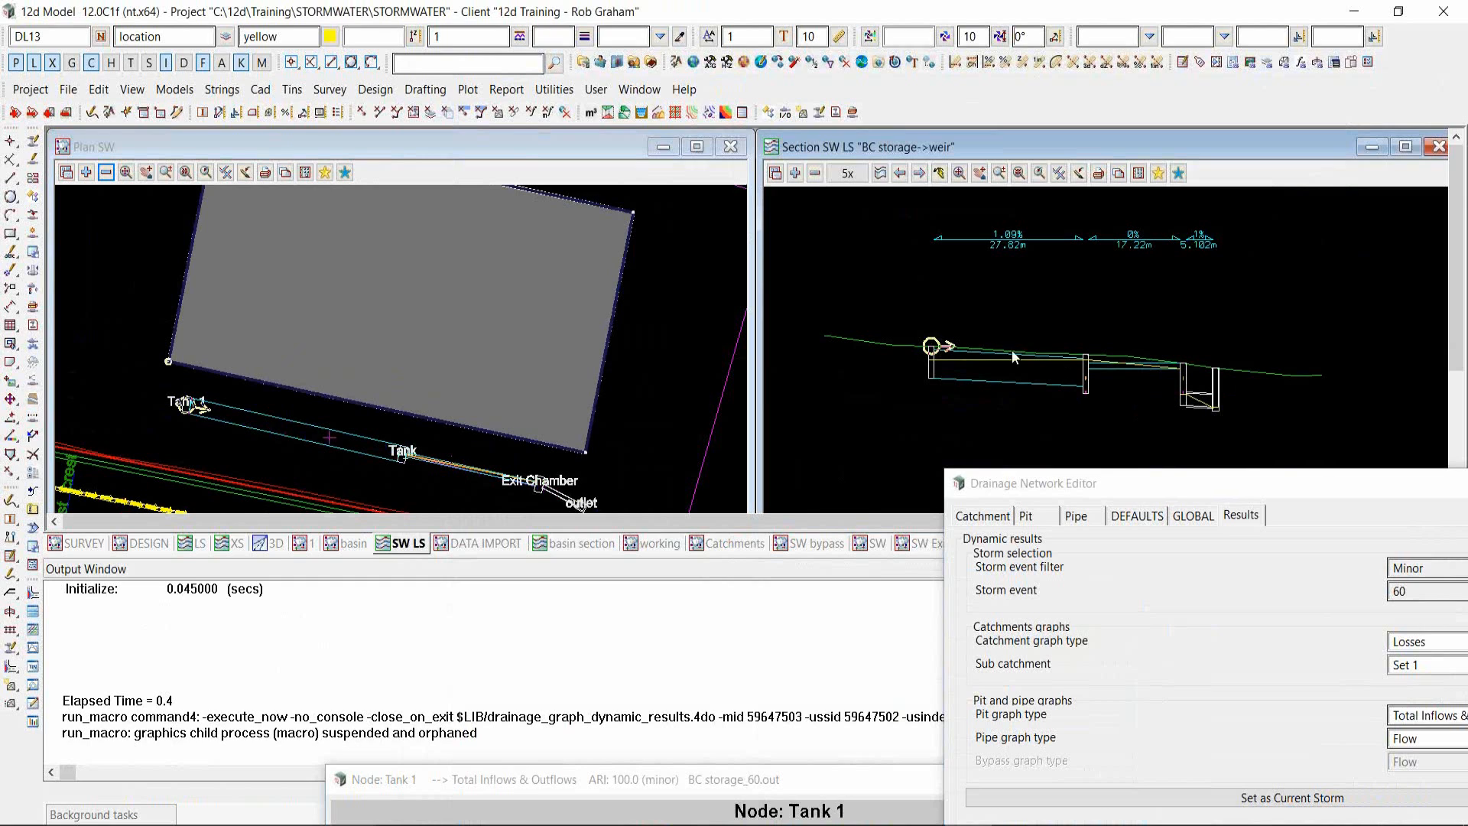
pyautogui.scroll(3, 998, 342)
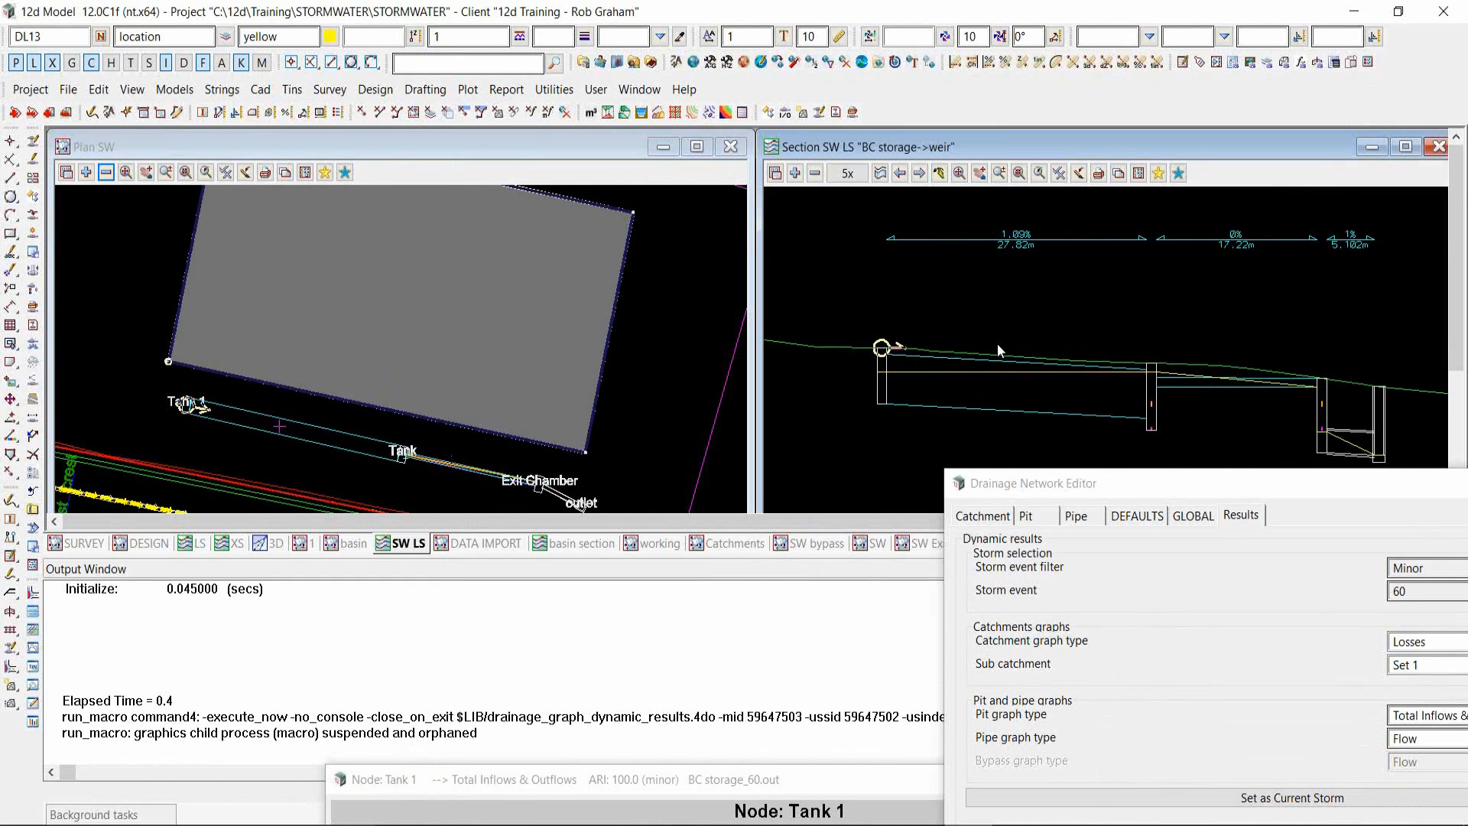
# - Add the SW Network model to the SW plan view
pyautogui.click(85, 173)
pyautogui.write('S')
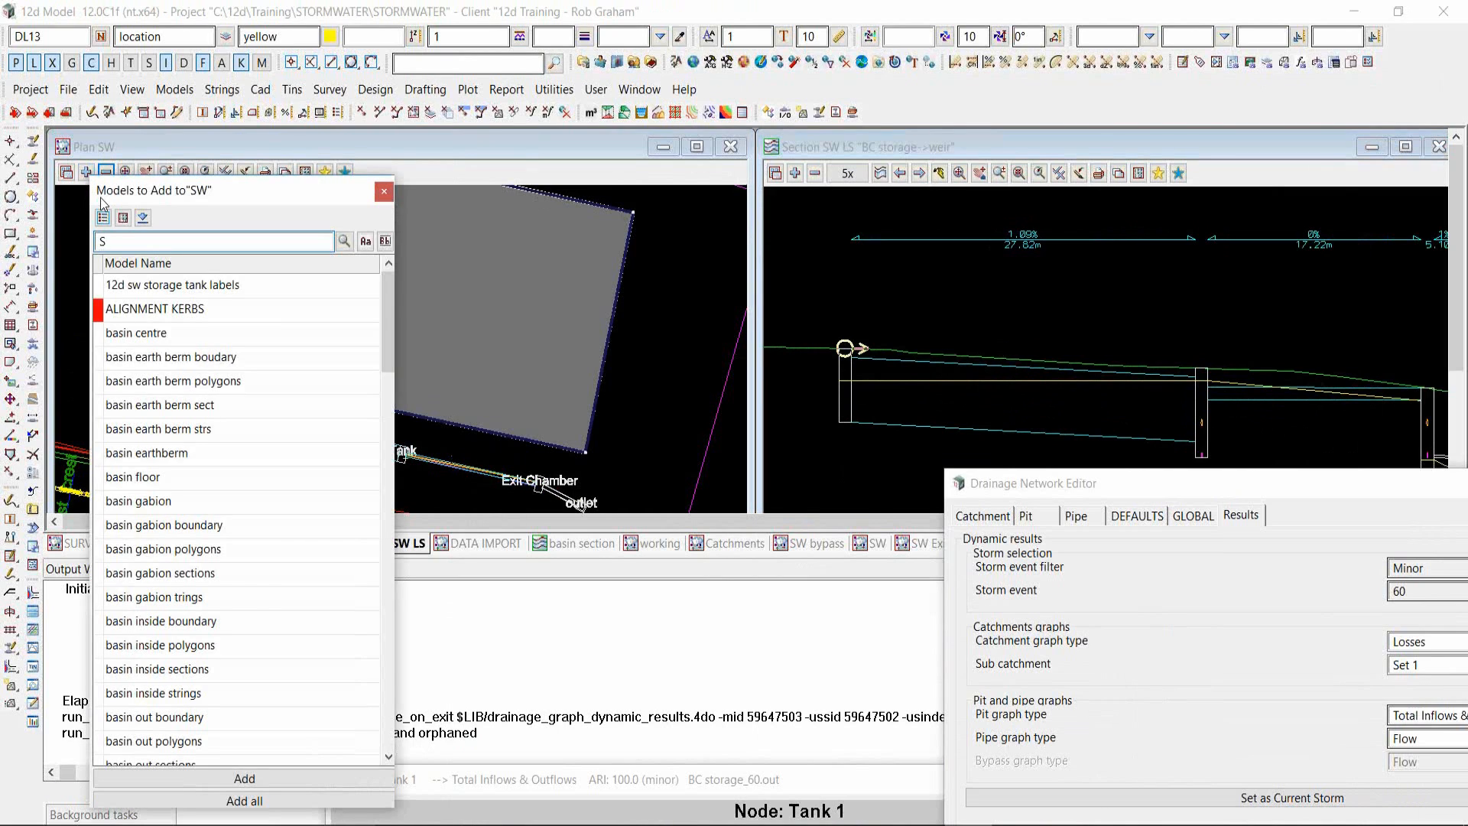
pyautogui.write('w n')
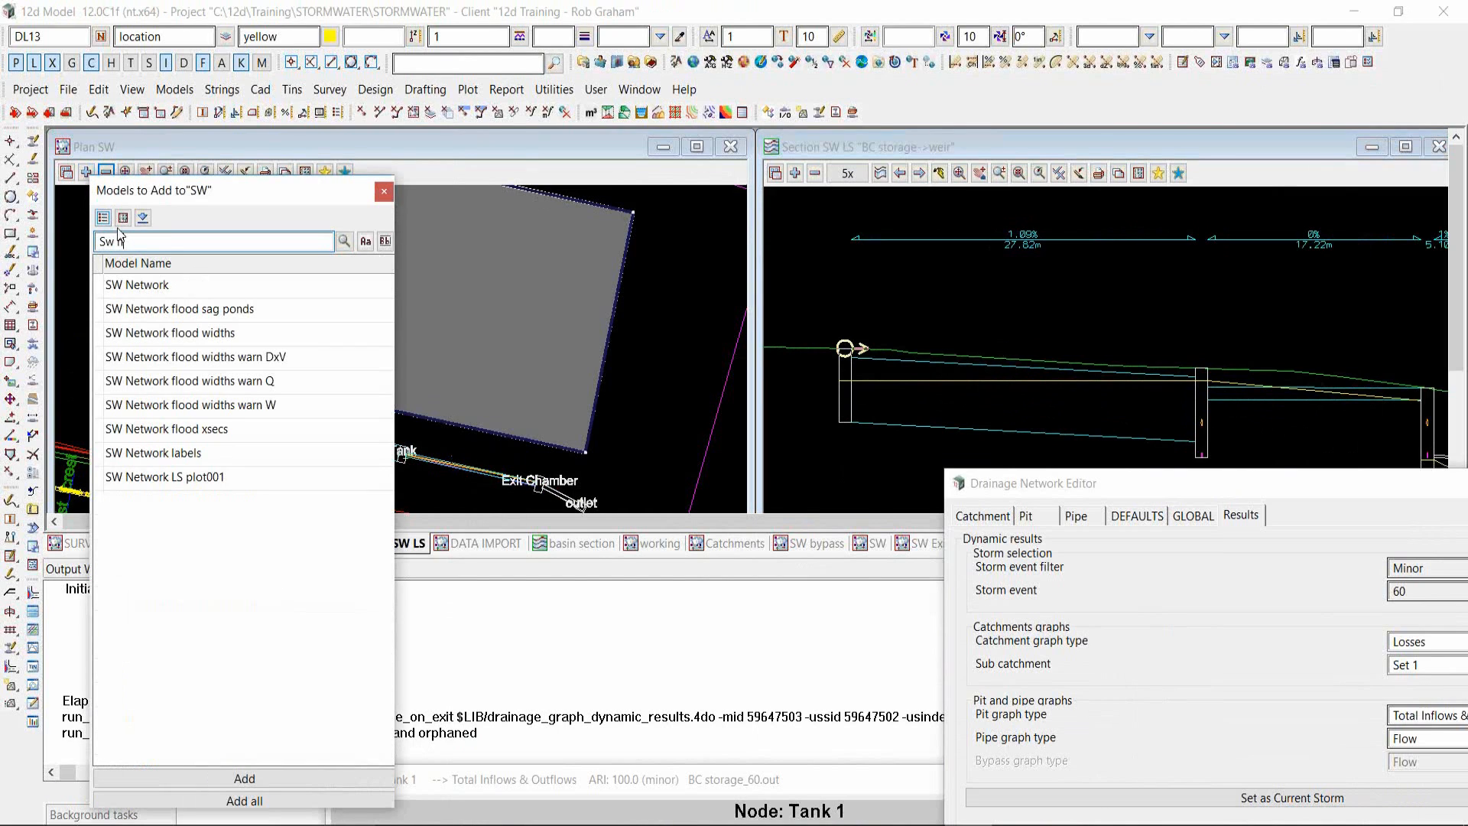
pyautogui.click(310, 283)
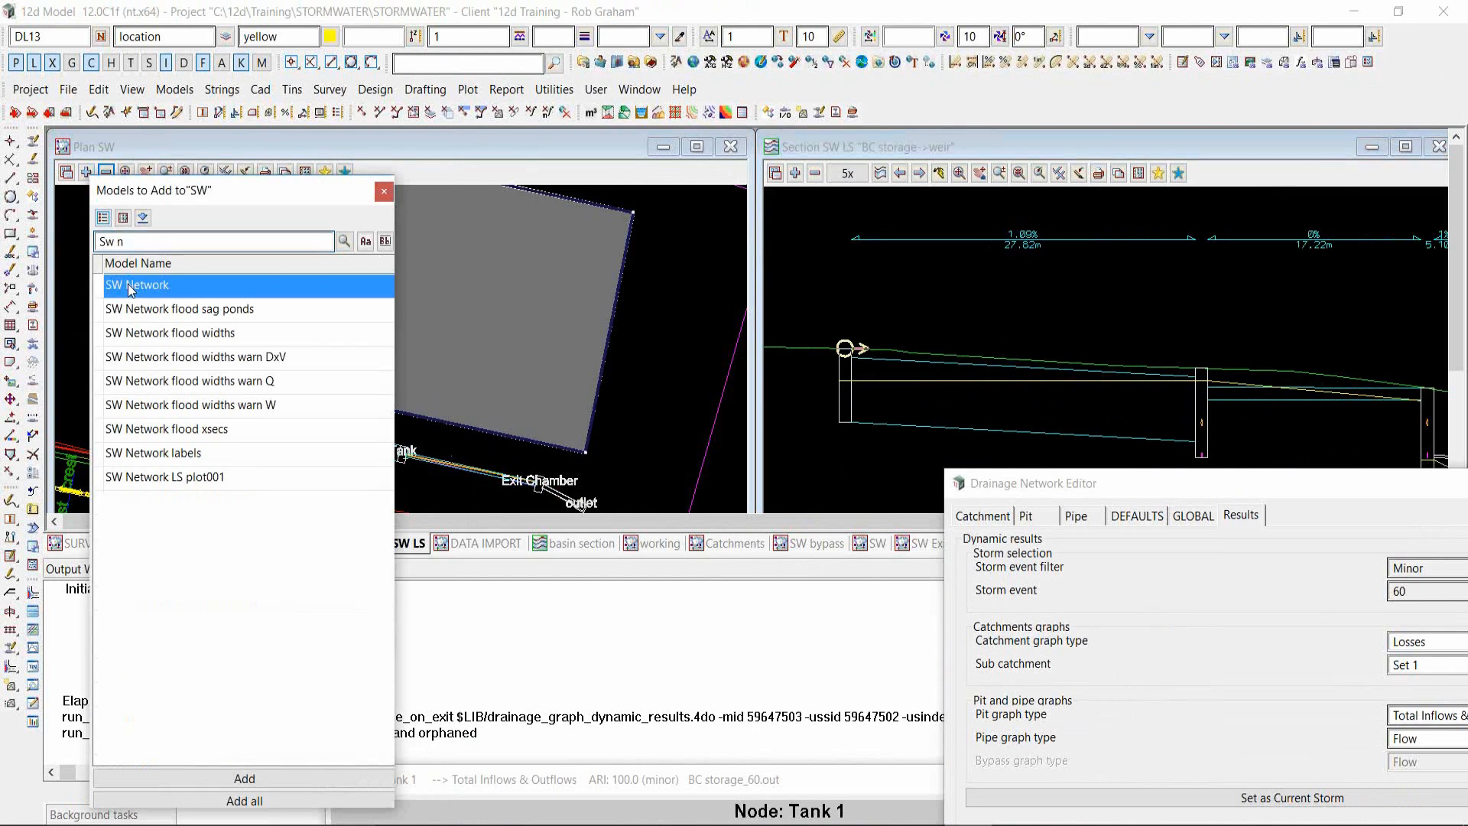
pyautogui.doubleClick(274, 284)
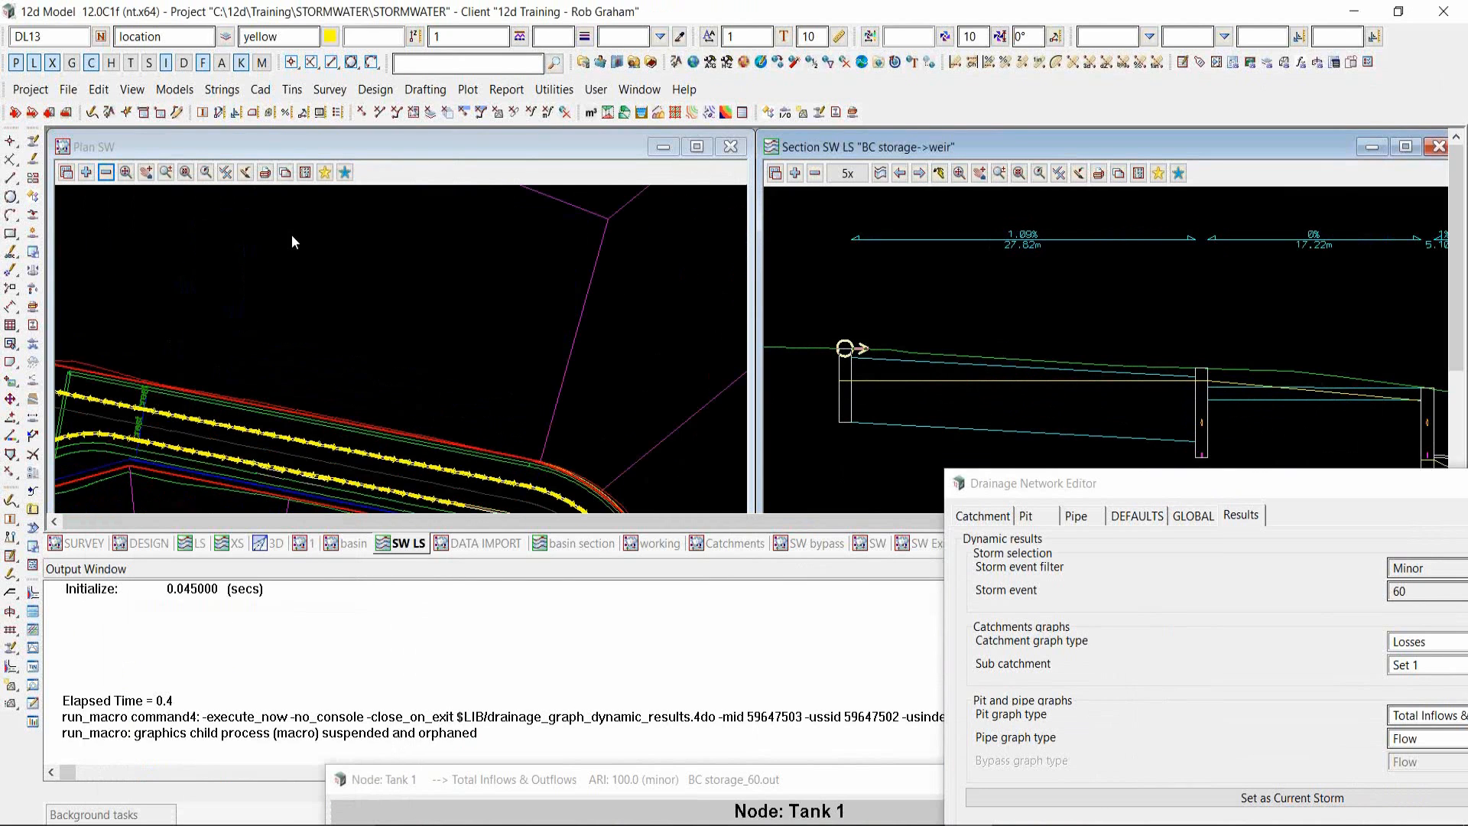
pyautogui.scroll(5, 433, 405)
pyautogui.scroll(-1, 473, 280)
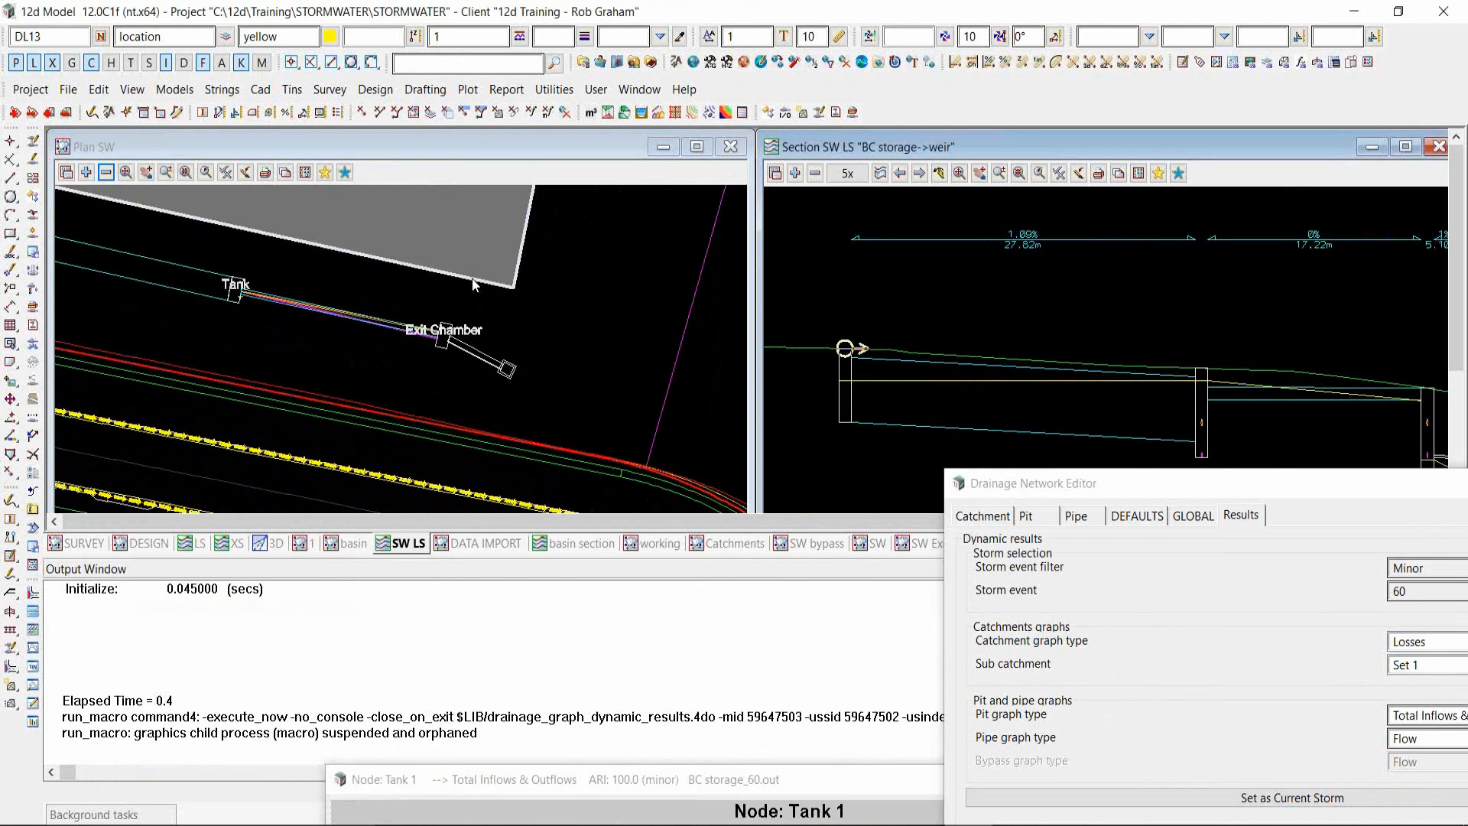
# - Examine the tank outlet's location relative to the nearby SW Network pits in plan, and check the weir string's section
pyautogui.scroll(-3, 473, 284)
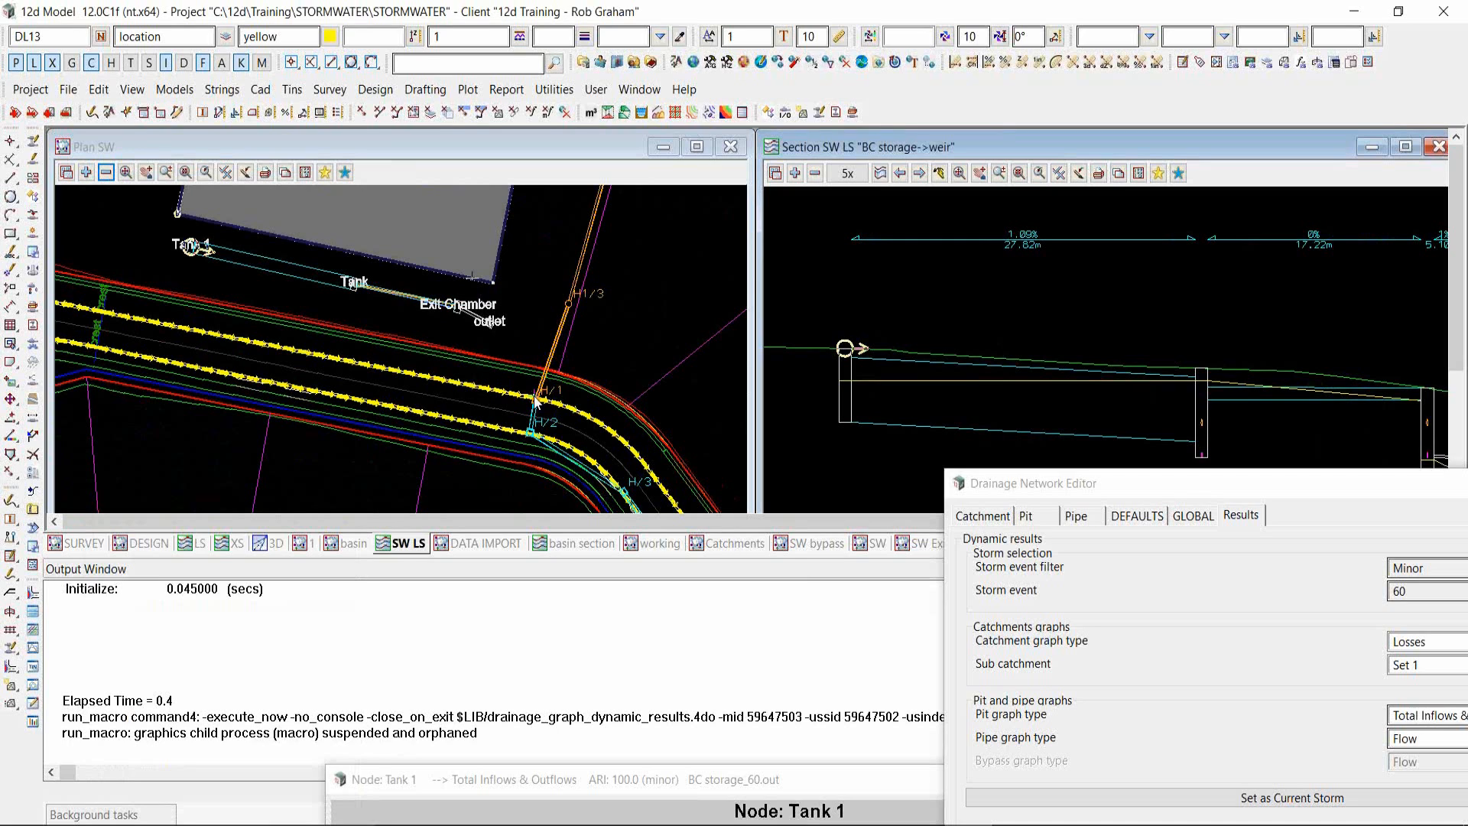
pyautogui.scroll(-5, 543, 340)
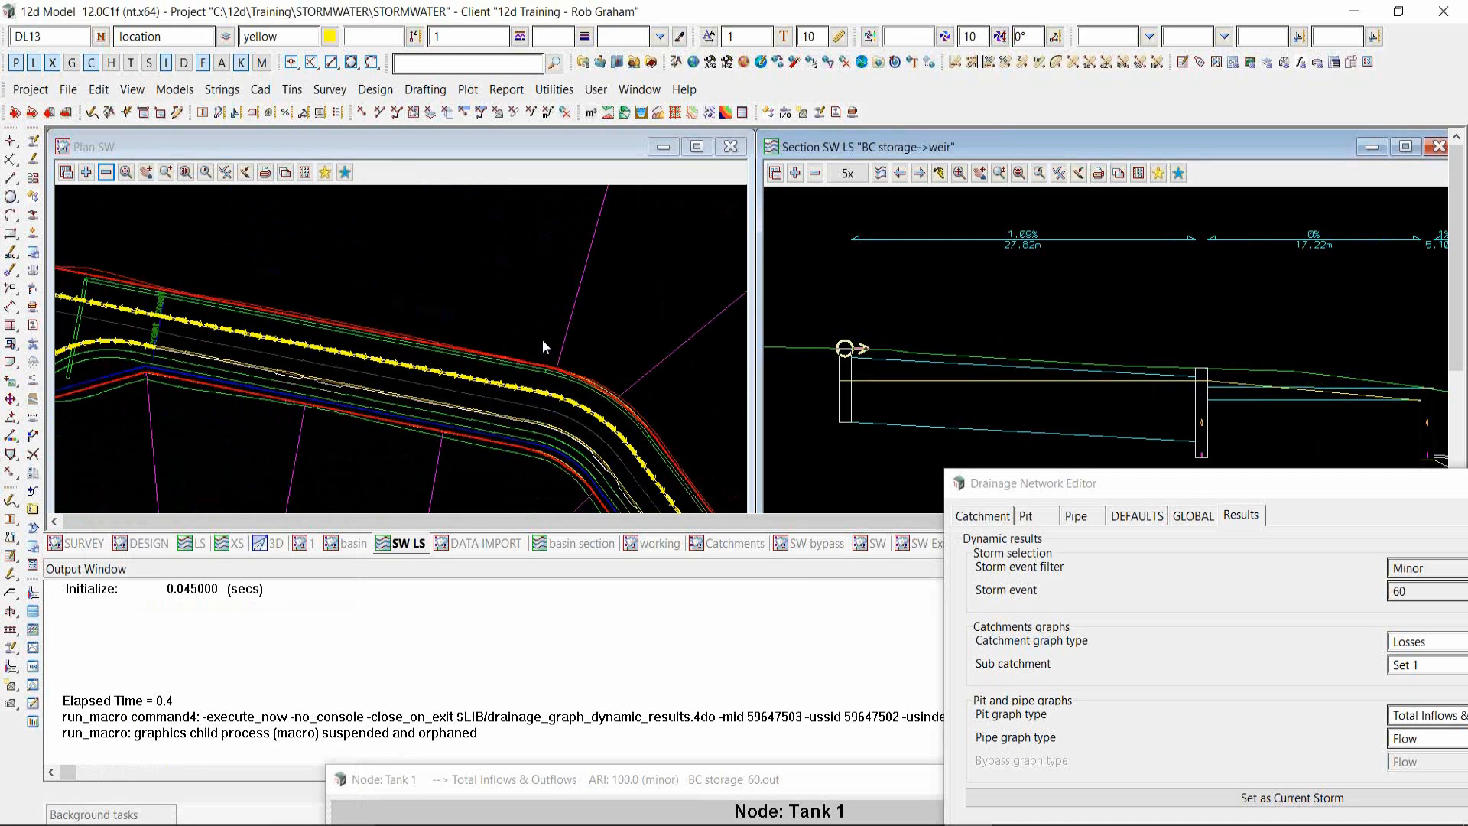
pyautogui.scroll(5, 543, 345)
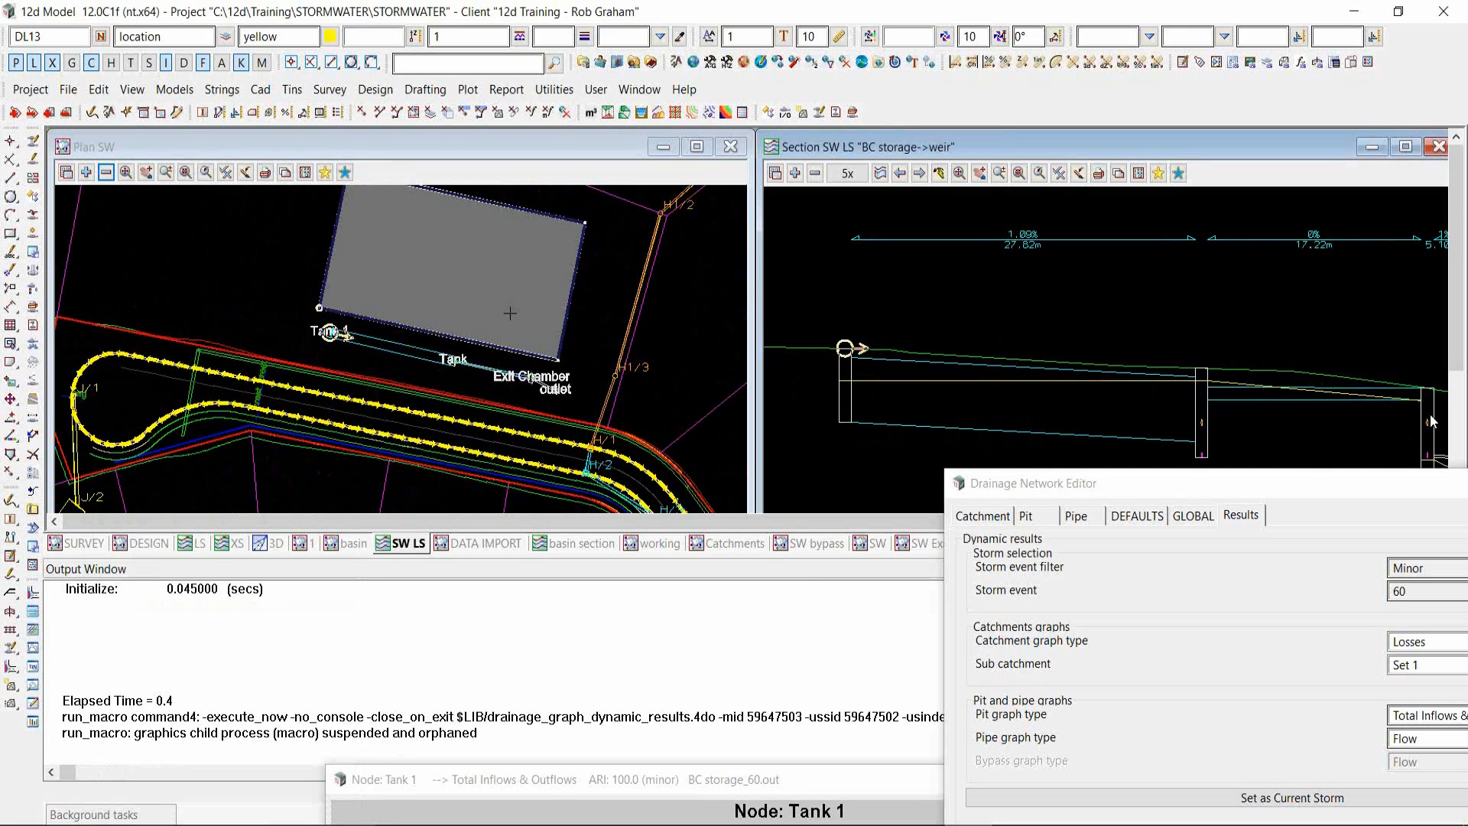
pyautogui.scroll(-2, 1415, 439)
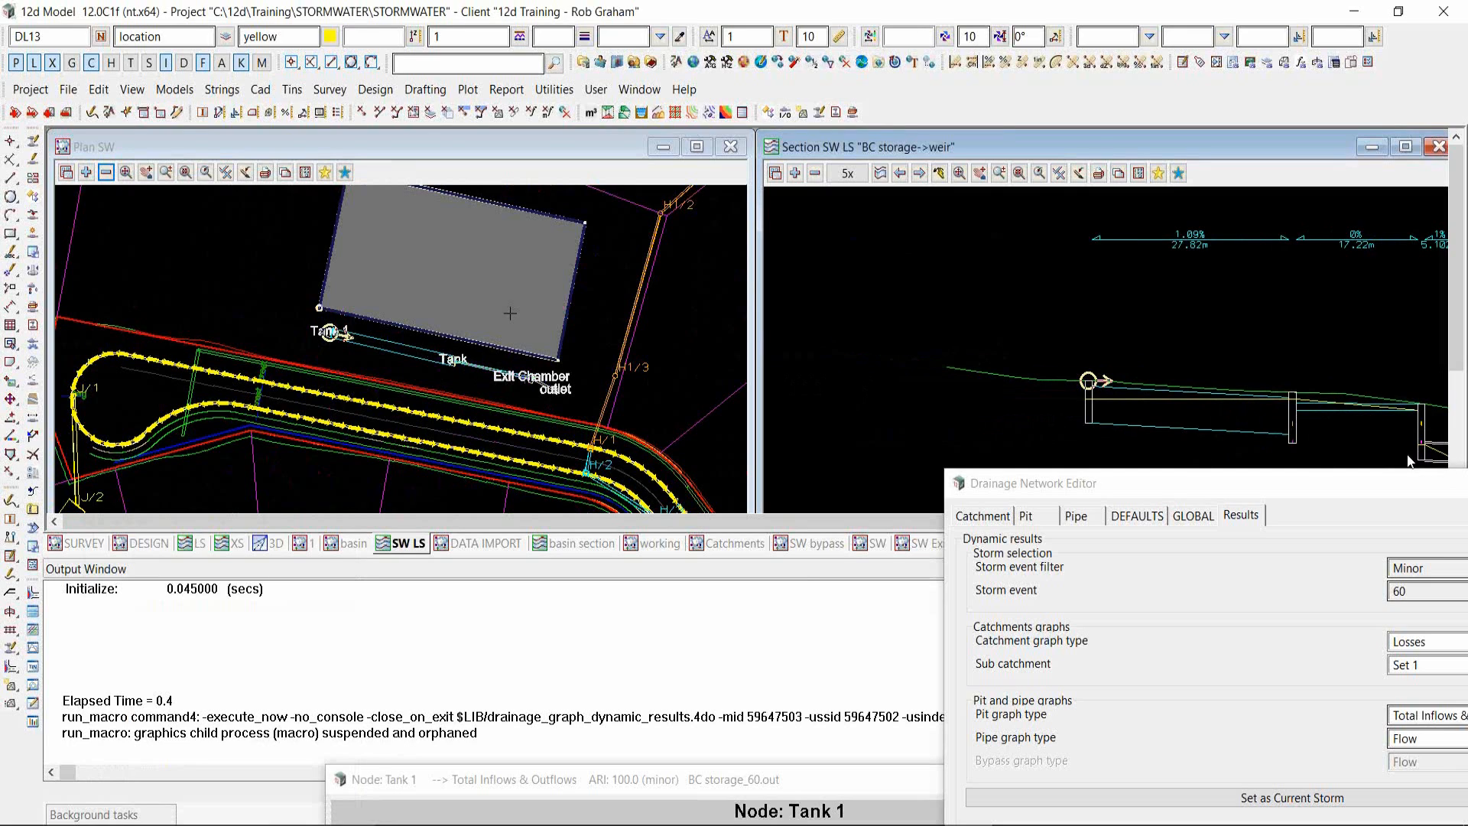
pyautogui.scroll(3, 1299, 386)
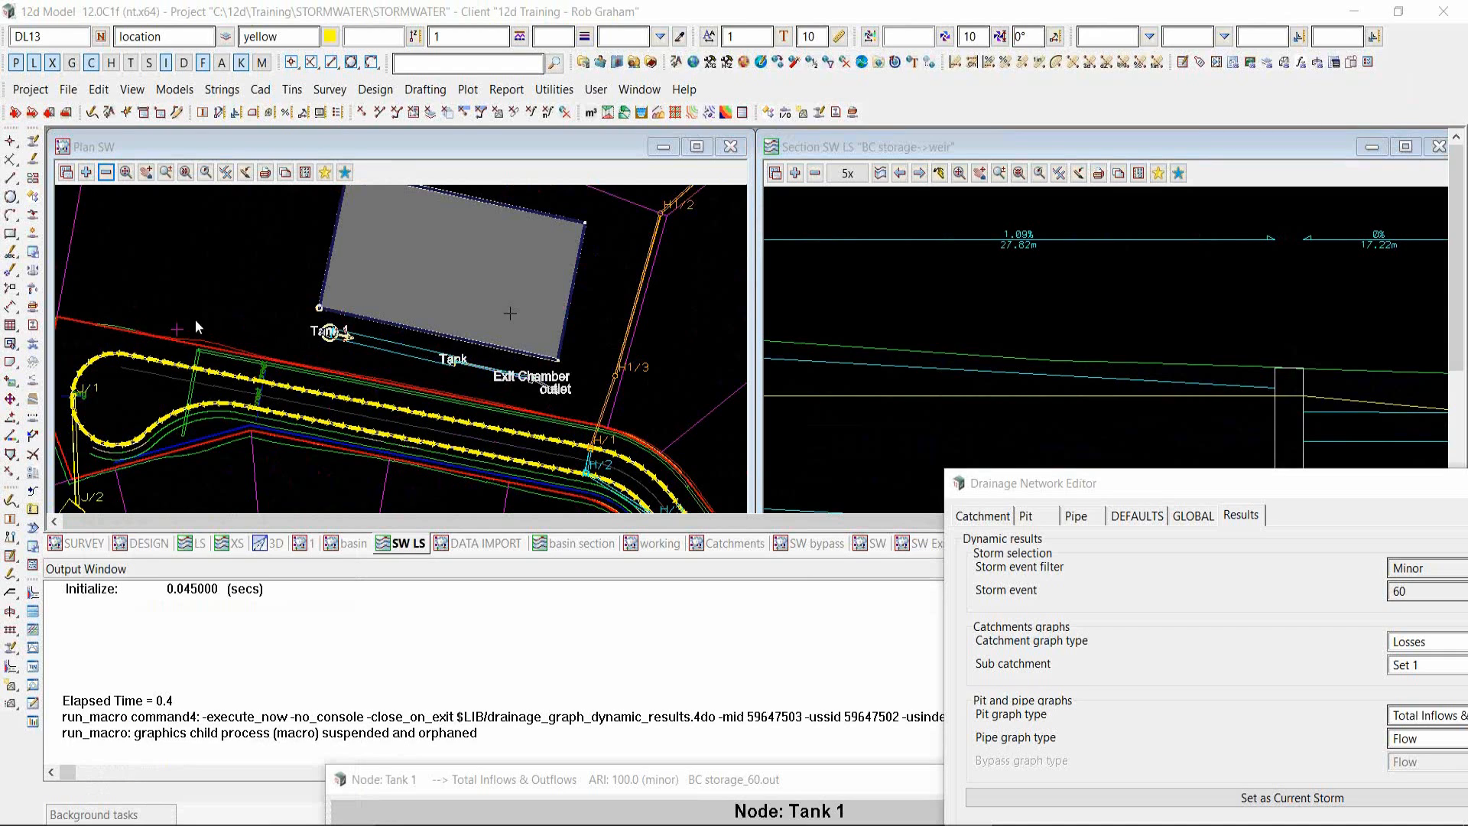
# - Inspect the Tank 1 and Tank pits in plan, including where the box culvert and the outgoing pipes connect
pyautogui.click(249, 310)
pyautogui.scroll(4, 318, 343)
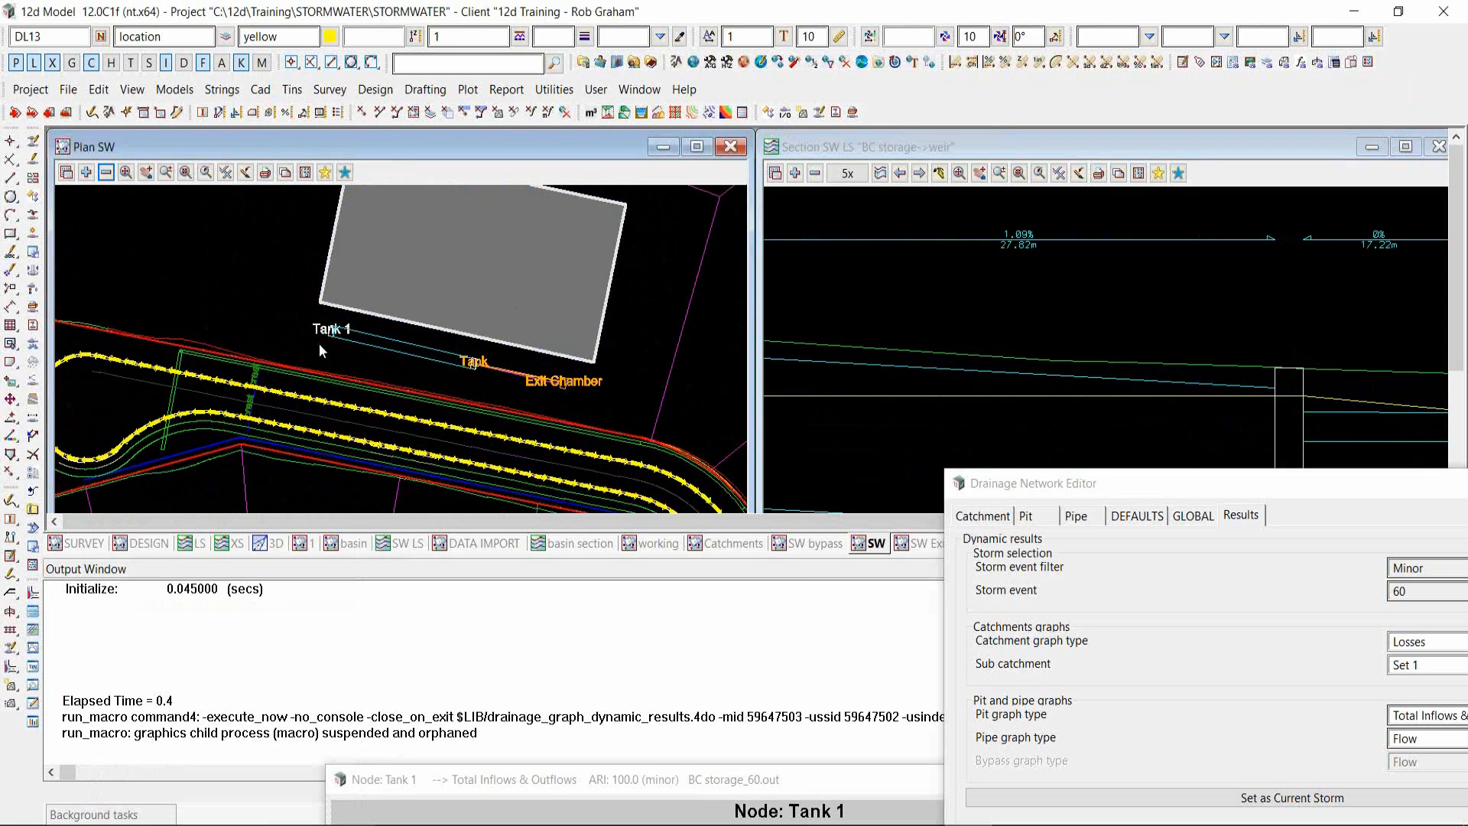
pyautogui.scroll(1, 365, 307)
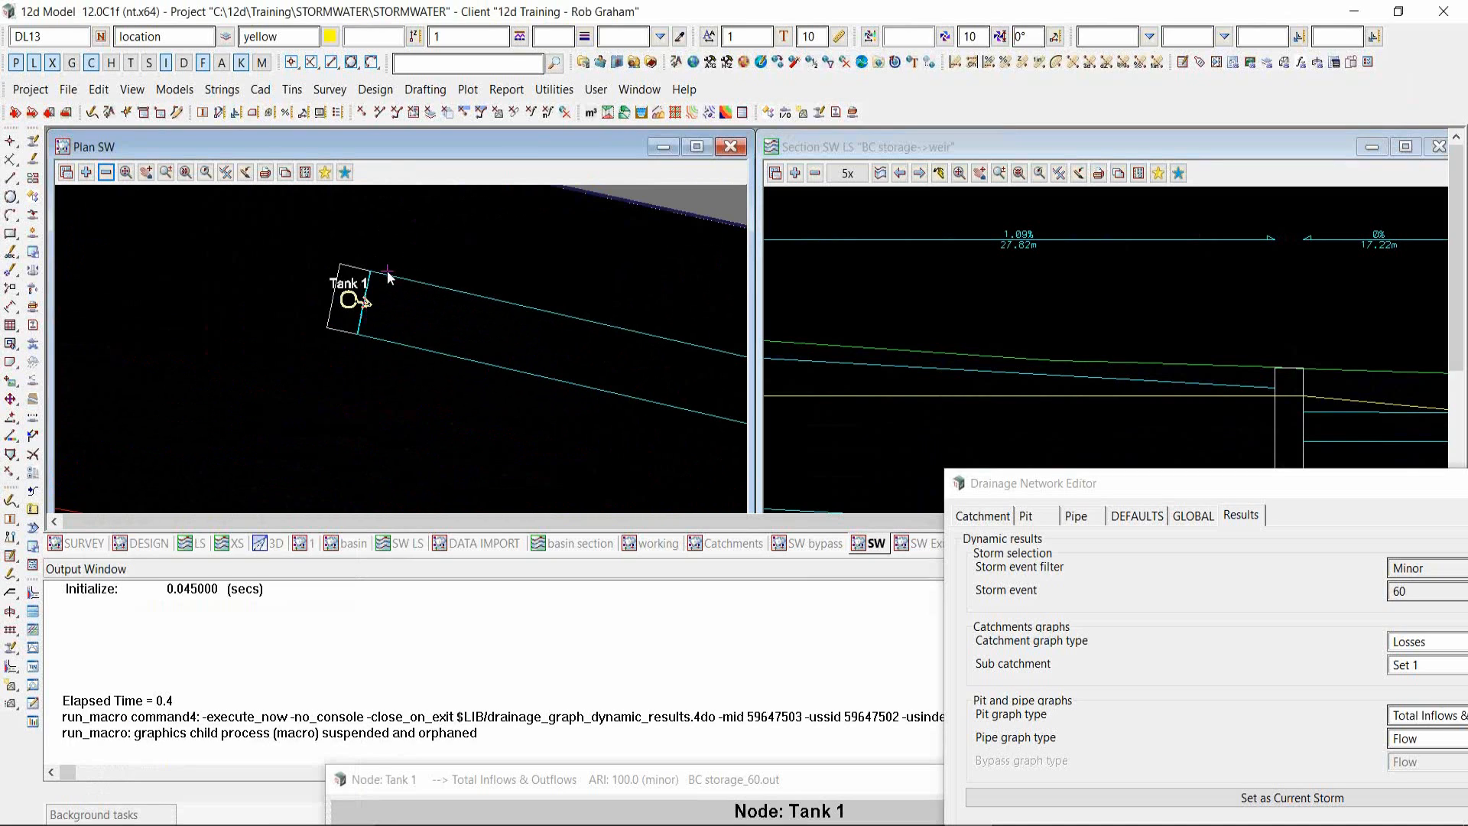
pyautogui.scroll(-2, 386, 315)
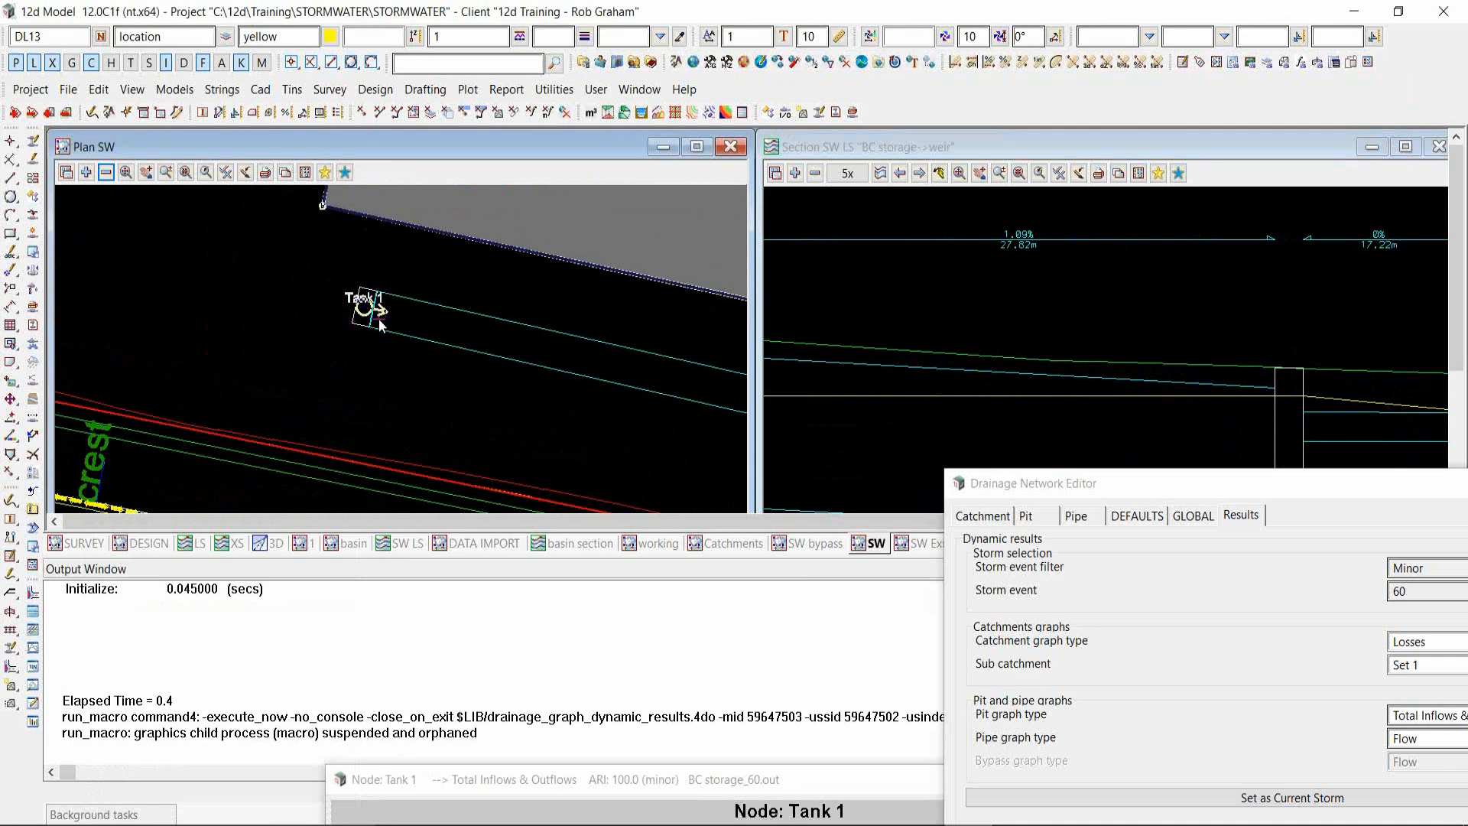
pyautogui.scroll(2, 371, 310)
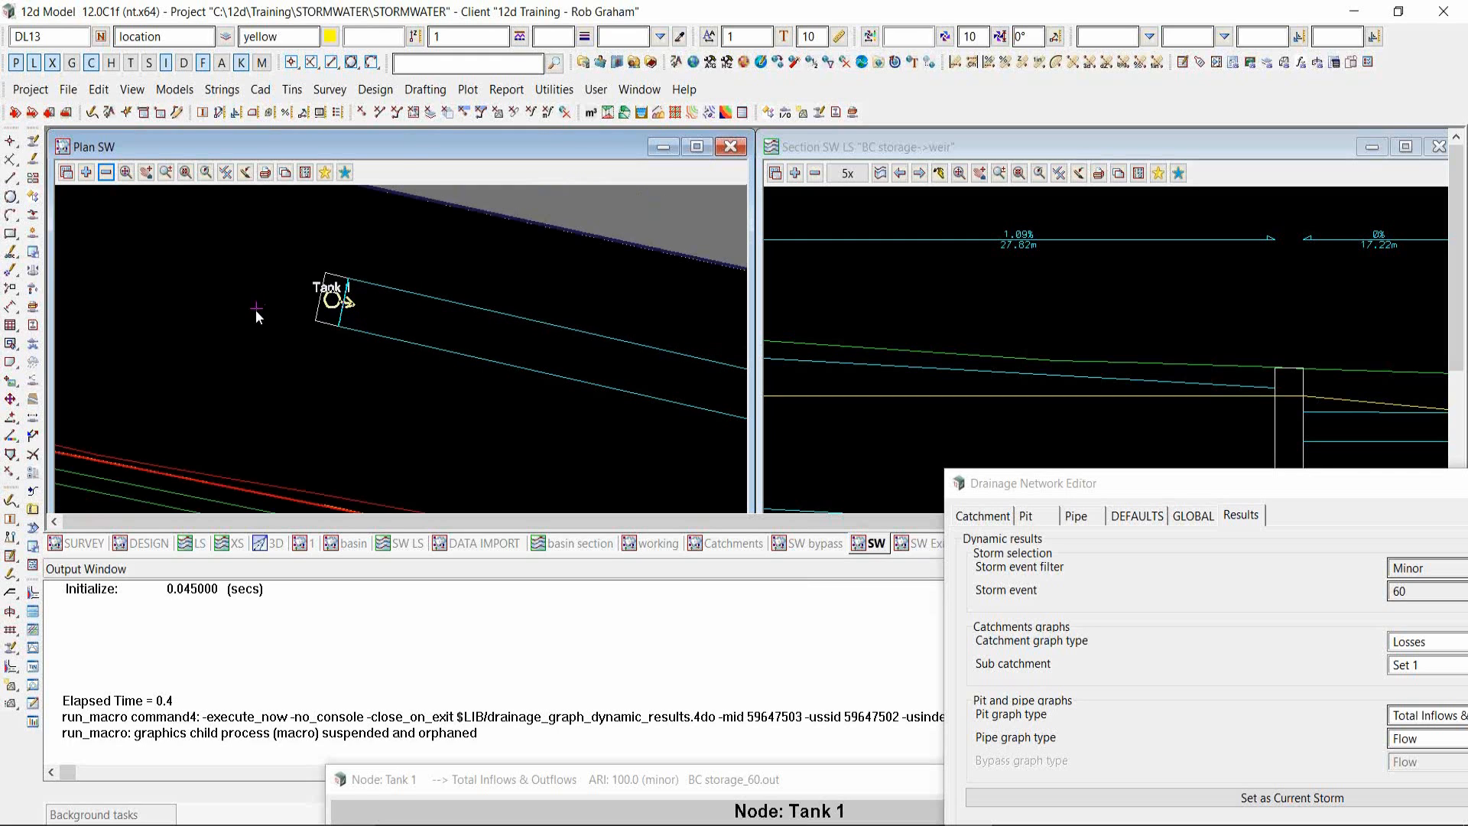
pyautogui.scroll(-3, 255, 310)
pyautogui.scroll(5, 611, 386)
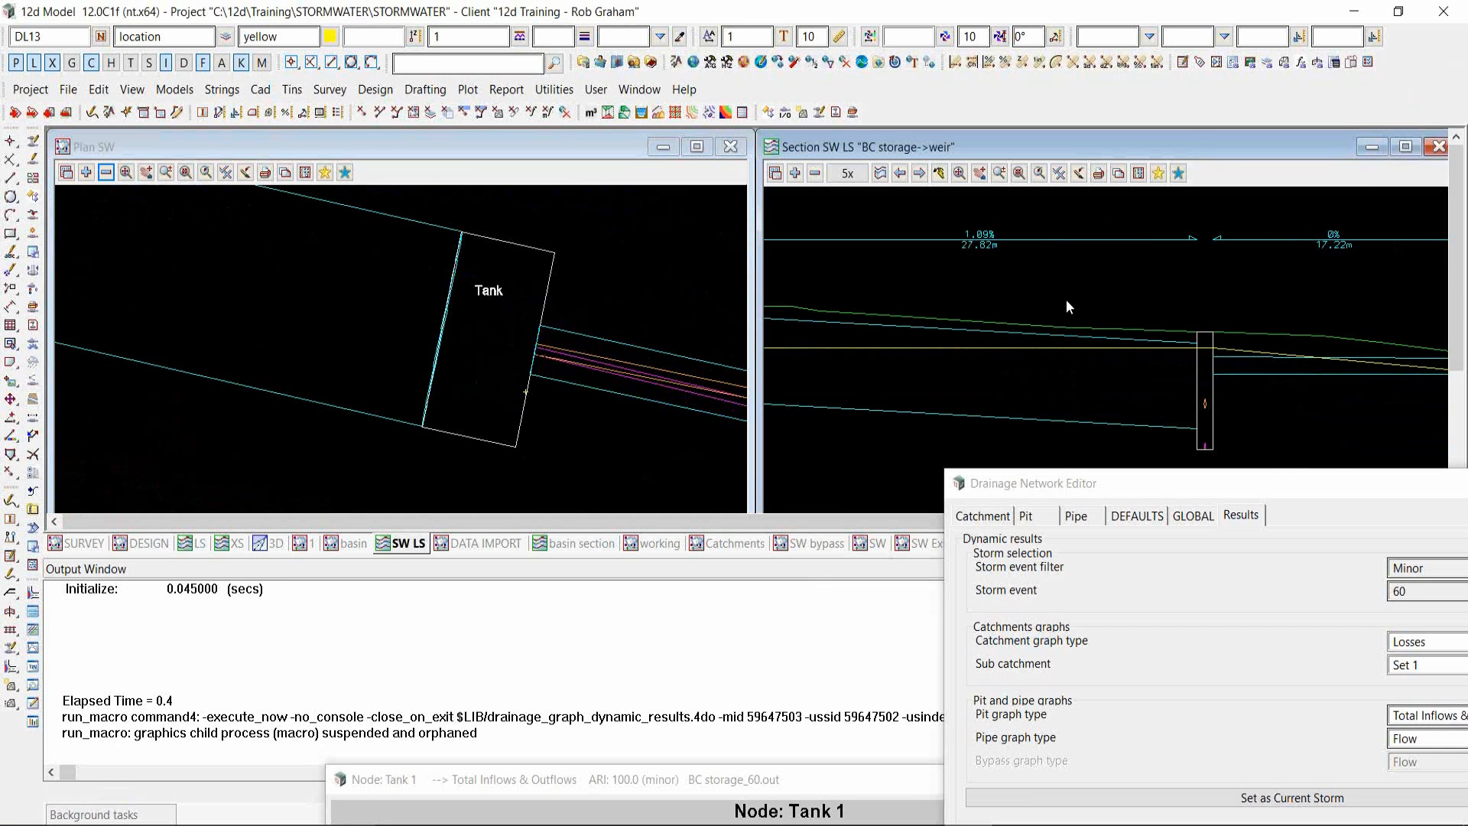
# - Uncover the weir section to examine the Tank and Exit Chamber pits, and review Tank 1's inflow and outflow graph alongside it
pyautogui.click(1251, 485)
pyautogui.moveTo(1251, 486); pyautogui.dragTo(1176, 718)
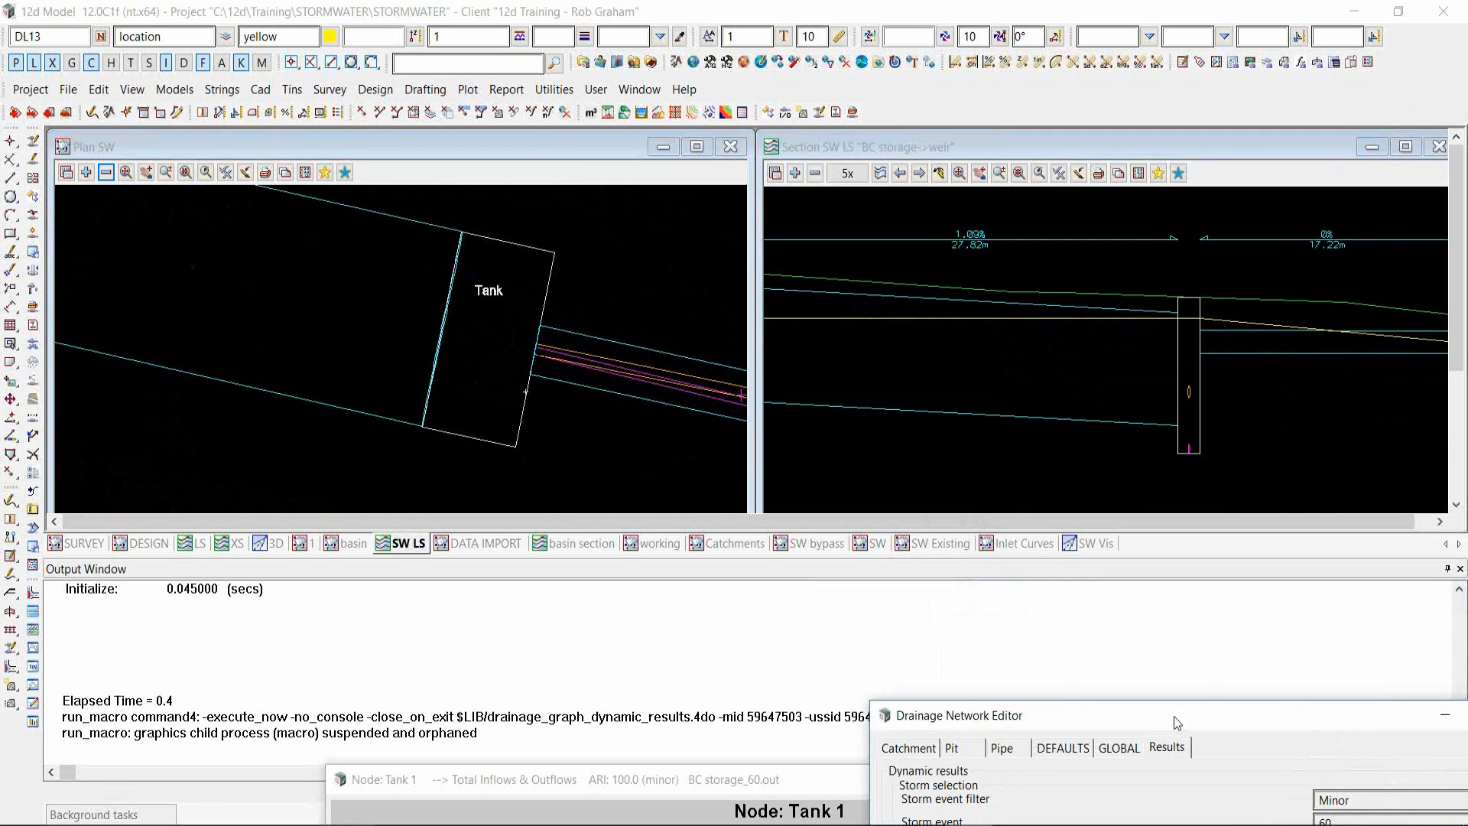
pyautogui.click(1049, 343)
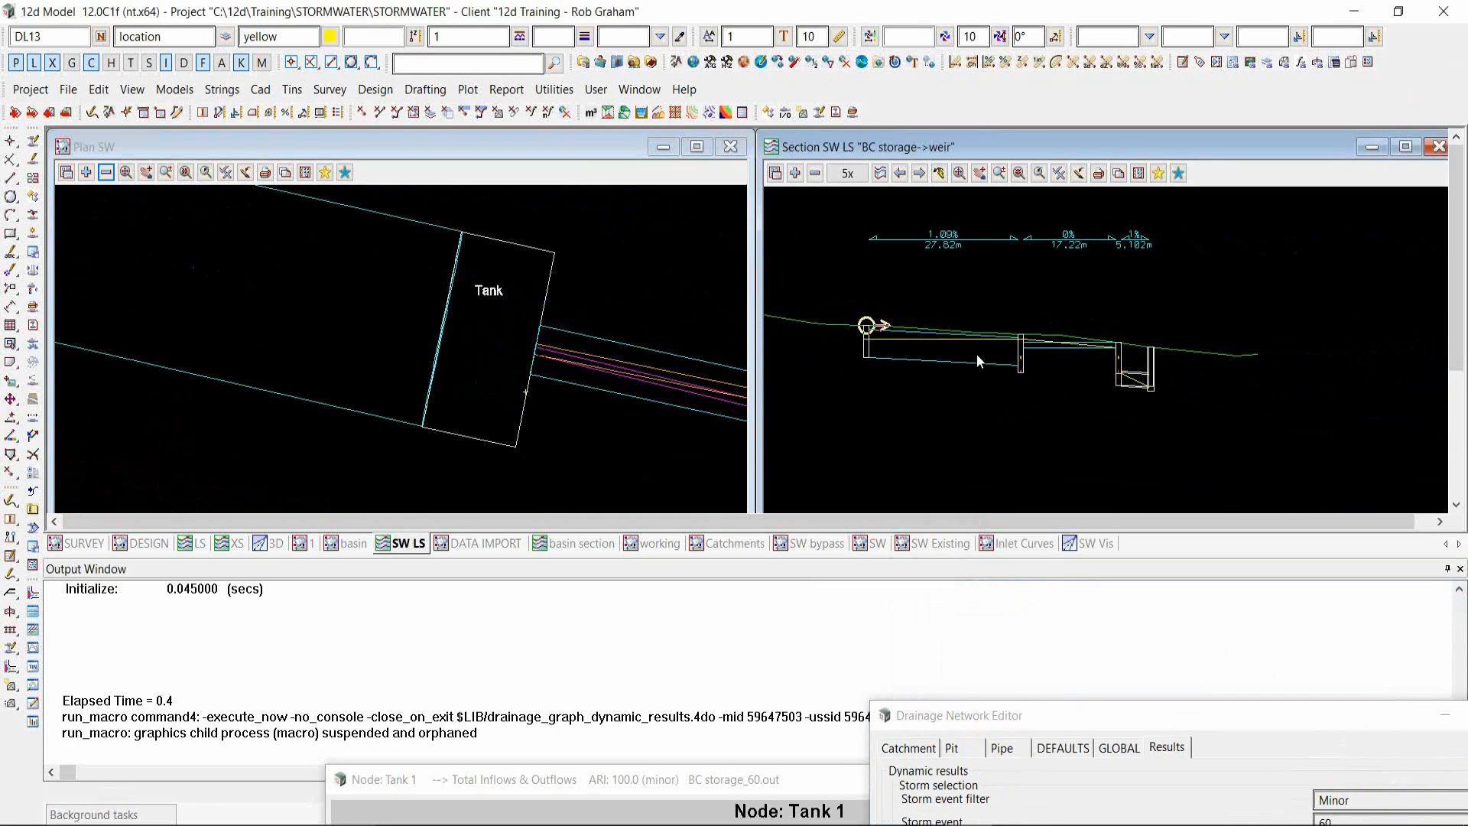
pyautogui.scroll(5, 1132, 382)
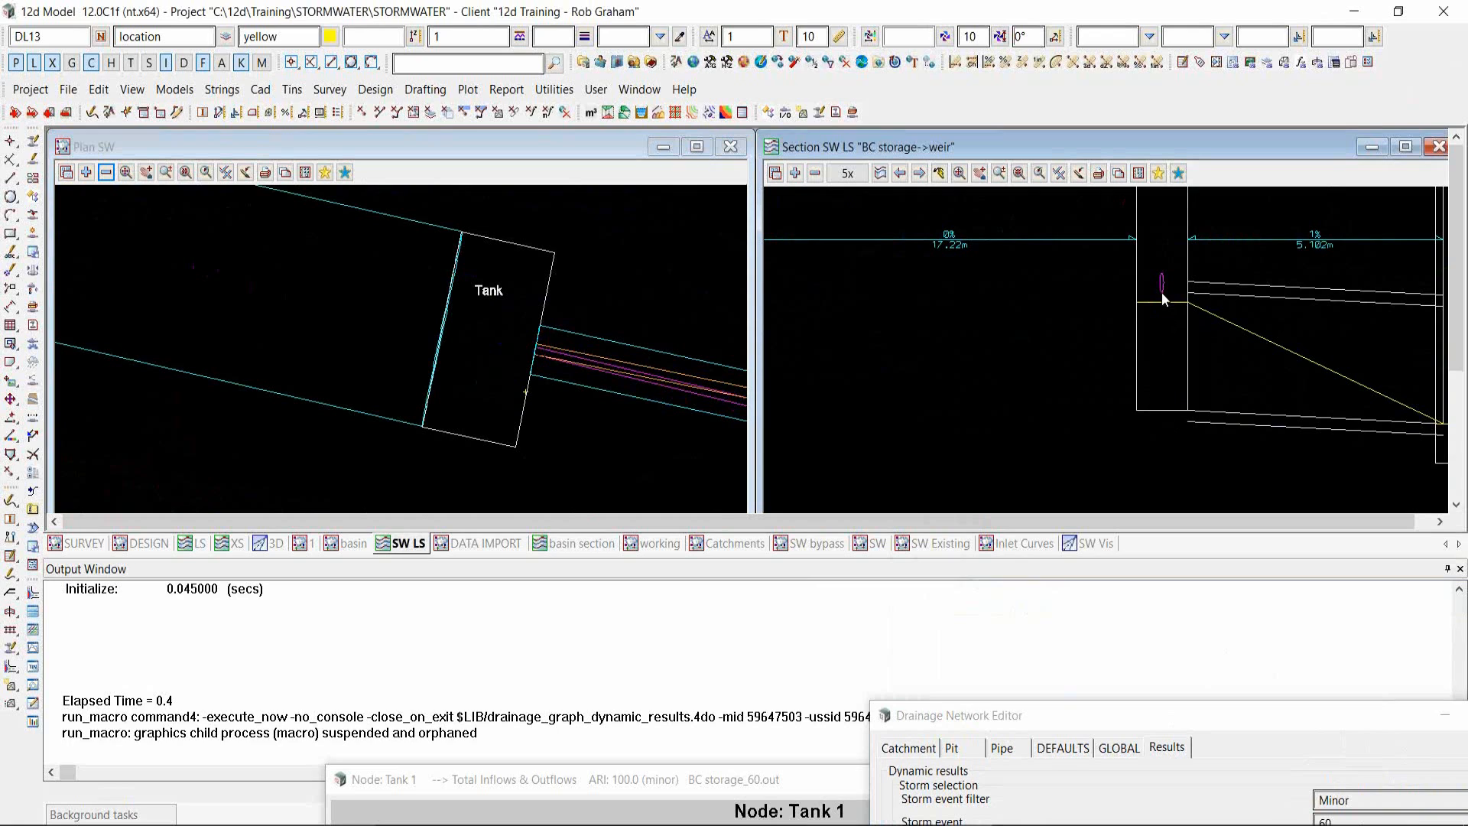
pyautogui.scroll(-4, 1235, 341)
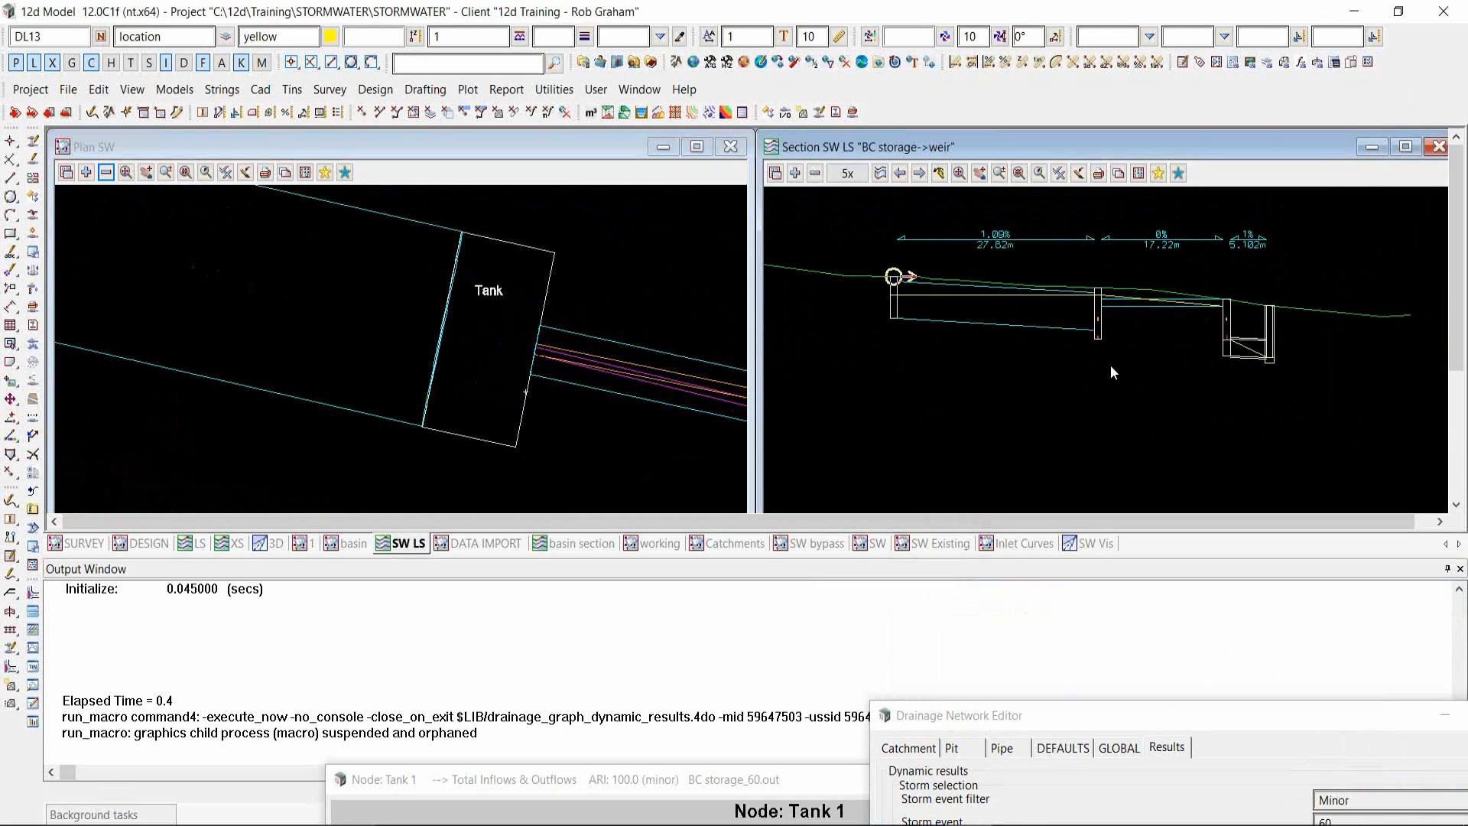
pyautogui.scroll(4, 1099, 330)
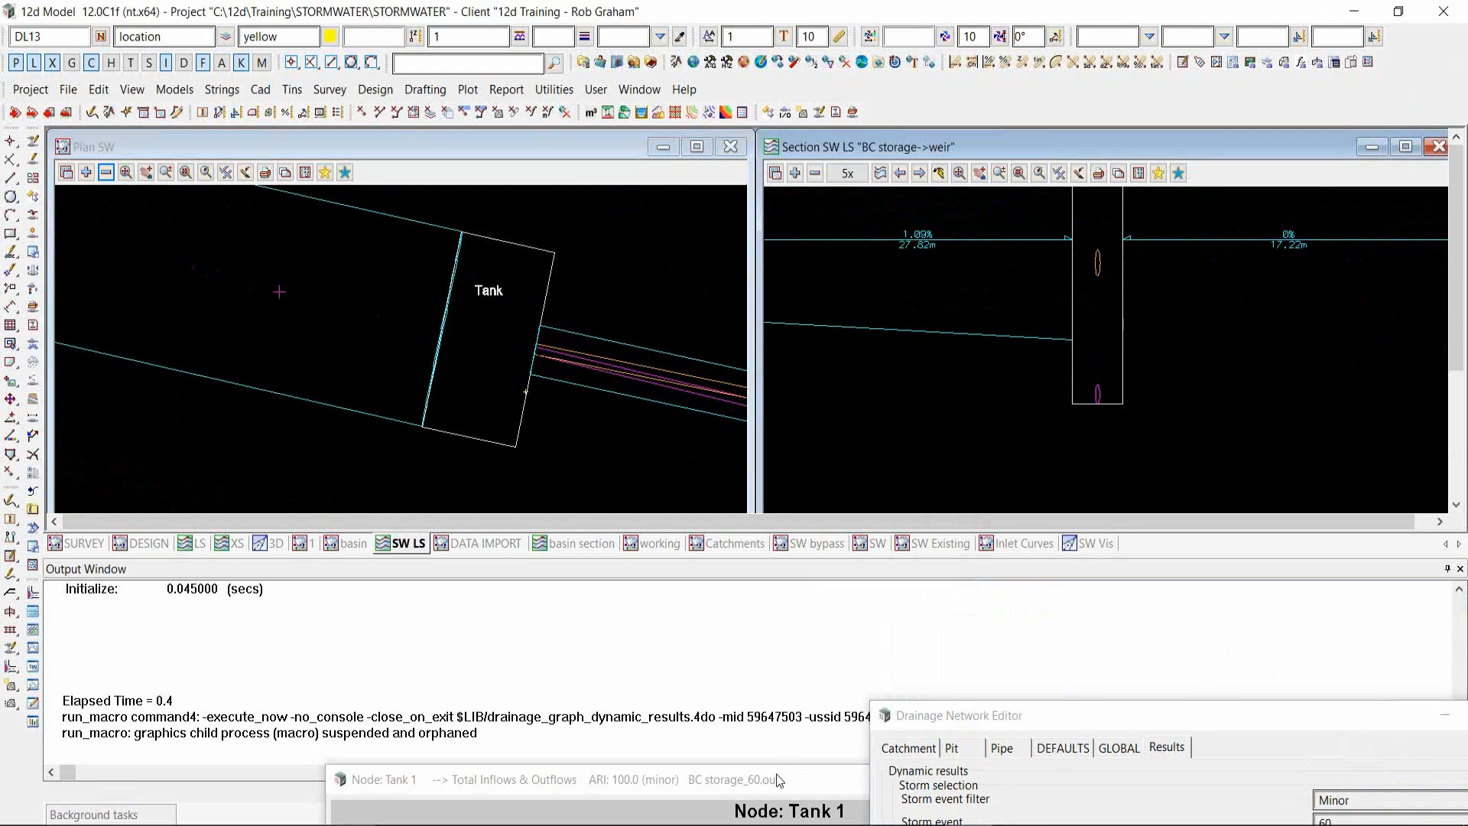
pyautogui.moveTo(768, 715); pyautogui.dragTo(797, 80)
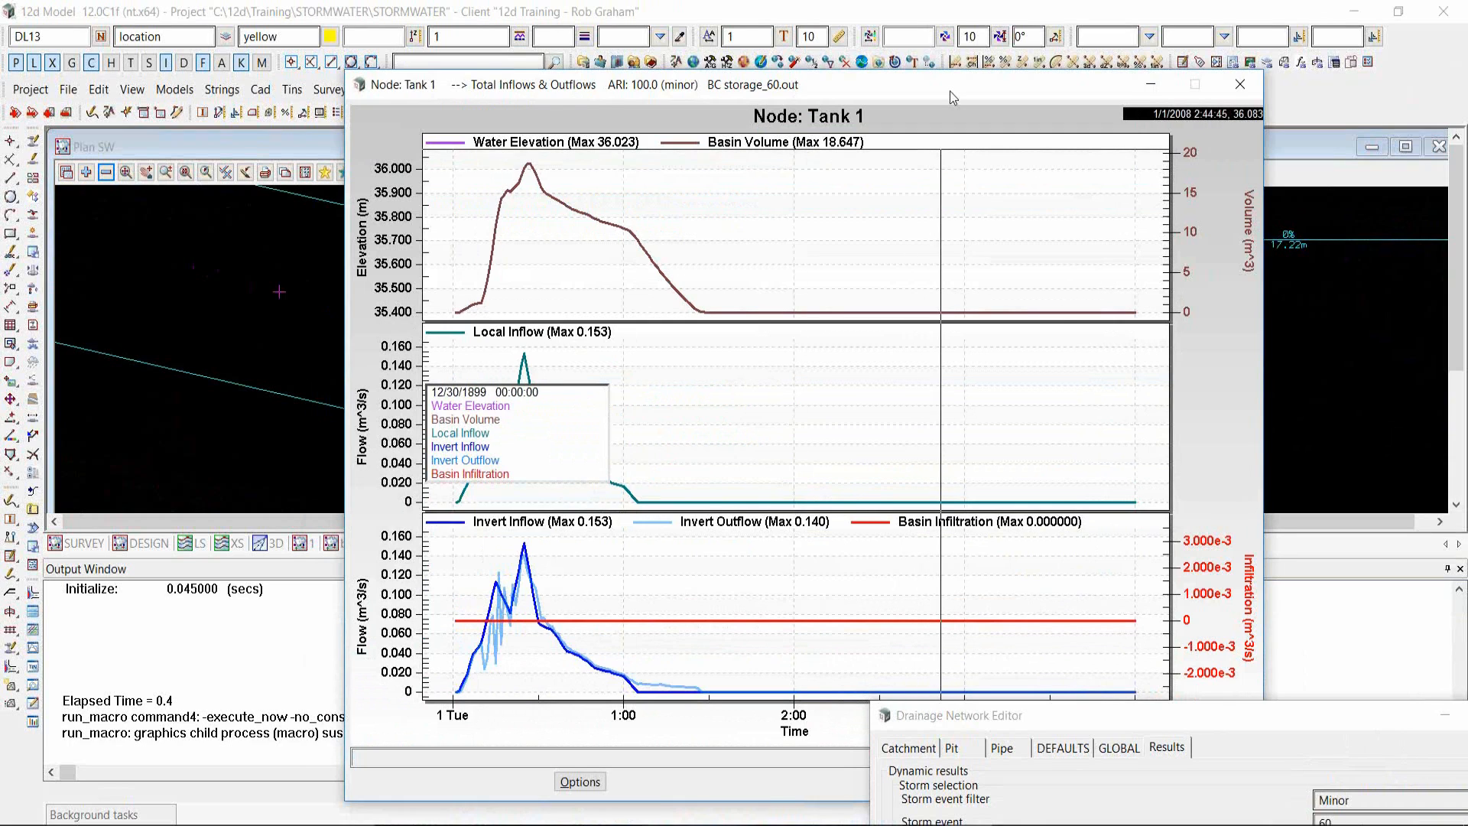
pyautogui.moveTo(950, 91); pyautogui.dragTo(849, 616)
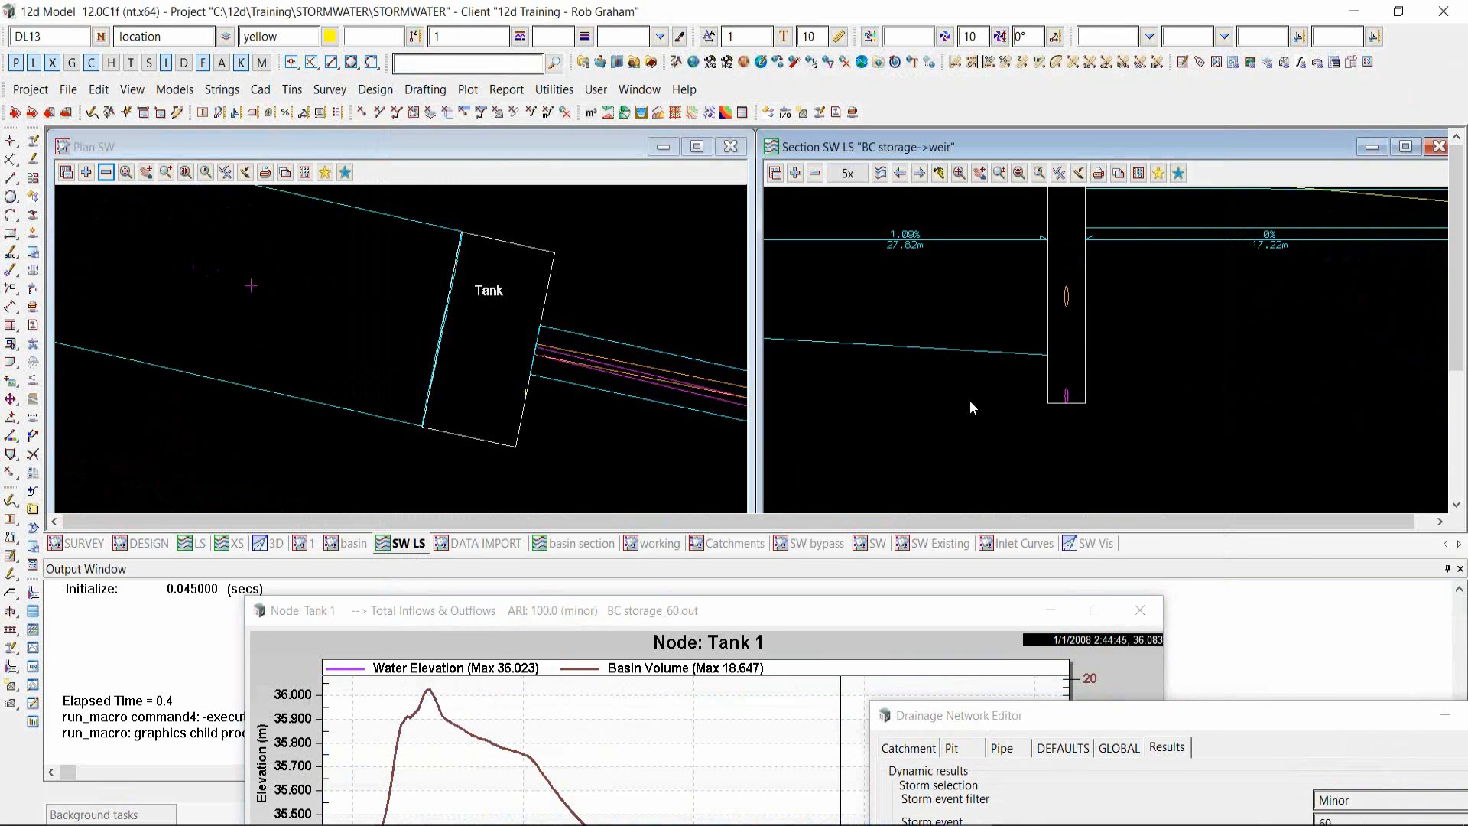